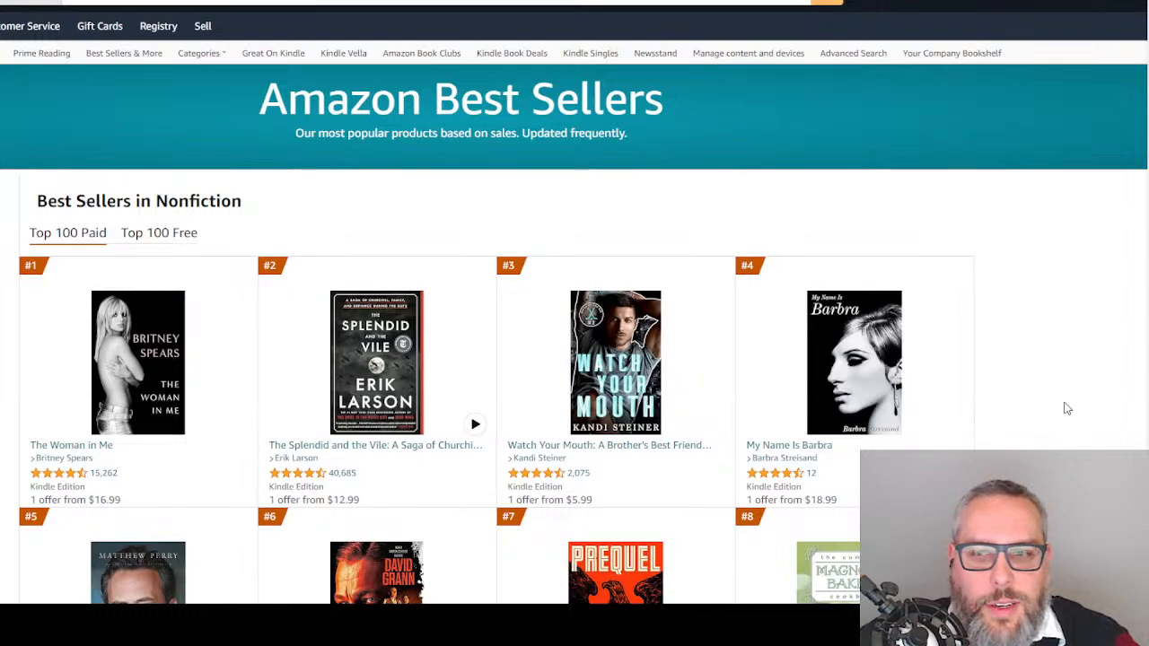
Examine the Top 100 Paid nonfiction best sellers from rank 1 to rank 24, comparing covers, ratings and prices
scroll(1040, 362, down, 2)
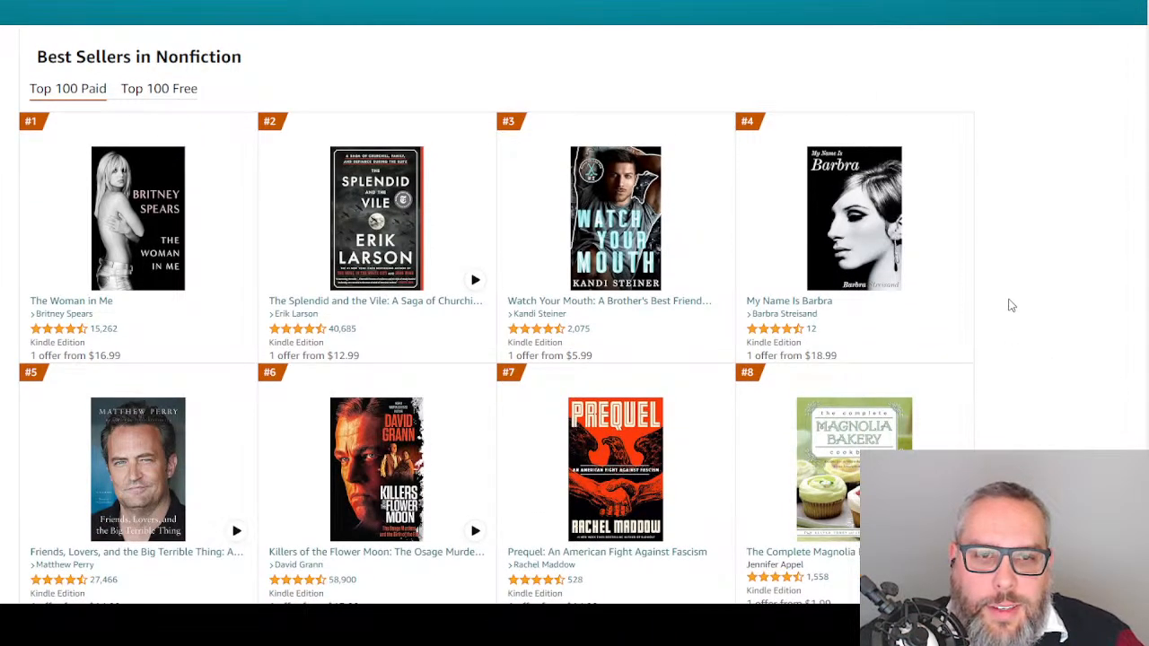
scroll(1006, 325, down, 1)
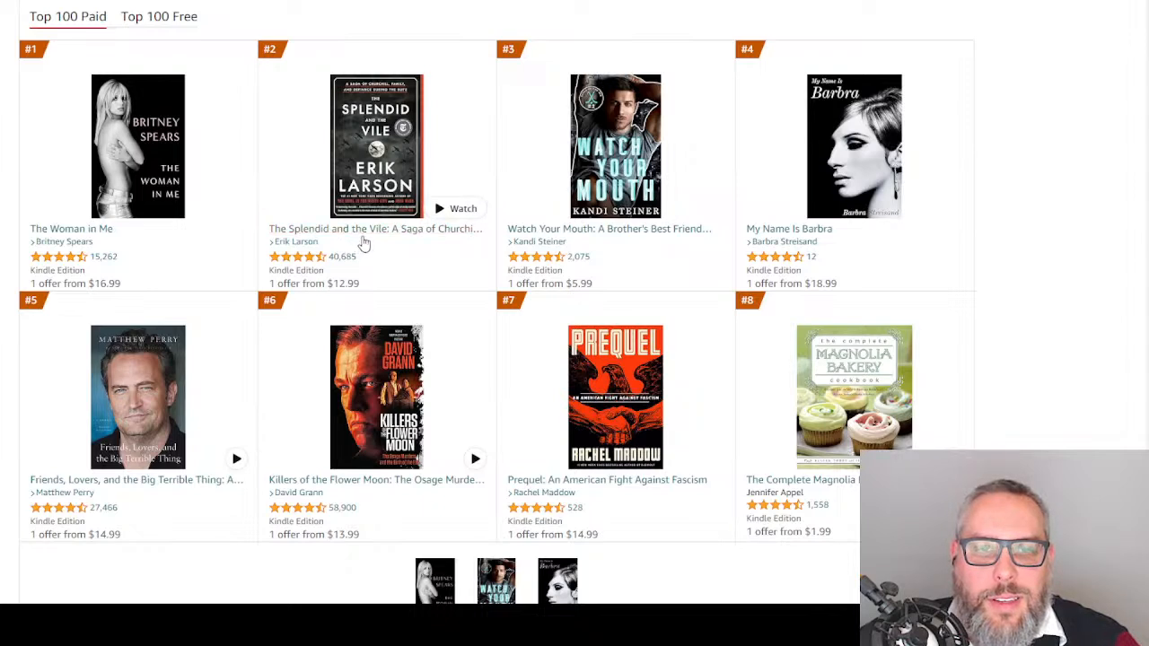
scroll(388, 269, down, 2)
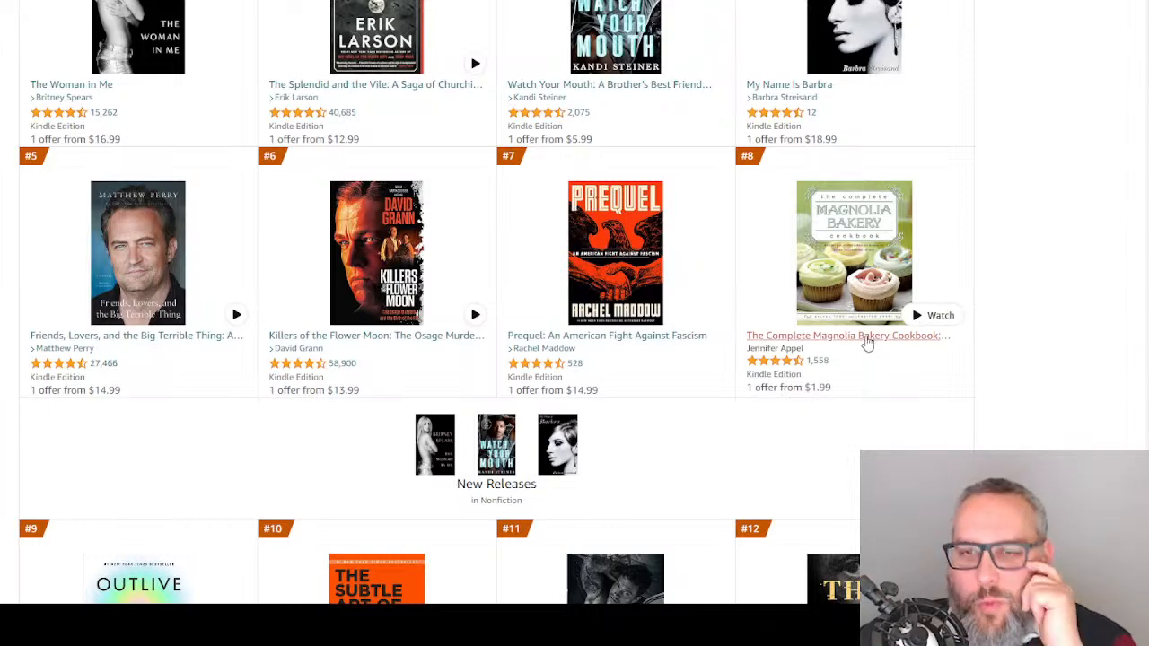
scroll(1045, 262, down, 2)
scroll(1033, 259, down, 2)
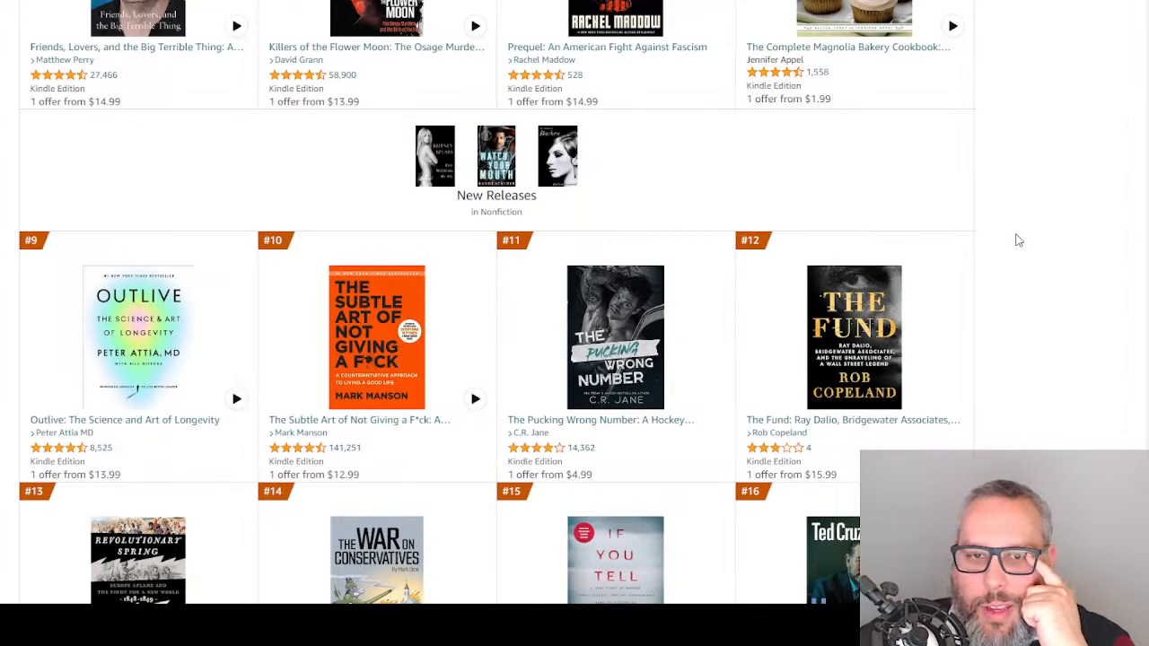
scroll(1019, 240, down, 3)
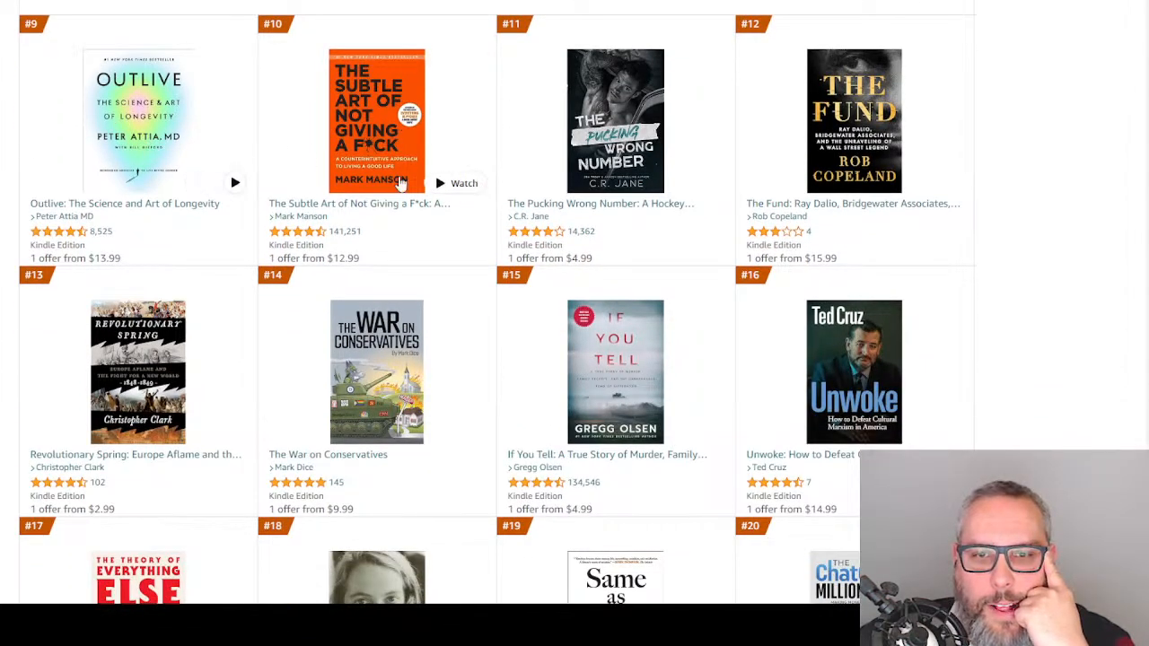
scroll(817, 211, down, 1)
scroll(817, 206, down, 3)
scroll(721, 143, down, 2)
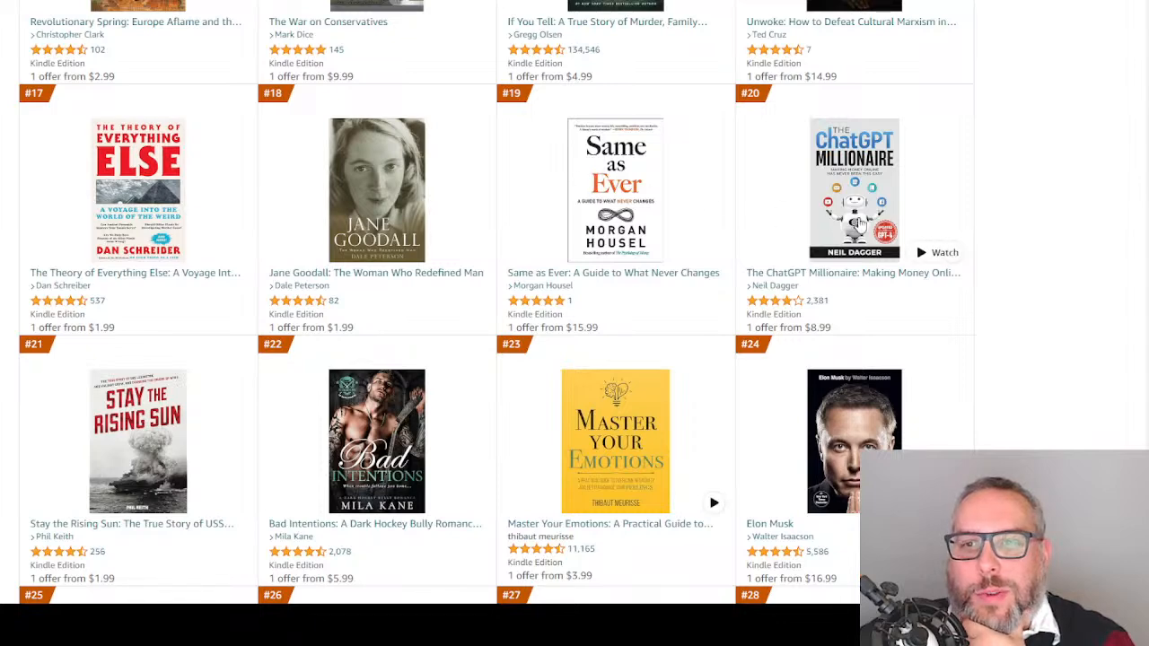
View The ChatGPT Millionaire's product page with its full description expanded, and return to the paid nonfiction best-seller list
click(833, 281)
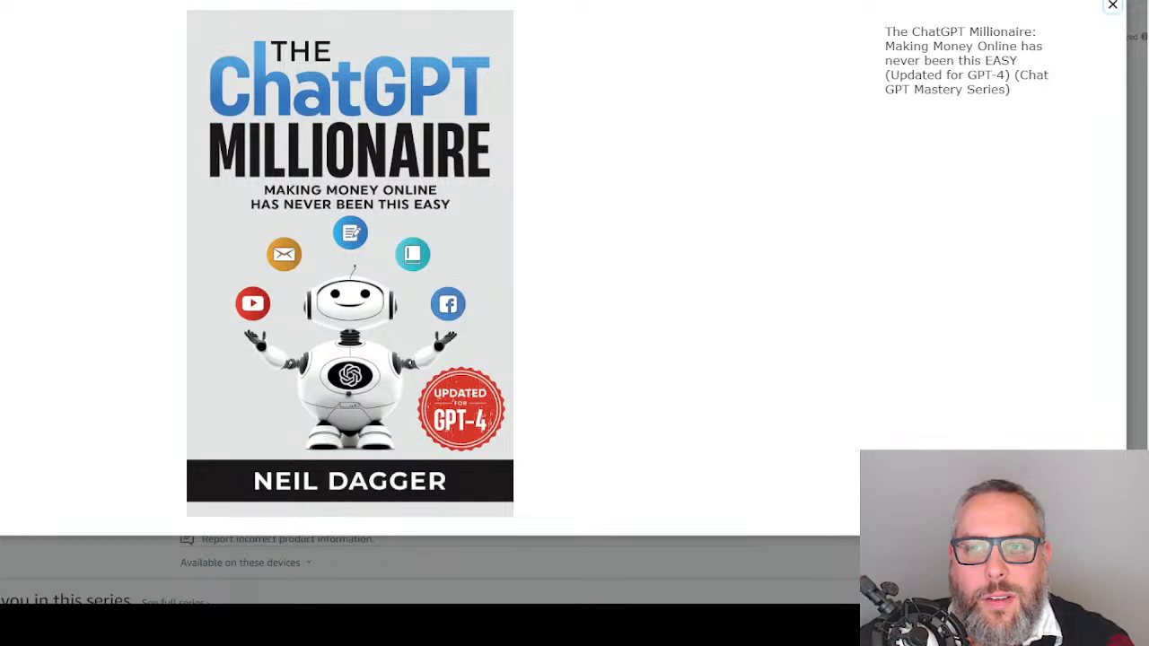
click(1112, 6)
scroll(485, 192, down, 4)
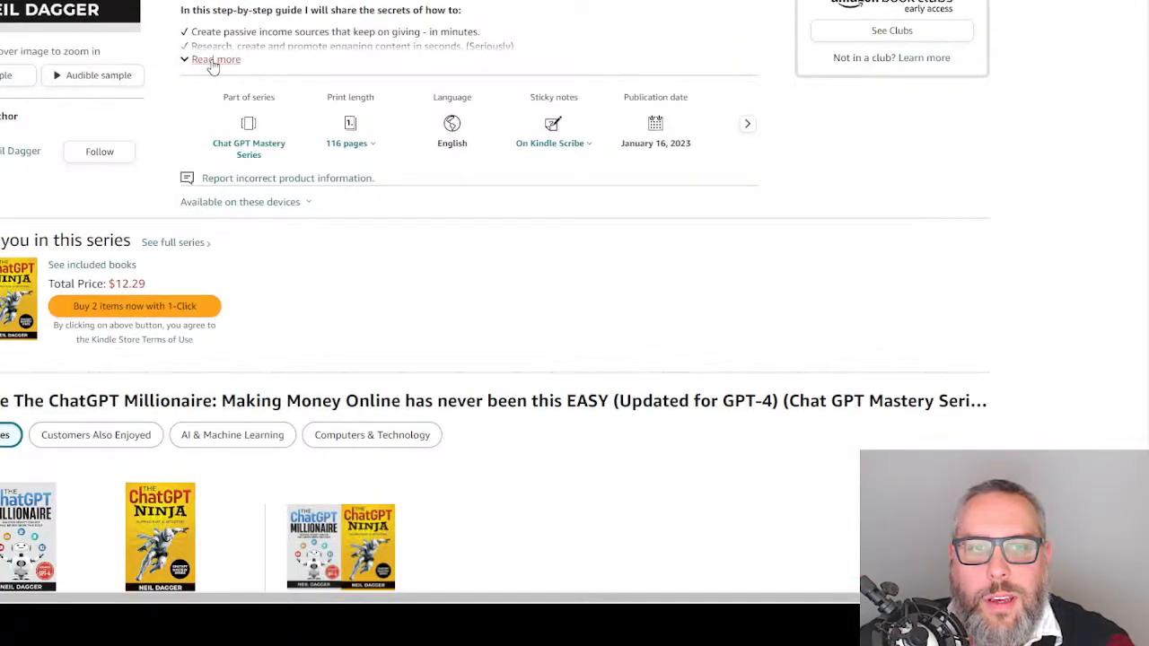
click(213, 61)
drag(188, 15, 320, 317)
scroll(323, 323, down, 3)
scroll(326, 330, down, 7)
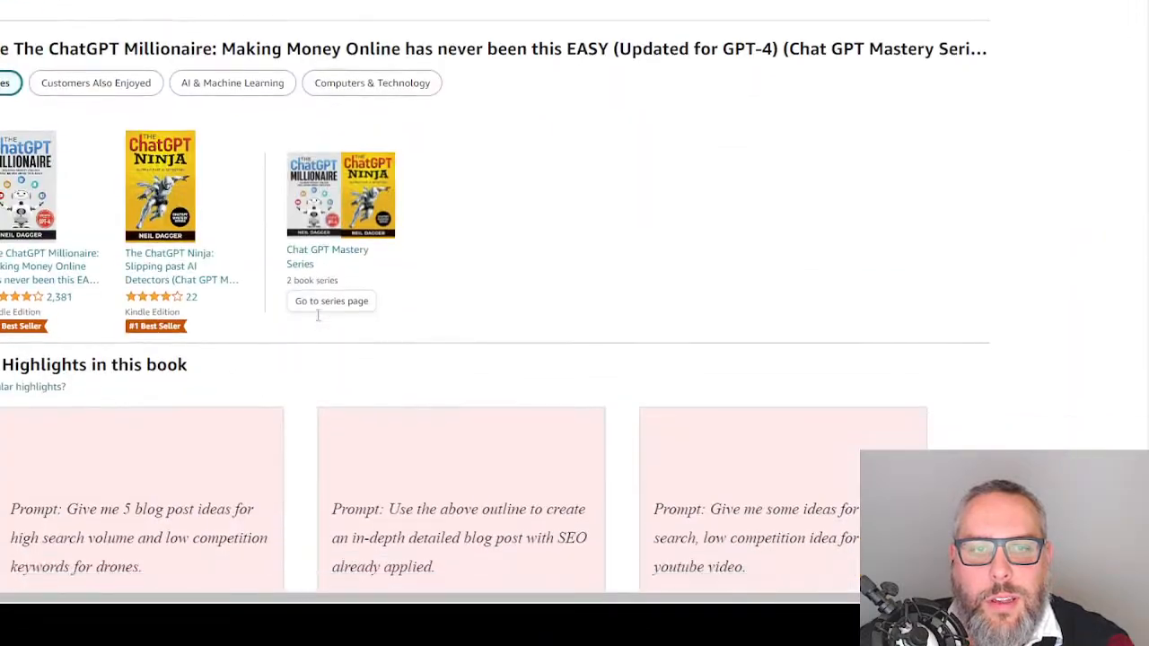
key(alt+Left)
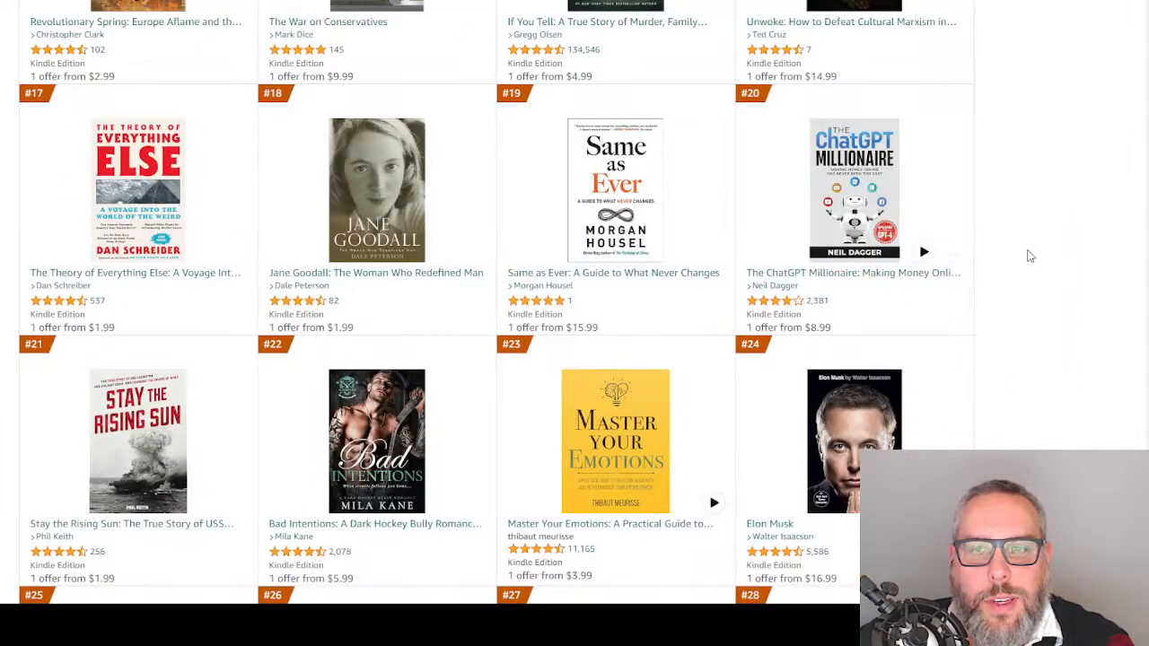
Examine the remaining paid nonfiction best sellers down to rank 50 at the end of the first page
scroll(1013, 273, down, 2)
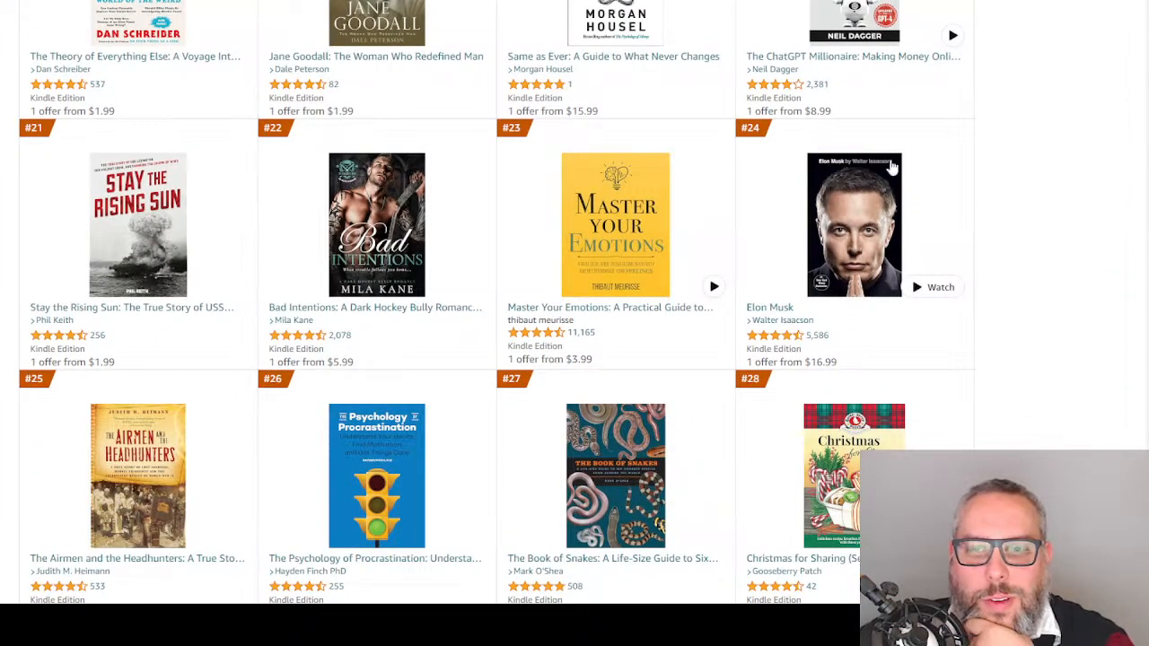
scroll(1072, 248, down, 2)
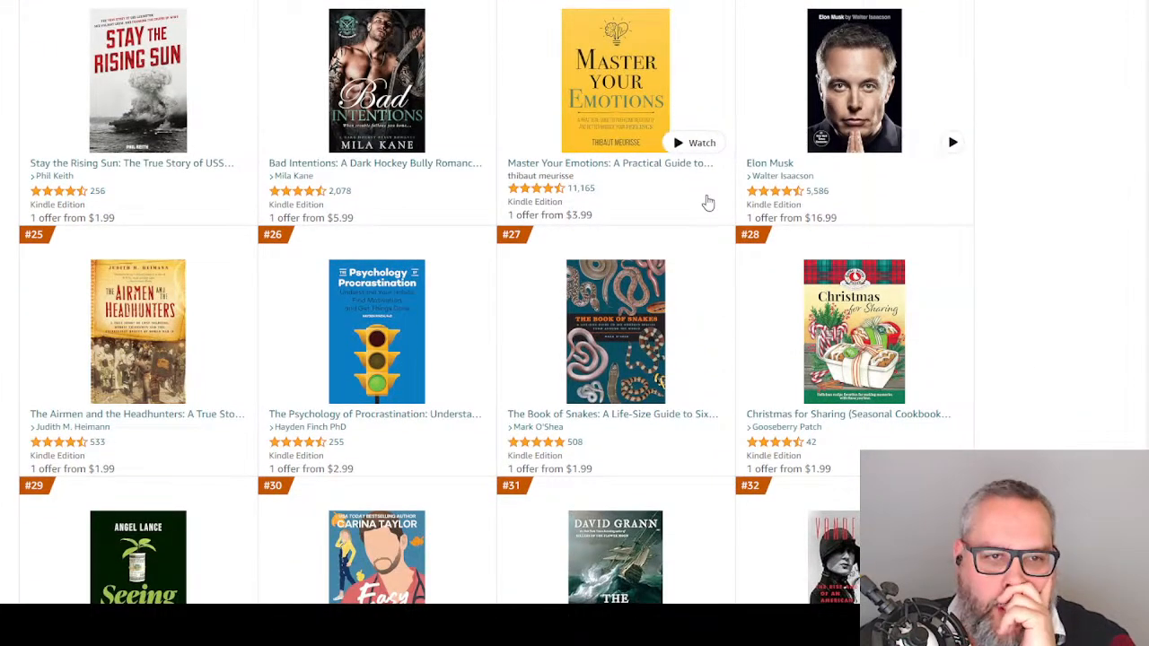
scroll(76, 114, down, 3)
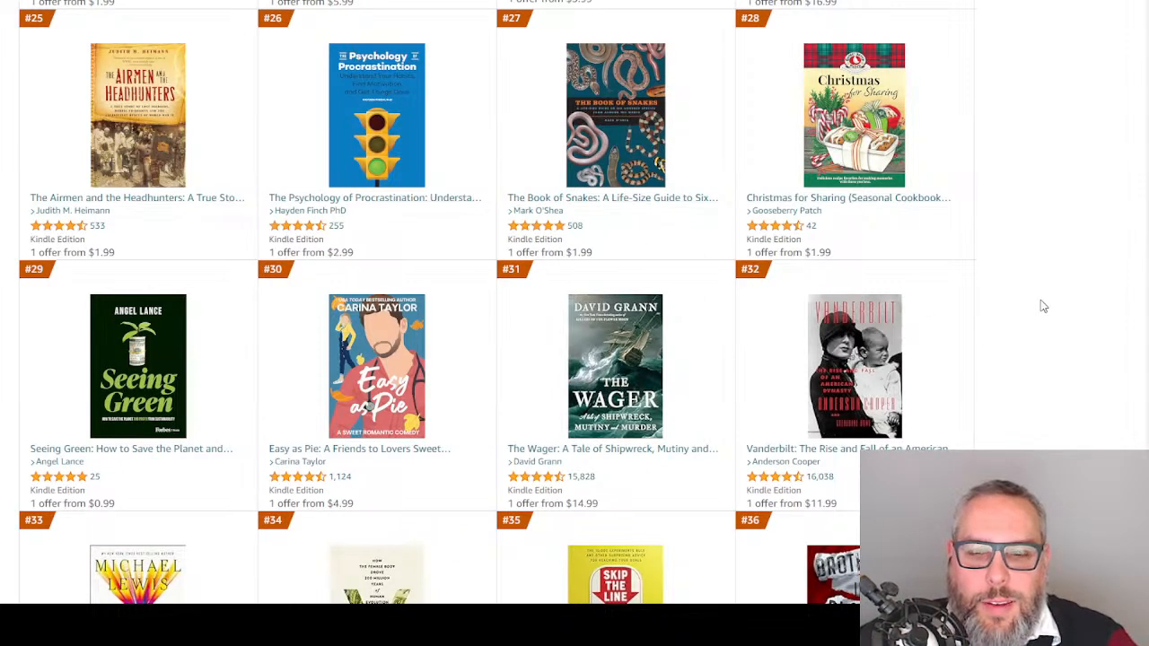
scroll(1140, 240, down, 7)
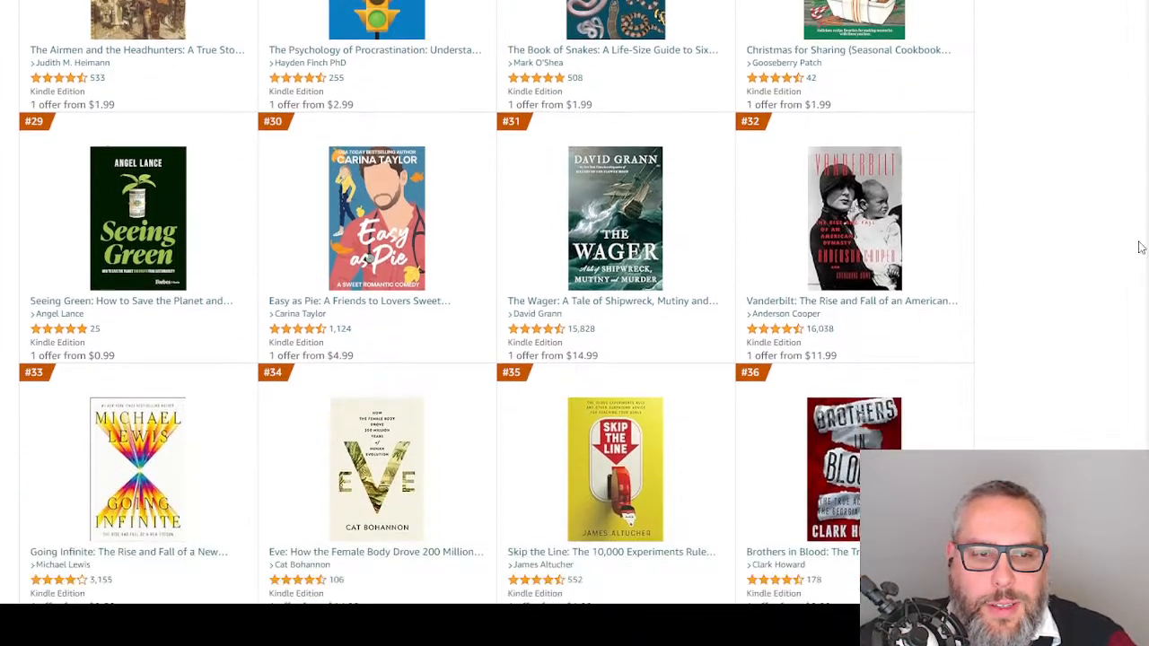
scroll(1129, 310, down, 3)
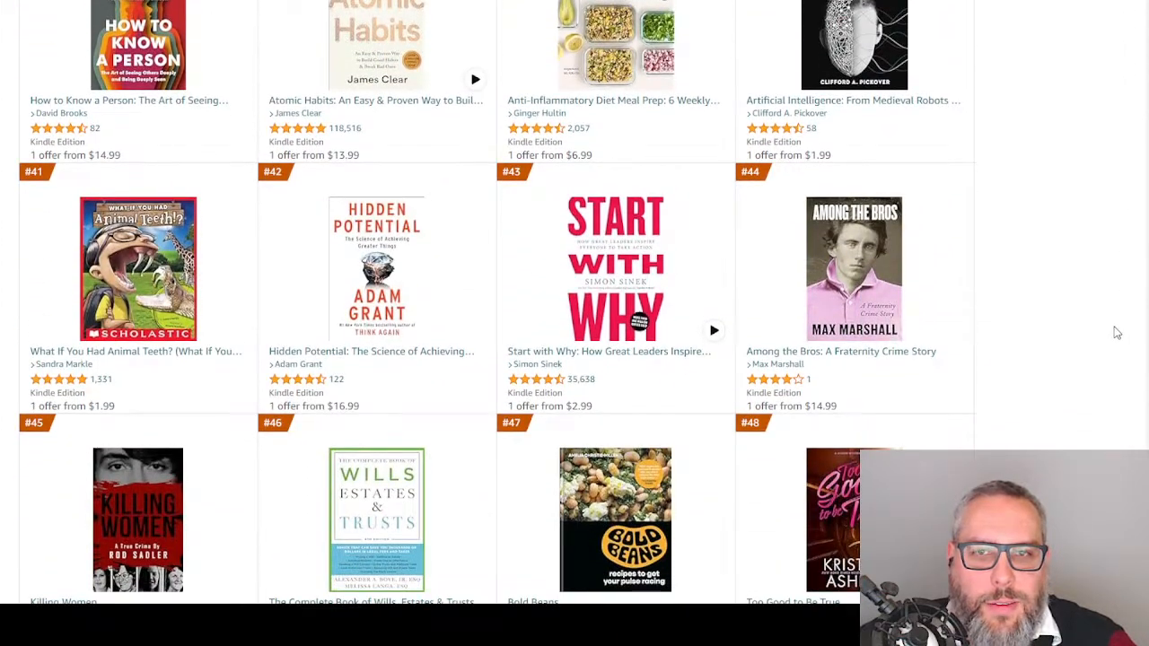
scroll(1117, 334, down, 2)
scroll(1128, 350, down, 3)
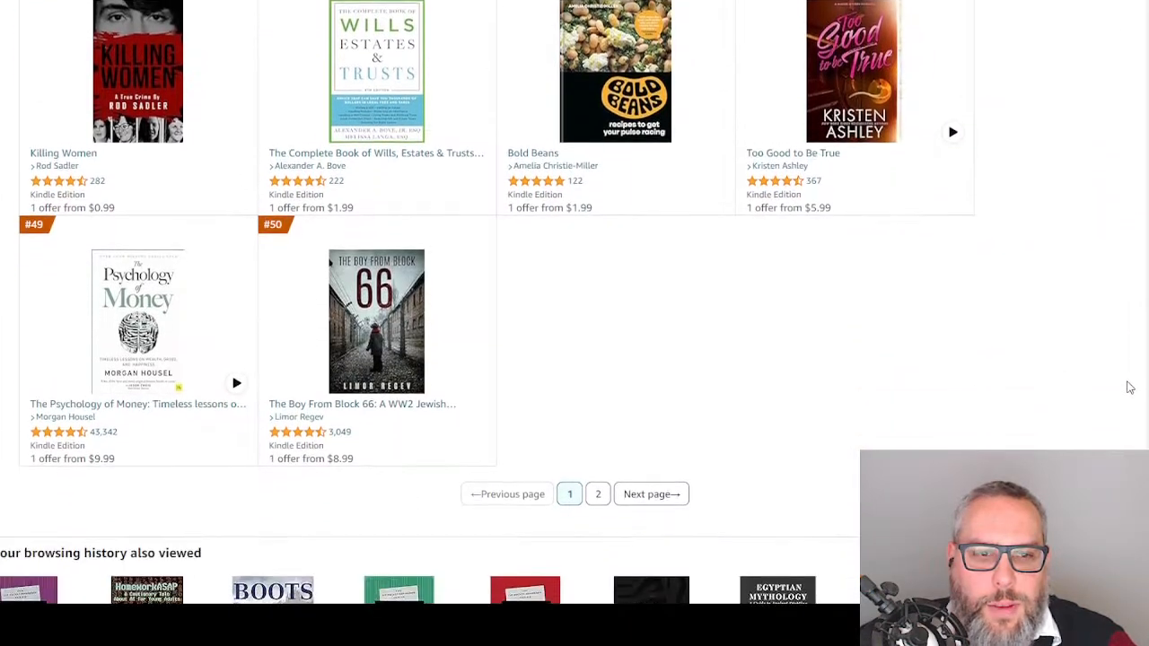
scroll(1128, 388, up, 1)
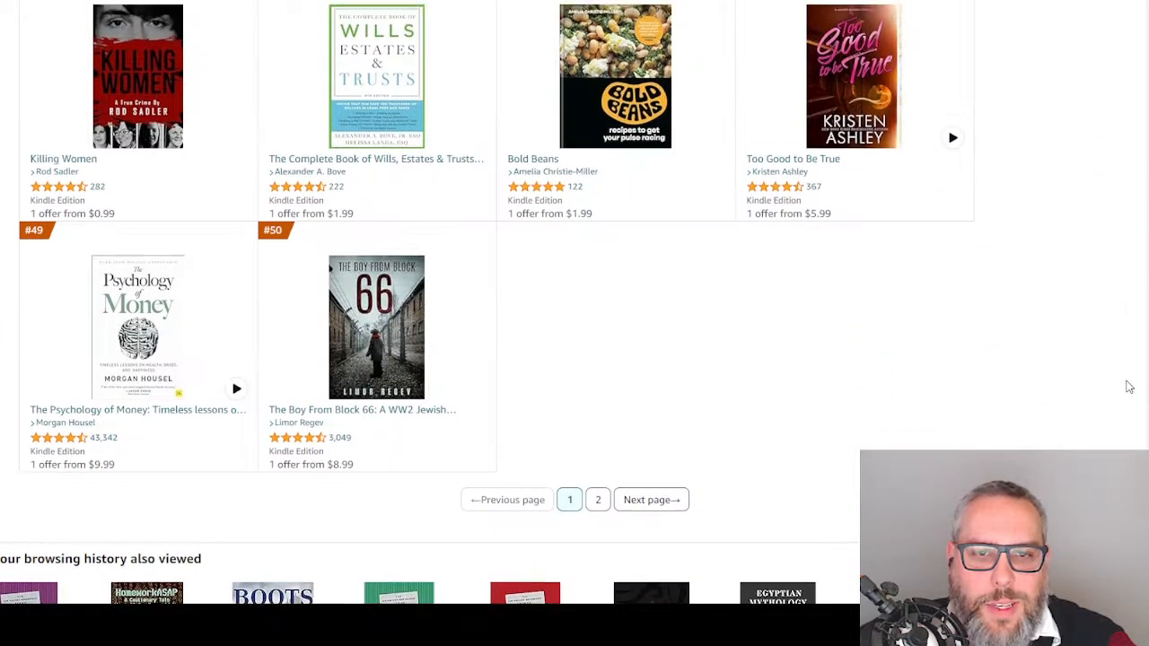
scroll(1122, 388, down, 1)
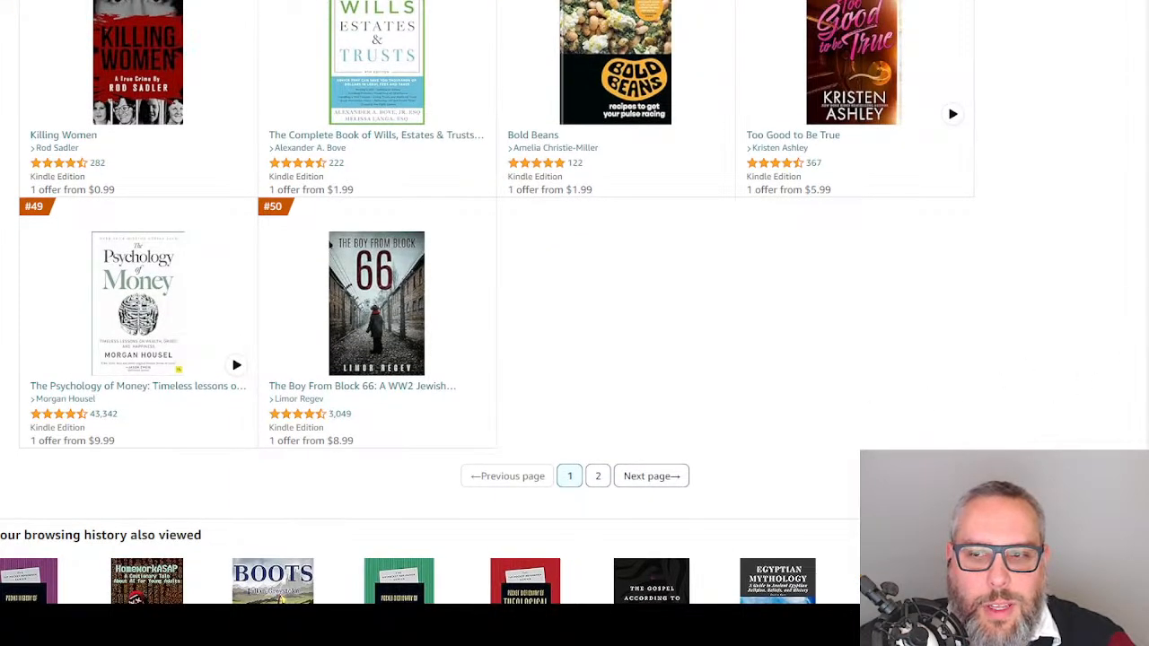
Switch the nonfiction best sellers to Top 100 Free and review the titles ranked 1 to 16
drag(1148, 384, 1148, 2)
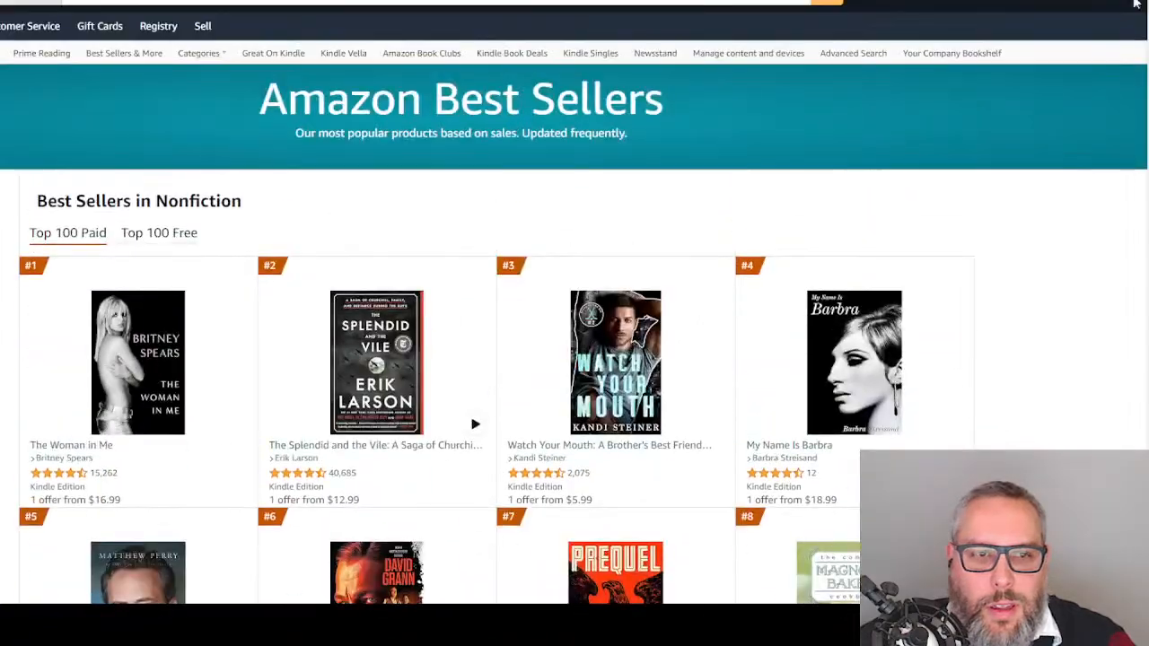
click(158, 234)
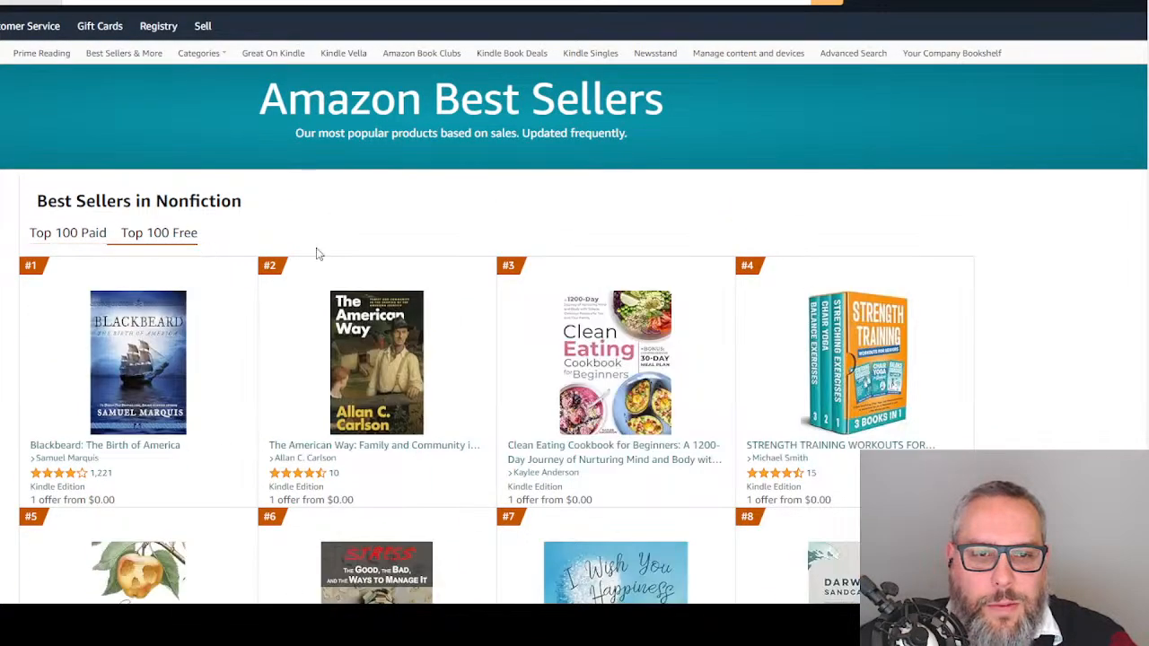
scroll(413, 259, down, 2)
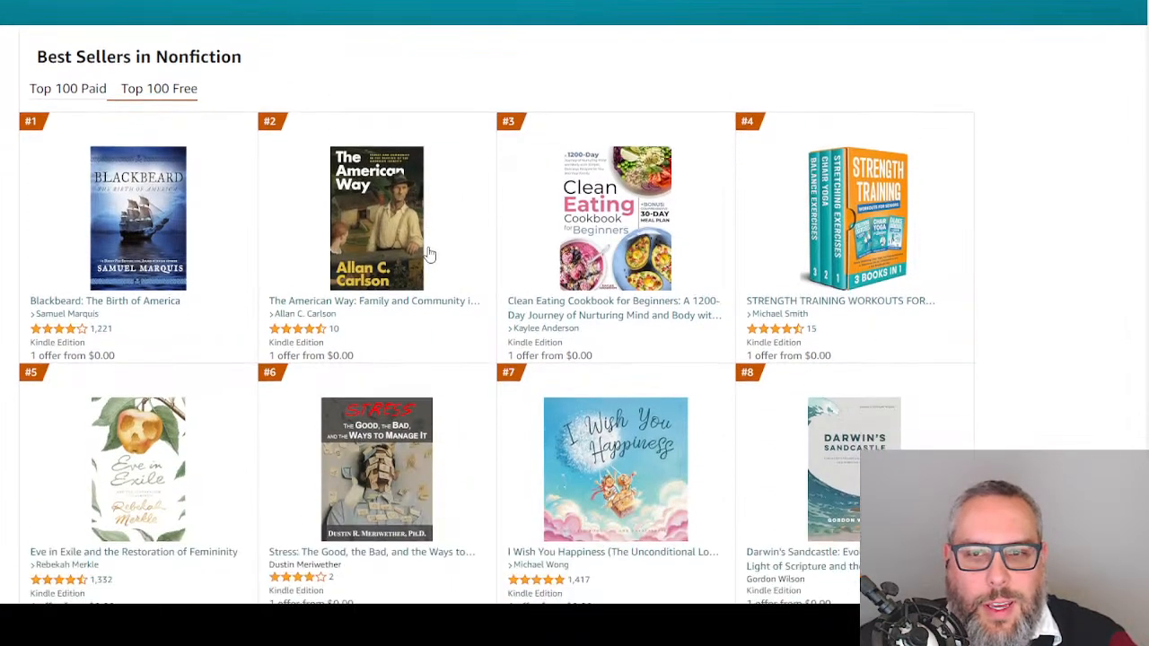
scroll(436, 257, down, 1)
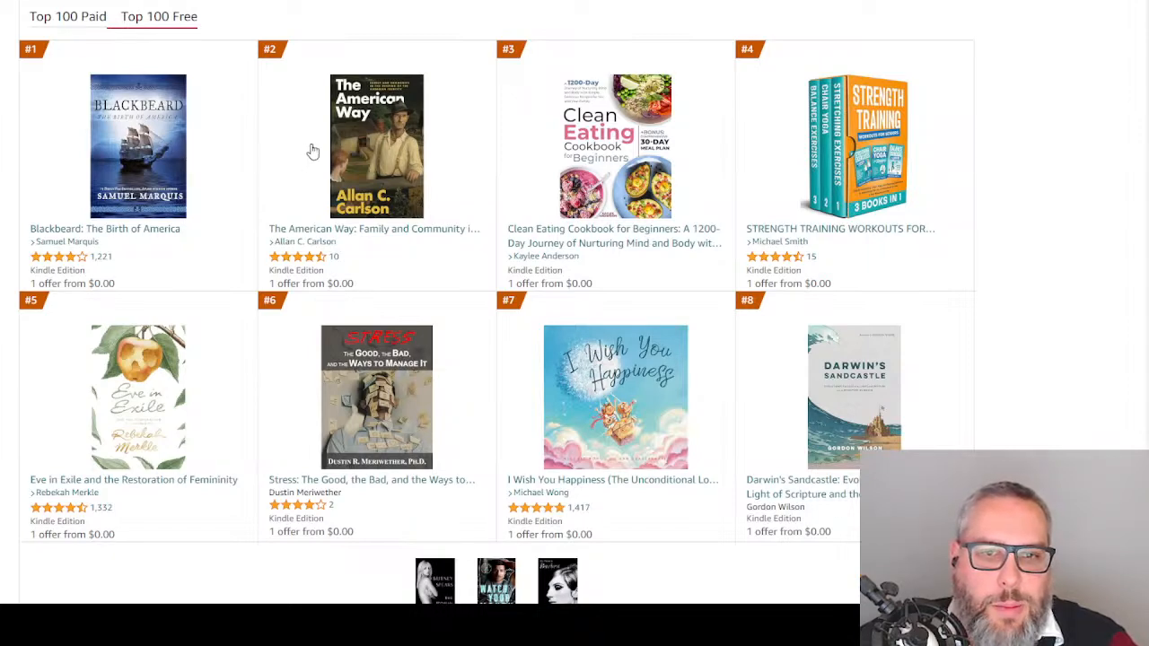
scroll(575, 151, down, 1)
scroll(629, 157, down, 3)
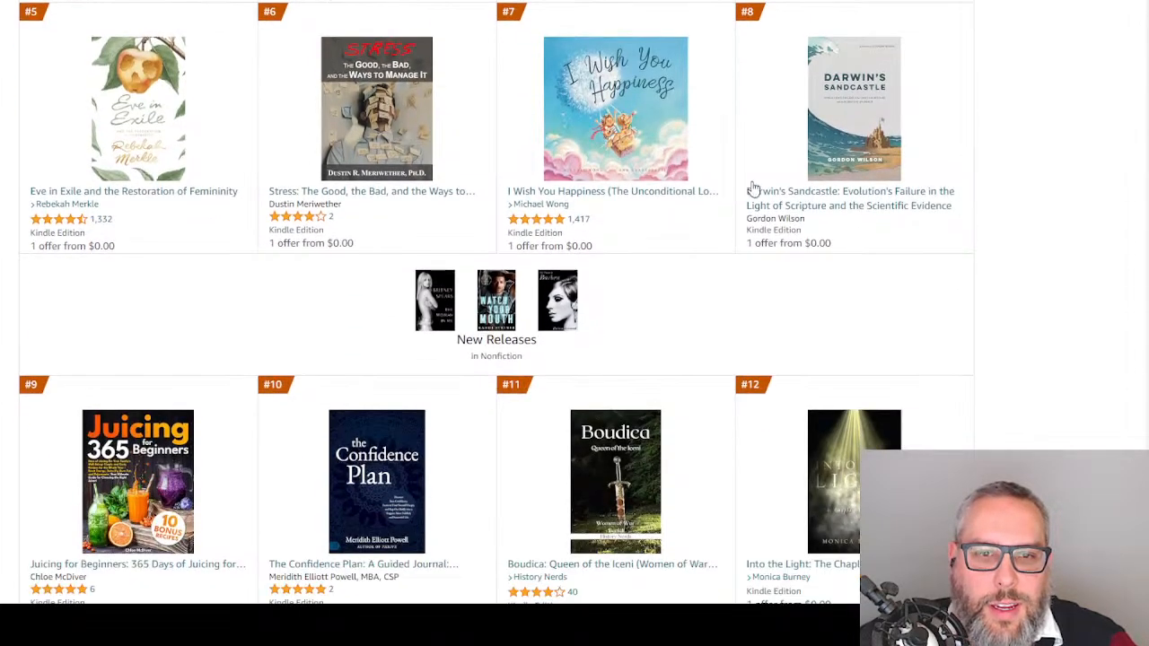
scroll(754, 191, down, 1)
scroll(769, 196, down, 3)
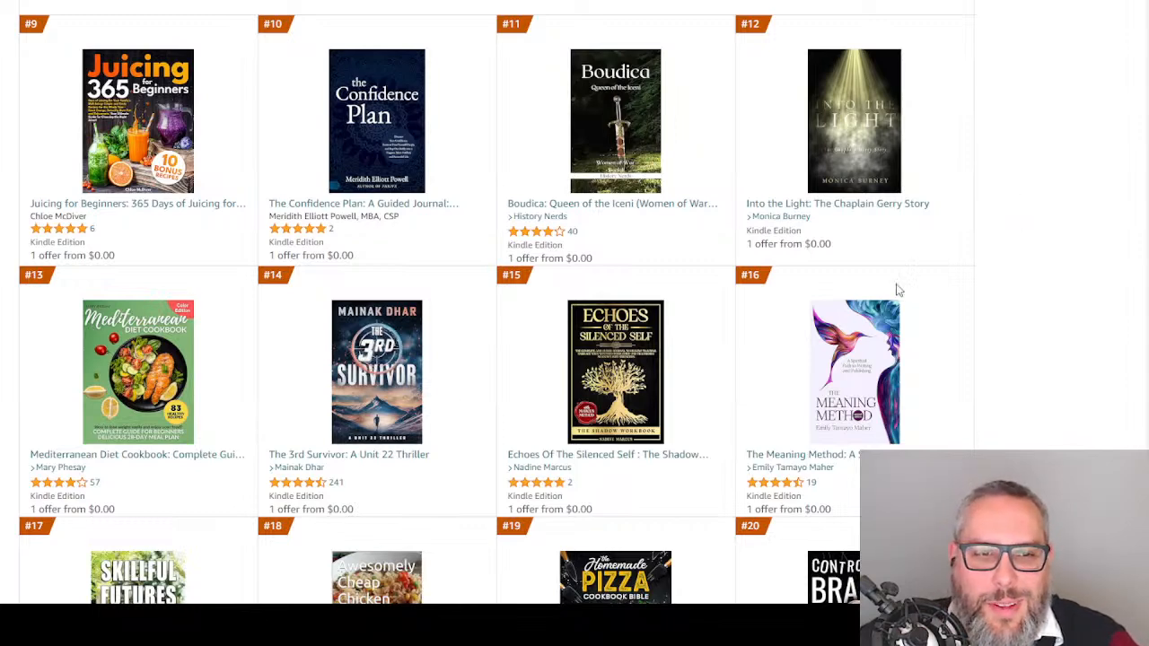
Review the free nonfiction titles from rank 17 to rank 40, checking covers, topics and ratings
scroll(517, 307, down, 3)
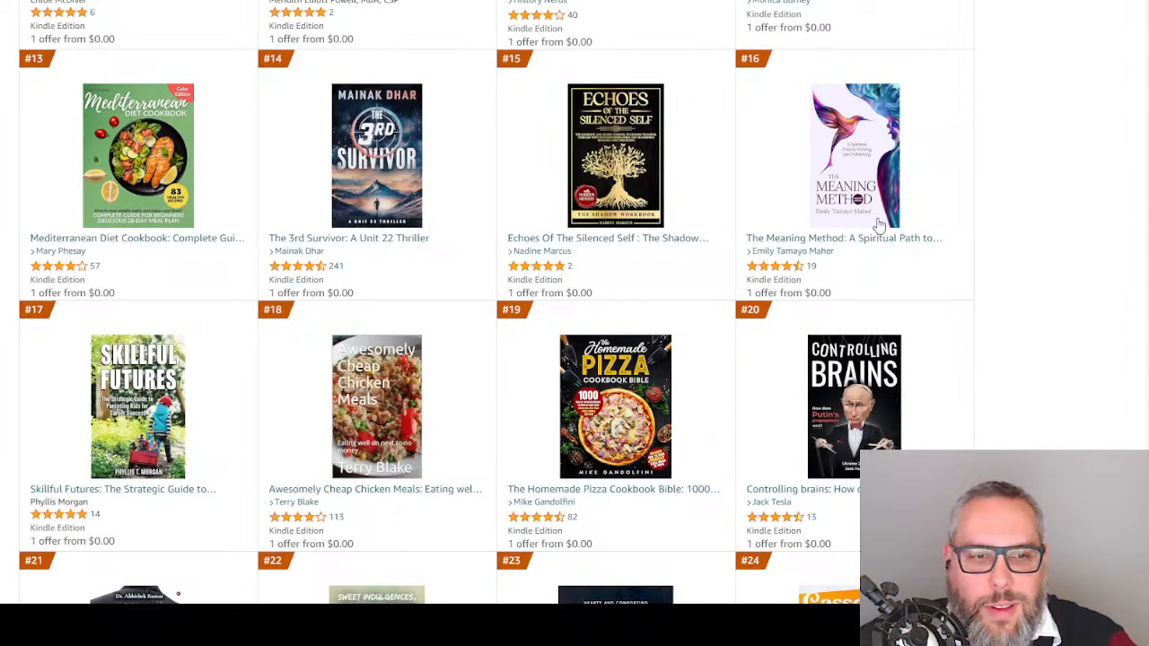
scroll(1024, 249, down, 4)
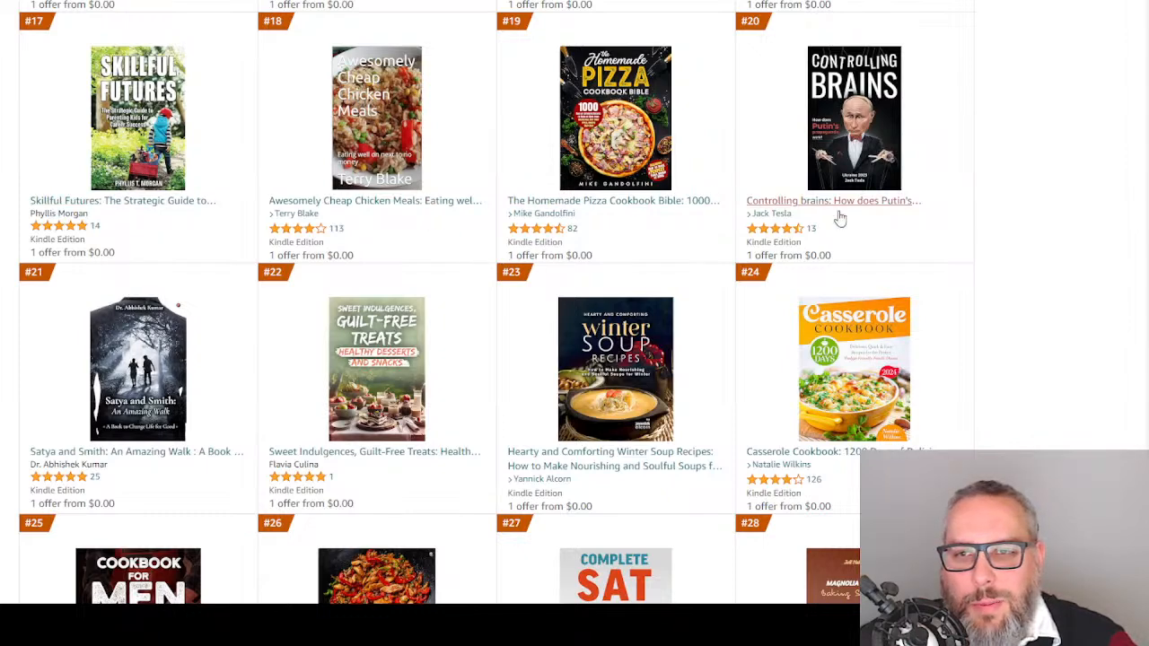
scroll(925, 197, down, 3)
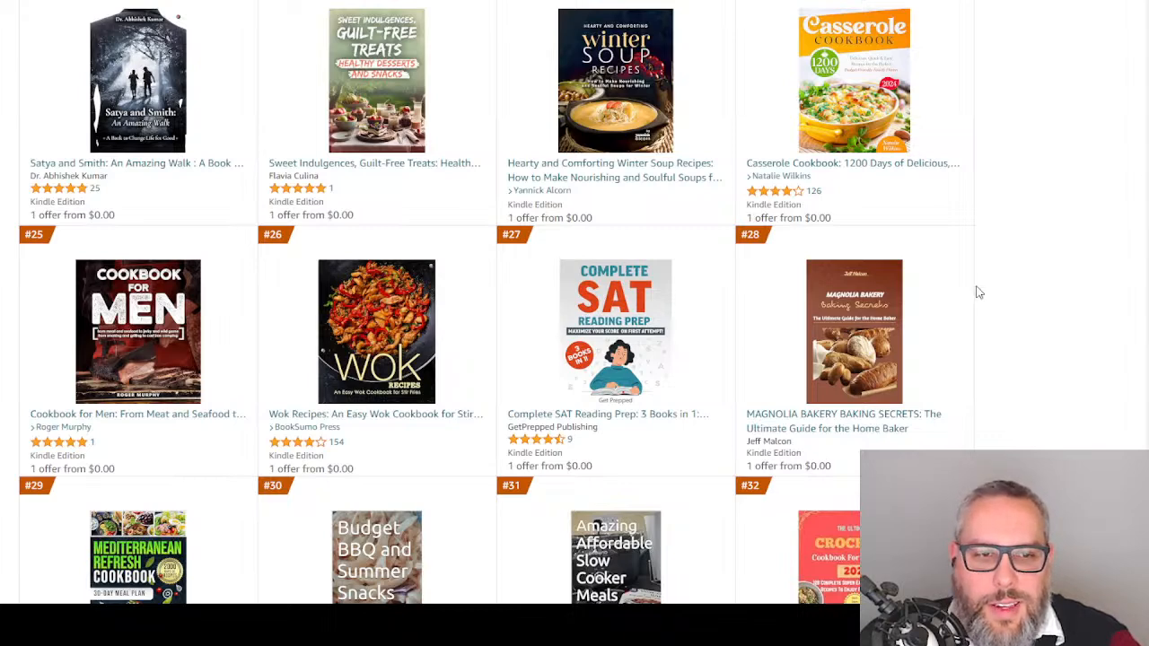
scroll(975, 289, down, 3)
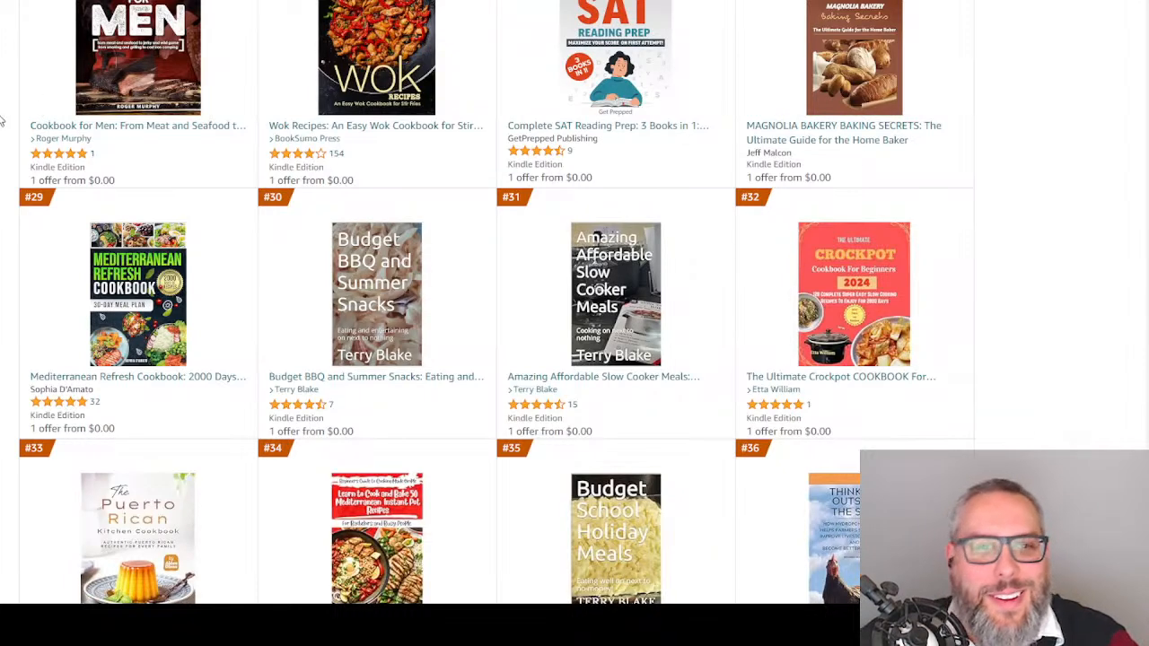
scroll(18, 157, down, 3)
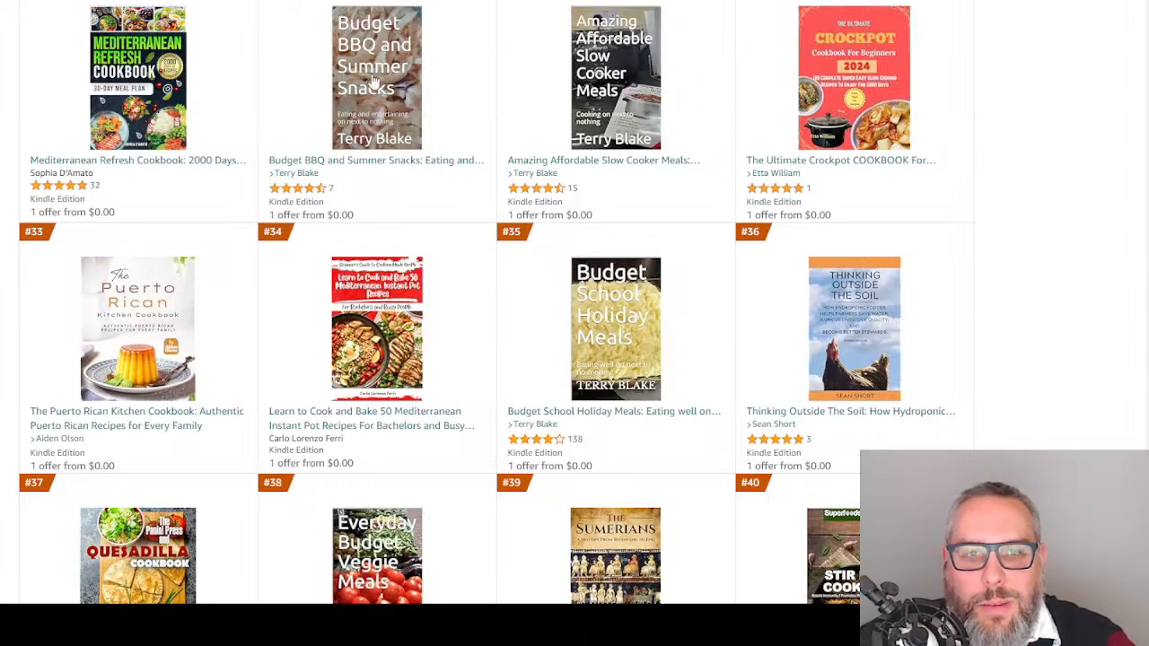
scroll(500, 300, down, 1)
scroll(500, 300, up, 1)
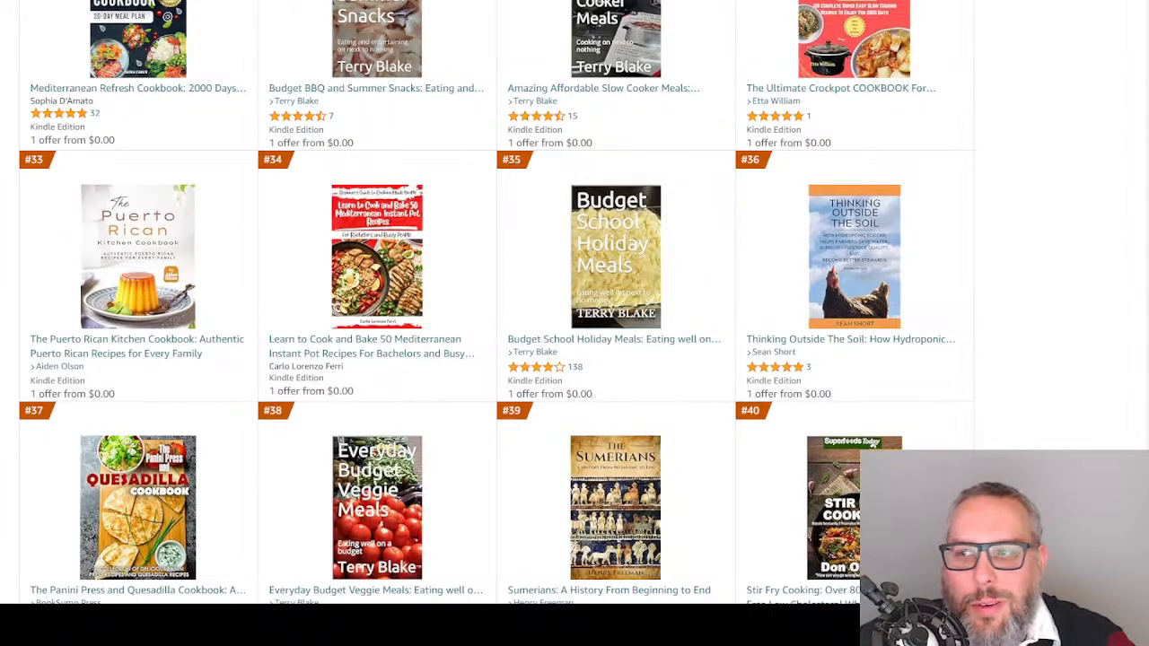
Open the free book Budget School Holiday Meals and go from it to its author's page
click(615, 256)
scroll(261, 176, down, 1)
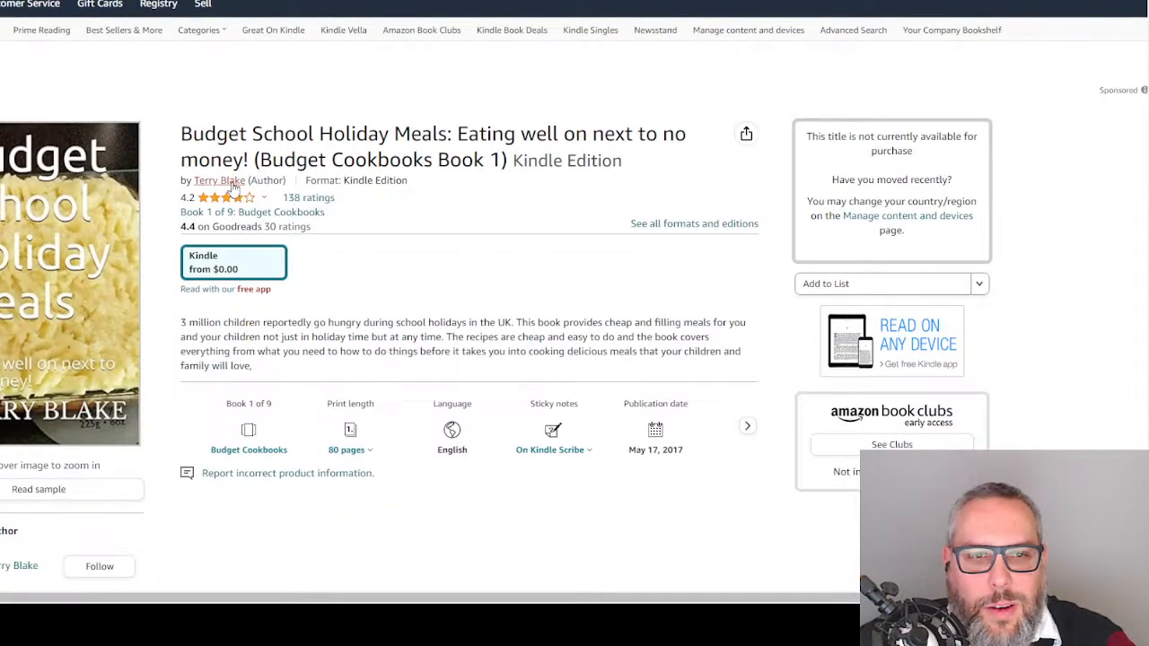
click(229, 183)
scroll(279, 242, down, 1)
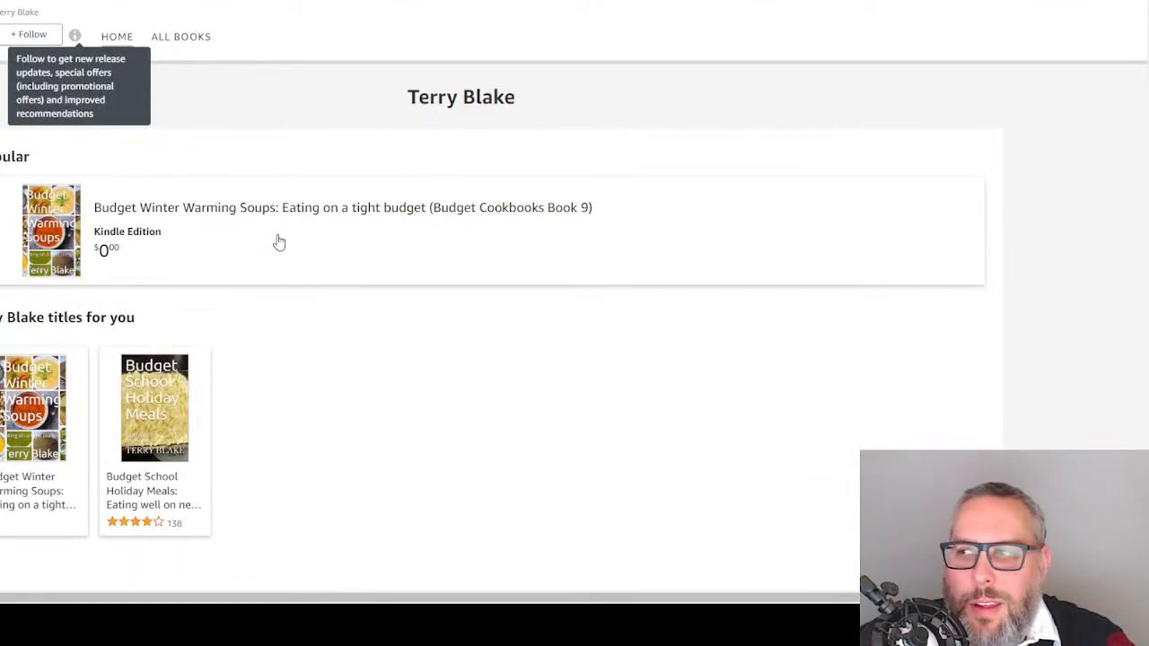
Look through all of the author's Budget Cookbooks titles and return to the Budget School Holiday Meals page
scroll(279, 242, down, 6)
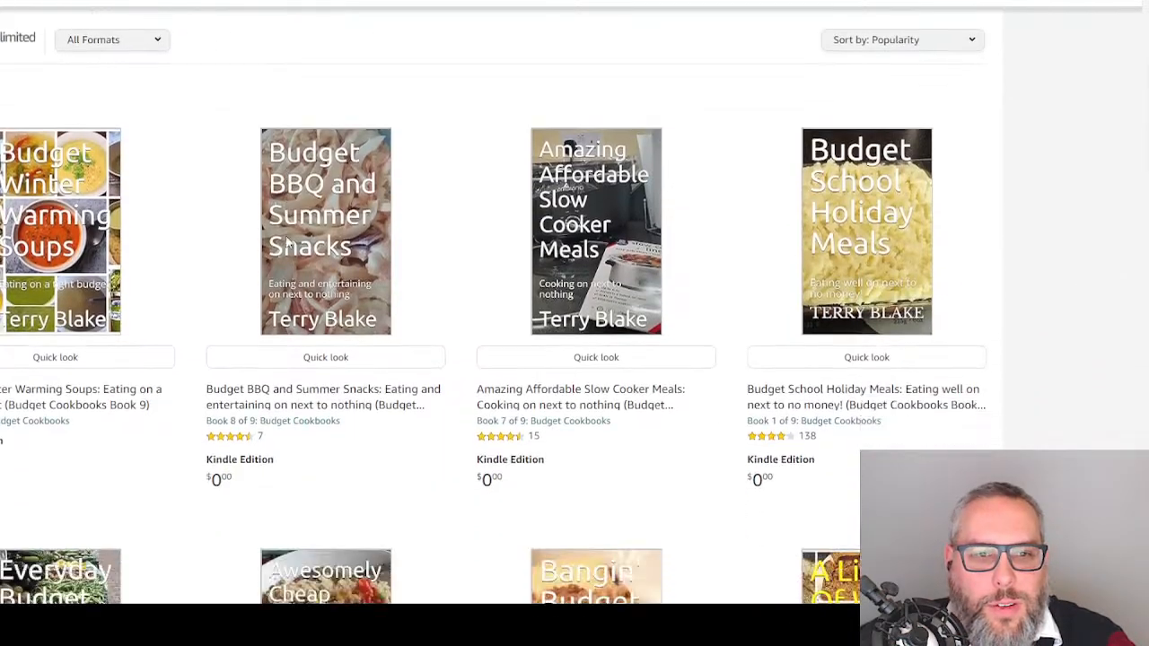
scroll(287, 245, down, 9)
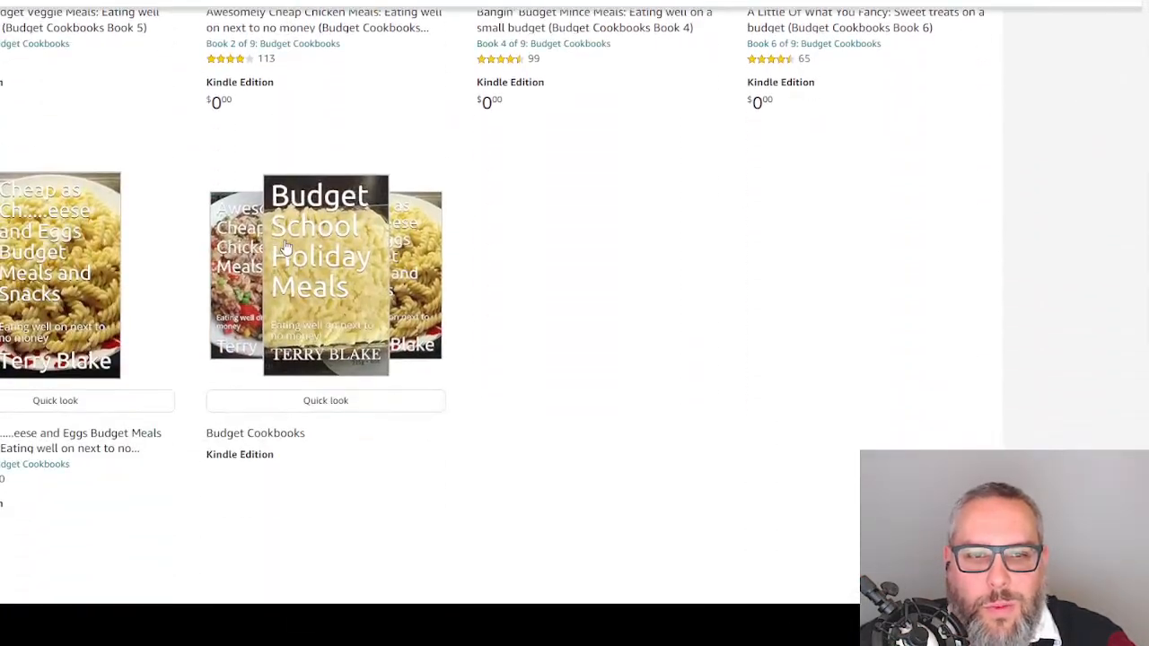
scroll(286, 249, down, 3)
scroll(264, 256, up, 3)
click(45, 328)
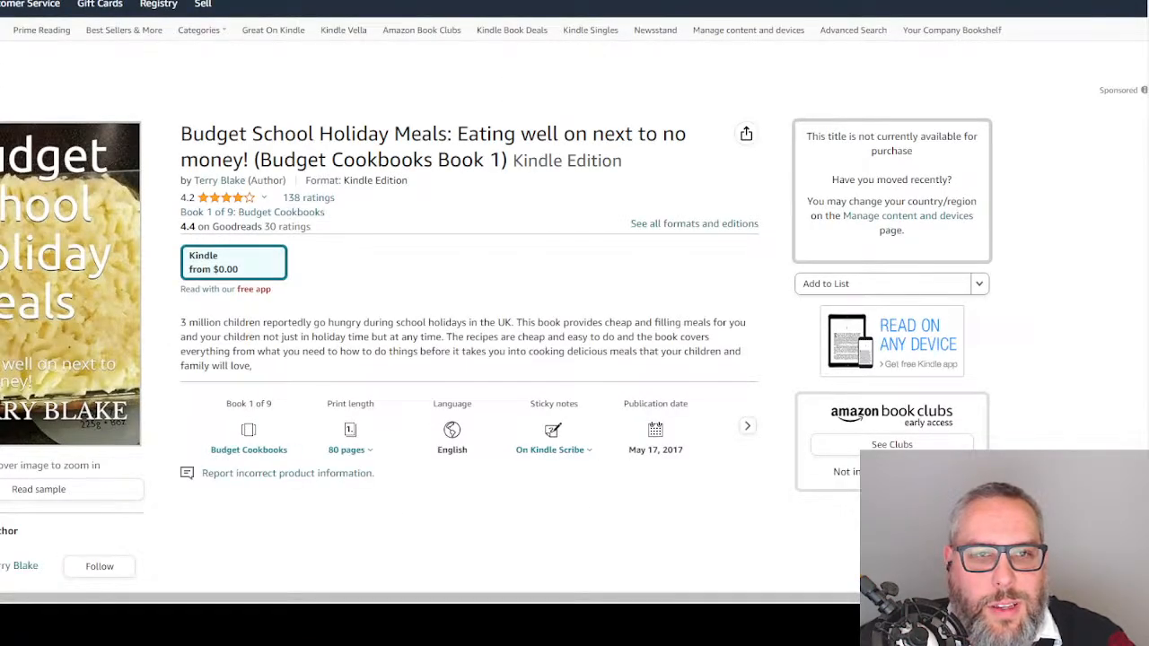
Return to the free nonfiction best sellers and review the remaining titles on the first page, down to rank 49
key(alt+Left)
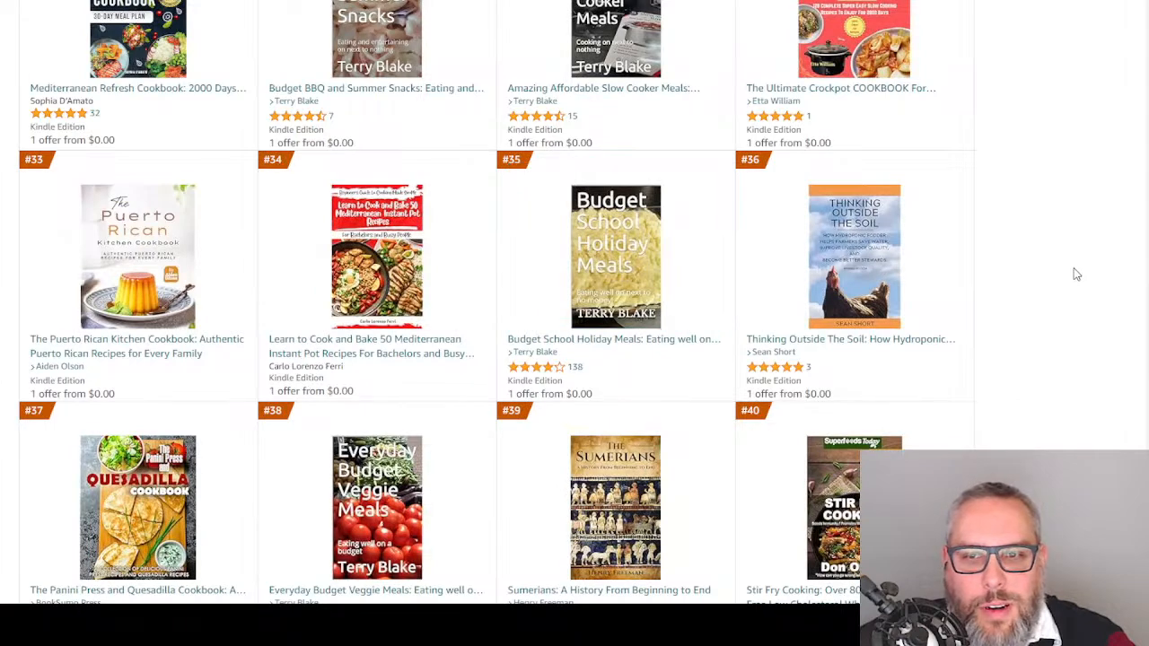
scroll(1064, 274, down, 2)
scroll(1033, 285, down, 3)
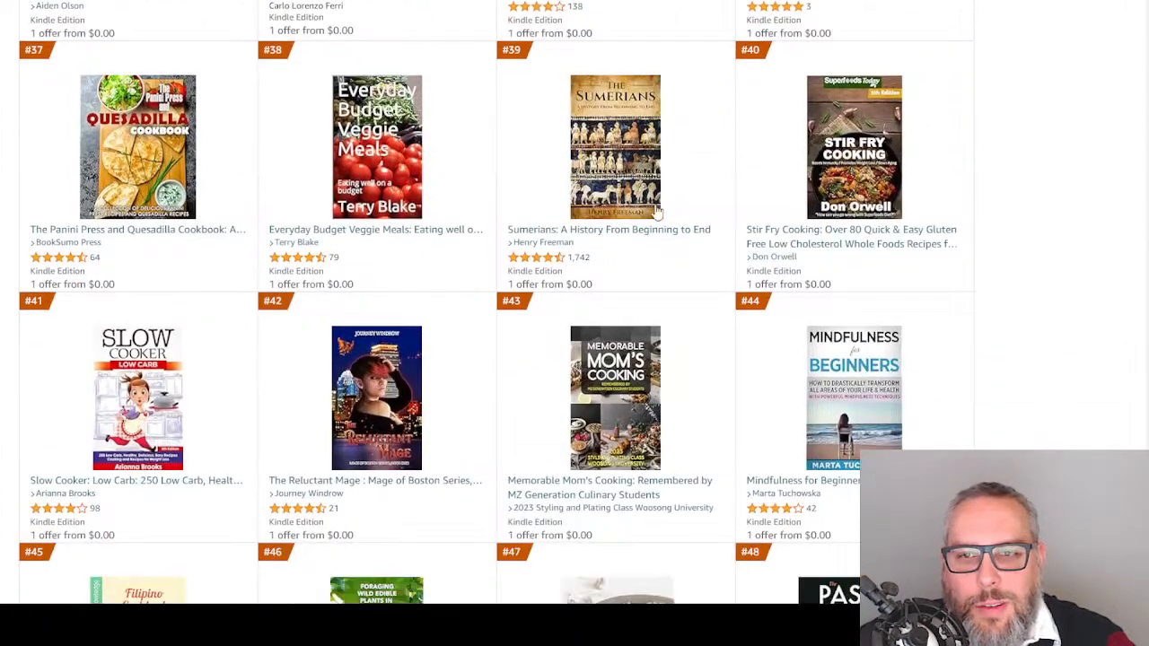
scroll(524, 244, down, 2)
scroll(517, 248, down, 1)
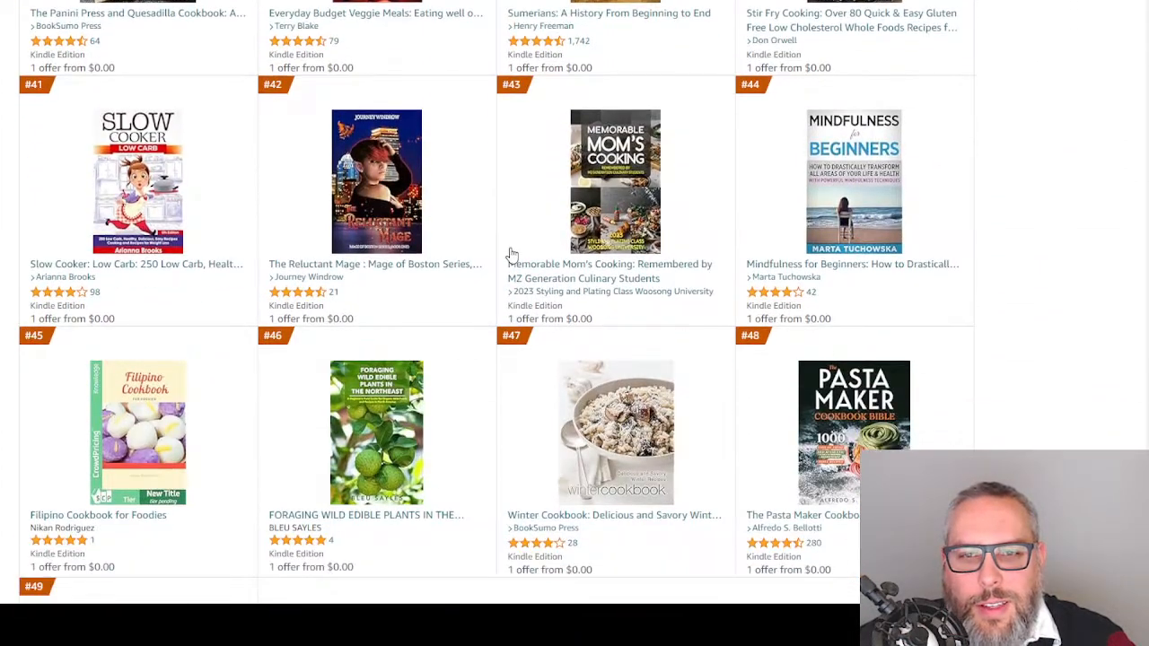
scroll(507, 263, down, 5)
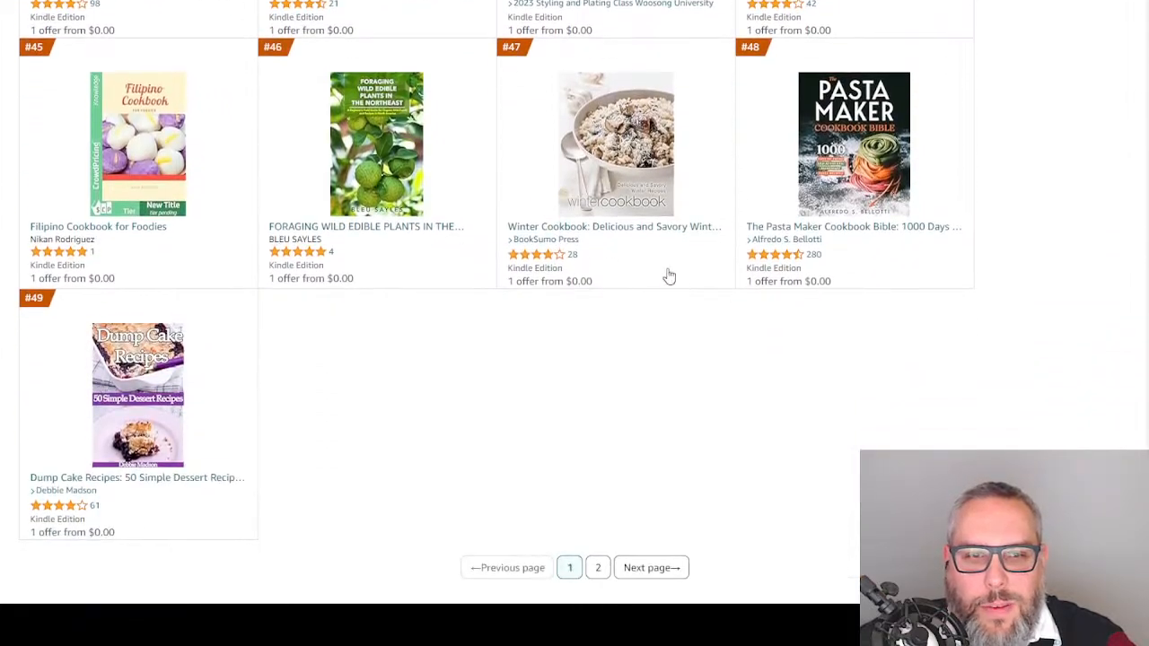
scroll(796, 306, down, 1)
scroll(584, 318, up, 1)
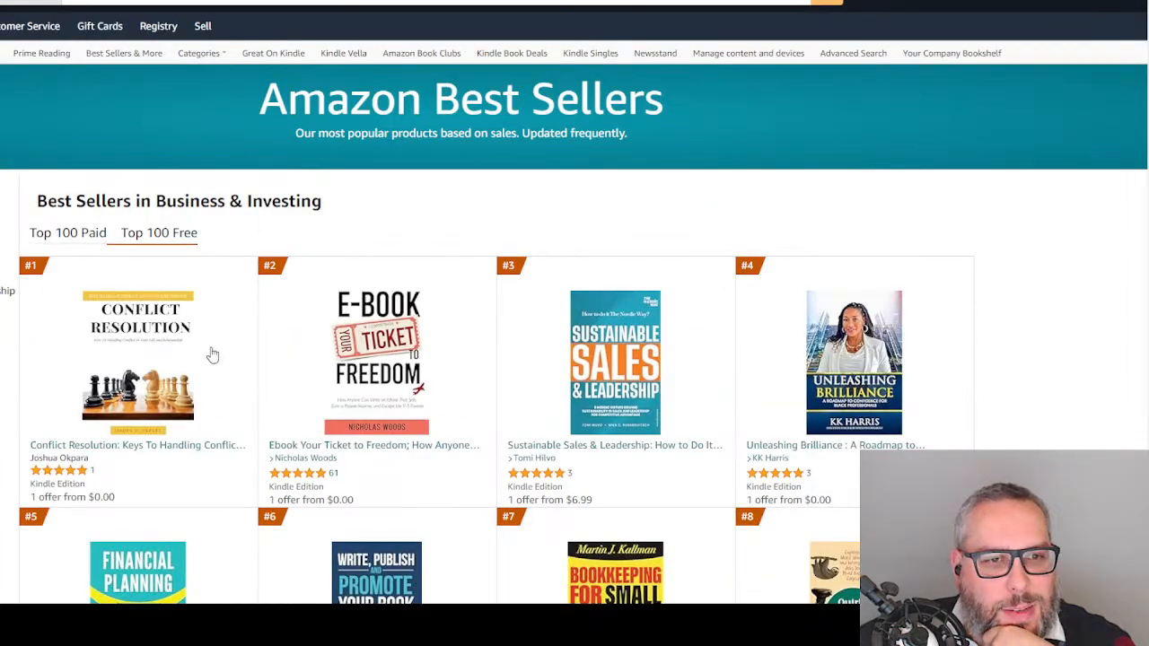
Open the Top 100 Free list in Business & Investing and review the covers and topics of ranks 1 to 20
scroll(395, 359, down, 2)
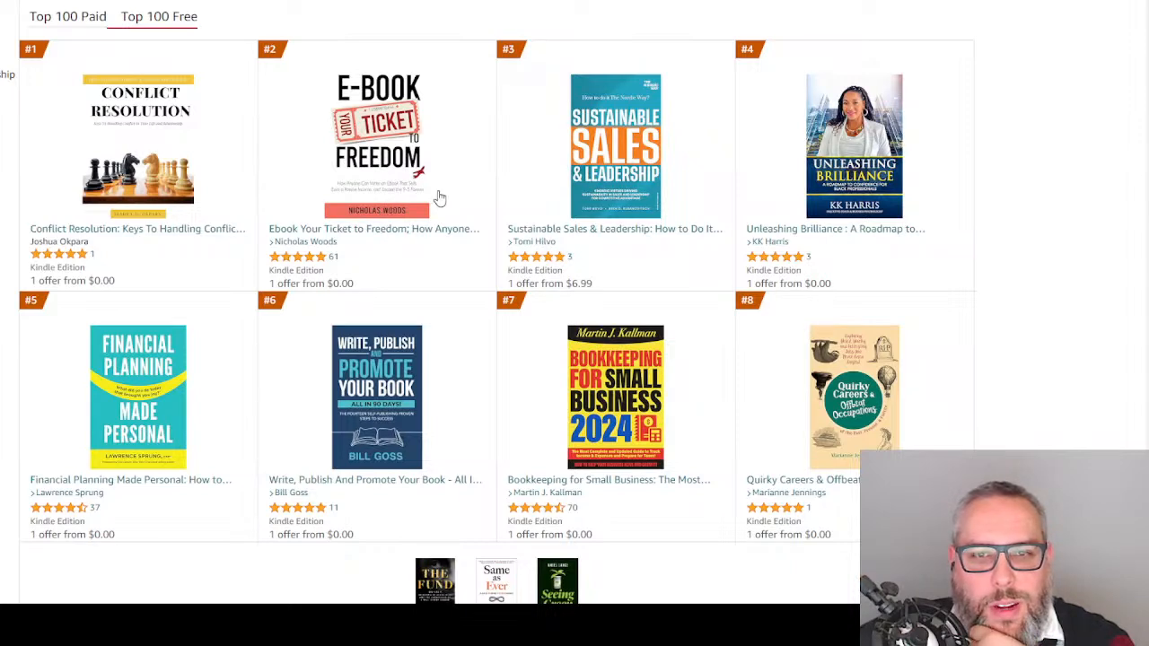
scroll(705, 244, down, 3)
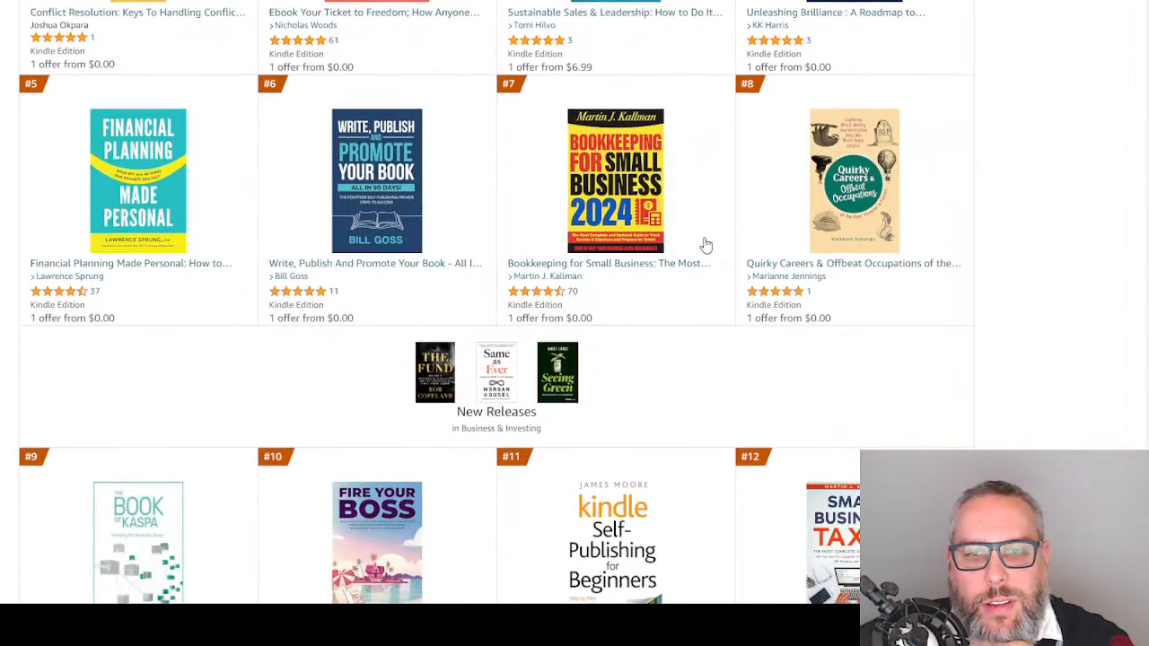
scroll(695, 246, down, 2)
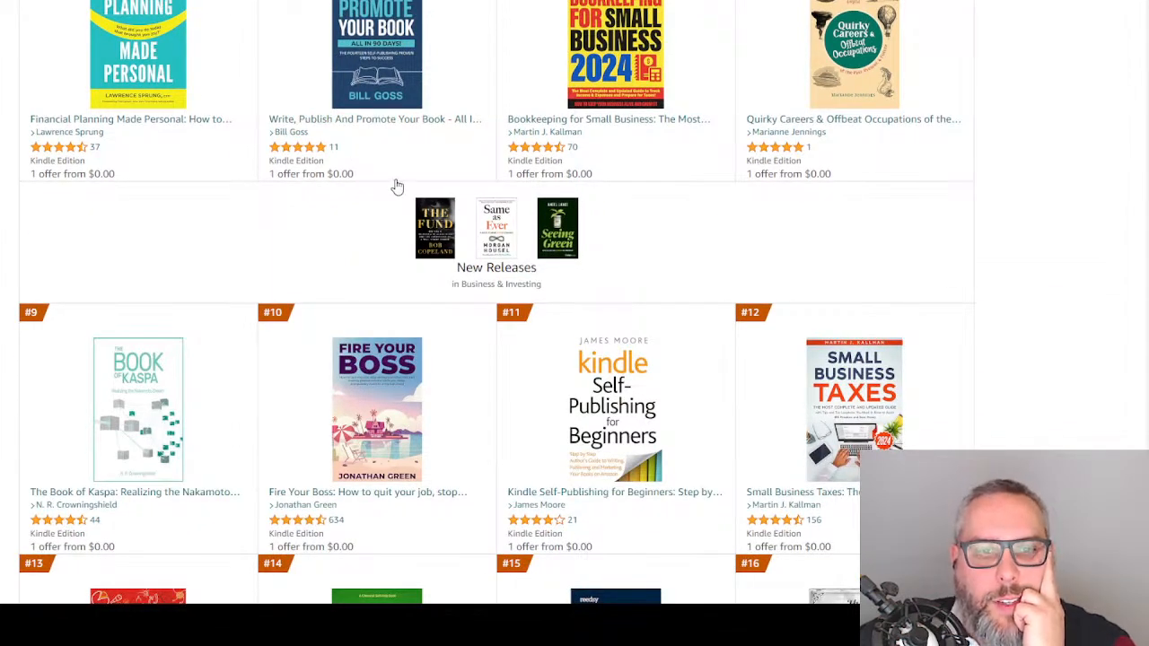
scroll(390, 182, down, 2)
scroll(391, 182, down, 3)
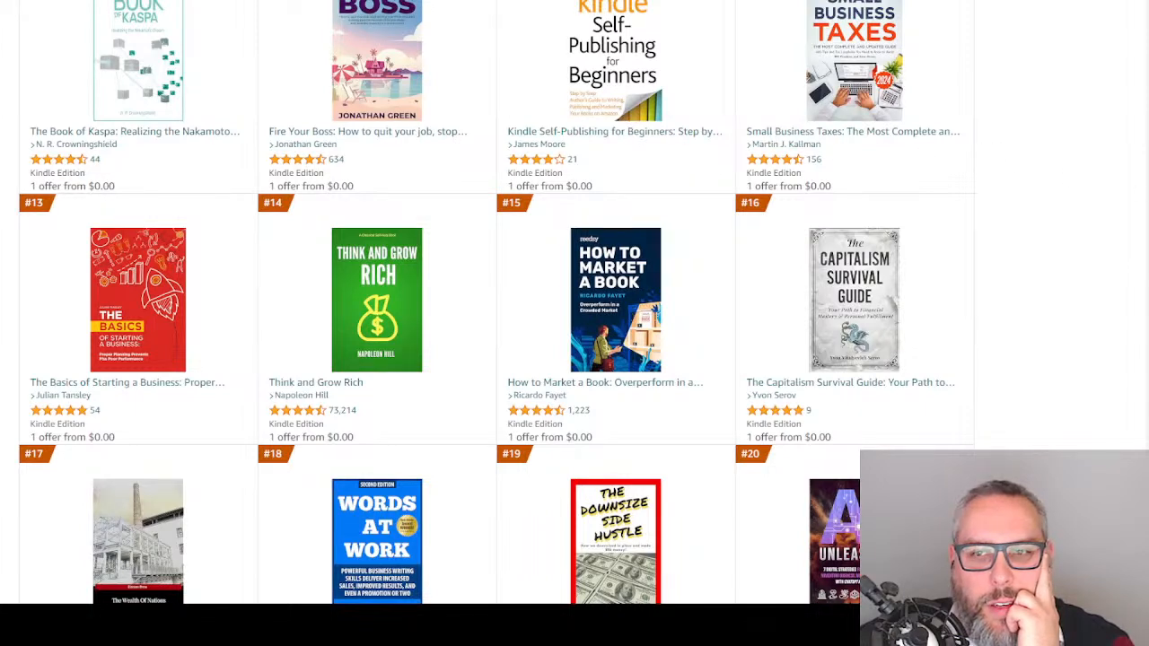
scroll(1130, 244, down, 3)
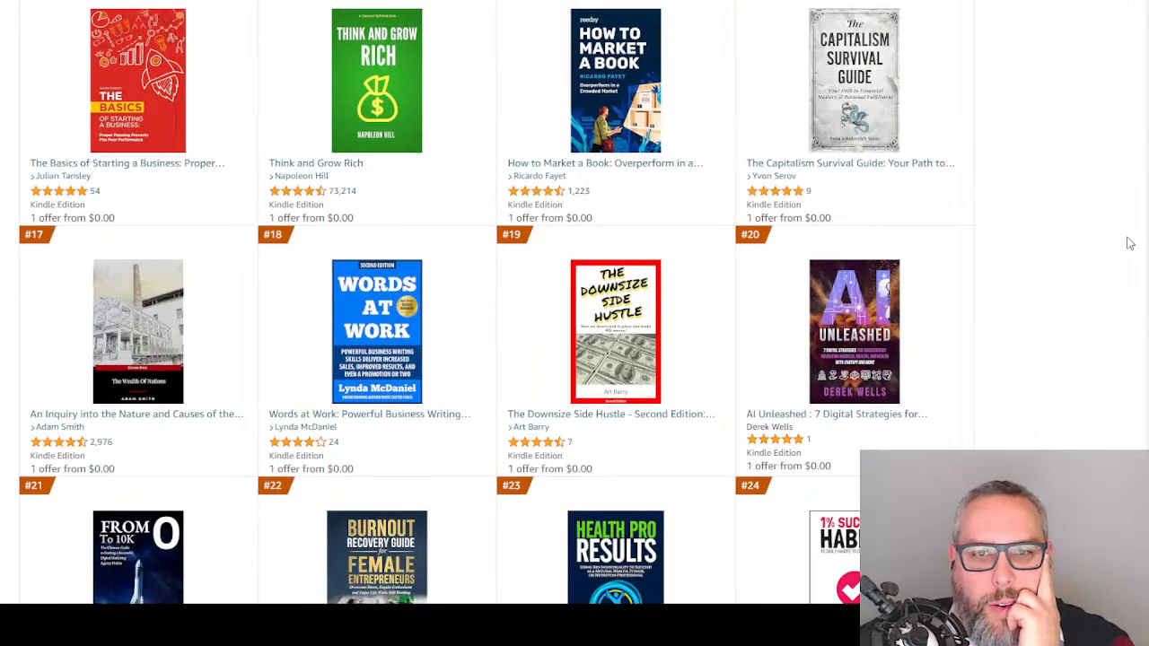
scroll(1130, 243, down, 1)
scroll(1127, 253, down, 1)
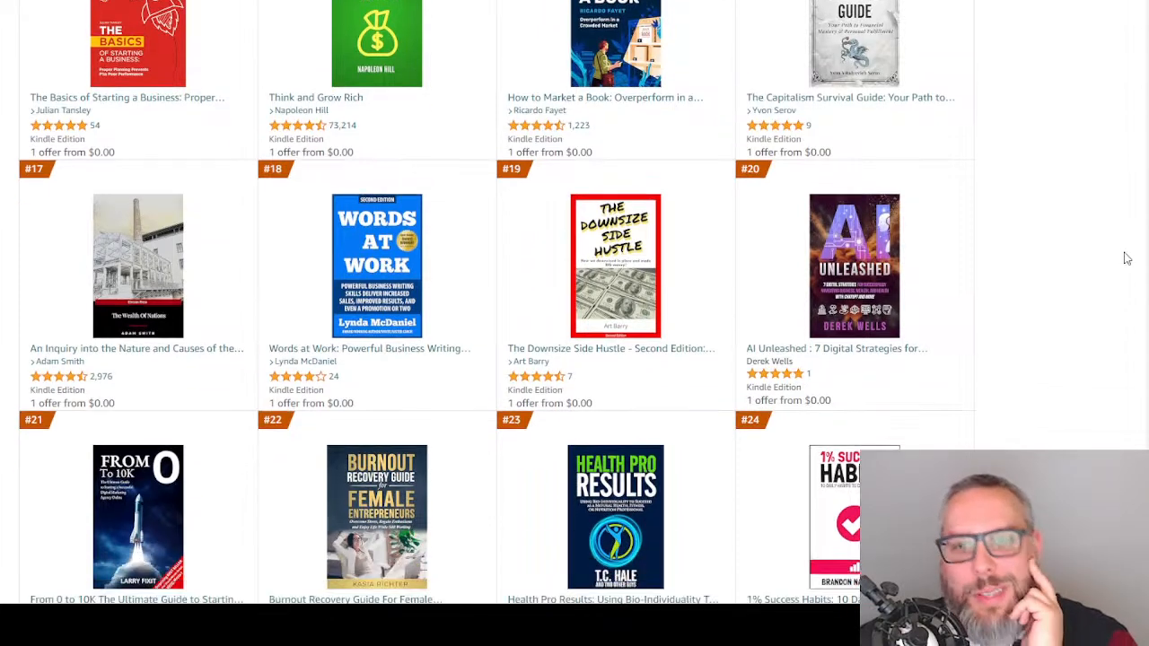
Review the free Business & Investing titles from rank 21 to rank 48 and return to the start of the list
scroll(1126, 269, down, 2)
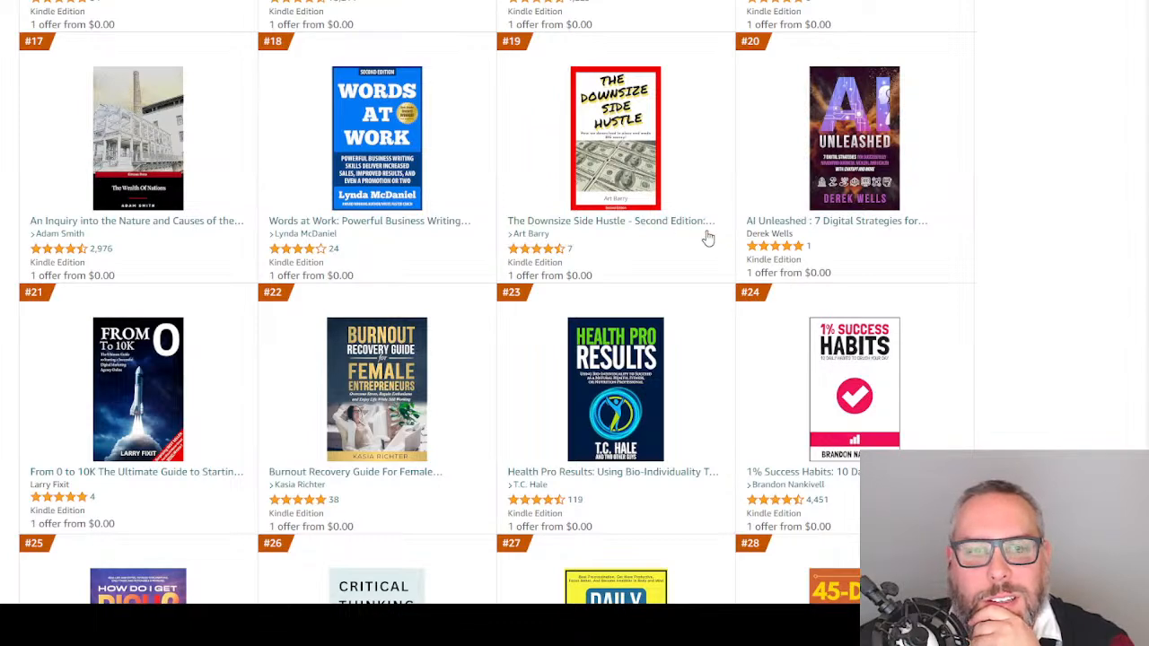
scroll(393, 249, down, 3)
scroll(395, 251, down, 2)
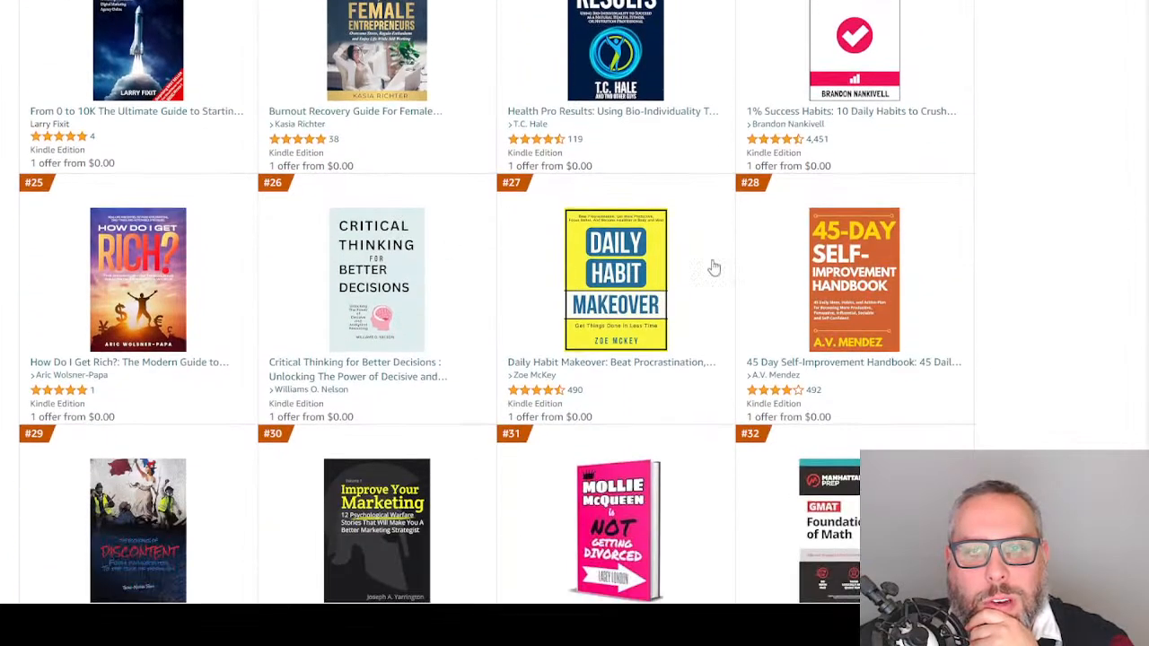
scroll(1038, 321, down, 2)
scroll(894, 78, down, 1)
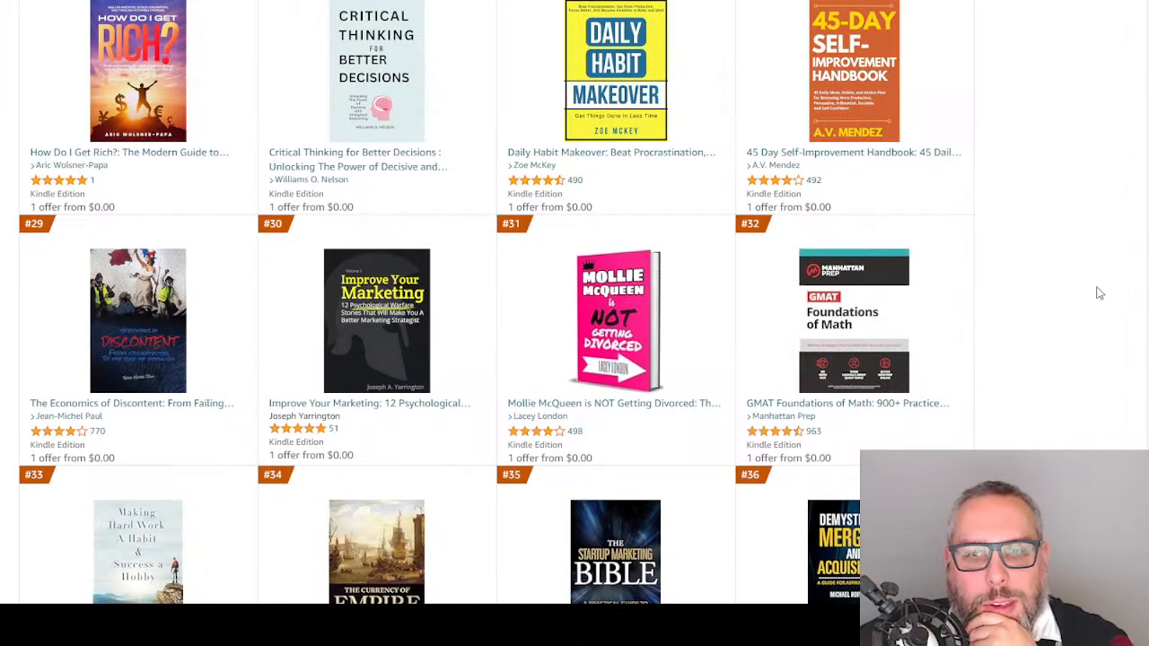
scroll(1082, 324, down, 3)
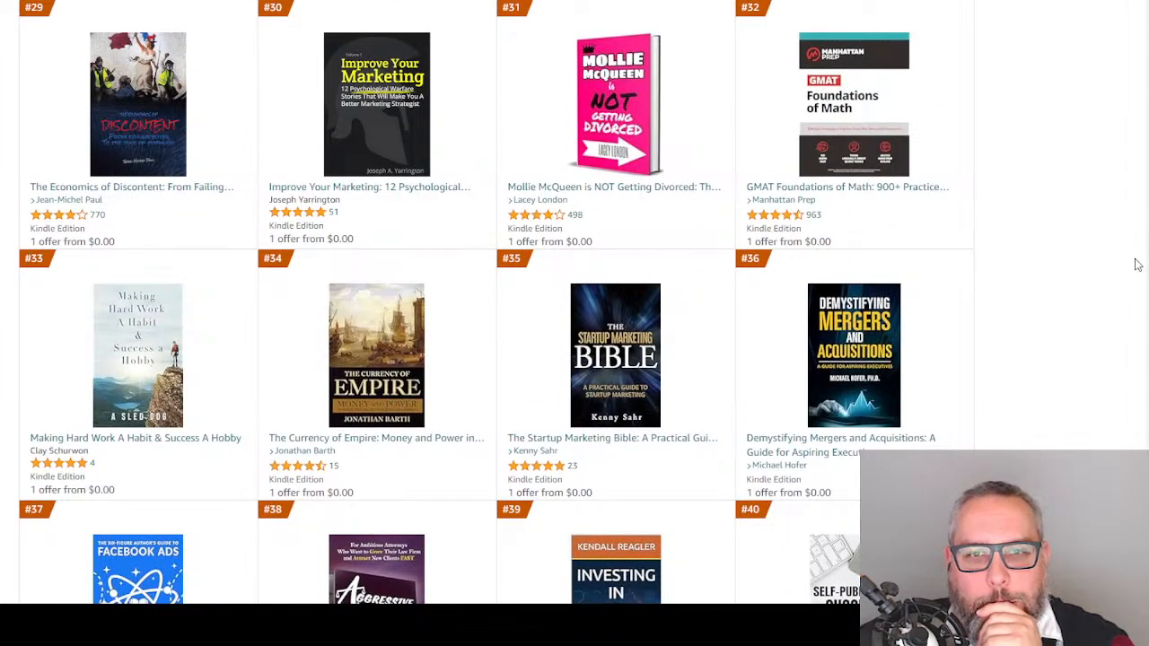
scroll(1140, 342, down, 7)
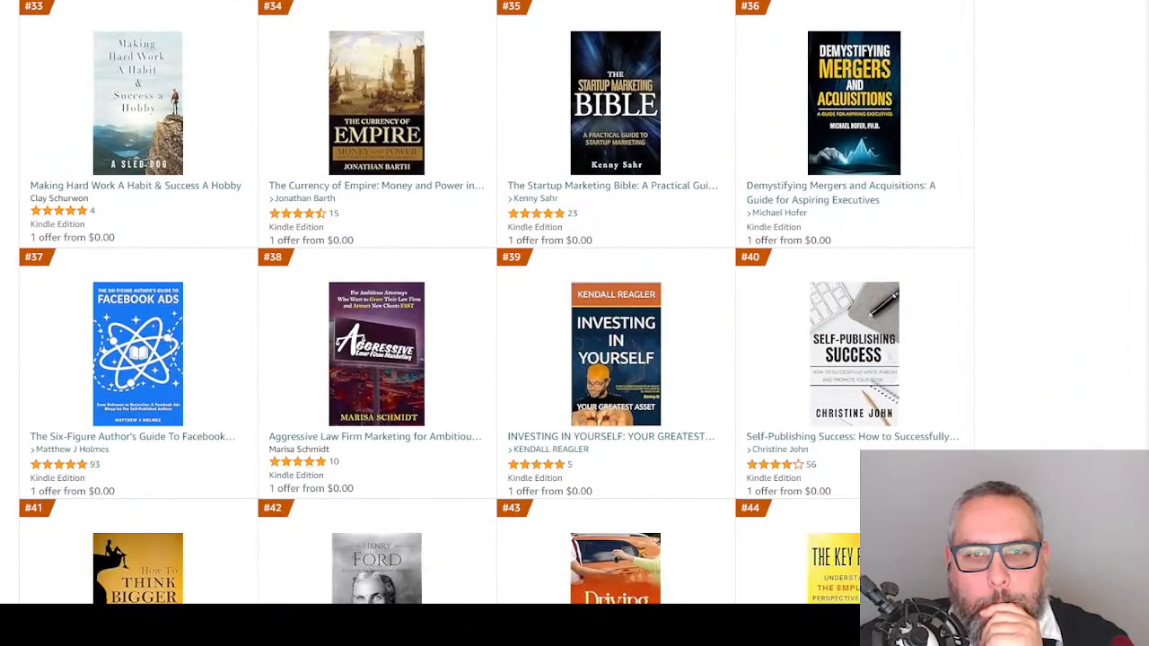
scroll(1133, 368, down, 5)
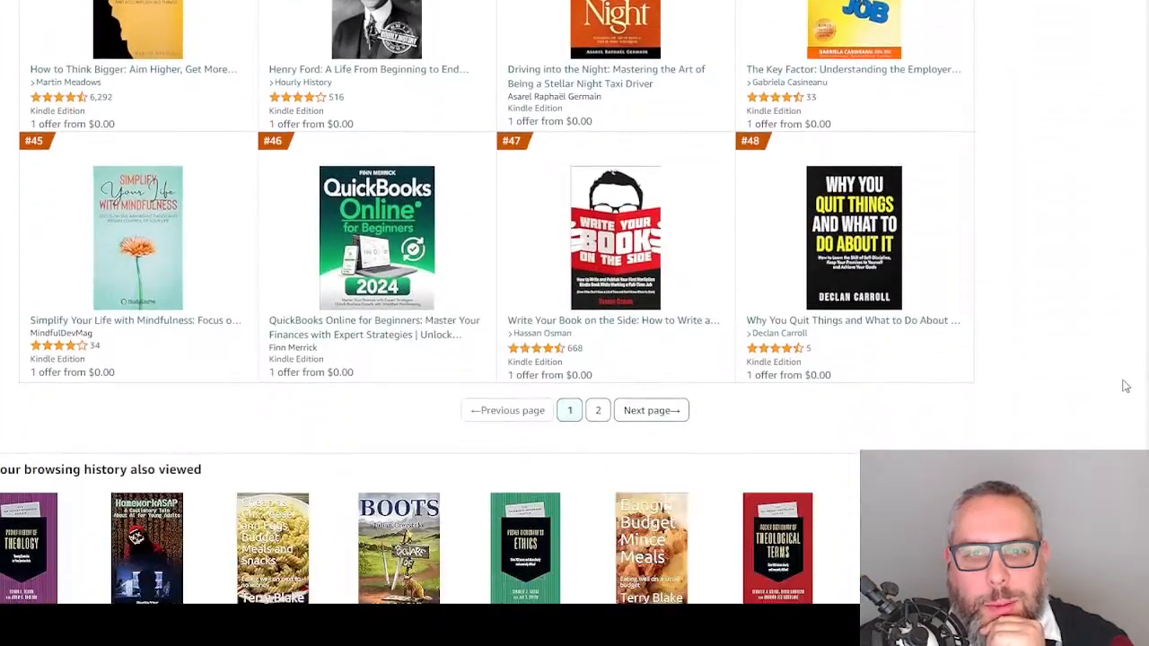
scroll(1108, 118, up, 15)
scroll(1102, 42, up, 5)
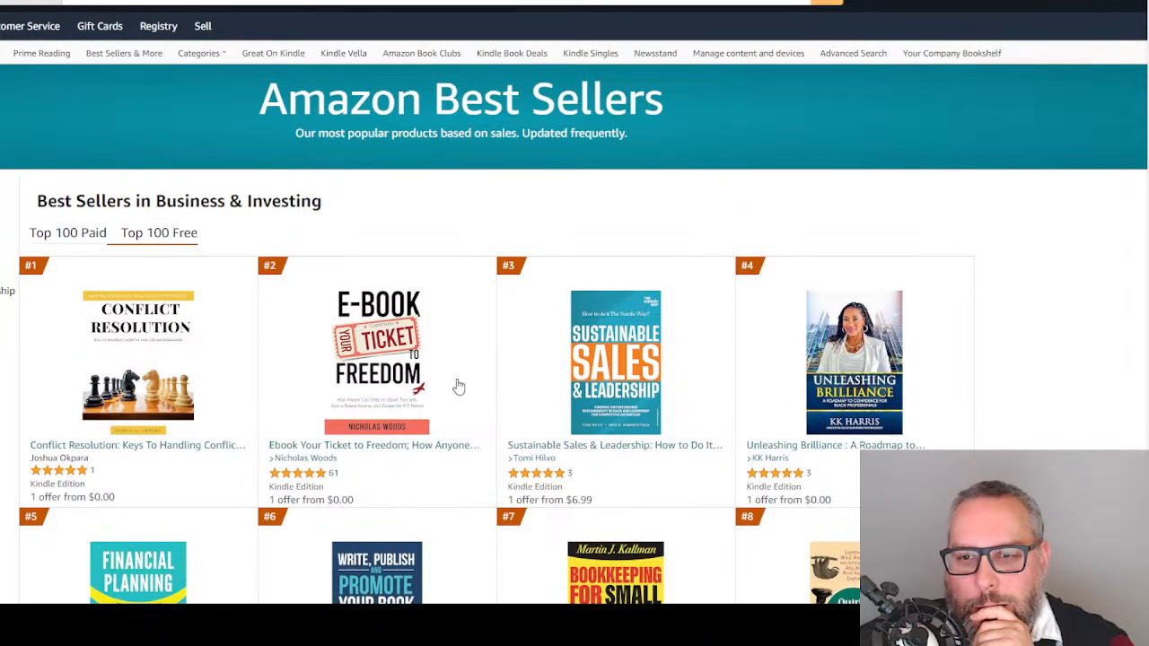
Switch Business & Investing to Top 100 Paid, then open the Business & Money Skills best sellers and view its leading paid titles
scroll(144, 350, down, 2)
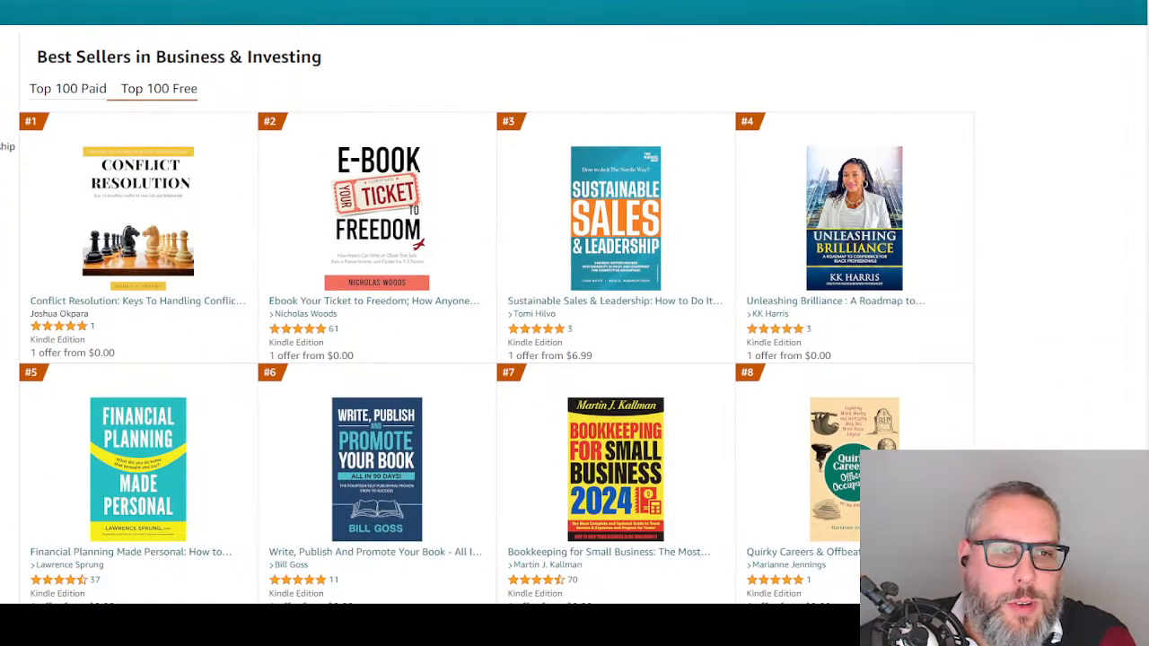
click(56, 88)
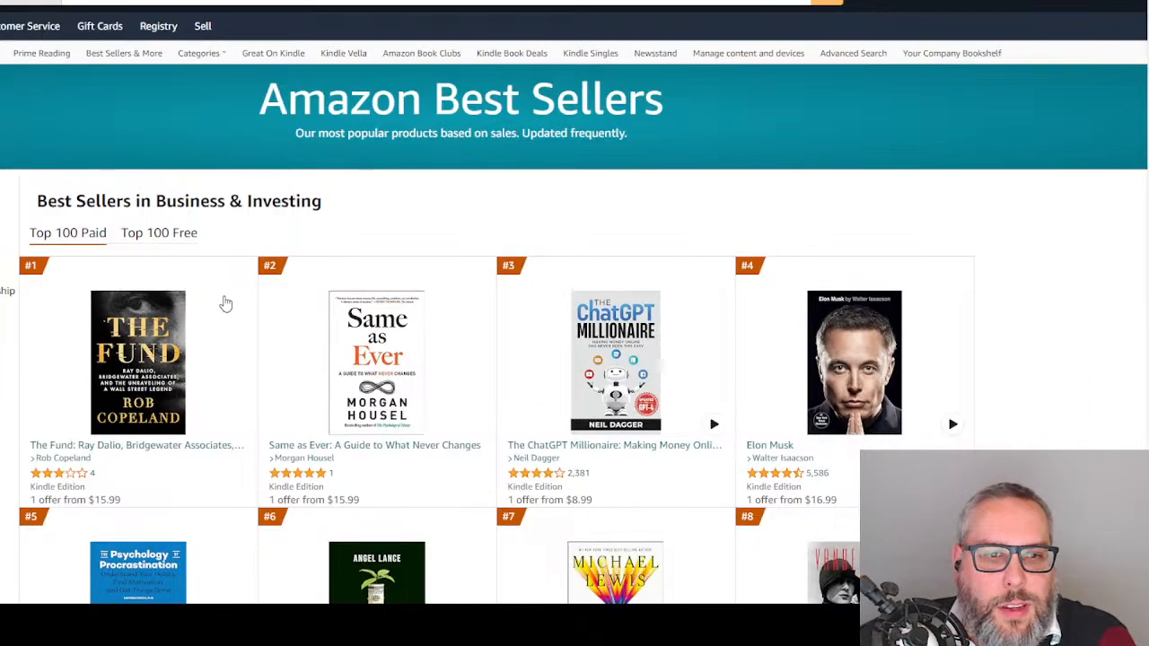
scroll(224, 306, down, 4)
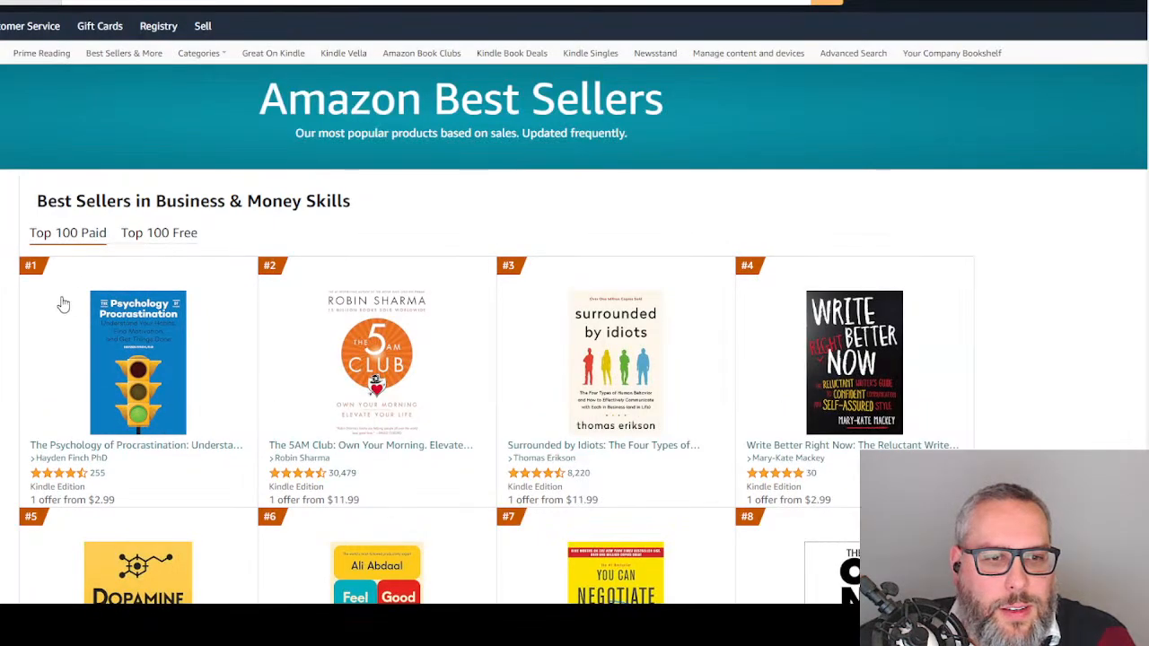
scroll(57, 303, down, 4)
scroll(76, 302, up, 1)
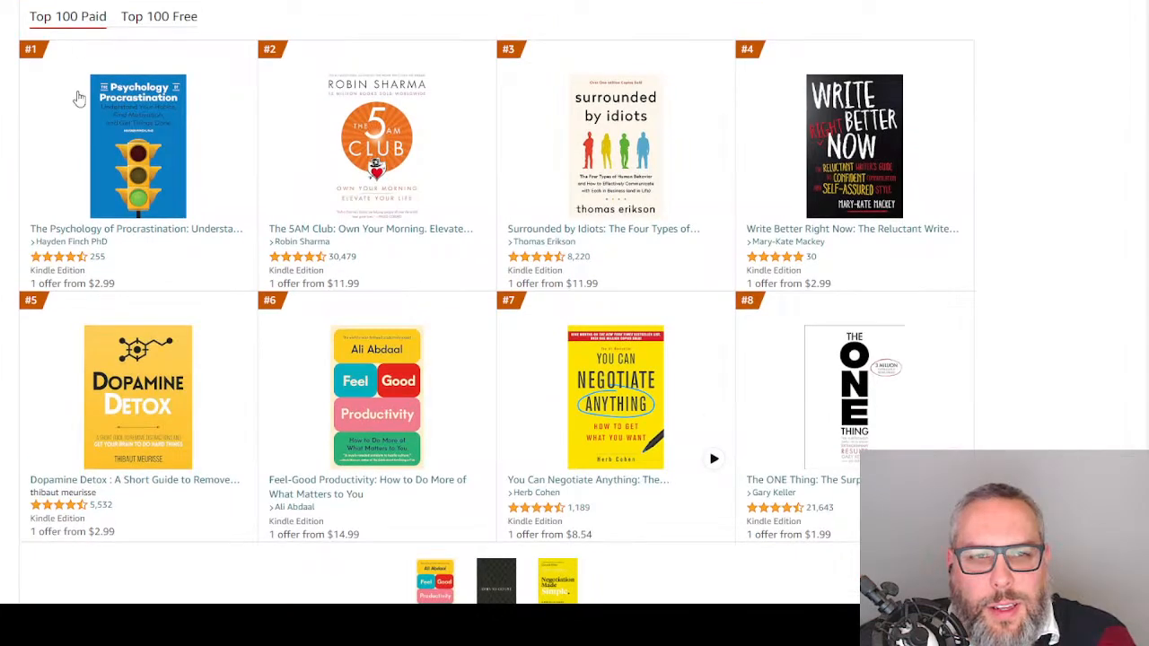
Switch Business & Money Skills to Top 100 Free and review the titles from rank 1 past rank 32
click(173, 20)
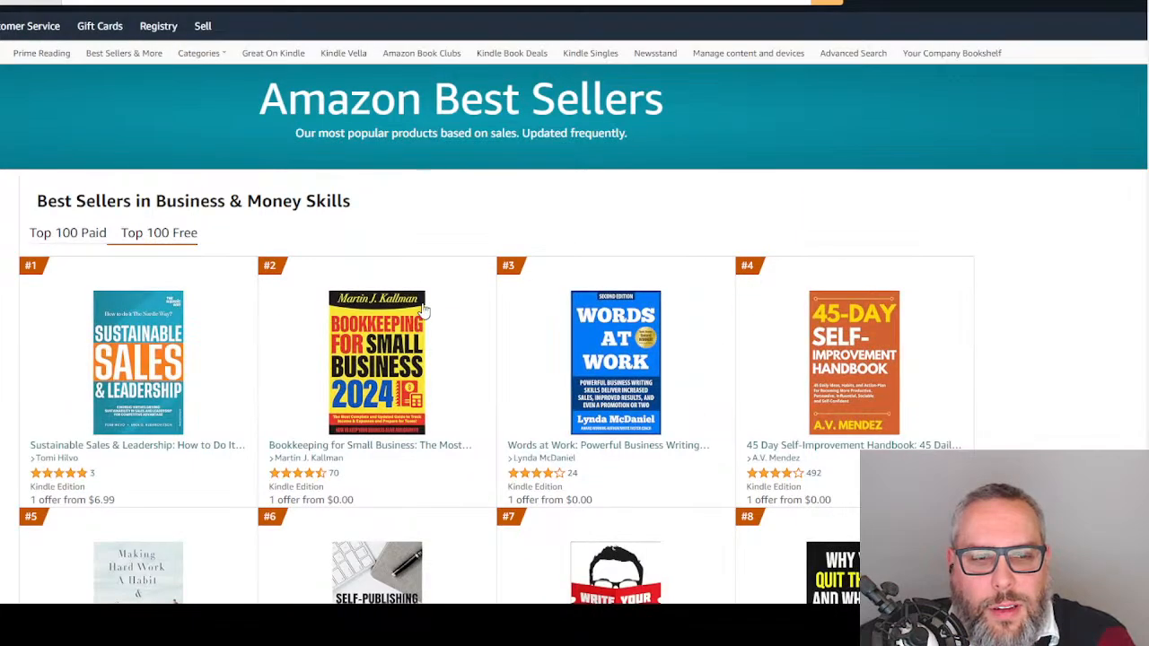
scroll(416, 316, down, 5)
scroll(416, 316, down, 6)
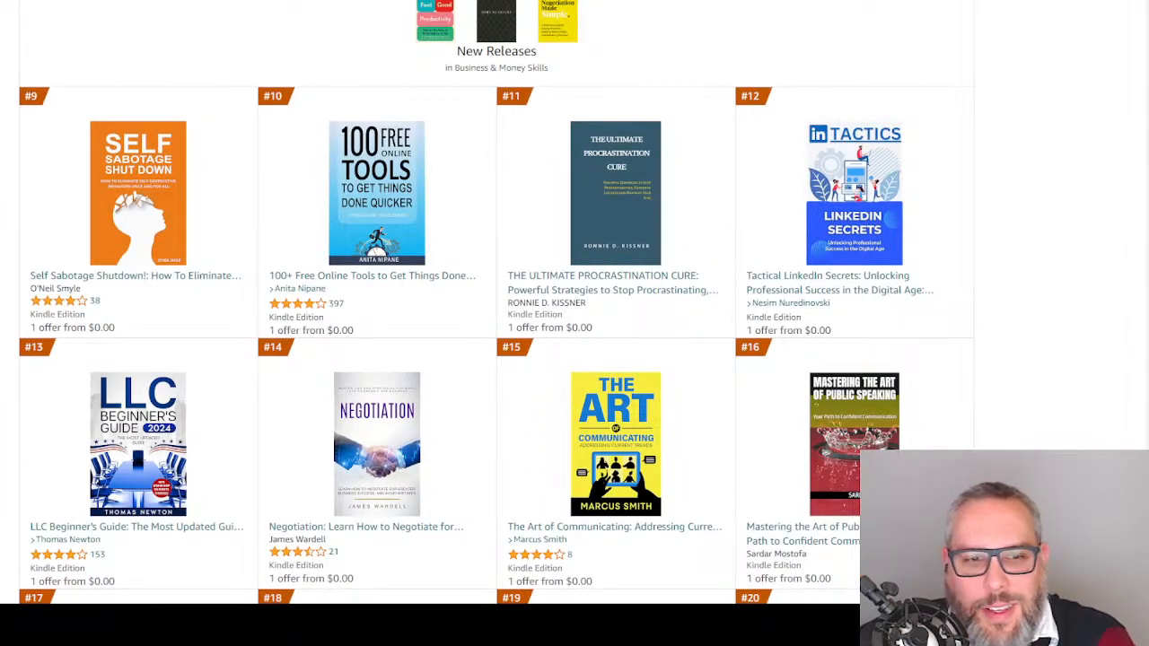
scroll(1108, 282, down, 12)
scroll(1068, 349, down, 3)
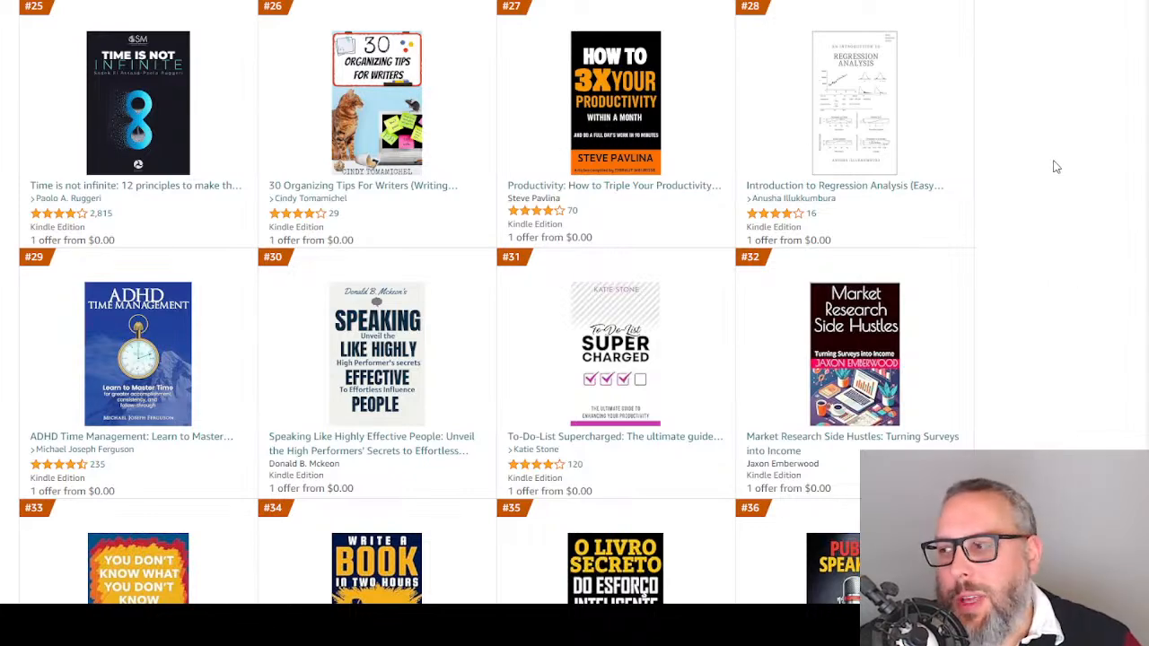
scroll(1123, 288, down, 8)
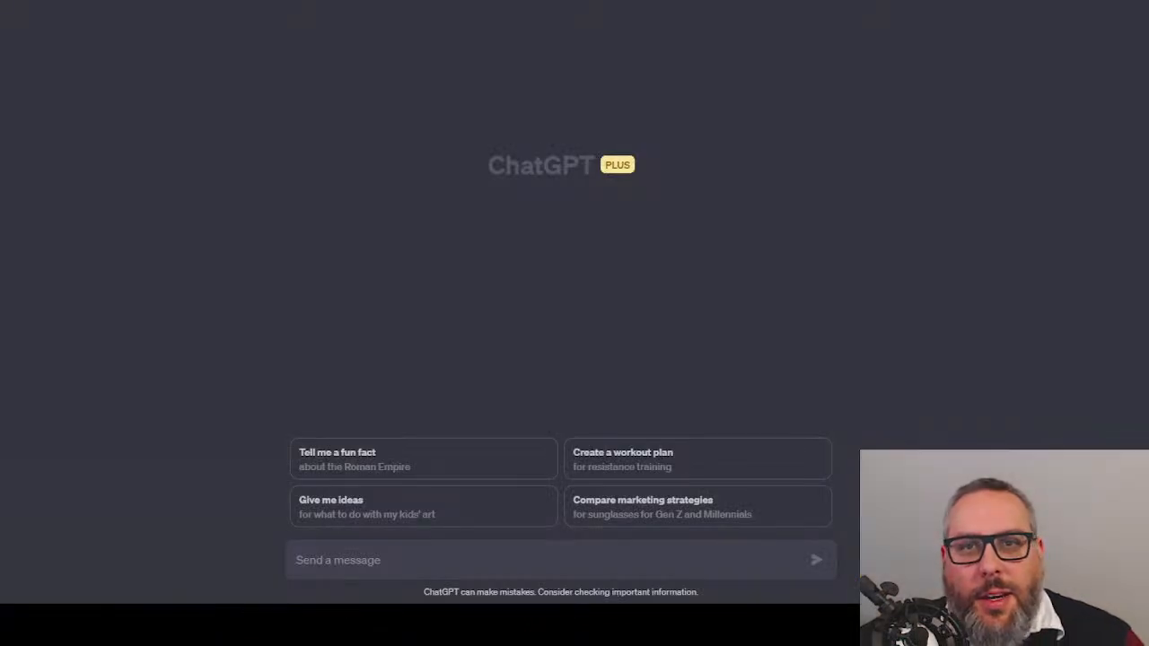
Switch to ChatGPT and set GPT-4 to the Default mode
mouse_move(543, 1)
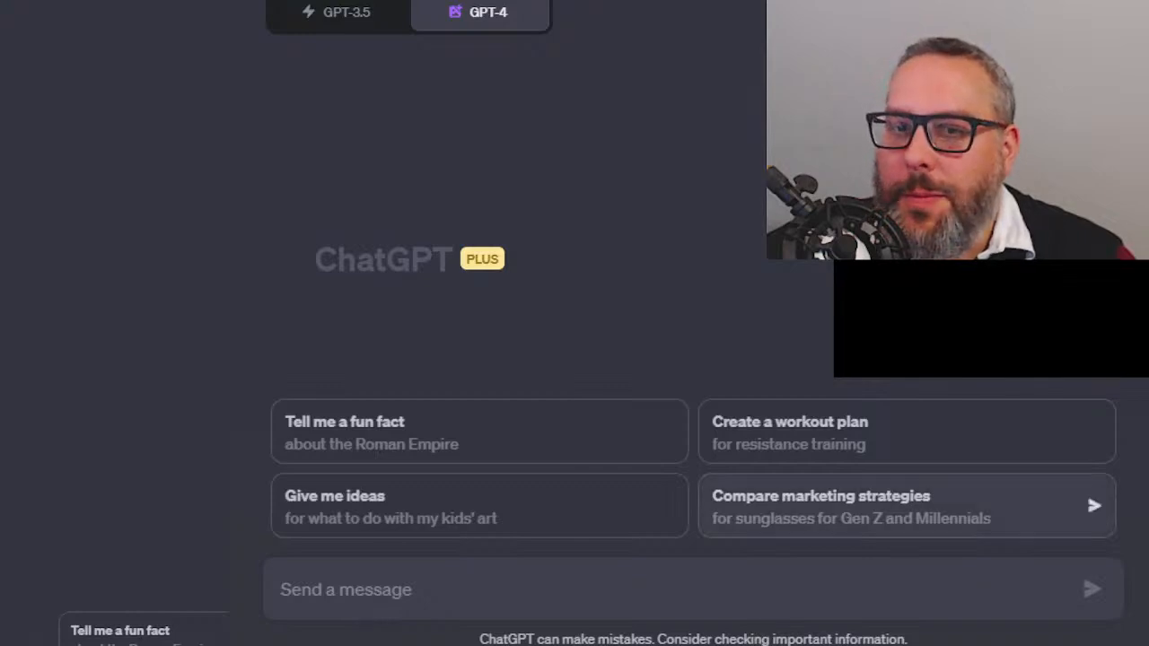
click(818, 570)
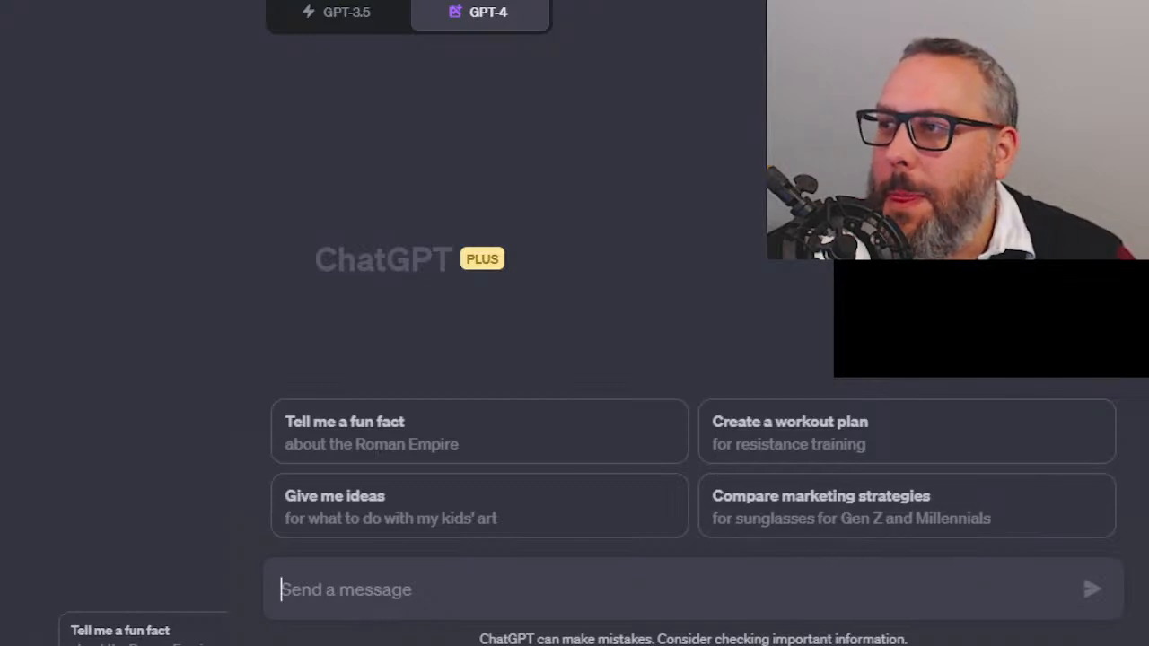
mouse_move(481, 14)
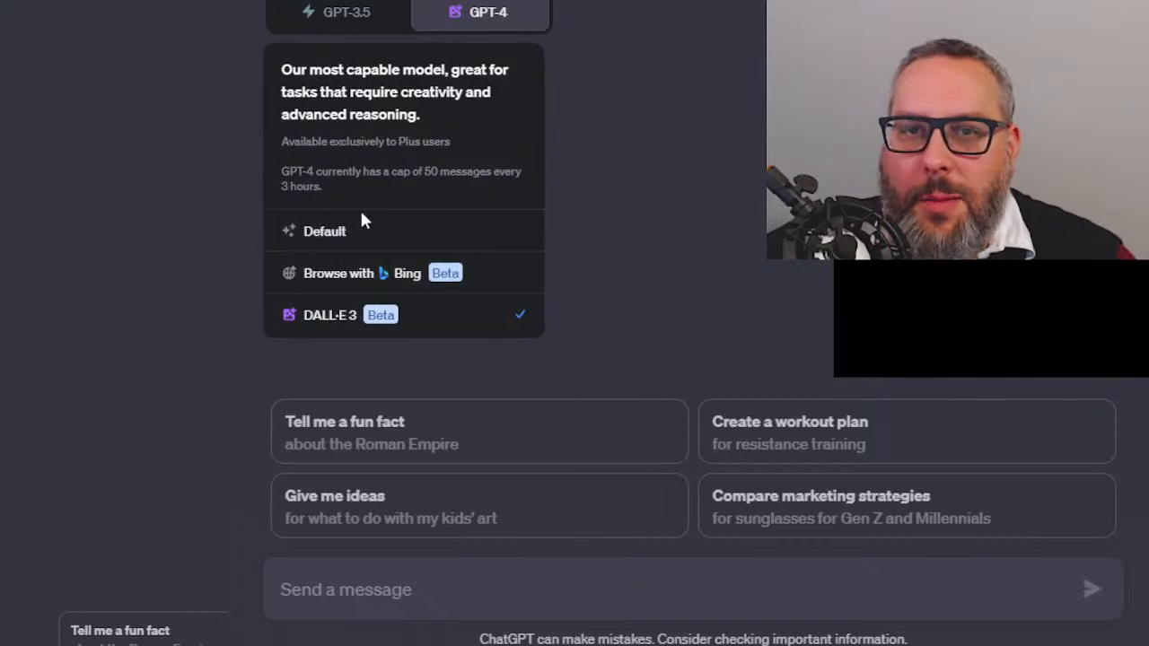
click(323, 233)
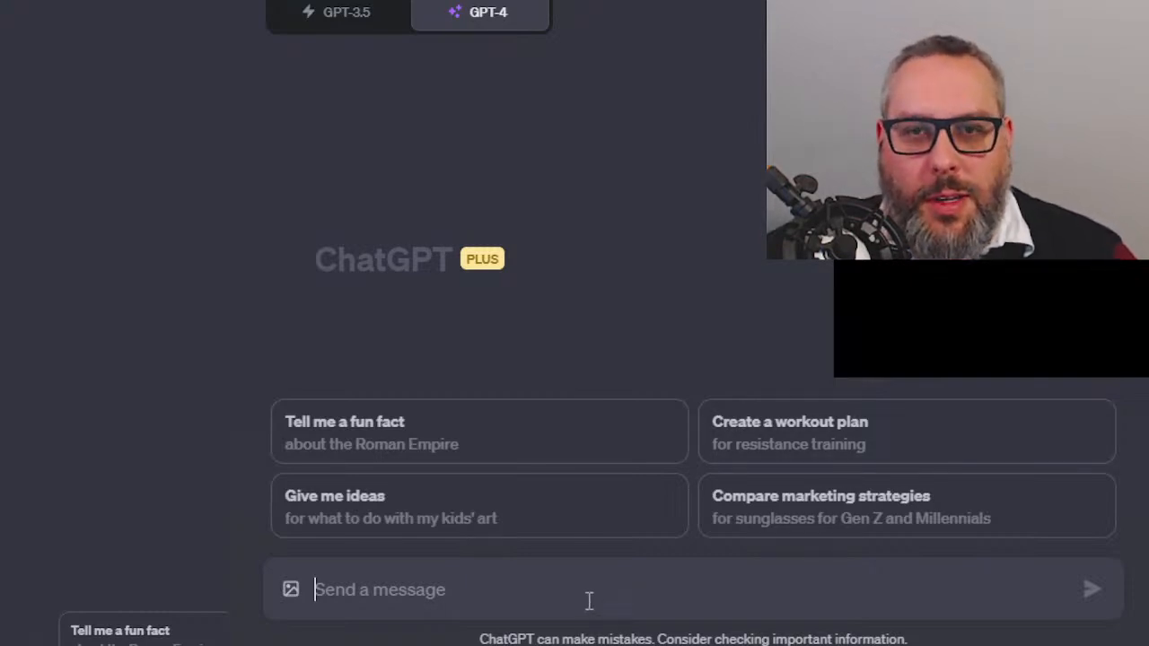
mouse_move(501, 11)
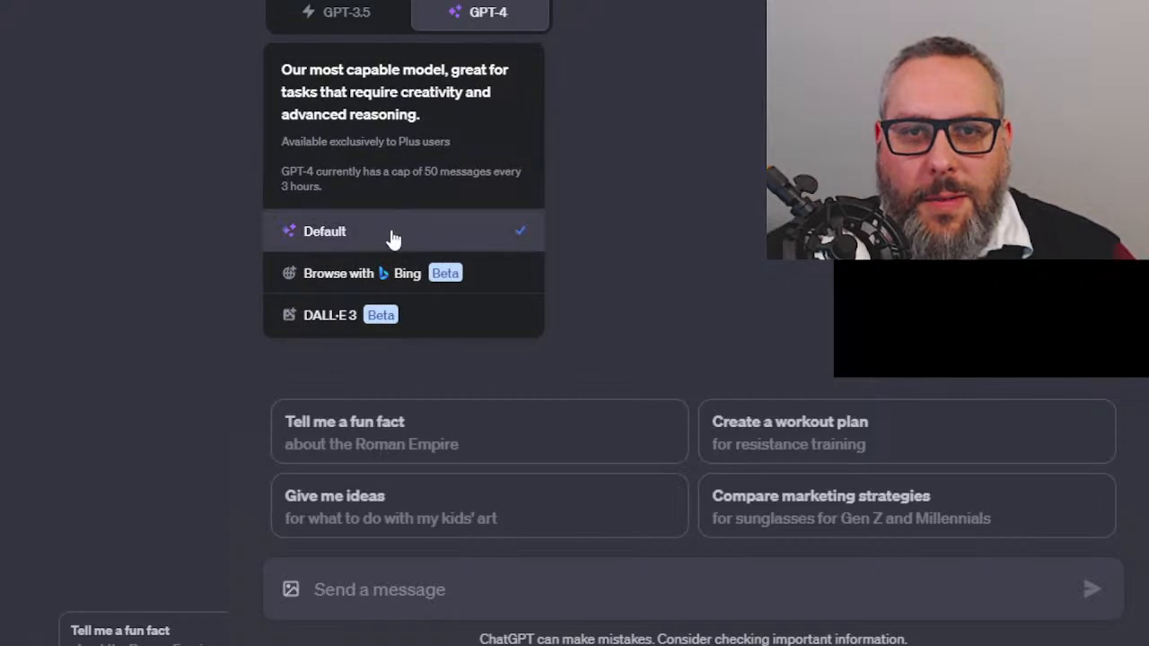
click(451, 233)
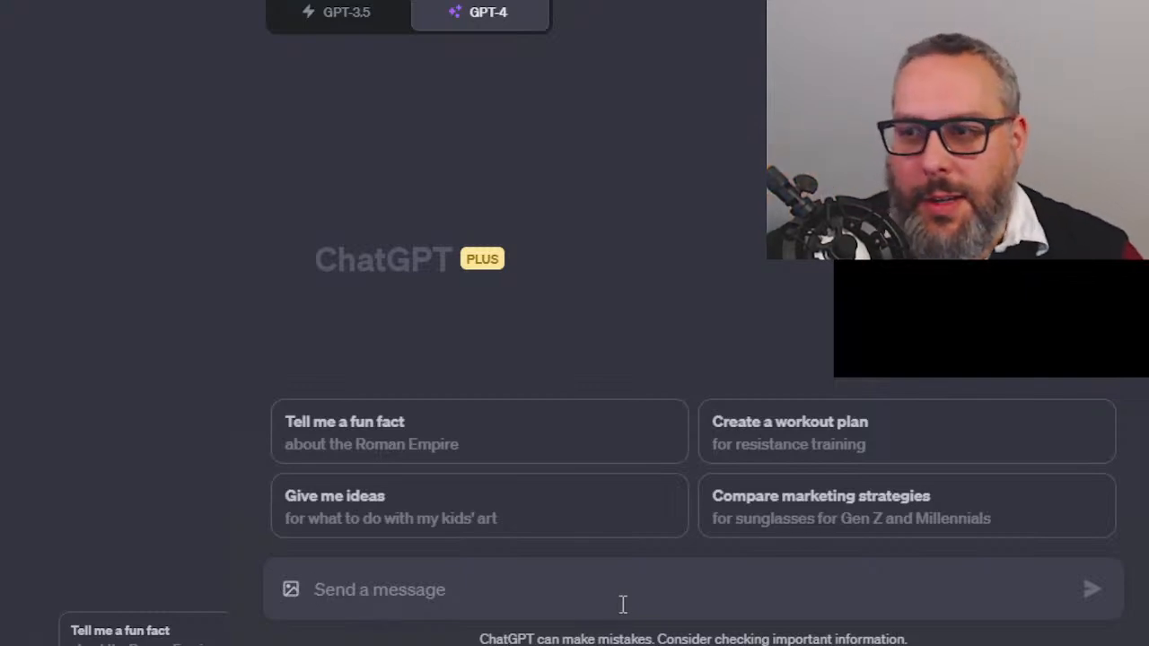
text(I want to)
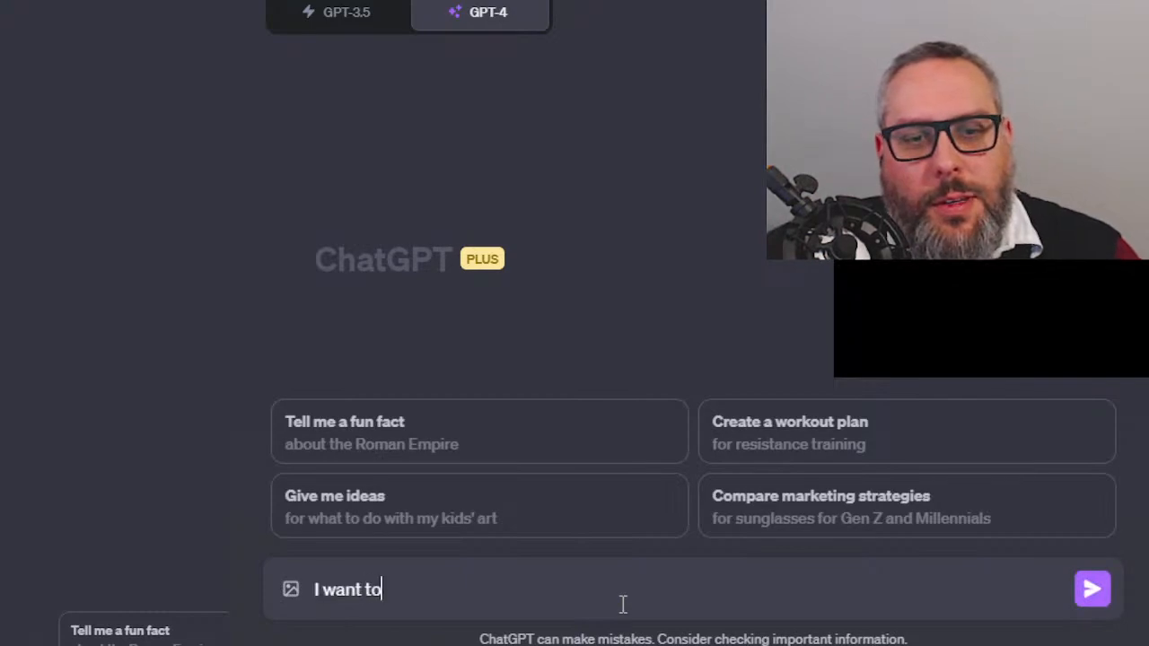
text( write a nonfiction book )
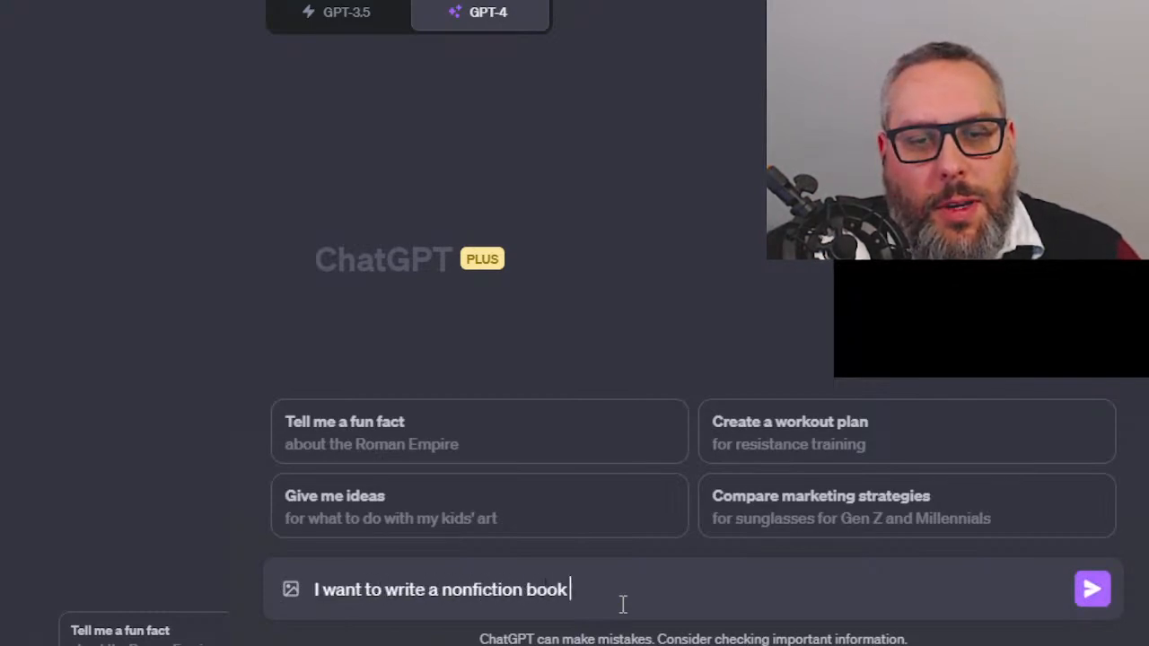
text(about )
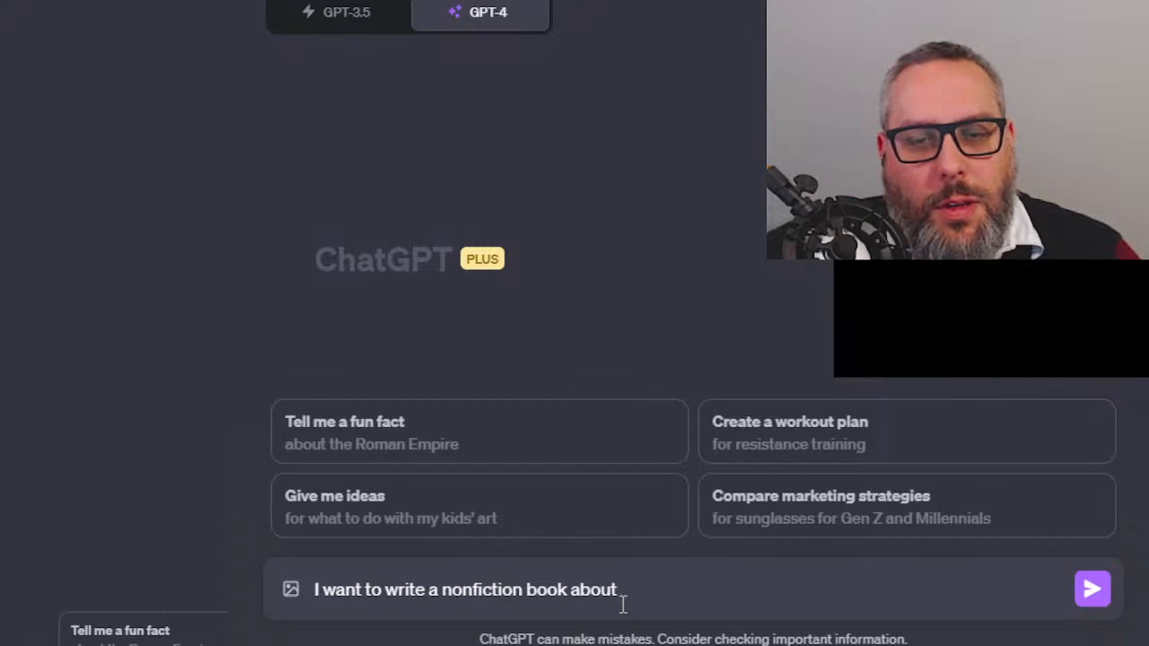
text(w)
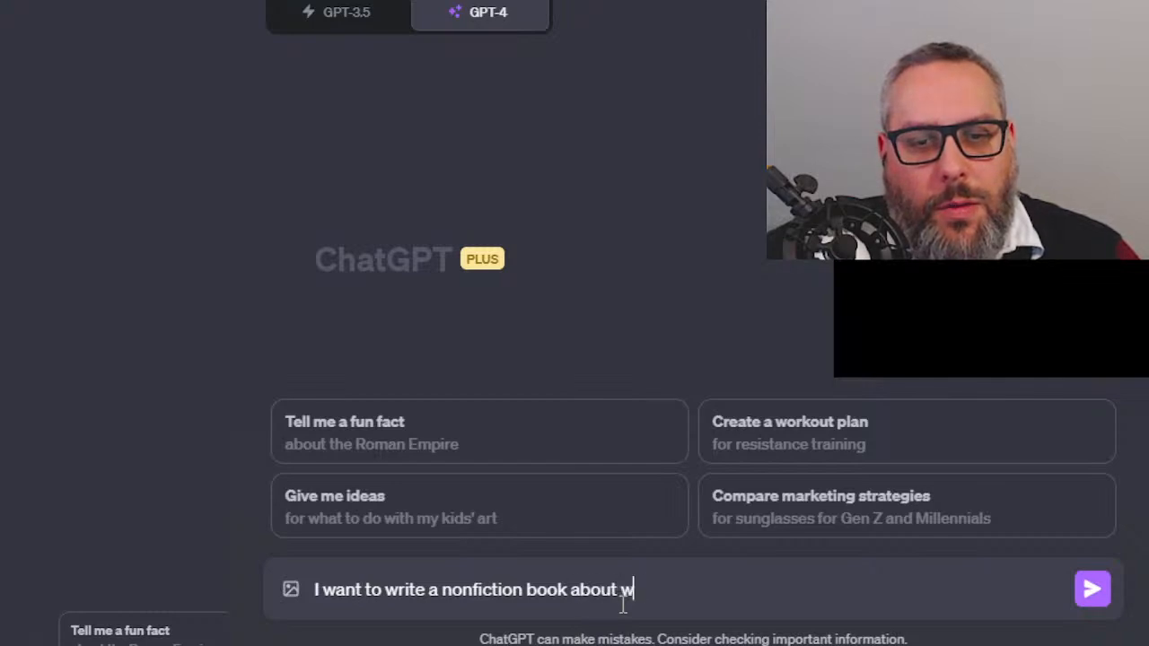
text(orld religions.)
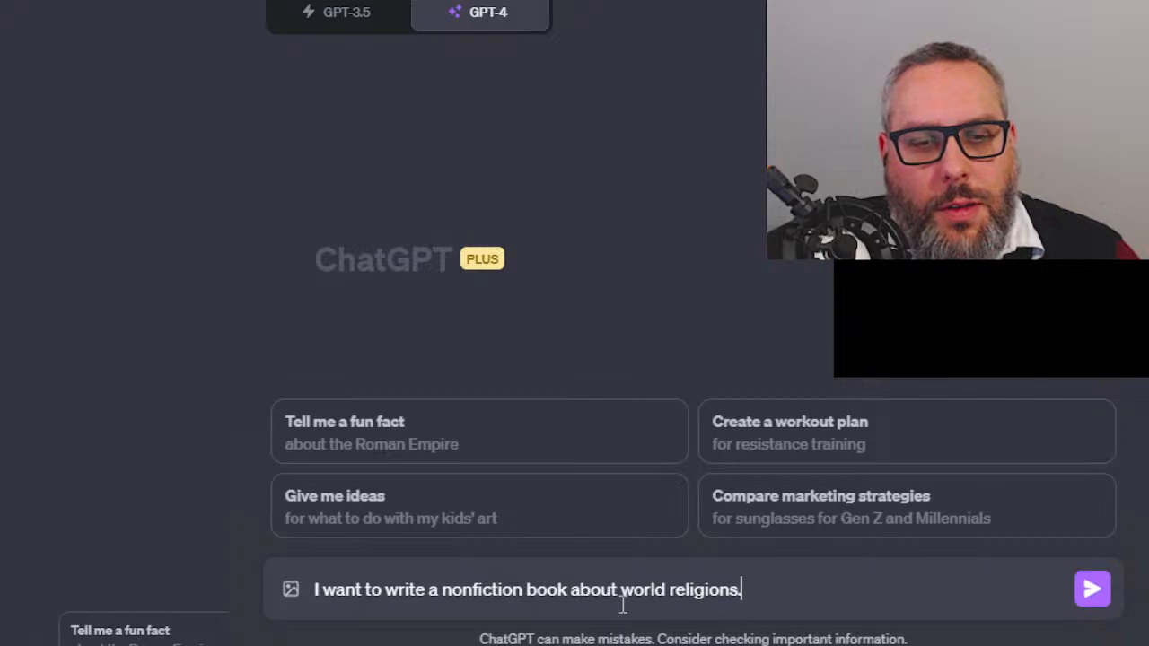
key(BackSpace)
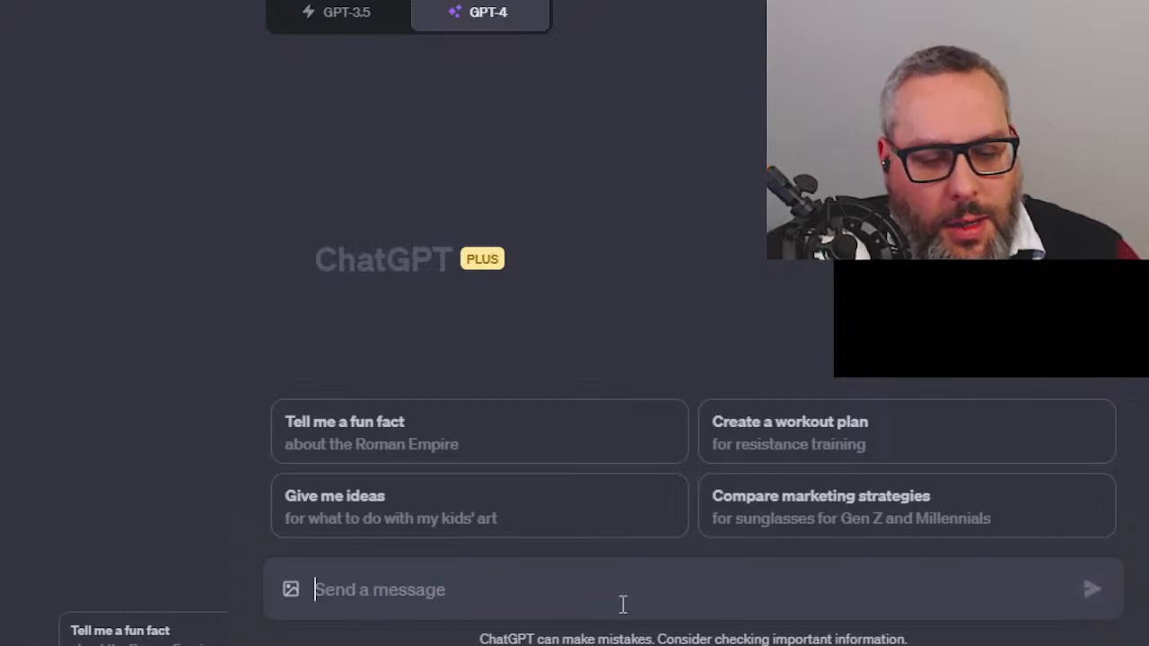
Begin a prompt reading "Give me a list of the top 30 largest religions, in terms of numbers of adherents."
text(Give me a list of th)
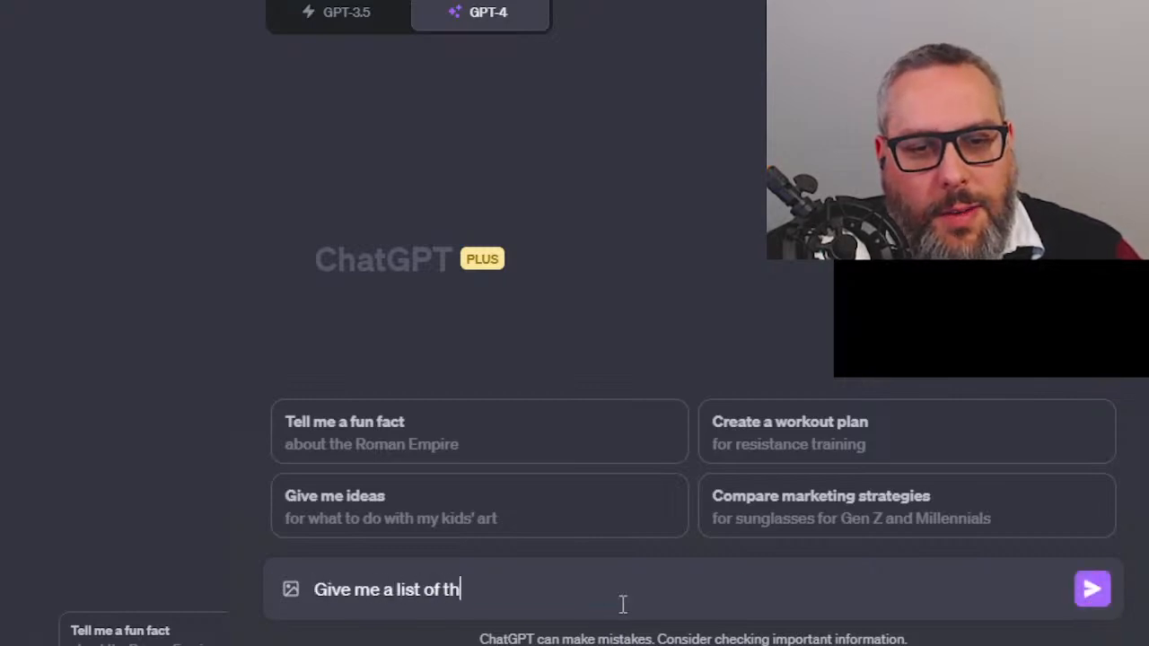
text(e top 30 largest religions, in terms of)
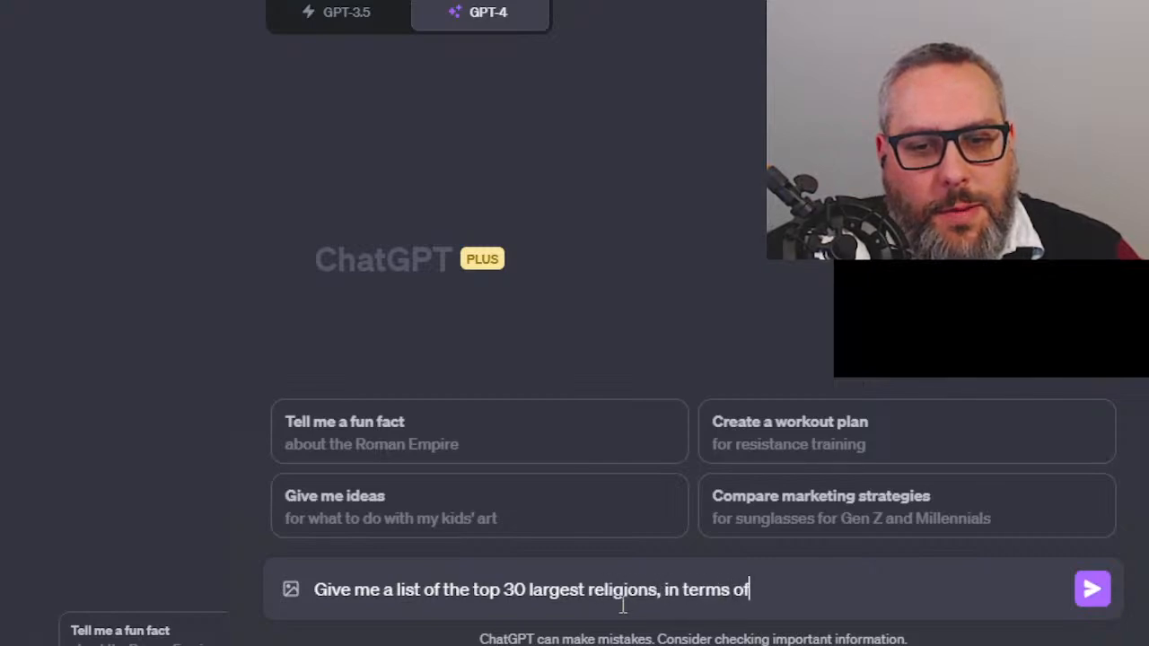
text( numbers of adh)
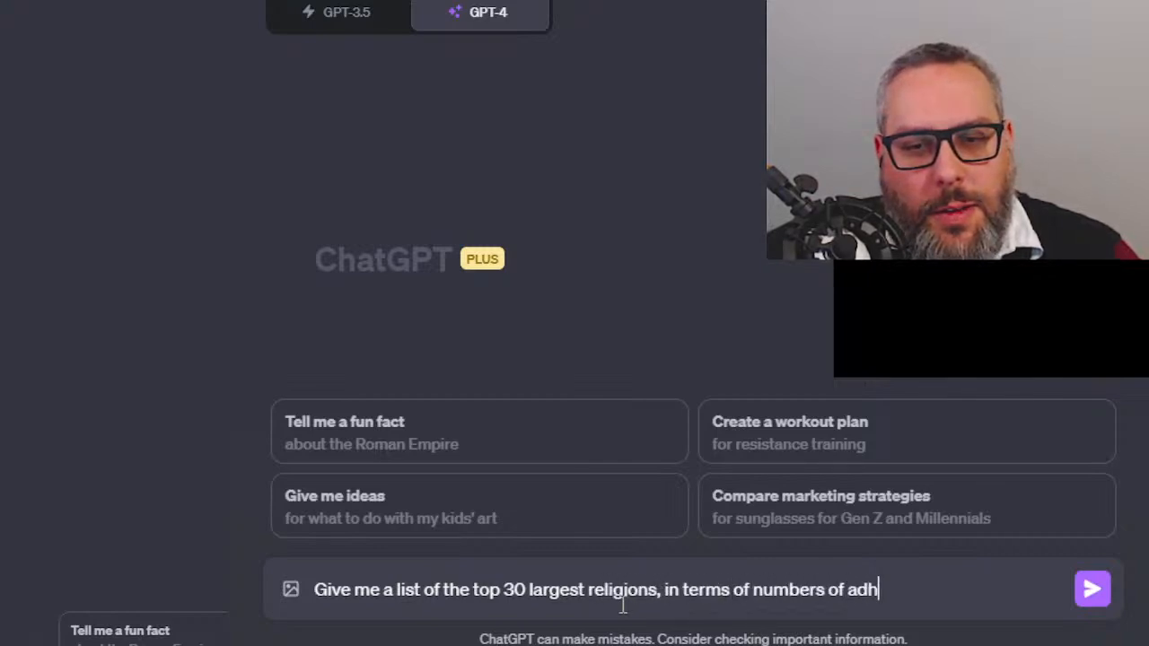
text(erents. F)
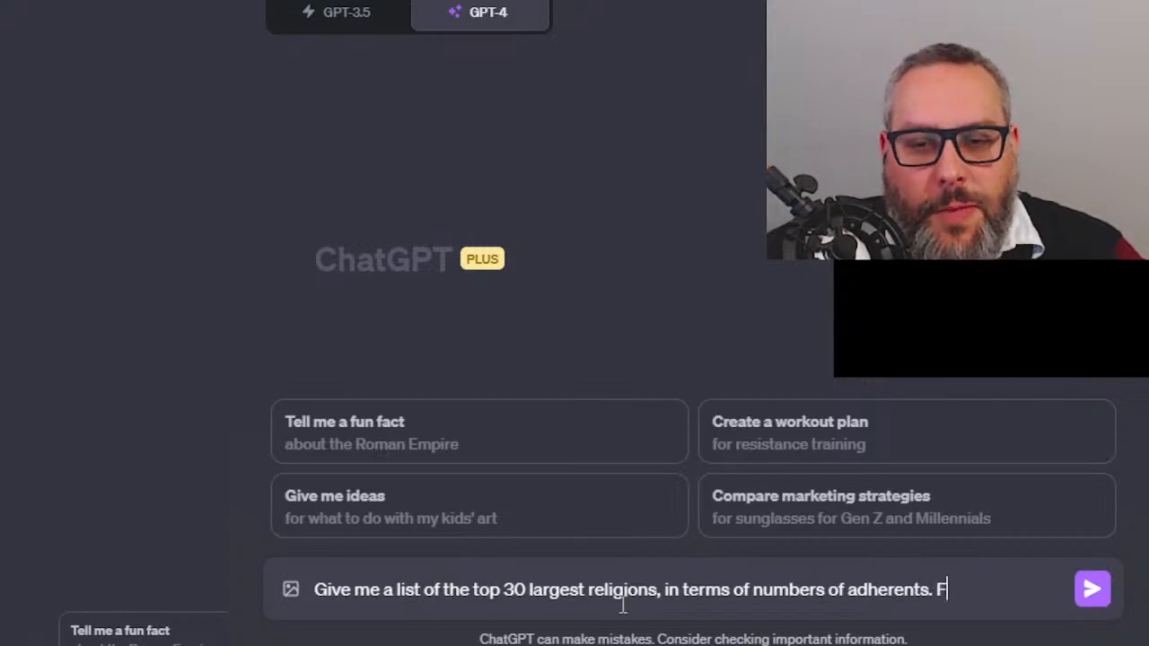
Add examples to the prompt: Christianity, Buddhism, Islam, Hinduism, Judiasm, as well as smaller religions like paganism and wicca
text(or example, Christianity)
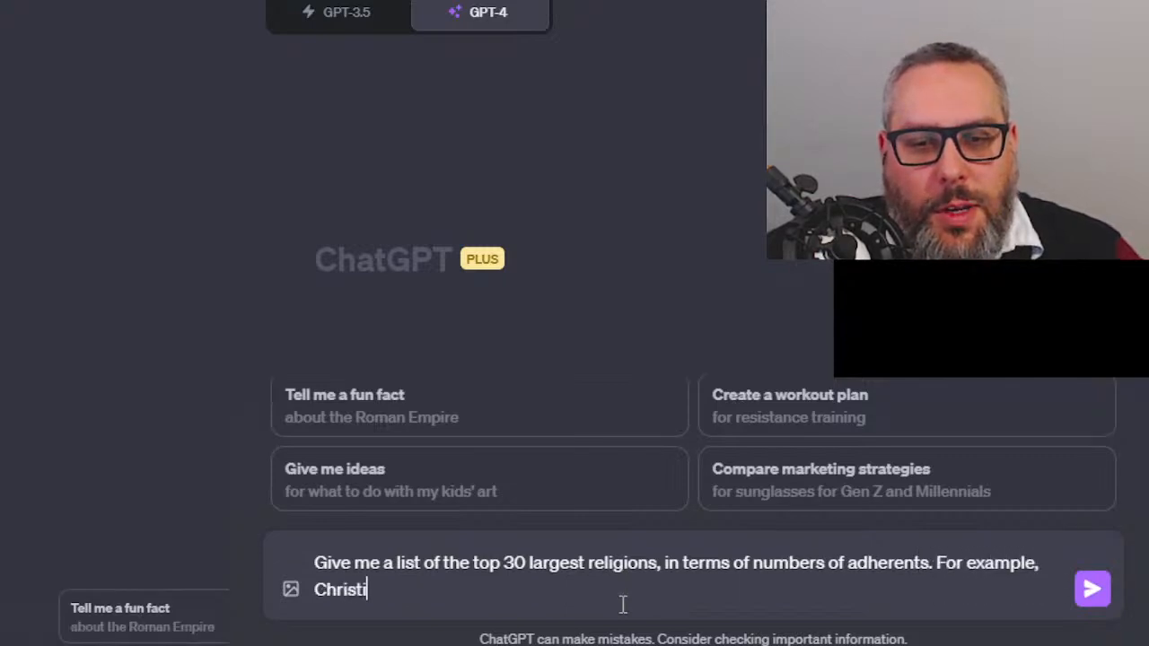
text(Budd)
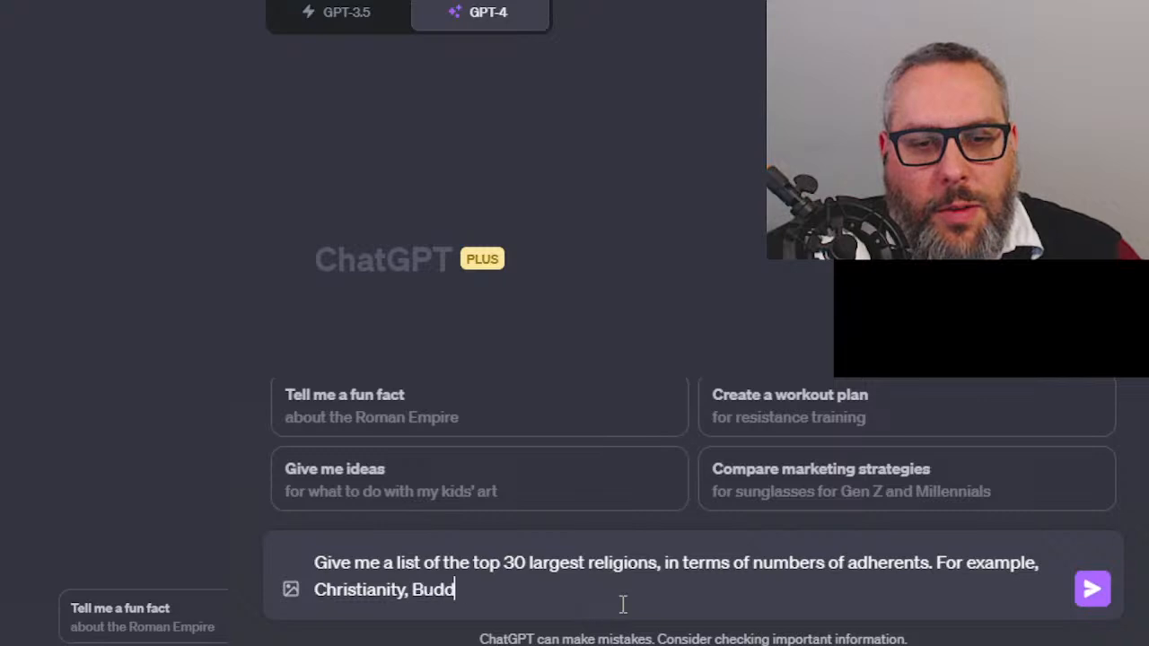
text(hism, Islam)
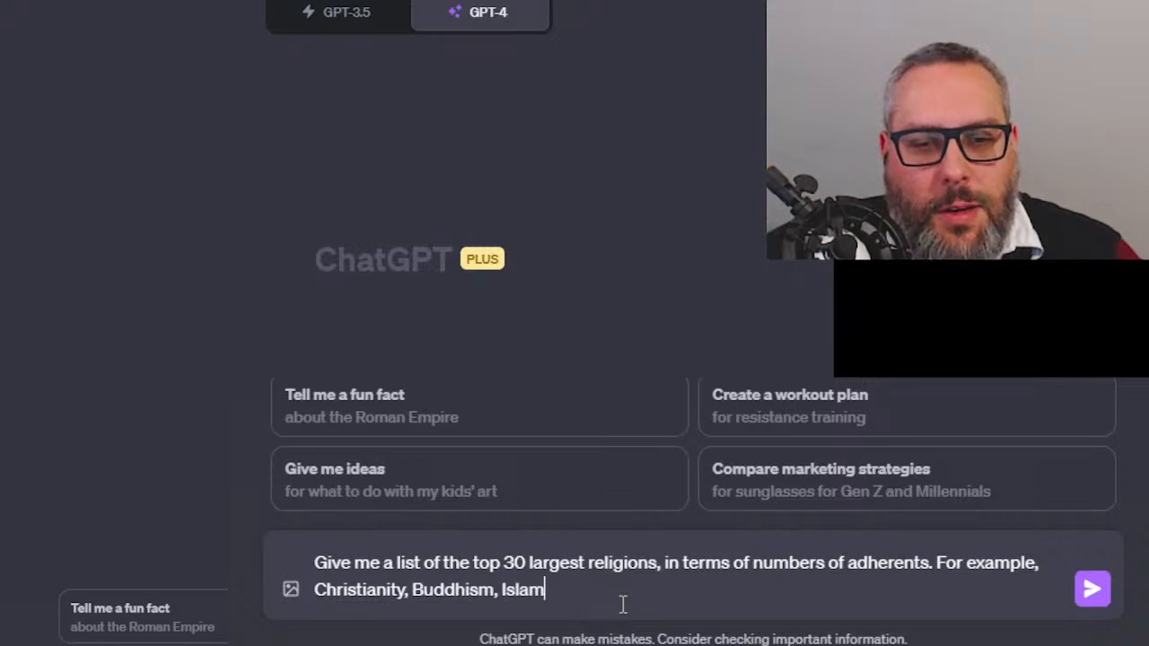
text(, Hinduism, Judiasm, as well as smalle)
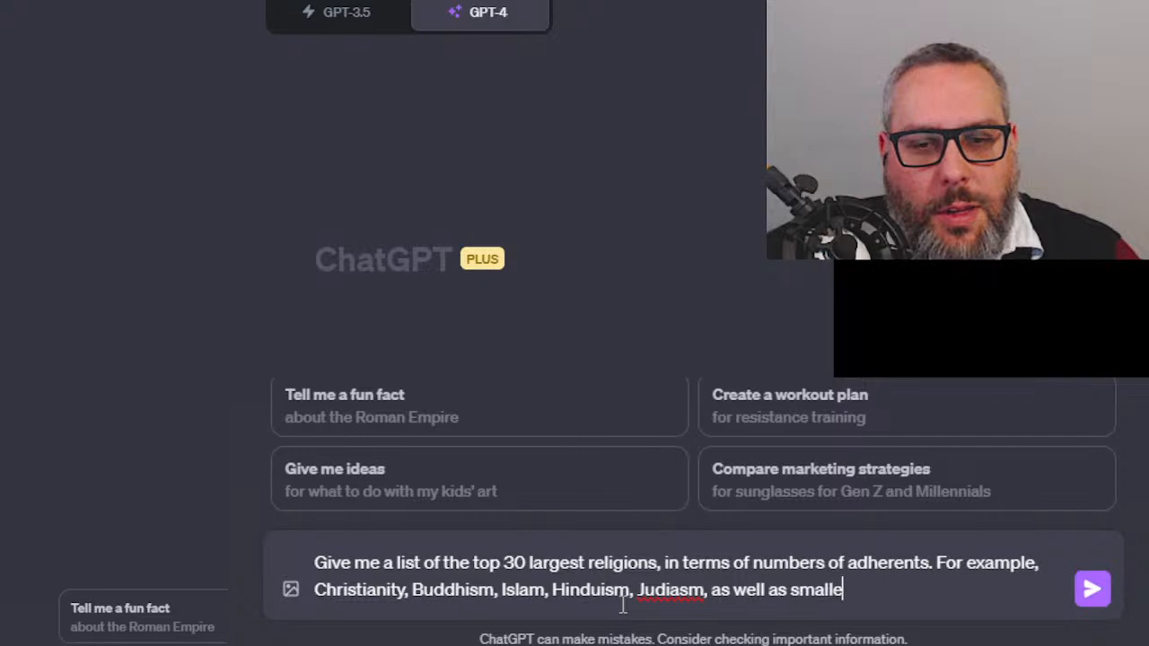
text(r rel)
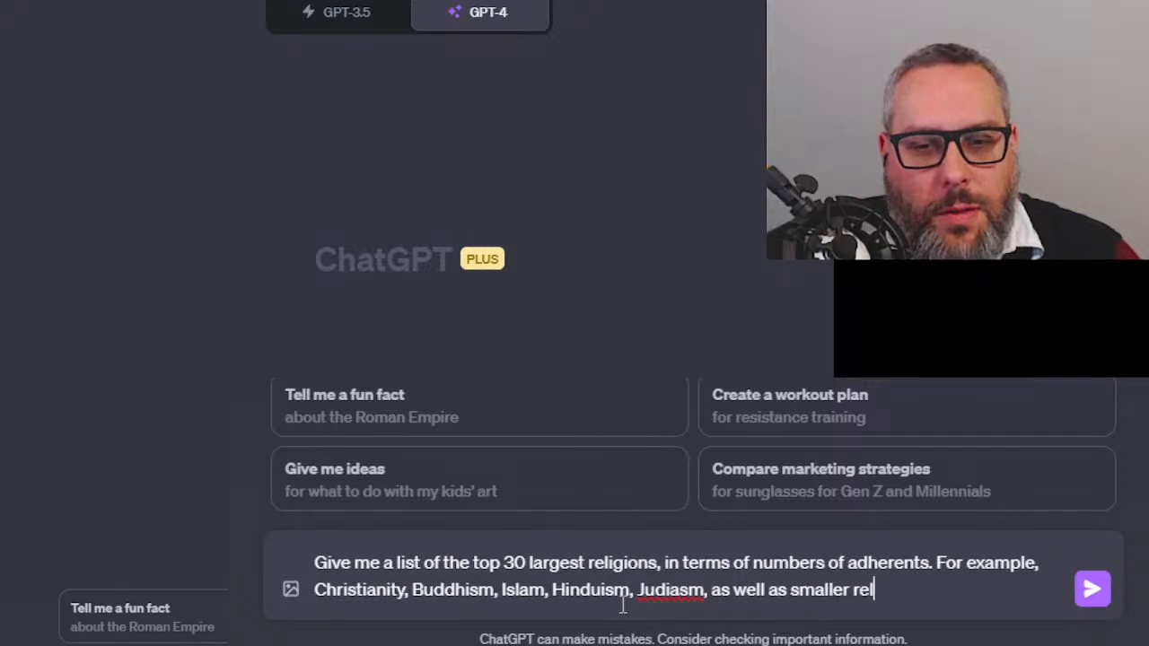
text(igions like paganism, wicca, )
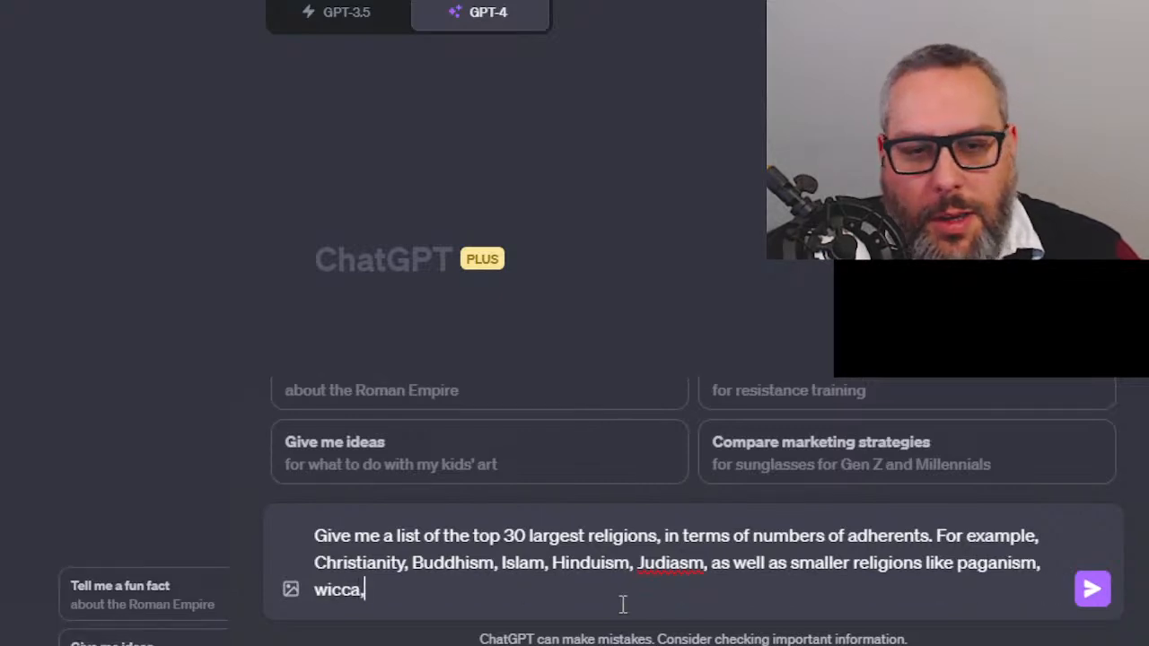
Add "and even some religions that could be considered cults like Scientology if they have a sufficient number of followers to make the list" and send the prompt
text(and e)
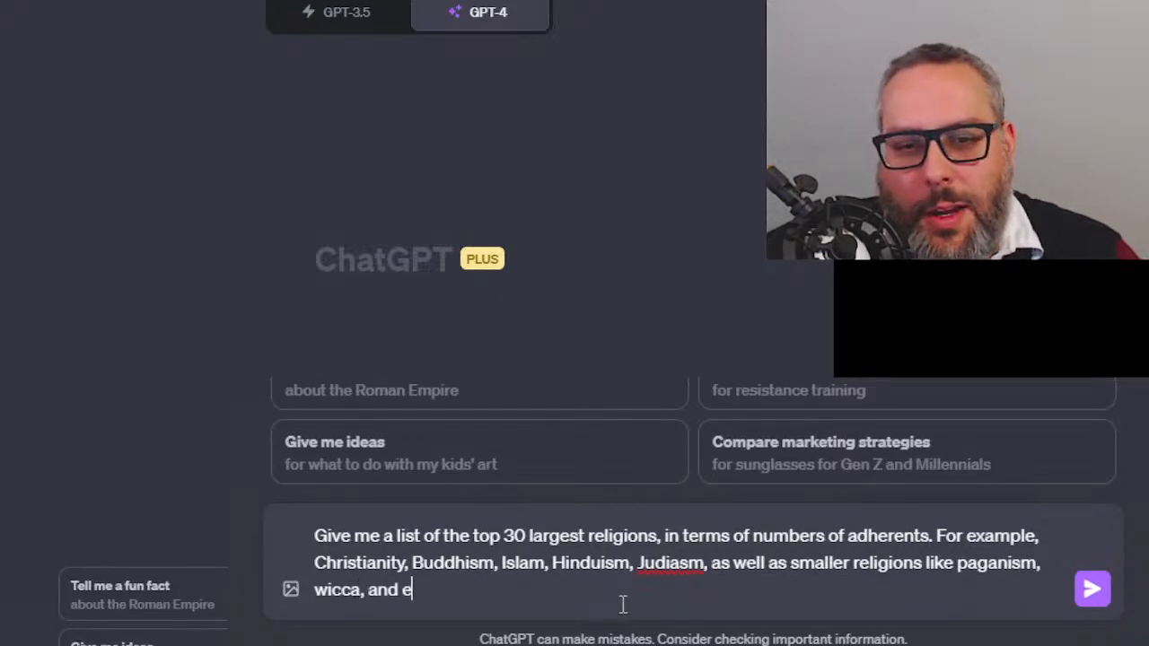
text(ven some religion)
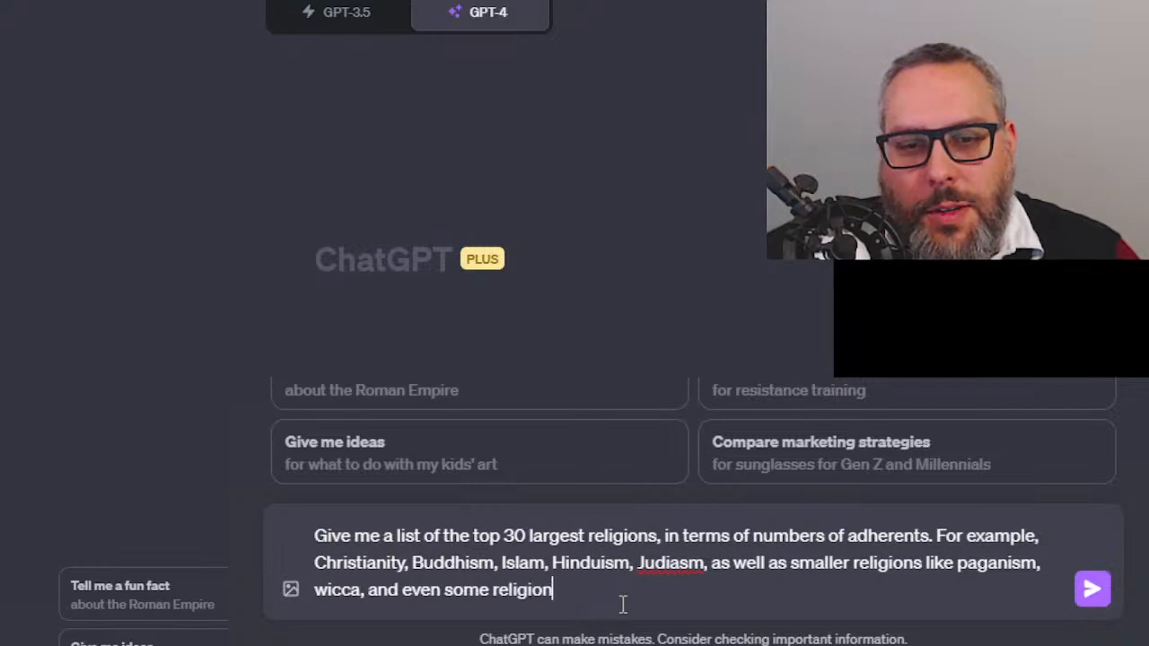
text(s that could be conside)
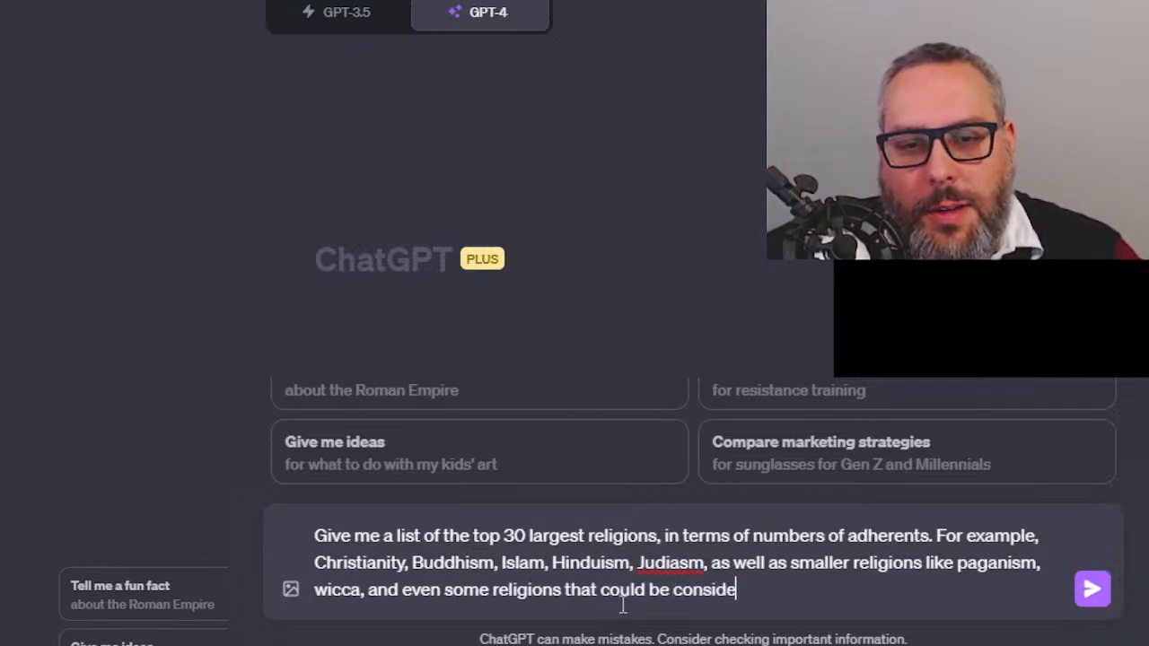
text(red cults like Scientiology)
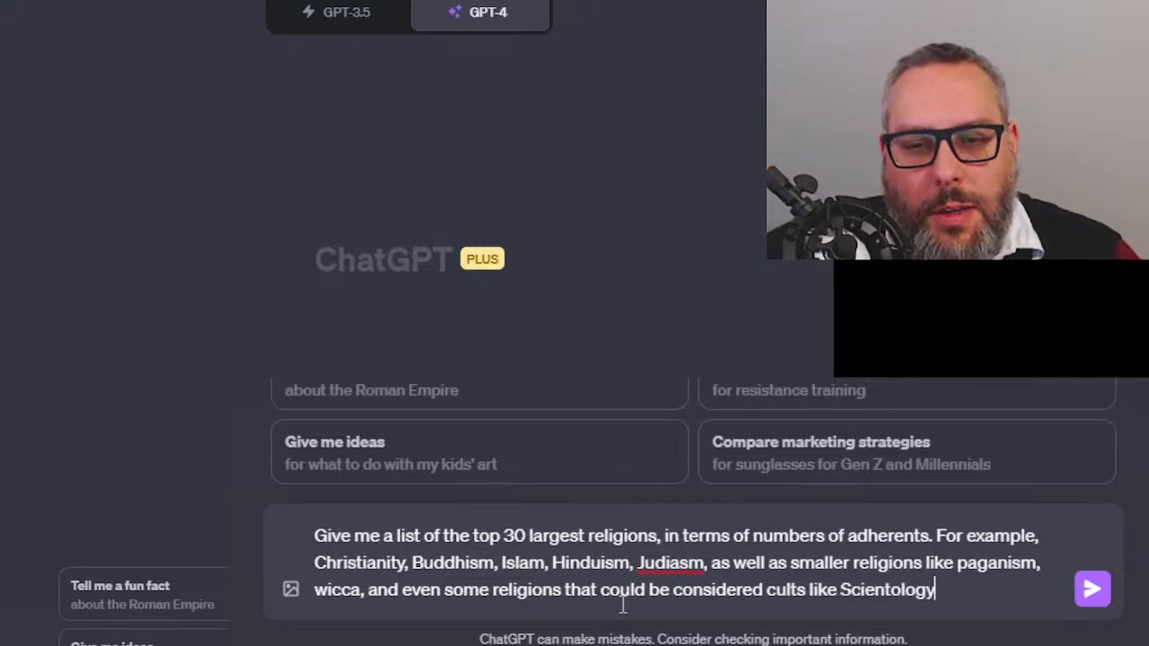
text( if they)
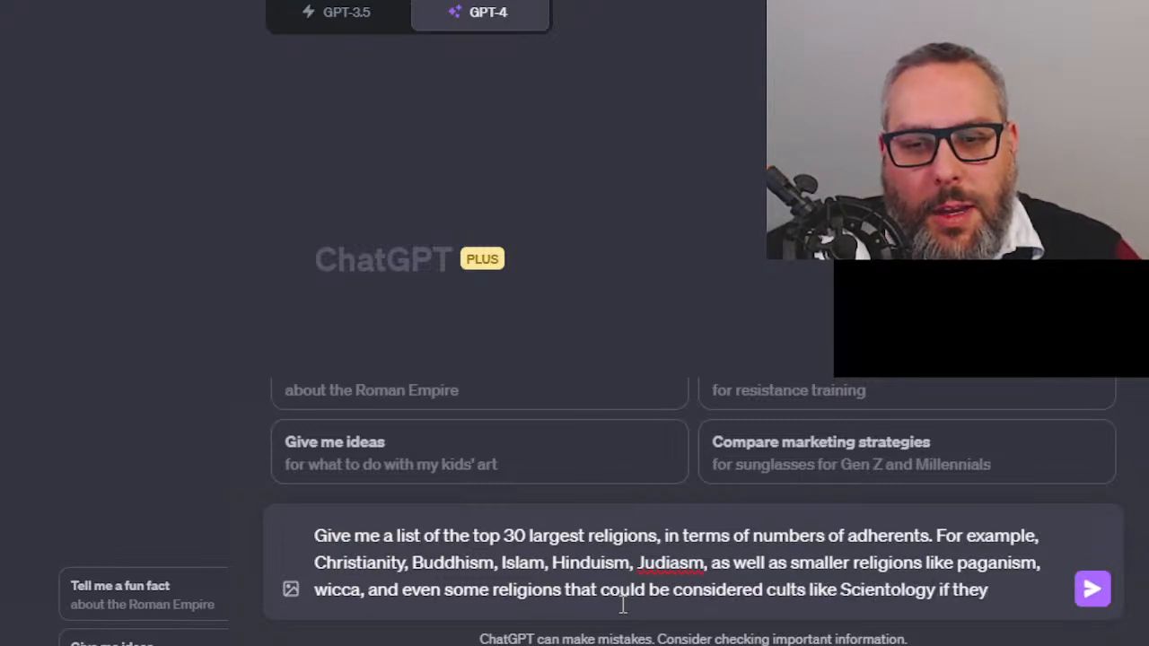
text( have a suffi)
text(cin)
key(BackSpace)
text(ent number of )
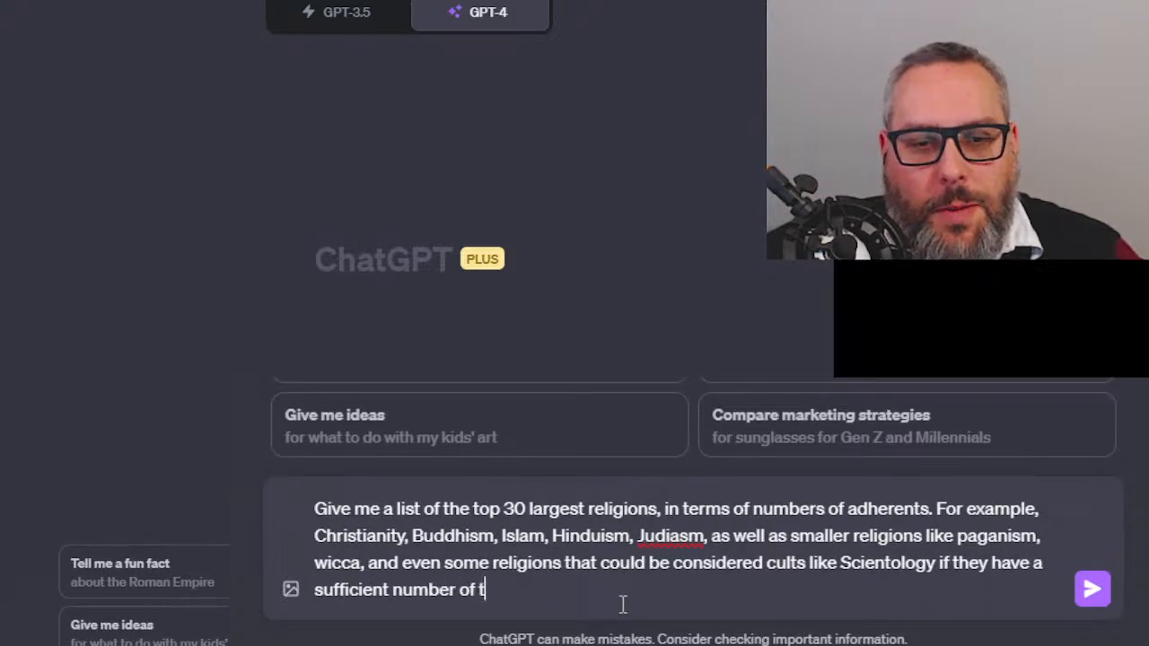
text(followers to m)
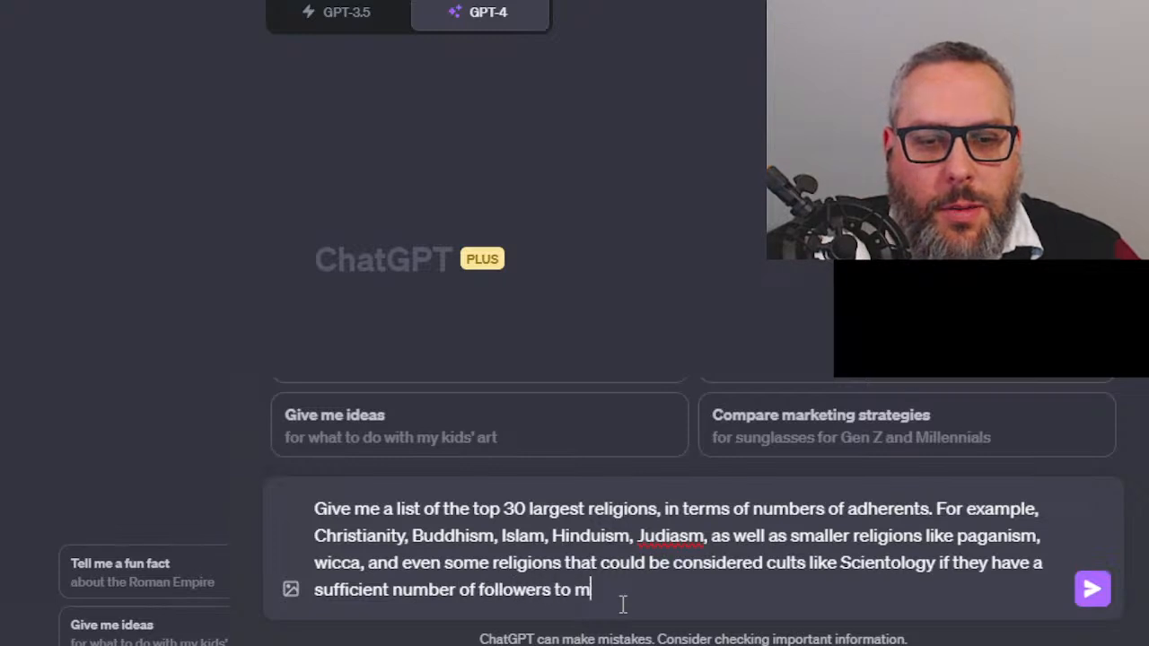
text(ake the lis)
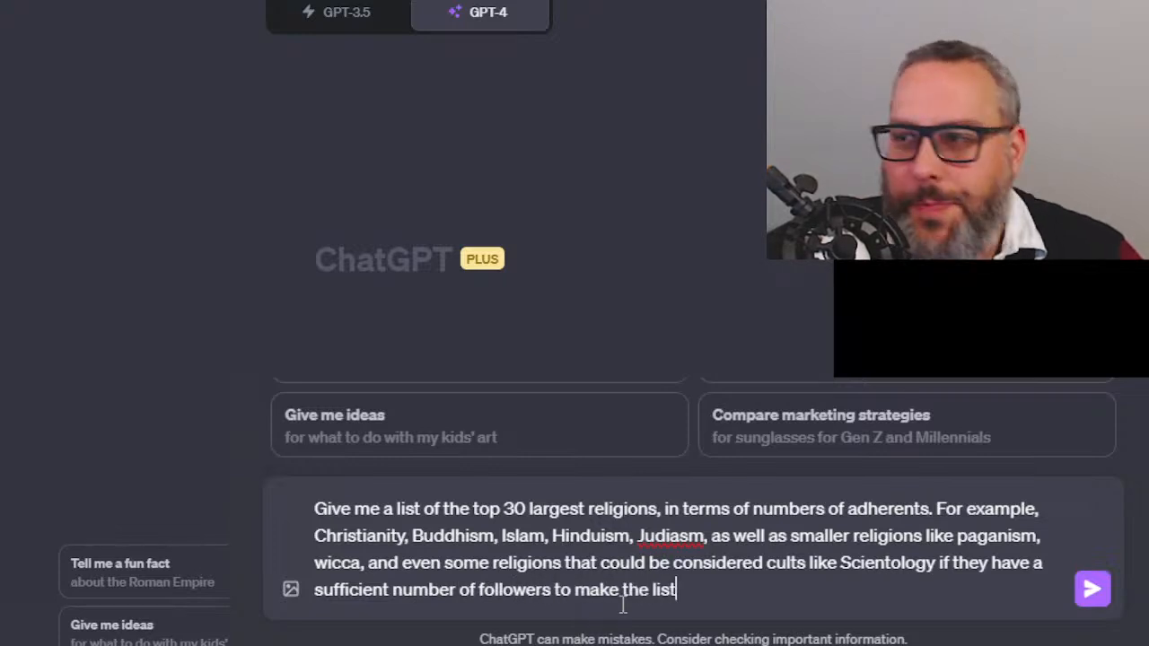
text(t)
key(Return)
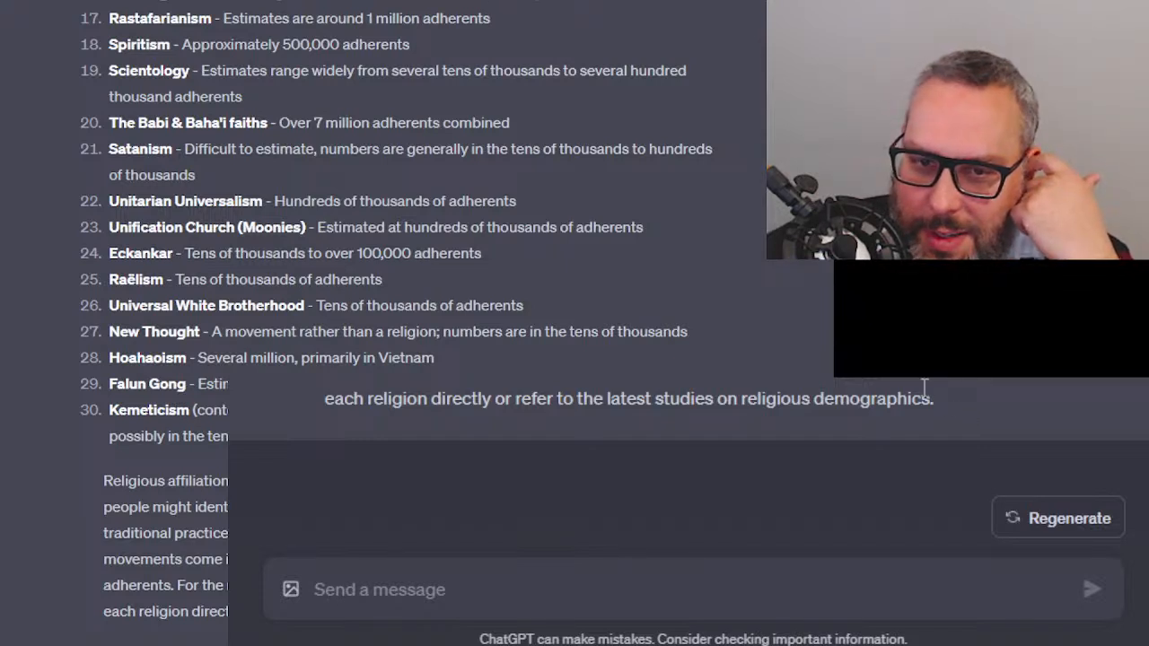
Select the reply's text from the first religion, Christianity, through the closing note and switch briefly to another window
drag(934, 398, 104, 303)
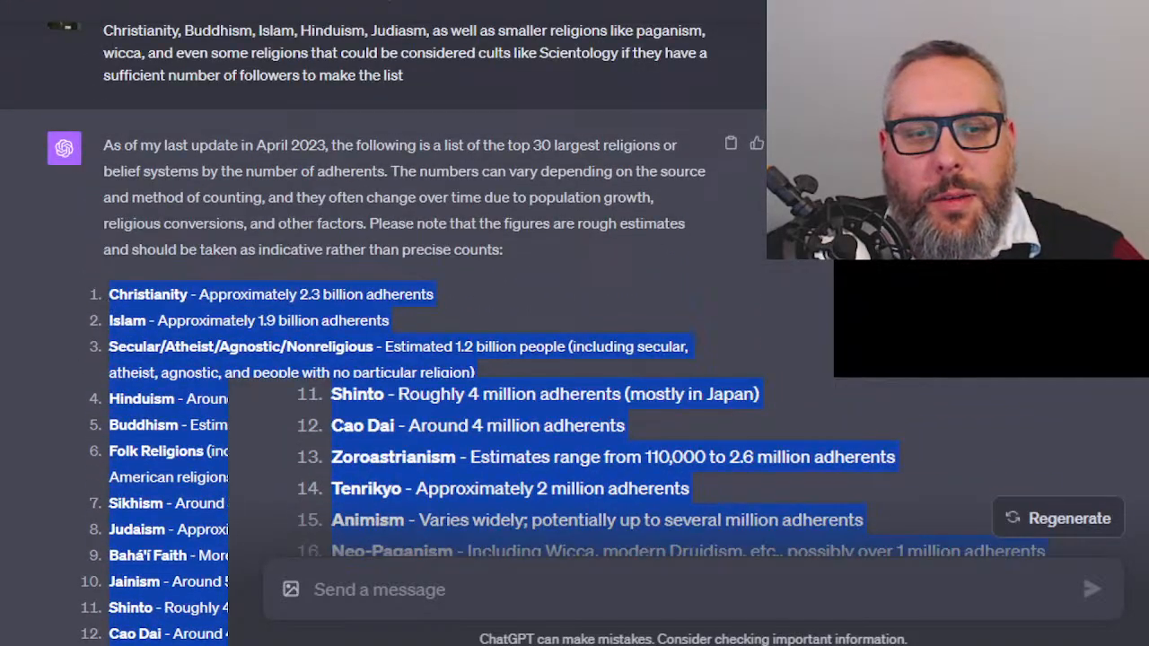
key(alt+Tab)
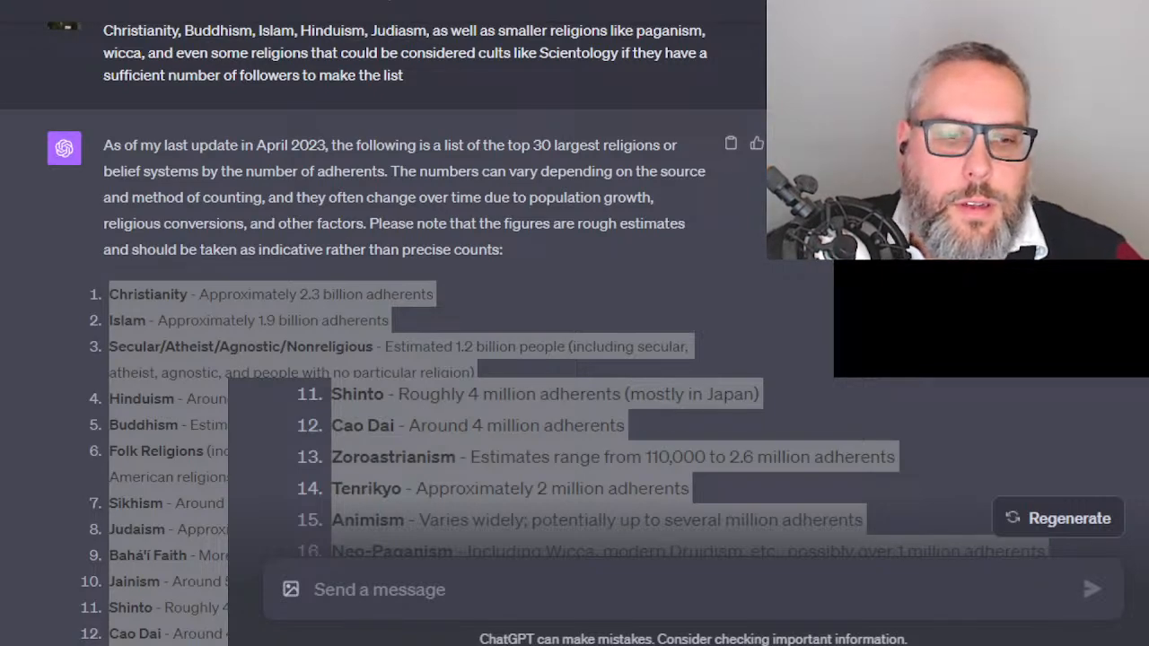
click(197, 302)
Start a new prompt below the reply with the sentence "I want to write a nonfiction book about world religions."
scroll(197, 302, down, 9)
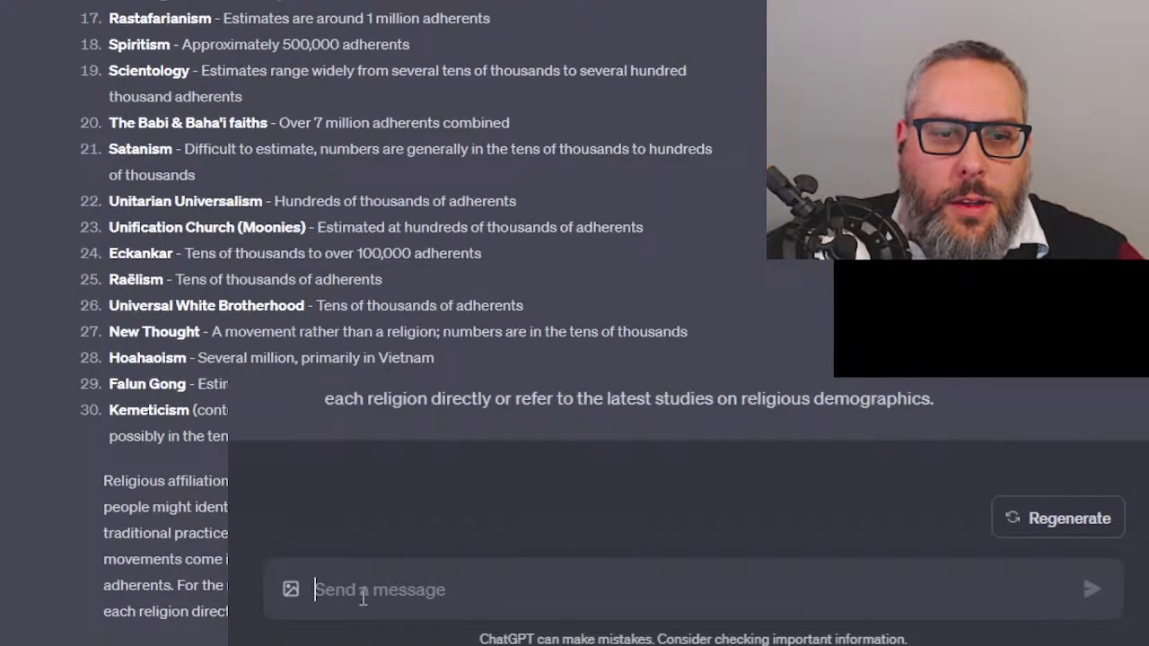
click(366, 595)
text(I want to)
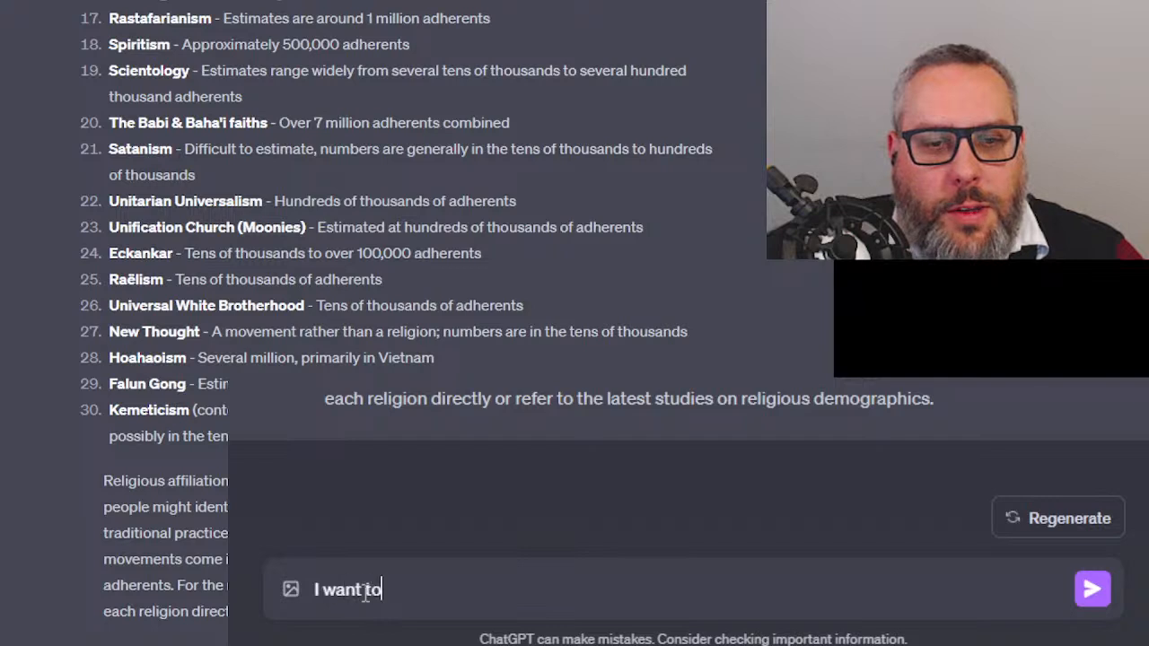
text( write a nonfiction book)
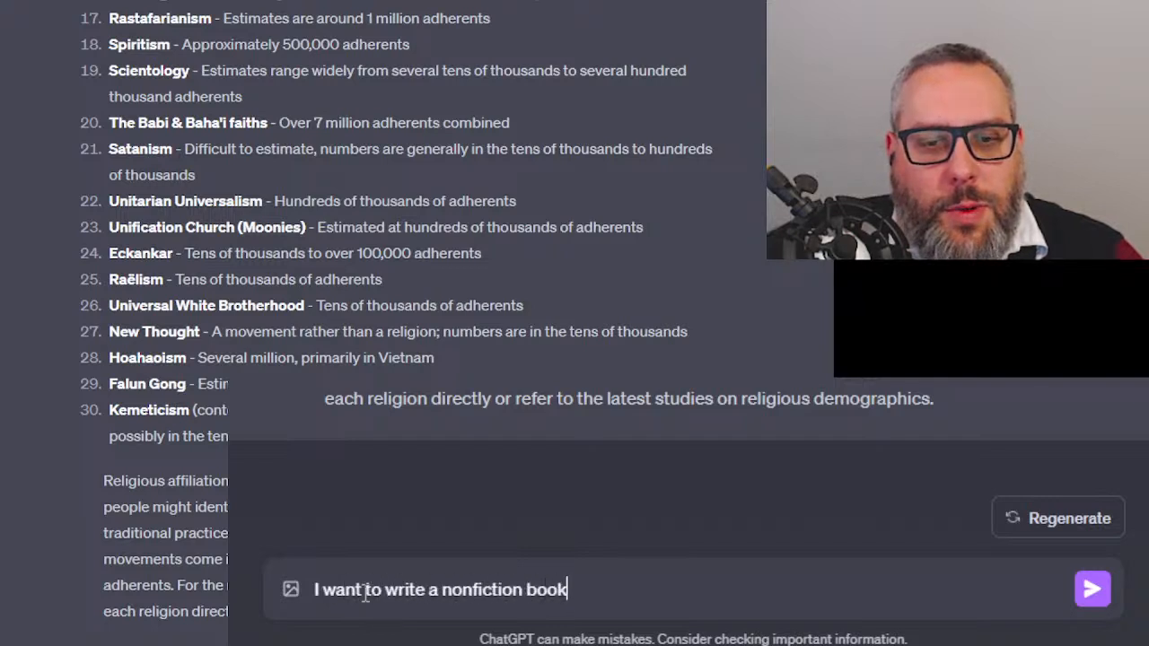
text( about world )
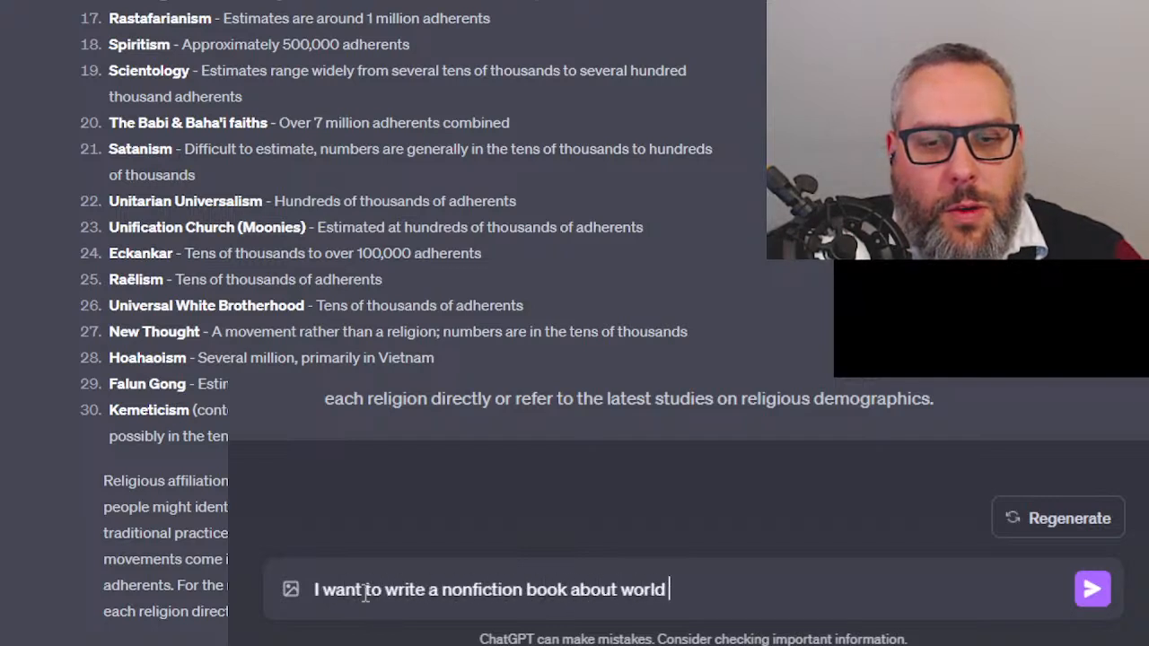
text(religions. You)
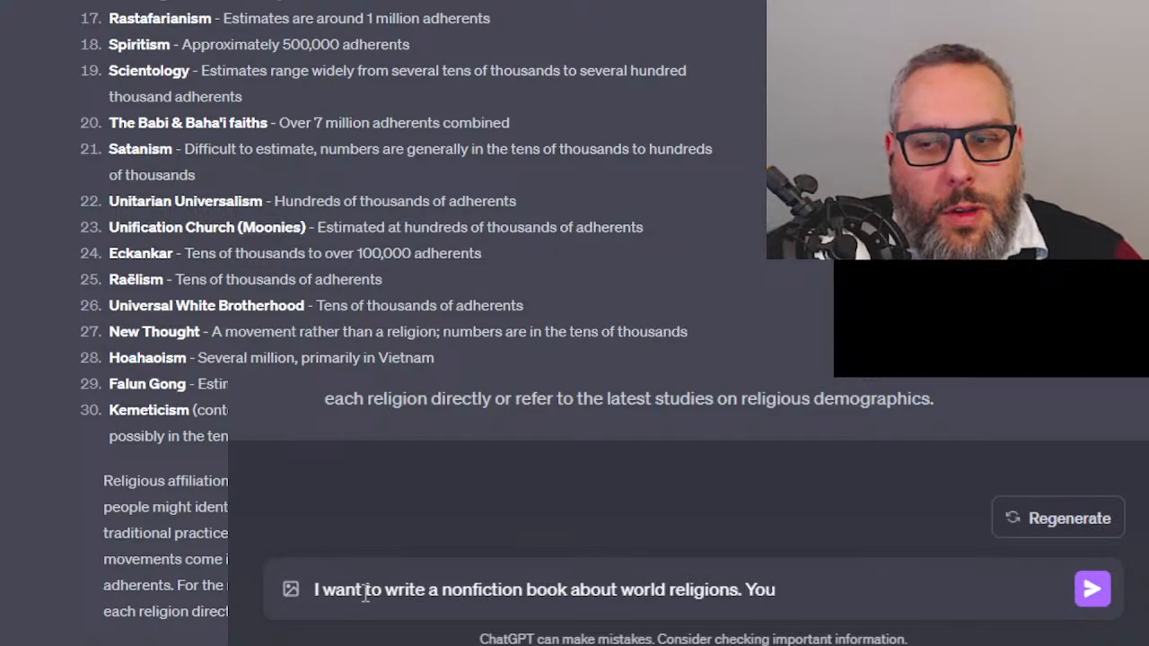
Add to the prompt that it will roleplay as a world-famous sociologist and anthropologist who is also a bestselling author on this subject
text( are going to roleplay as a)
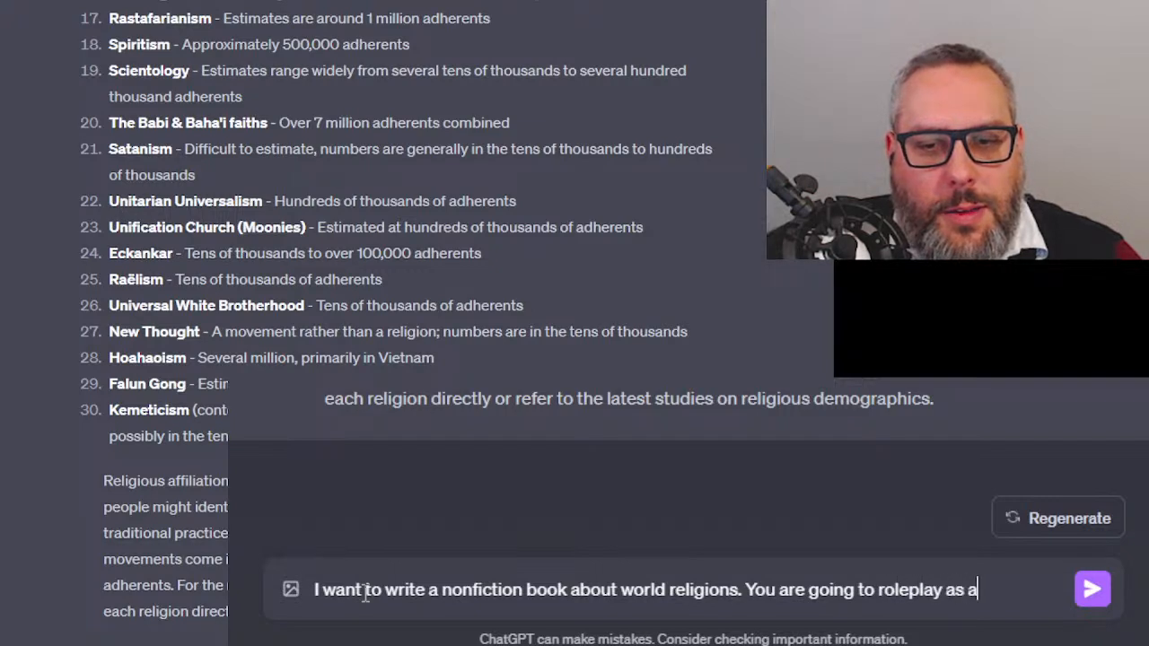
text( world-famous)
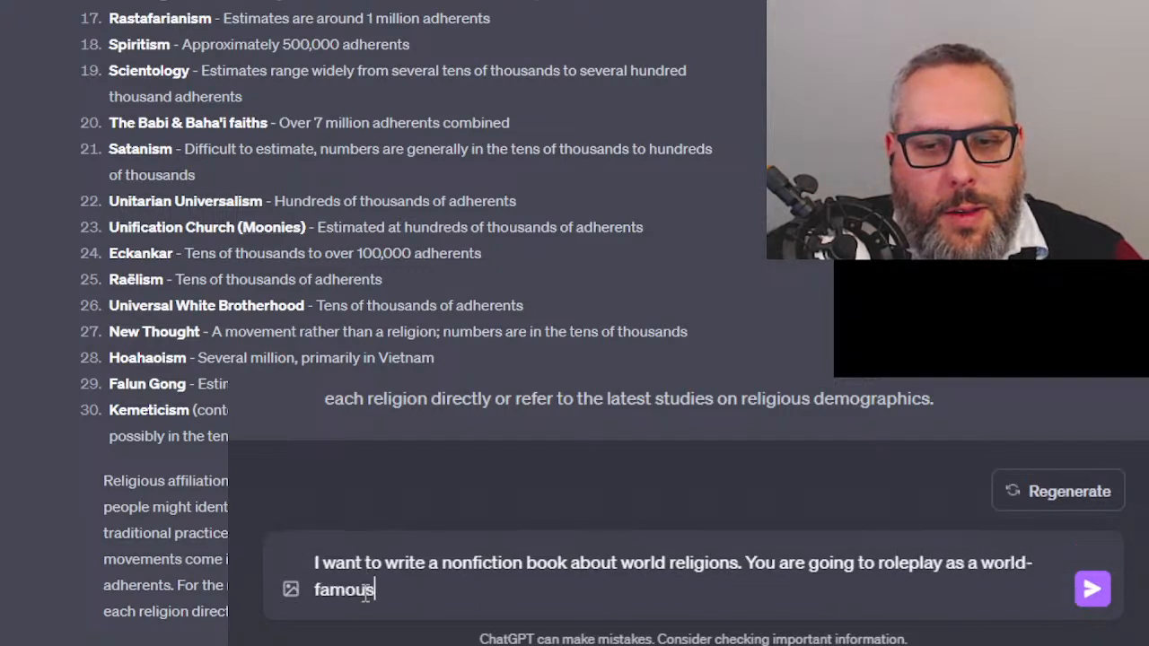
text( sociologist)
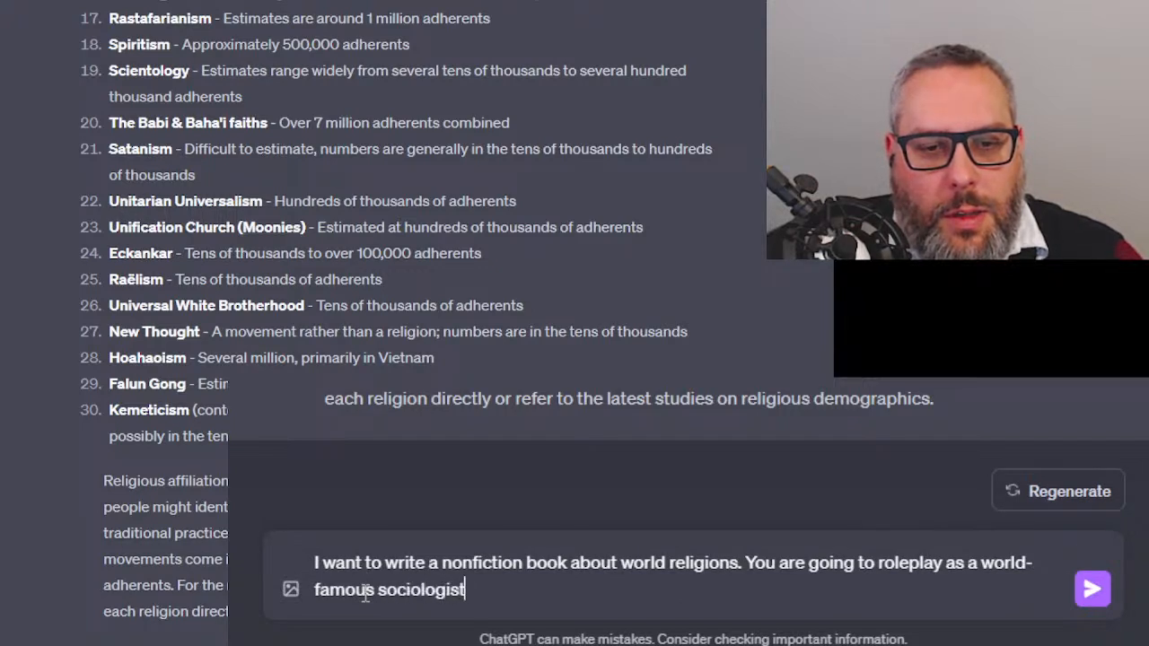
text( and anthropoli)
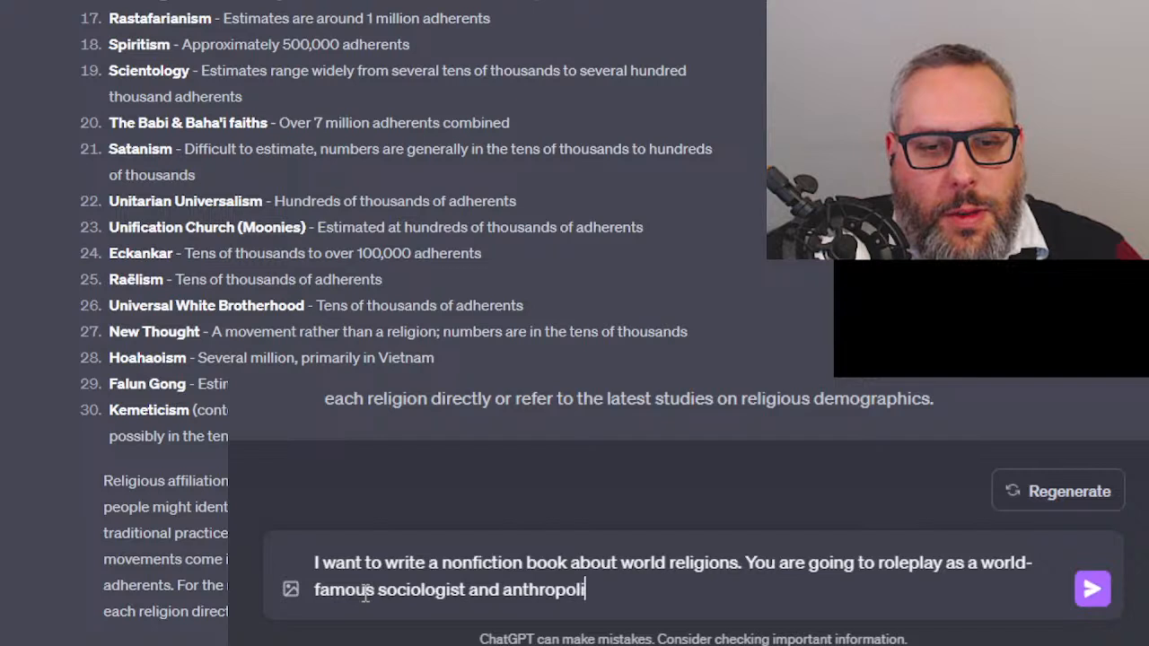
key(BackSpace)
text(ogist who is al)
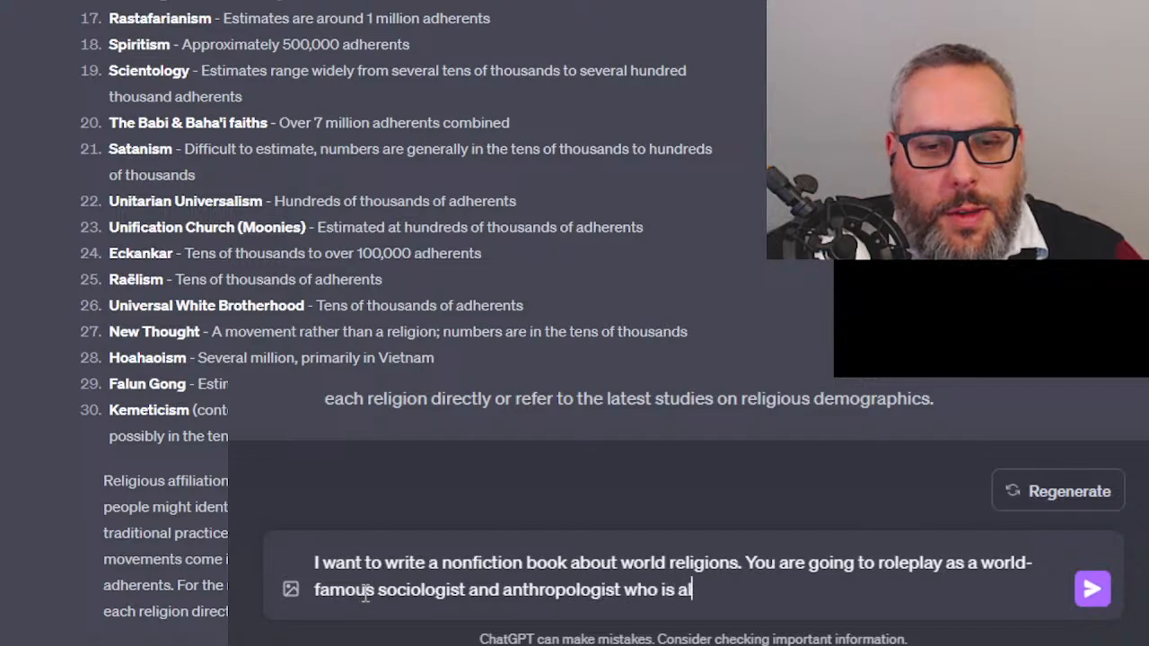
text(so a bests)
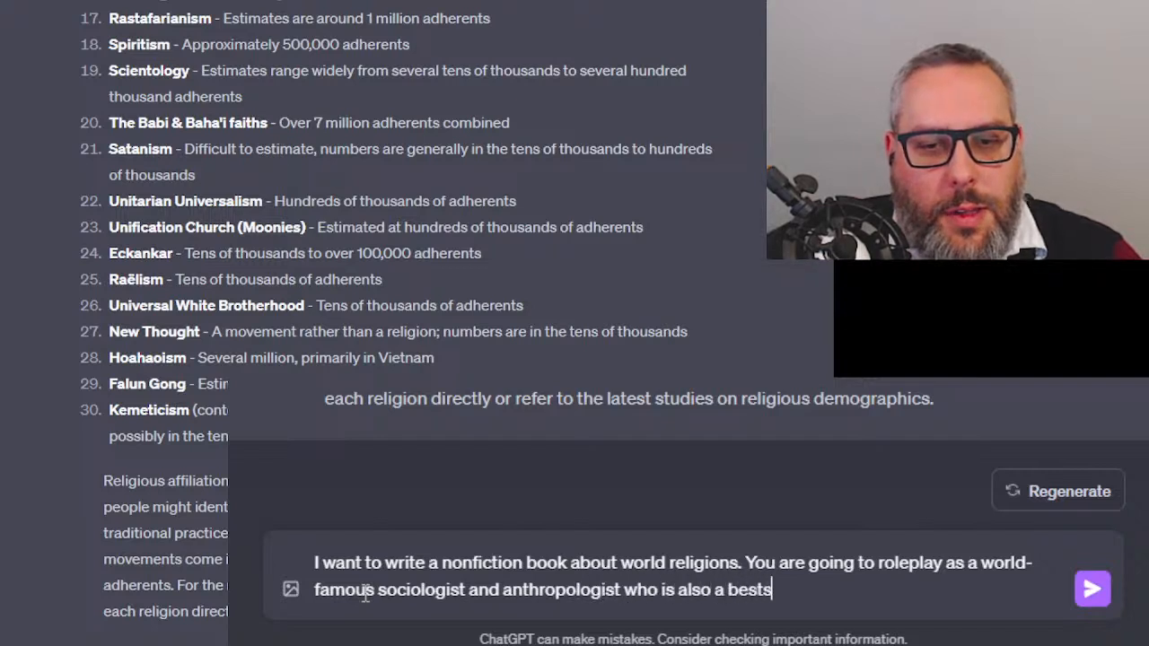
text(elling author )
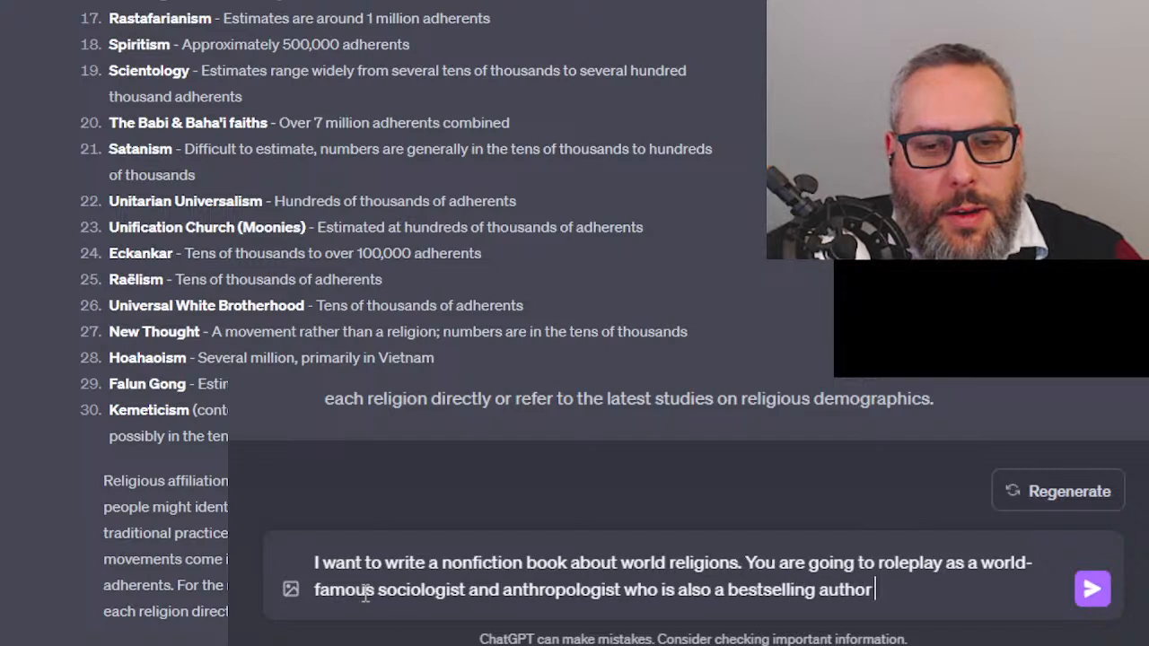
text(on this subject.)
Add a new line to the prompt: "Your first task is to help me write an outline for this book."
key(shift+Return)
text(Your first)
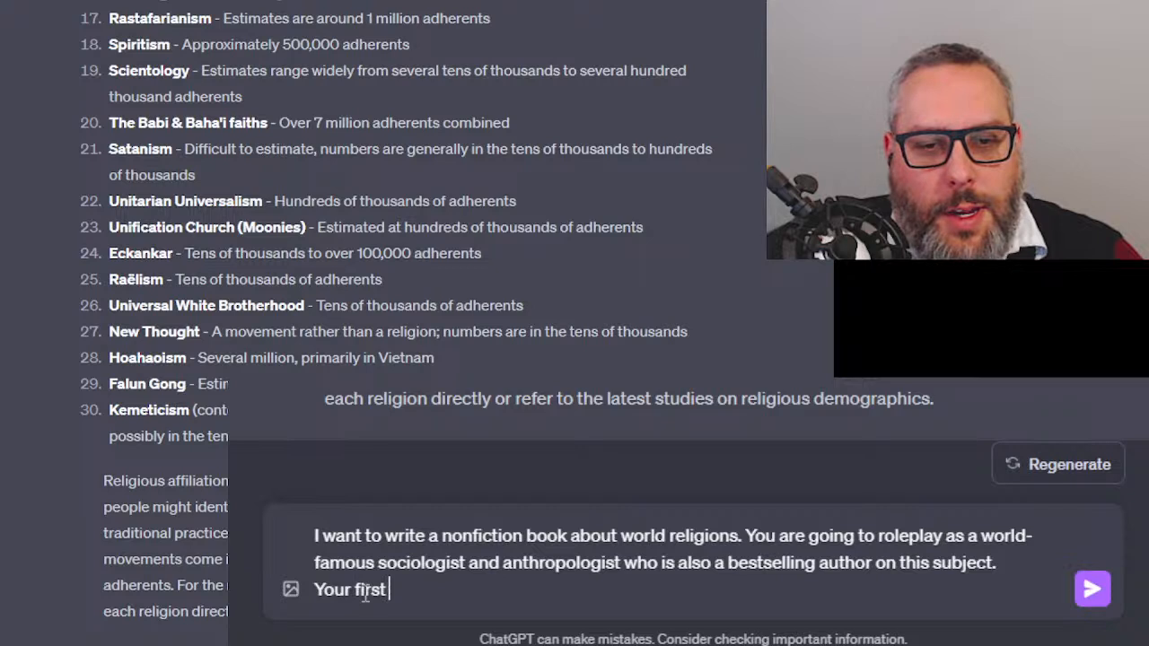
text( task is to help me write an)
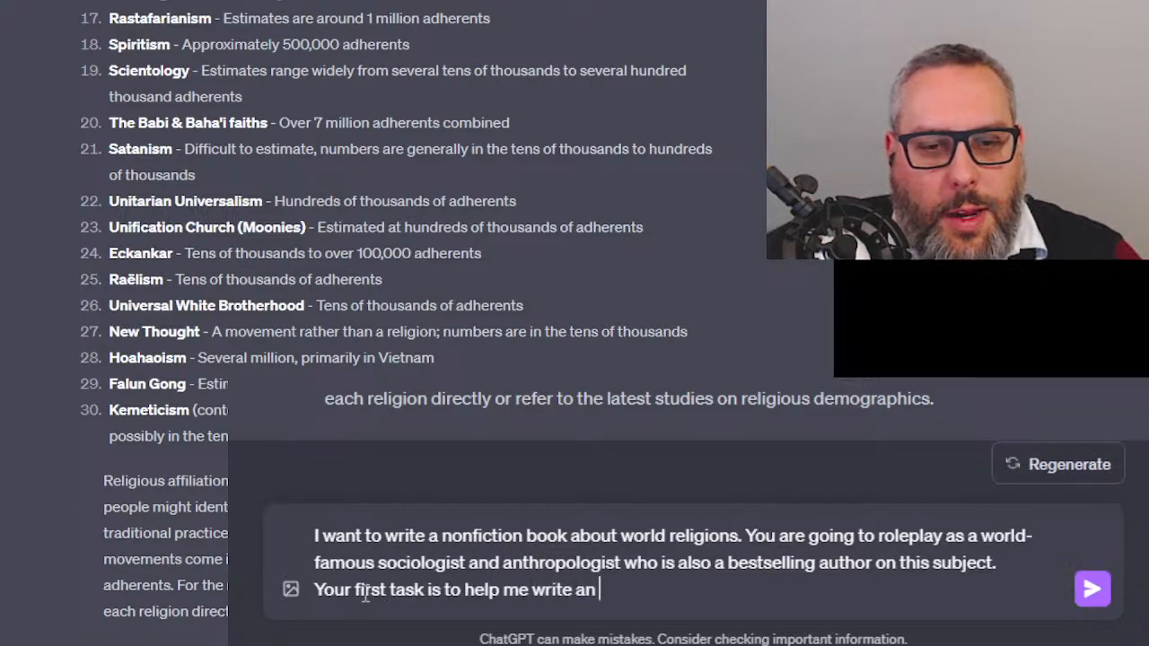
text( outline for this book.)
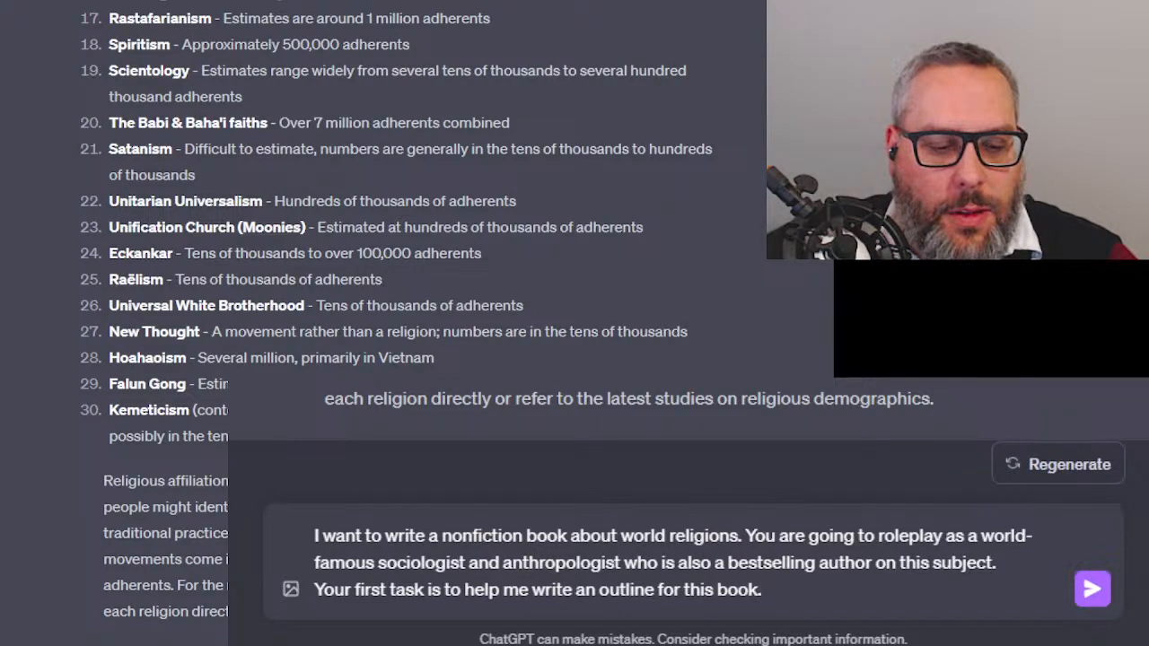
Open a web article on world religions in a new browser tab and examine which sections and topics it covers
key(ctrl+t)
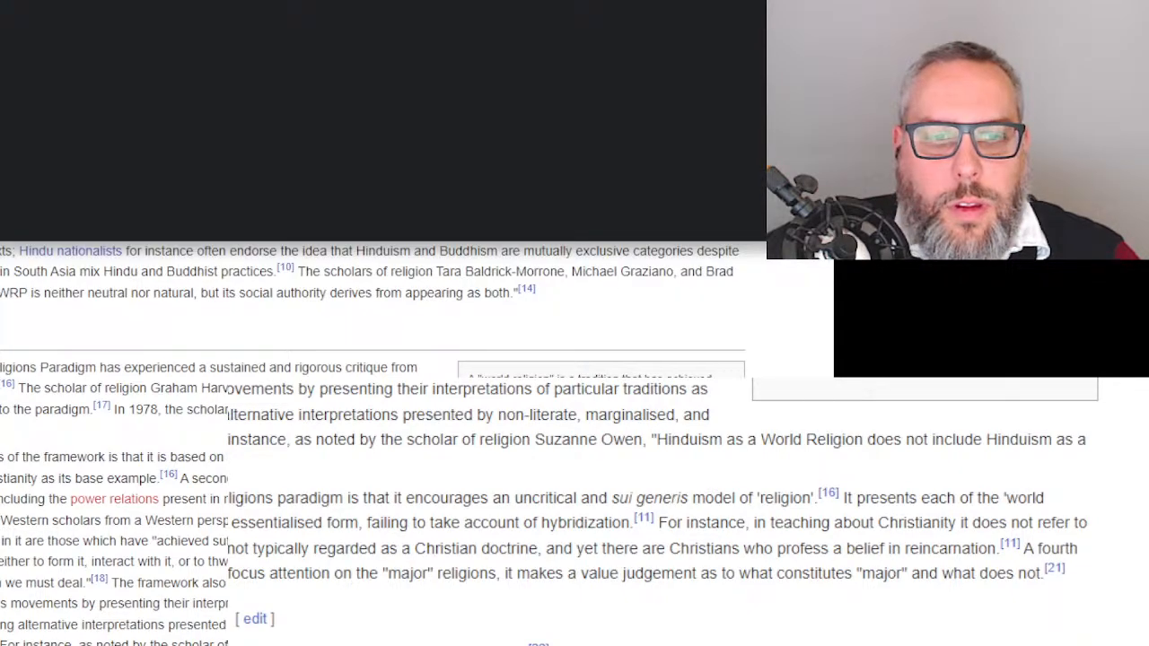
scroll(65, 439, down, 6)
scroll(61, 437, down, 4)
scroll(54, 431, up, 15)
scroll(21, 410, up, 5)
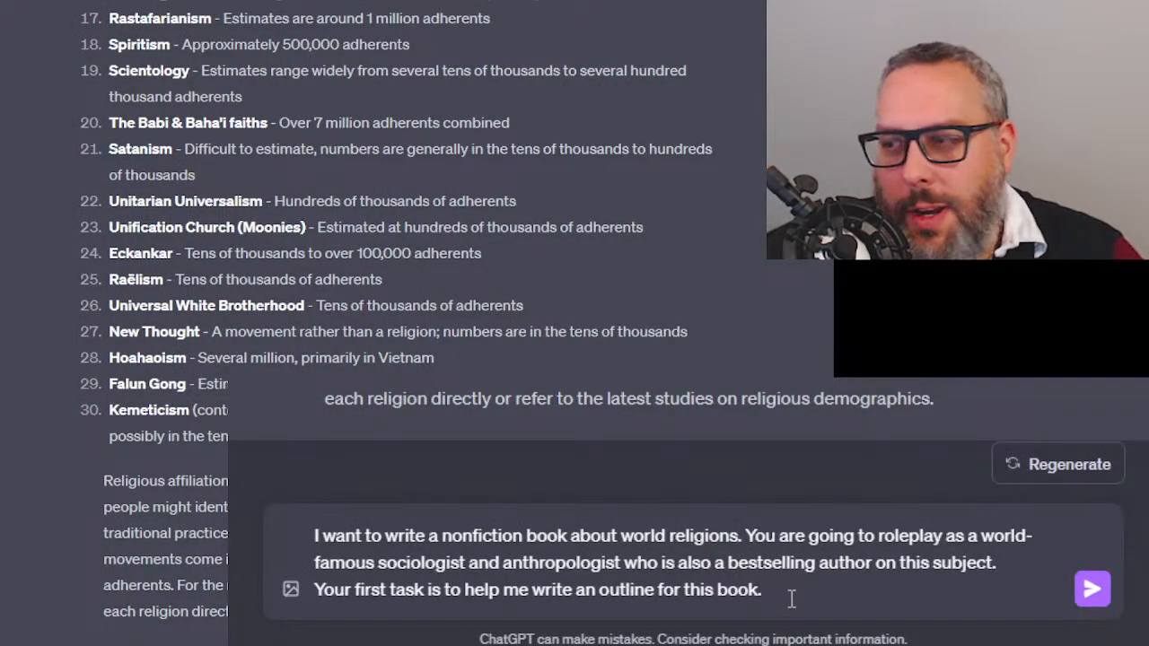
Add the note line "Definition, history, criticism," at the end of the prompt, with blank lines above it for more text
key(shift+Return)
key(shift+Return)
text(Definition, history, criticism,)
key(Up)
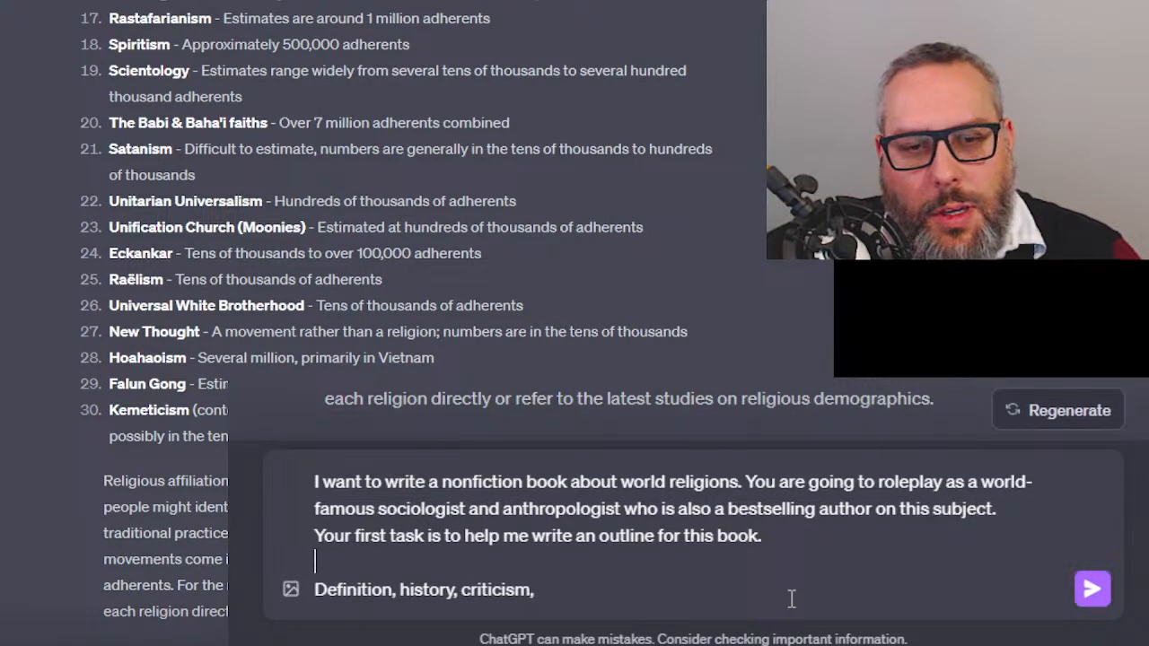
key(shift+Return)
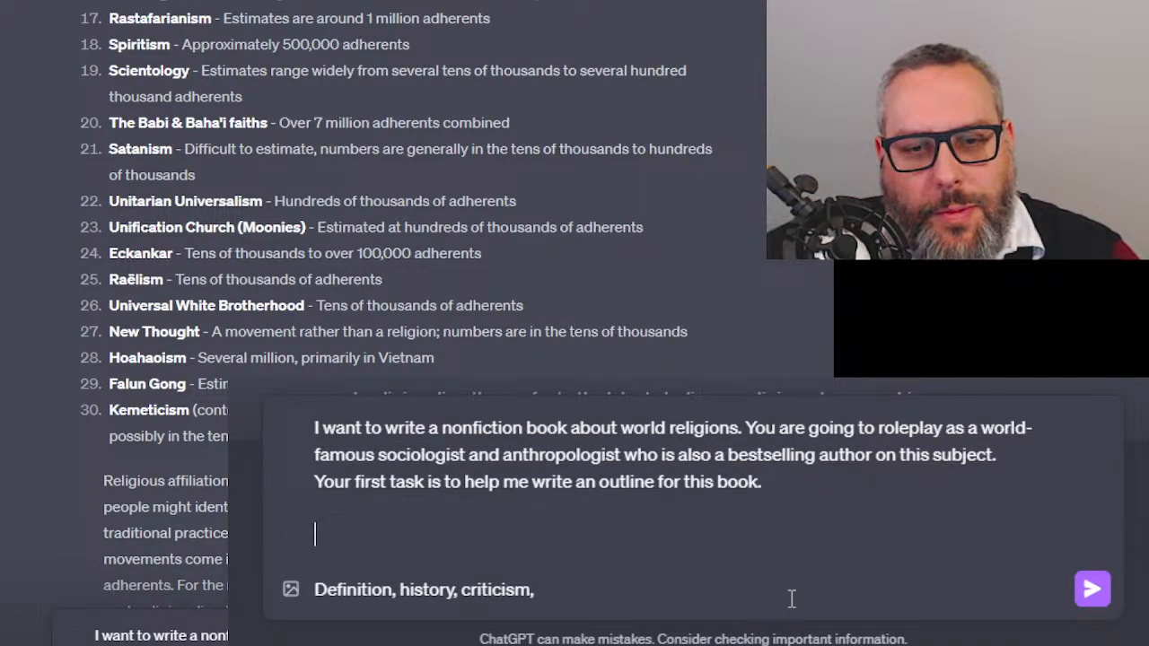
Write "I want one chapter for each religion listed above." above the note line in the prompt
text(I want one chapte)
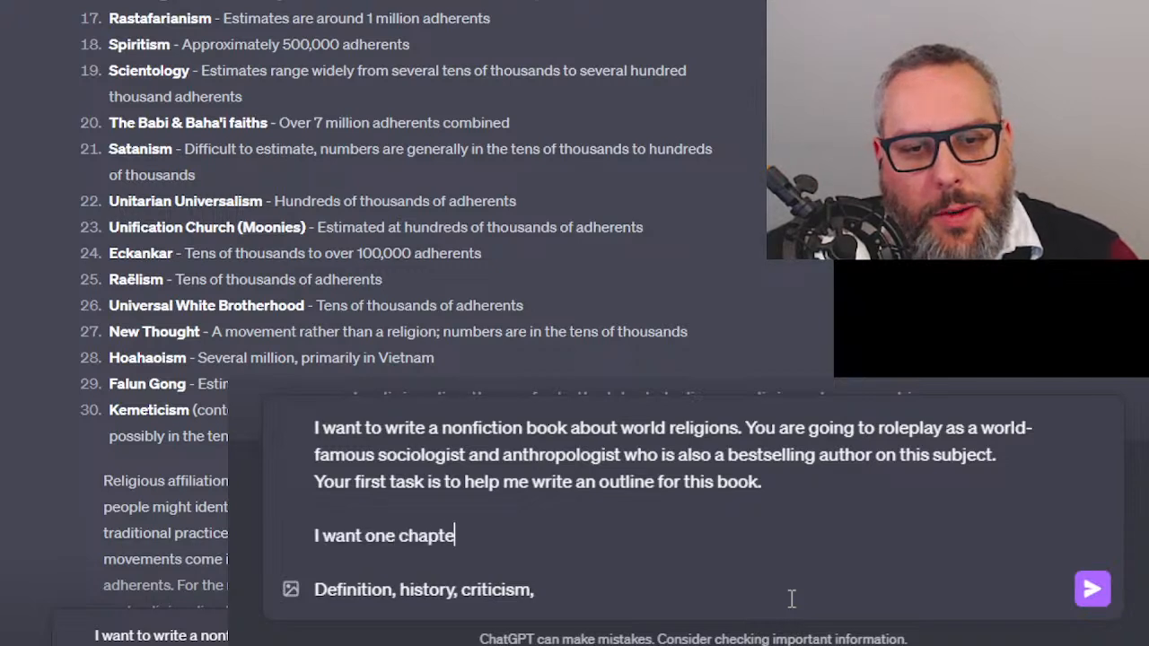
text(r for each religion )
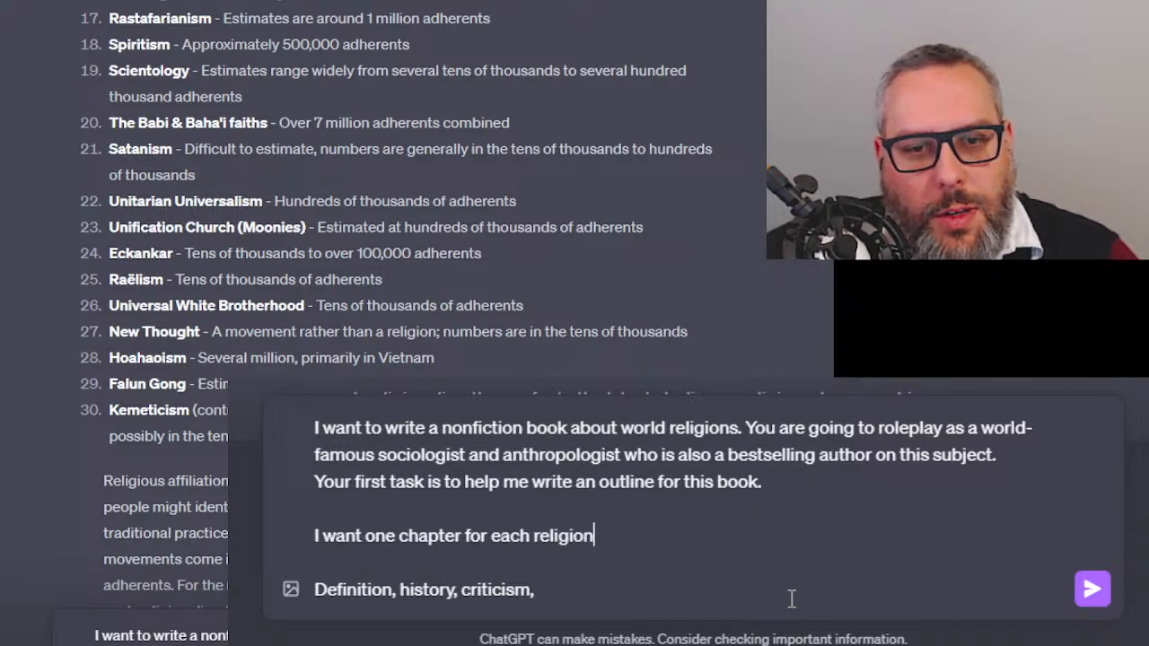
text(listed above. )
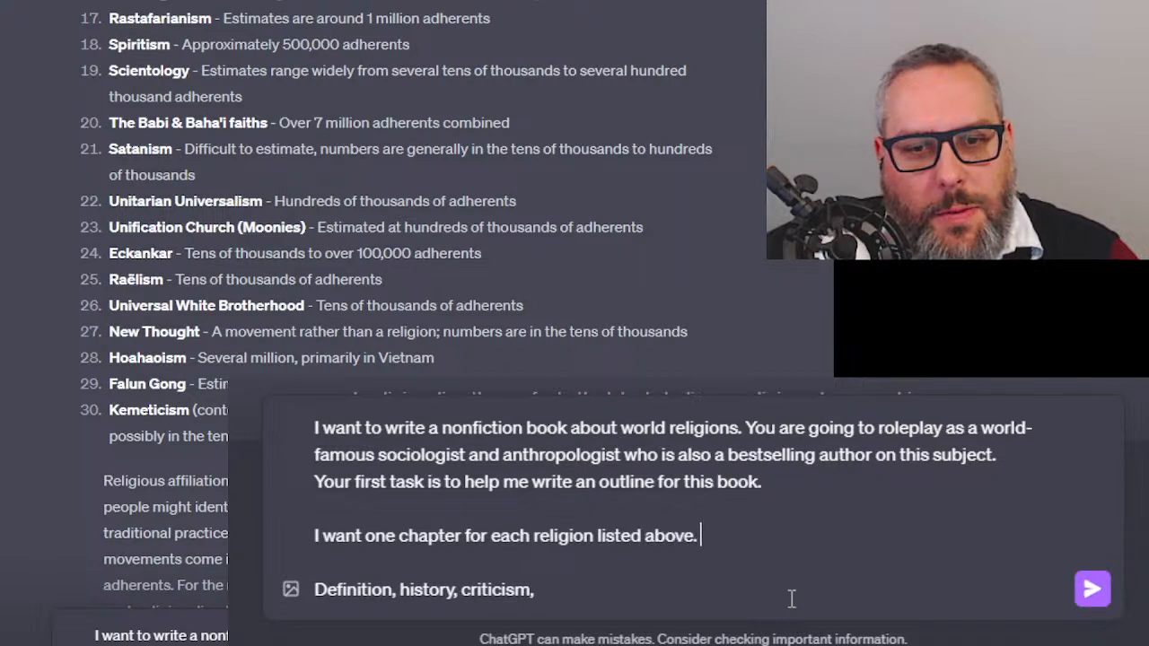
Continue with "For each religion, give me several bullet points about that religion, including its core beliefs, history, any criticism"
text(For each )
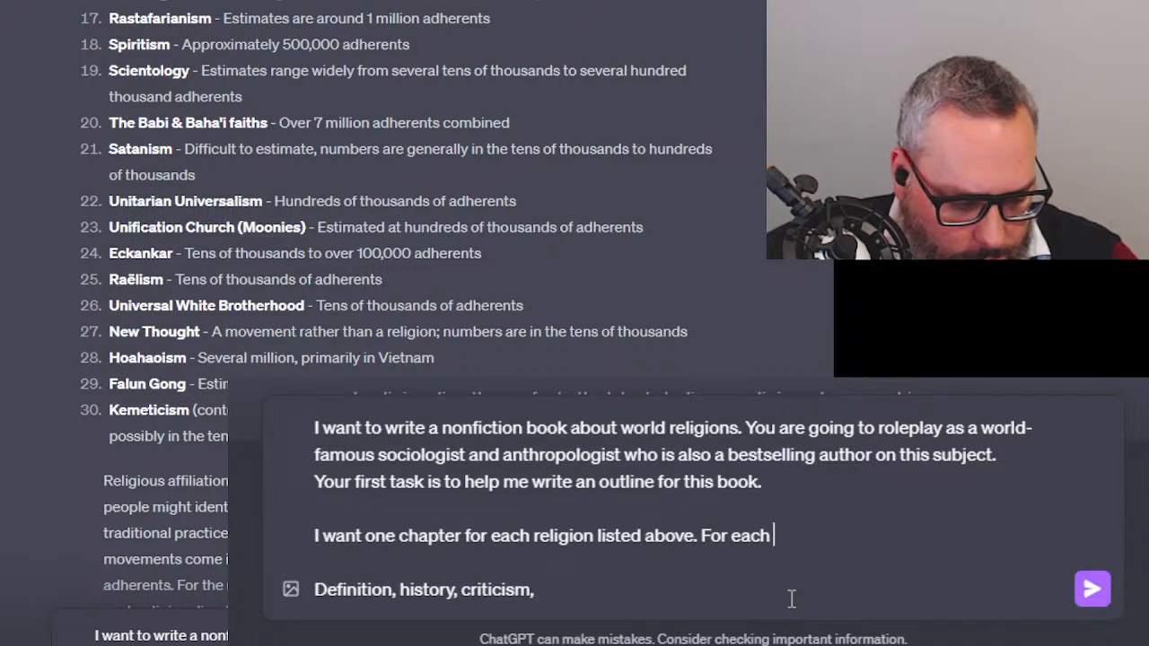
text(religion)
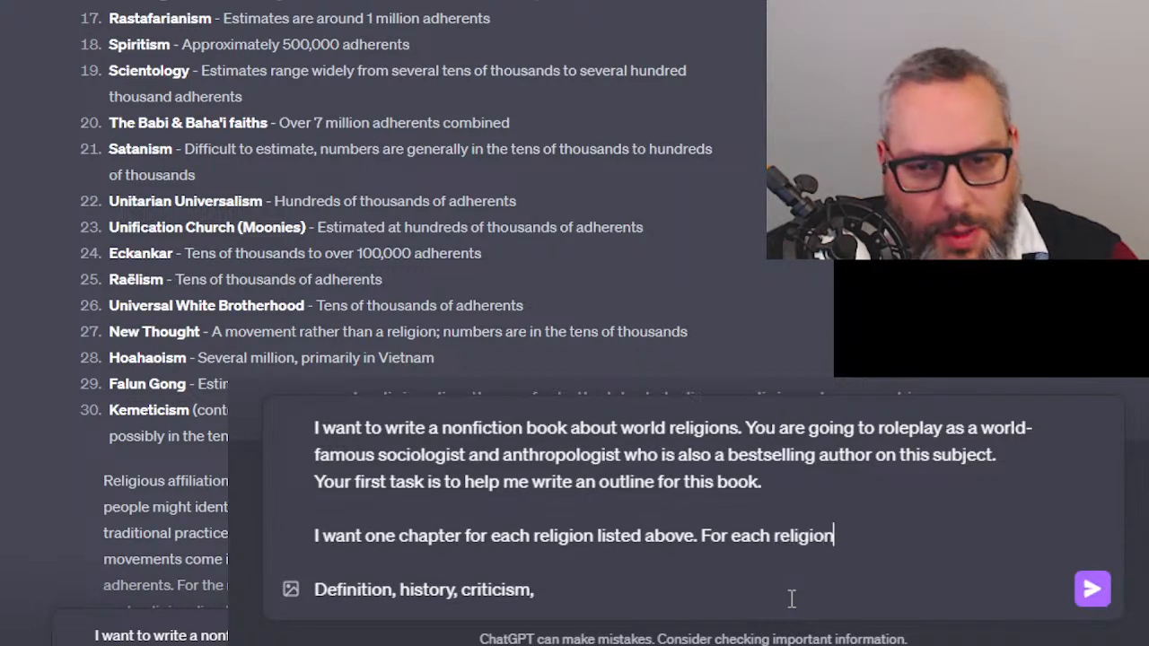
text(, give me )
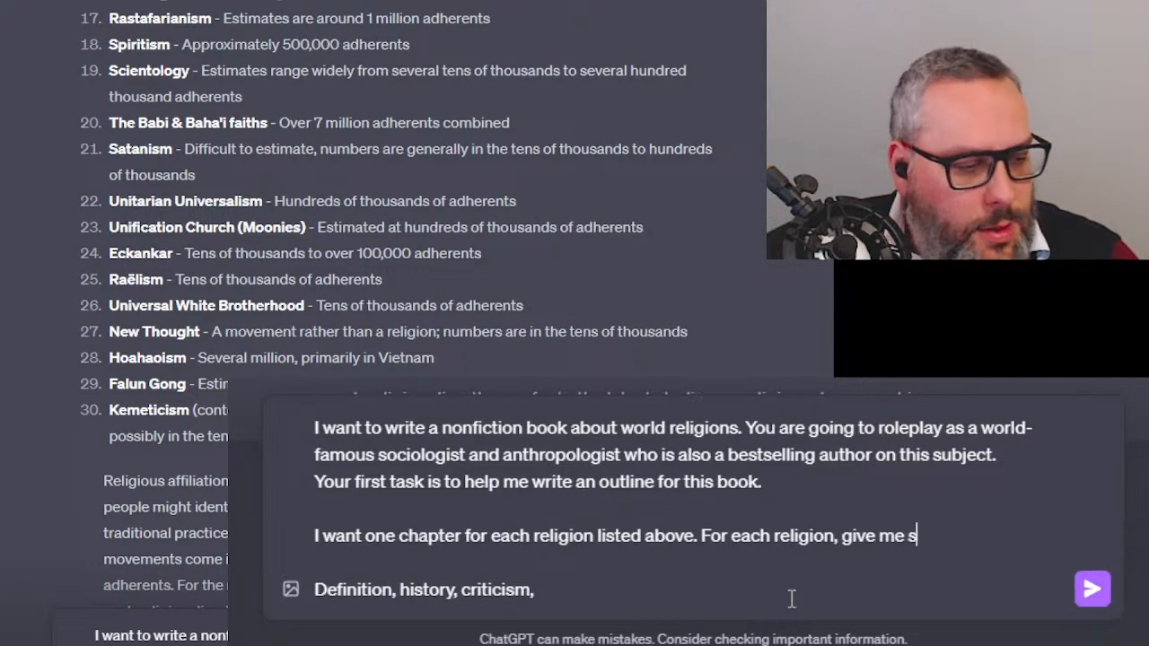
text(several bullet points)
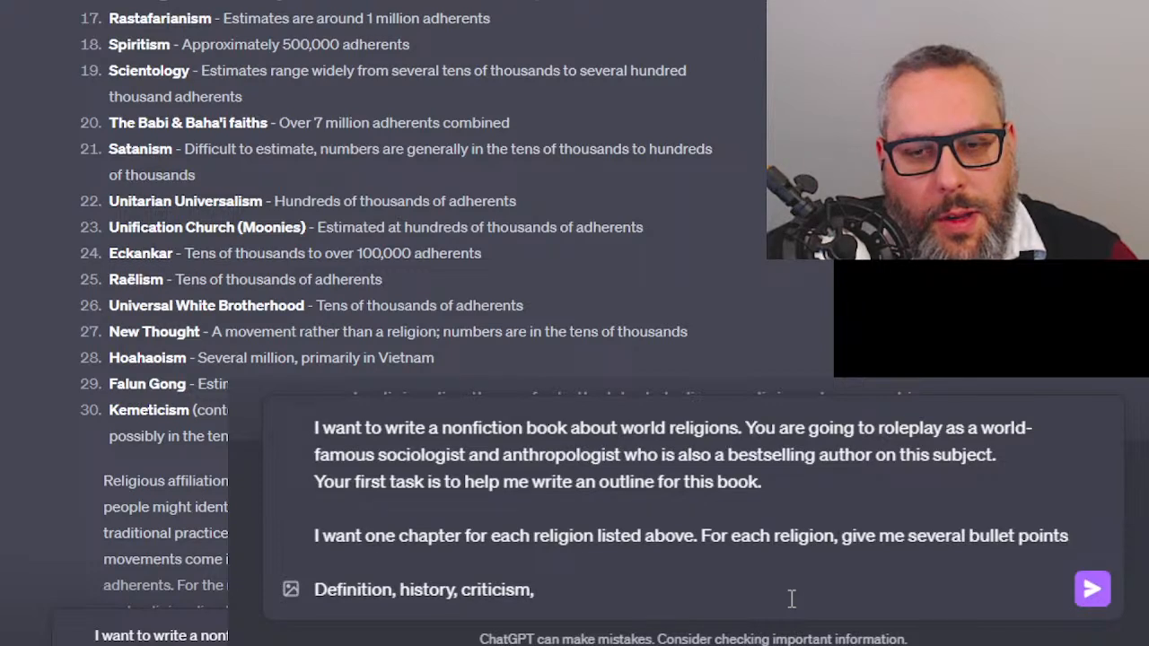
text( about that relig)
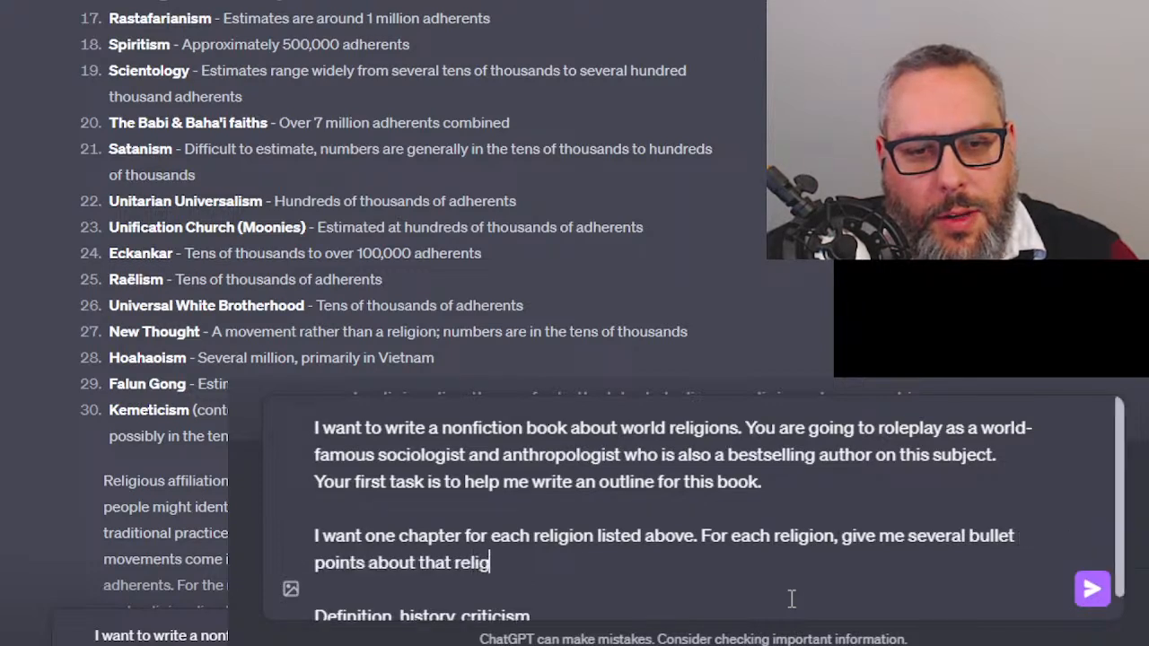
text(ion, including)
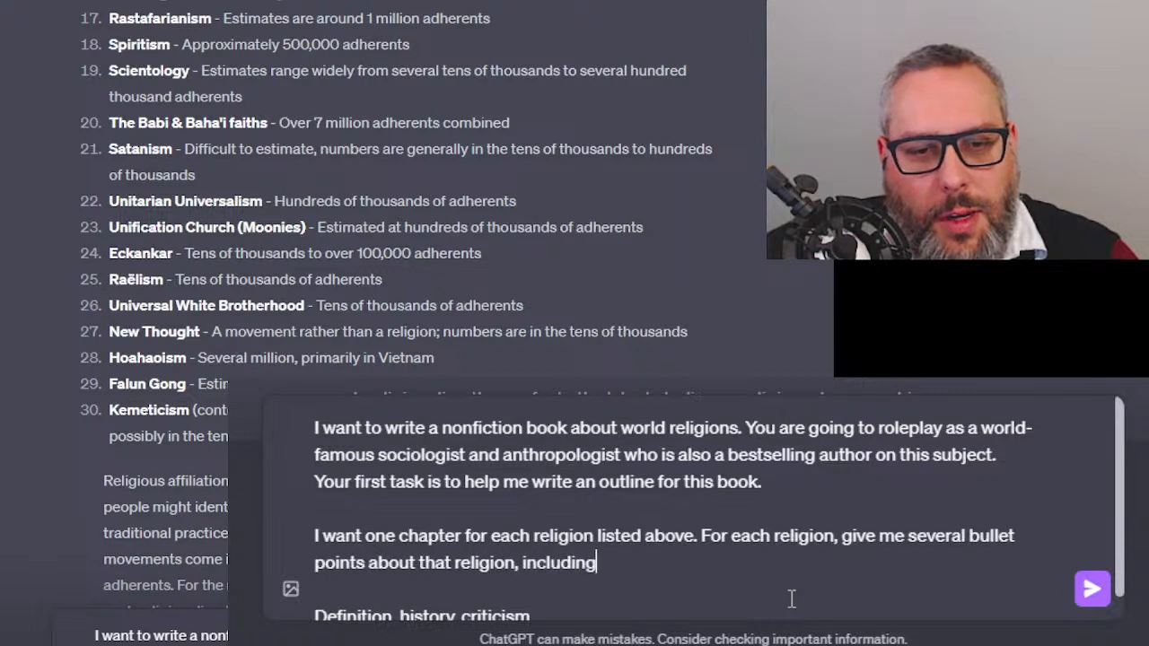
text( its core beliefs, history, any criticism)
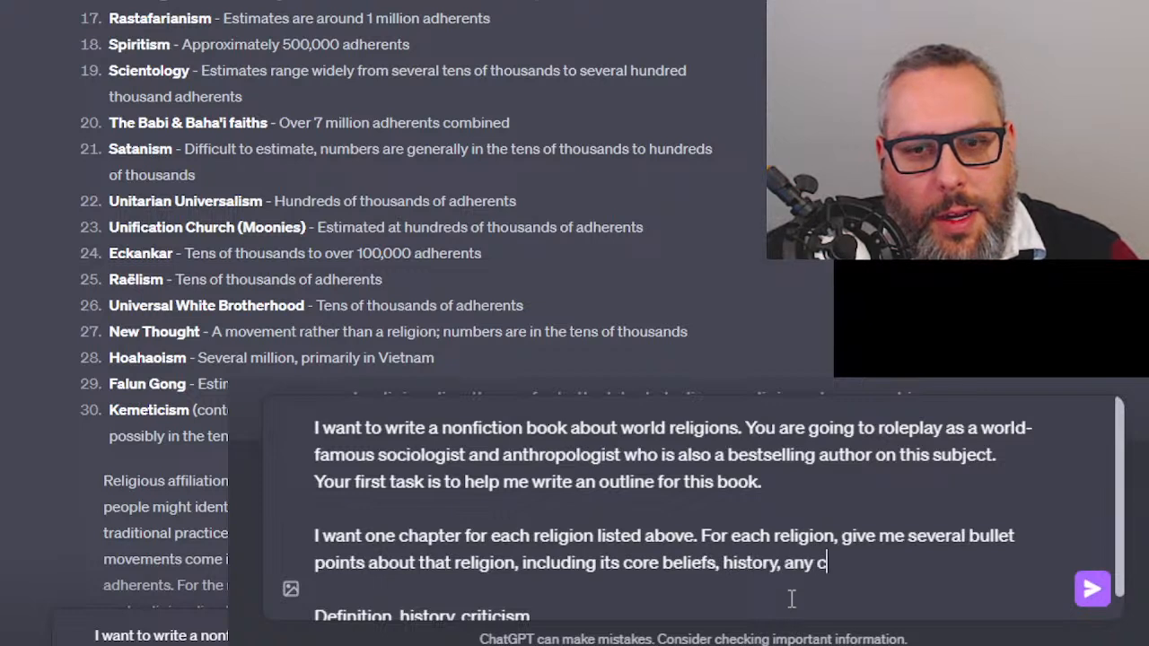
Delete the leftover note line "Definition, history, criticism," so the prompt ends after "any criticism"
key(shift+ctrl+End)
key(BackSpace)
key(BackSpace)
text(what)
key(BackSpace)
key(BackSpace)
key(BackSpace)
key(BackSpace)
key(BackSpace)
key(BackSpace)
key(BackSpace)
key(BackSpace)
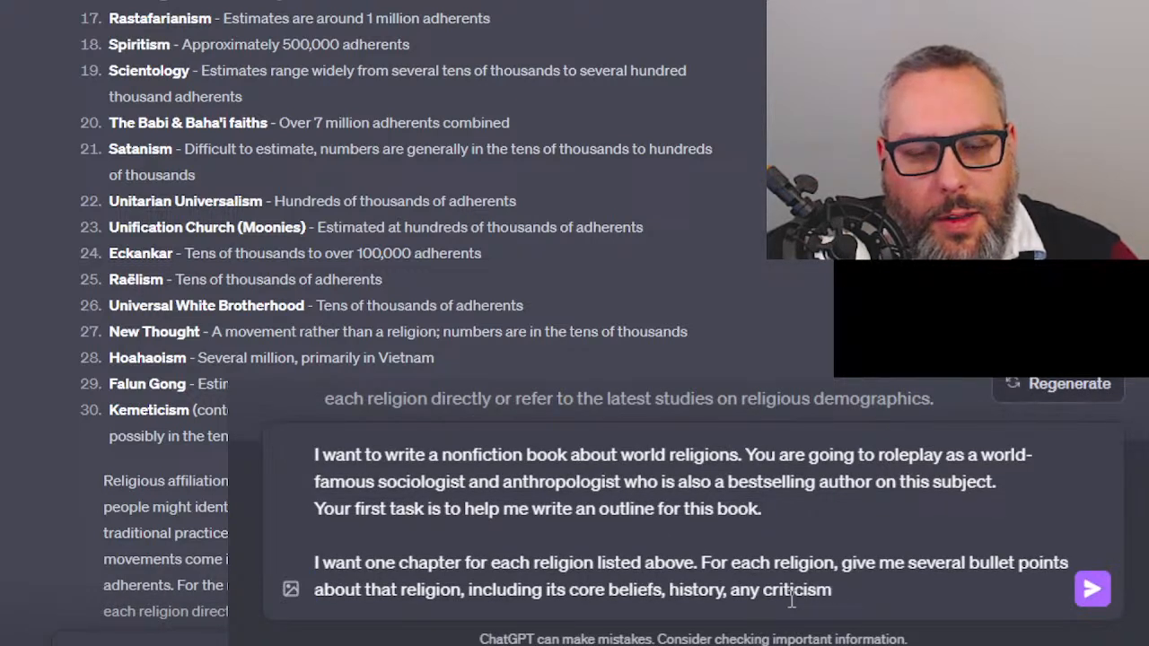
Complete the bullet point request with ", number of followers, major religious holidays, and other relevant details."
text(, number of followers,)
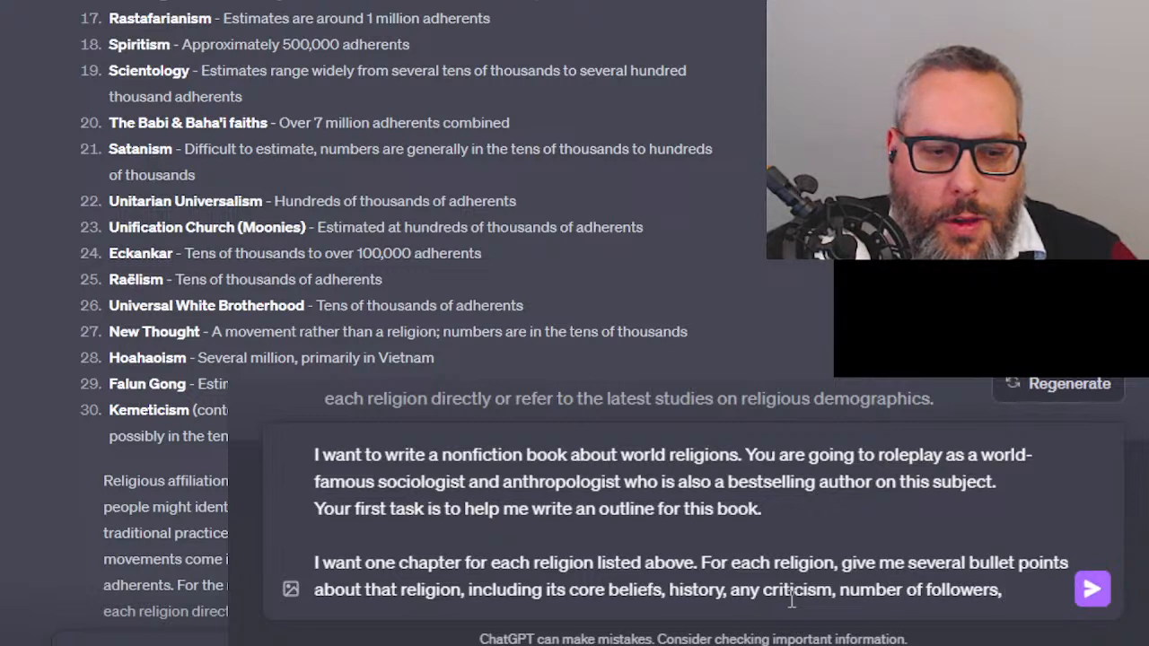
text(major)
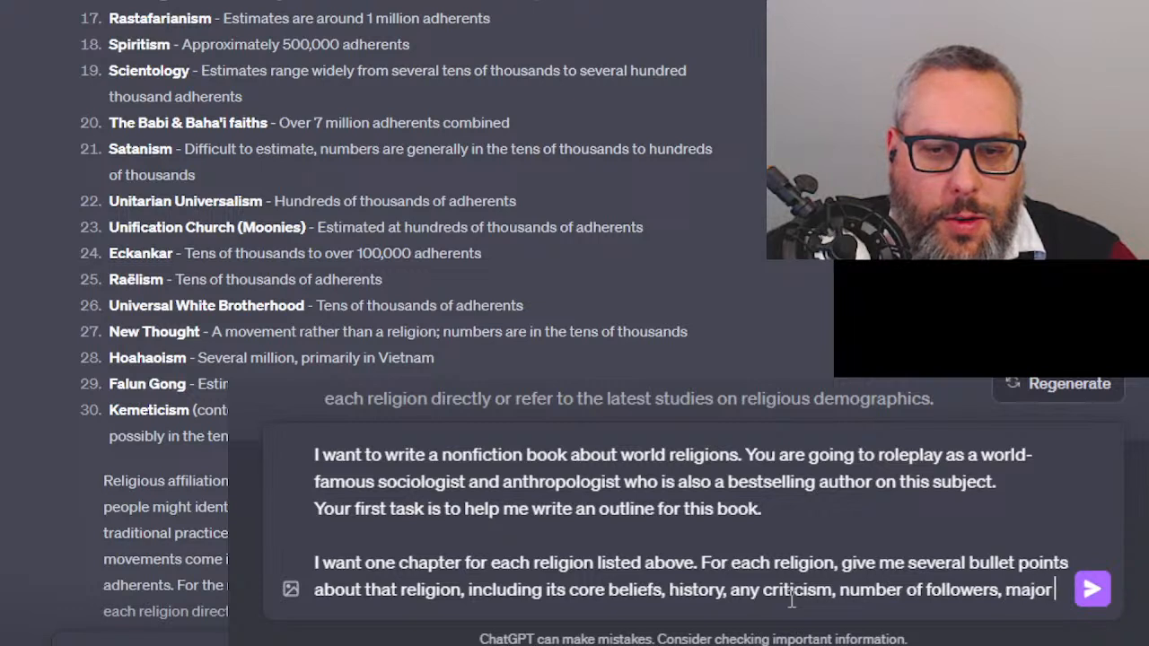
text( religious holida)
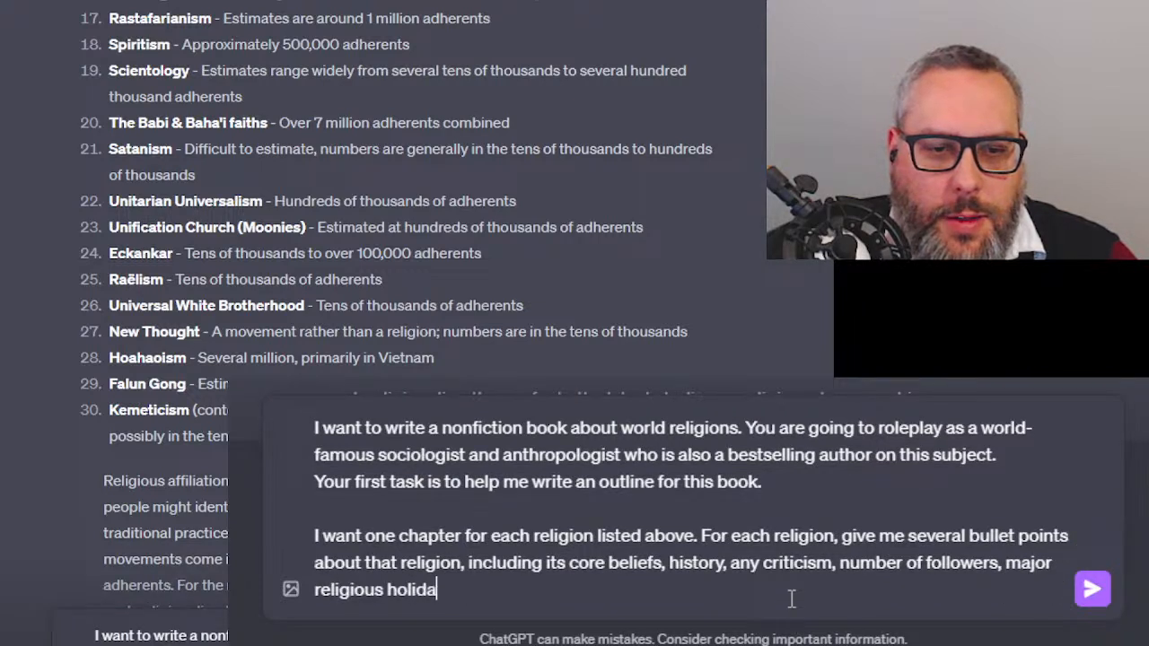
text(ys, and other releve)
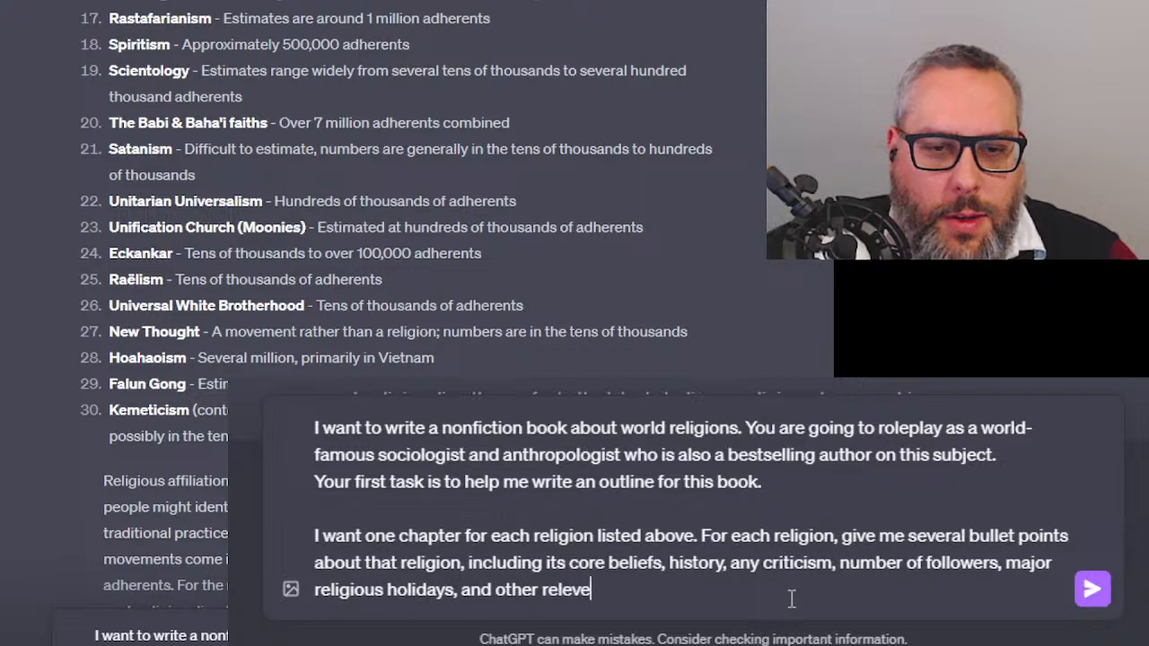
text(ntant details.)
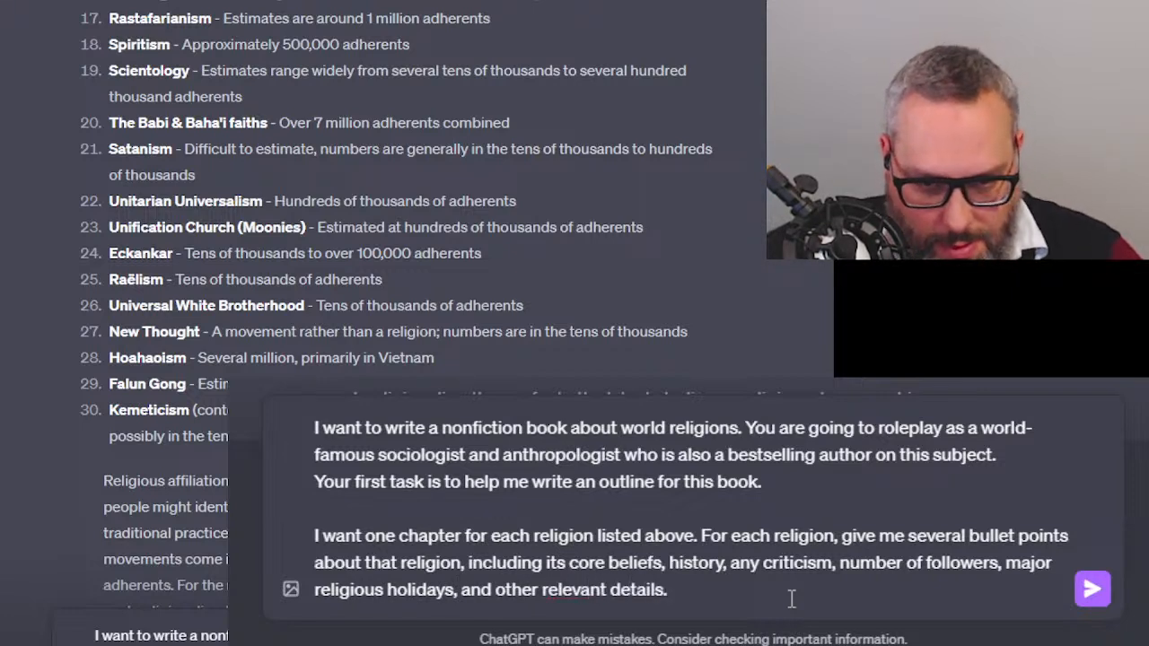
Start a new paragraph in the prompt, separated by a blank line from the bullet point request
key(shift+Return)
key(shift+Return)
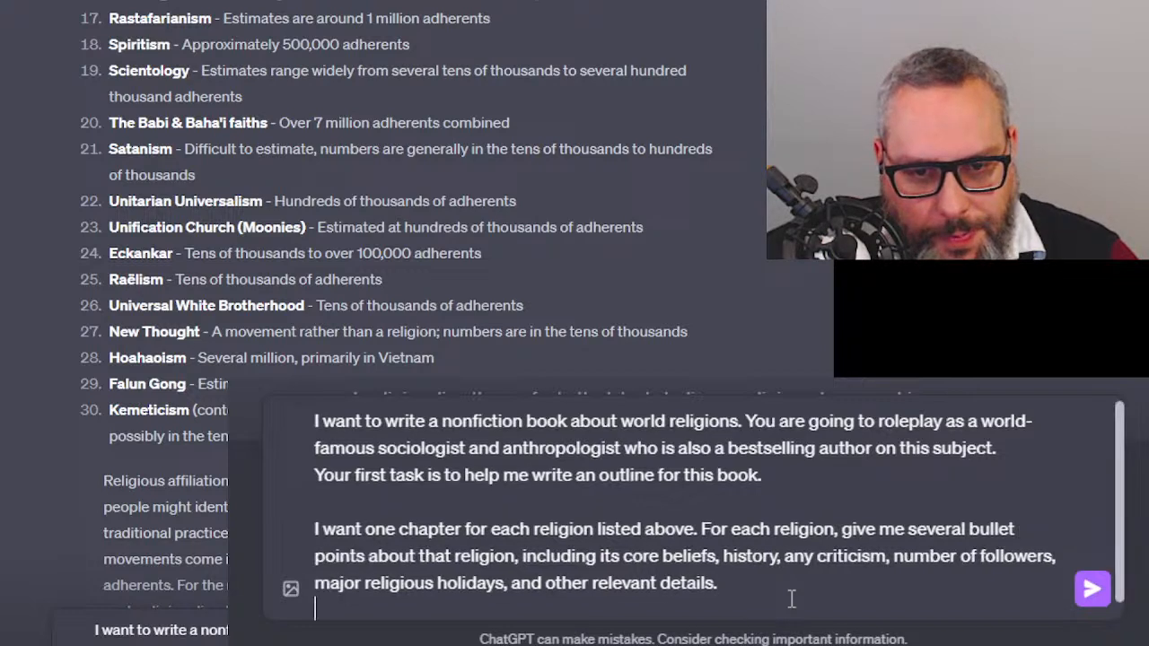
text(I also want)
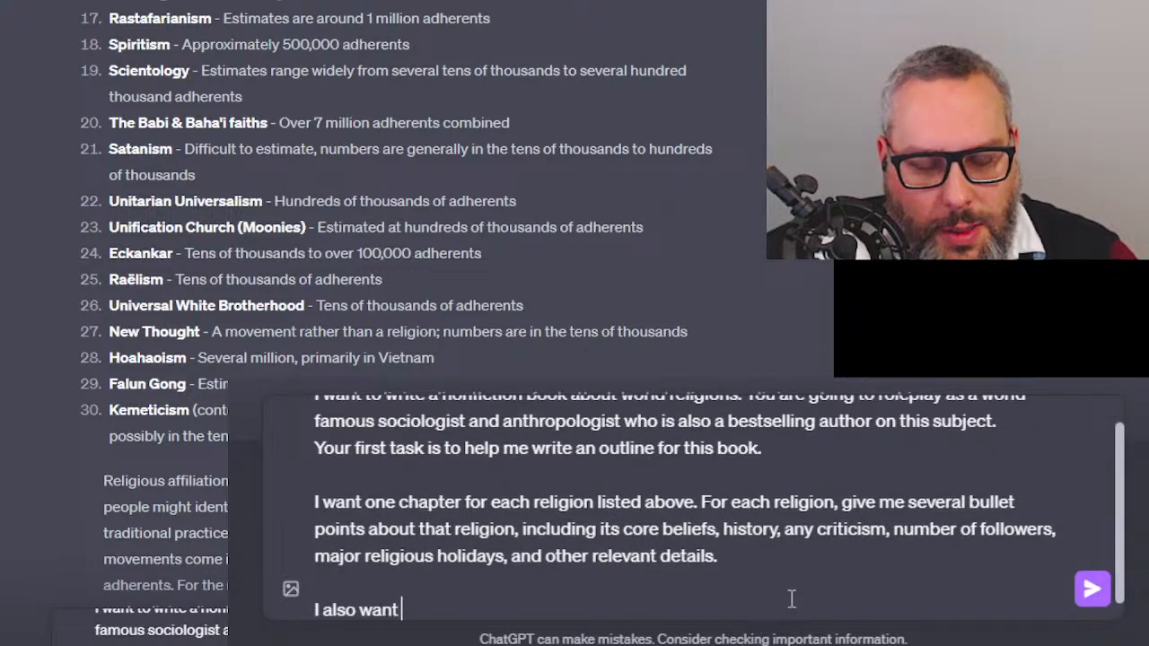
key(BackSpace)
key(BackSpace)
key(BackSpace)
key(BackSpace)
key(BackSpace)
key(BackSpace)
key(BackSpace)
key(BackSpace)
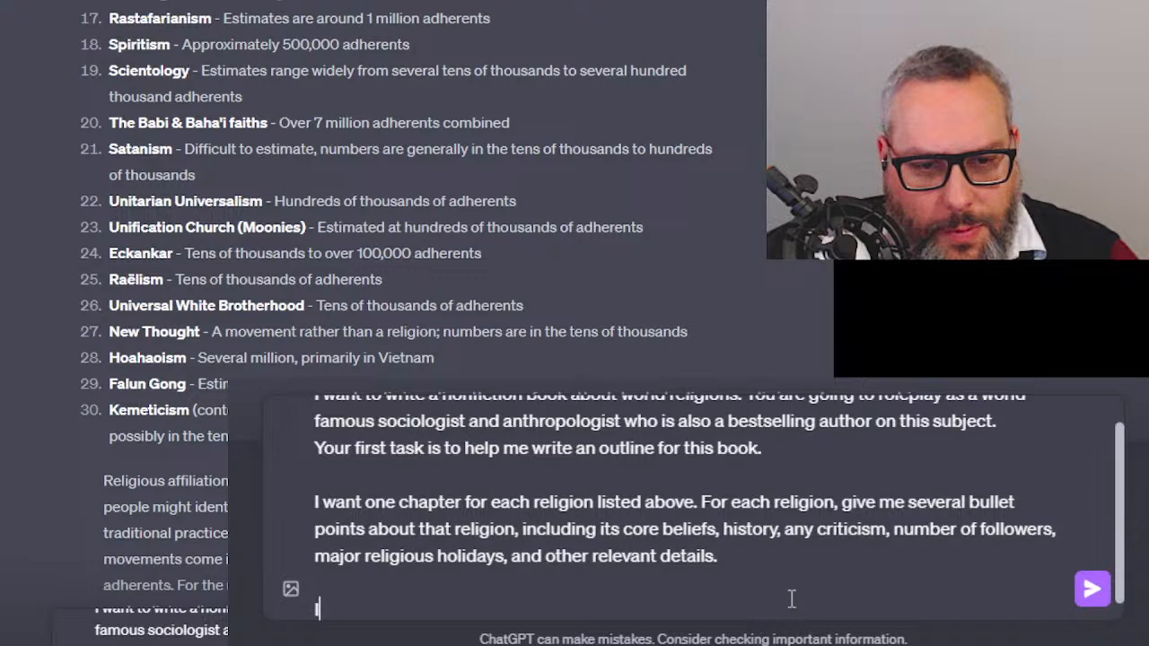
Write "You can group some of the religions into sections in the book, like the "Big 5" religions." as the new paragraph
text(You can gro)
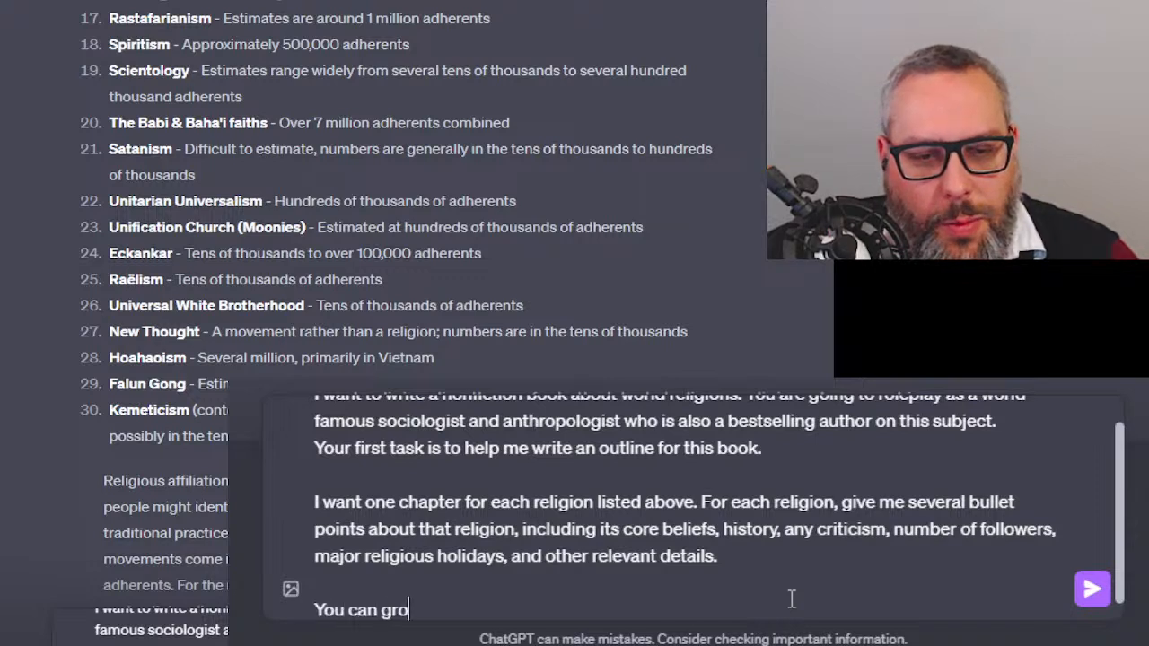
text(up some of the )
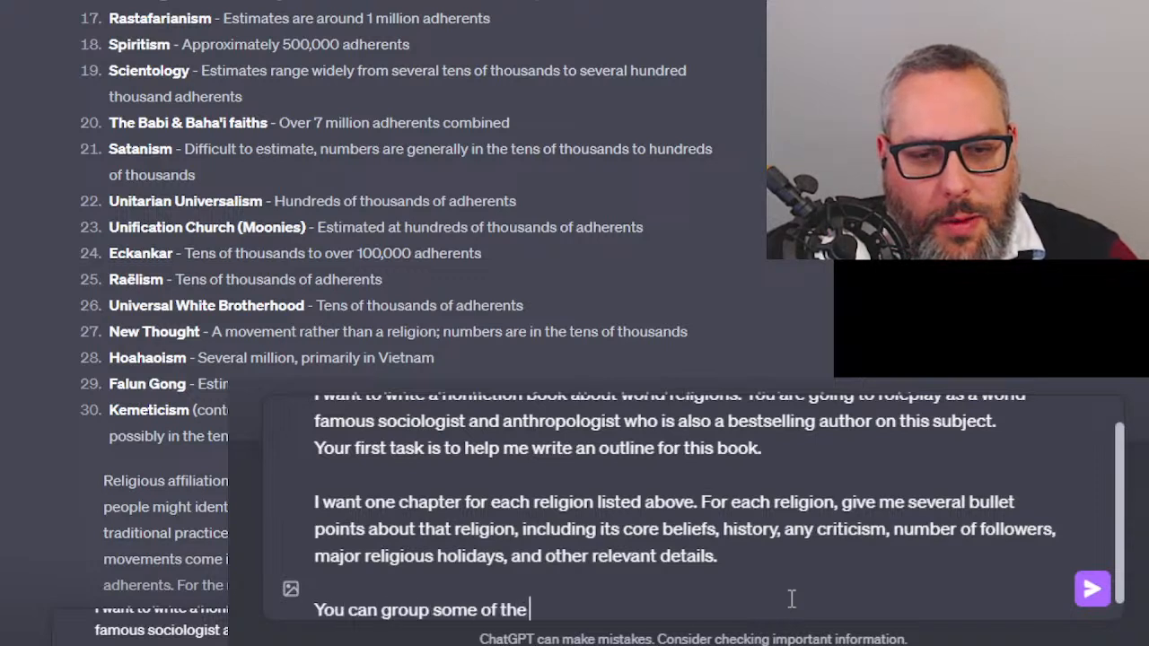
text(religions into sections in the book, li)
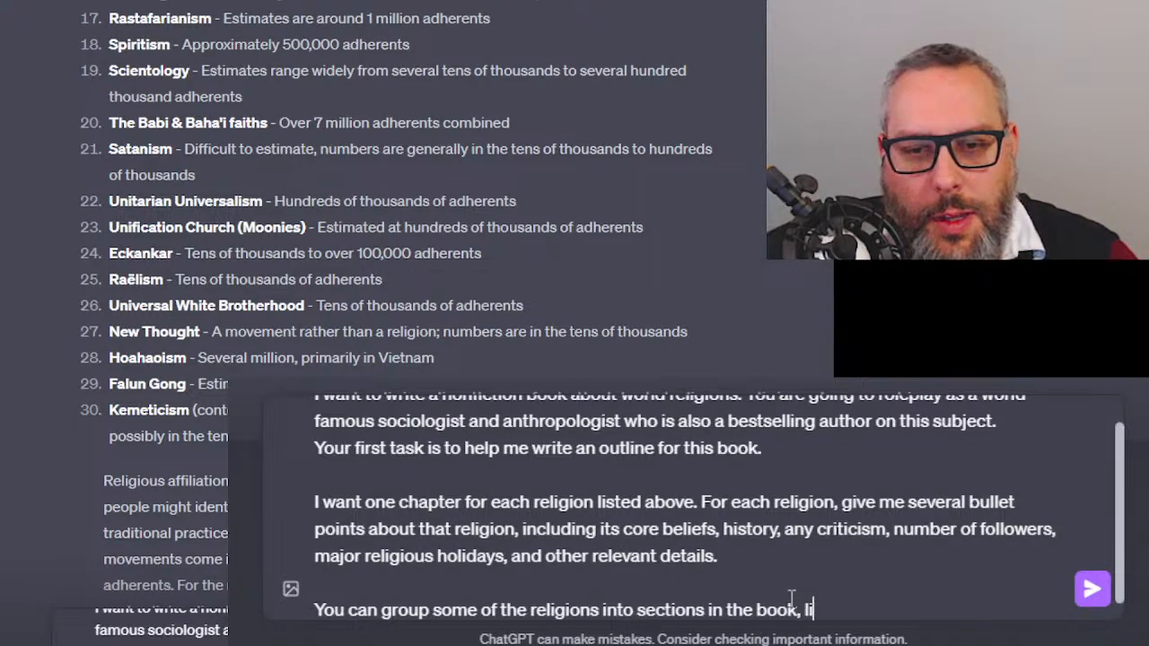
text(ke the "Big 5" religions.)
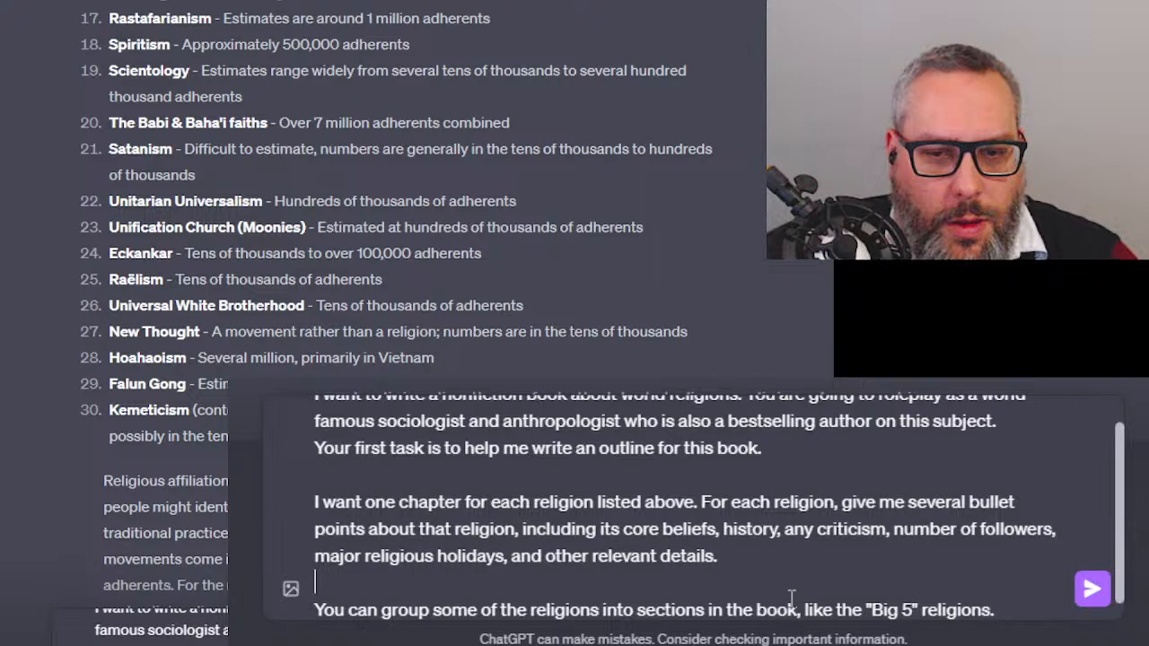
Begin another paragraph with "I also want a section of the book that compares and contrasts"
key(shift+Return)
key(shift+Return)
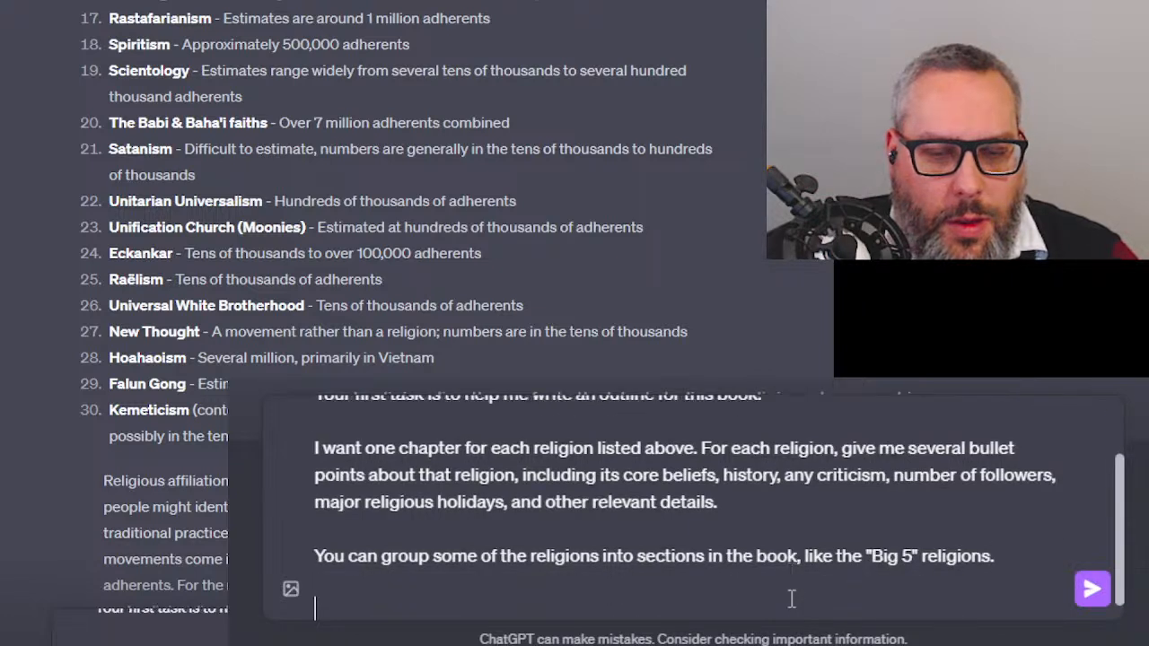
text(I also want a s)
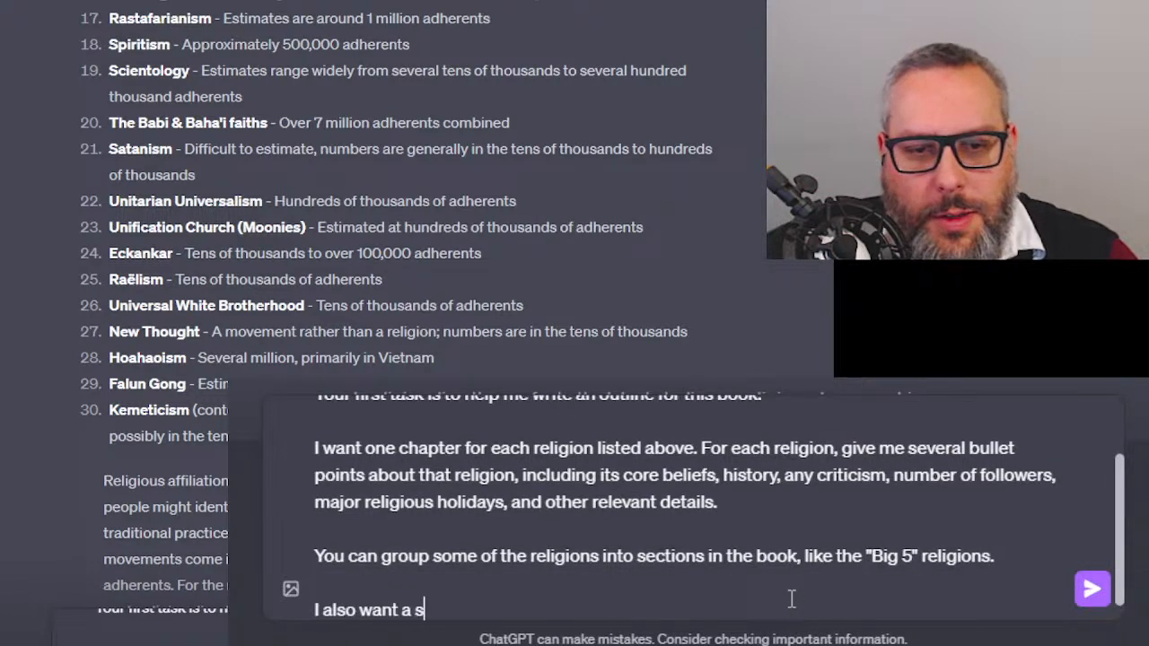
text(ection of the book that )
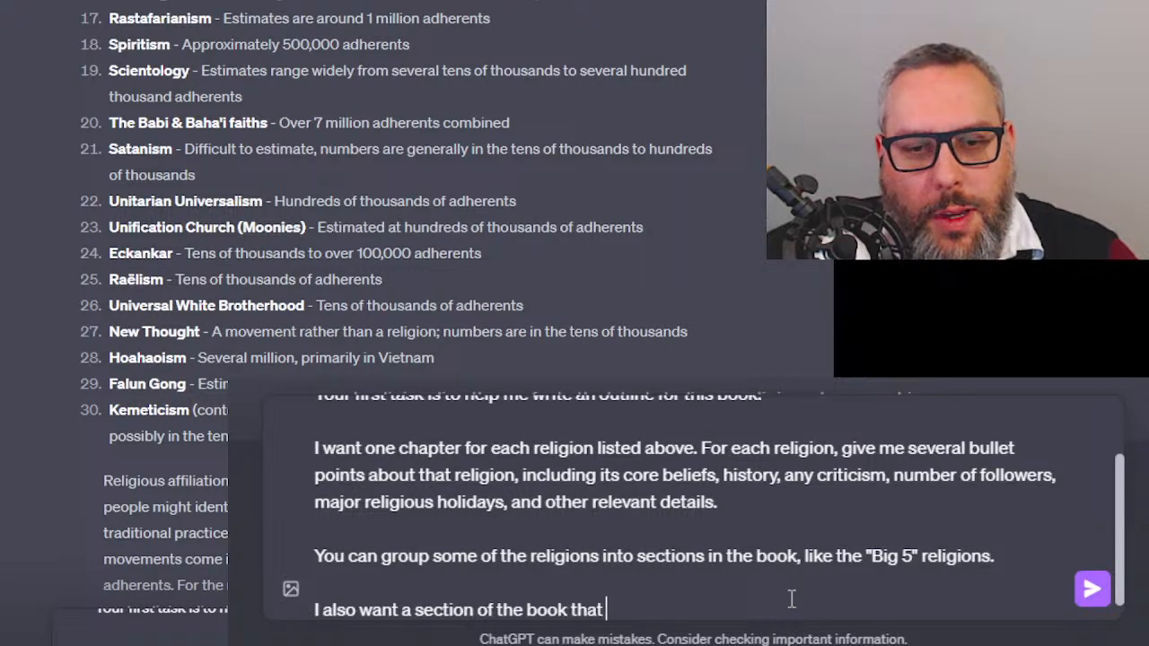
text(compares and contrasts)
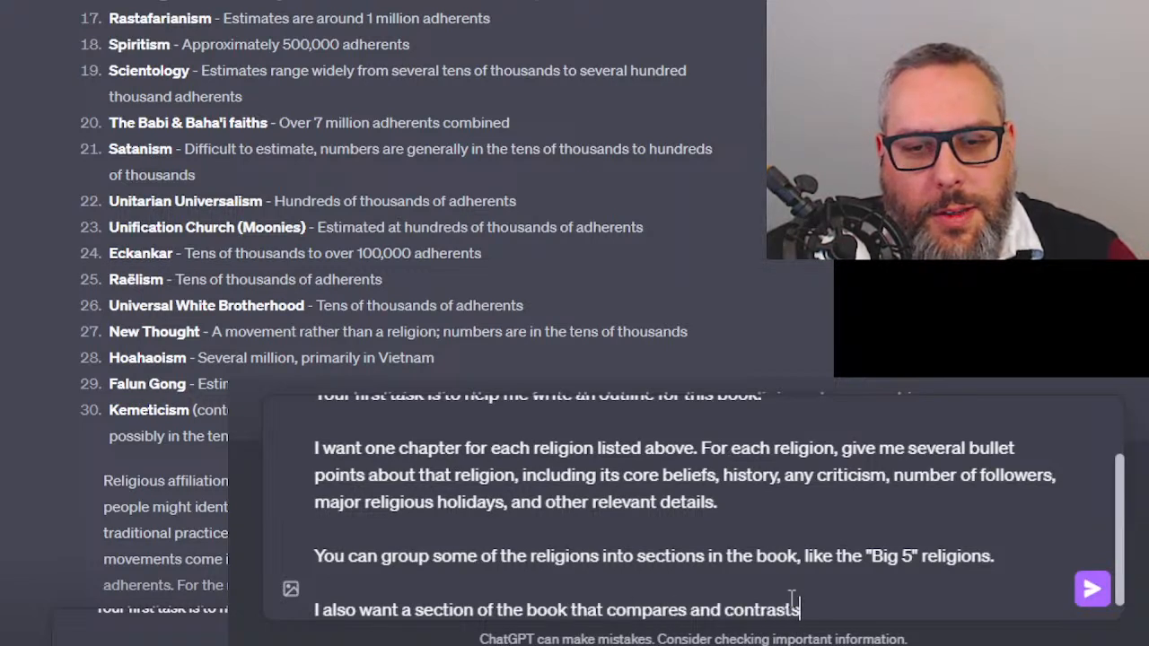
Complete the comparison request with "different religions in terms of what they have in common and what's unique about them."
text( different reli)
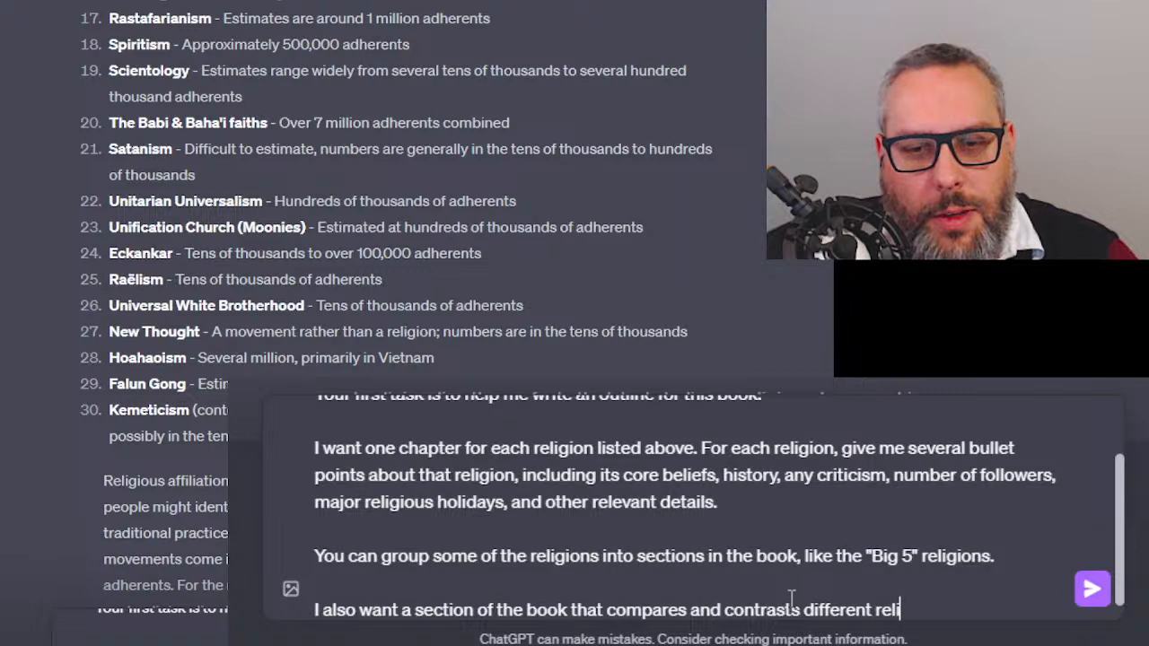
text(gions in terms of what the)
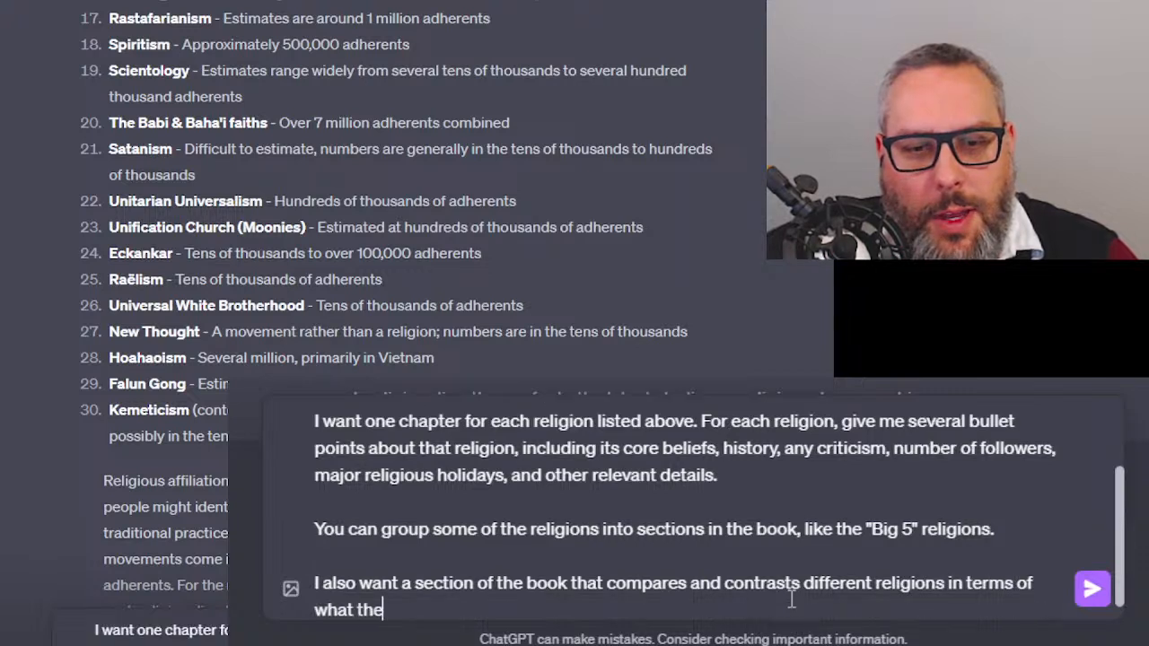
text(y have in common a)
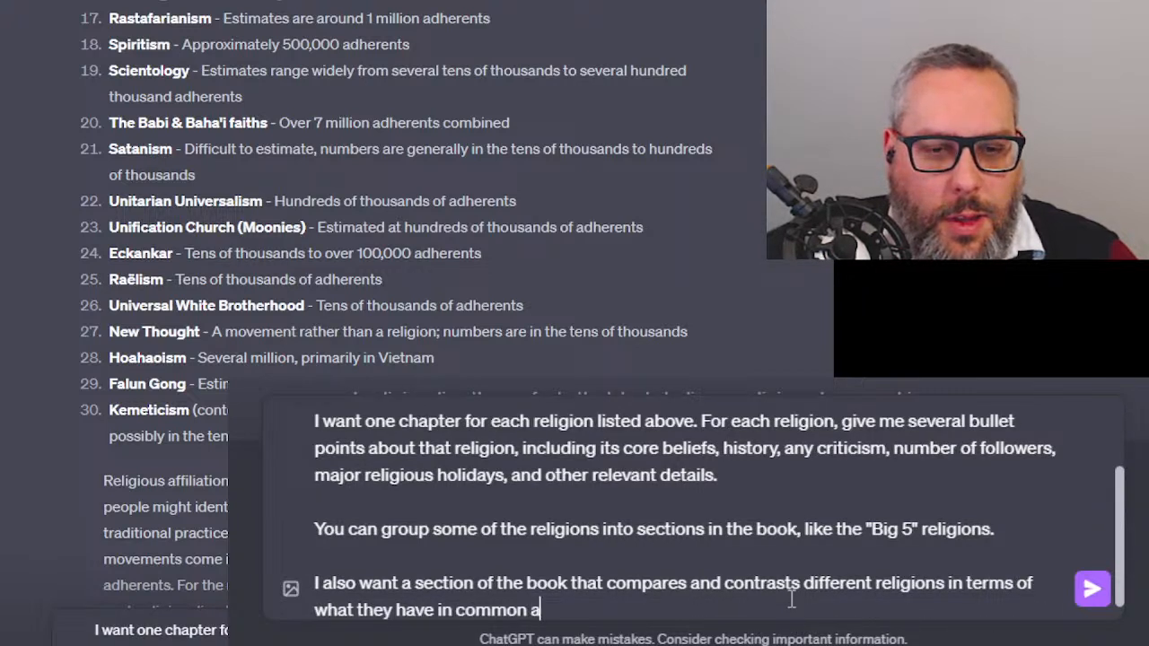
text(nd what's unique about)
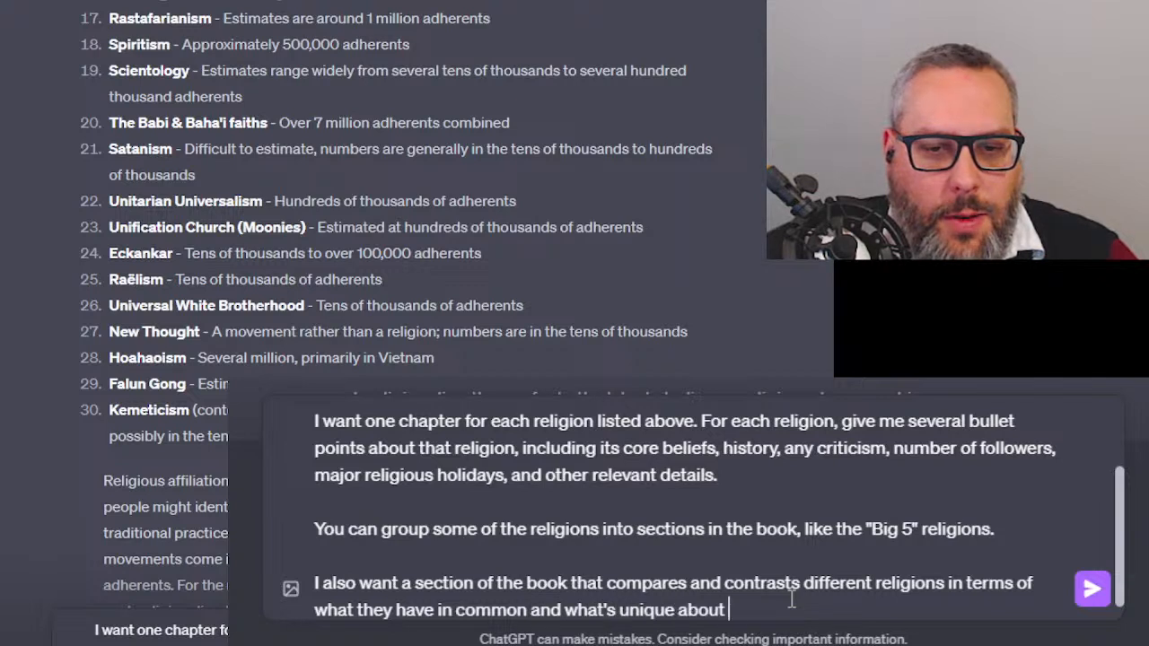
text( them.)
Add a separate paragraph reading "Include any other sections that would commonly be found in this kind of book."
key(shift+Return)
key(shift+Return)
text(Includ)
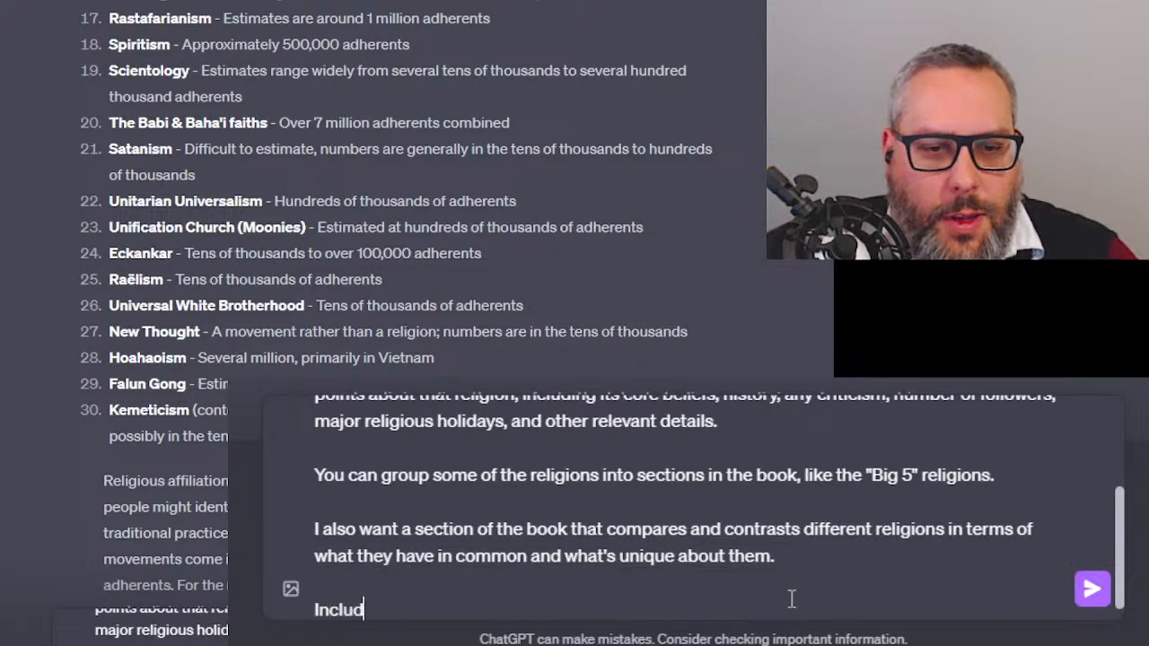
text(e any other sections )
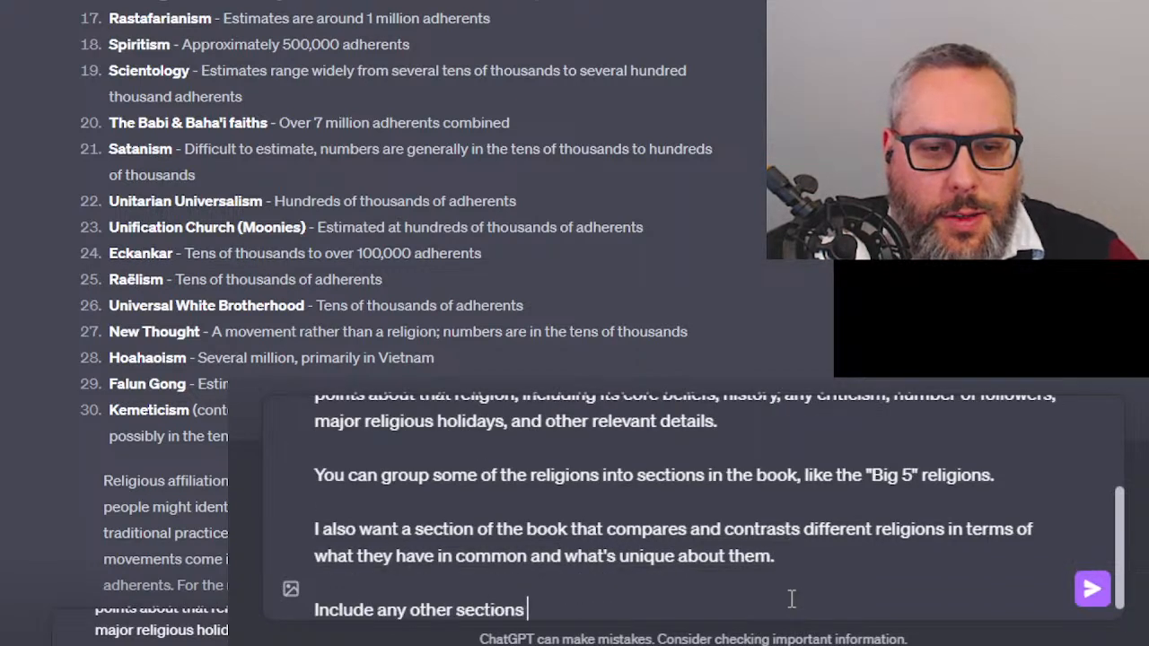
text(that would commonl)
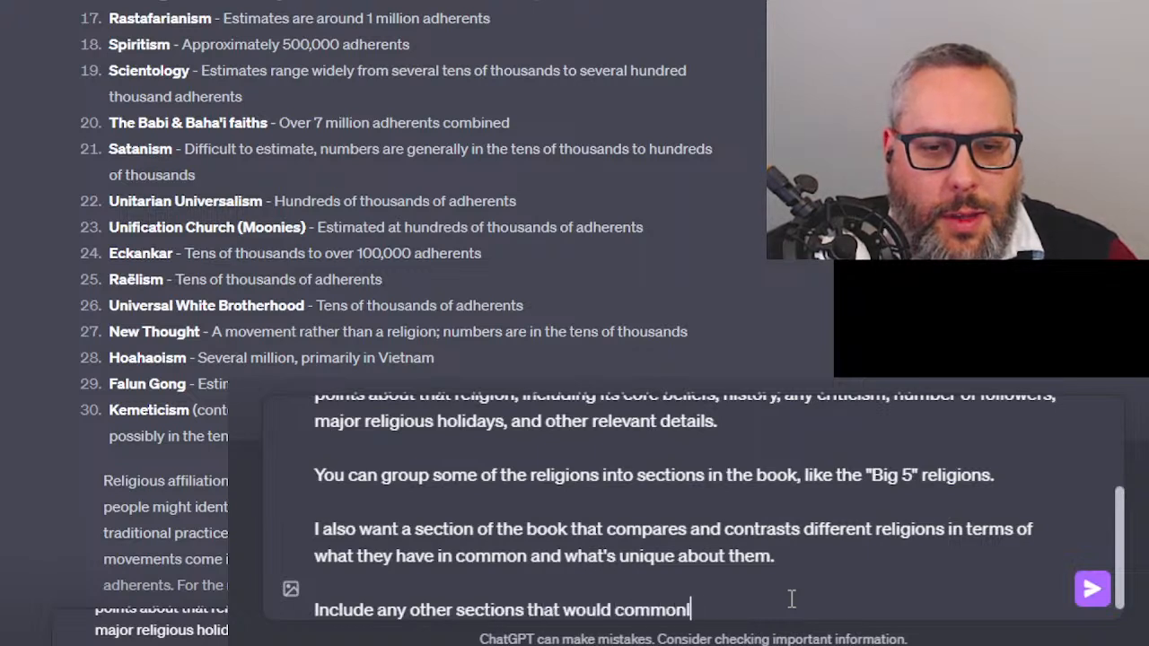
text(y be found in this )
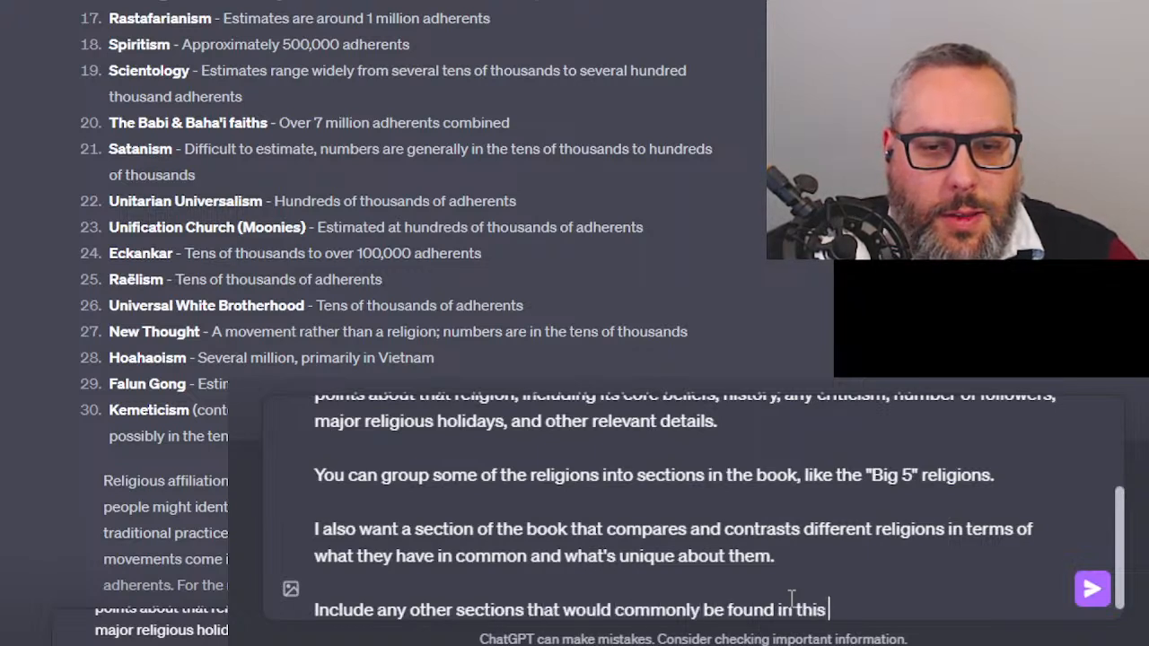
text(kind of book.)
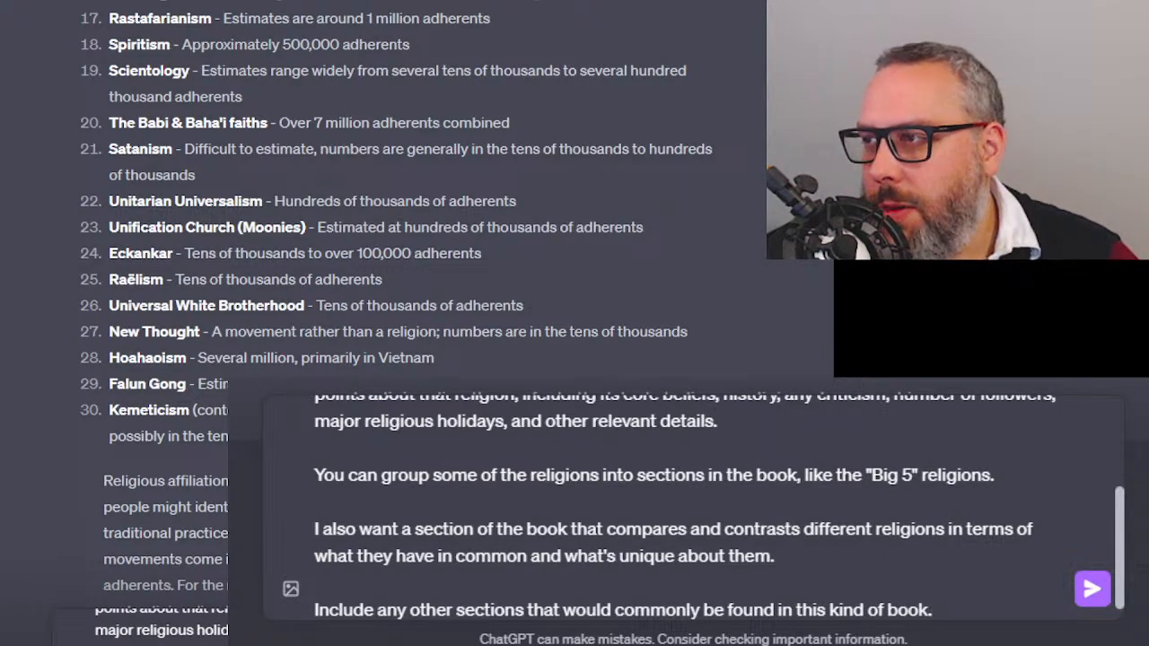
key(Return)
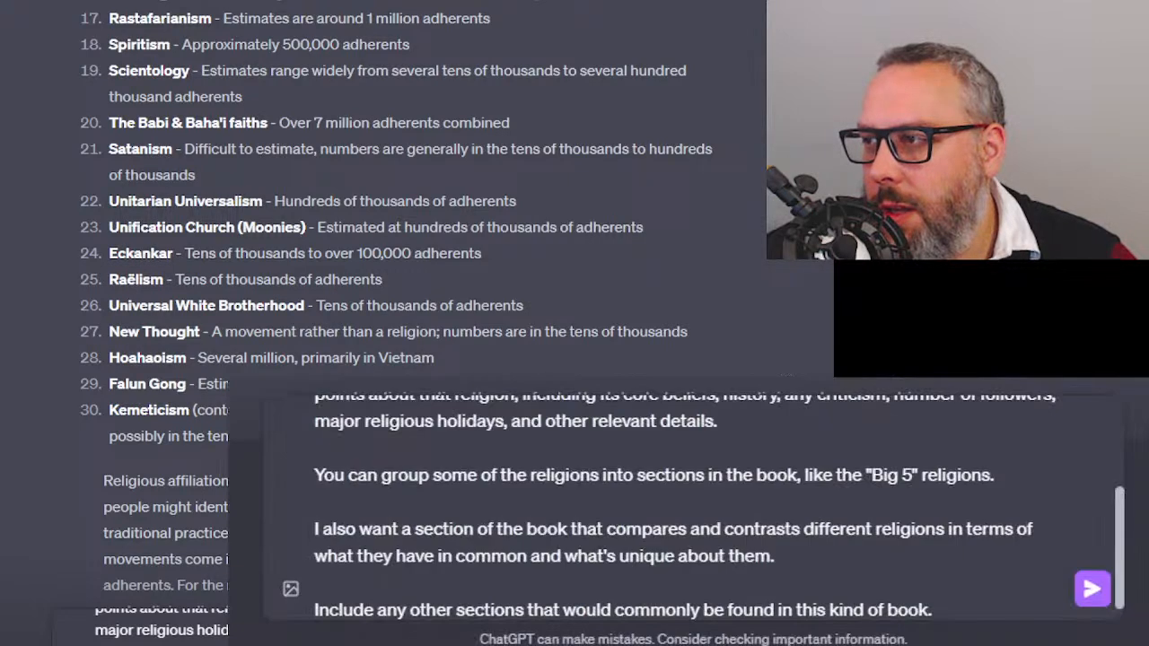
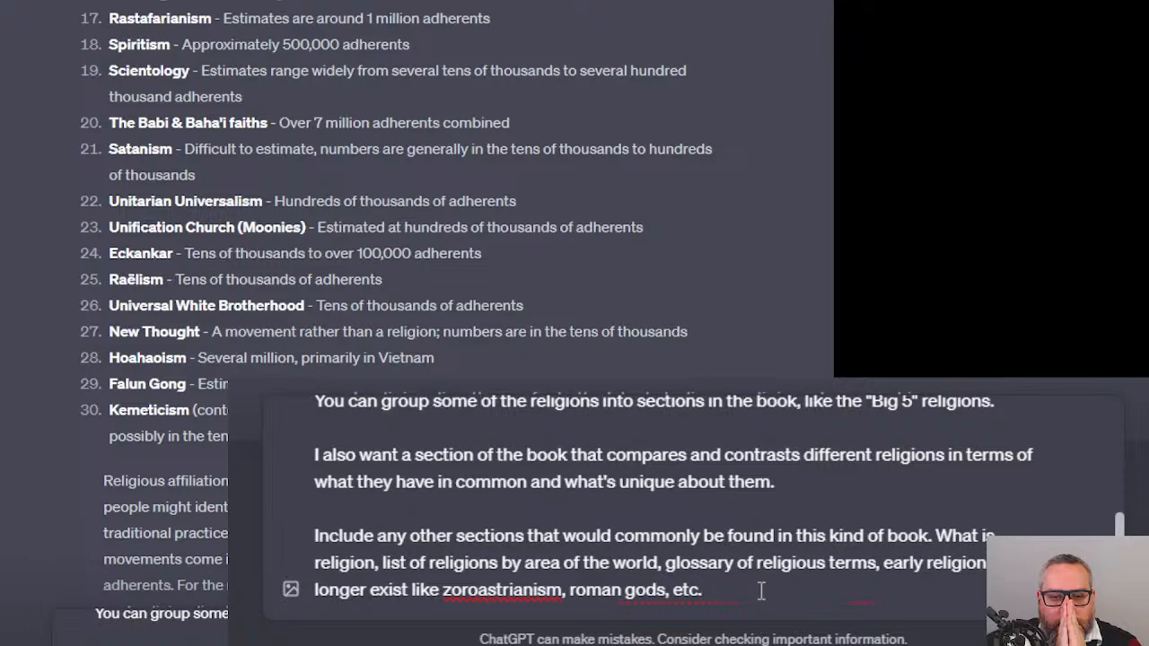
On a new line below the bullet point request, add "For each religion, also include a list of common sects or denominations. For"
scroll(760, 590, up, 3)
click(770, 568)
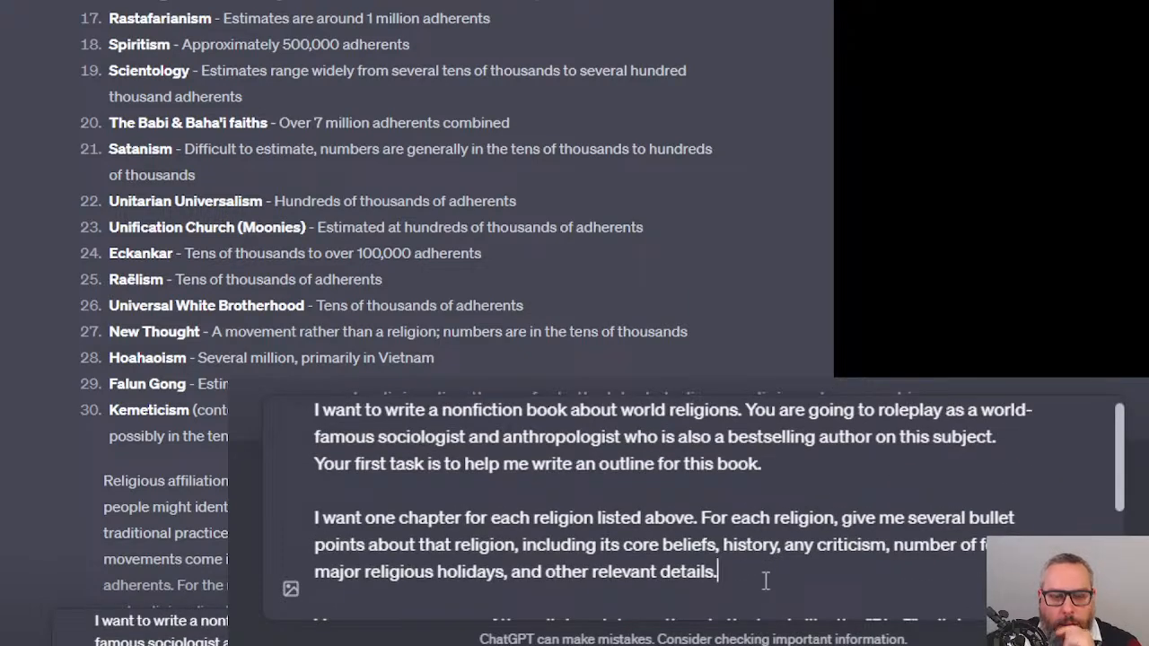
key(shift+Return)
text(For eac)
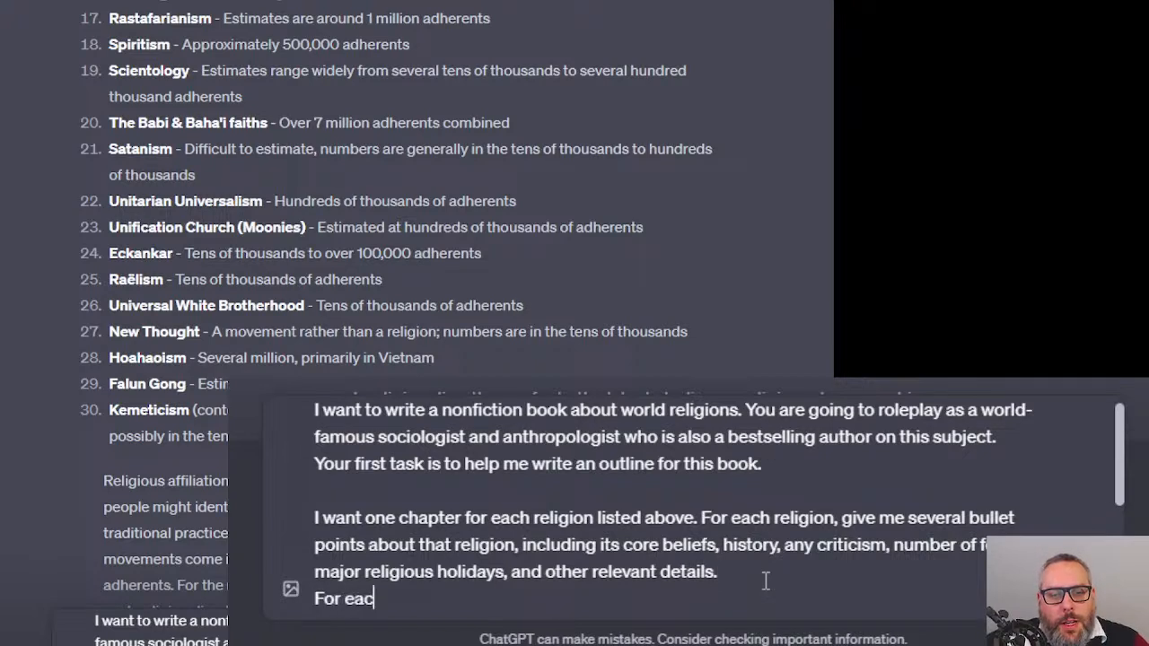
text(h religion, also )
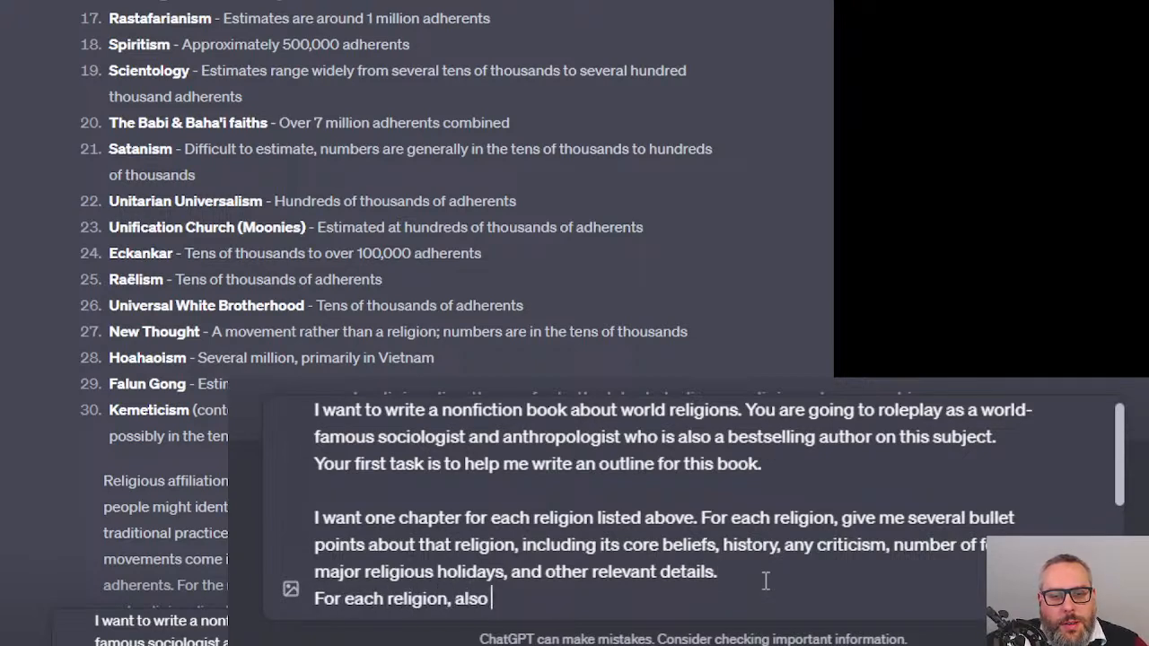
text(include a list of common)
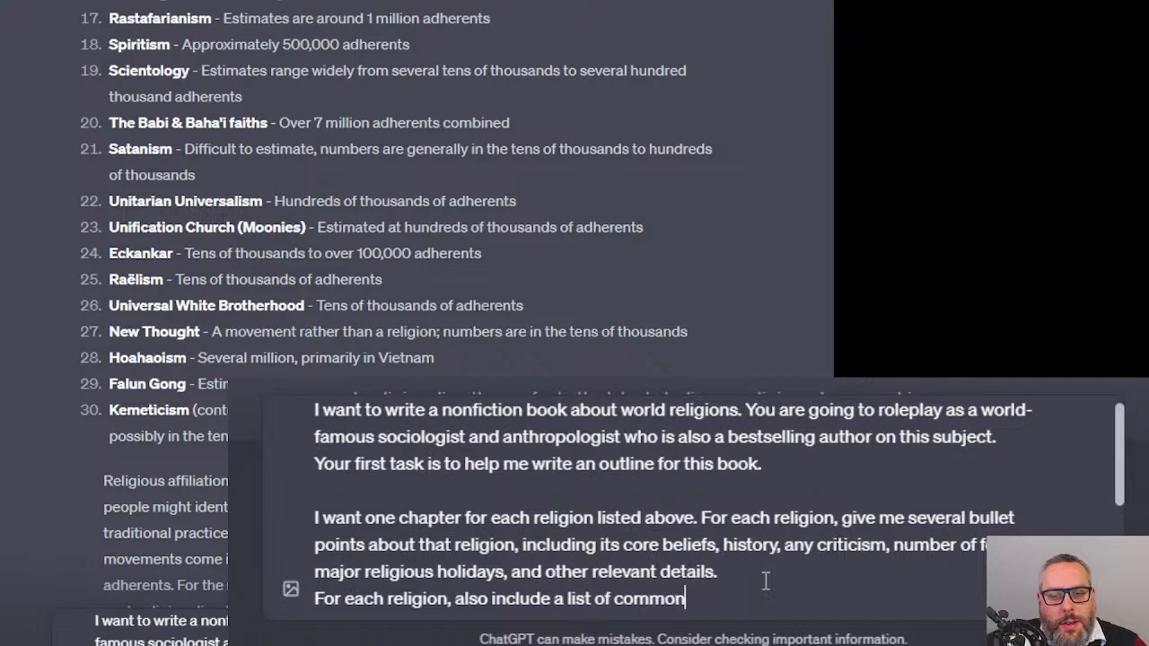
text( sects, denom)
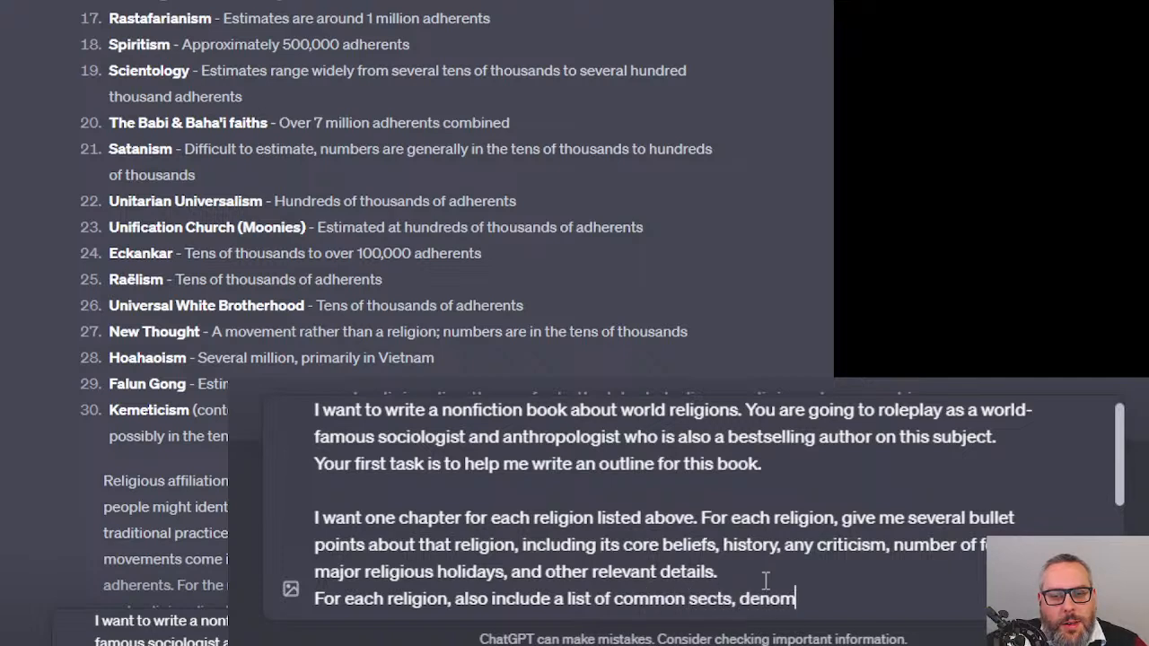
key(BackSpace)
key(BackSpace)
key(BackSpace)
key(BackSpace)
key(BackSpace)
text(or de)
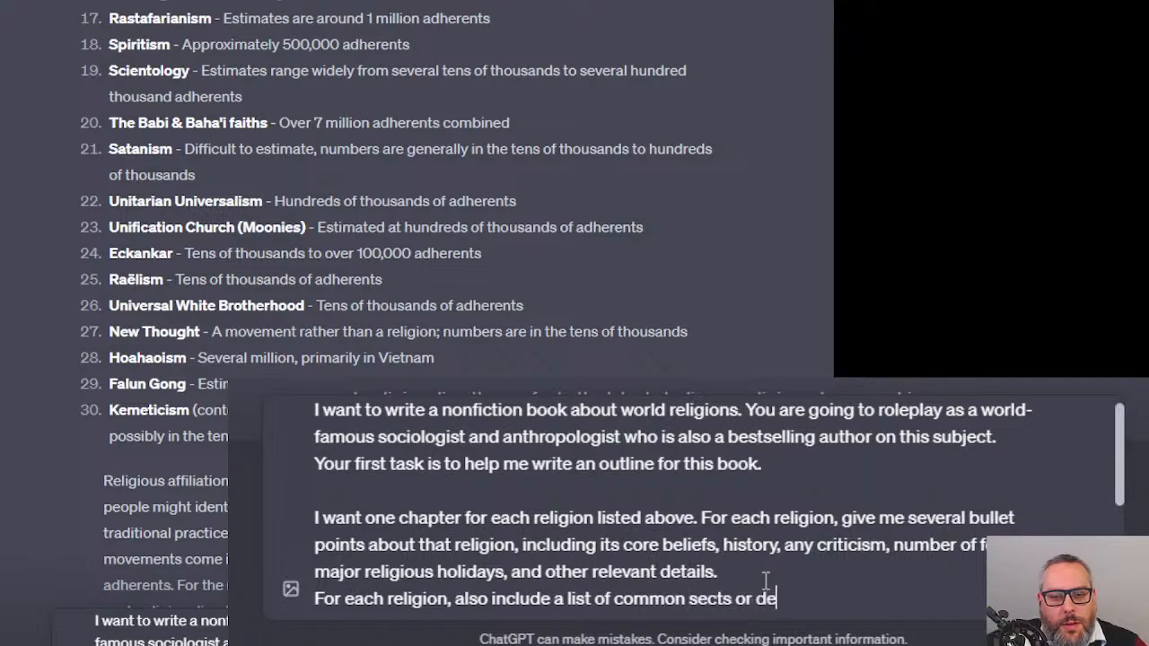
text(nominations. For )
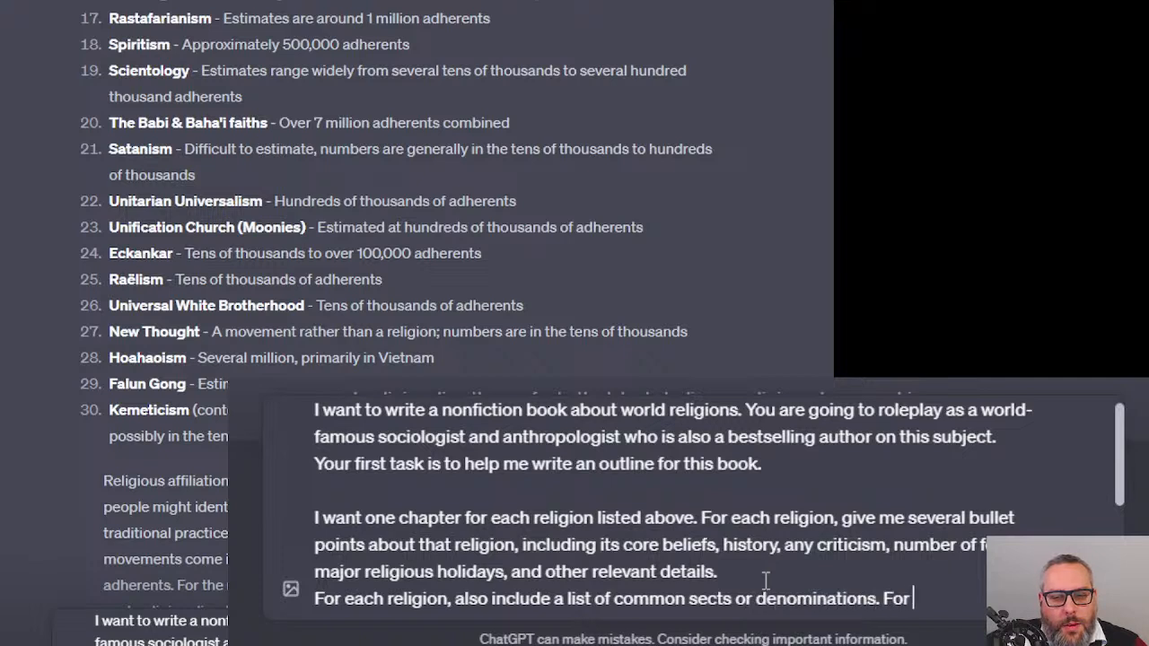
Continue the denominations request with "example, for Christianity, include what differentiates Catholicism, Orthodoxy, various Protestant"
text(example,)
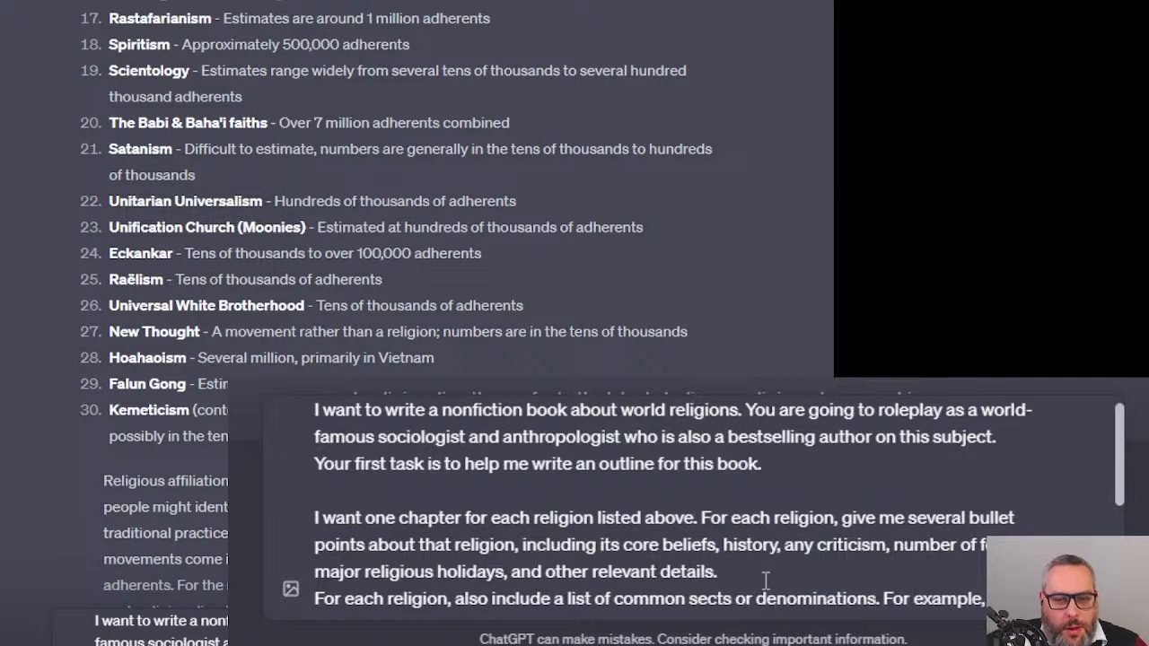
text( Christianity,)
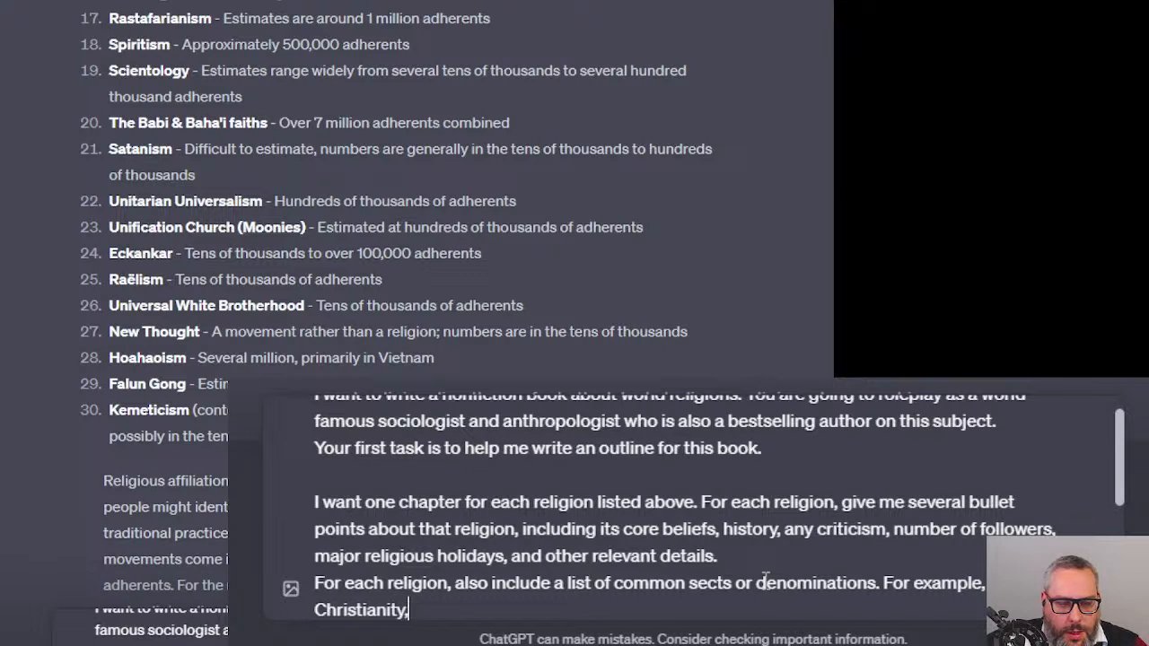
text( include )
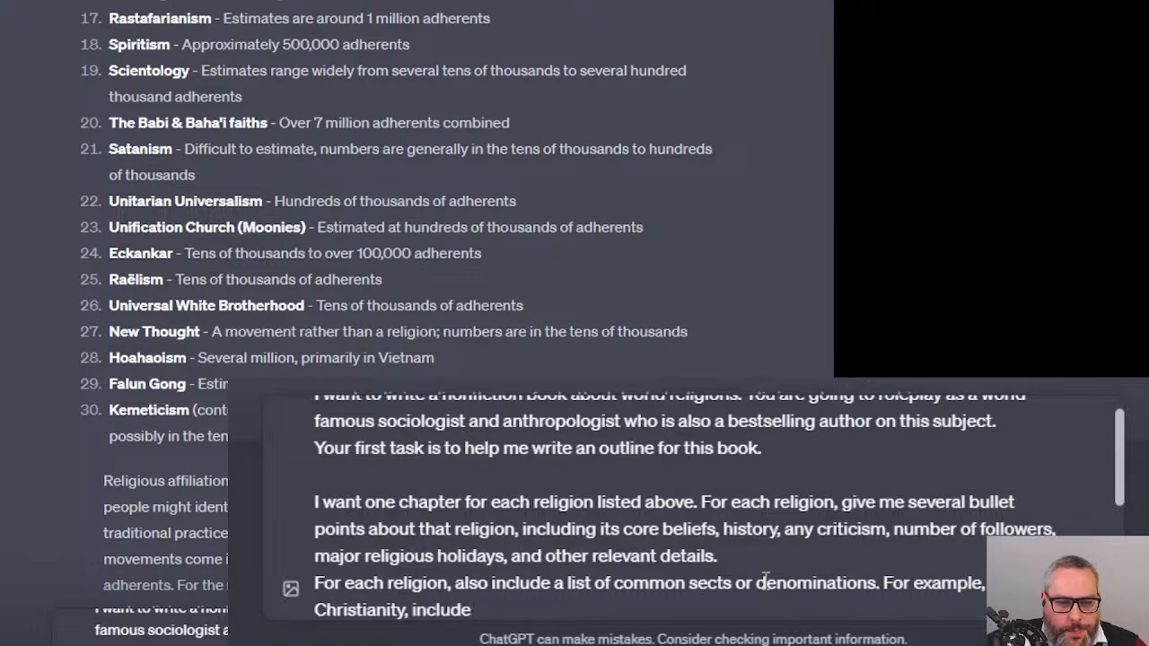
text(what differentiat)
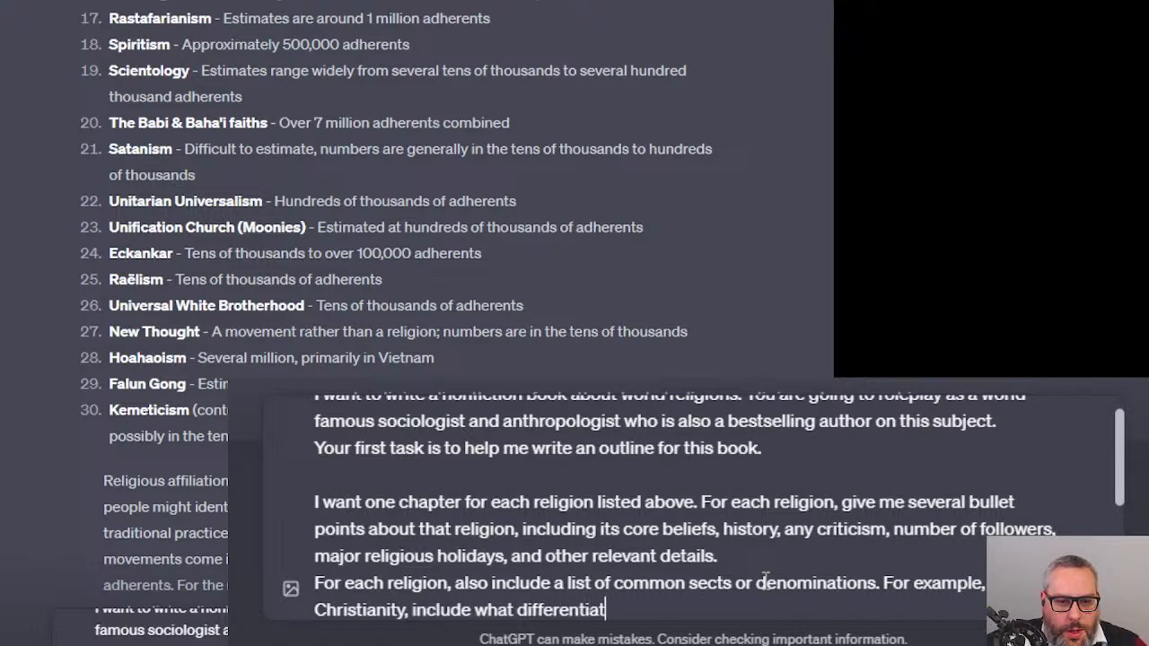
text(es Cathol)
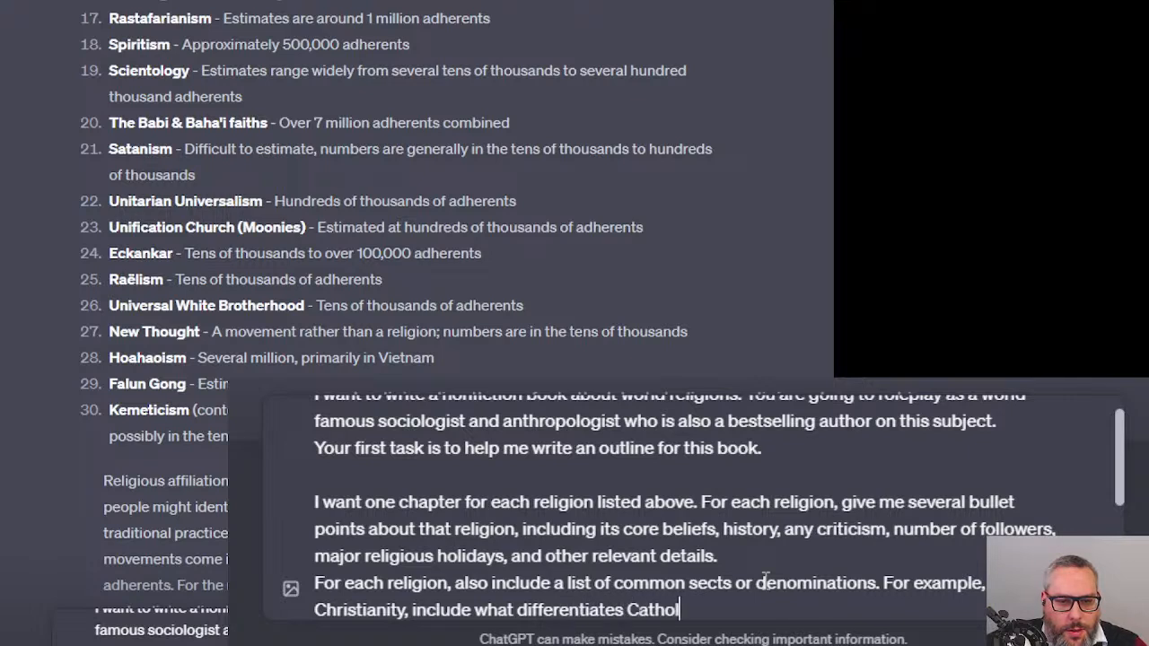
text(icism, Orthod)
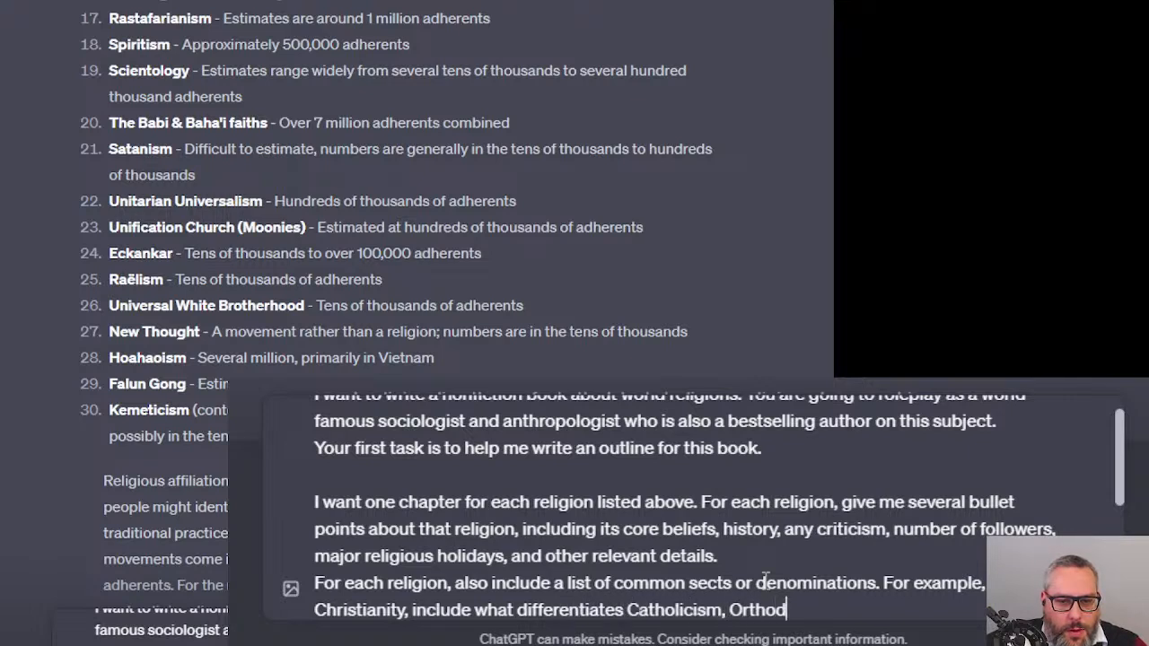
text(oxy, various P)
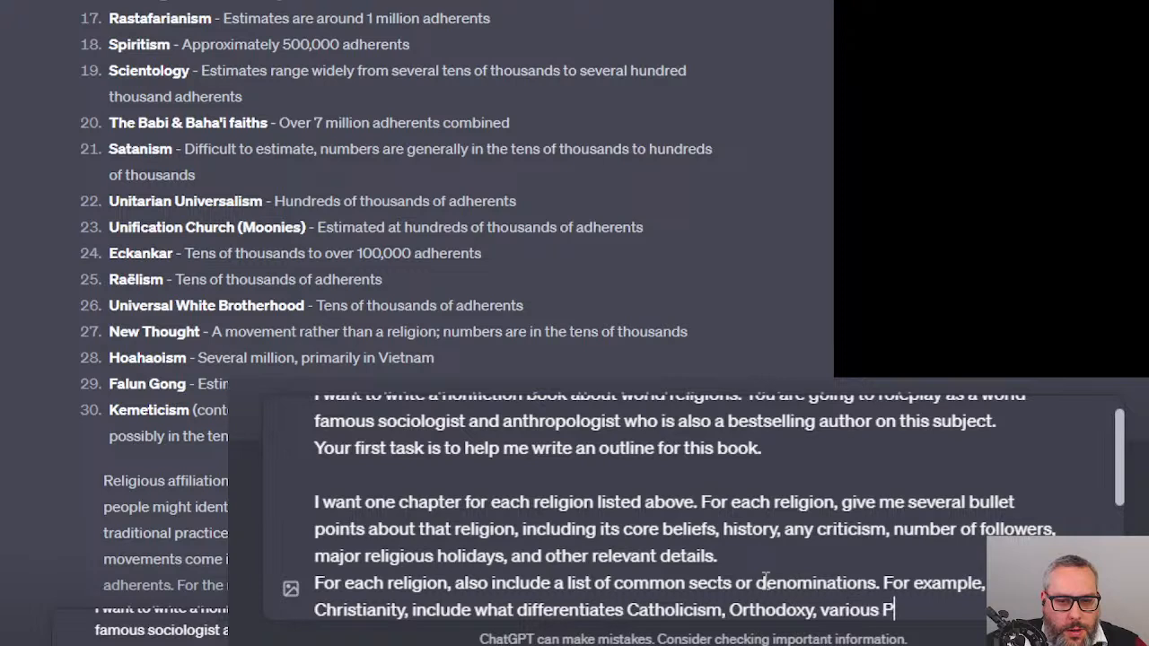
text(rotestant de)
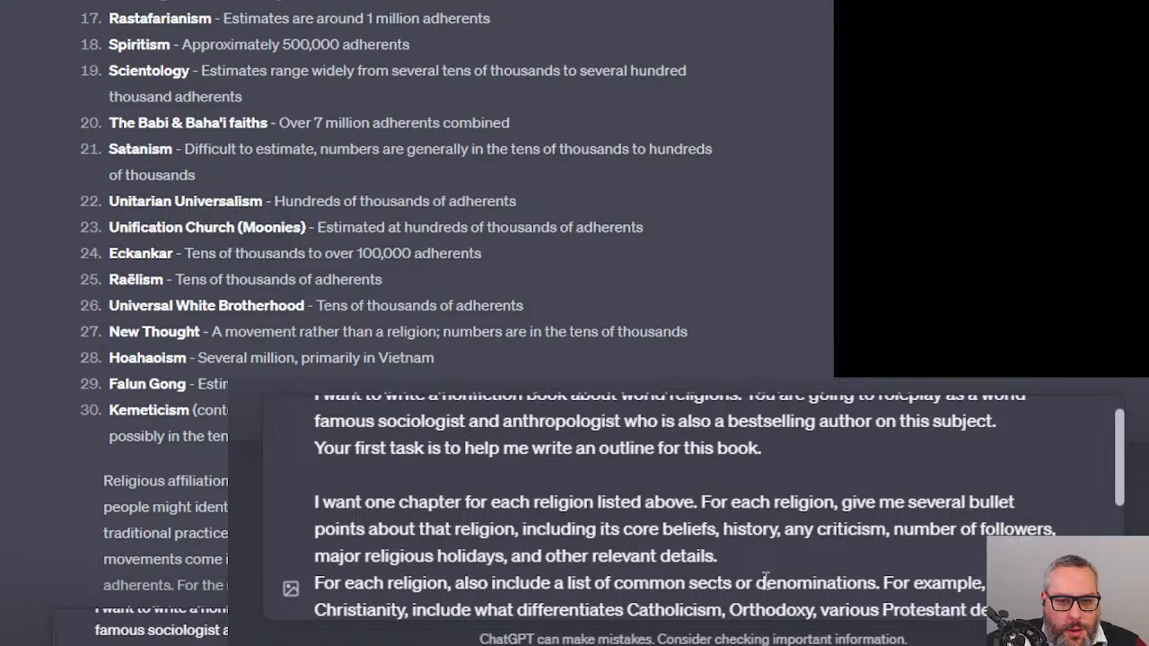
Finish the Christianity example with "denominations." and add the Islam example "For islam include sufi, shia, etc."
text(nominations. For isla)
text(m li)
text( include suf)
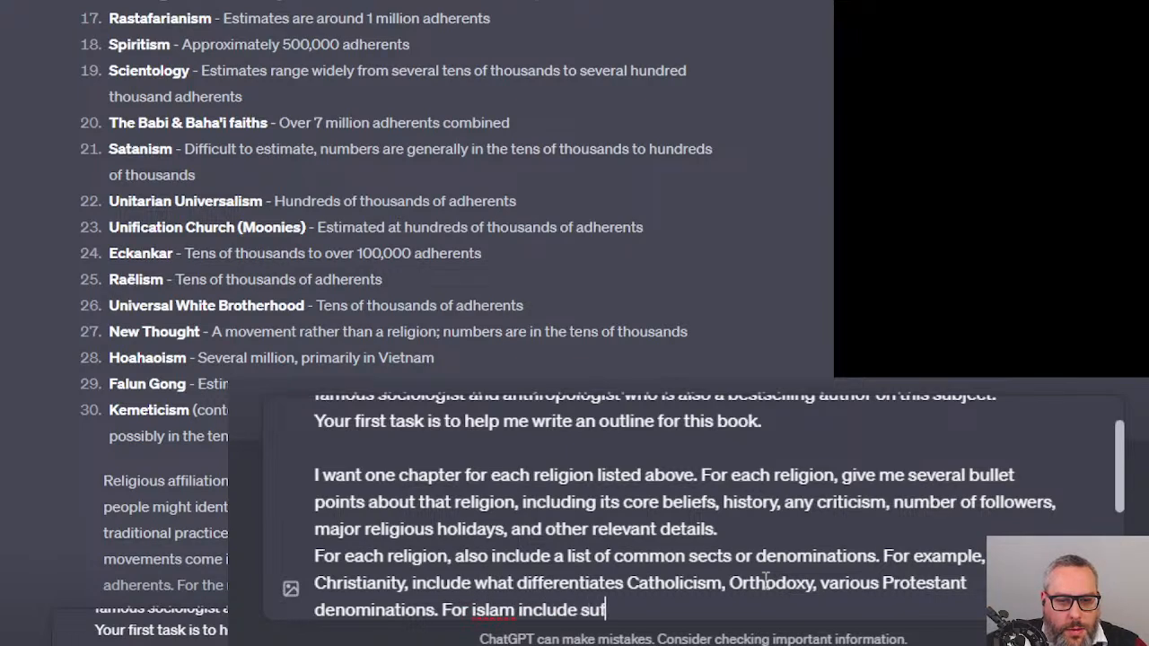
text(i, shia,  et)
key(BackSpace)
key(BackSpace)
key(BackSpace)
text(et)
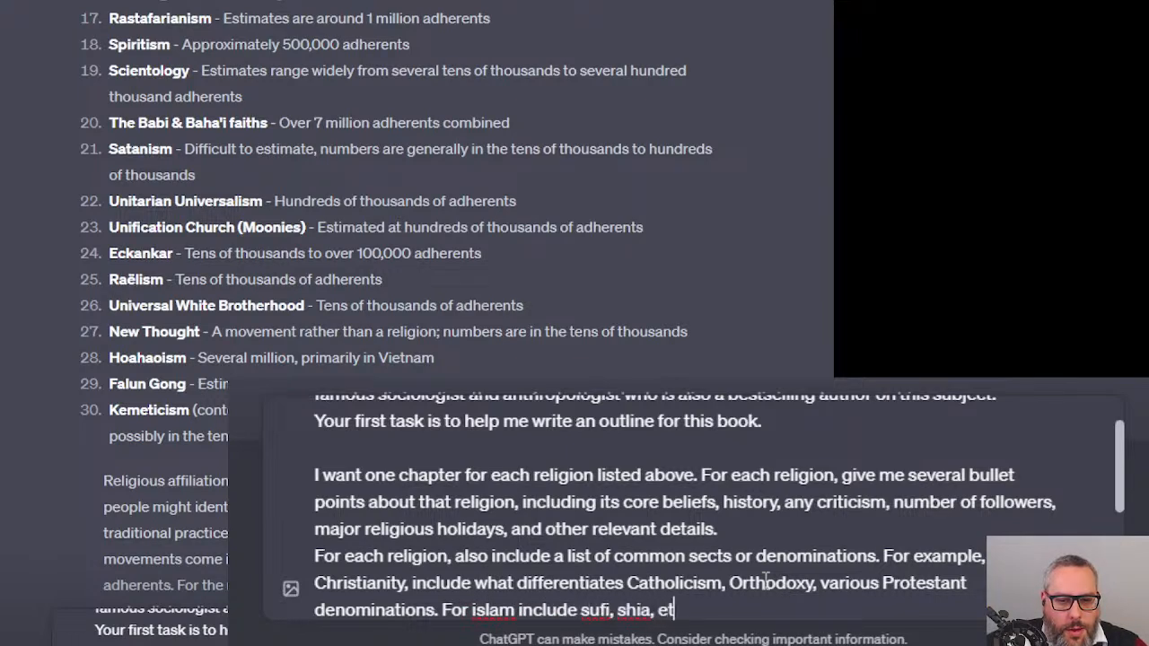
Add the Buddhism example "For Buddhism include Theravada, zen, etc.", with Theravada spelled correctly and capitalized
text(c. For Buddhism in)
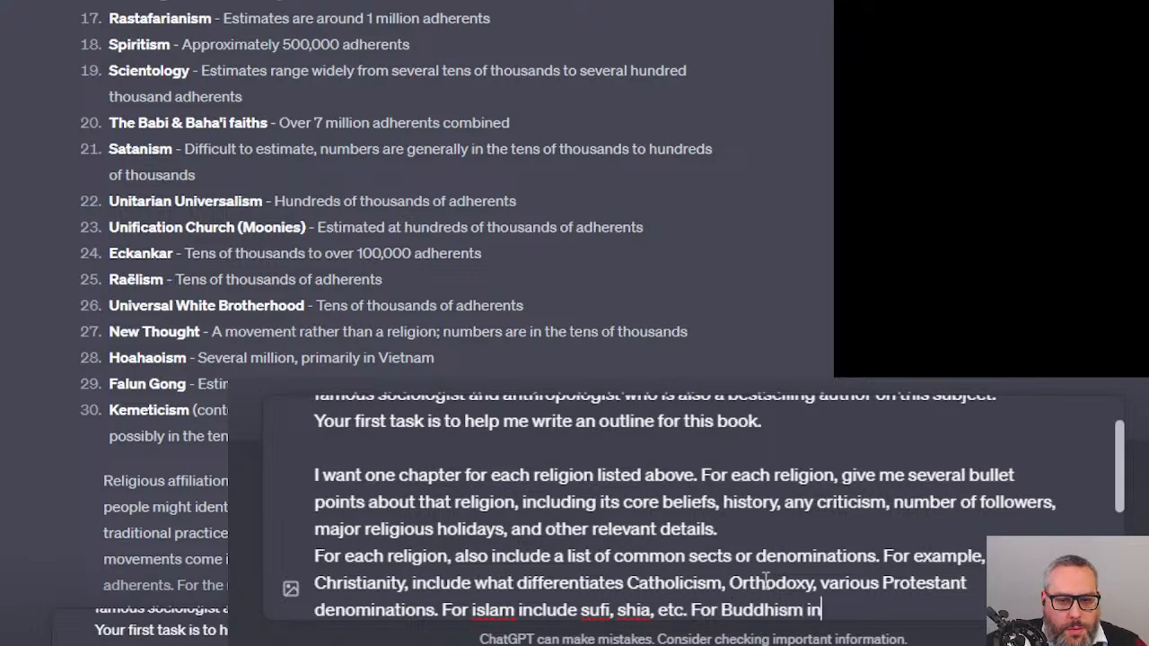
text(clude thera)
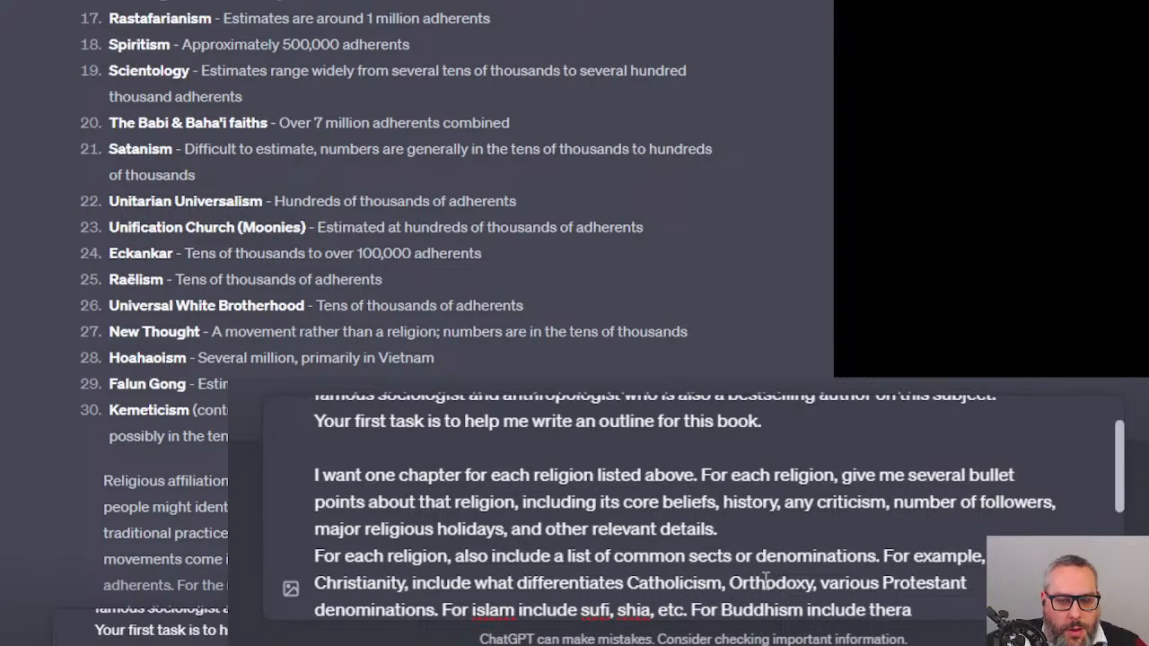
text(veda)
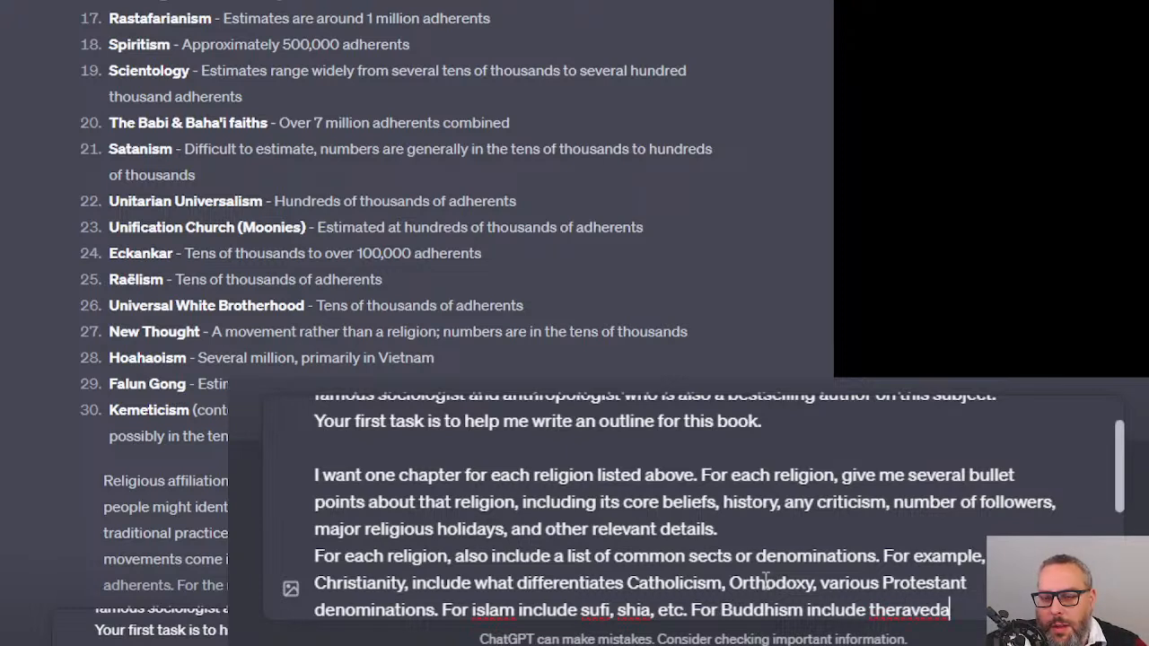
double_click(898, 613)
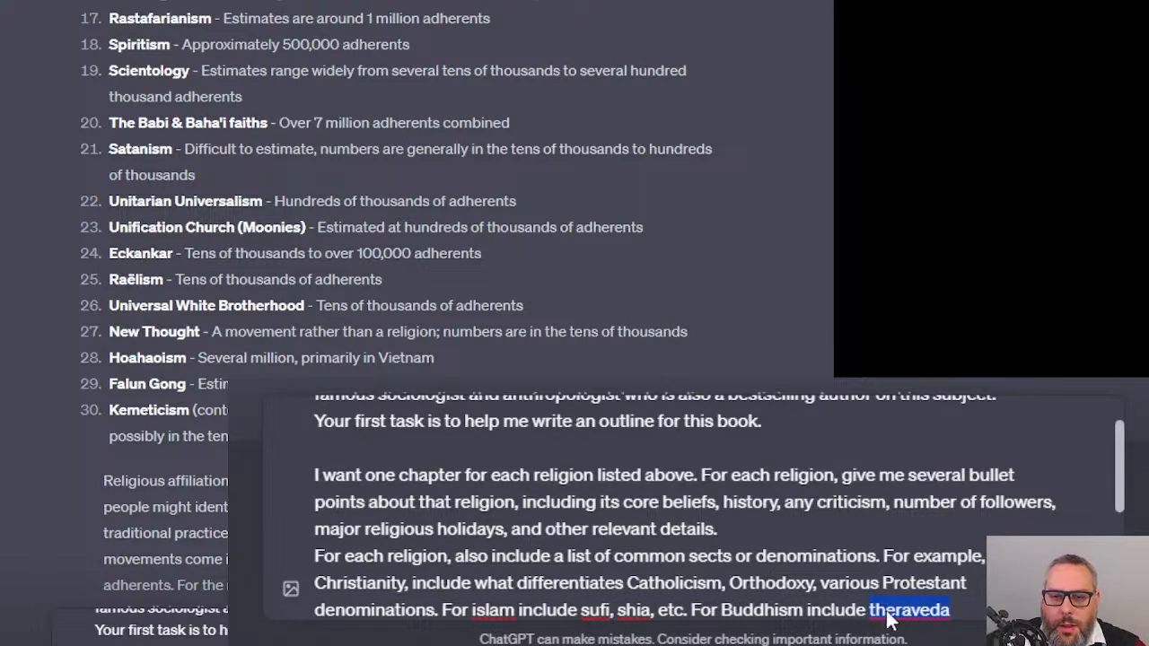
text(Theravada)
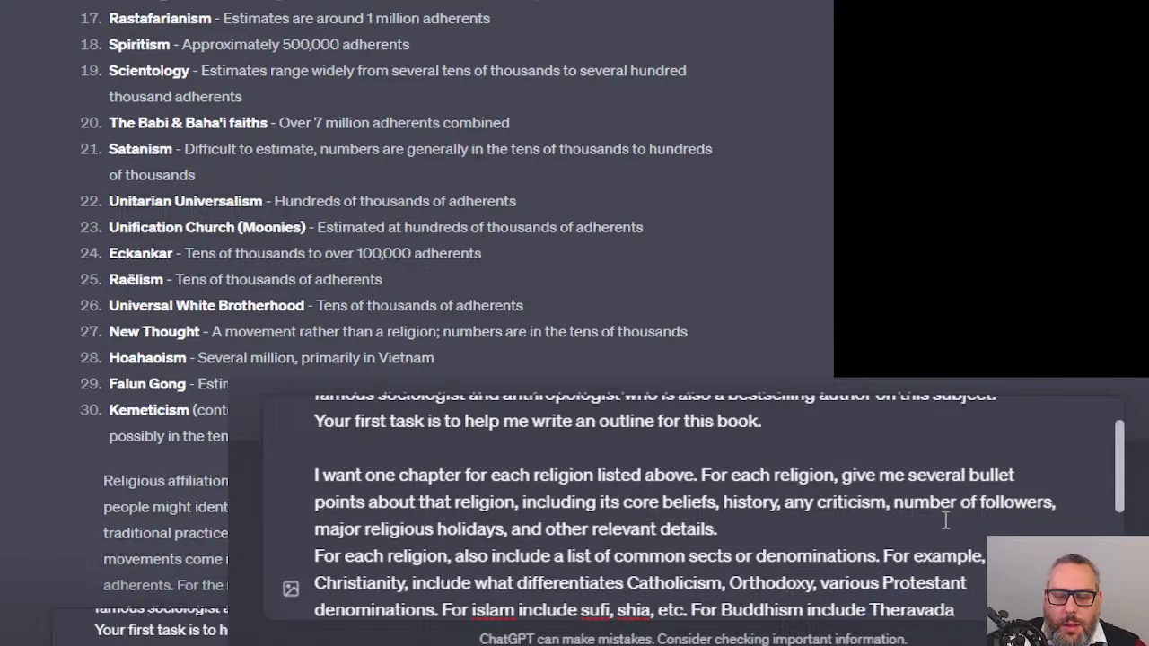
text(, zer)
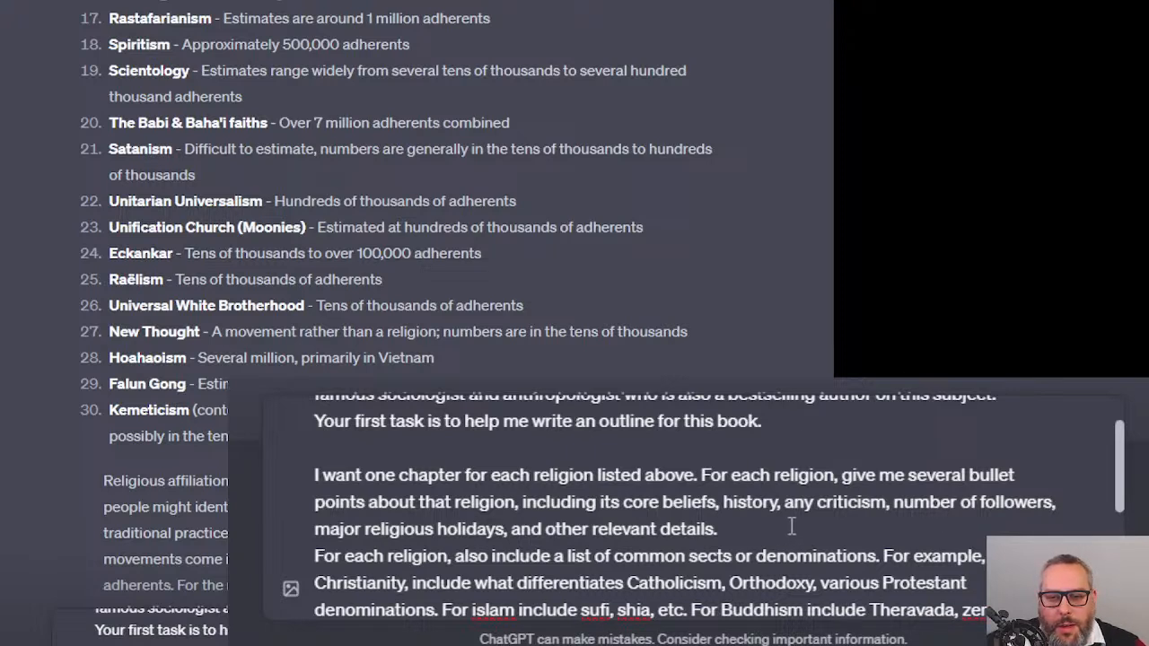
Review the whole draft prompt, from the roleplay instructions through the chapter, grouping, comparison and additional section requests
scroll(768, 528, up, 2)
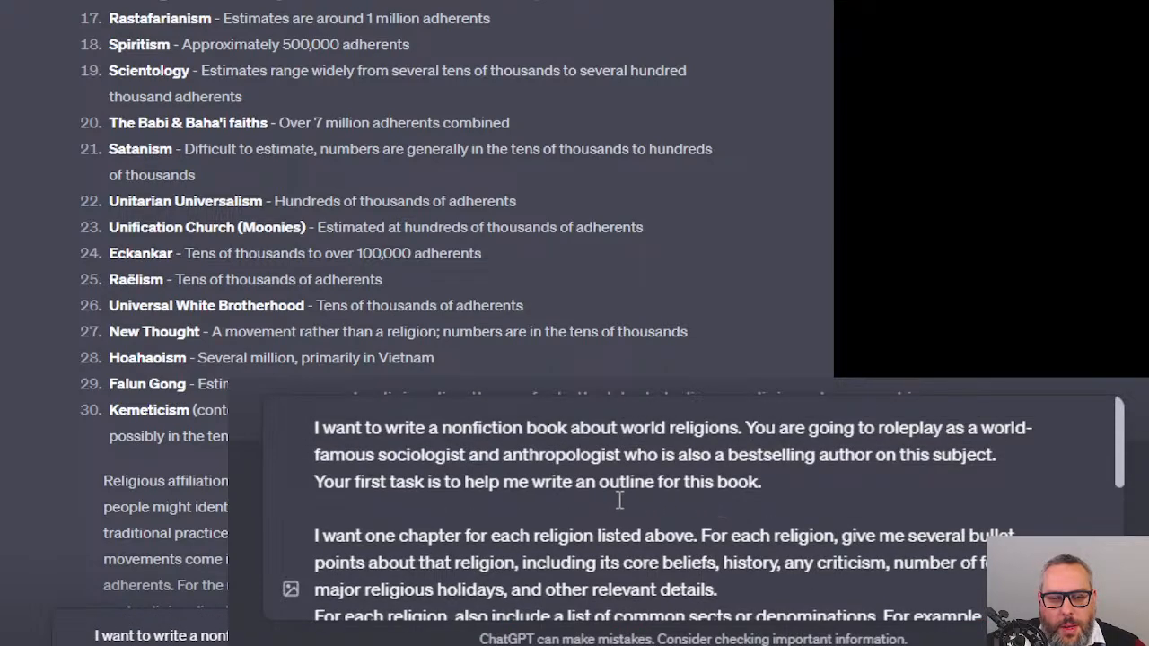
scroll(580, 503, down, 5)
scroll(586, 493, up, 5)
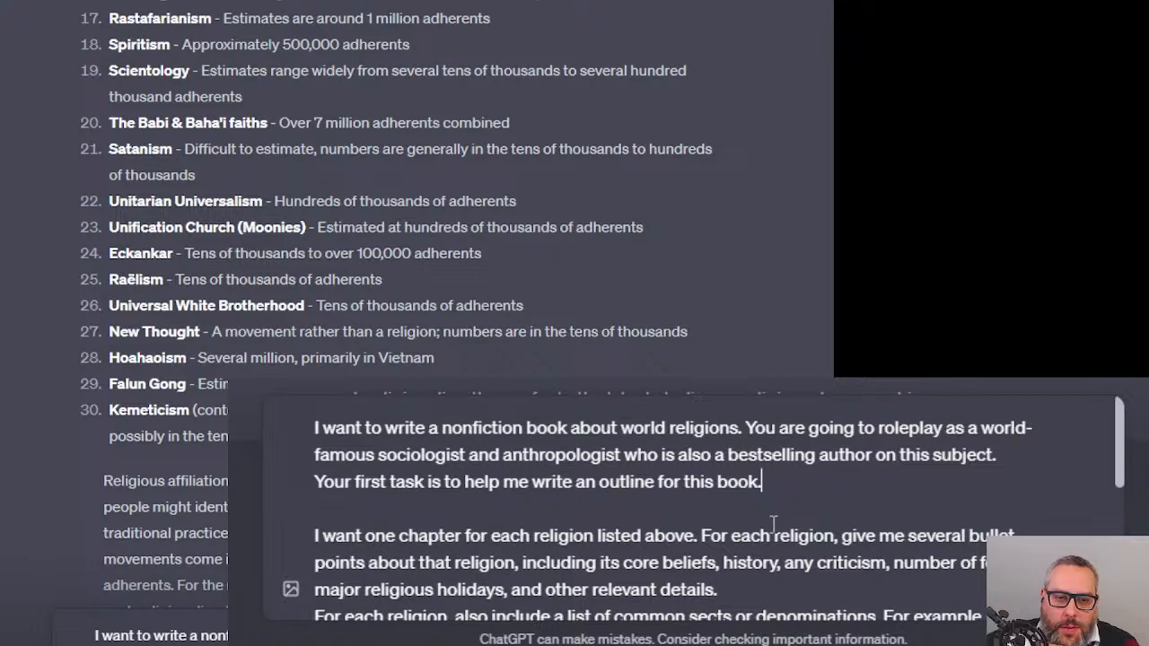
scroll(772, 528, down, 1)
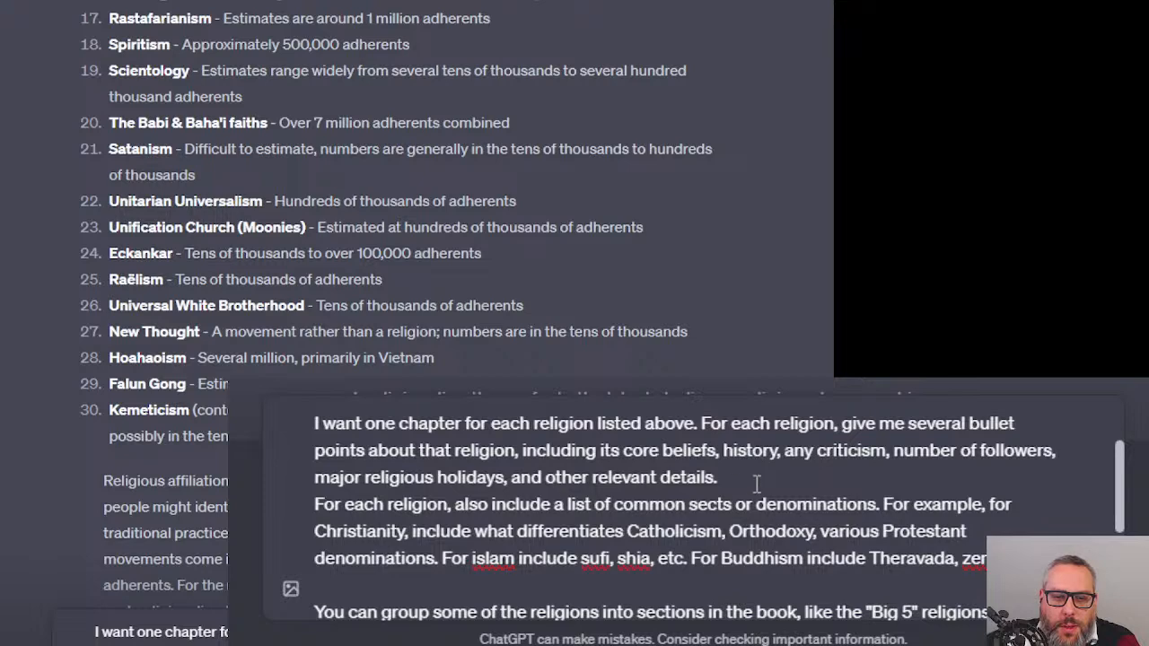
scroll(756, 485, down, 2)
scroll(685, 503, up, 2)
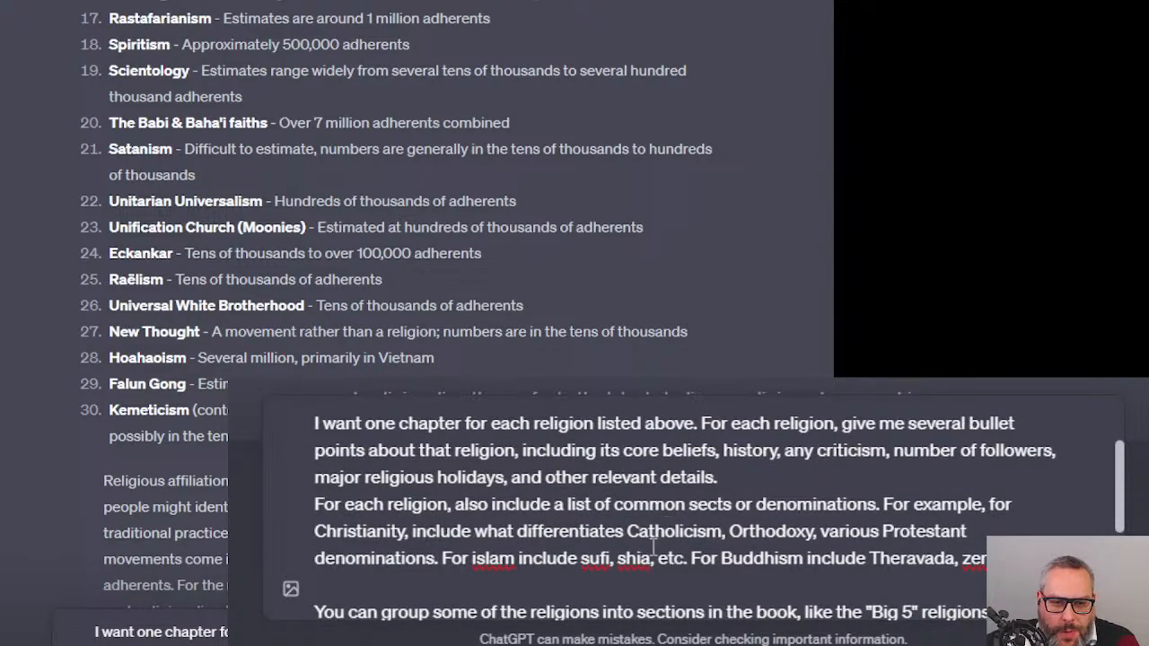
scroll(662, 547, down, 3)
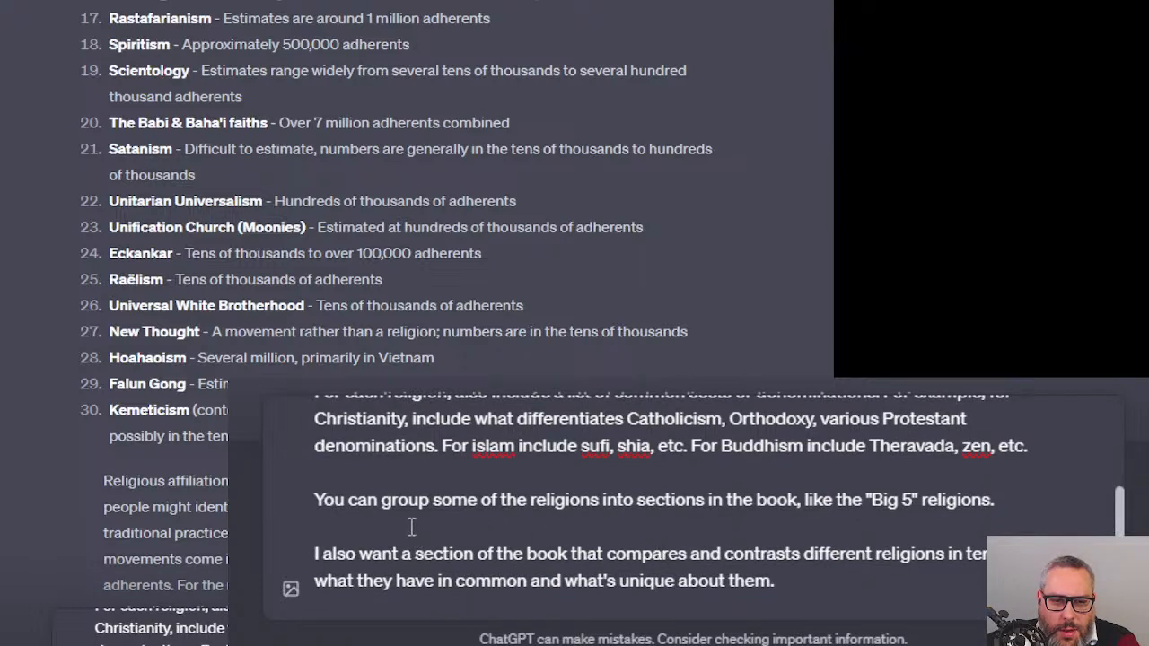
drag(410, 512, 376, 520)
scroll(377, 529, down, 2)
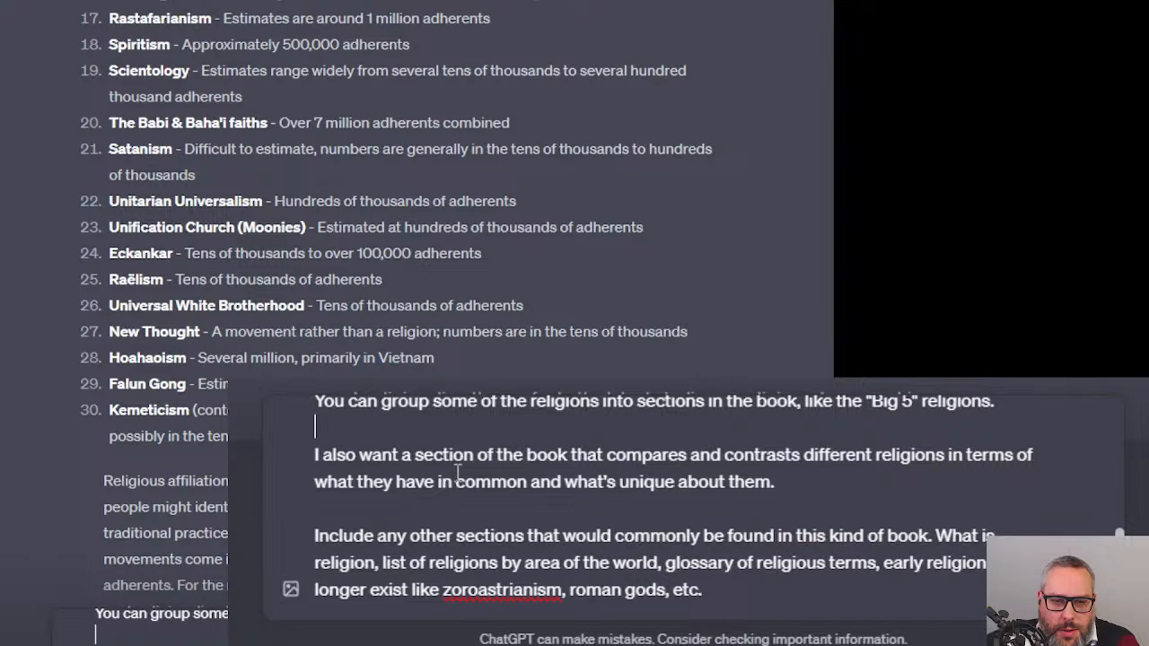
mouse_move(774, 482)
mouse_down()
mouse_move(787, 455)
mouse_move(795, 480)
mouse_up()
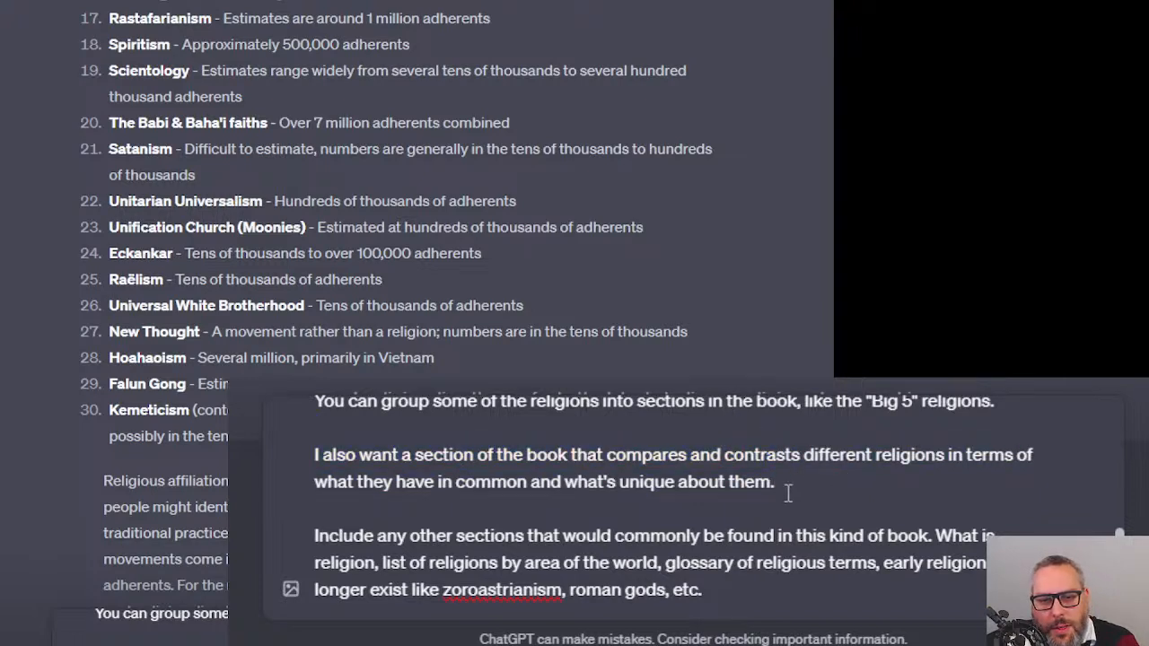
drag(766, 595, 697, 558)
click(560, 521)
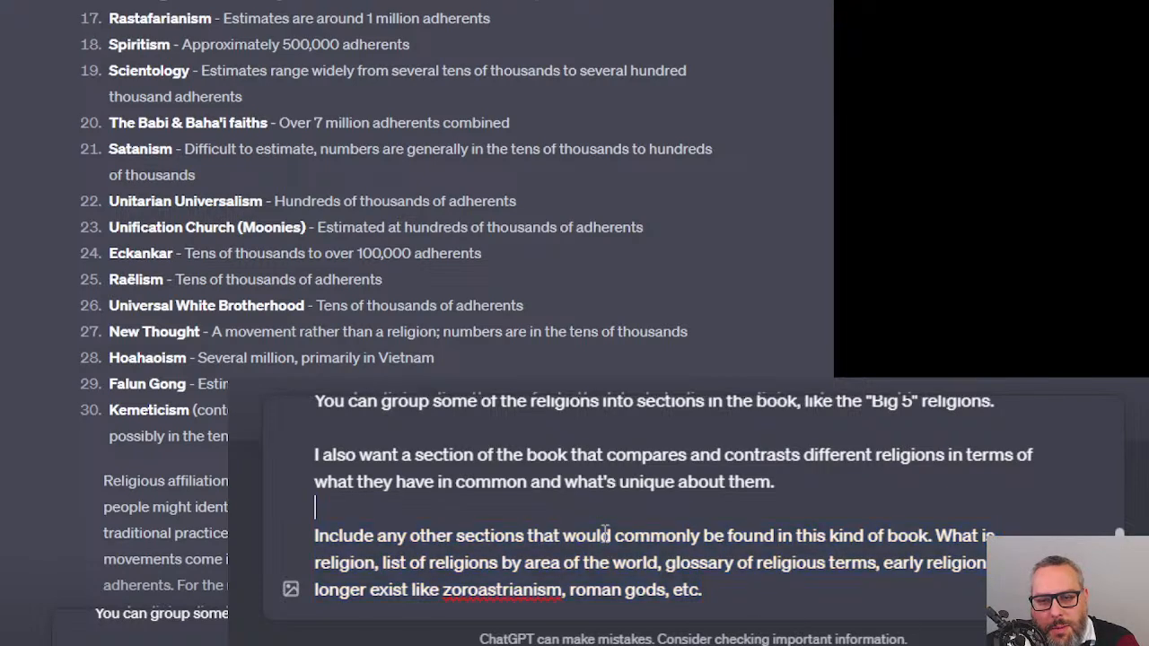
Submit the finished book outline prompt to generate the outline
click(858, 584)
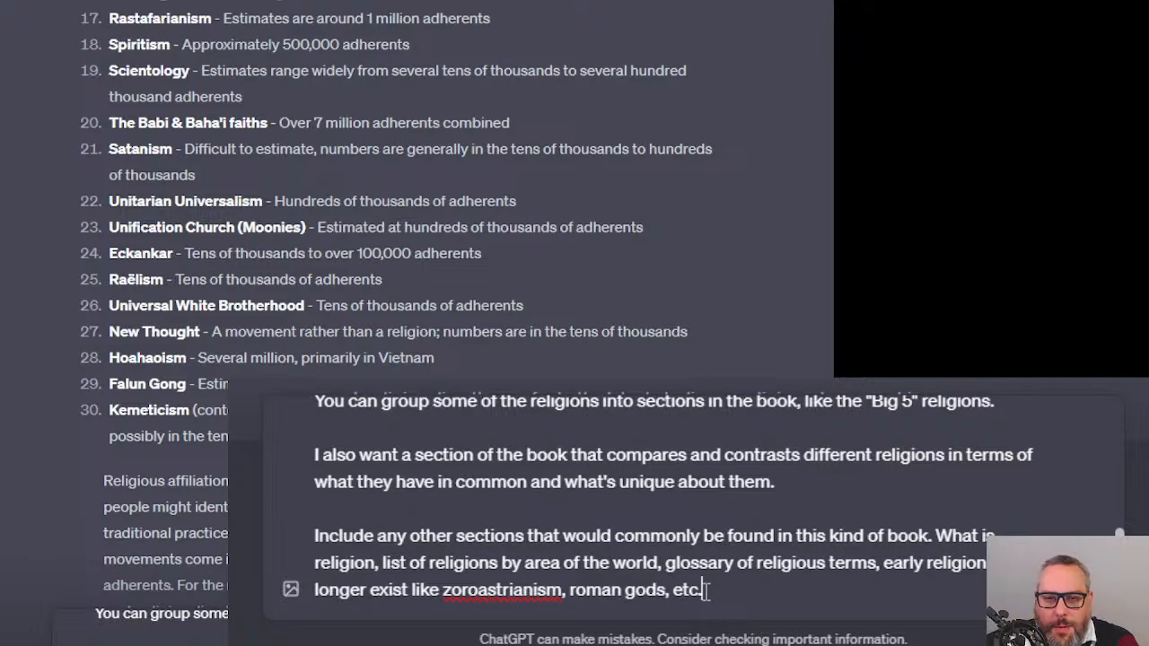
key(Return)
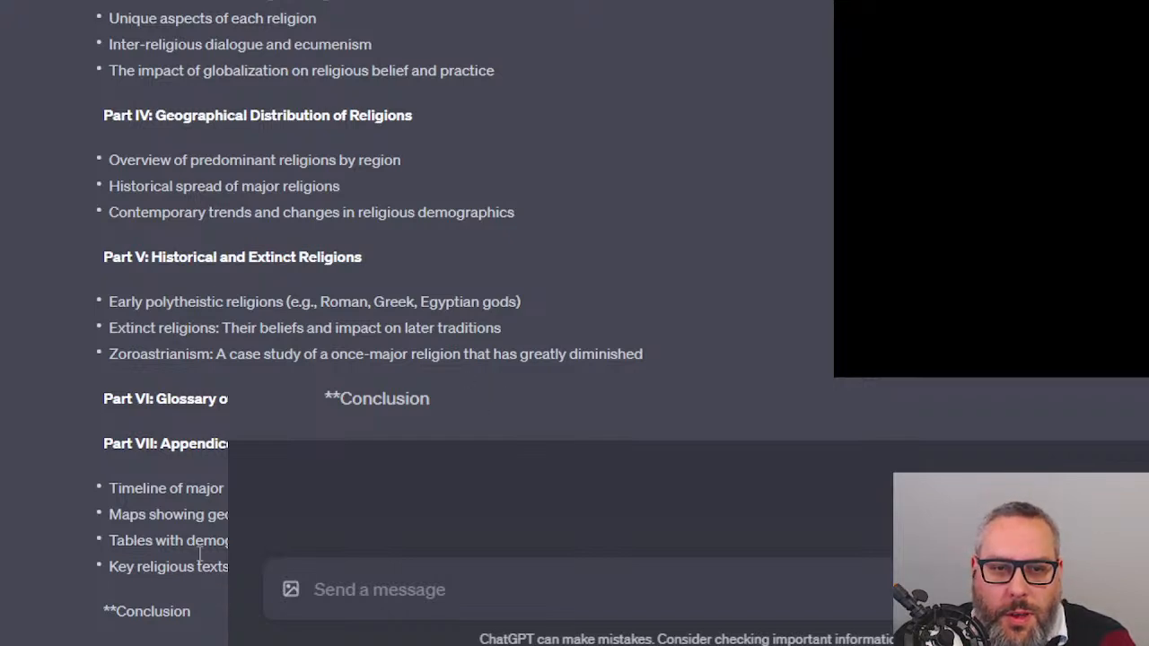
Look back over the generated outline, selecting its text from the end up to the Introduction heading
drag(106, 486, 93, 312)
click(523, 404)
scroll(206, 475, up, 15)
scroll(189, 425, up, 3)
scroll(189, 425, down, 2)
key(alt+Tab)
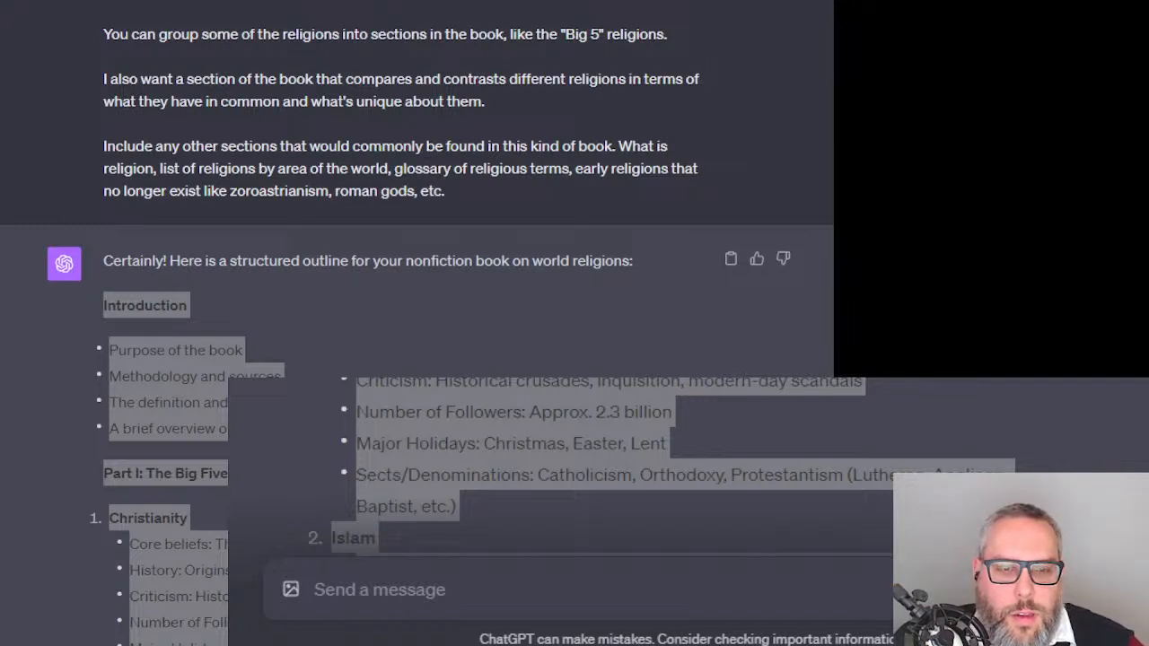
key(alt+Tab)
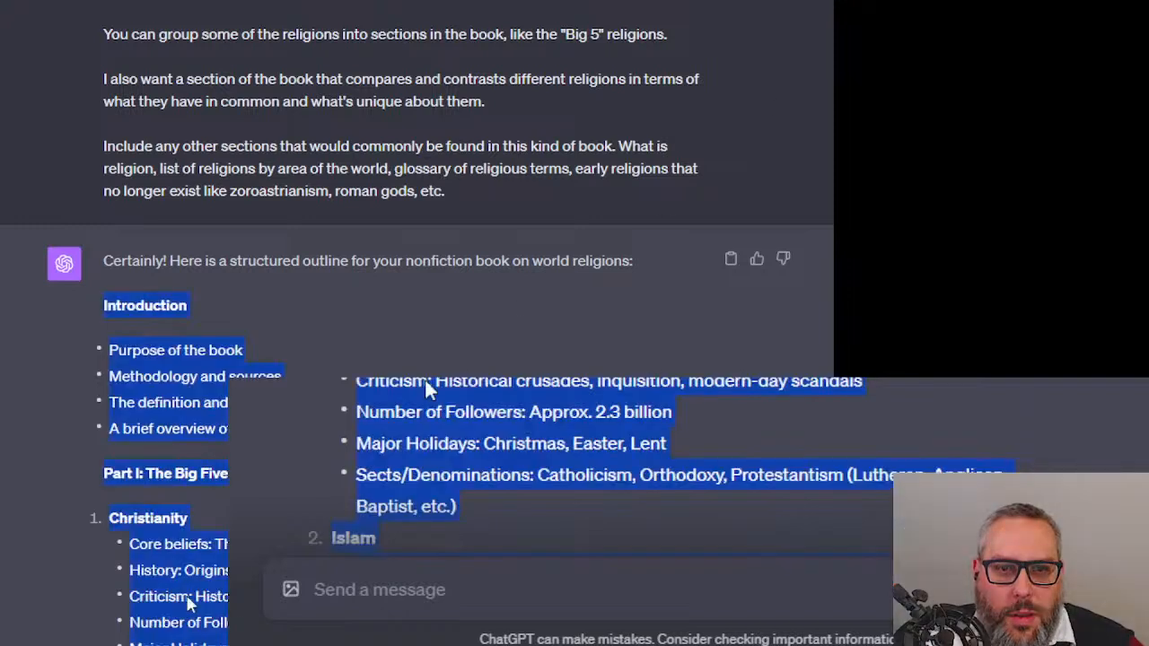
Begin a new message with "Let's start writing the introduction. In 2,000 words, discuss the purpose of"
click(367, 595)
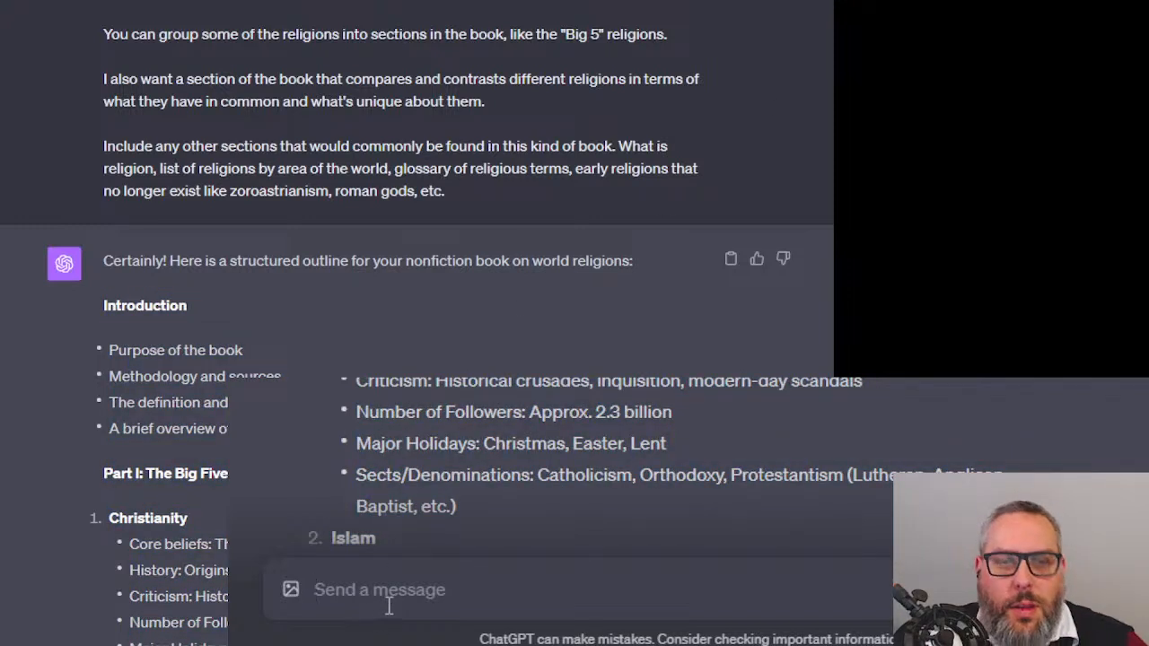
text(Let's start writing the introduction)
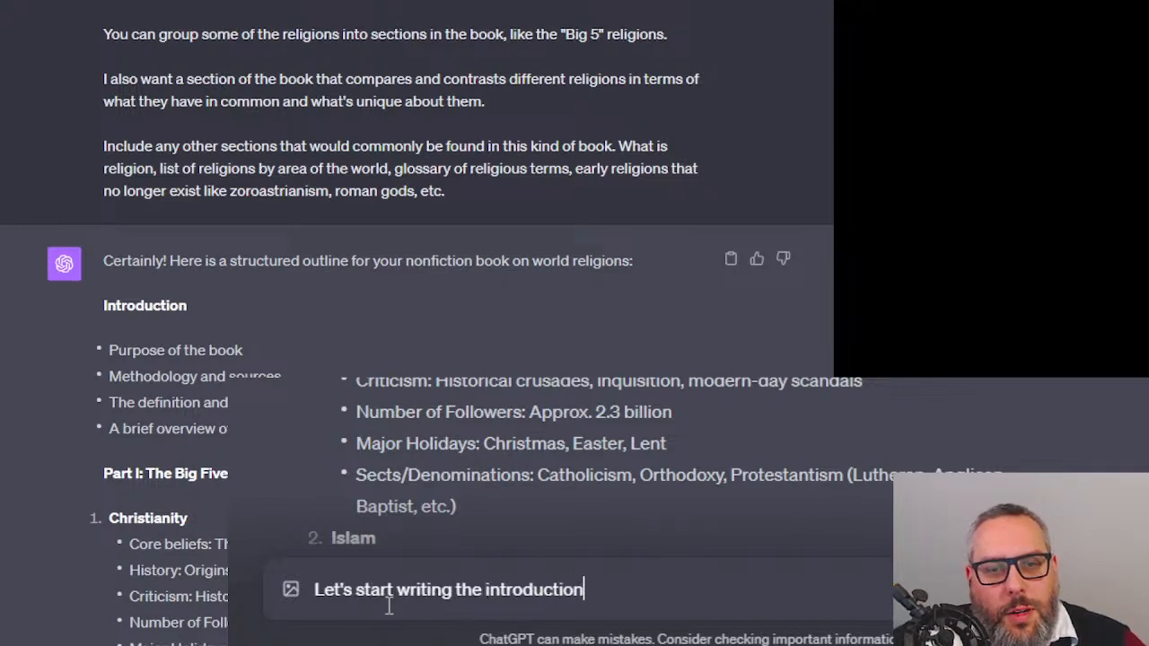
text(. In 2,000 words, discuss the purpose o)
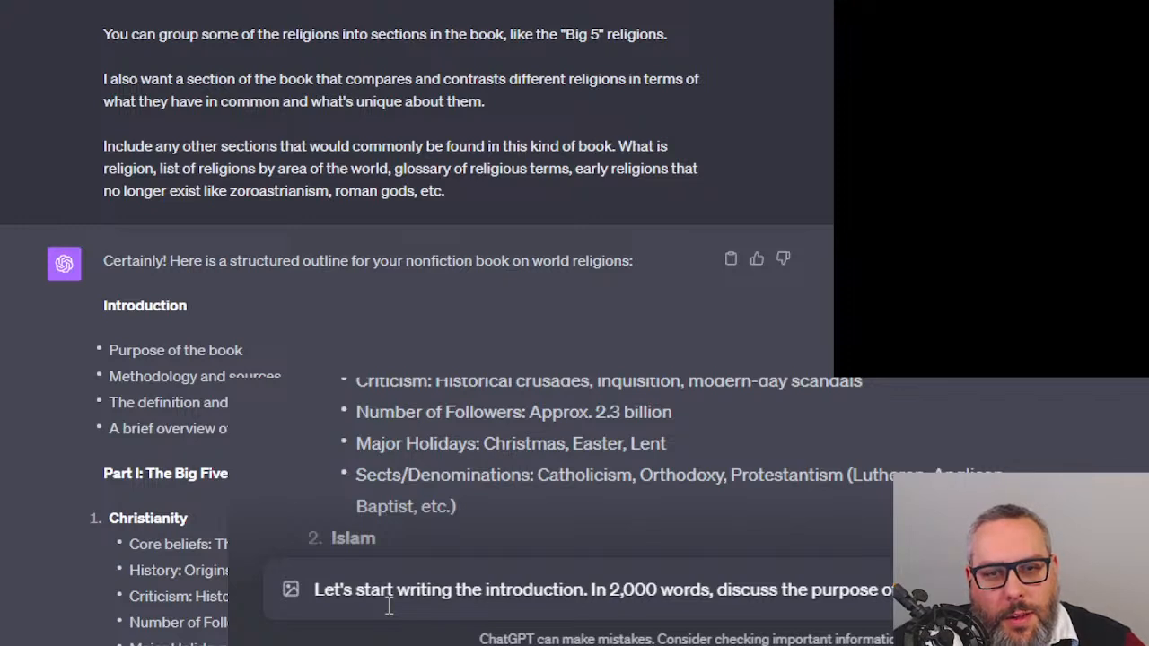
Extend the introduction request with "the definition and role of religion in human society, why it's important, and", ending the sentence with "from it."
text(the definition a)
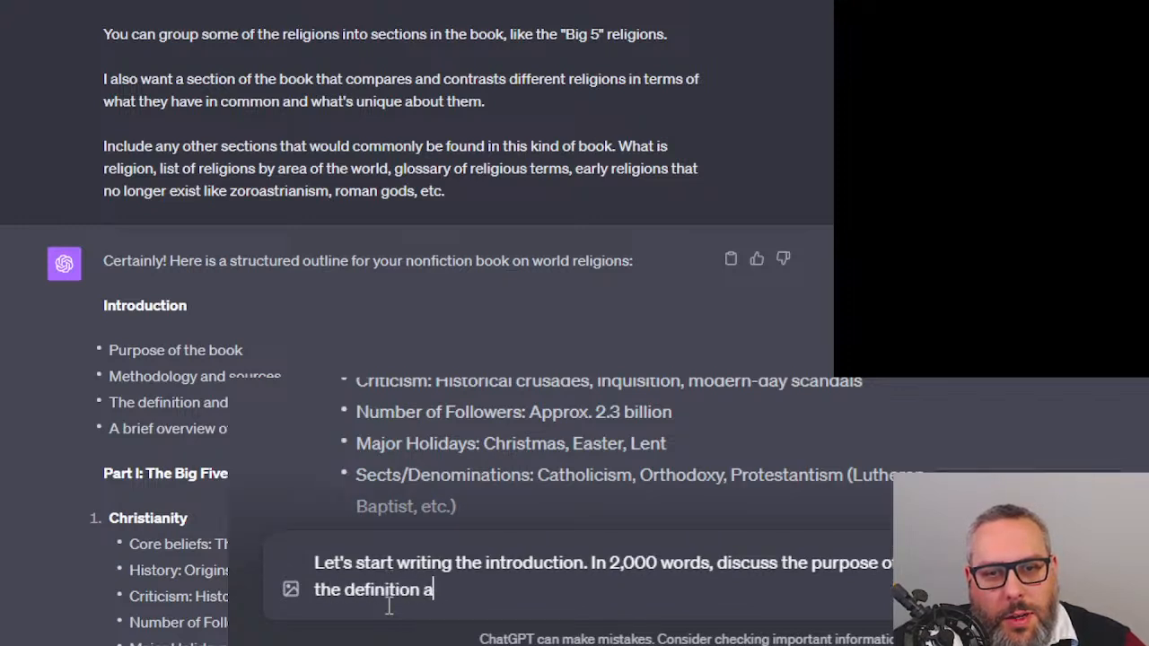
text(nd rele of reliig)
text(gion in human society,)
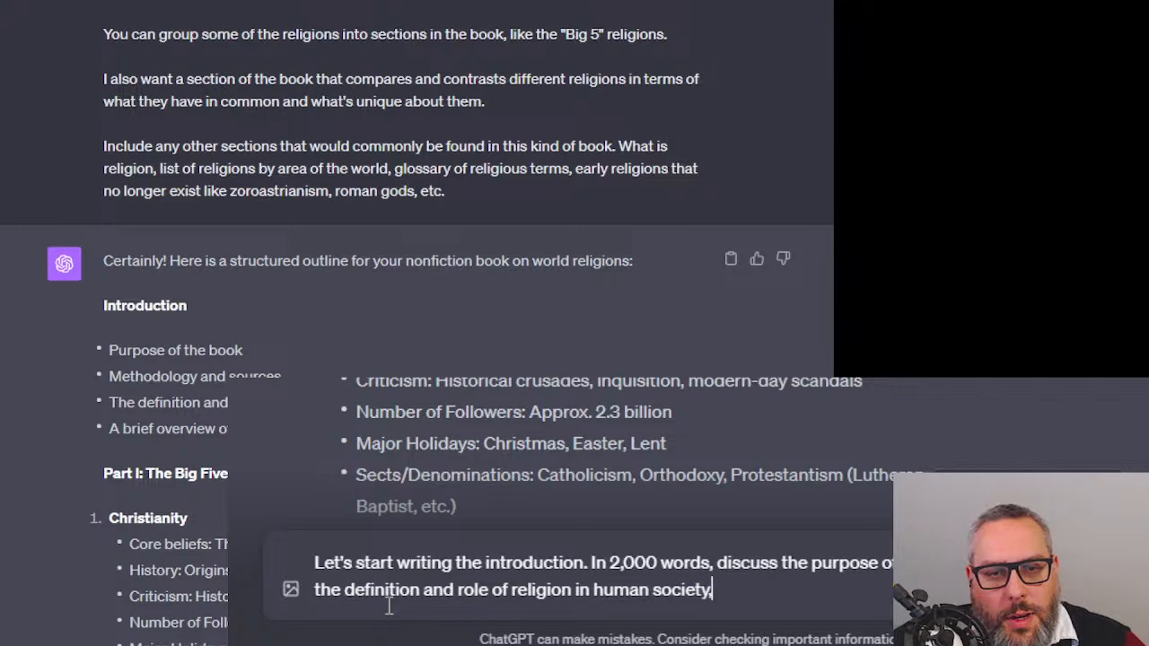
text( why it's important, and)
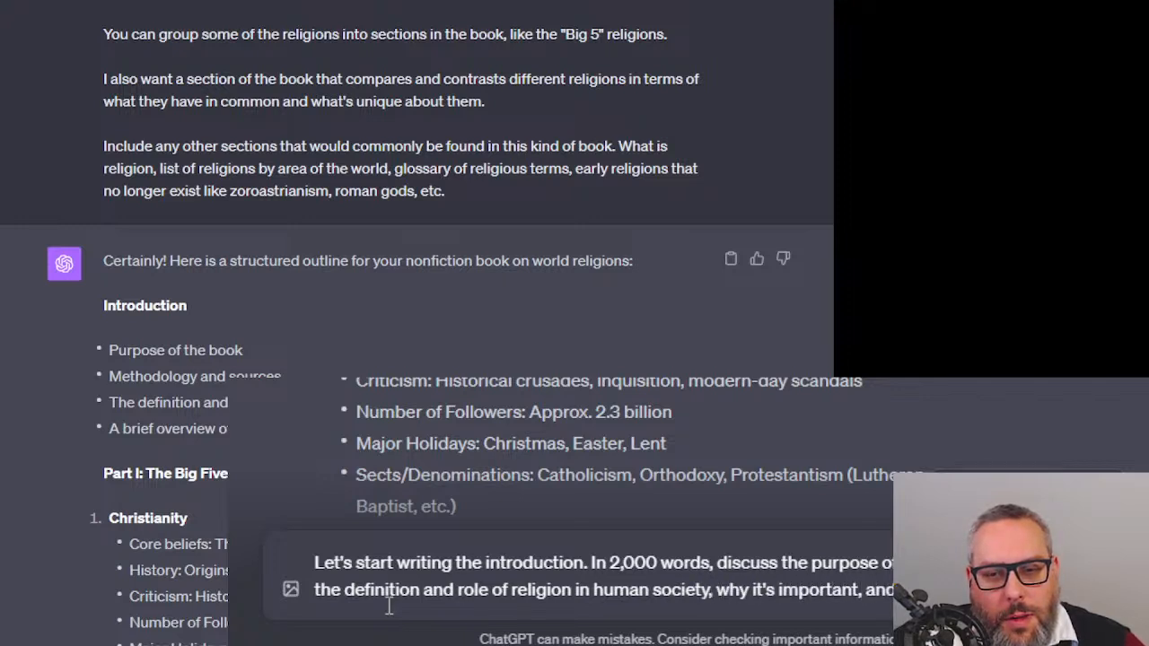
text(from it.)
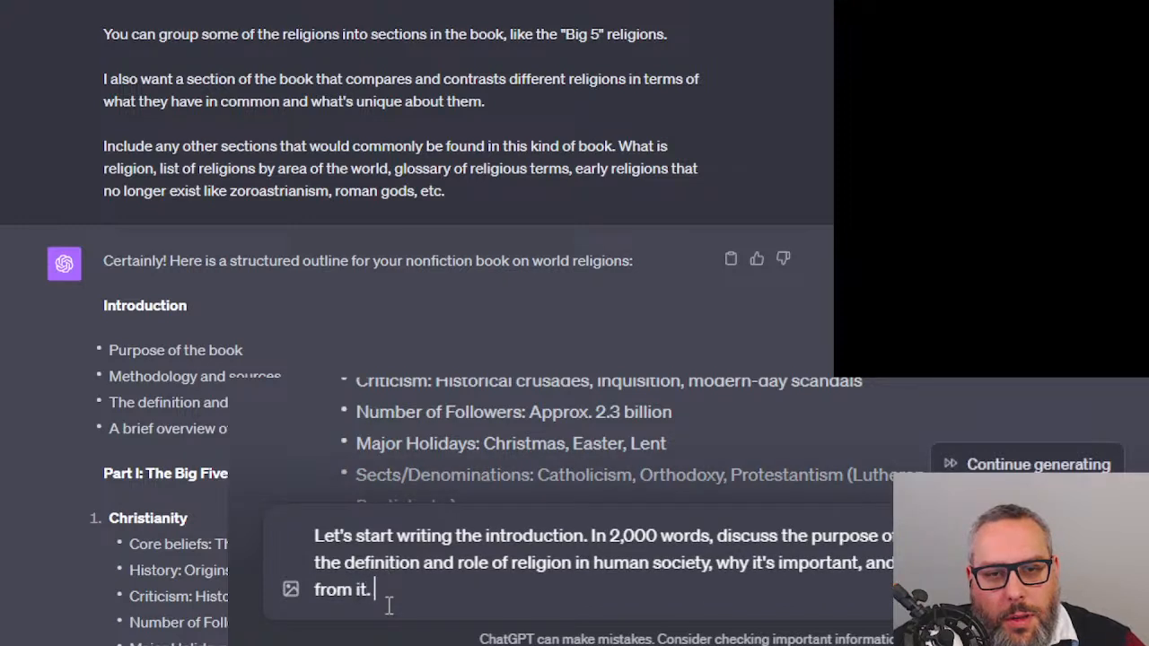
Extend the introduction request with "Also give a brief overview of the historical evolution of religions."
text( Also give a brief overview of)
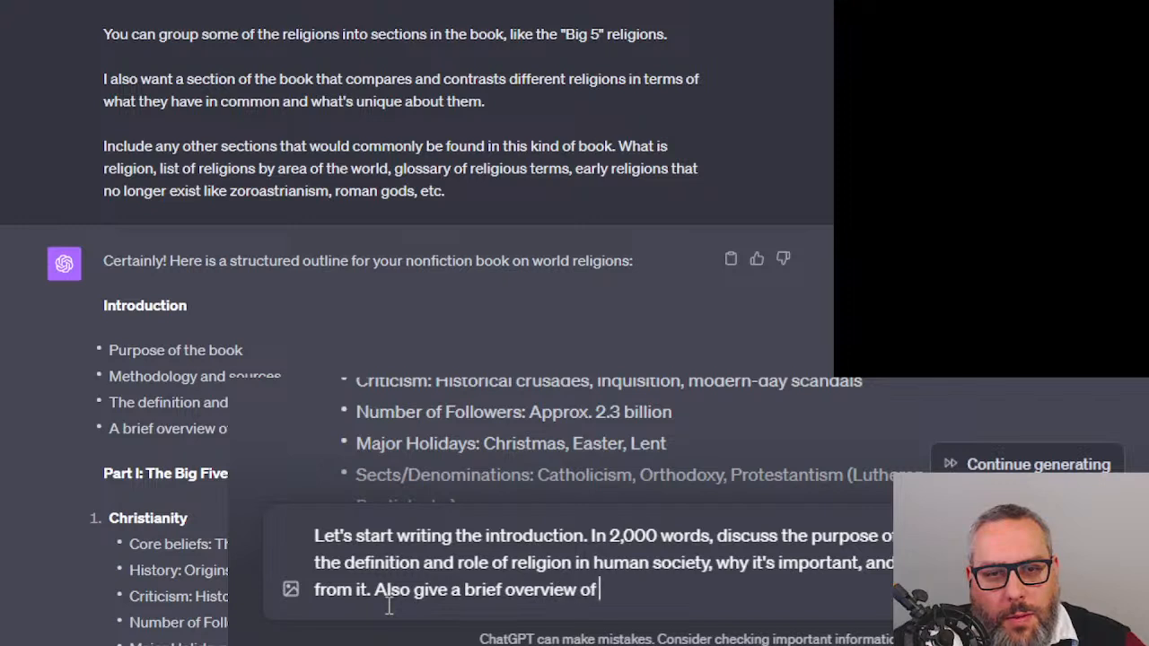
text( the historical)
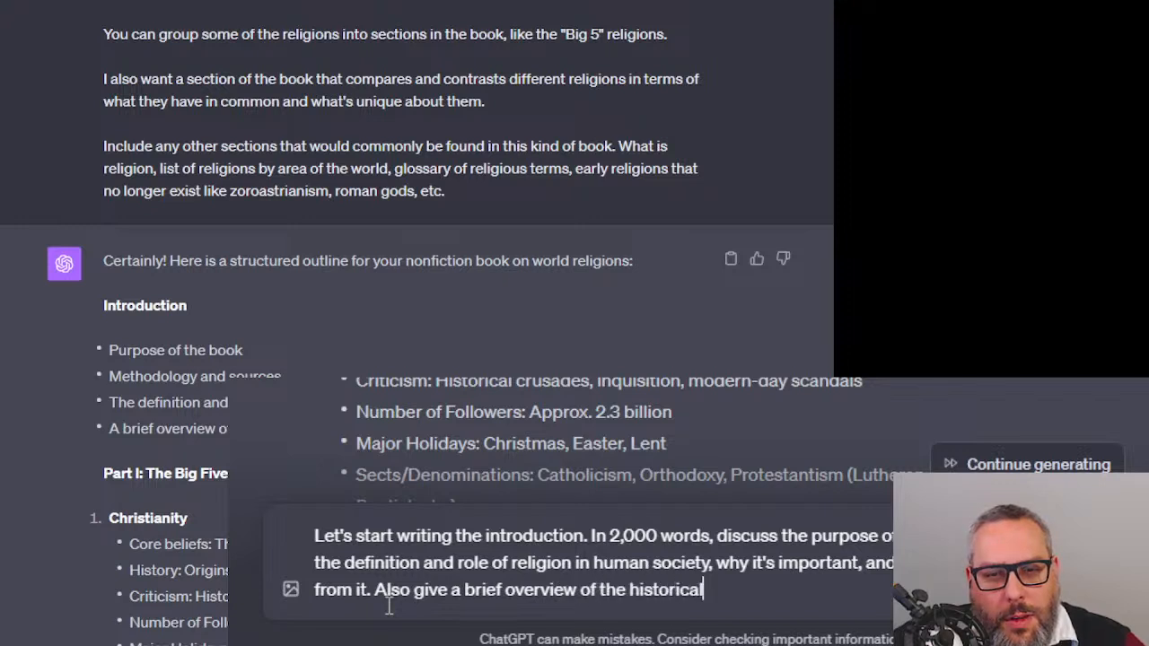
text( evolution of religions.)
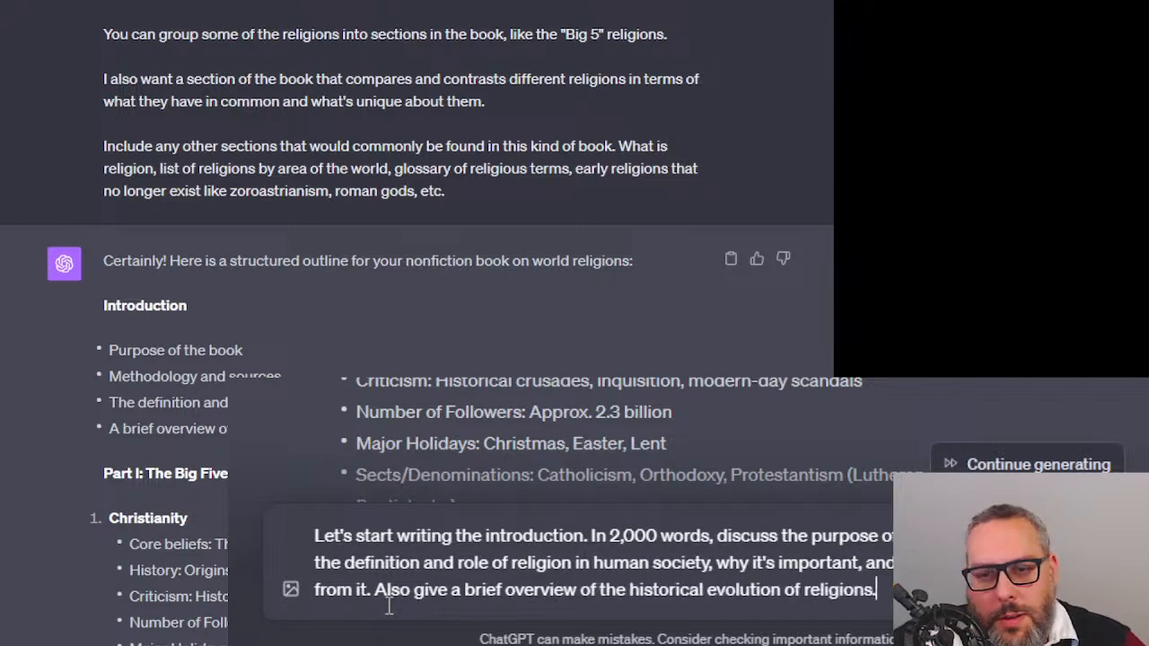
Add a new line saying the word "continue" will prompt further writing if the response runs out of room, and submit the introduction request
key(shift+Return)
text(If you run ou)
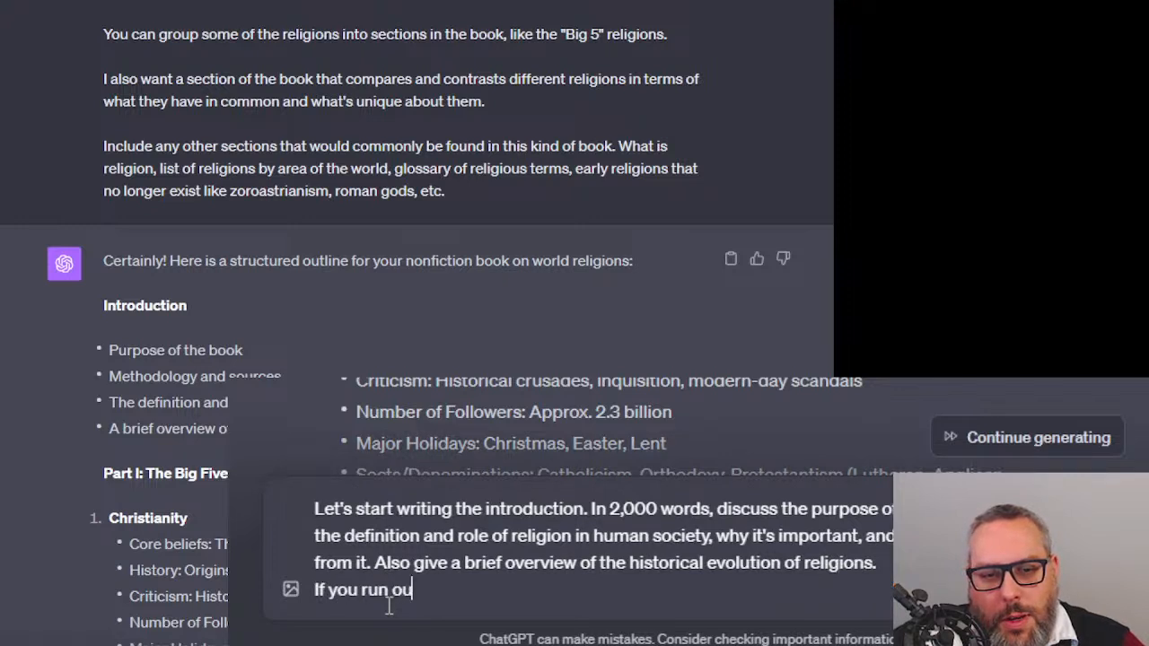
text(t of of room in your response, I will prompt you with the word ' )
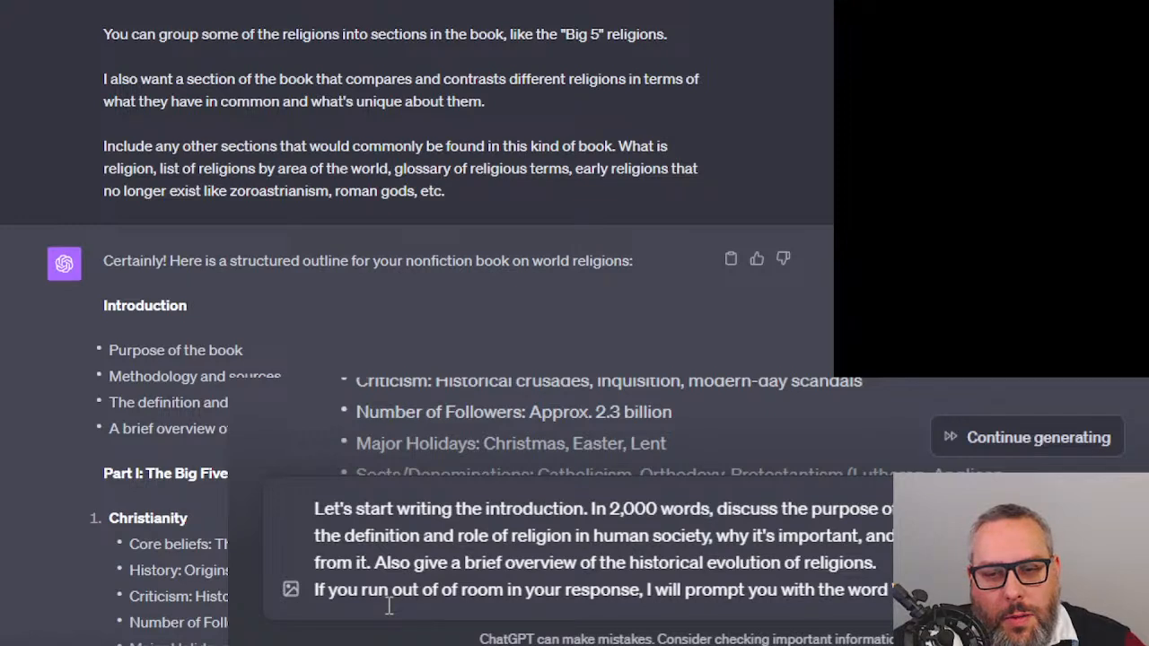
text(writing until you're done.)
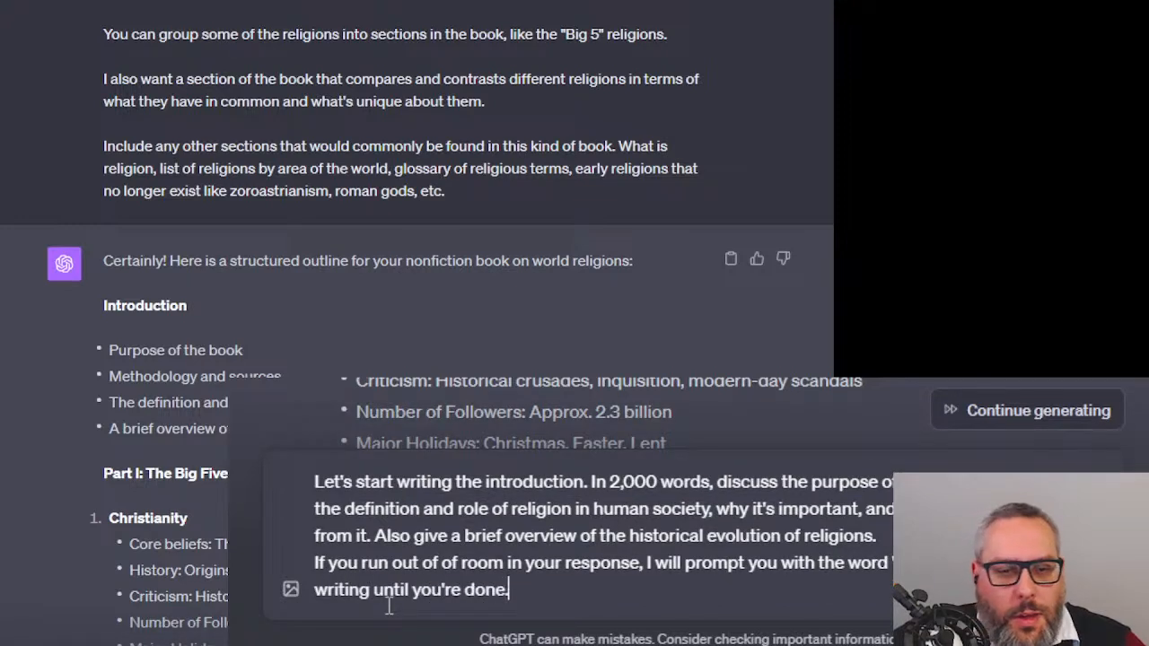
key(Return)
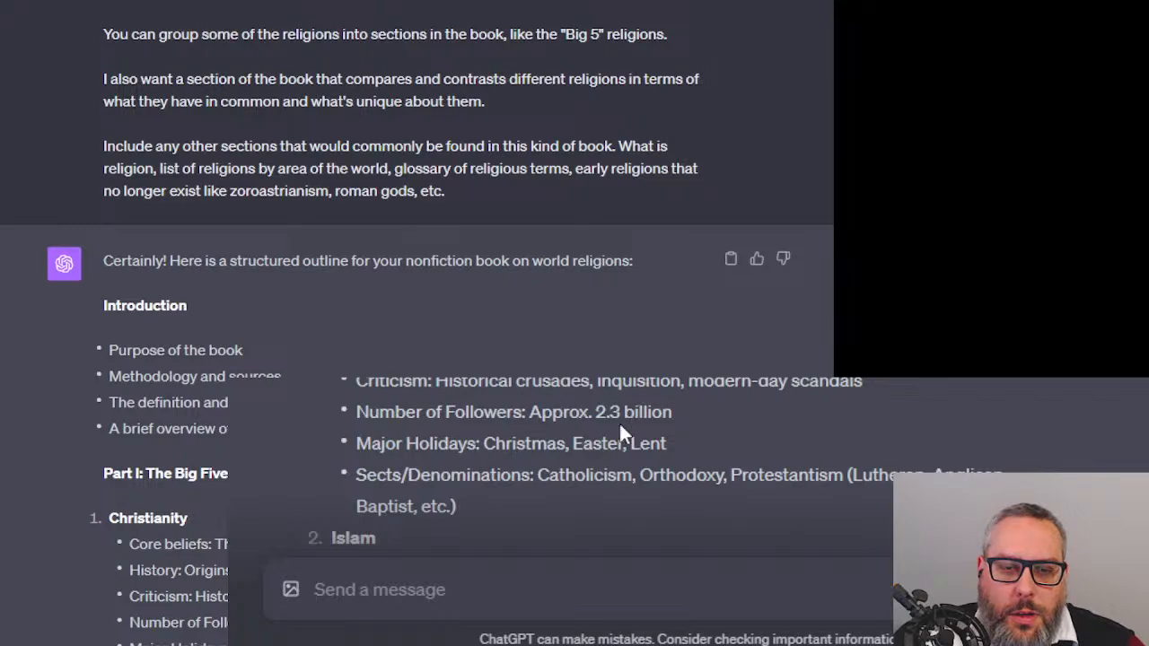
Go to the end of the cut-off introduction and send "continue" to have the rest written
scroll(608, 433, down, 1)
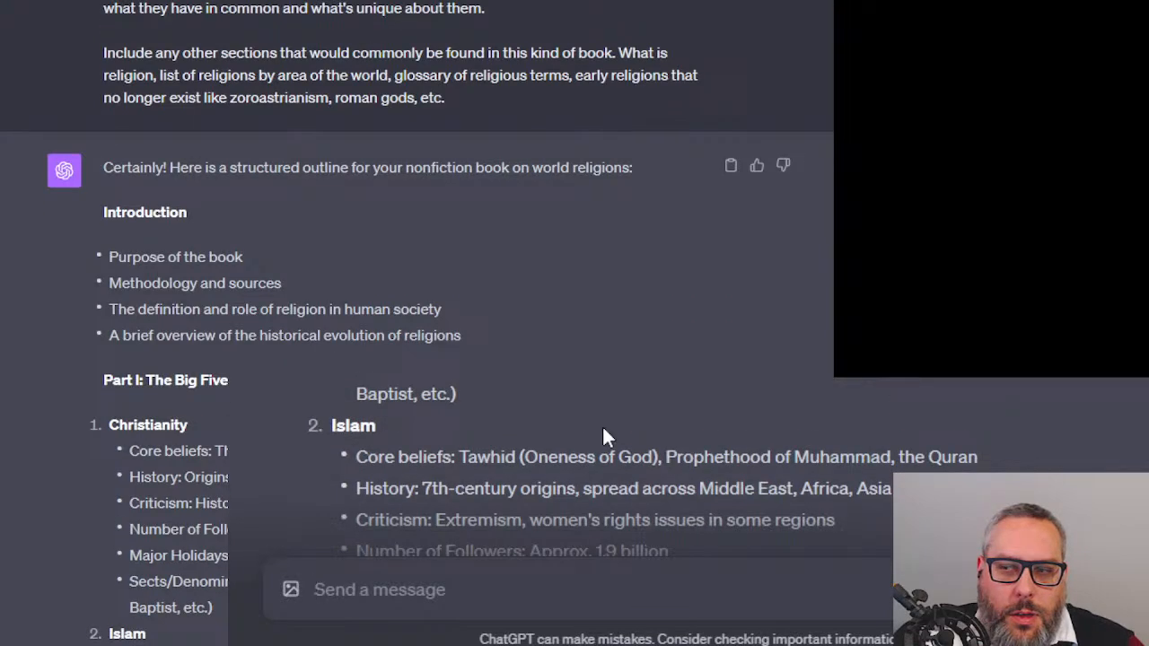
scroll(602, 425, down, 20)
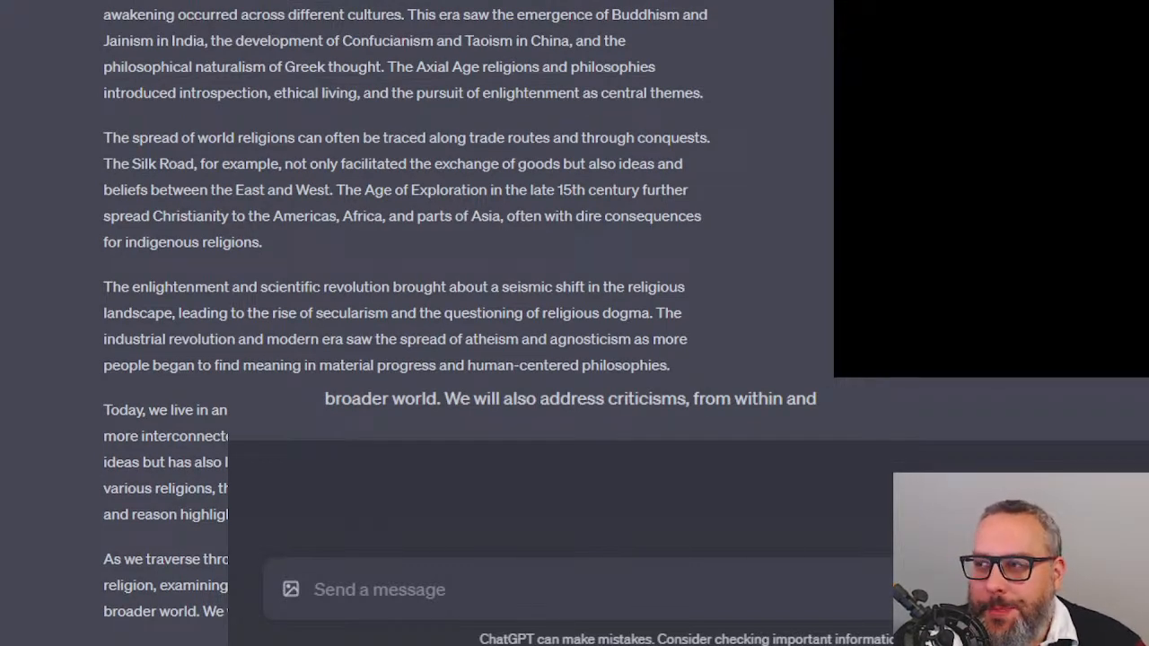
drag(819, 400, 510, 563)
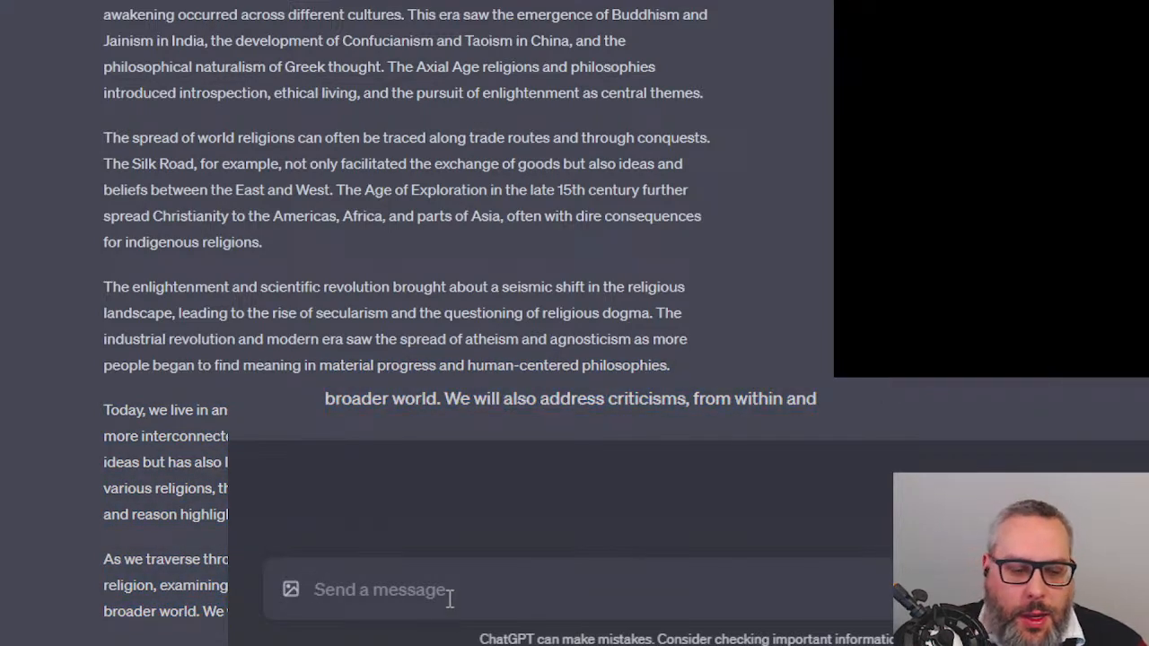
text(continue)
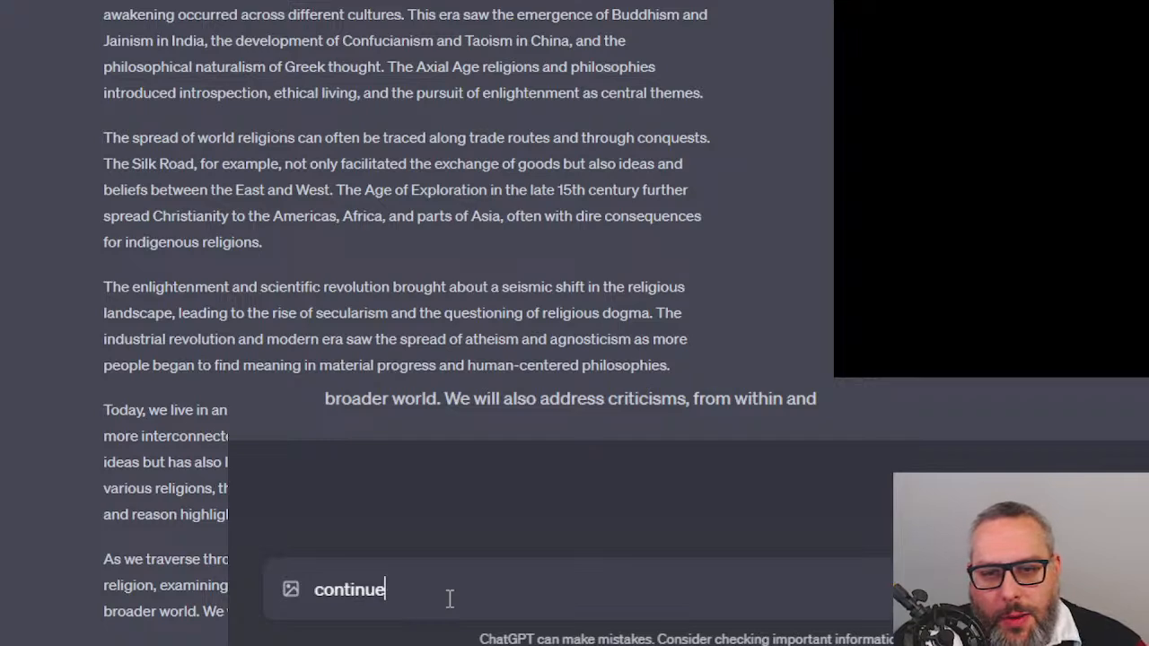
key(Return)
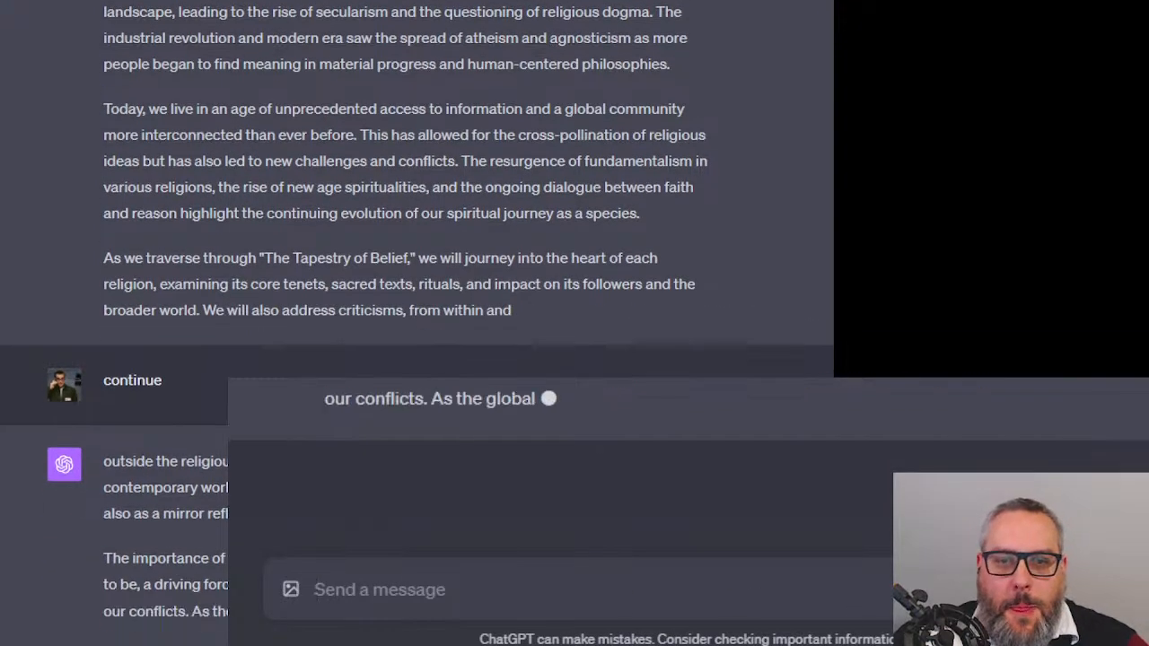
Select the introduction's first response up to its title, and its continuation, switching to the other window after each selection
drag(519, 285, 104, 284)
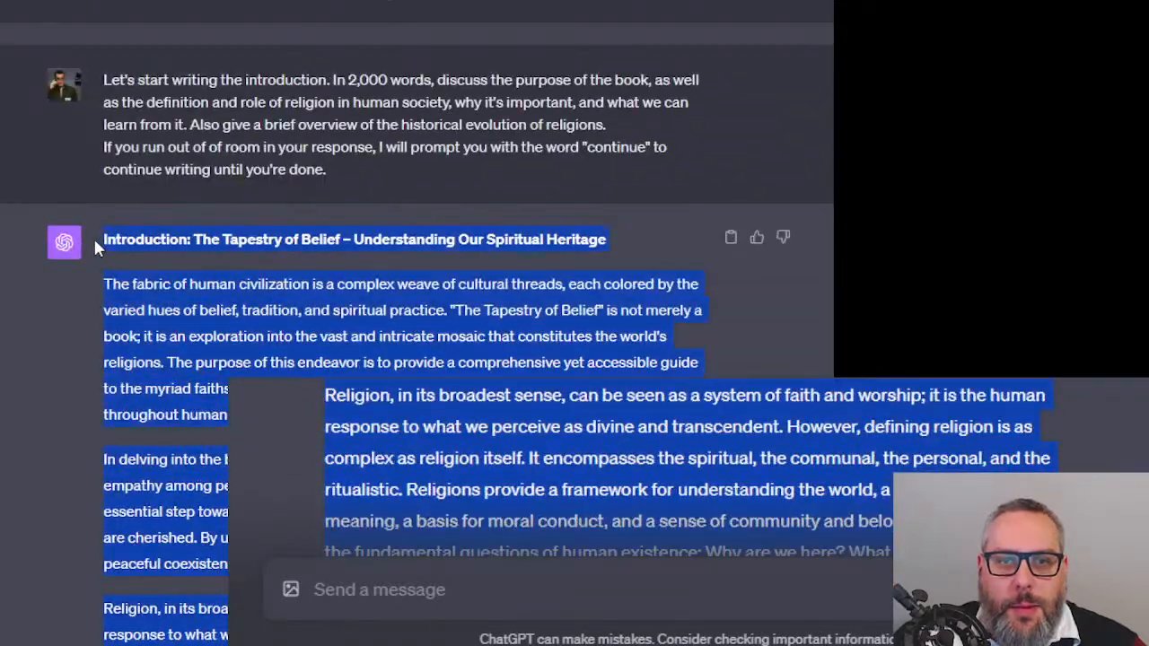
scroll(401, 323, down, 20)
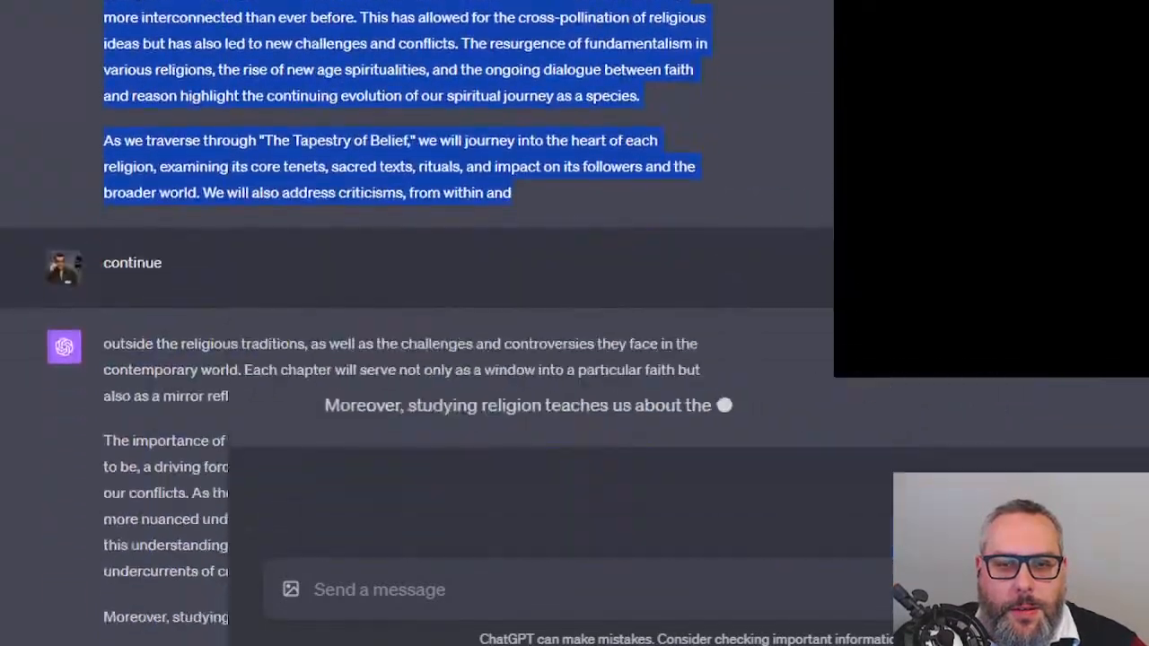
key(alt+Tab)
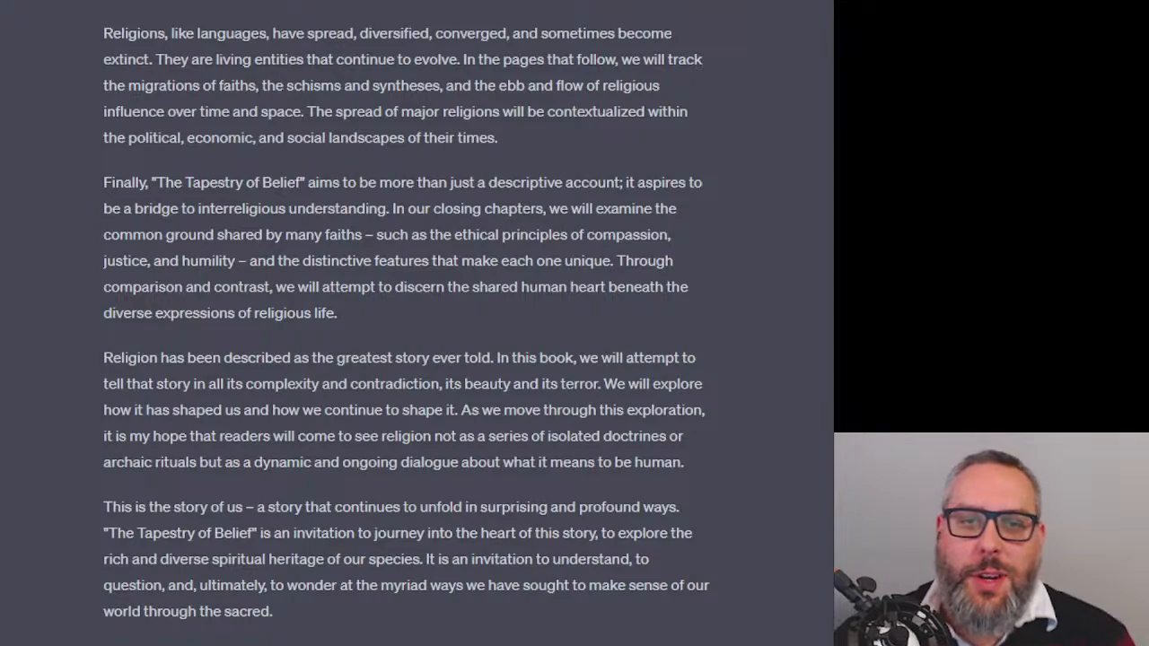
drag(274, 611, 87, 384)
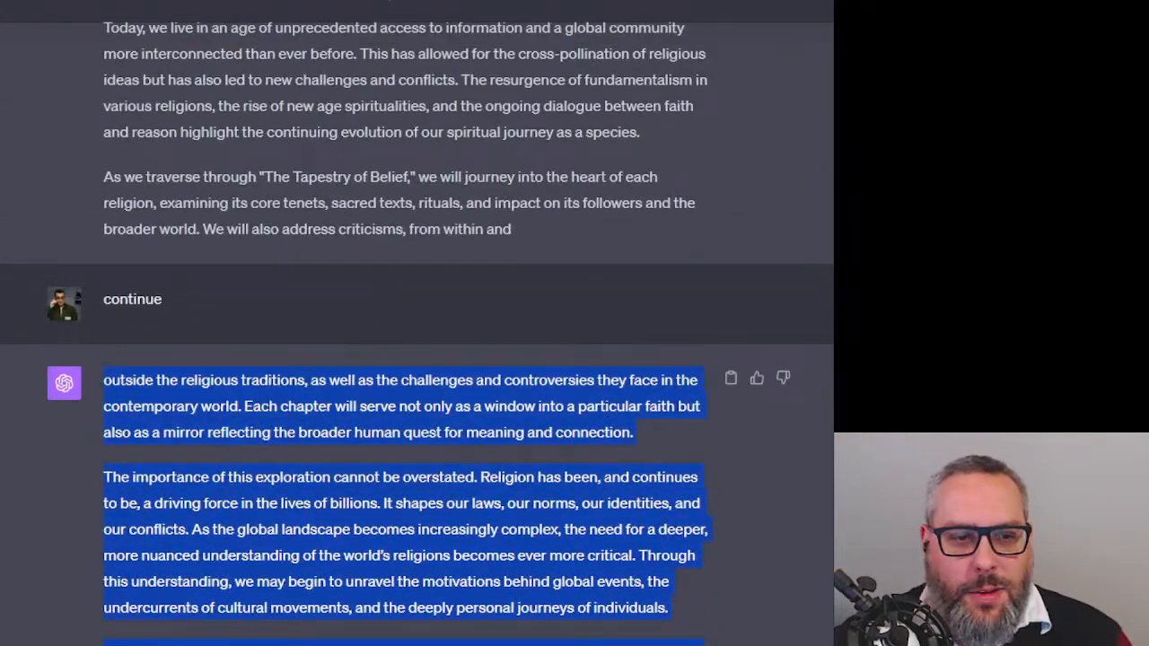
key(alt+Tab)
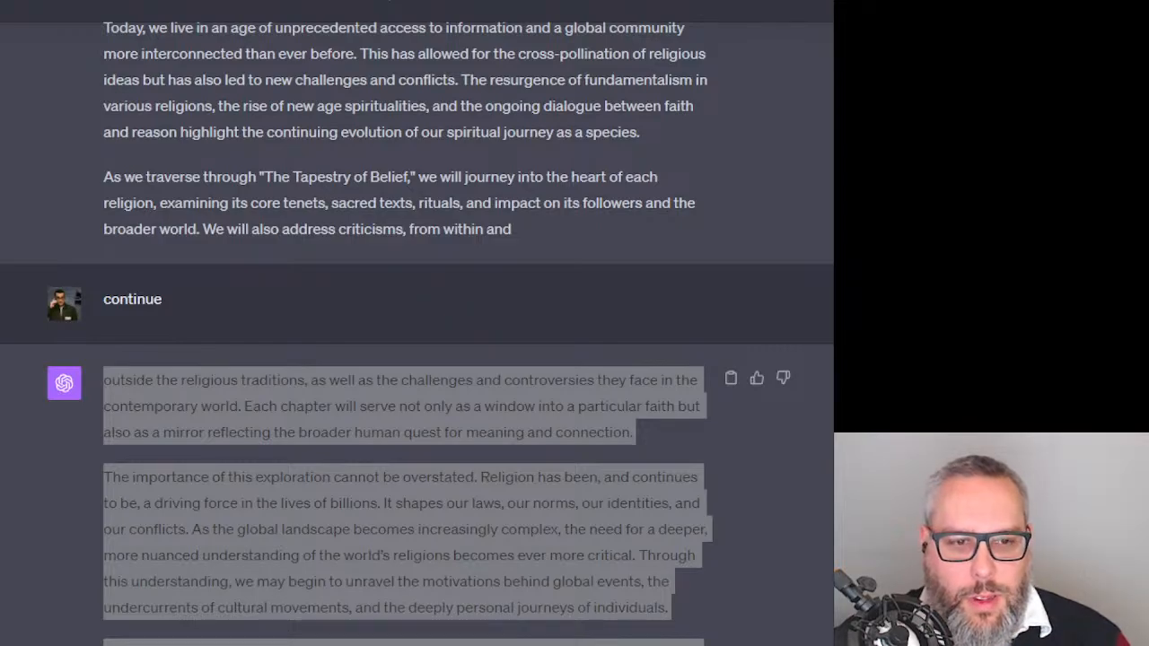
Begin a new message with "Great, let's start with the first chapter of our book, on the topic of Christianity."
scroll(609, 456, up, 20)
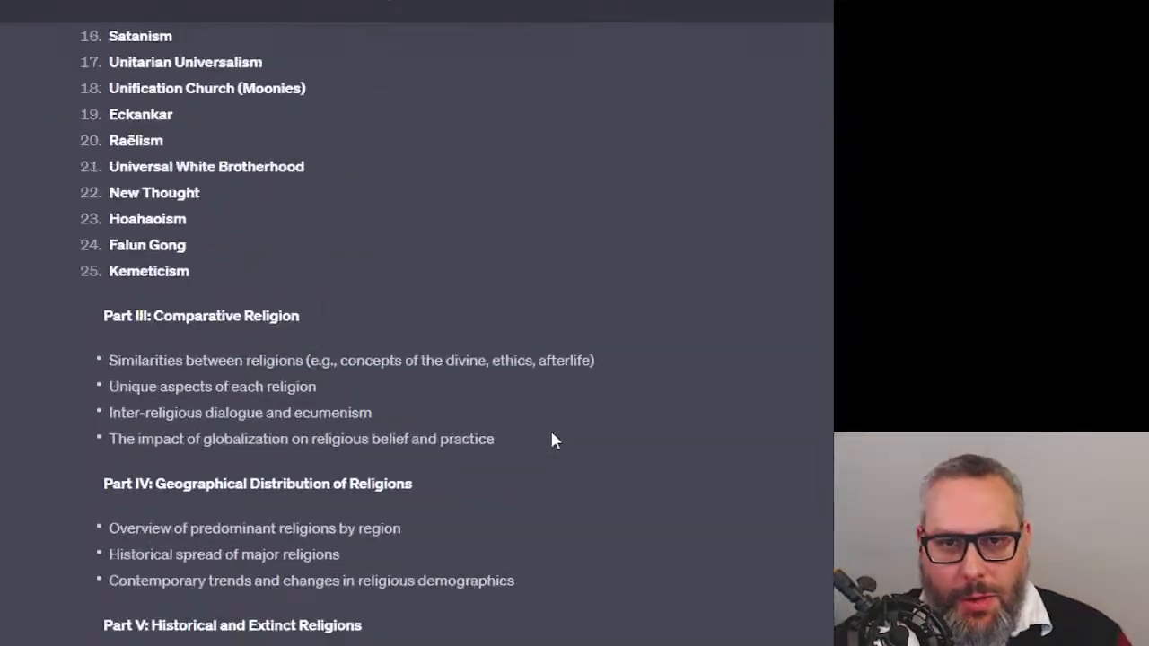
scroll(538, 439, up, 20)
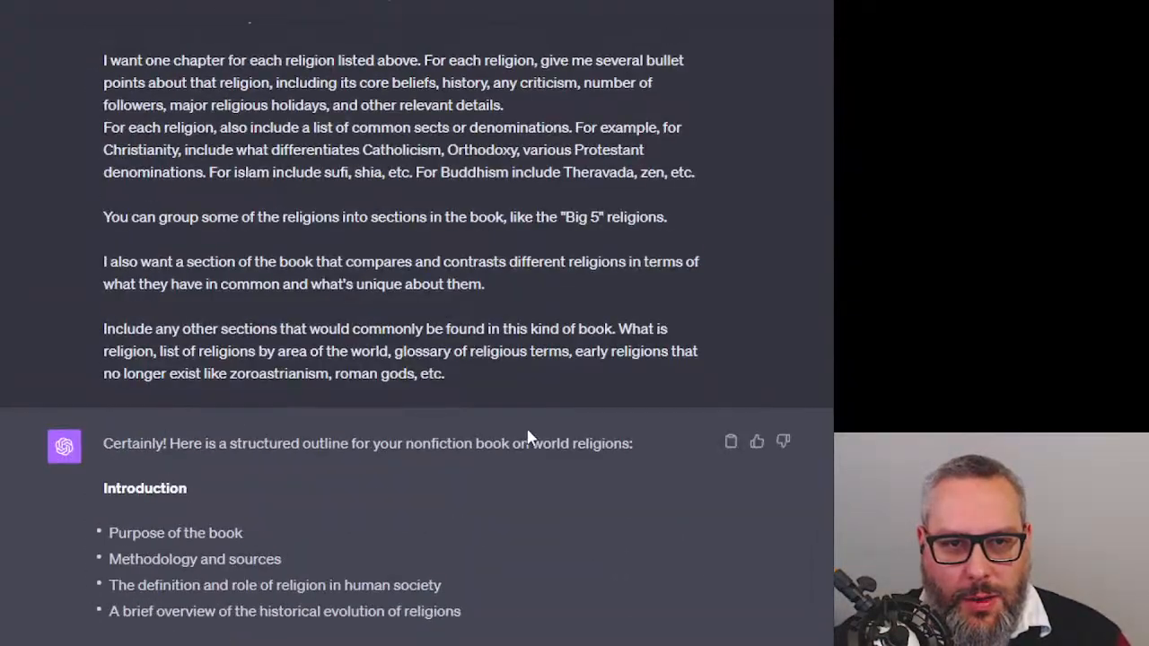
scroll(526, 435, up, 1)
scroll(510, 434, down, 1)
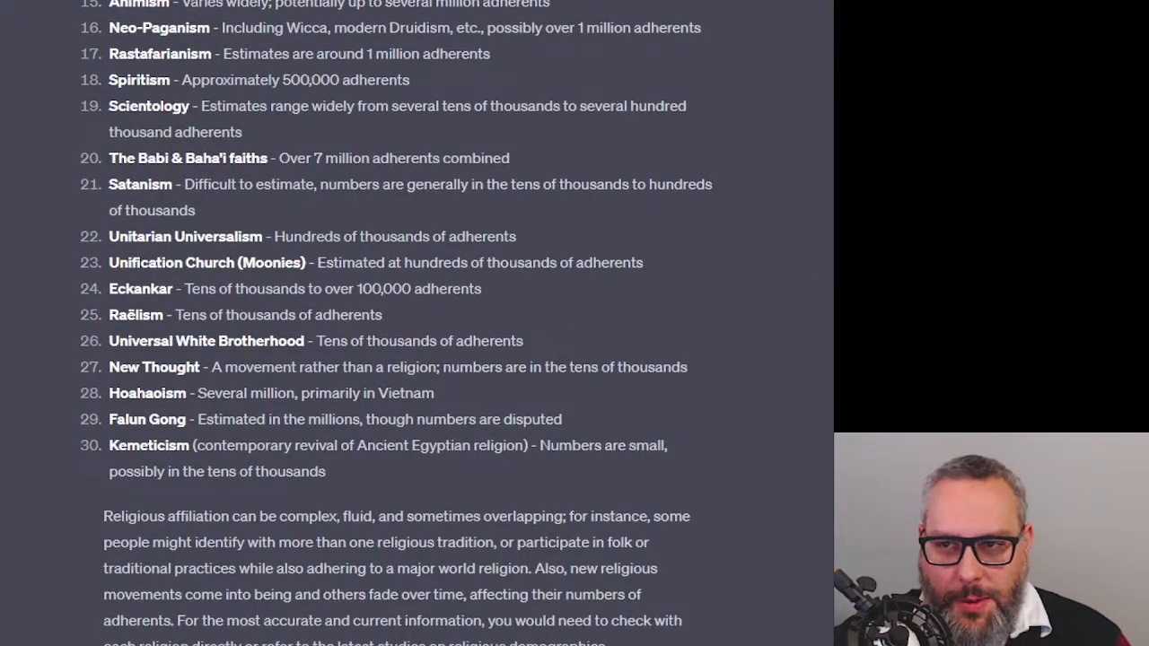
scroll(404, 323, down, 20)
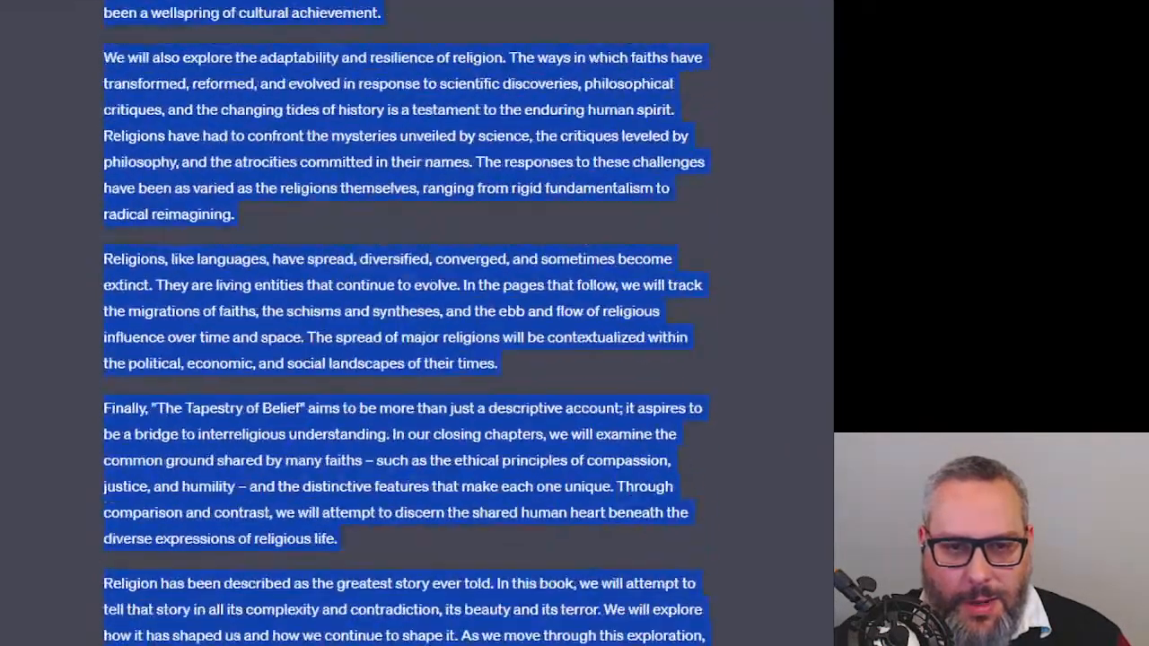
scroll(455, 539, down, 3)
click(455, 635)
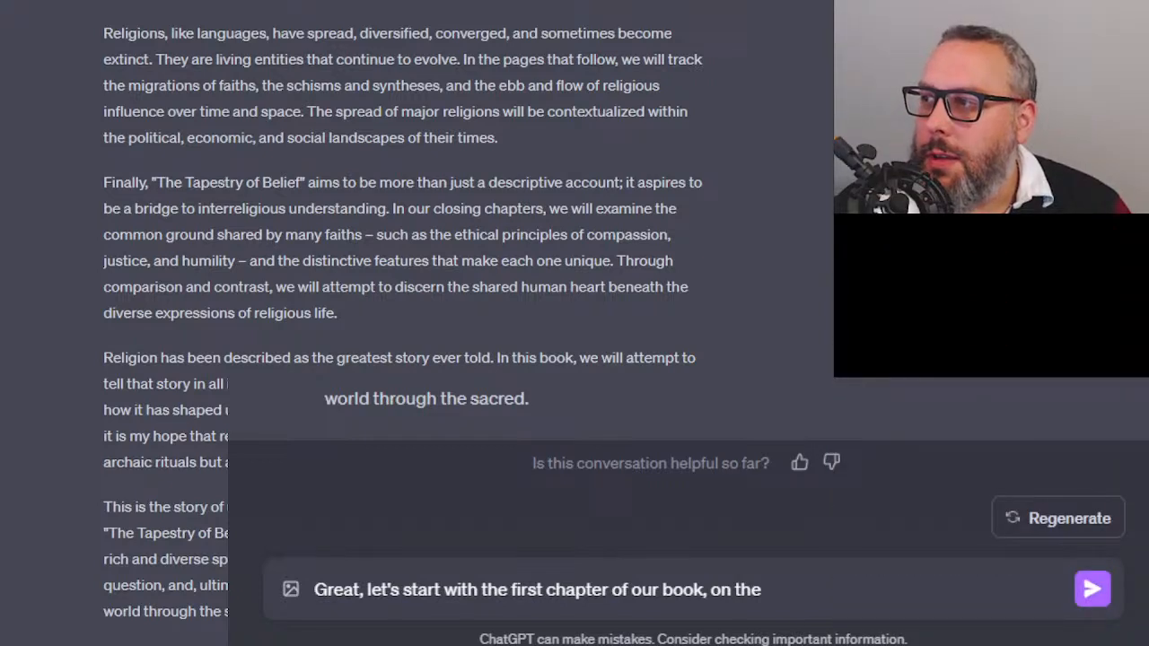
text(topic of Christianity)
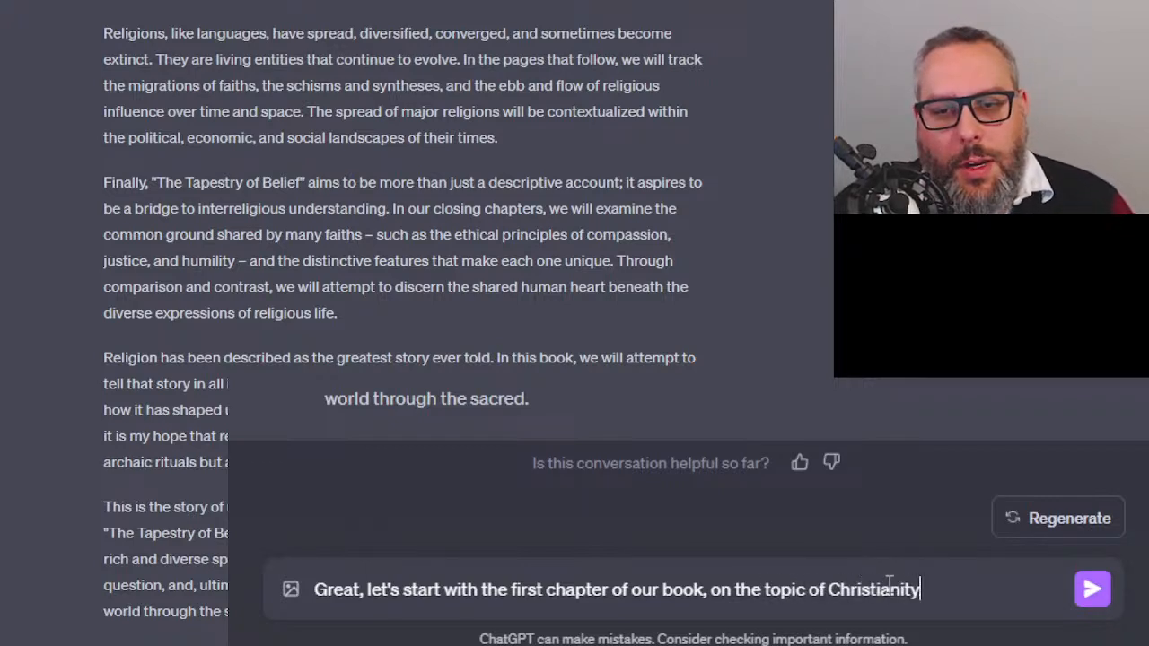
text(.)
Insert the outline's Christianity notes below the opening sentence and delete the "Christianity" heading above them
key(shift+Return)
key(shift+Return)
key(shift+Return)
text(Christianity  Core beliefs: The Holy Trinity, salvation through Jesus Christ, the Bible History: Origins in Judaism, spread through Roman Empire, schisms, and reformations Criticism: Historical crusades, inquisition, modern-day scandals Number of Followers: Approx. 2.3 billion Major Holidays: Christmas, Easter, Lent Sects/Denominations: Catholicism, Orthodoxy, Protestantism (Lutheran, Anglican, Baptist, etc.))
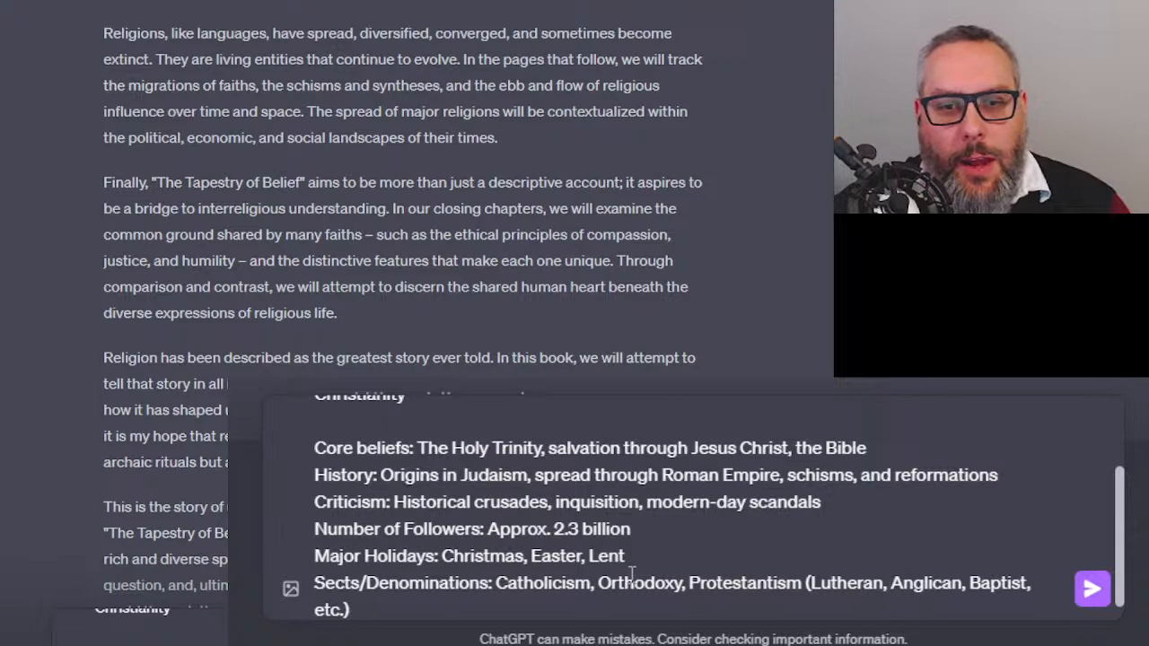
scroll(631, 575, up, 2)
drag(520, 459, 531, 507)
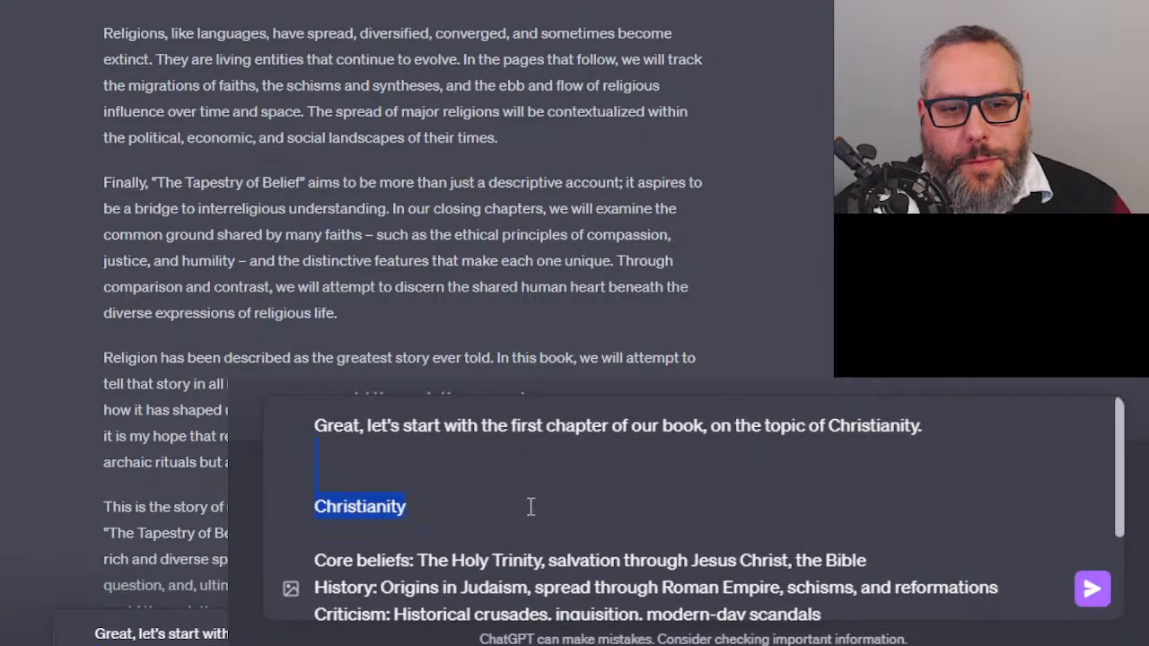
key(BackSpace)
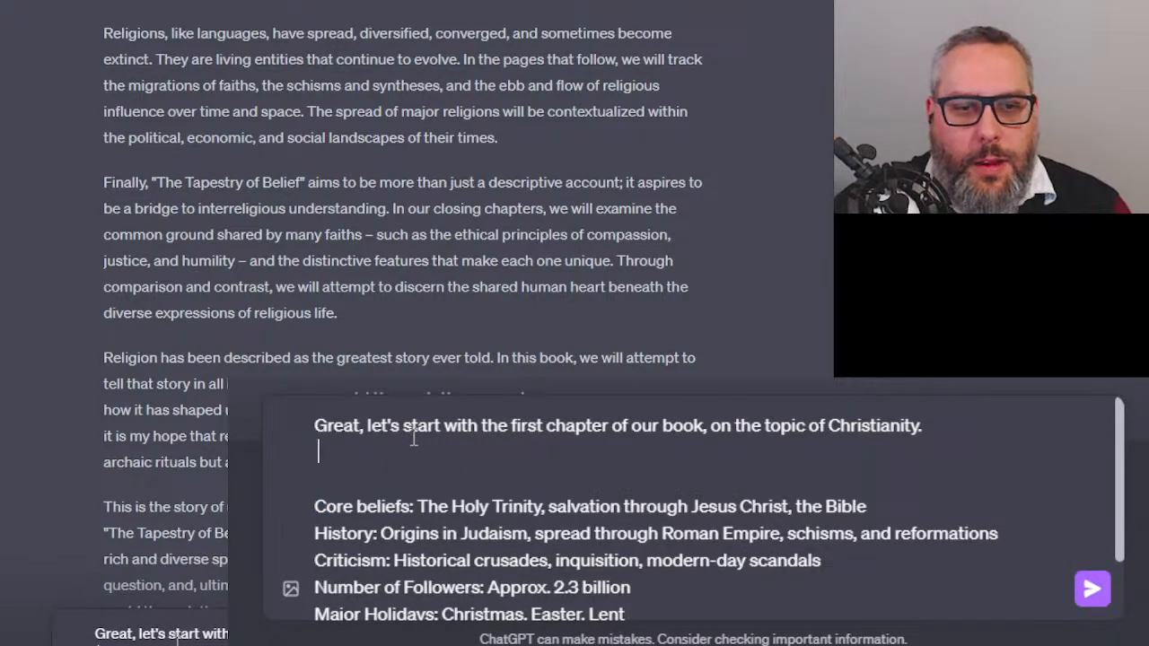
Add the instruction "State the number of followers and geographic area of the world where most followers reside." above the Christianity notes
key(shift+Return)
key(shift+Return)
text(State th)
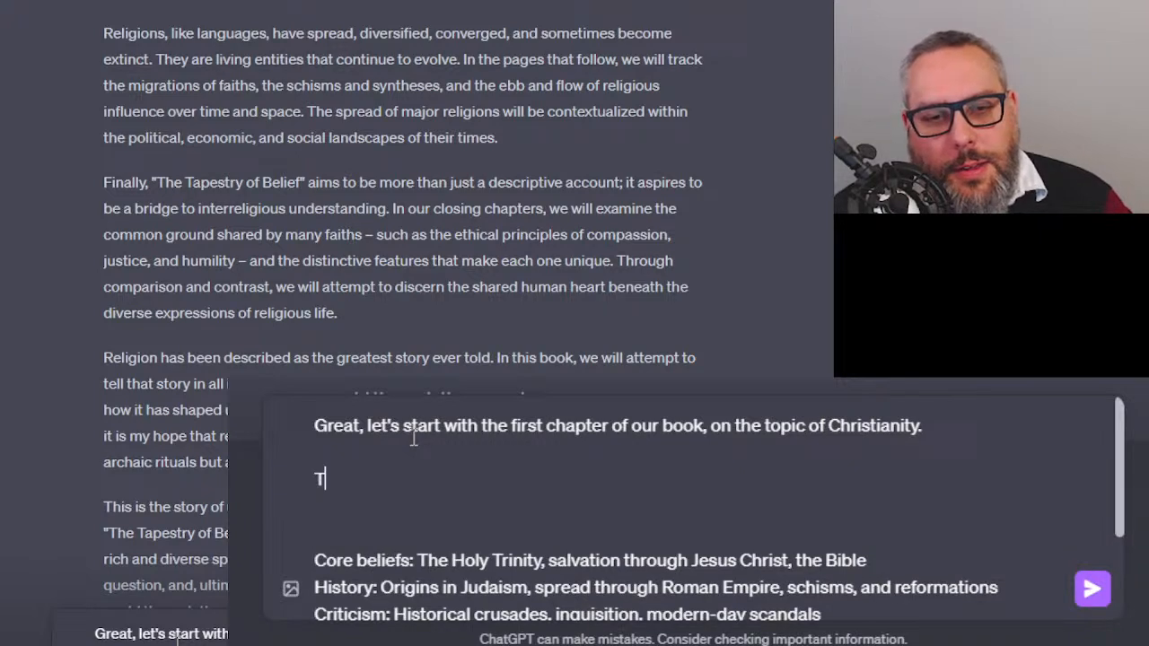
text(e number o)
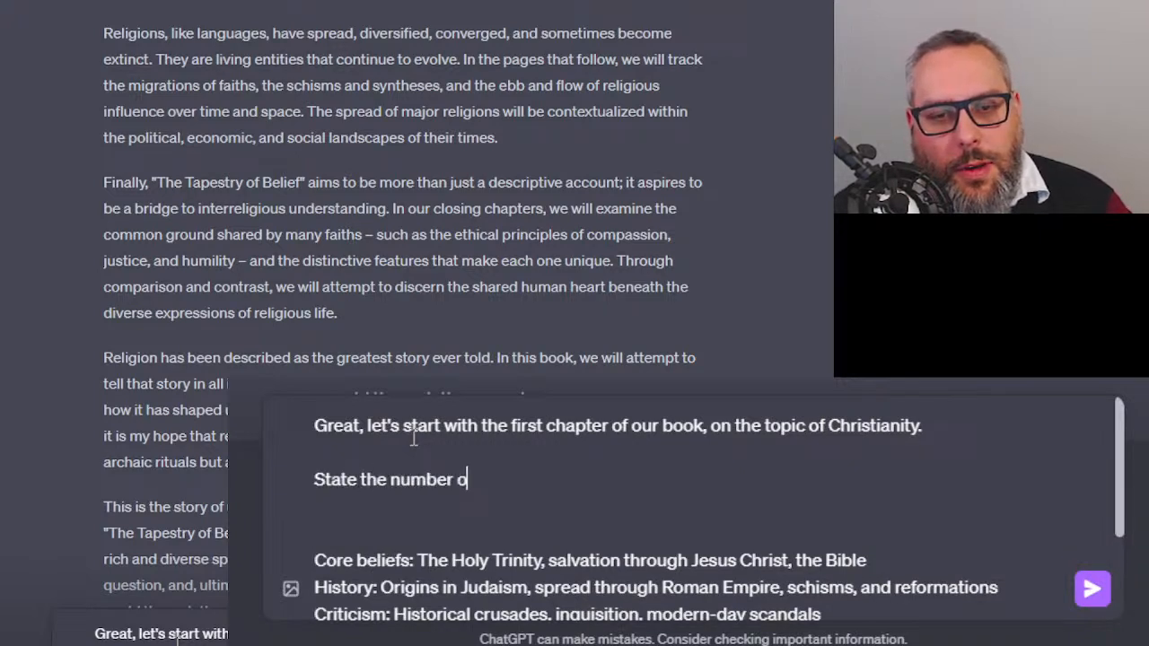
text(f followers,)
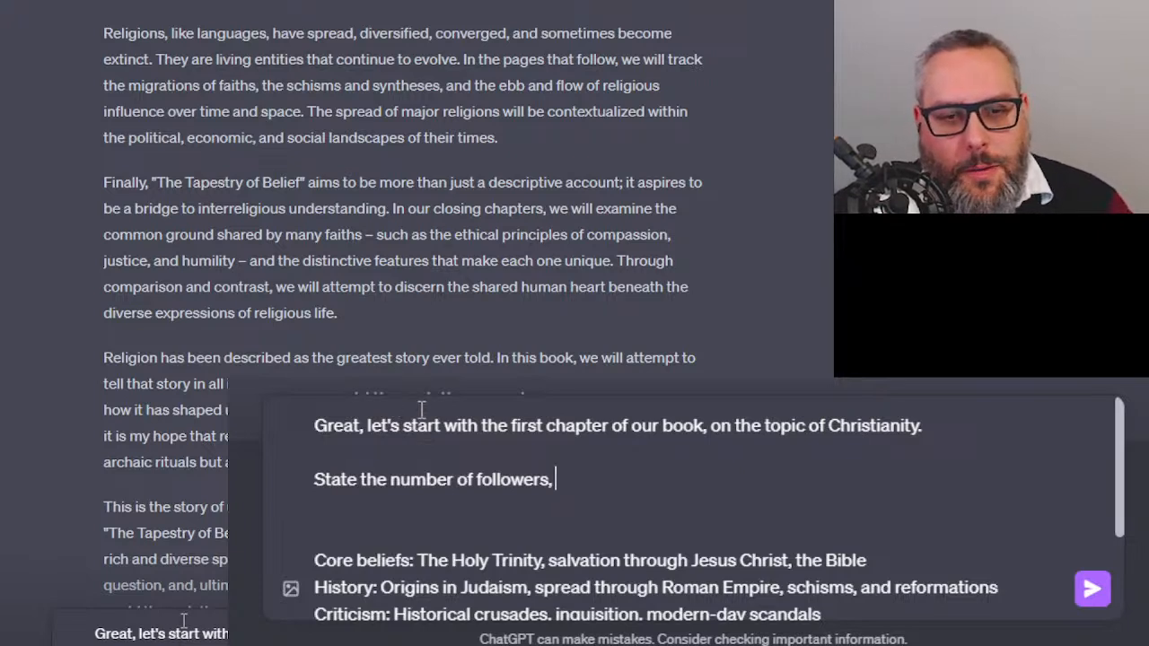
key(BackSpace)
key(BackSpace)
text(and g)
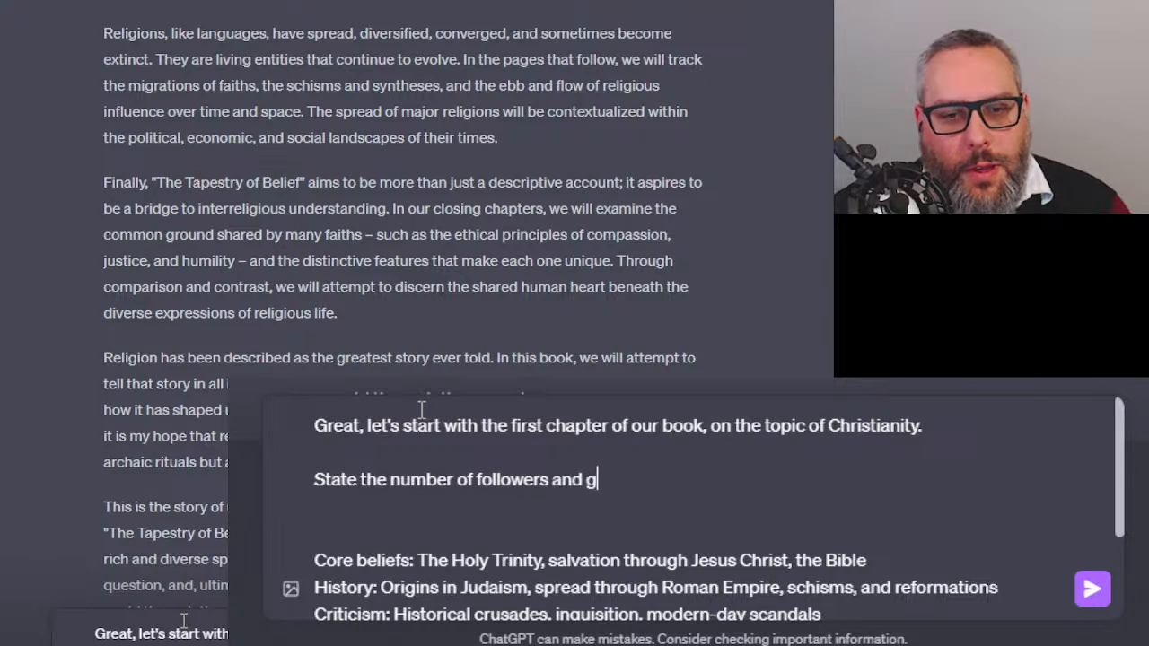
text(eographic area of )
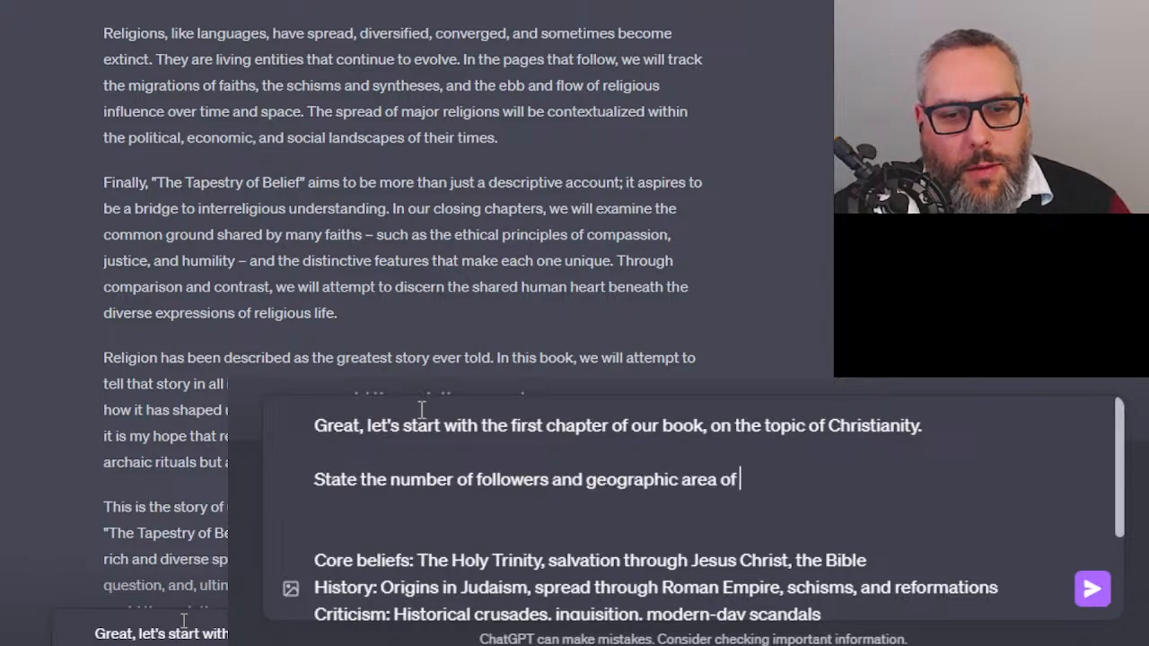
text(the world where most f)
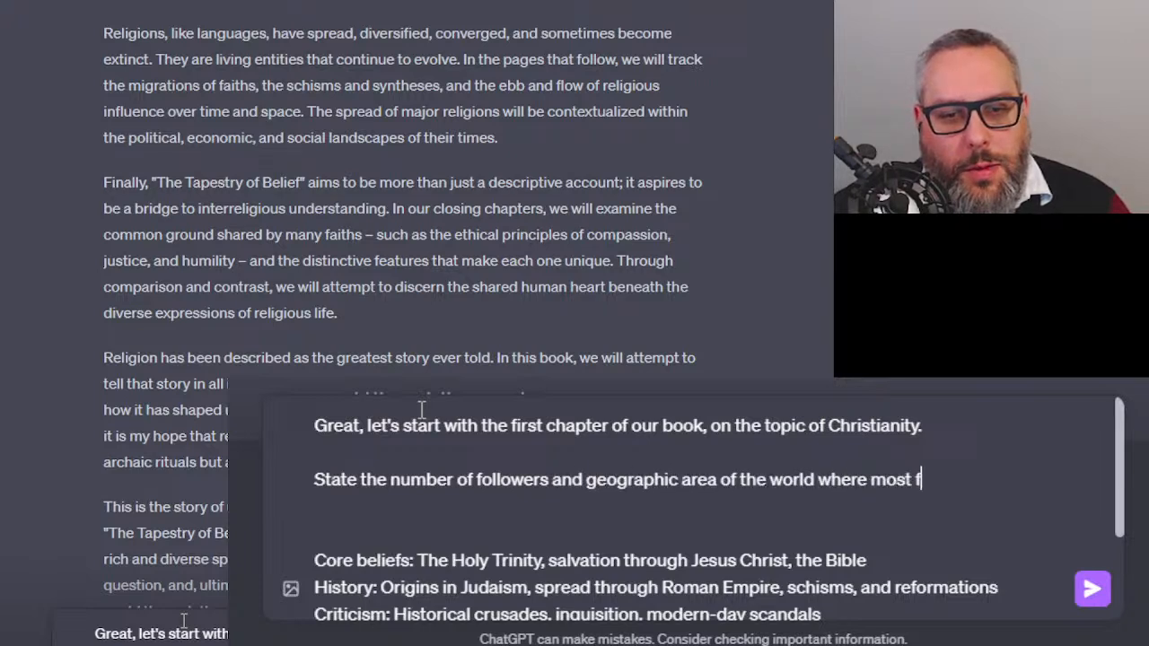
text(ollowers reside.)
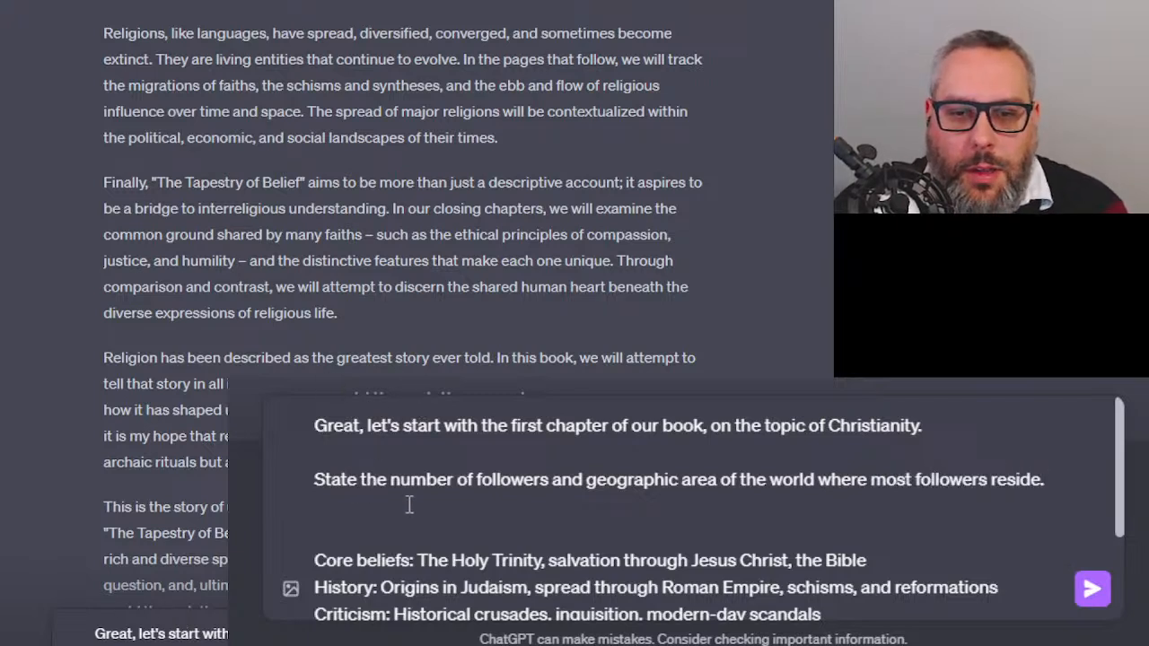
Add "Discuss the history of Christianity including its origins in Judiasm," on the line below the followers instruction
key(shift+Return)
text(Discuss the history)
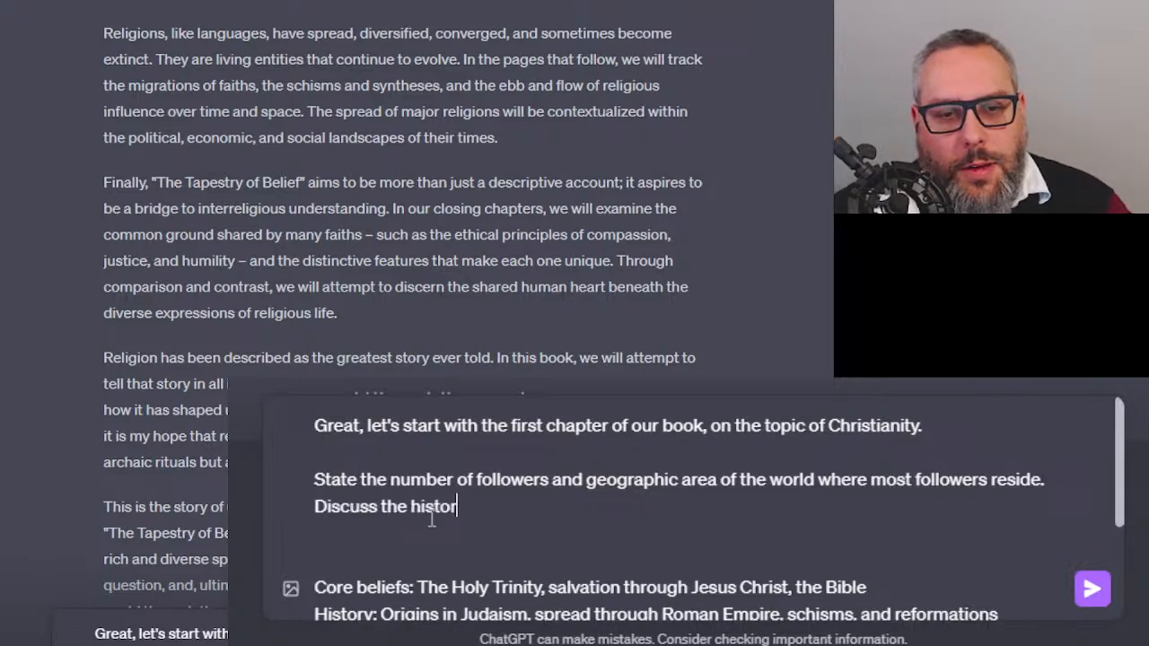
scroll(432, 519, down, 2)
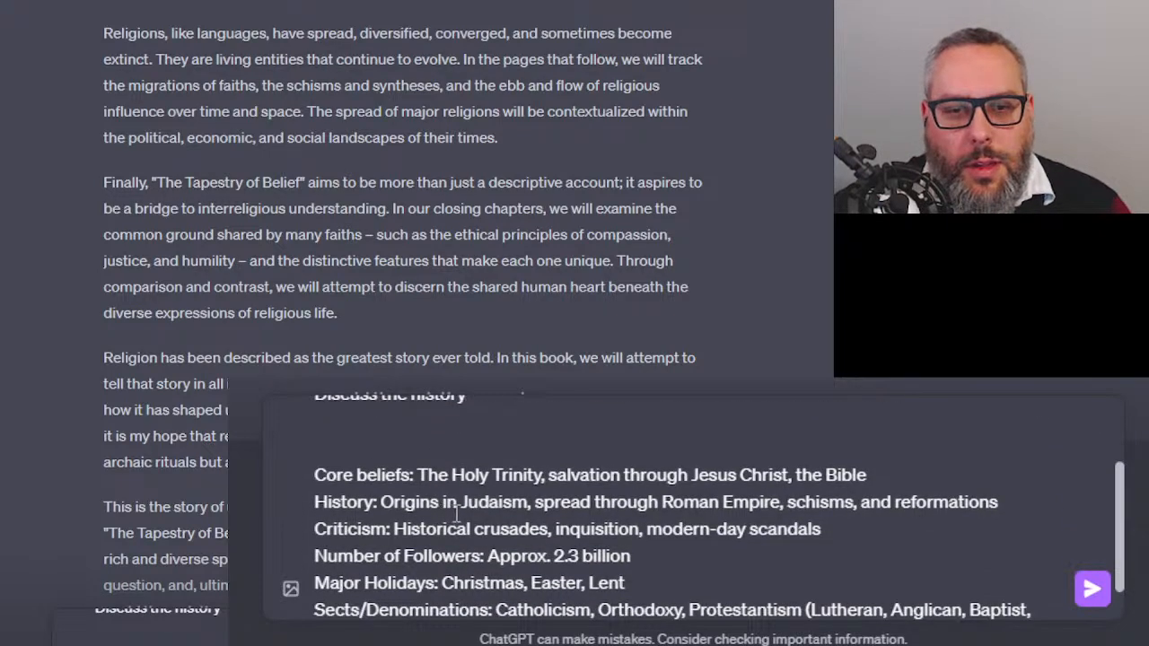
scroll(482, 524, up, 2)
text(of CHrist)
key(BackSpace)
key(BackSpace)
key(BackSpace)
key(BackSpace)
key(BackSpace)
text(hristianity )
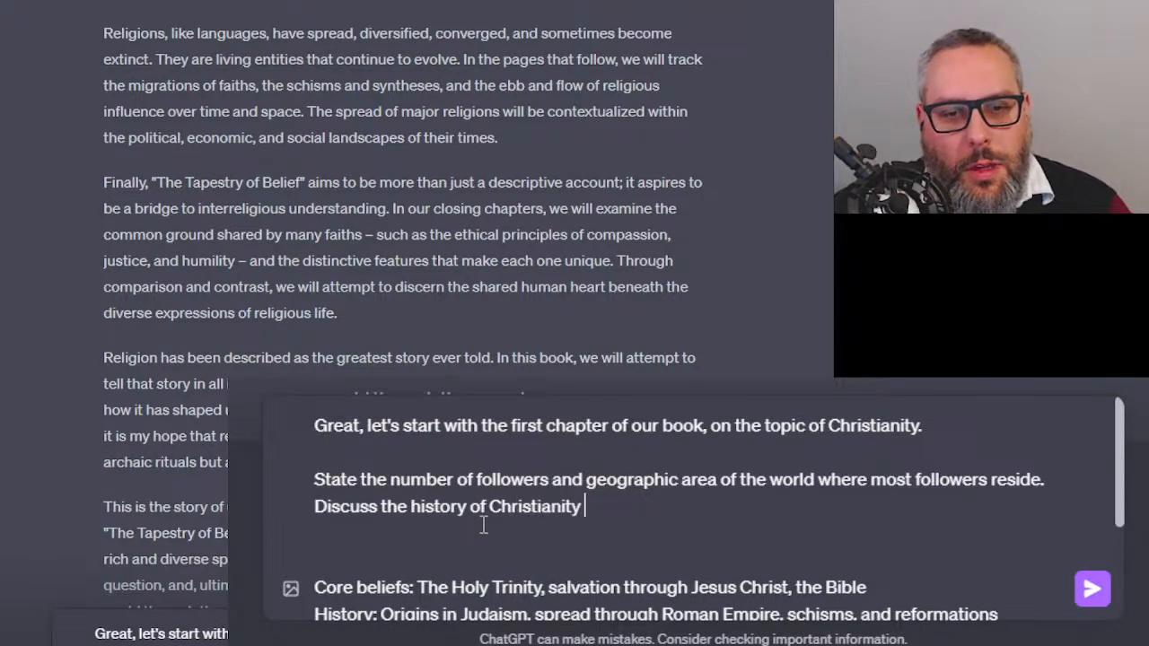
text(including its origins)
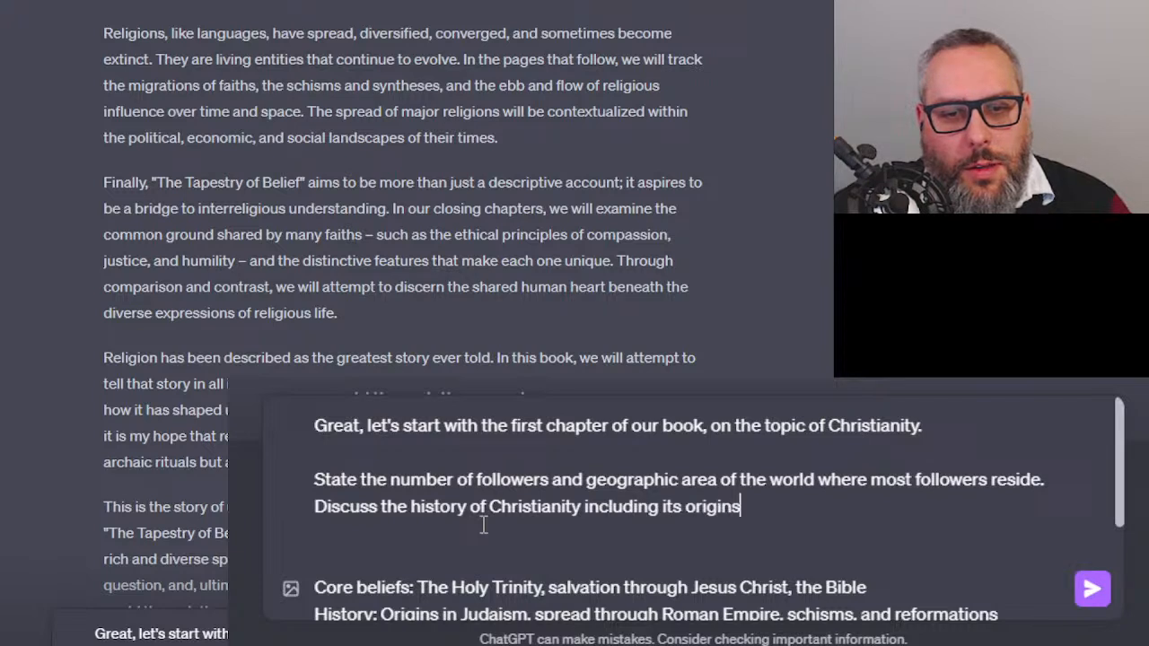
text( in Judiams)
key(BackSpace)
key(BackSpace)
text(sm,)
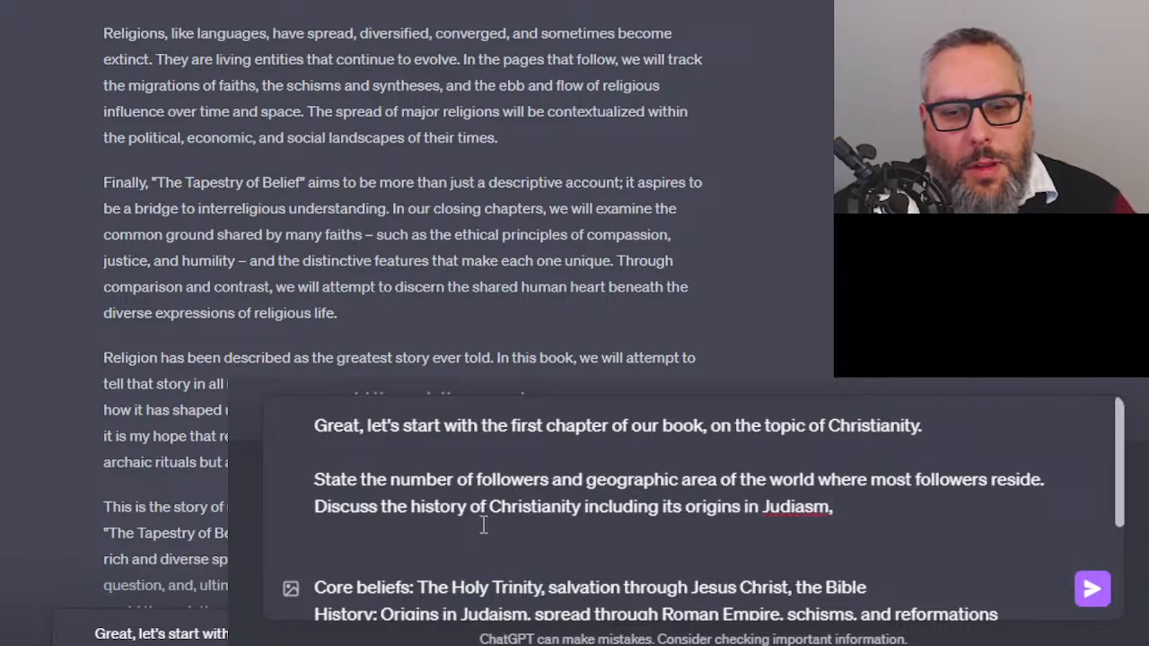
Continue the history sentence with "its" and move "spread through Roman Empire, schisms, and reformations" there from the History note
scroll(483, 525, down, 2)
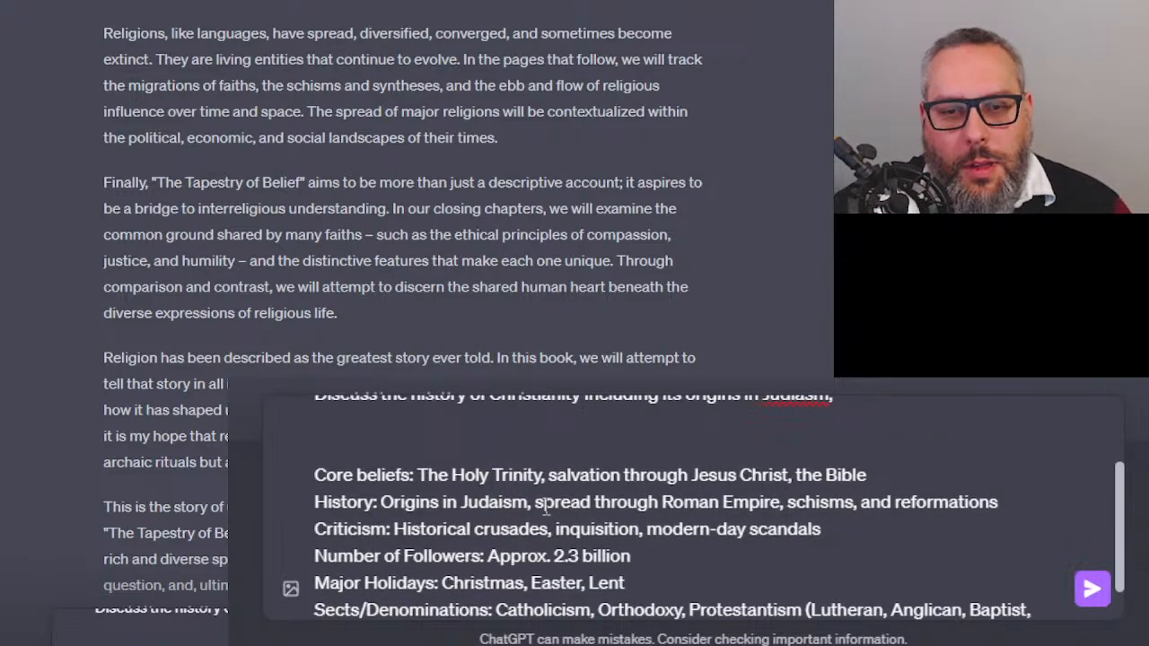
drag(537, 505, 996, 507)
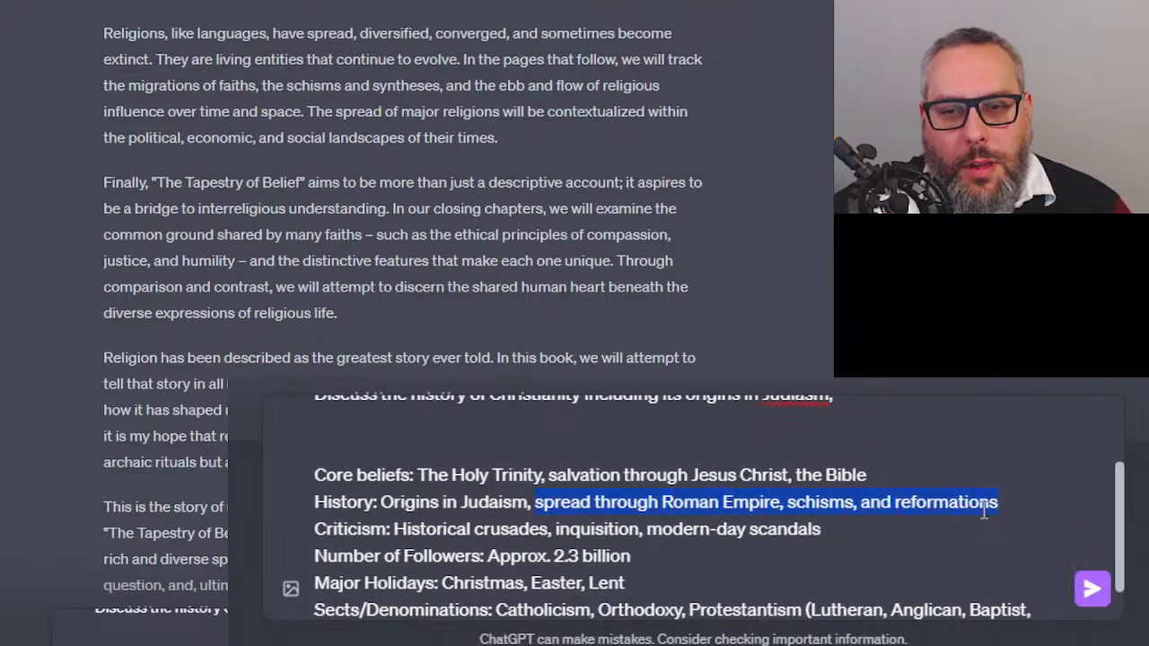
key(ctrl+x)
scroll(906, 477, up, 2)
click(880, 508)
text(its)
key(ctrl+v)
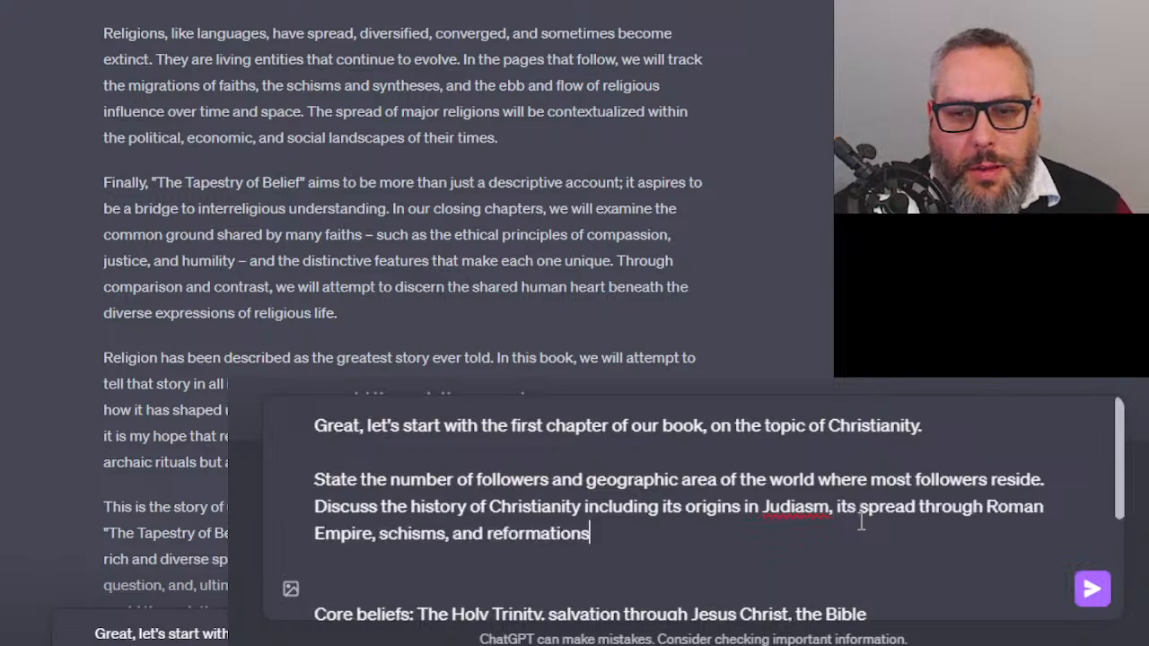
Delete the leftover "History: Origins in Judaism," text from the Christianity notes
scroll(544, 441, down, 2)
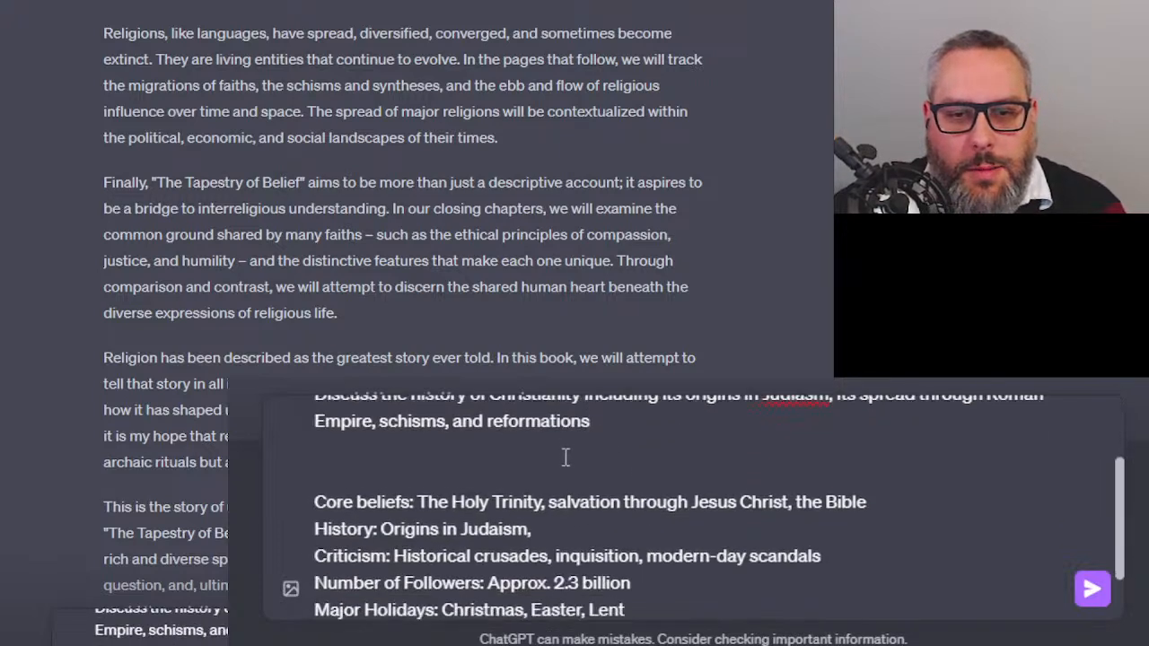
drag(535, 529, 438, 529)
drag(292, 508, 300, 529)
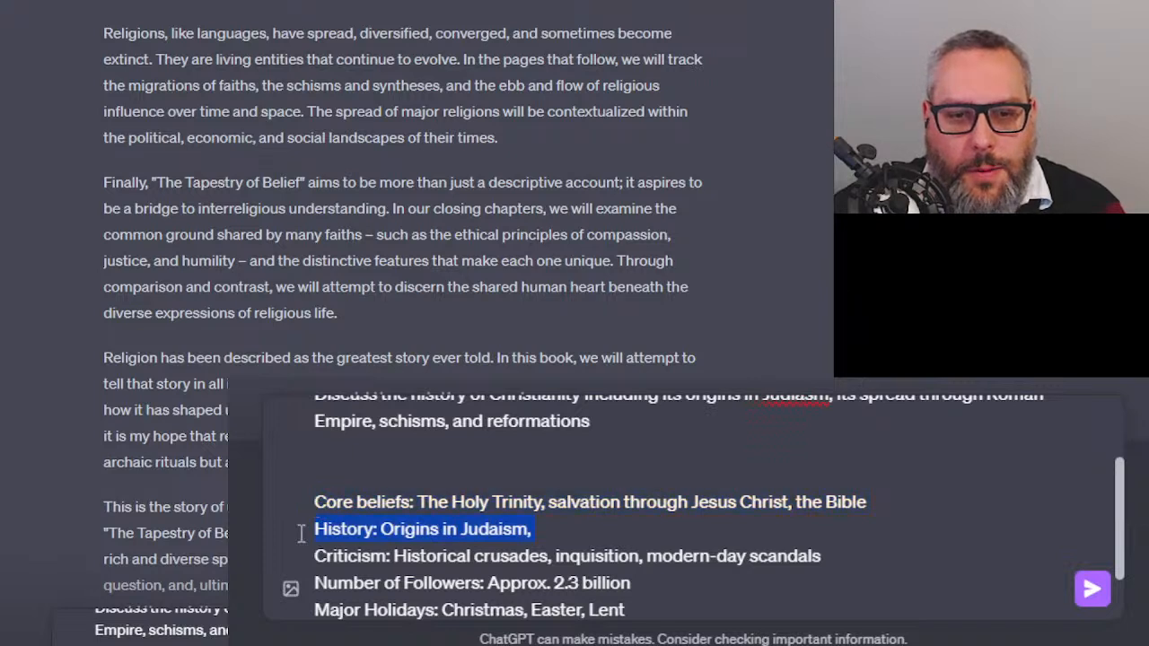
Insert a separate paragraph above the history instruction, beginning "Discuss the core beliefs of Christianity in great detail"
scroll(539, 508, up, 3)
click(659, 539)
click(320, 521)
key(shift+Return)
key(shift+Return)
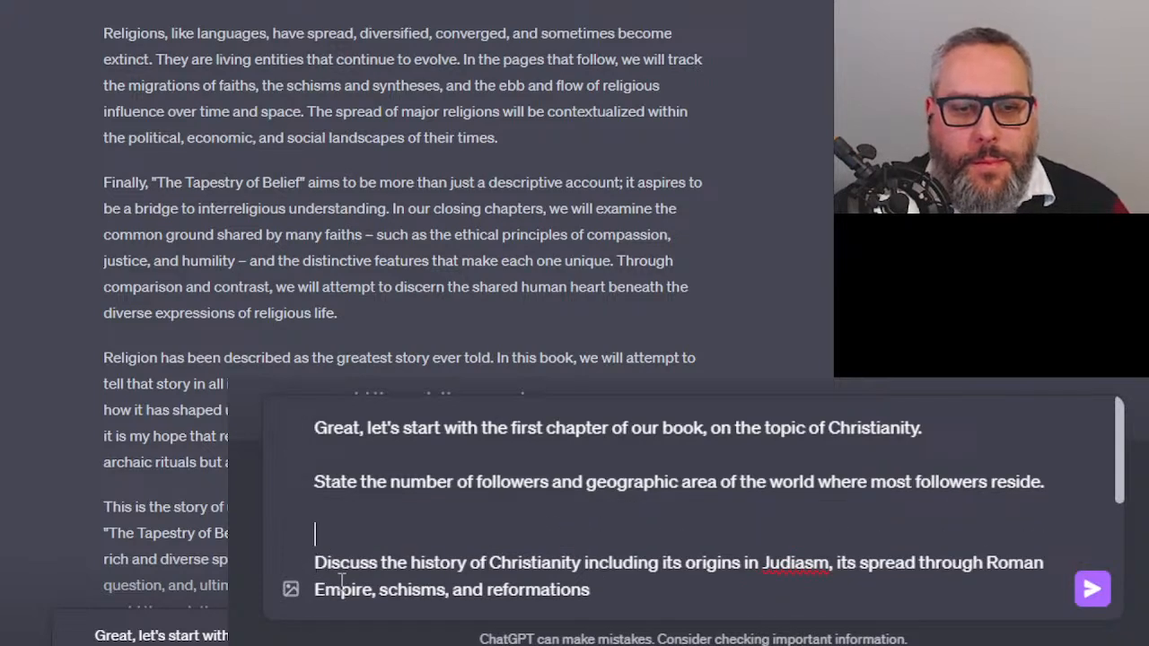
key(shift+Return)
text(Discus)
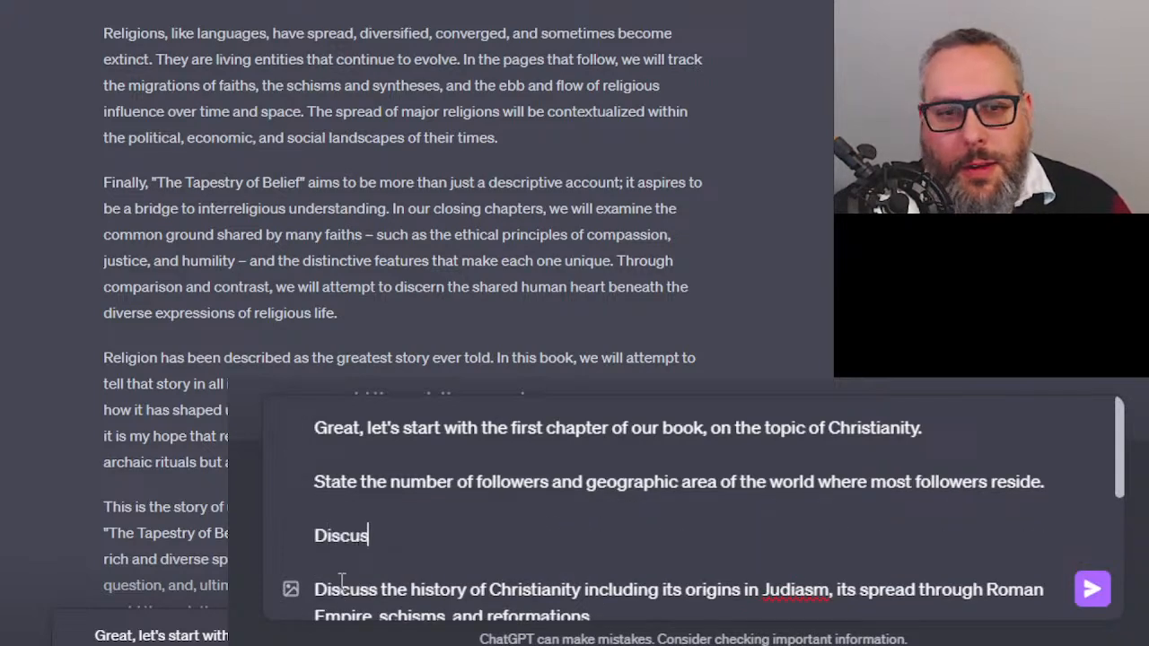
text(s the core b)
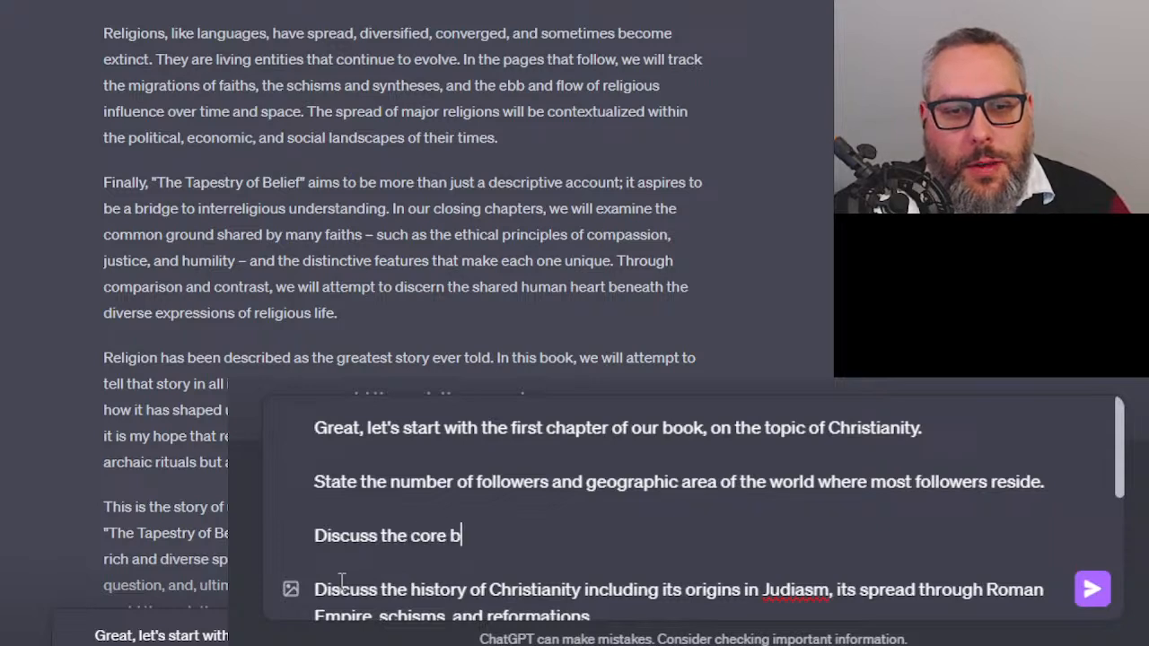
text(eliefs of Christiantiy in)
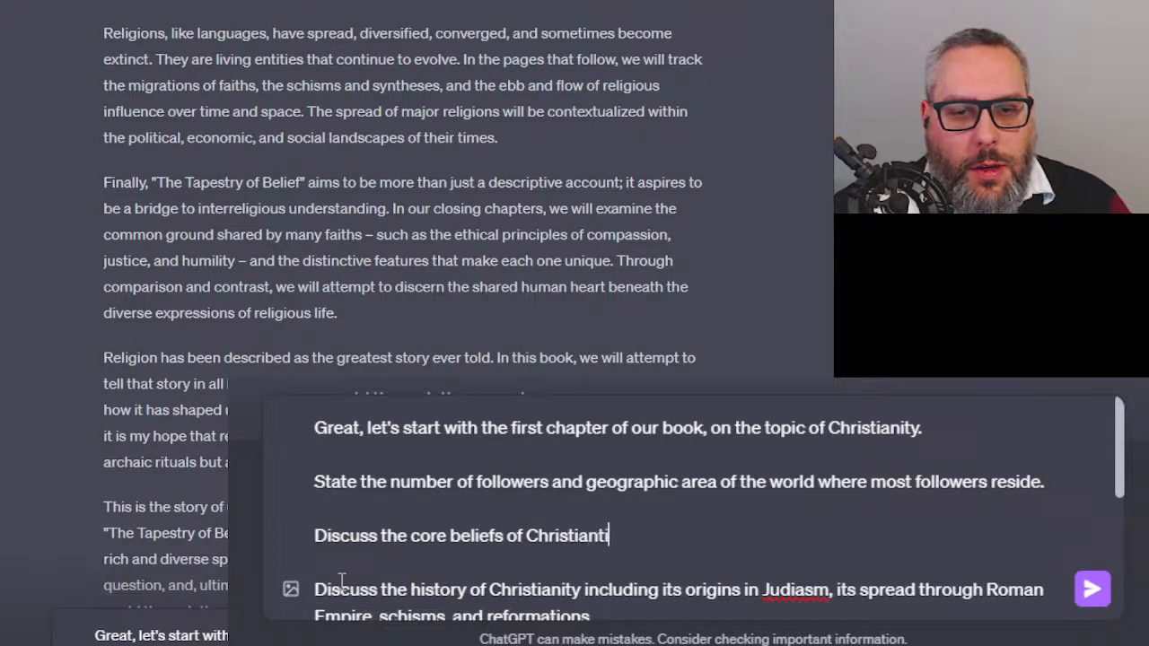
key(BackSpace)
key(BackSpace)
key(BackSpace)
text(it)
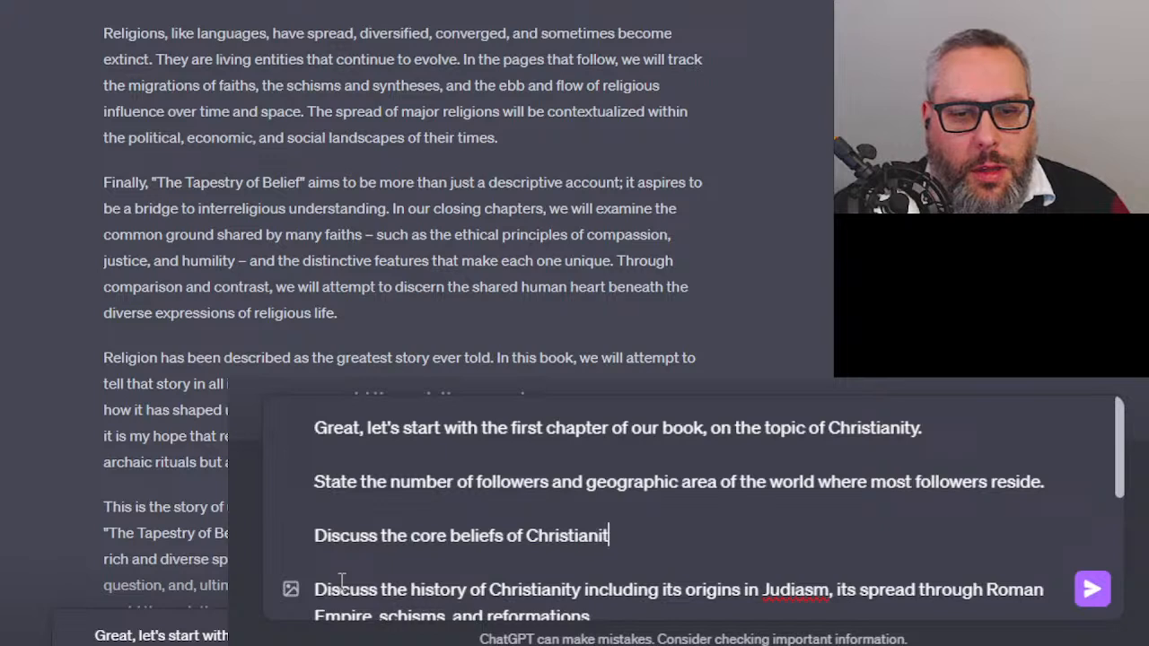
text(y in great detail)
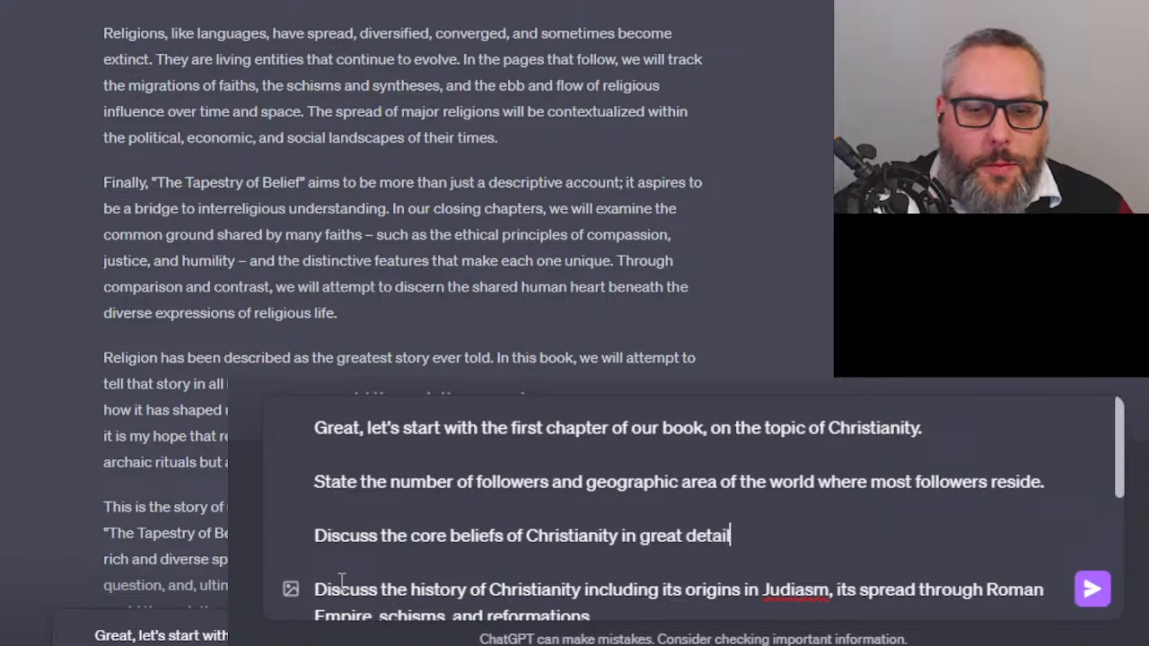
Complete the core beliefs sentence with "including the holy trinity, salvation through Jesus Christ, and the Bible."
scroll(341, 579, down, 3)
text(including the h)
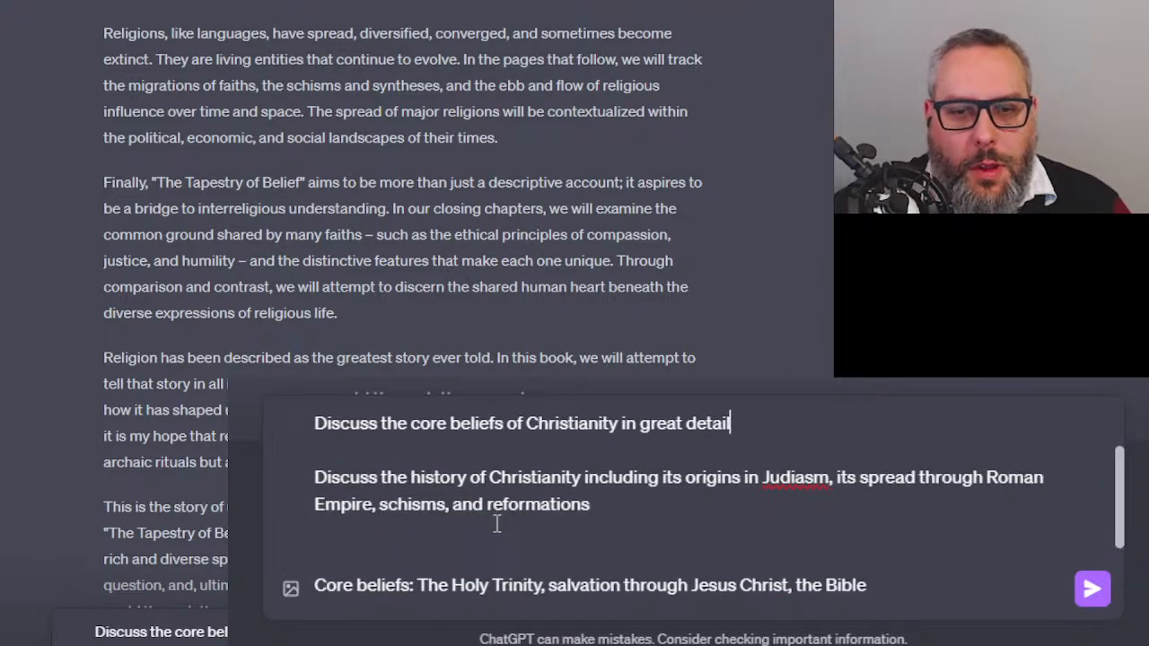
text(oly trinid)
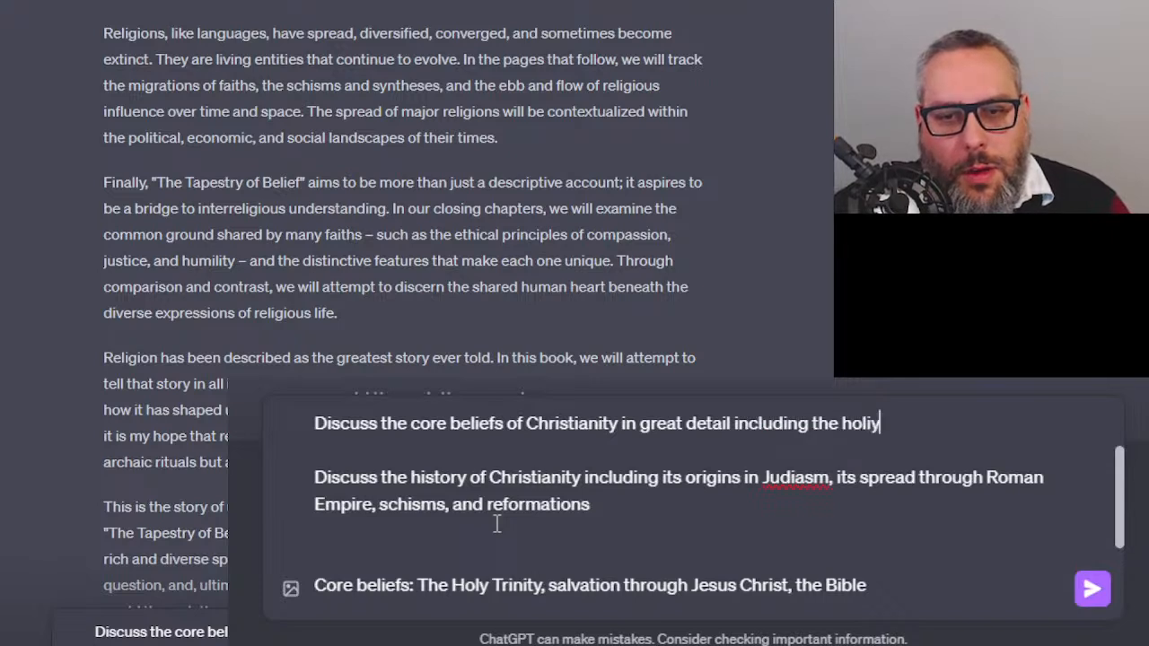
key(BackSpace)
text(y, )
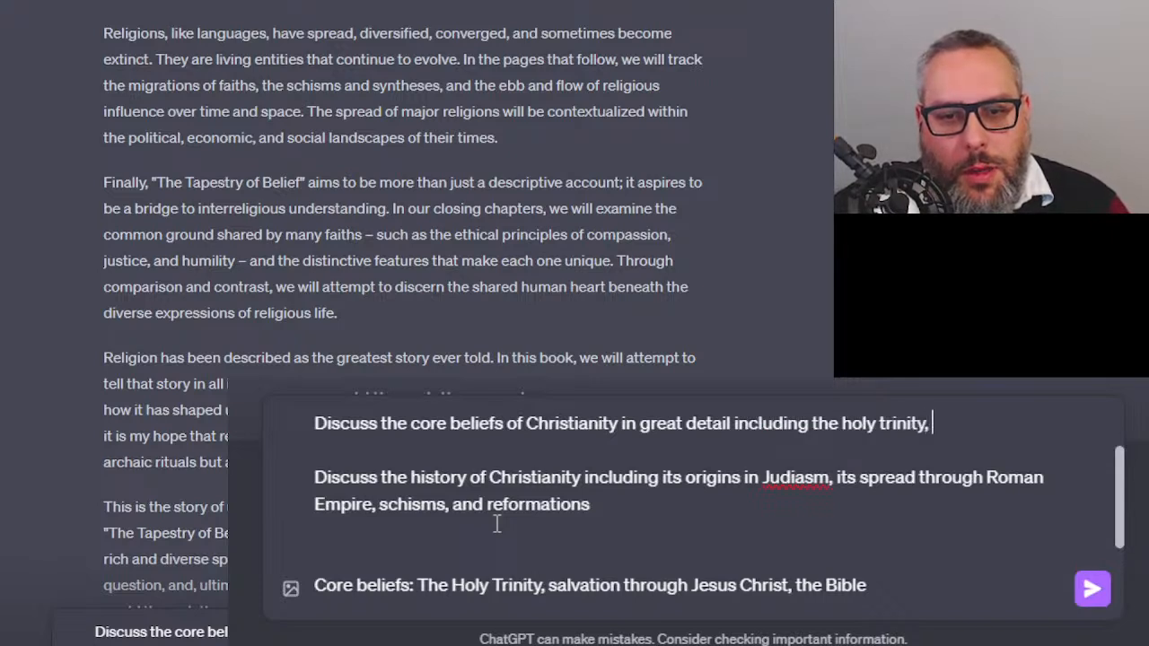
text(salvation through Je)
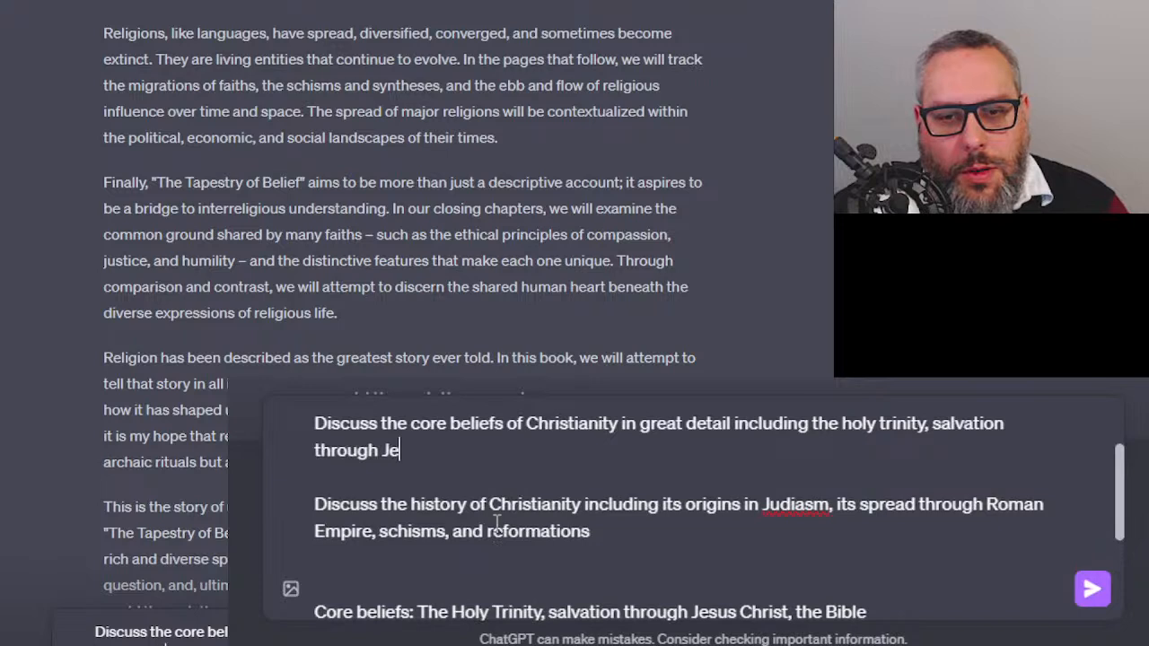
text(sus Christ, and the Bible. )
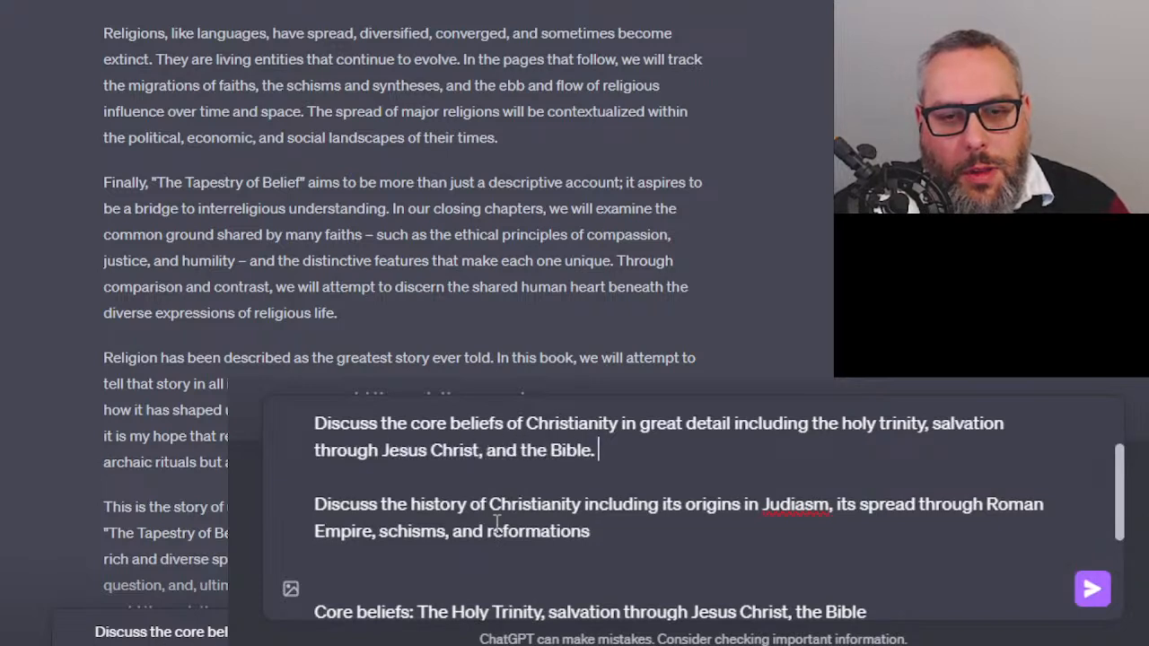
Add "Discuss the points included in the Nicene Creed that most(?) denominations of Christianity share in terms of beliefs." to the core beliefs paragraph
text(Discuss the)
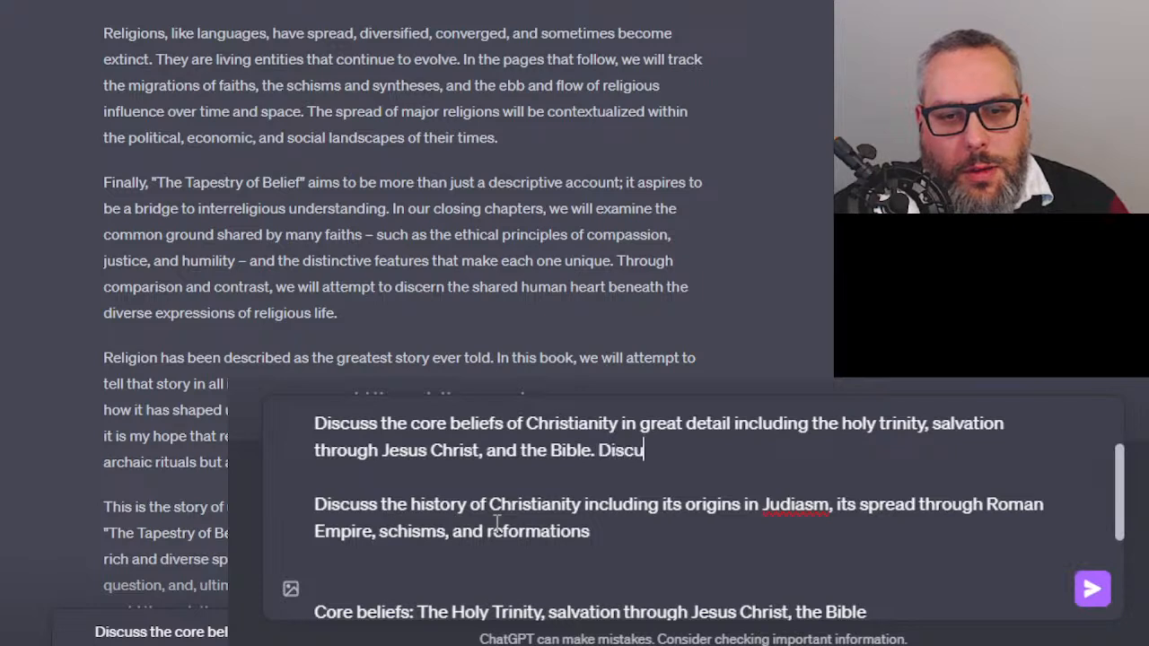
text( points included in)
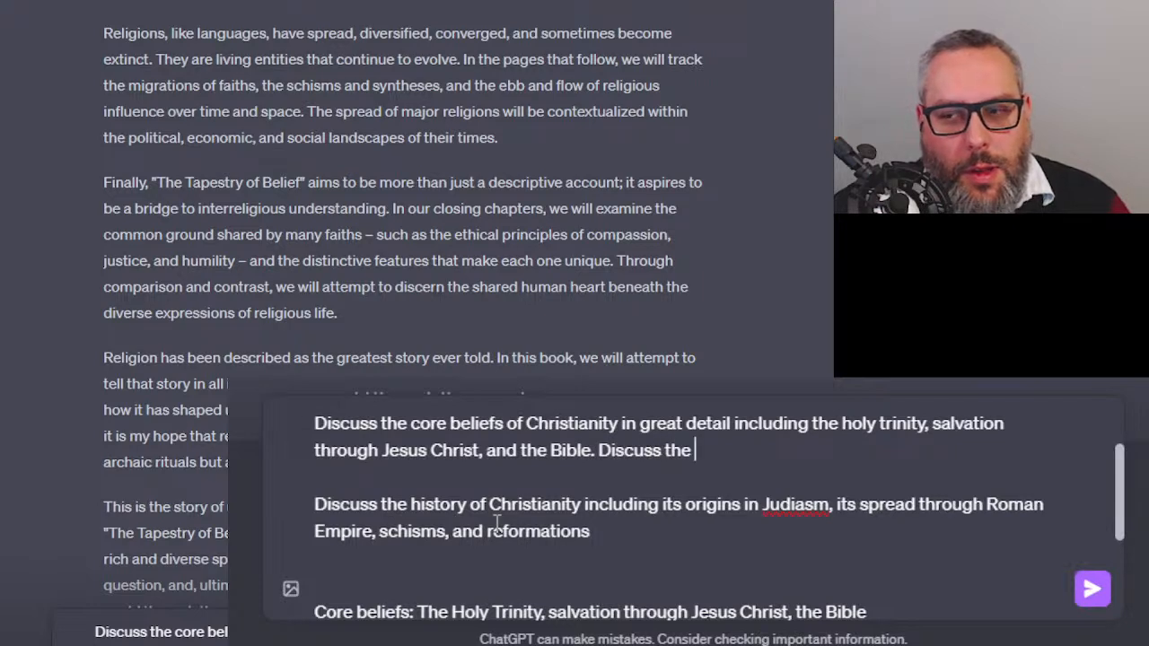
text( the N)
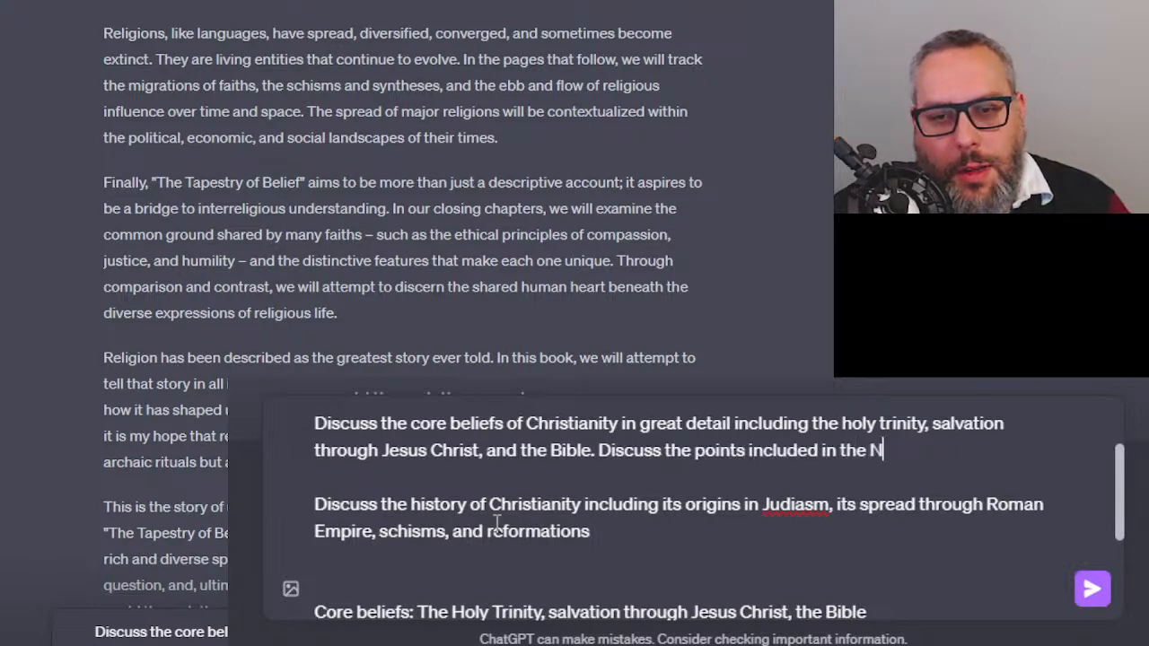
text(icene Creed that most)
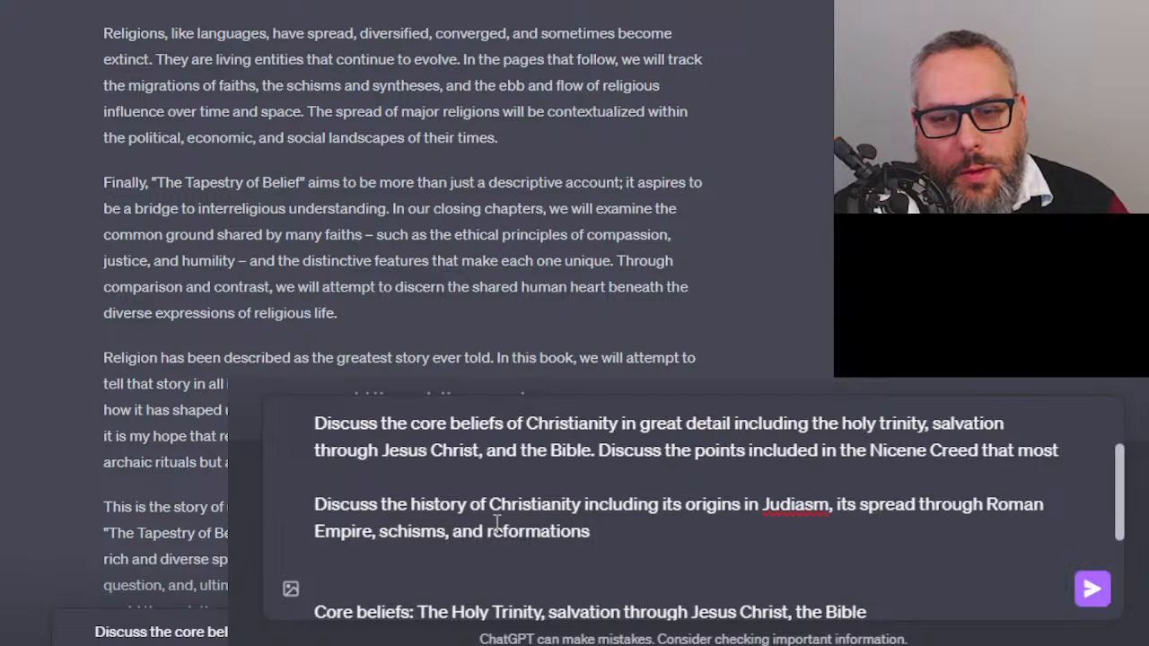
text((?) denominations of)
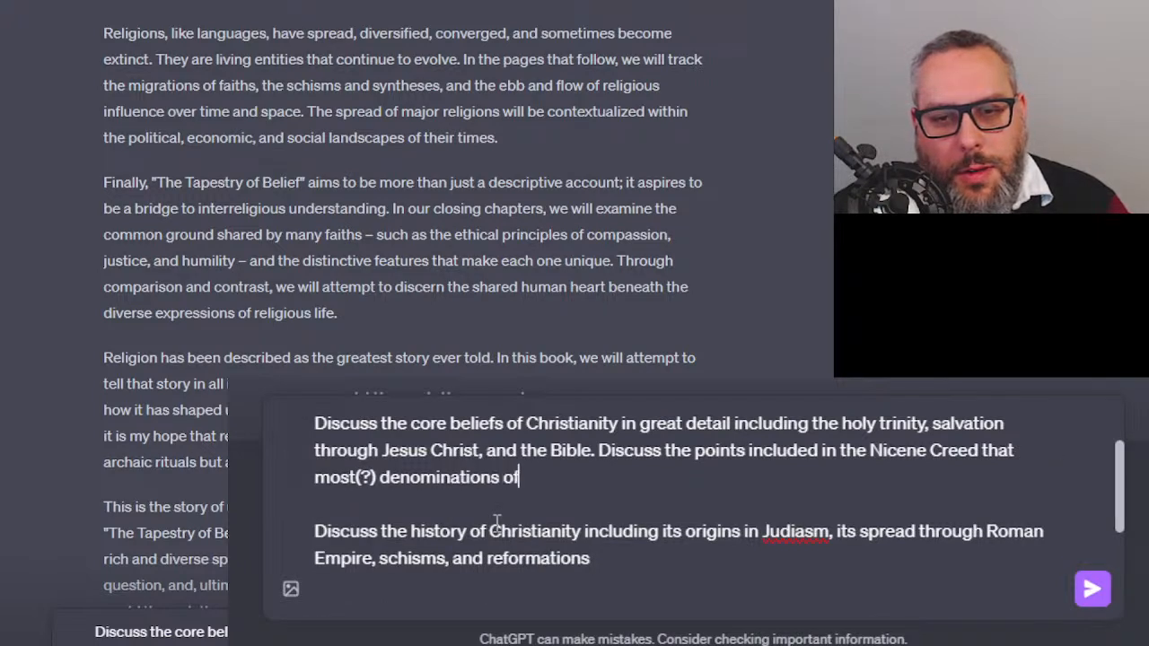
text( CHrist  Discuss the history of Christiani)
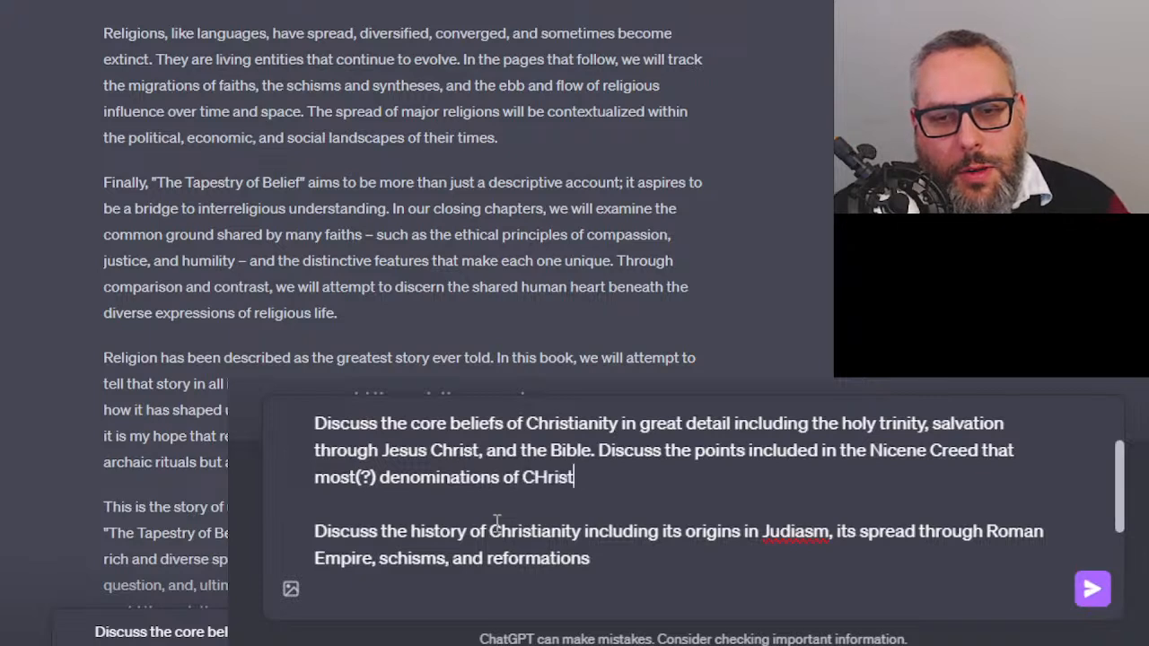
key(BackSpace)
key(BackSpace)
key(BackSpace)
key(BackSpace)
key(BackSpace)
key(BackSpace)
key(BackSpace)
key(BackSpace)
key(BackSpace)
text(hristianity share )
text(in terms of b  Discuss the)
key(BackSpace)
key(BackSpace)
text(erms of b)
text(liee)
key(BackSpace)
key(BackSpace)
key(BackSpace)
key(BackSpace)
text(eliefs.)
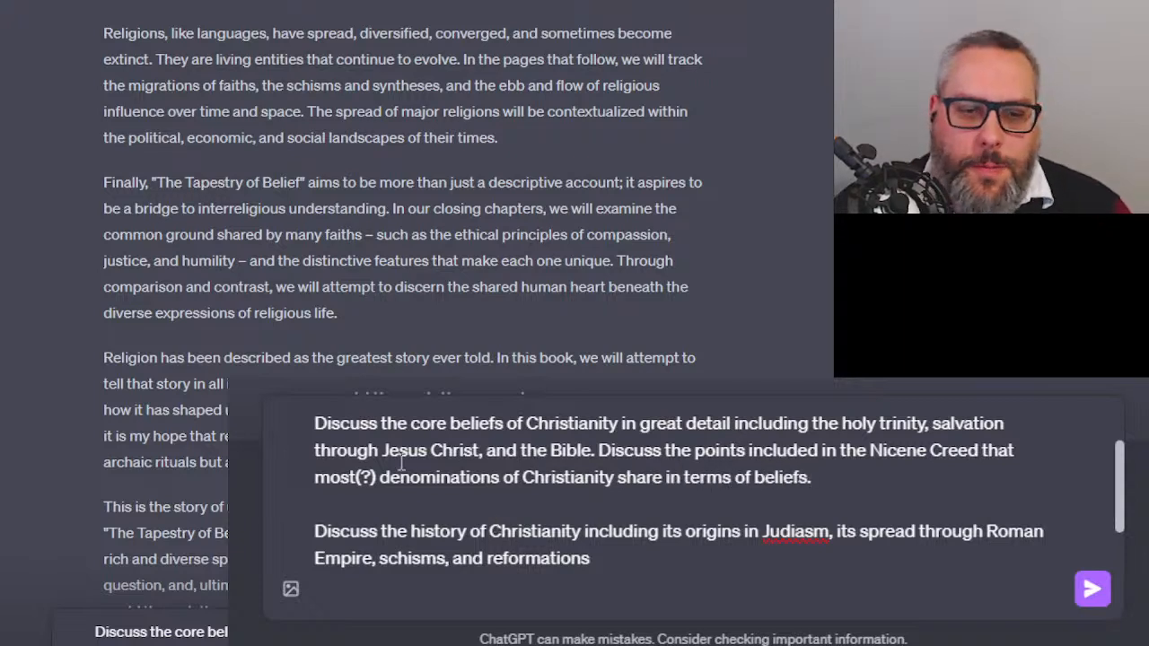
Delete the "Core beliefs" line and the blank line below it from the Christianity notes
scroll(398, 469, down, 2)
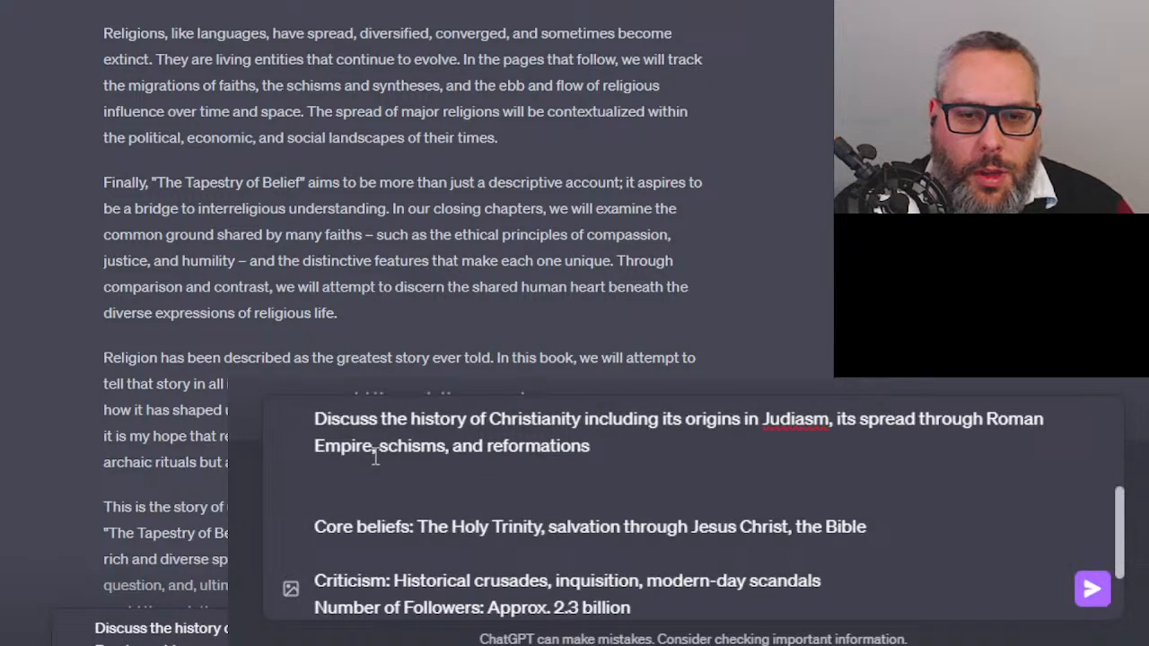
drag(374, 497, 815, 553)
key(BackSpace)
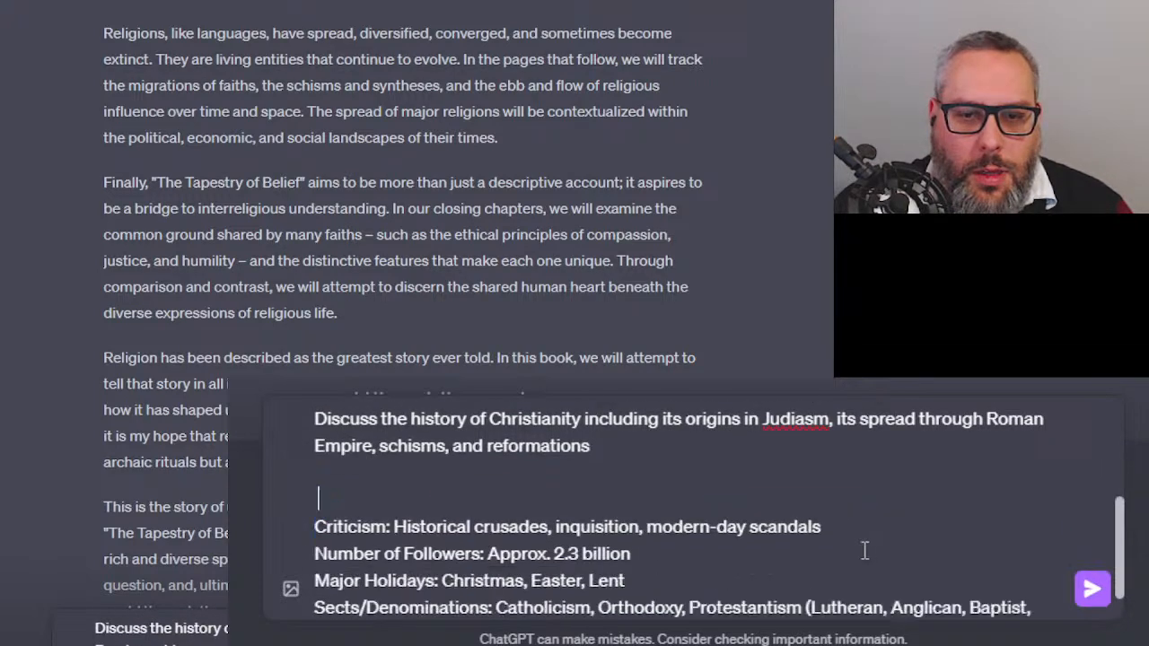
Begin a paragraph above the Criticism note with "Discuss common criticisms of Christianity including"
scroll(670, 524, down, 1)
key(Return)
text(Discuss)
text(ommo)
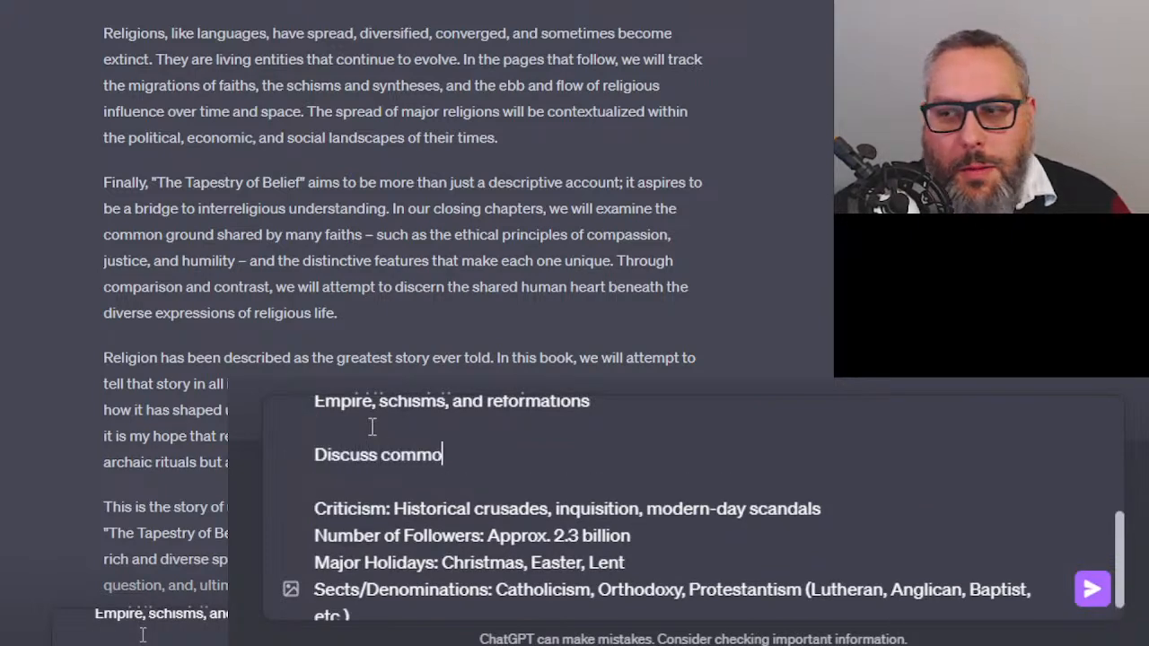
text(n criticisms of CHristi)
key(BackSpace)
key(BackSpace)
key(BackSpace)
key(BackSpace)
key(BackSpace)
key(BackSpace)
text(Christianity including host)
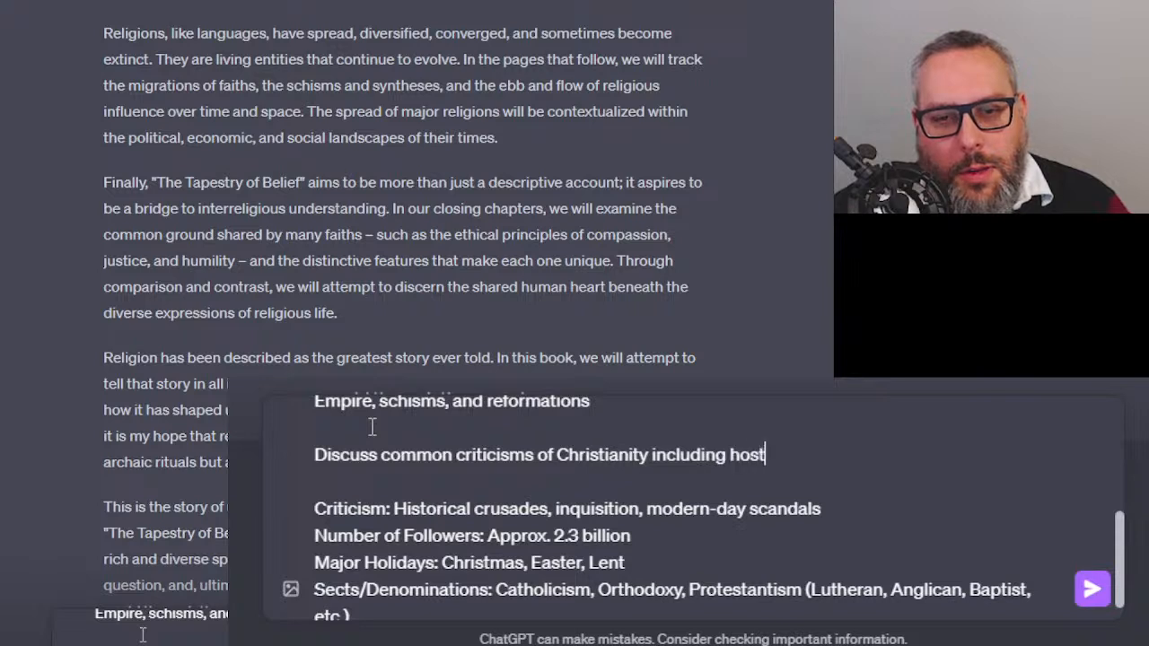
Complete the criticisms sentence with "historical crusades, inquisiton, modern-day scandals."
key(BackSpace)
text(istorical crusades, in)
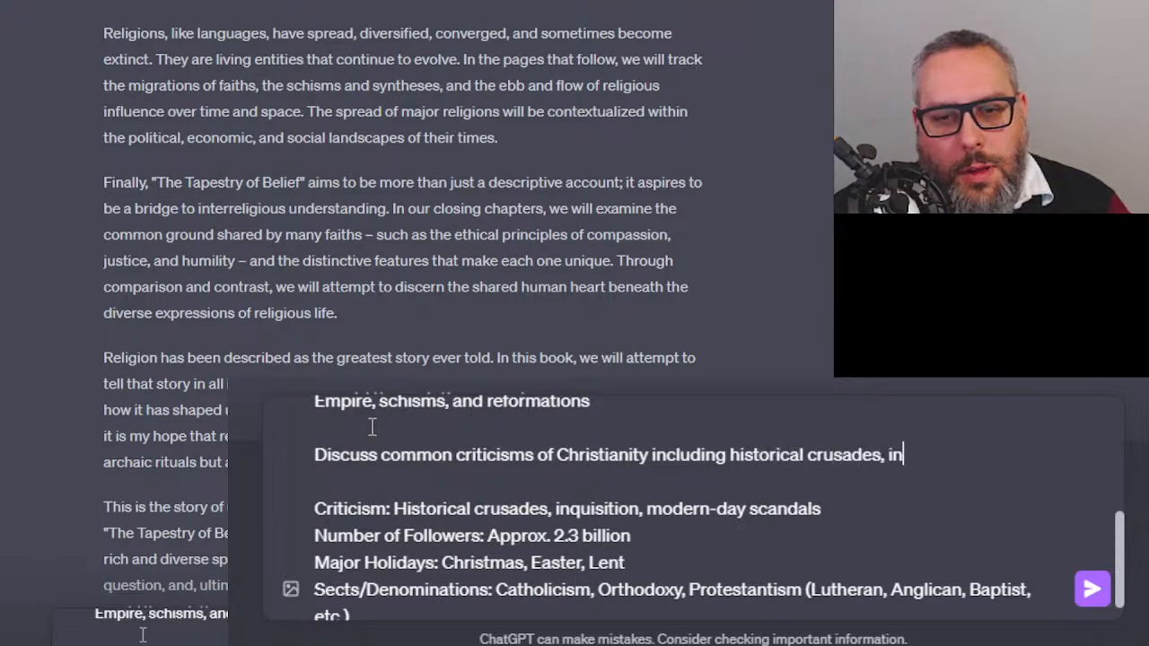
text(quision,)
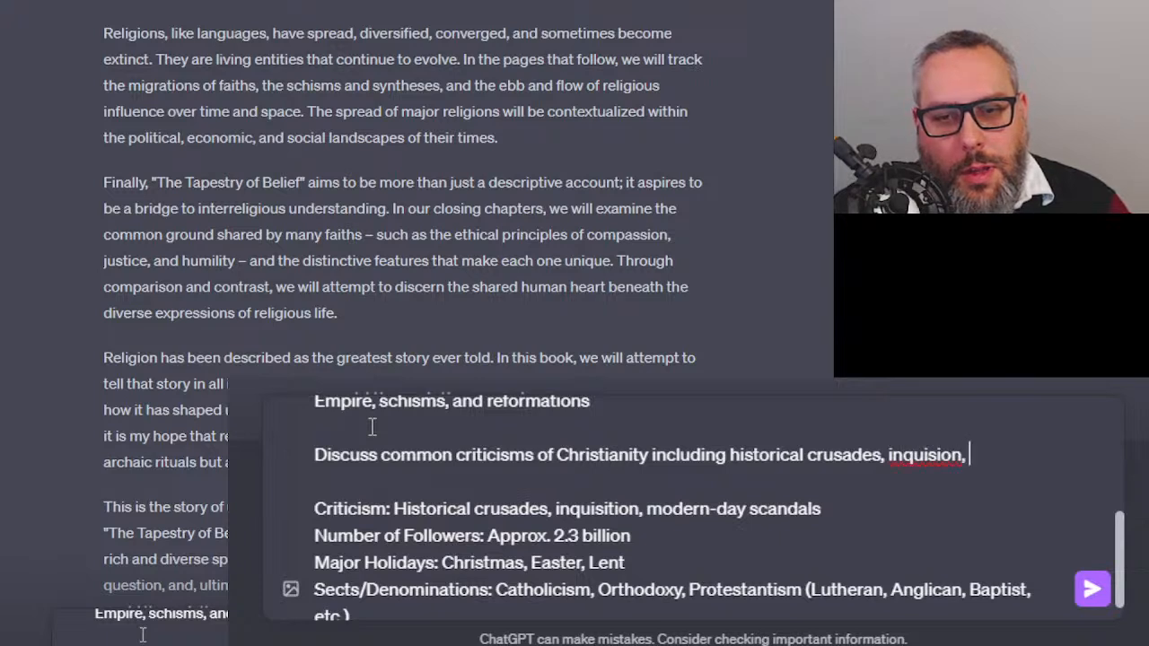
text( modern-da)
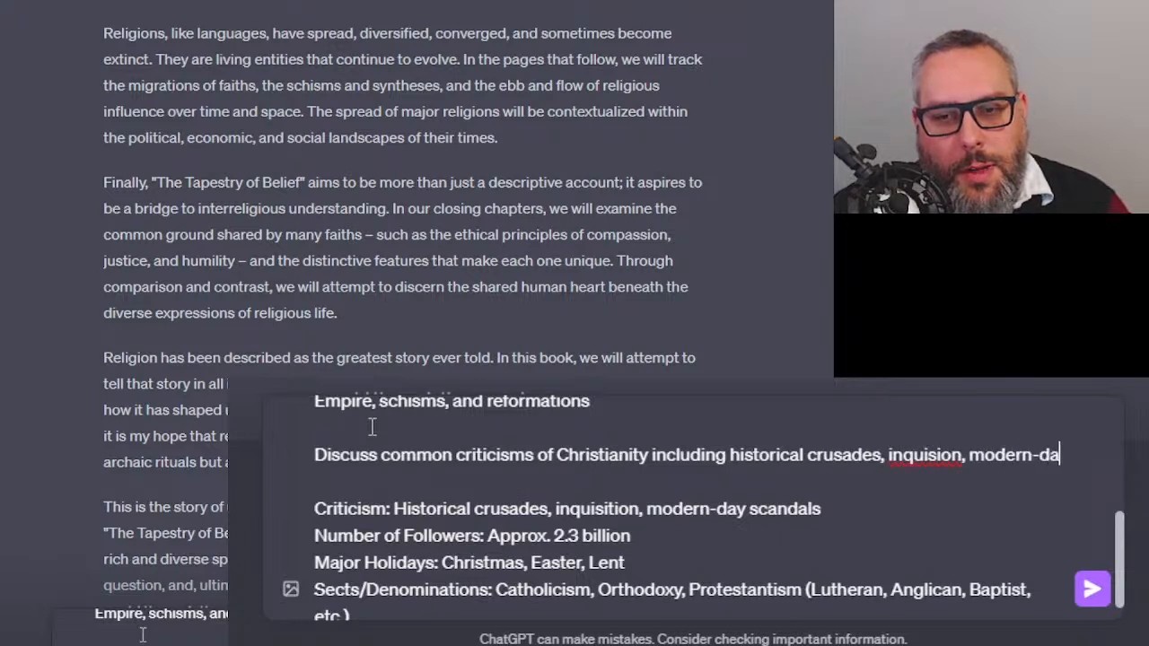
text(y scandals.)
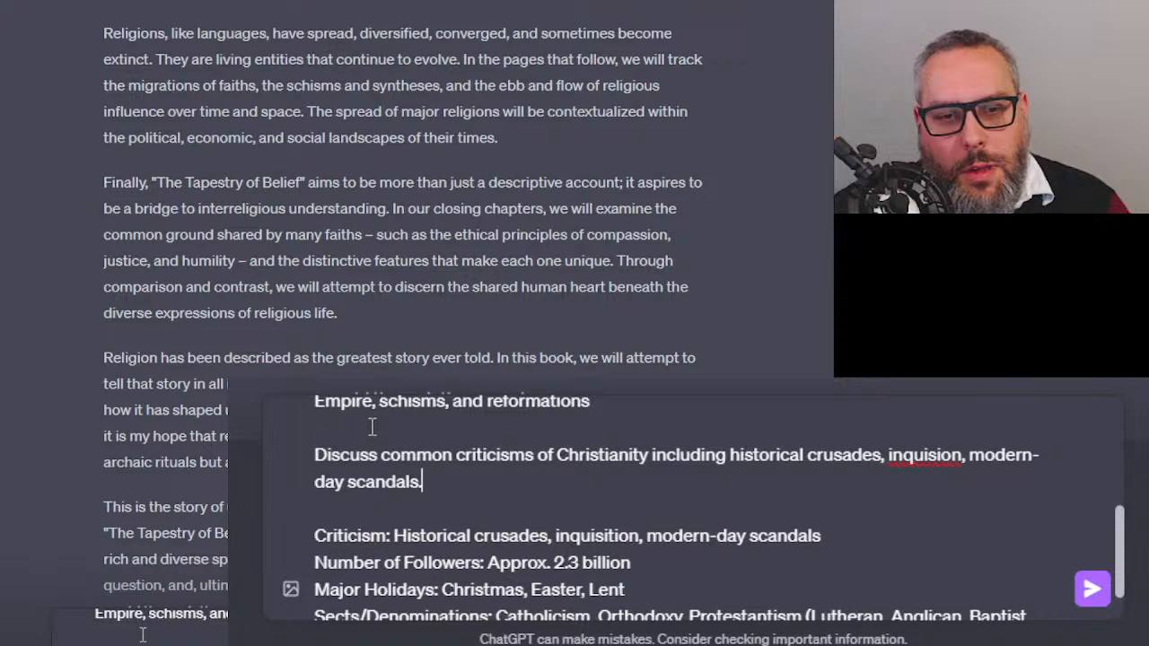
double_click(926, 454)
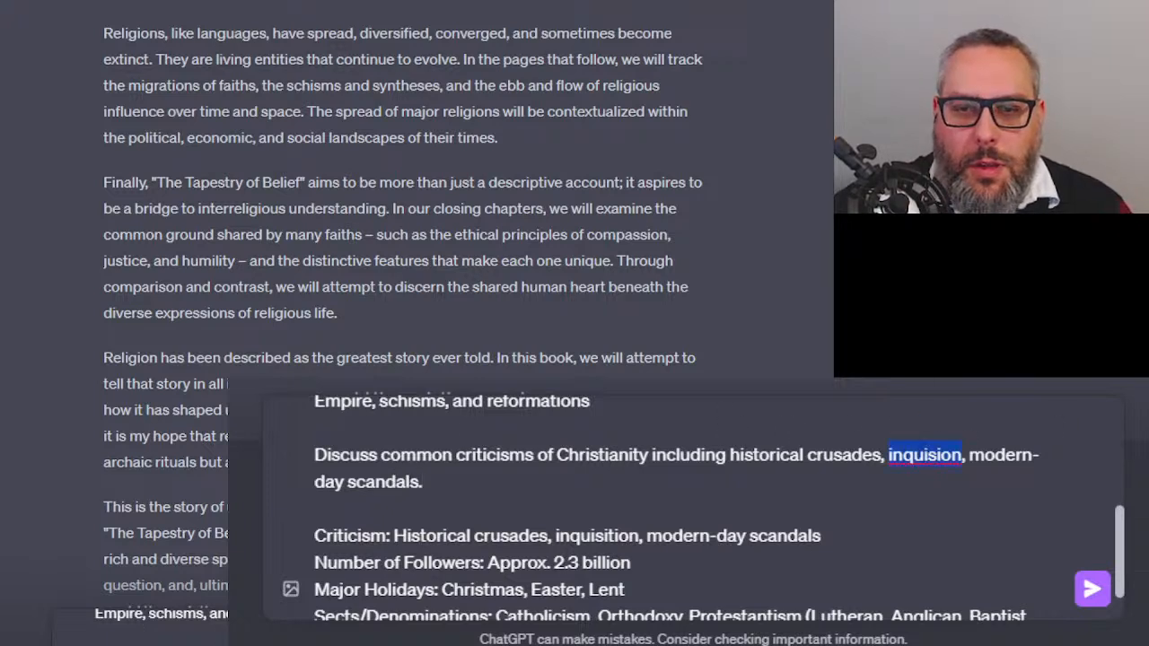
text(inquisiton)
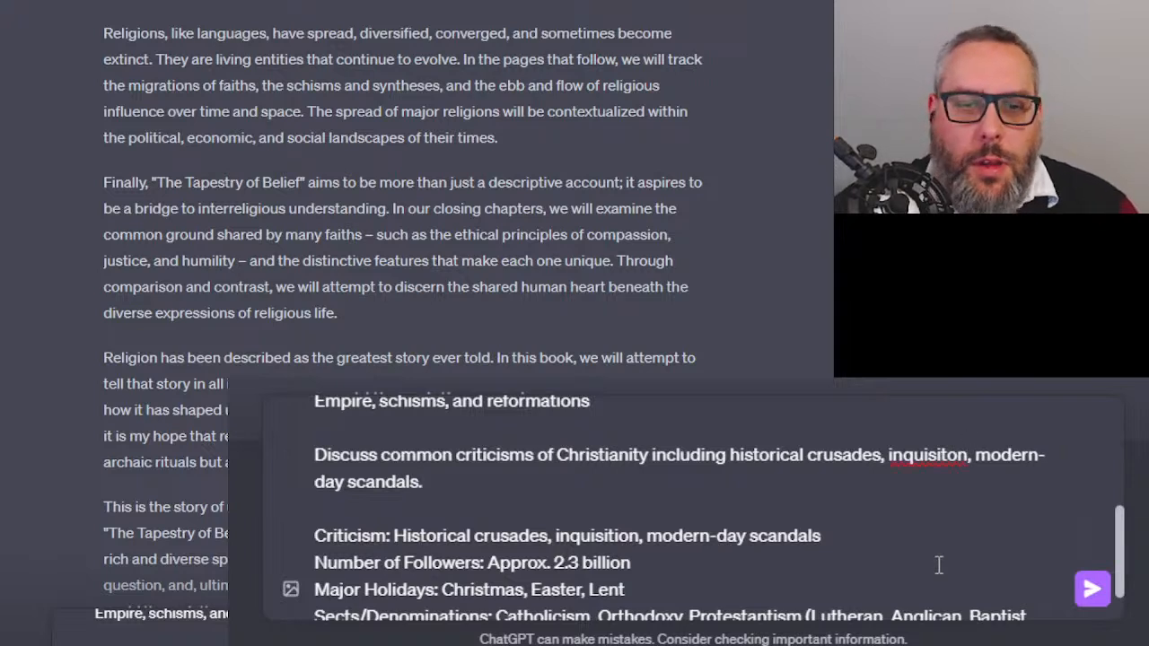
Append to the criticisms paragraph "Also touch on the positive aspects of Christianity that might make it appealing to someone looking for a religion that suits them."
text( Also touch on th)
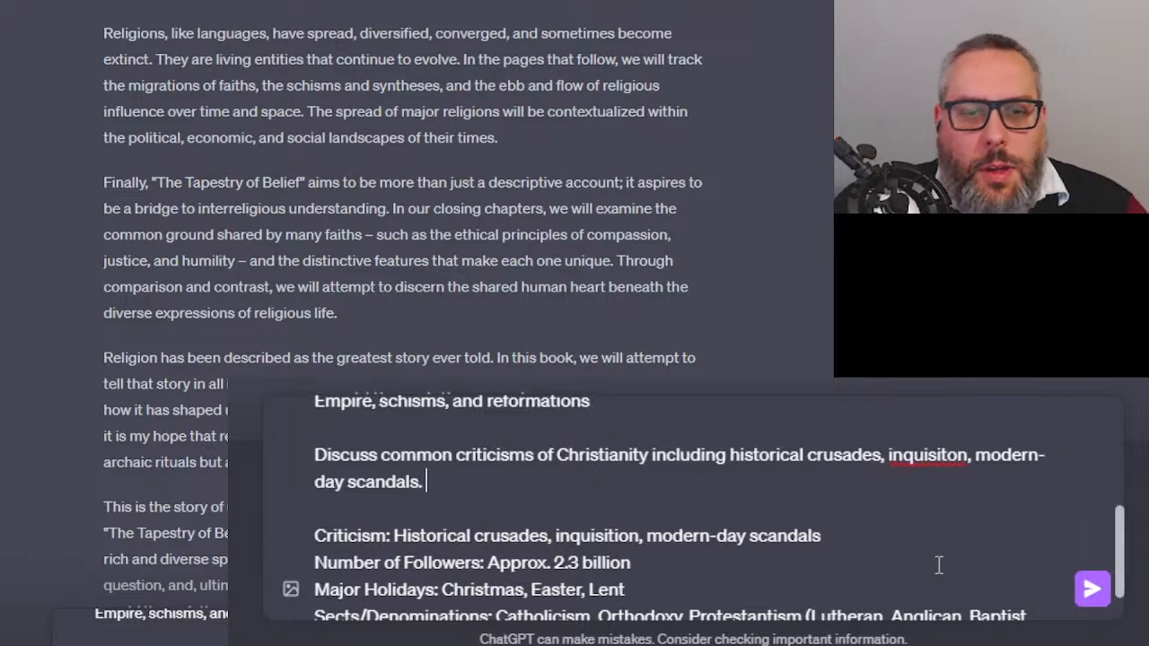
text(e posit)
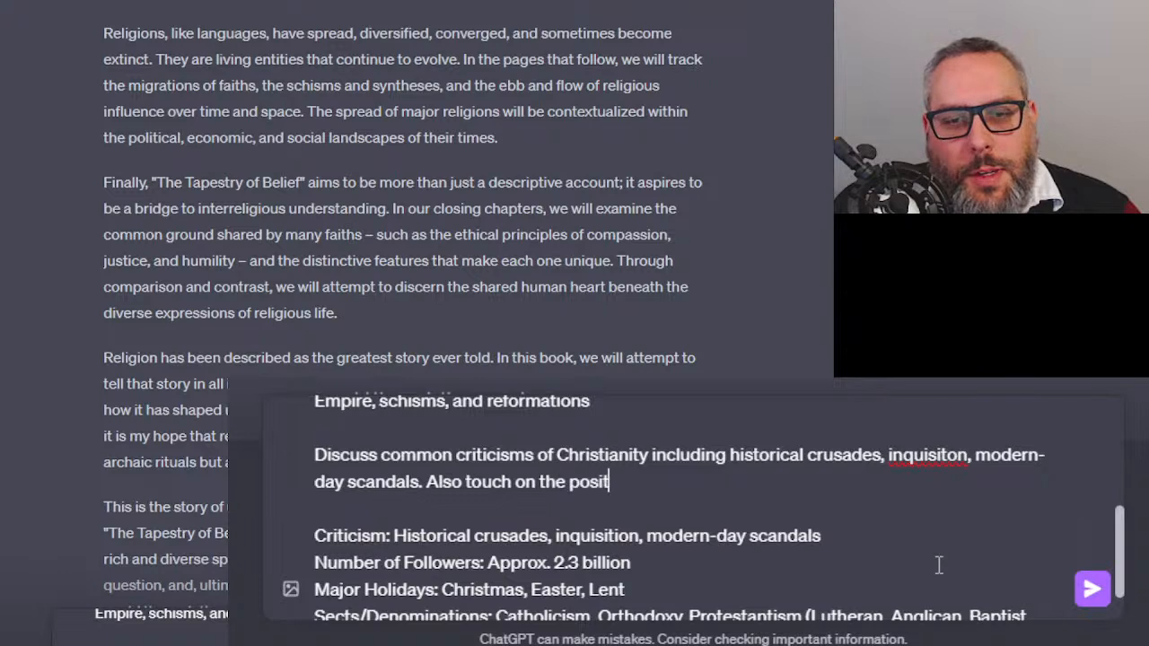
text(ive aspects of CHr)
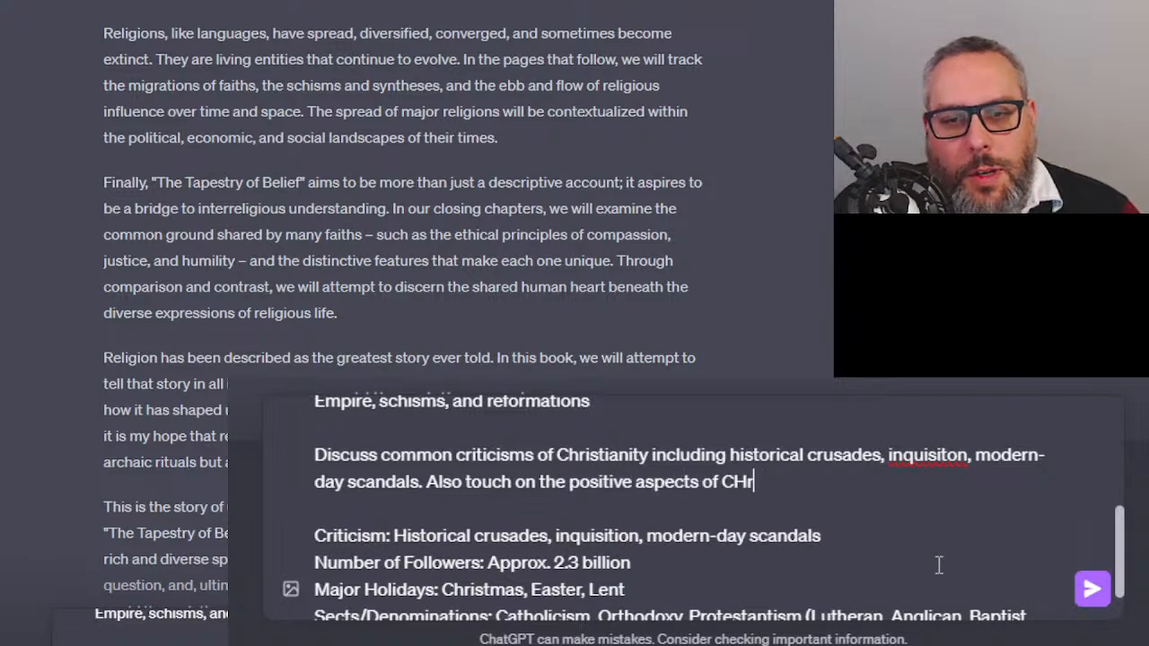
text(istianity that mig)
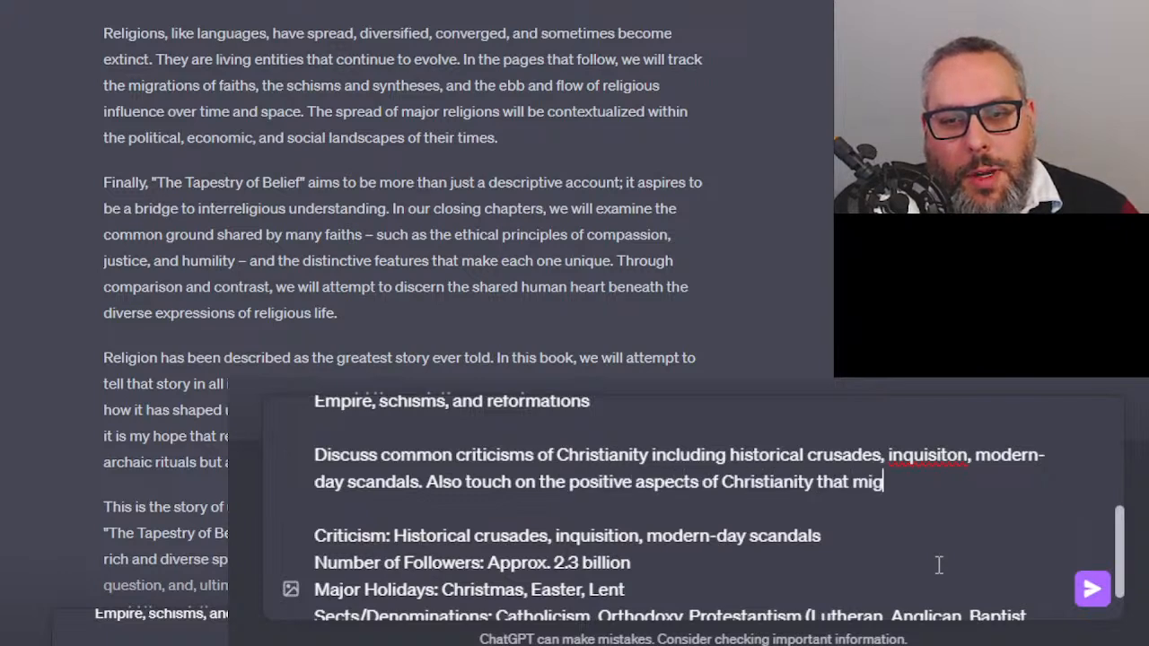
text(ht make it appealing to som)
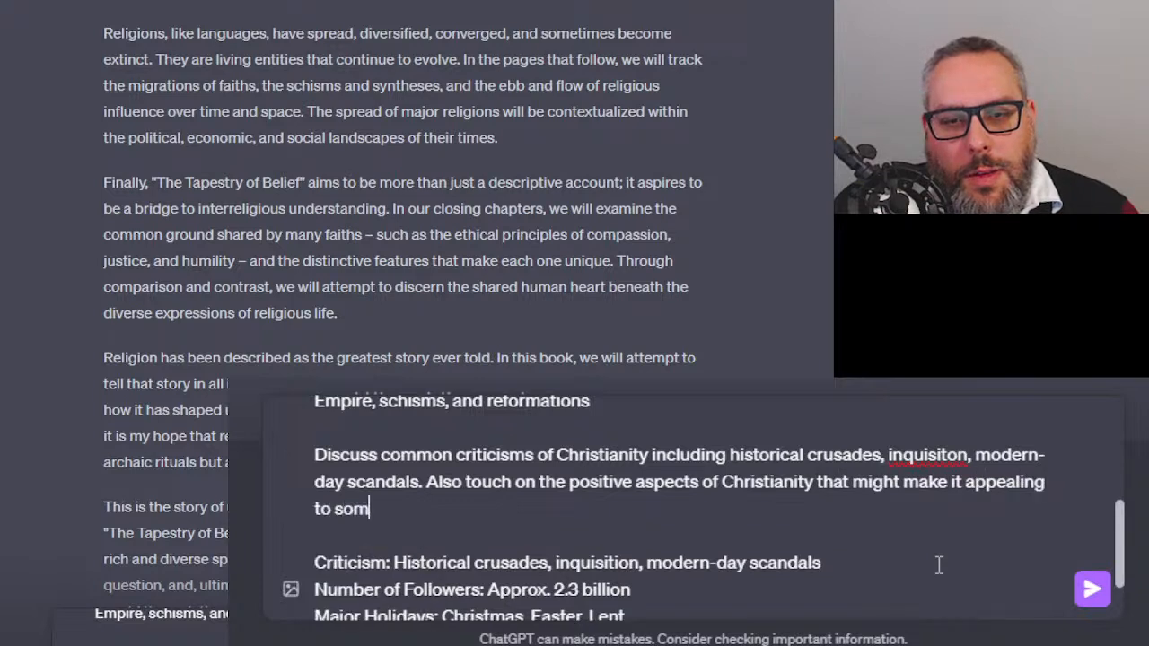
text(eone looking for a)
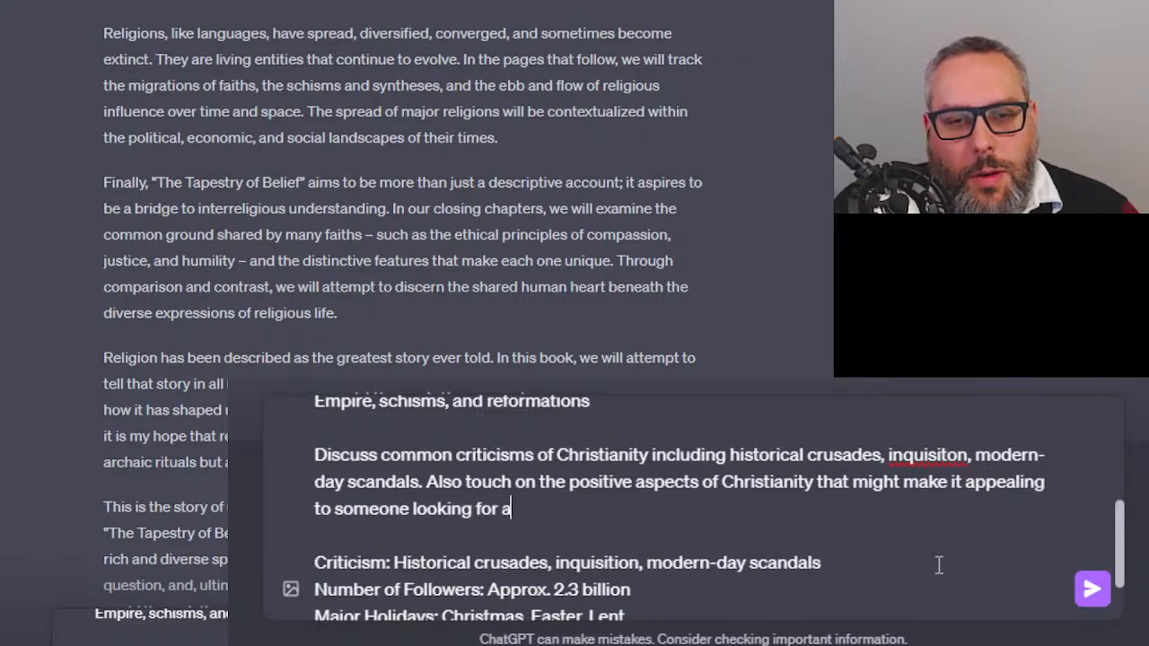
text( religion )
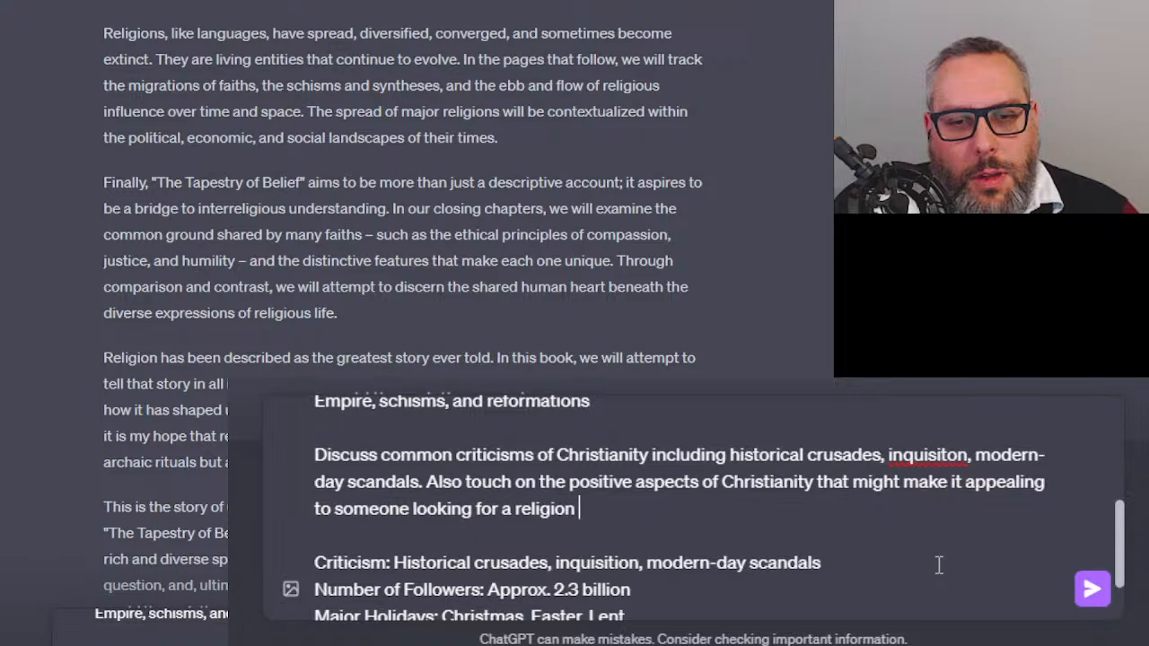
text(that suits them.)
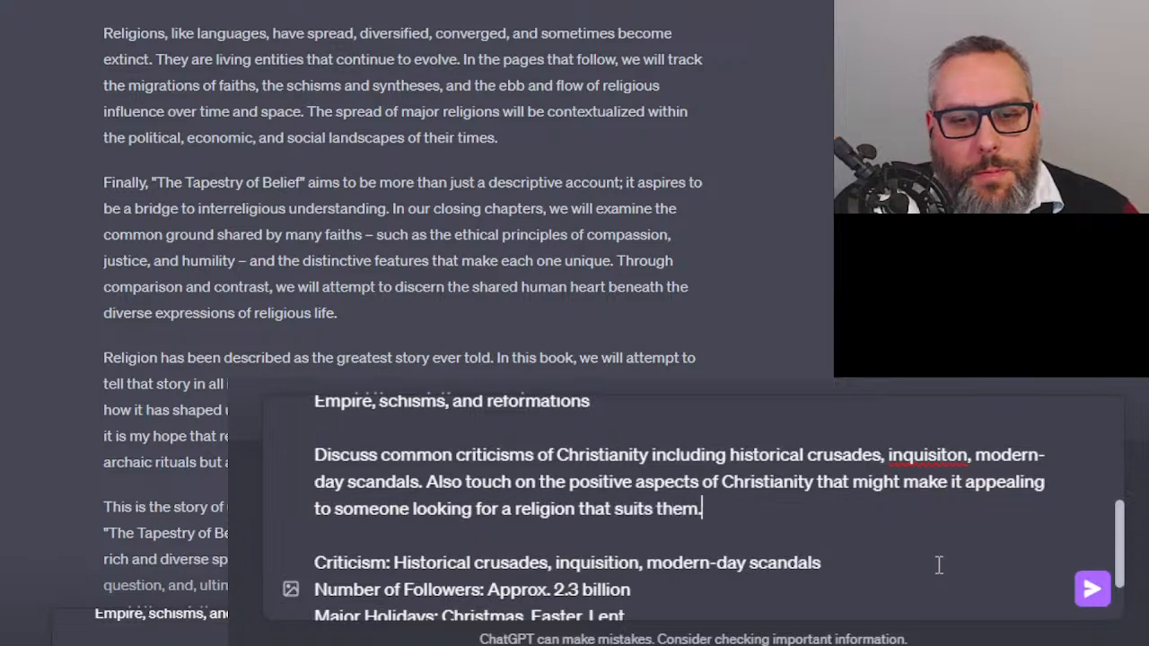
Delete the Criticism and Number of Followers lines from the prompt and move the Sects/Denominations line above the Major Holidays line
scroll(674, 551, down, 1)
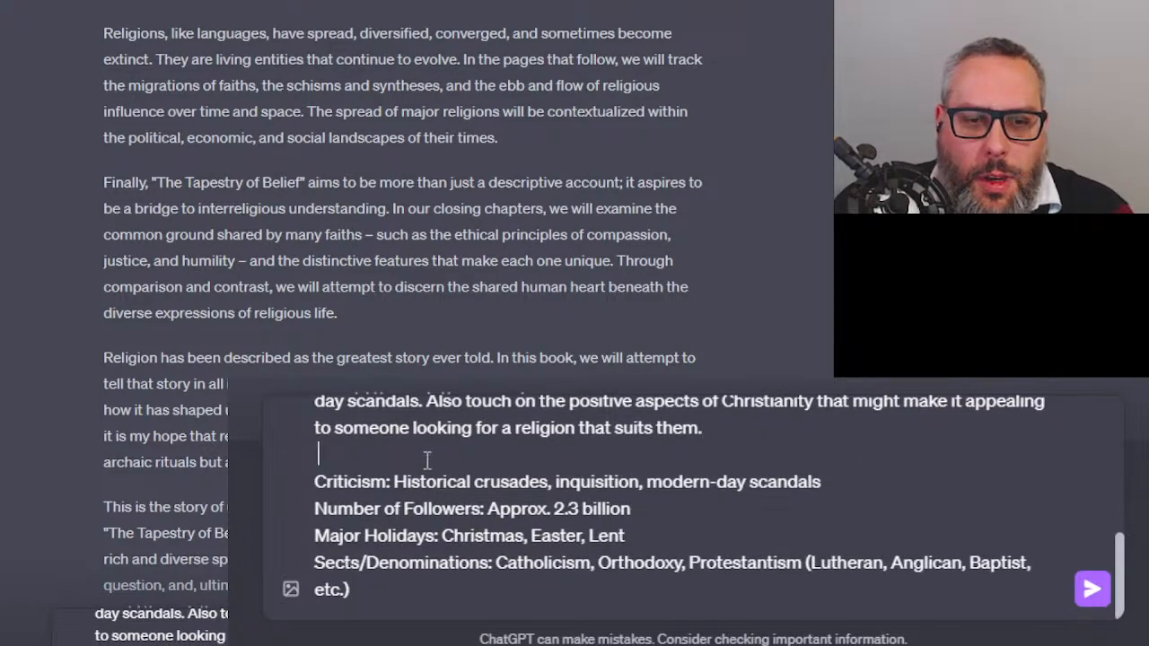
key(BackSpace)
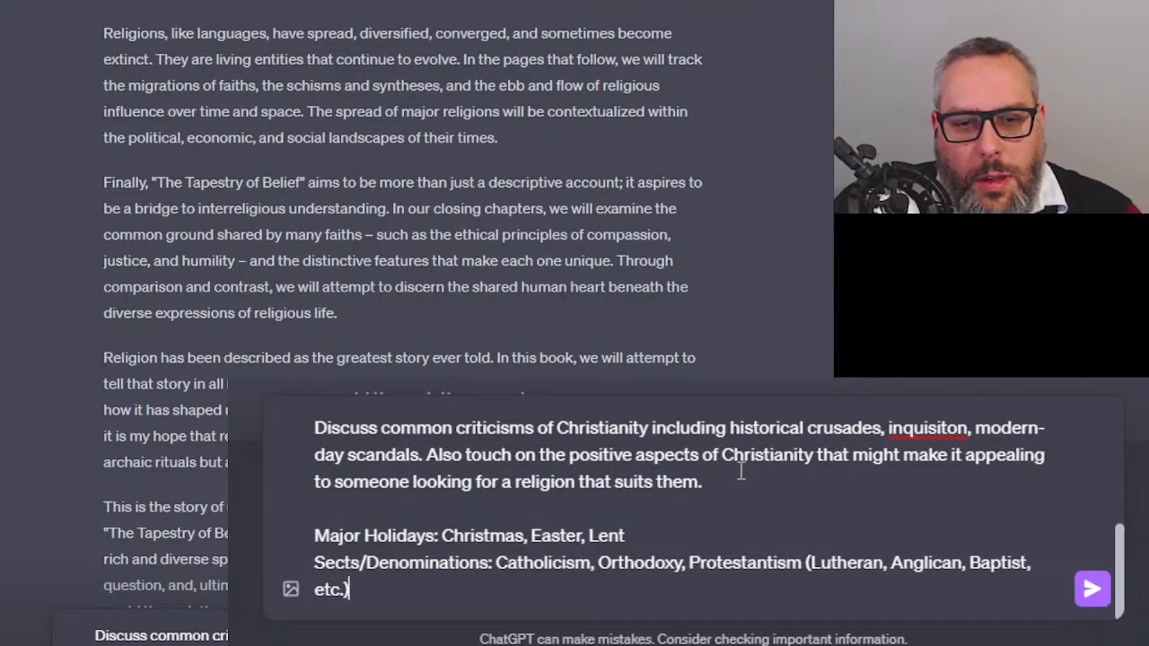
key(BackSpace)
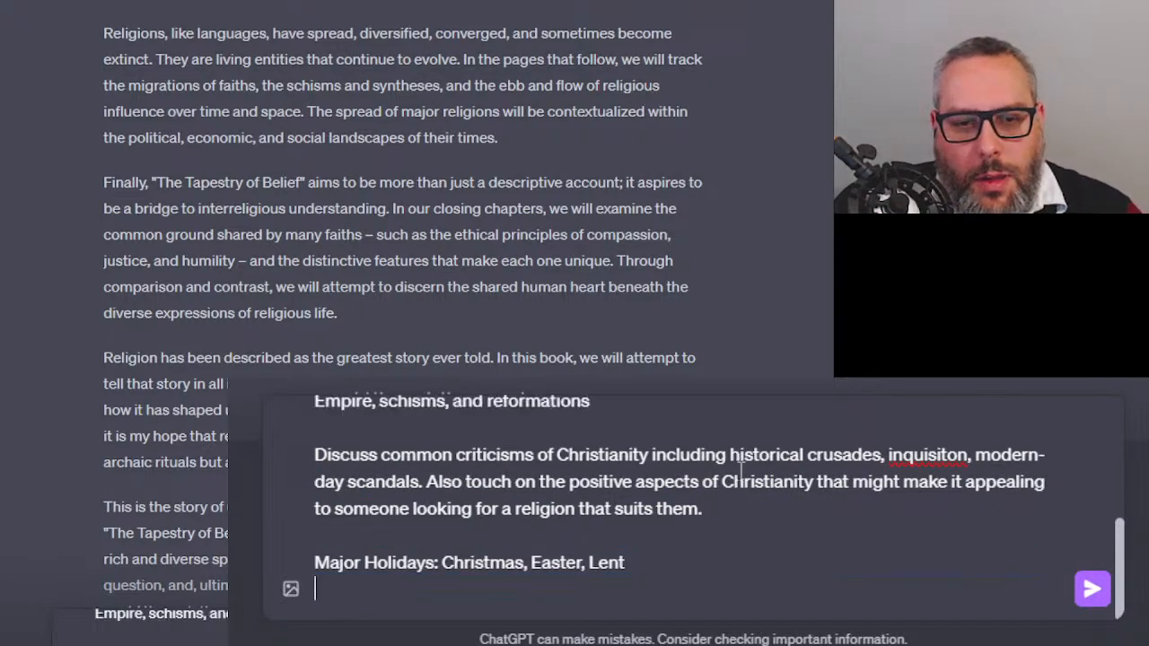
key(shift+Return)
key(shift+Return)
text(Sects/Denominations: Catholicism, Orthodoxy, Protestantism (Lutheran, Anglican, Baptist, etc.))
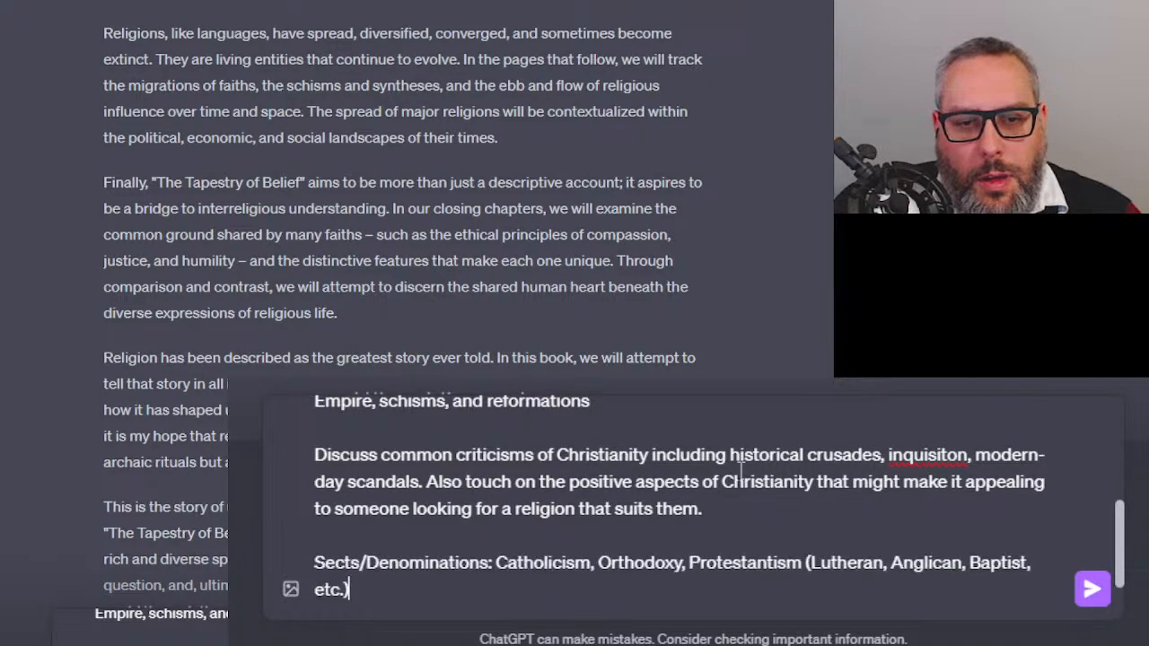
Reword the start of the Sects/Denominations line as "Discuss the various Sects and Denominations"
text(Discuss )
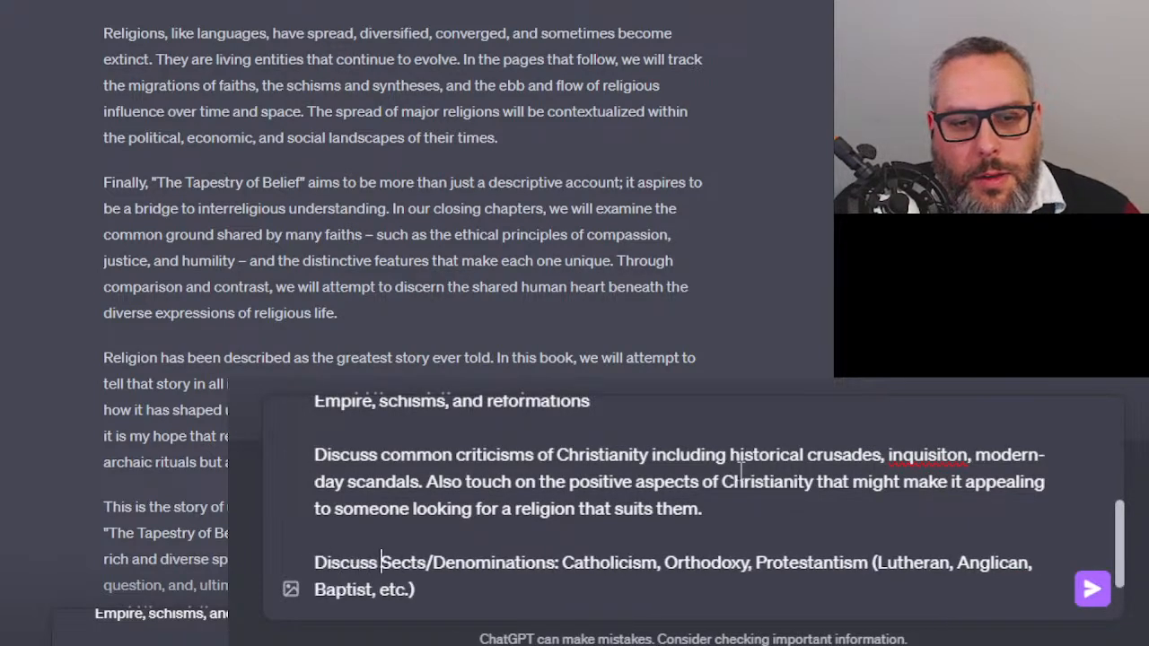
text(the various)
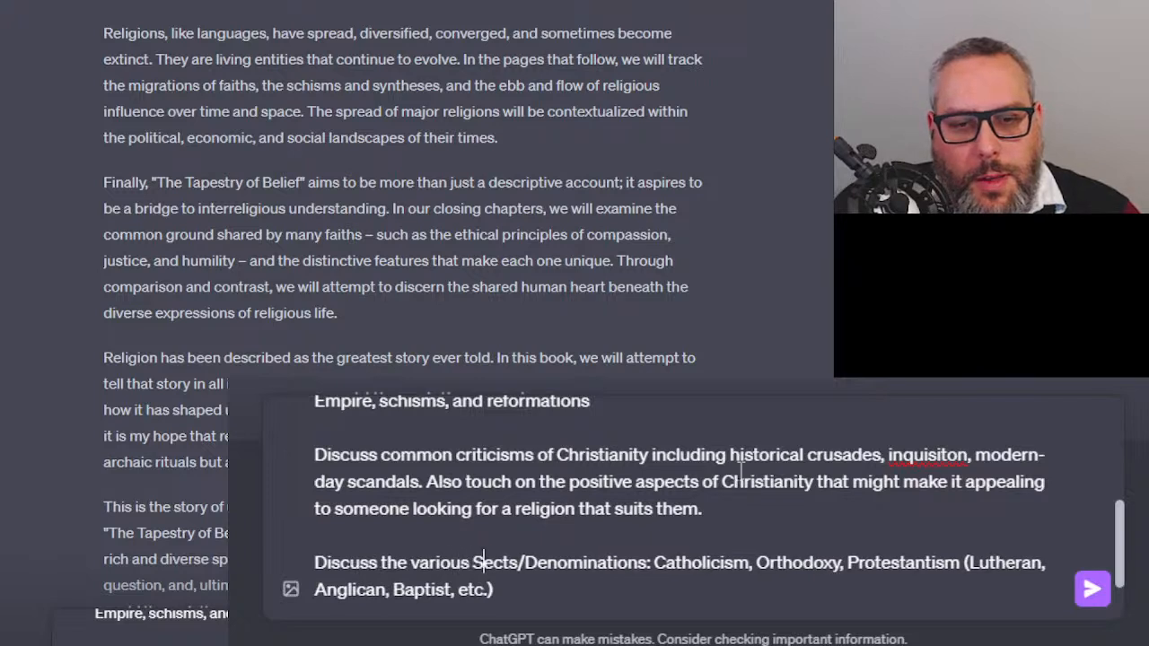
key(BackSpace)
text(and)
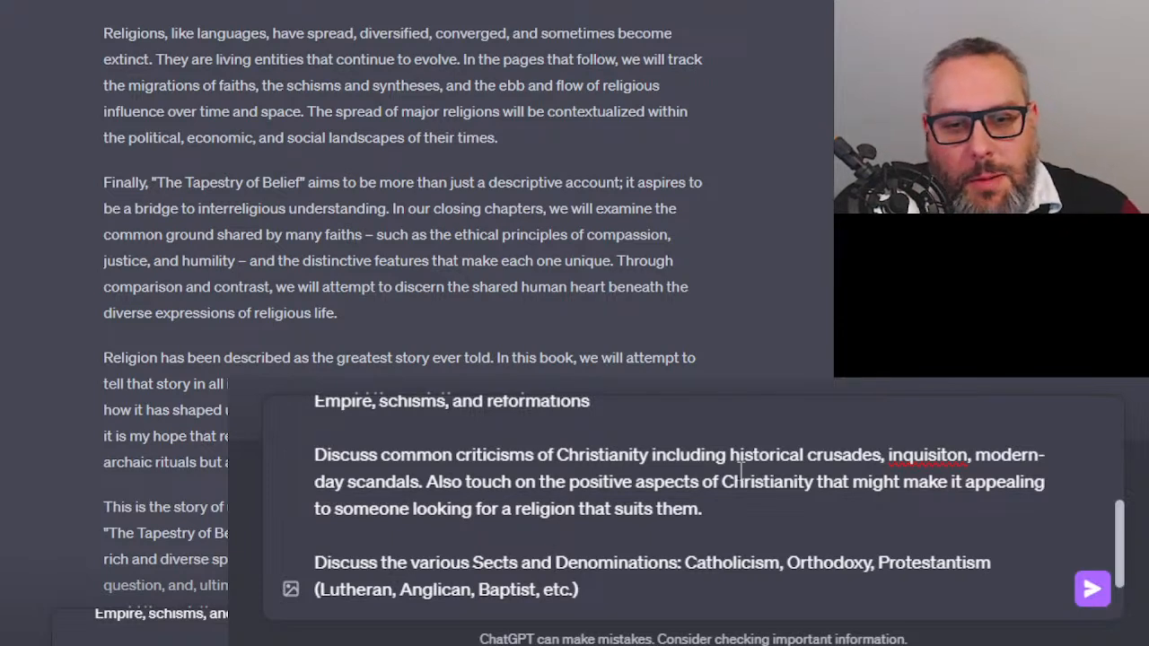
Extend the denominations paragraph with "Also include religions like Jehovah's Witnesses and Mormonism which also believe in Jesus Christ as their savior."
text(Also includ)
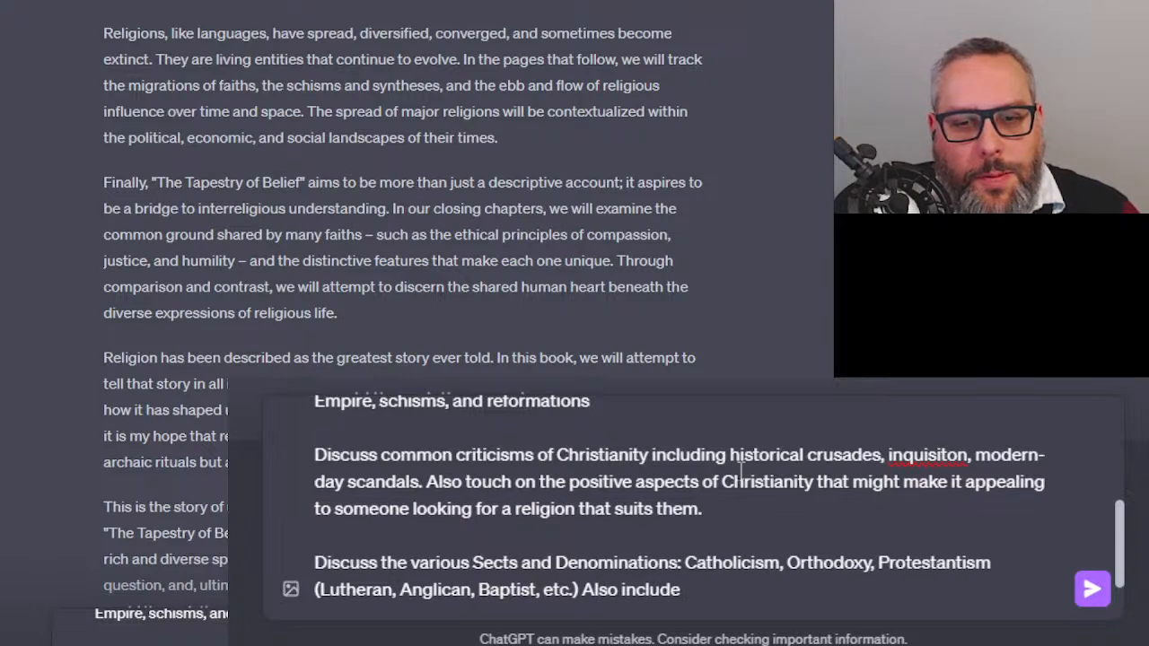
text(e)
text( re)
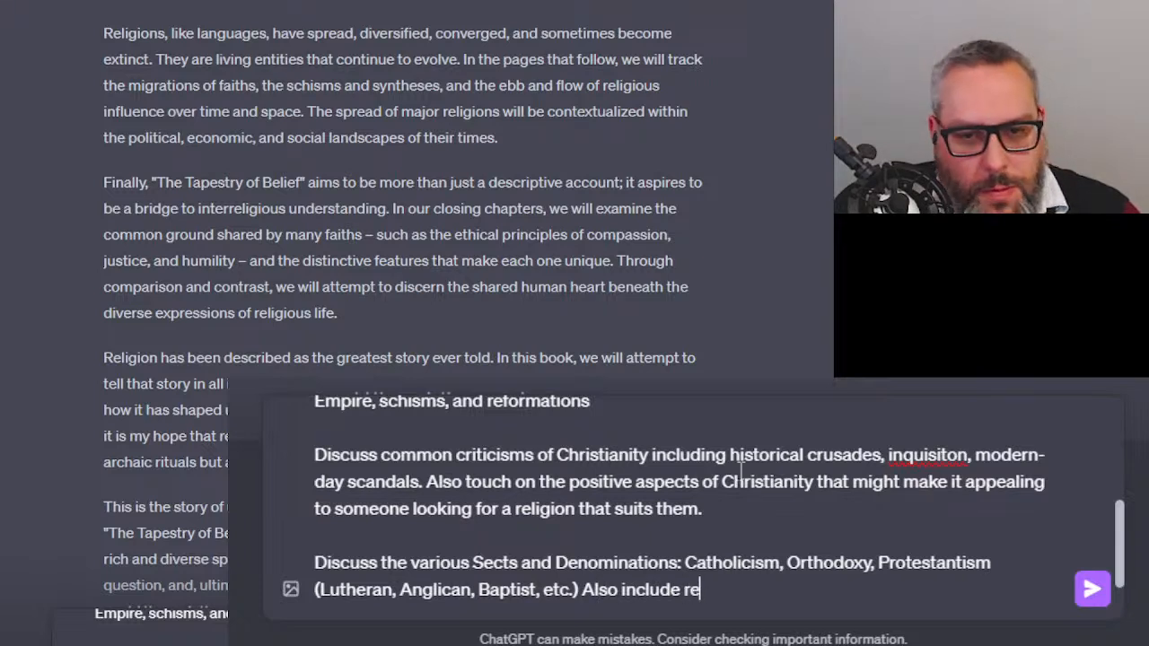
text(ligions like Jevh)
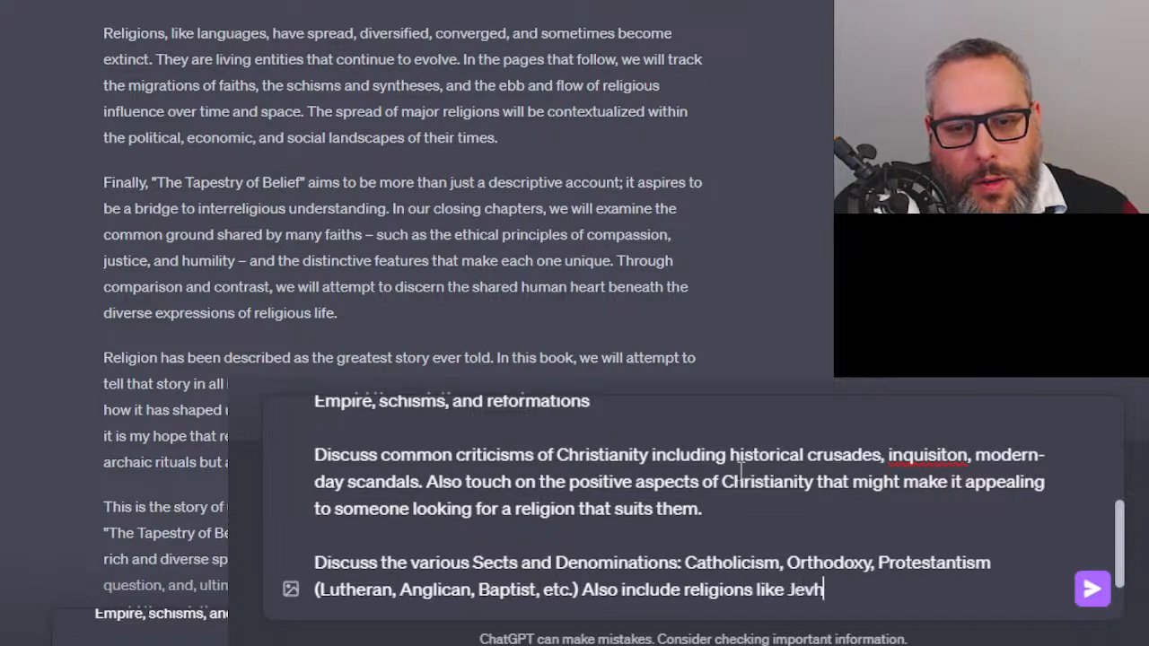
key(BackSpace)
key(BackSpace)
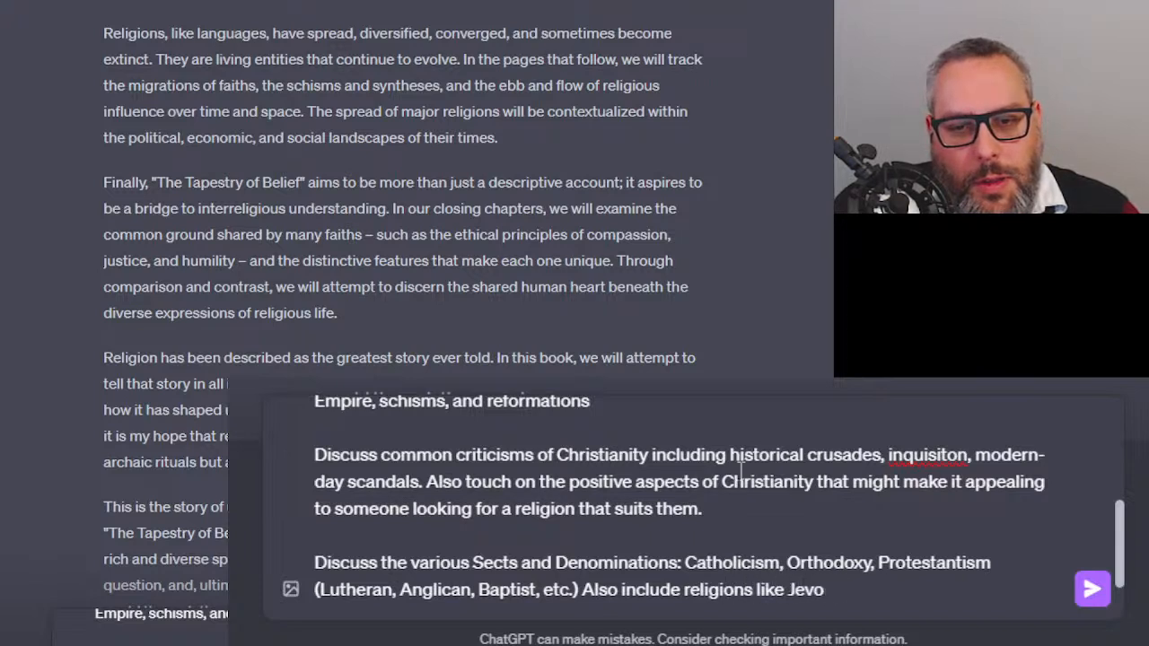
text(ovah's W)
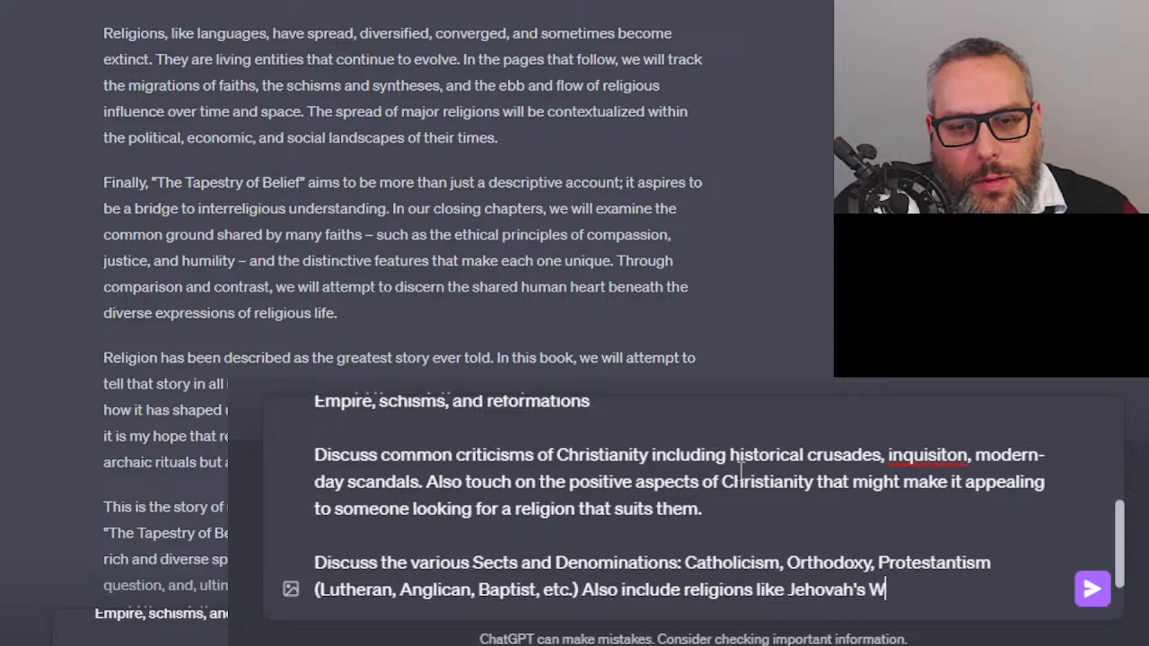
text(itnesses, Mormons)
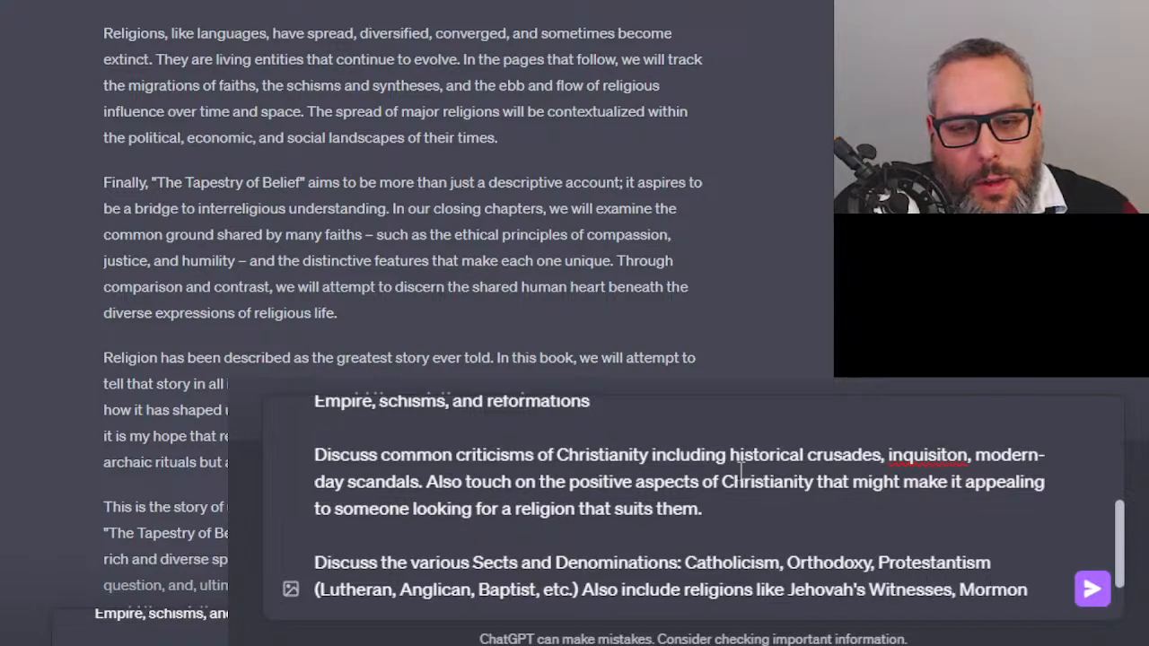
key(ctrl+BackSpace)
key(BackSpace)
text(and Mormonism)
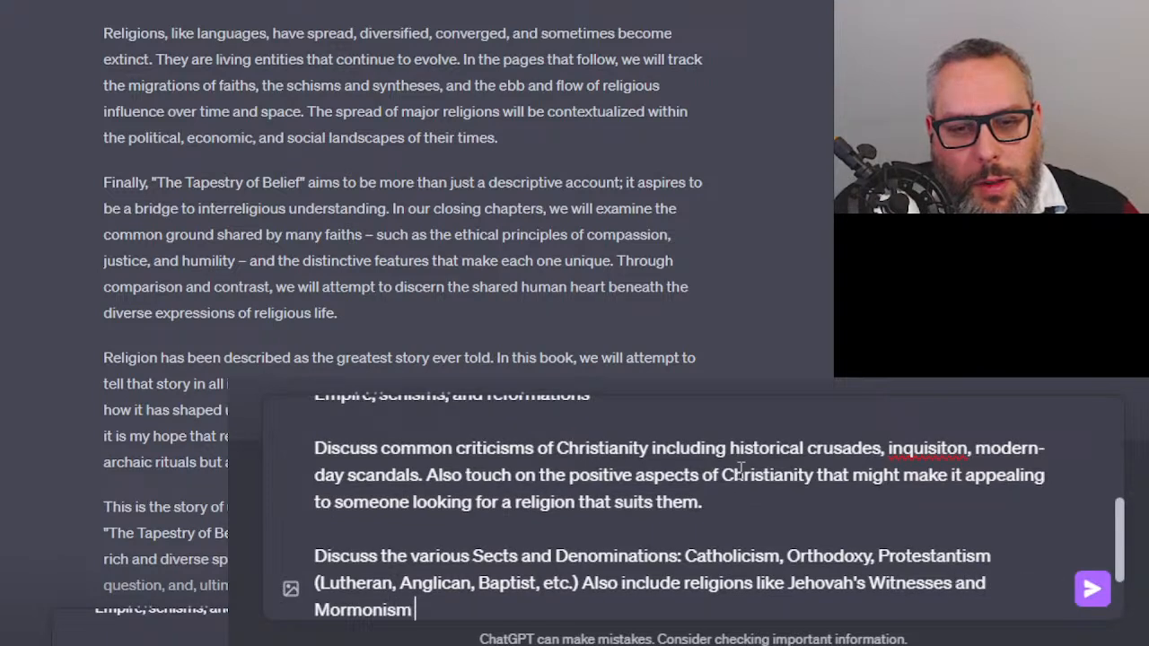
text( which al)
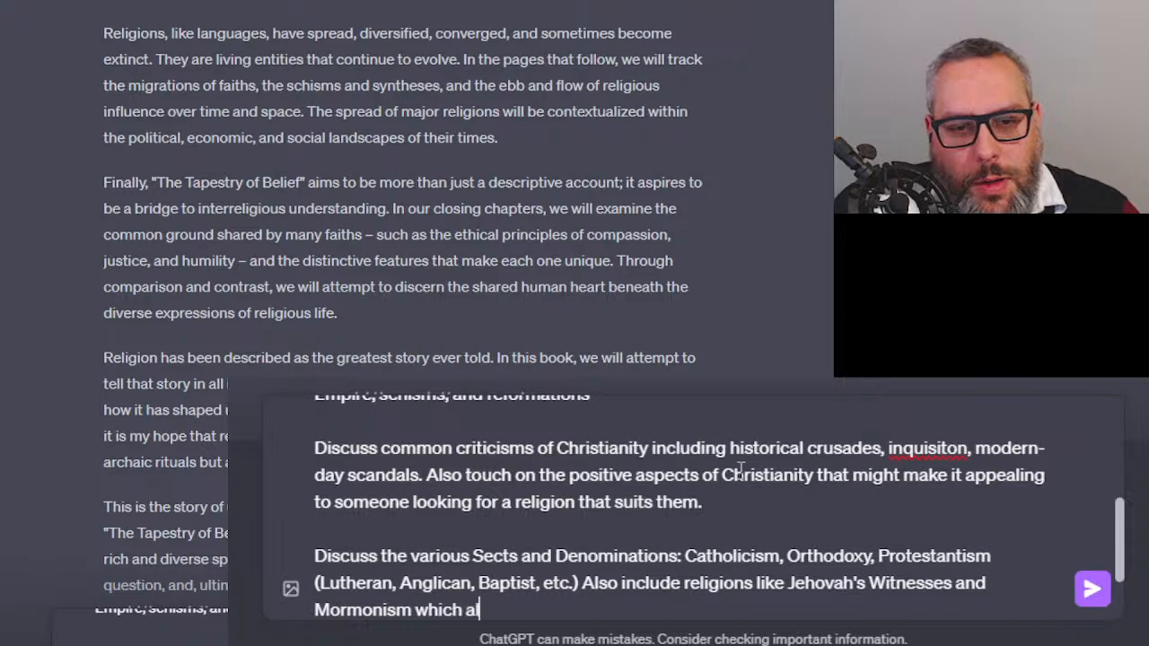
text(so believe in )
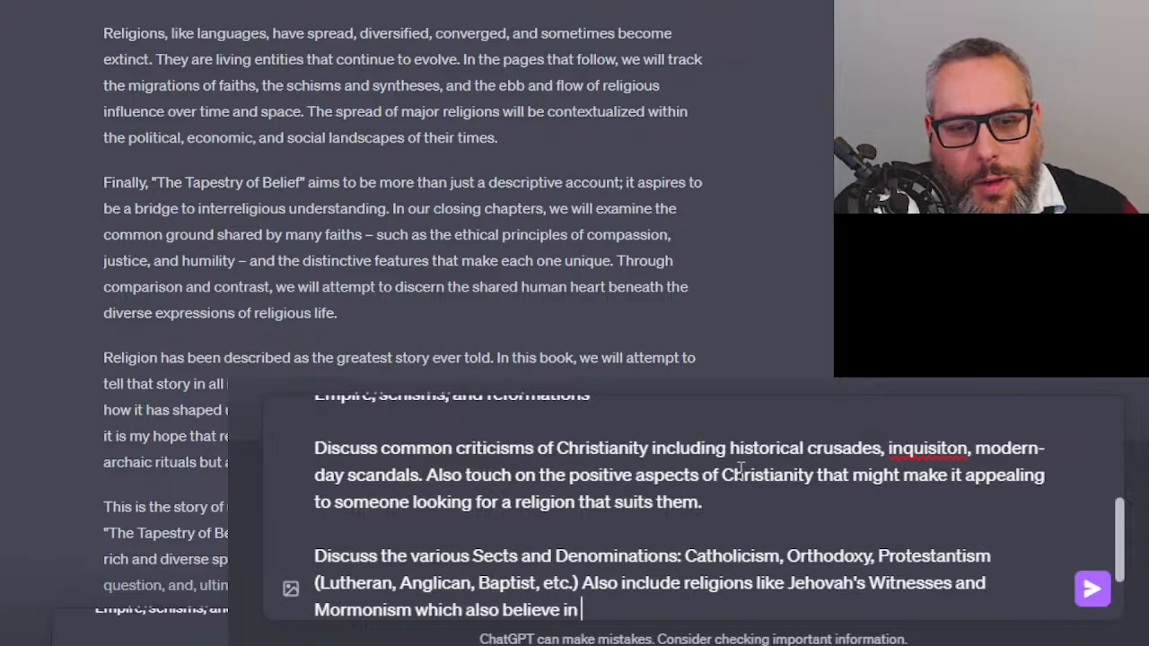
text(Jesus Christ as their savior.)
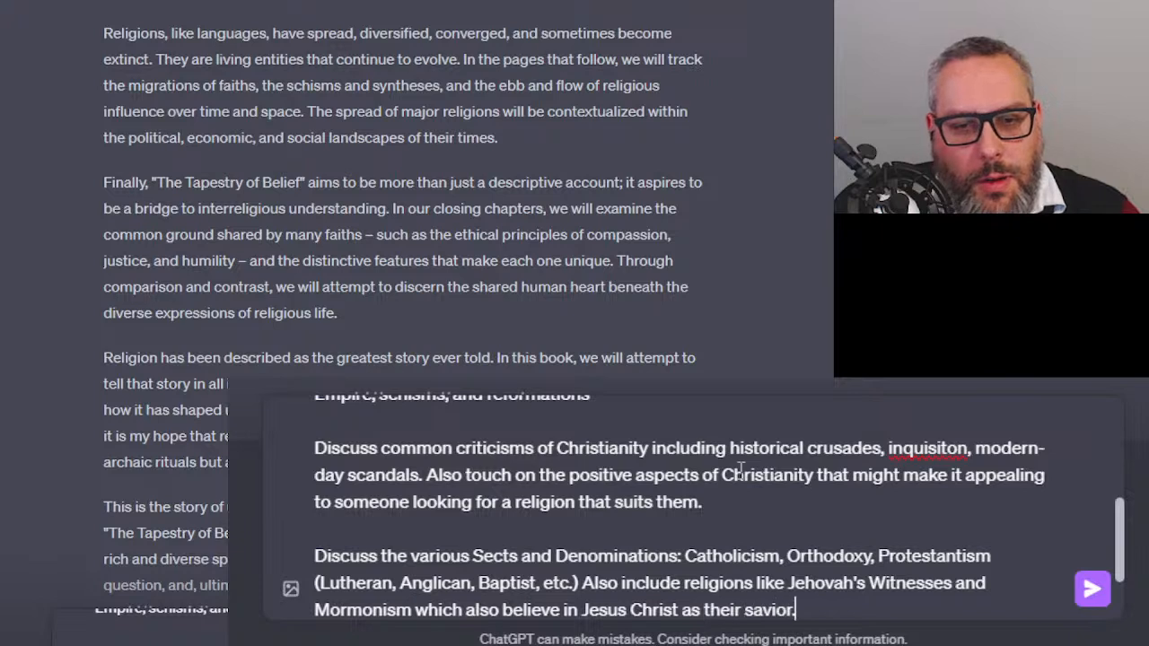
Set the Major Holidays line as its own paragraph below the denominations and reword its start as "Briefly discuss the major holidays of Christianity including:"
text(Major Holidays: Christmas, Easter, Lent)
key(Up)
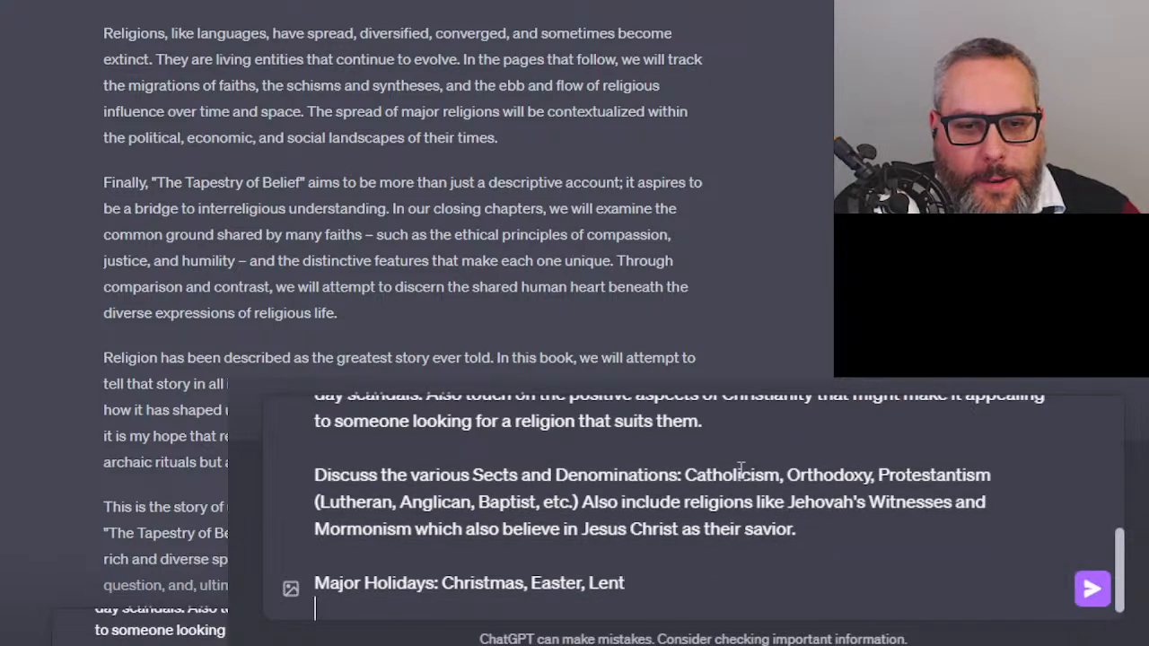
text(Bre)
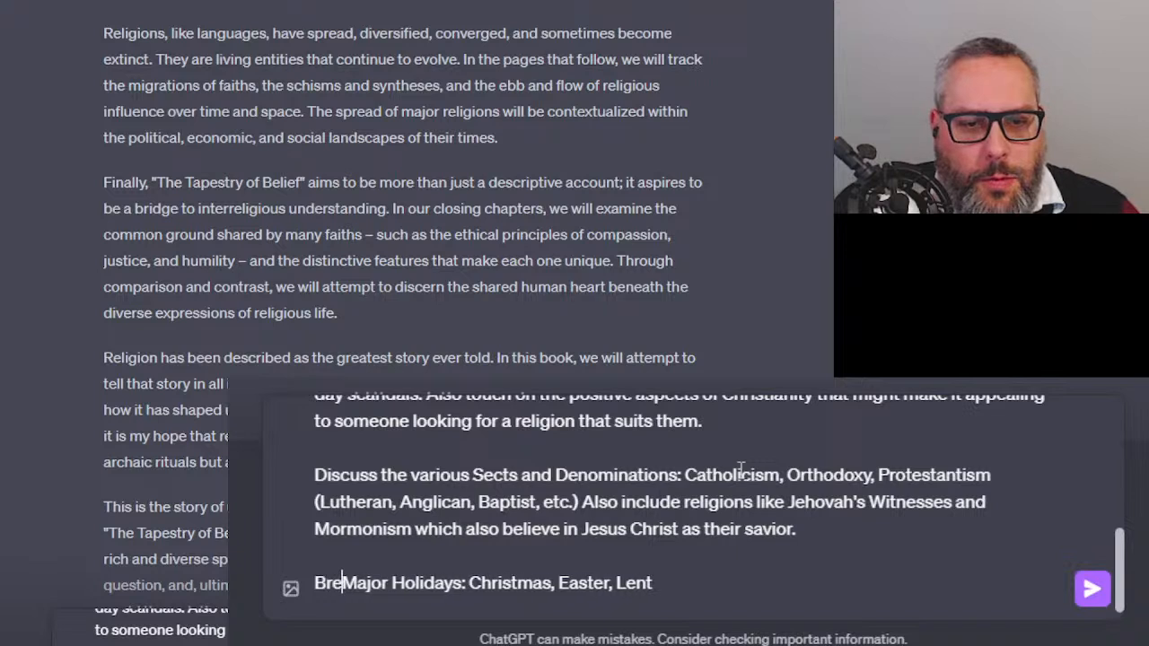
key(BackSpace)
key(BackSpace)
text(riefly disc)
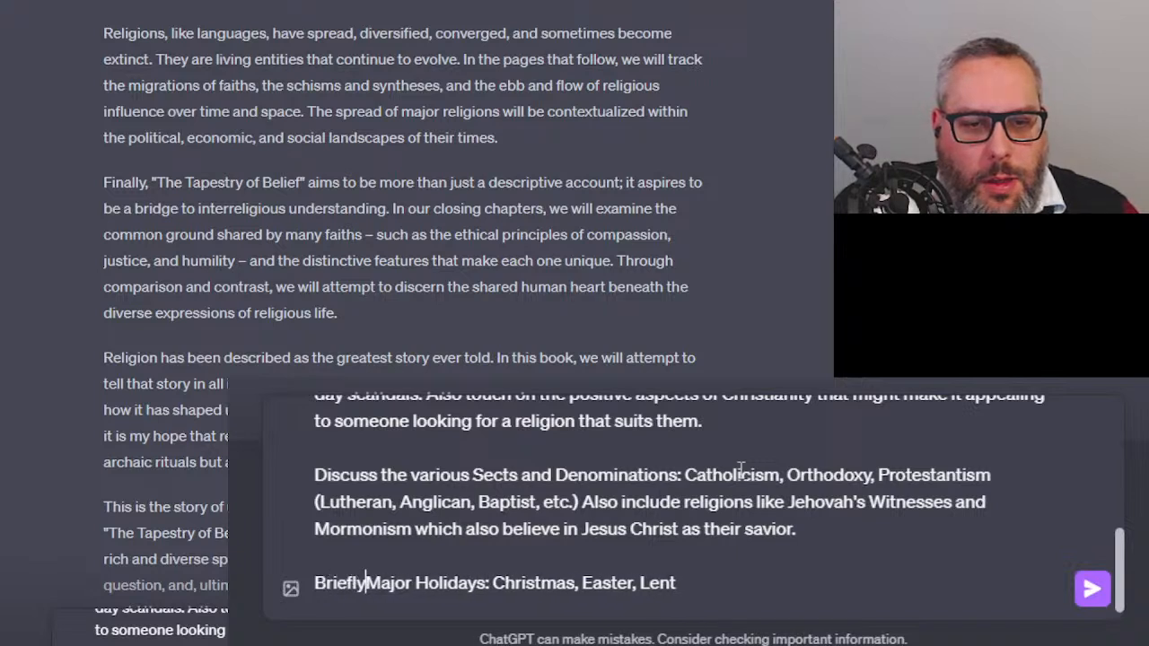
text(uss the major h)
key(Right)
key(Right)
key(Right)
text(of CHri)
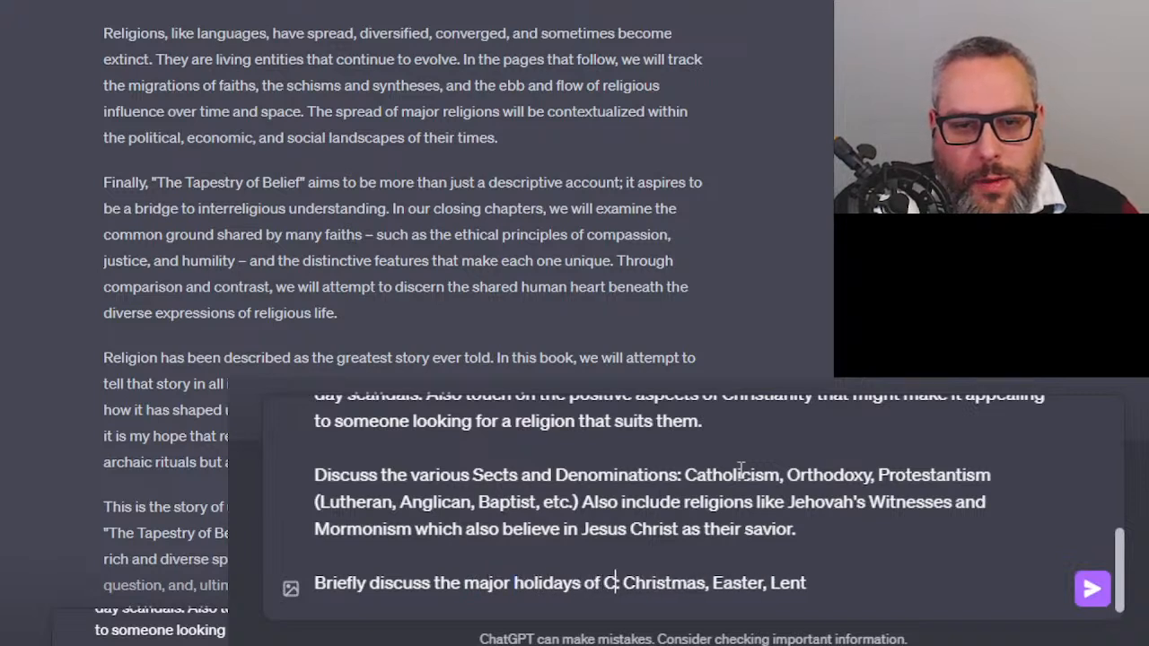
key(Delete)
key(BackSpace)
key(BackSpace)
key(BackSpace)
text(hristianity in)
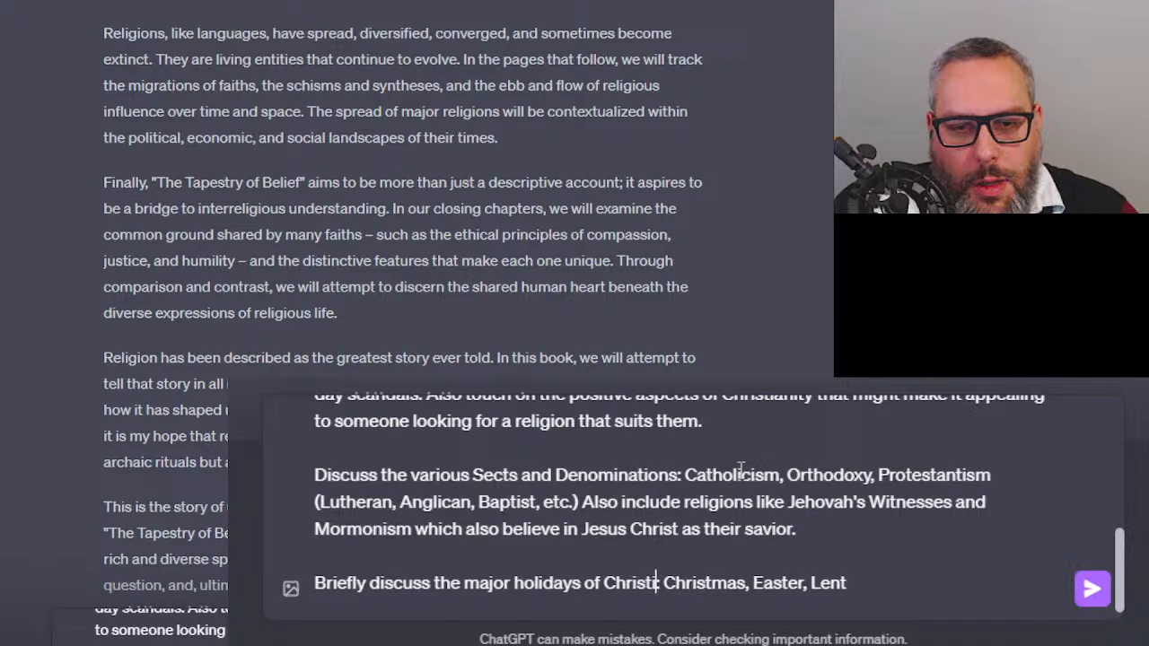
text(cluding:)
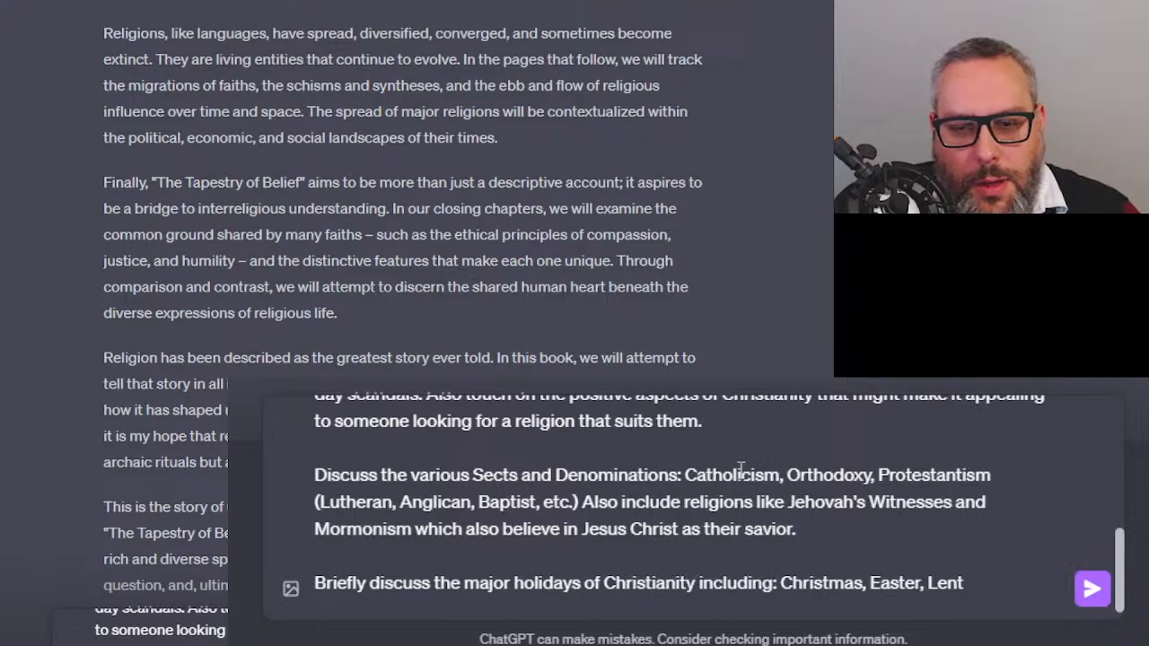
Replace the colon and list of holidays after "including" with "Christmas and Easter which are celebrated societally,"
key(BackSpace)
key(BackSpace)
key(BackSpace)
key(BackSpace)
key(BackSpace)
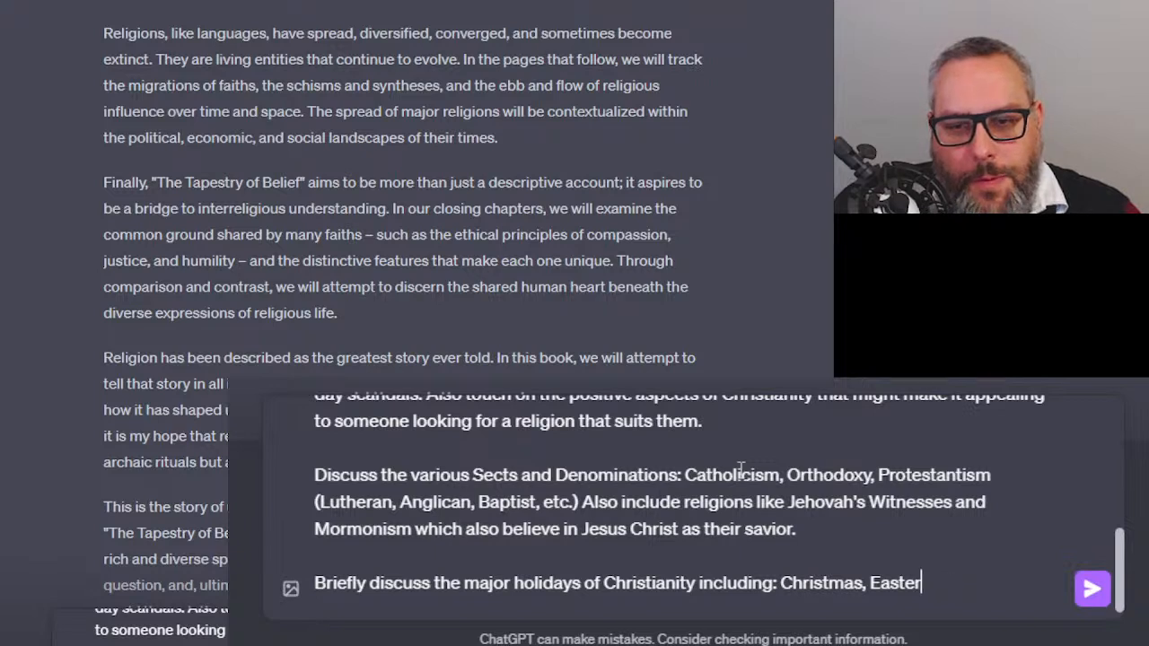
key(BackSpace)
key(BackSpace)
key(BackSpace)
key(BackSpace)
key(BackSpace)
key(BackSpace)
key(BackSpace)
key(BackSpace)
key(BackSpace)
key(BackSpace)
key(BackSpace)
key(BackSpace)
key(BackSpace)
key(BackSpace)
key(BackSpace)
key(BackSpace)
key(BackSpace)
key(BackSpace)
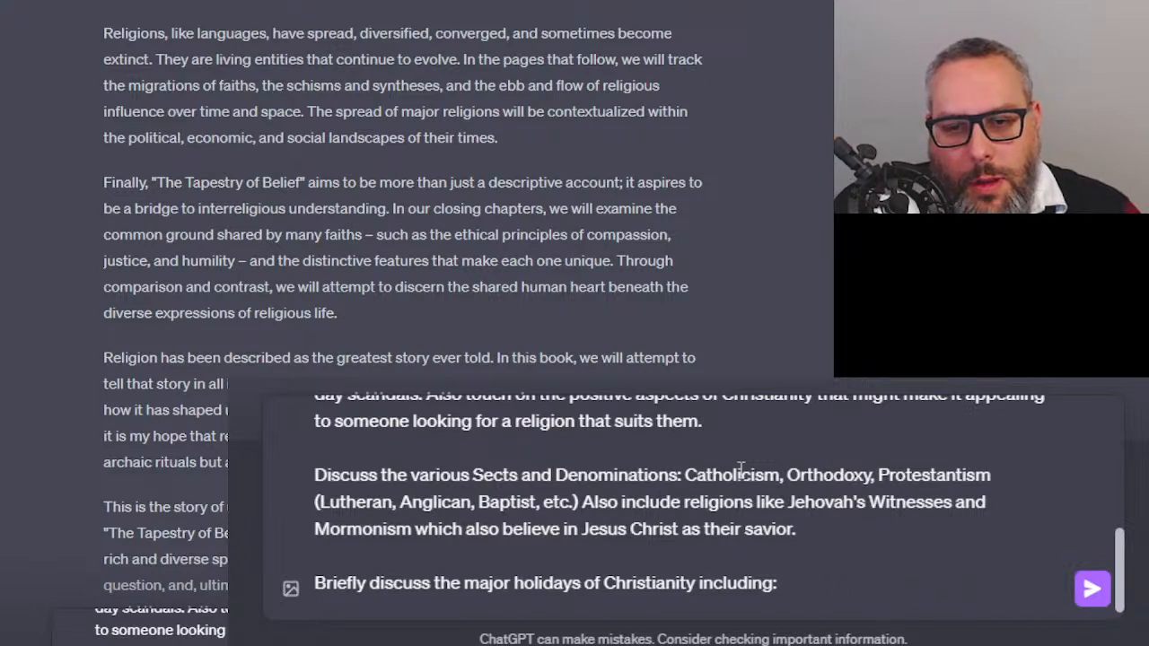
text(Christmas and Eas)
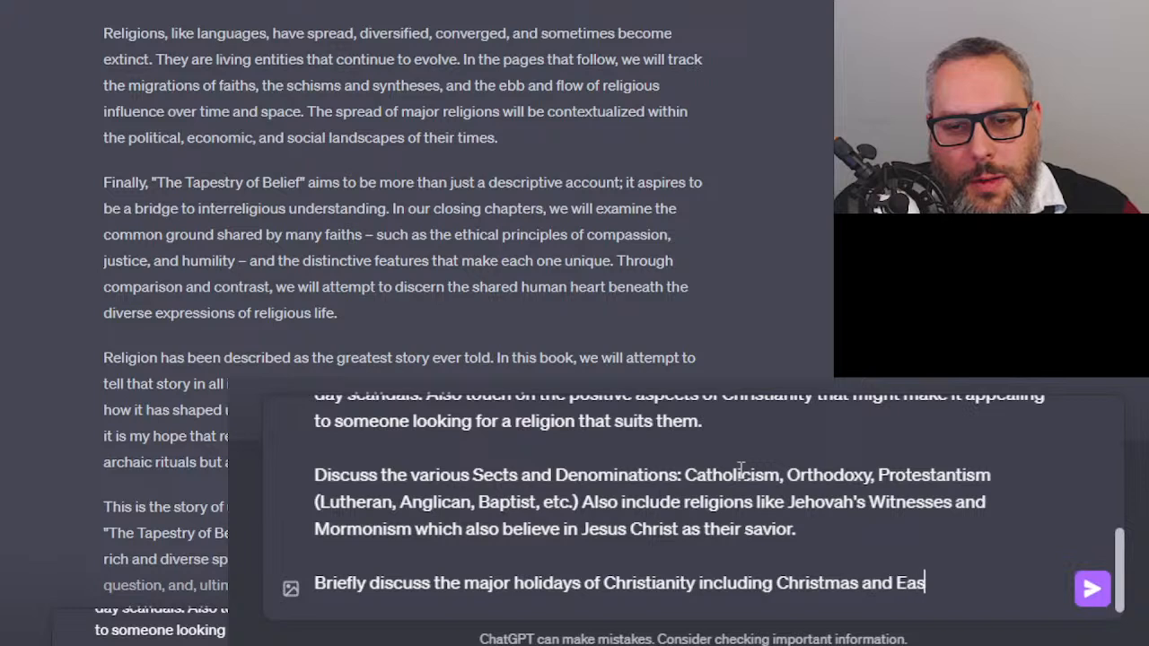
text(ter which are celebr)
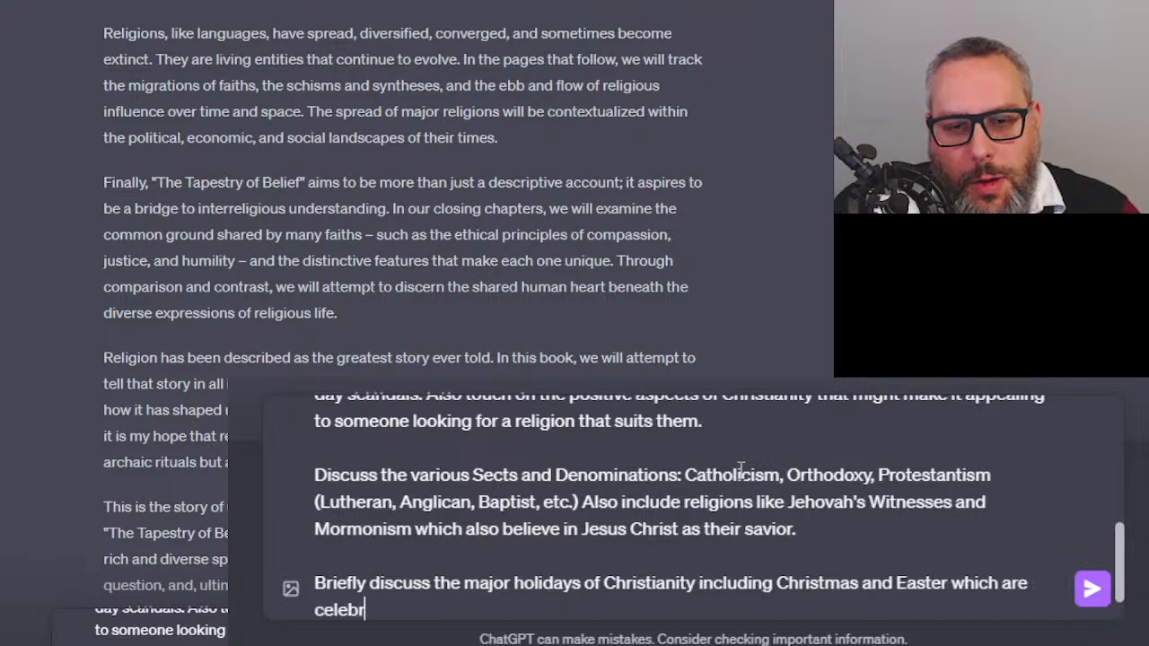
text(ated societally, )
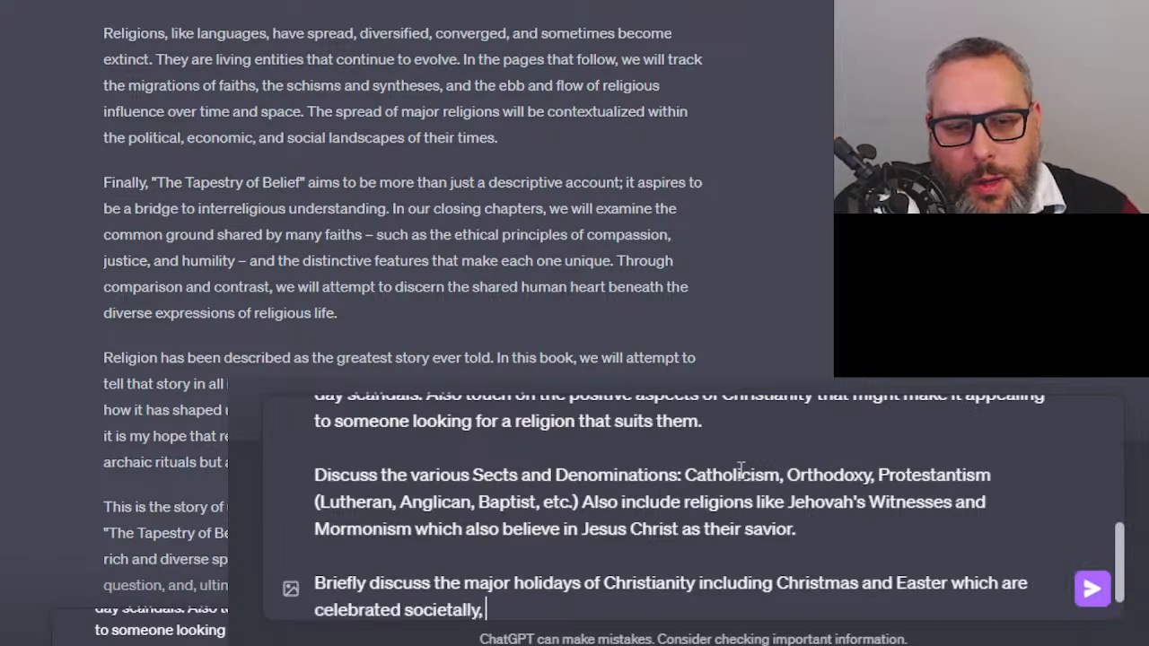
Continue the holidays sentence with "as well as holidays such as Lent and All Saints Day which are mostly only observed within the the church."
text(as well as holidays )
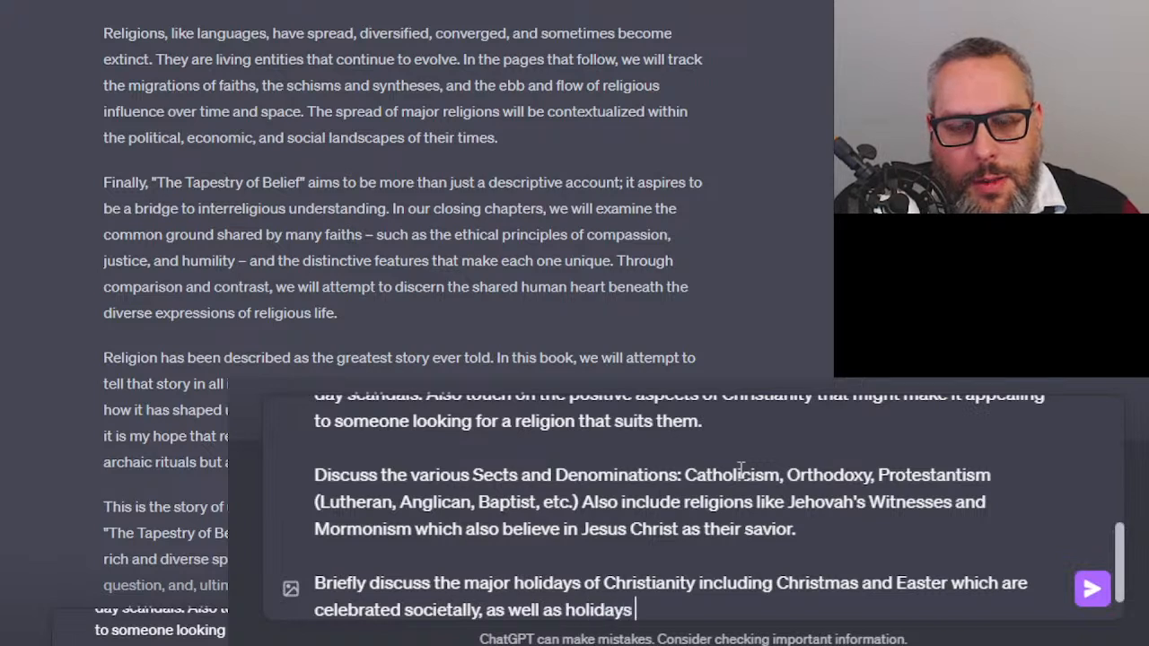
text(such as Len)
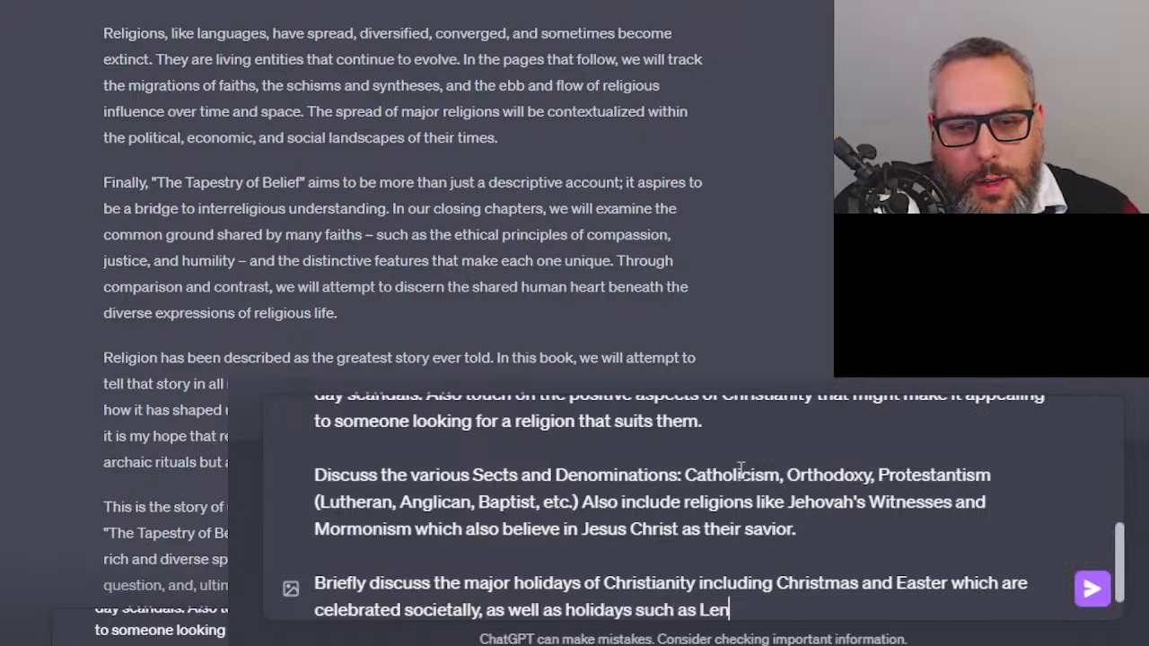
text(t and All Saints )
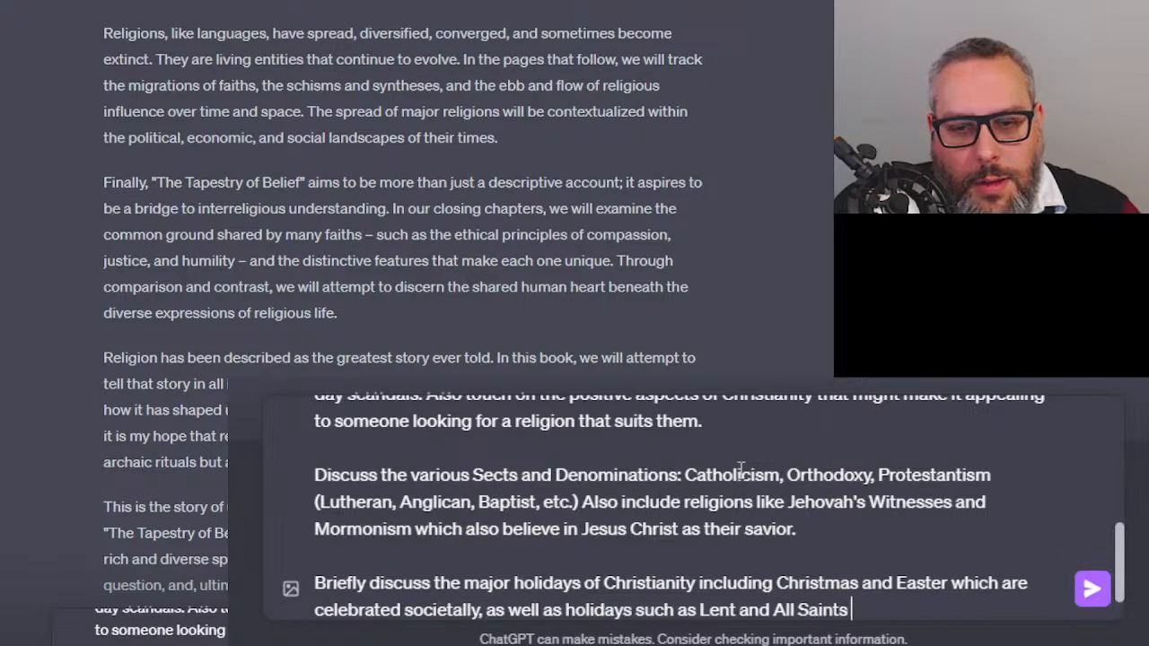
text(Day which are mostl)
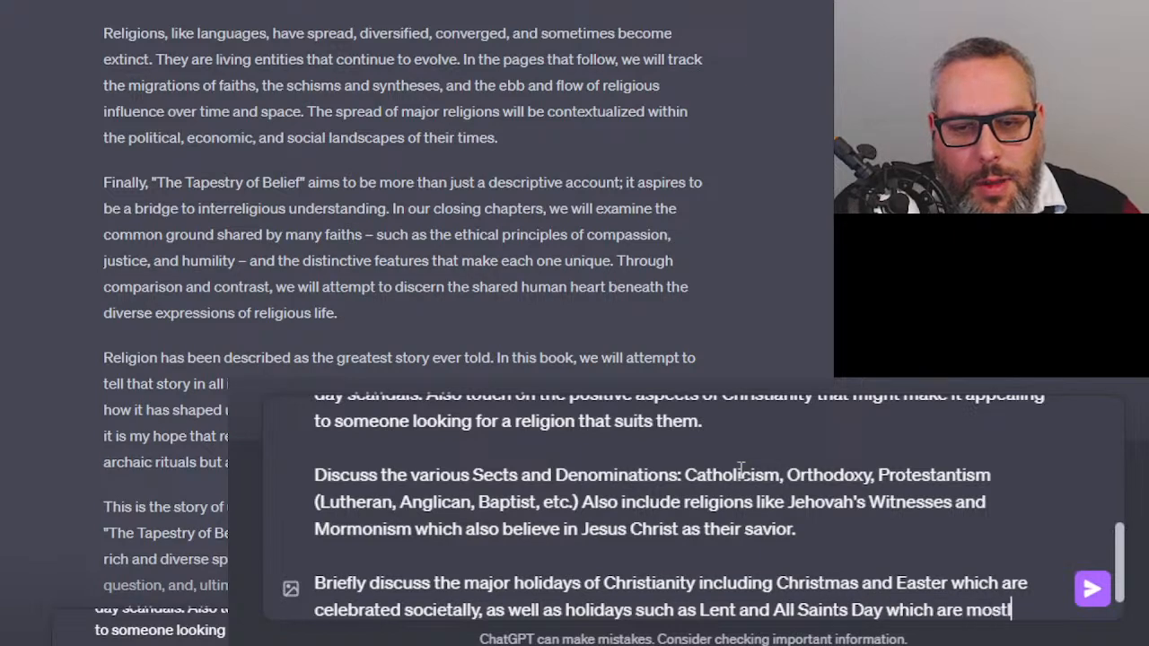
text(y only observed within the t)
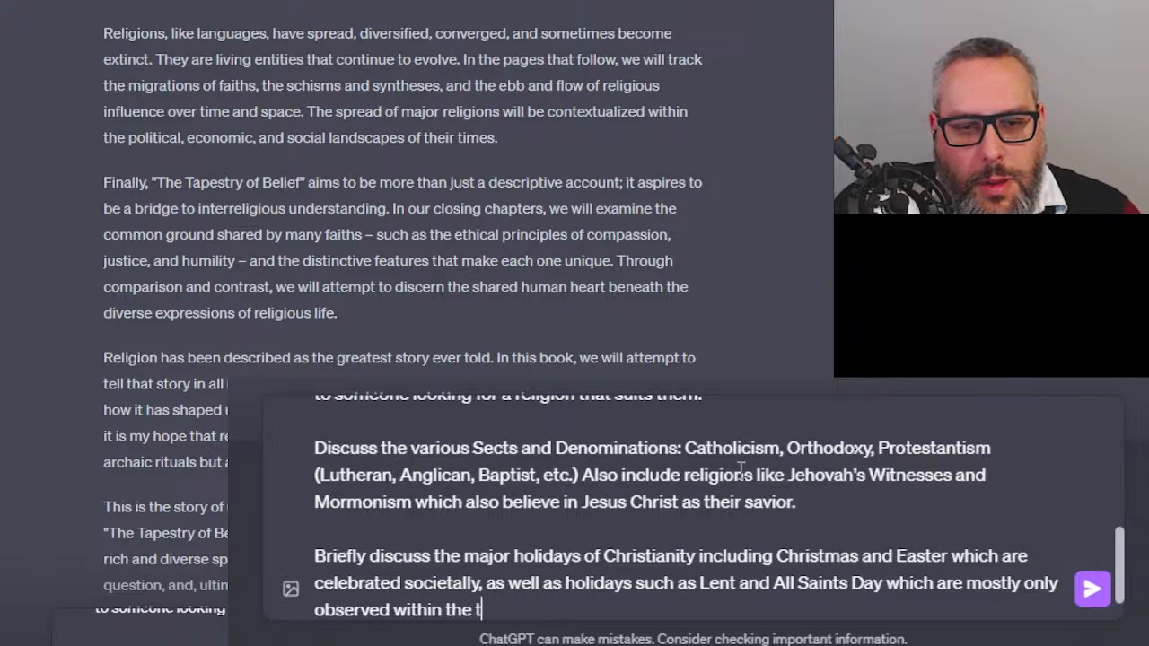
text(he church.)
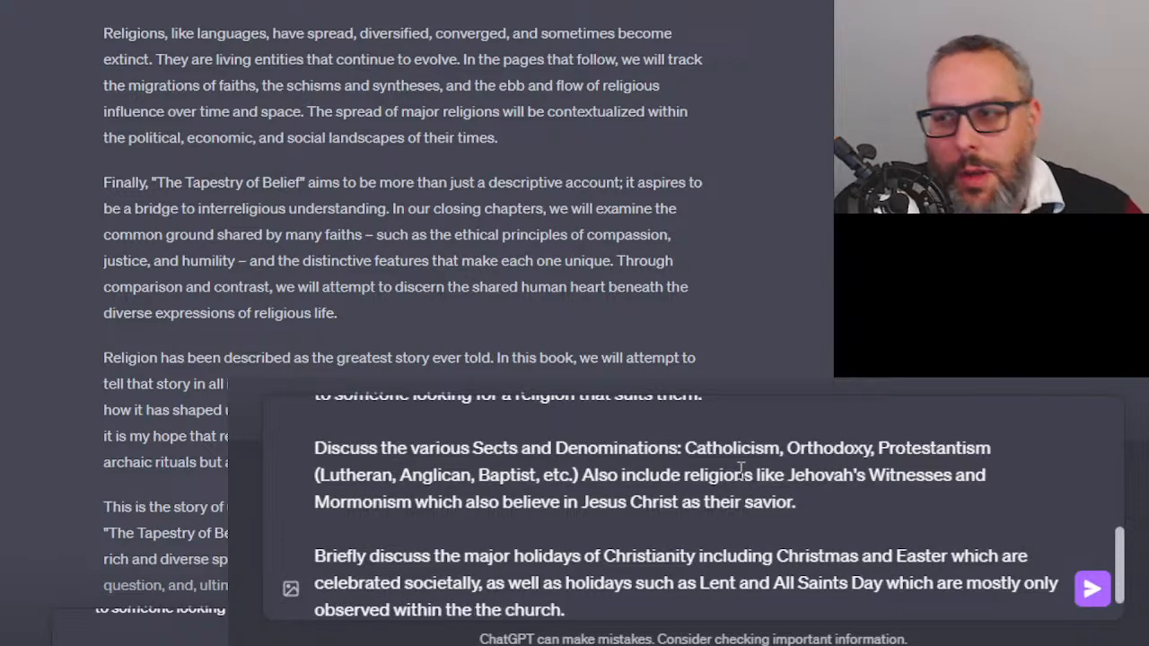
Review the drafted Christianity prompt from its opening lines down to the holidays paragraph
key(Up)
key(Up)
key(Up)
key(Up)
key(Up)
key(Up)
key(Up)
key(Up)
key(Up)
key(Up)
key(Up)
key(Up)
key(Up)
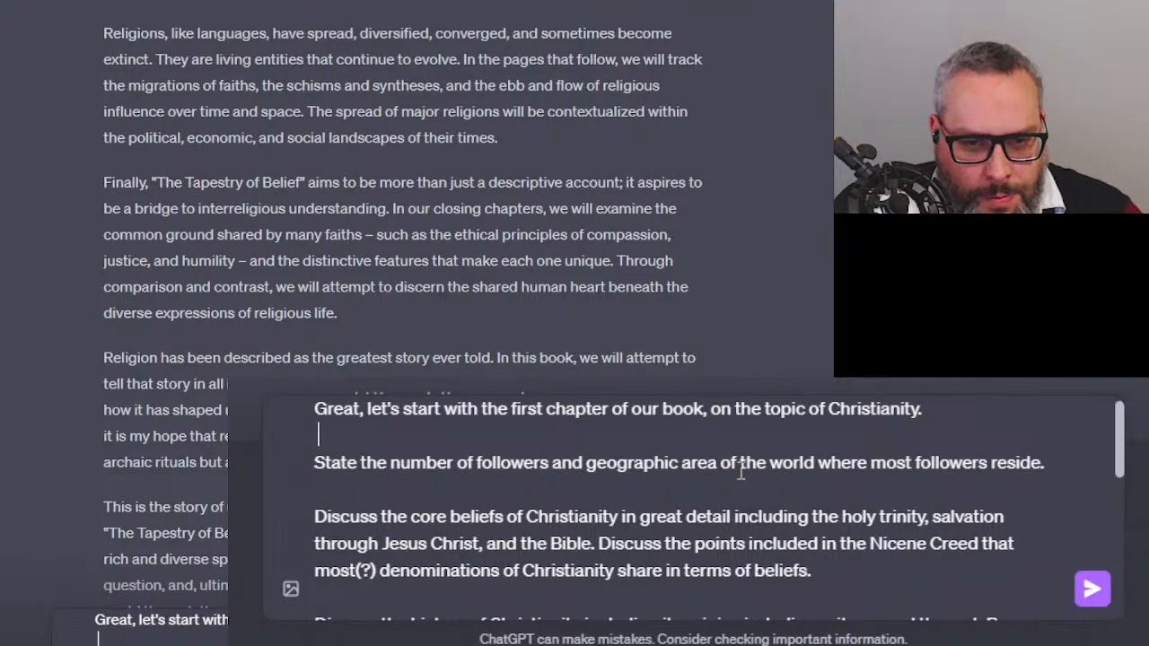
key(Down)
key(Down)
key(Down)
key(Down)
key(Down)
key(Down)
key(Down)
key(Down)
key(Down)
key(Down)
key(Down)
key(Down)
key(Down)
Find the earlier introduction prompt for reference and add a closing paragraph to the draft: "This section should be 5,000 words long."
scroll(441, 338, up, 2)
scroll(441, 339, up, 15)
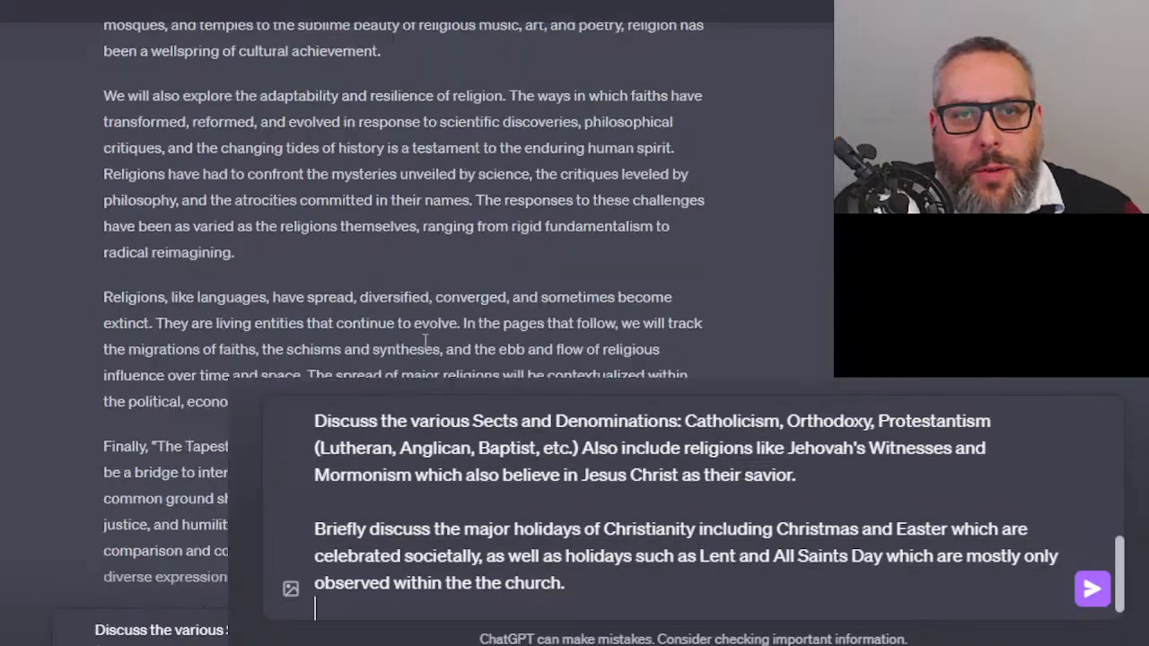
scroll(352, 346, up, 4)
scroll(346, 359, down, 4)
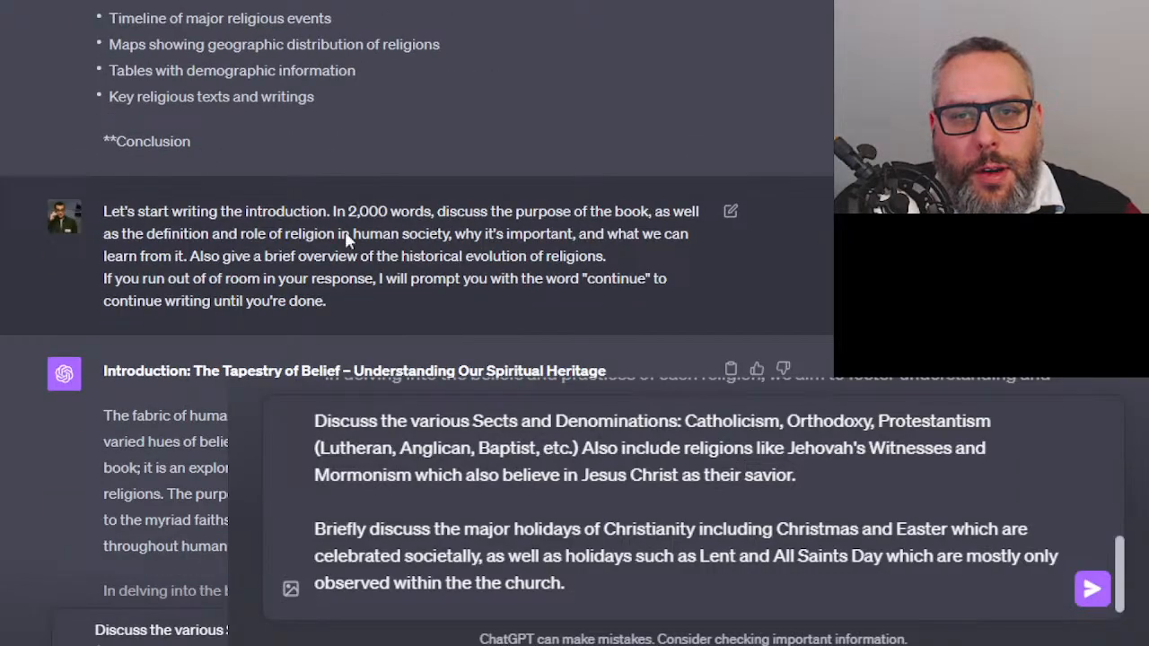
key(shift+Return)
text(T)
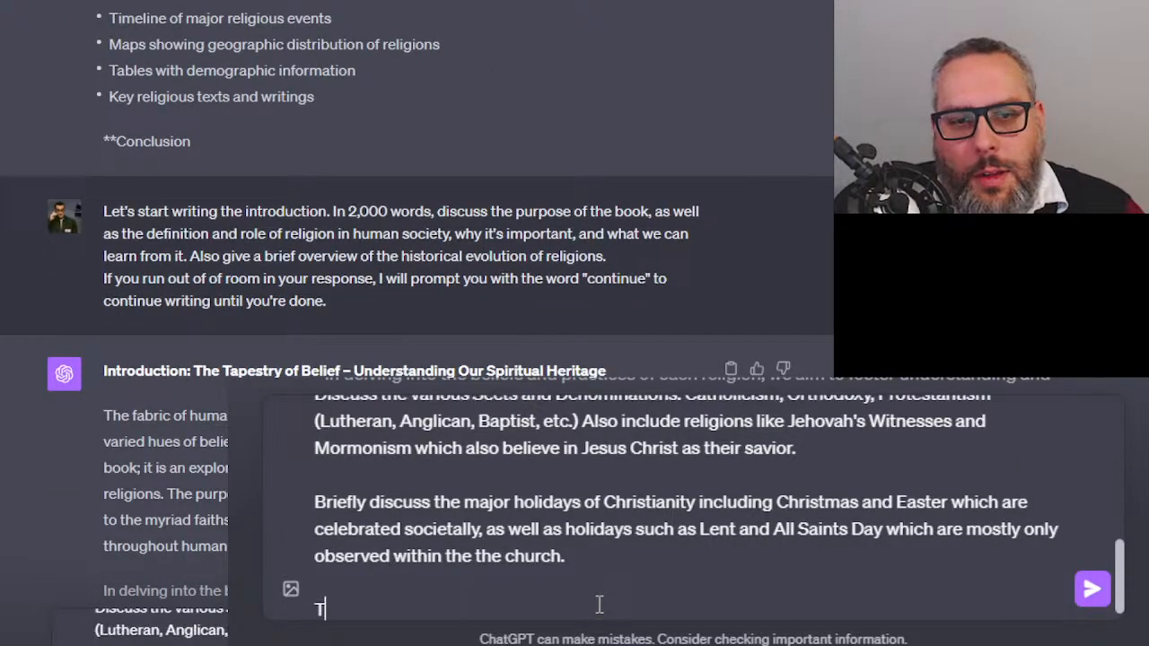
text(his section should be 5,)
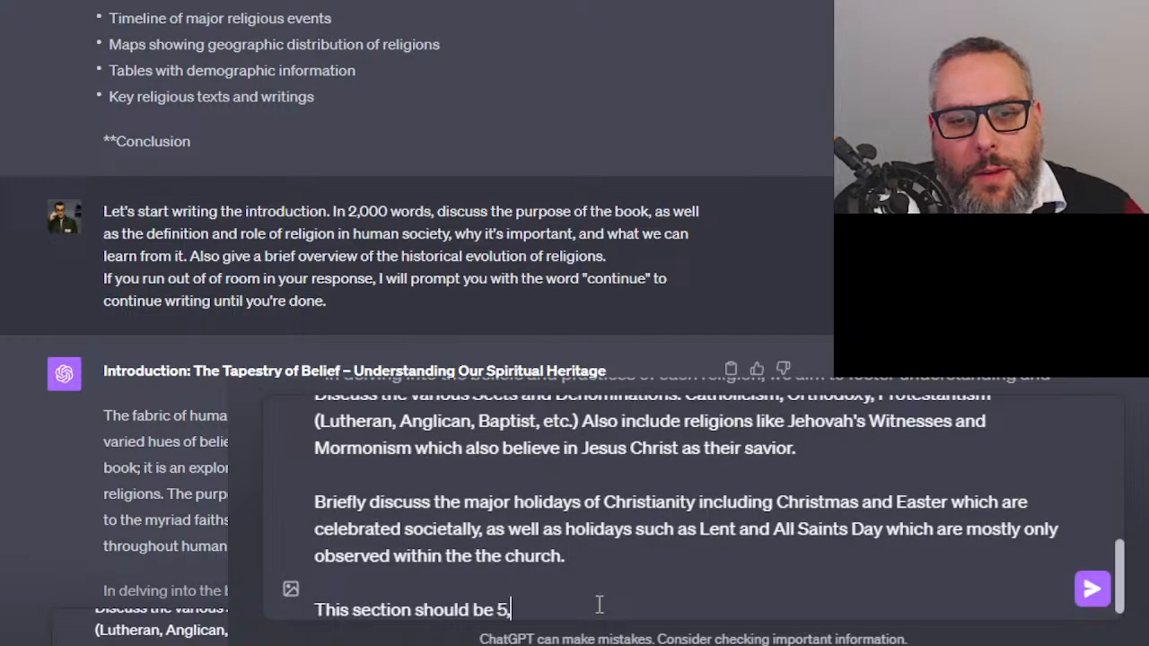
text(000 words long.)
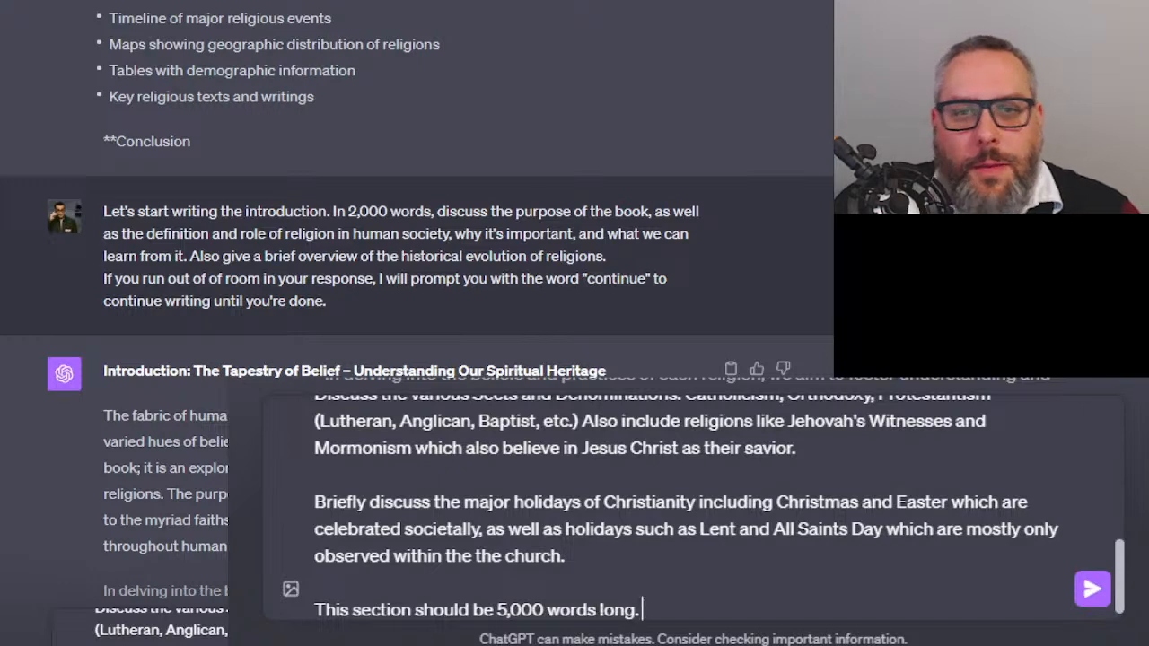
Copy the "If you run out of of room in your response" sentence from the introduction prompt and append it after the word-count sentence
drag(101, 286, 353, 298)
key(ctrl+c)
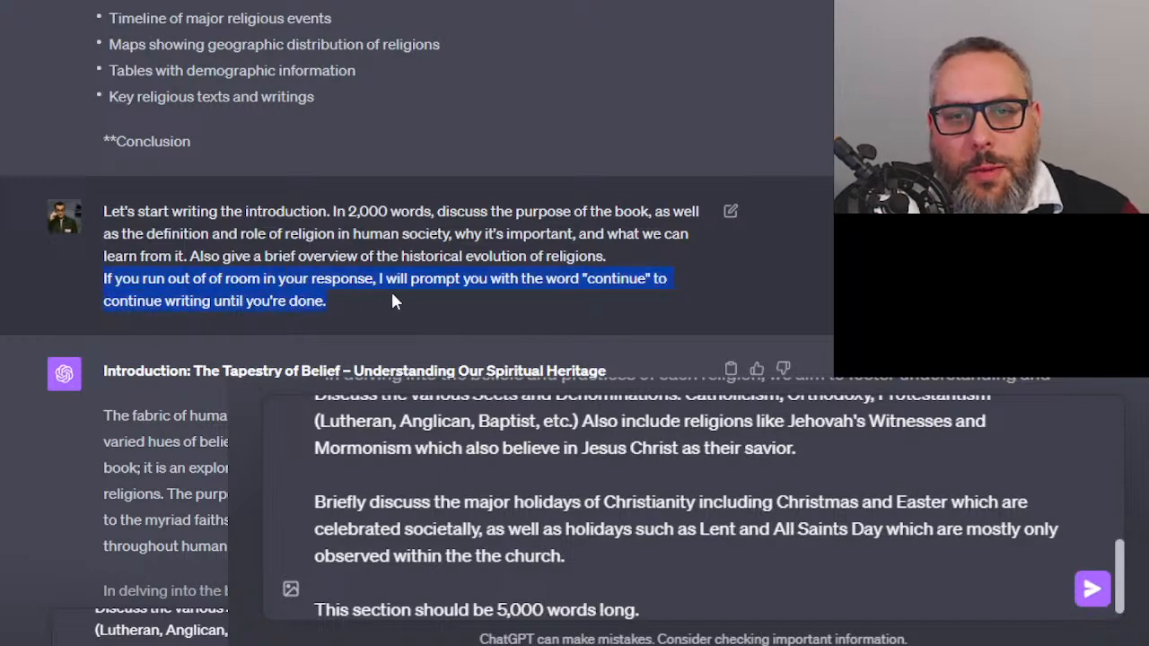
click(667, 613)
key(ctrl+v)
Check the completed Christianity prompt from start to finish and submit it
scroll(614, 549, up, 10)
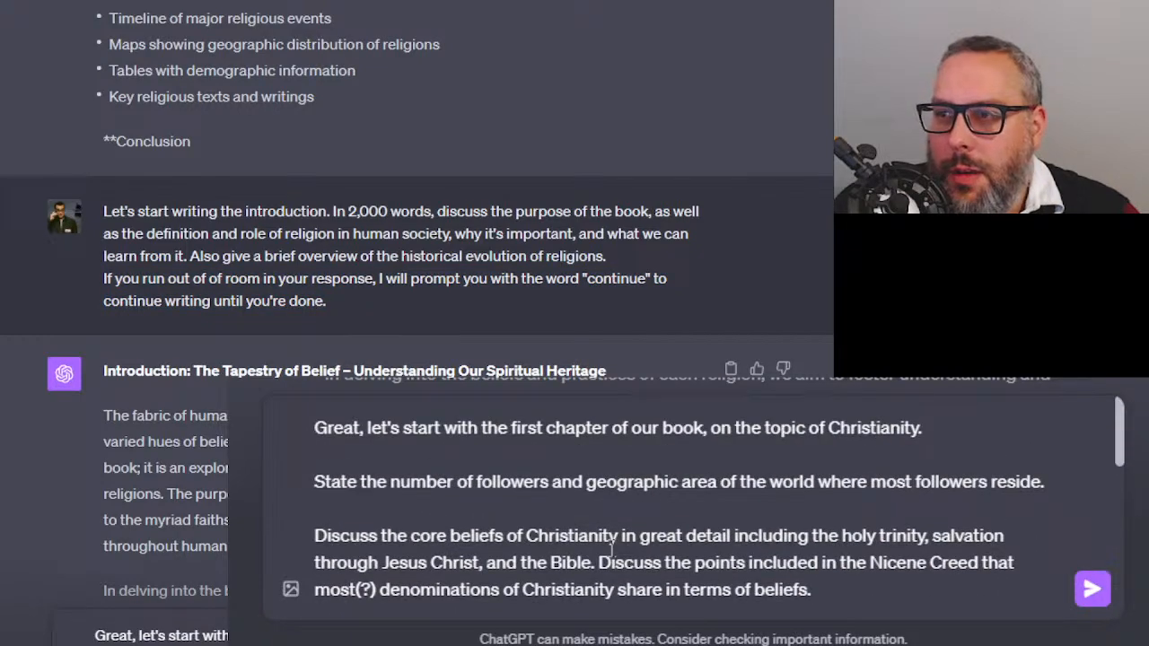
scroll(613, 550, down, 15)
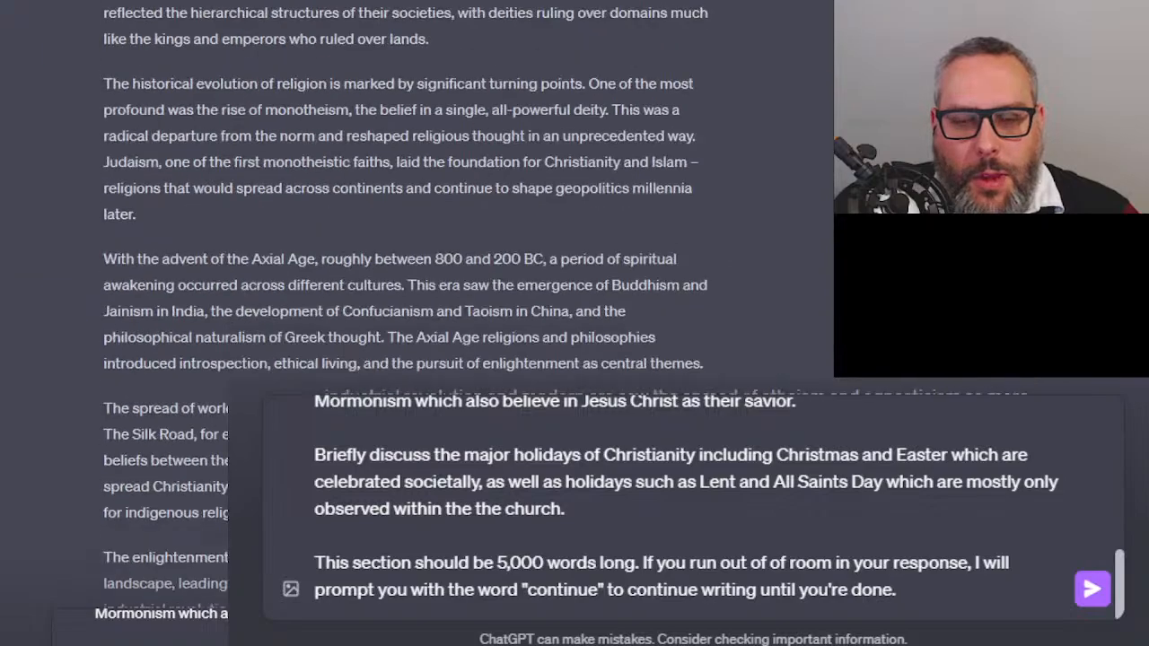
scroll(404, 269, down, 4)
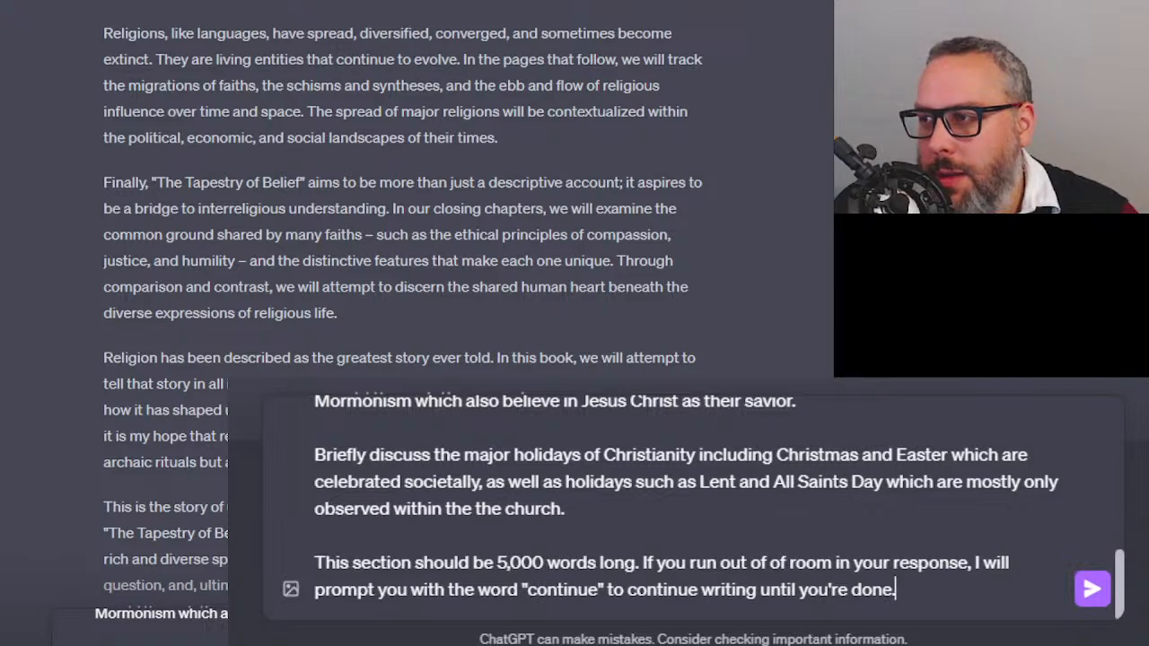
key(Return)
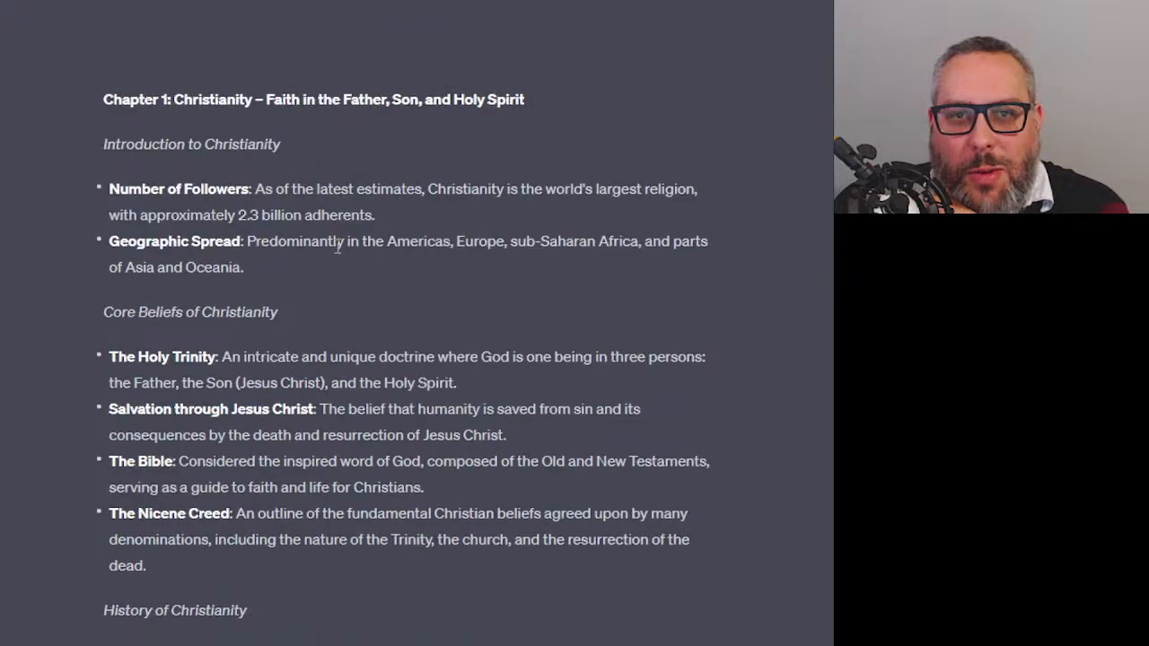
Read the introduction and core beliefs parts of the generated Chapter 1 outline
scroll(340, 240, up, 1)
scroll(359, 240, down, 1)
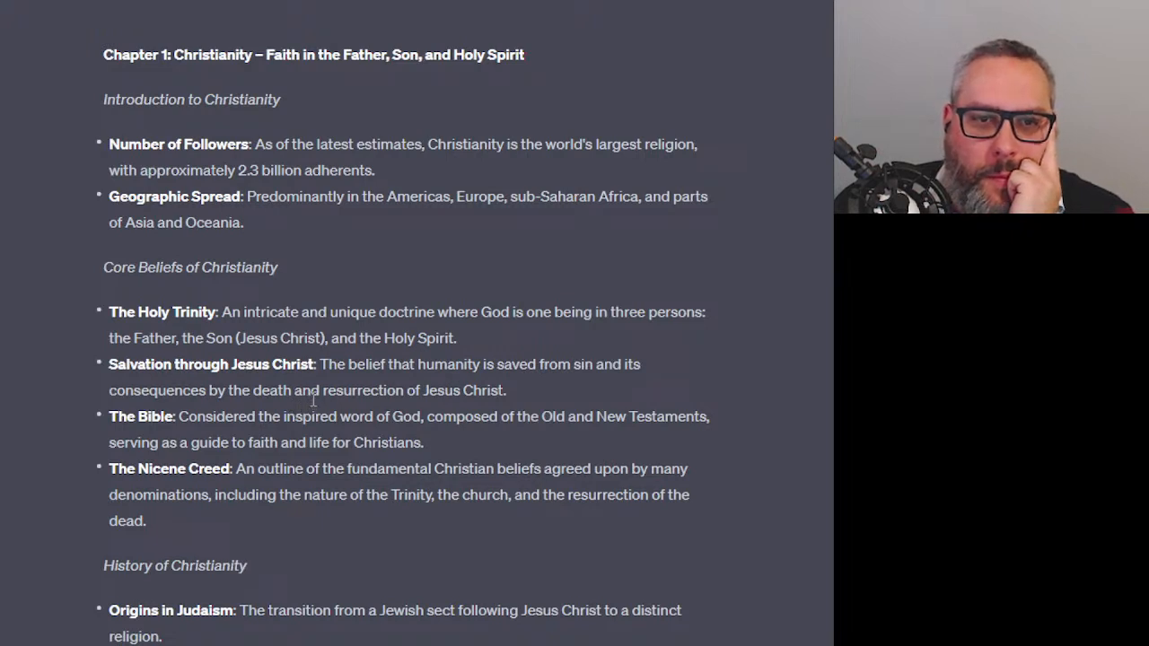
drag(103, 97, 404, 235)
click(404, 235)
drag(110, 262, 318, 503)
click(318, 504)
scroll(292, 504, down, 1)
scroll(292, 497, down, 4)
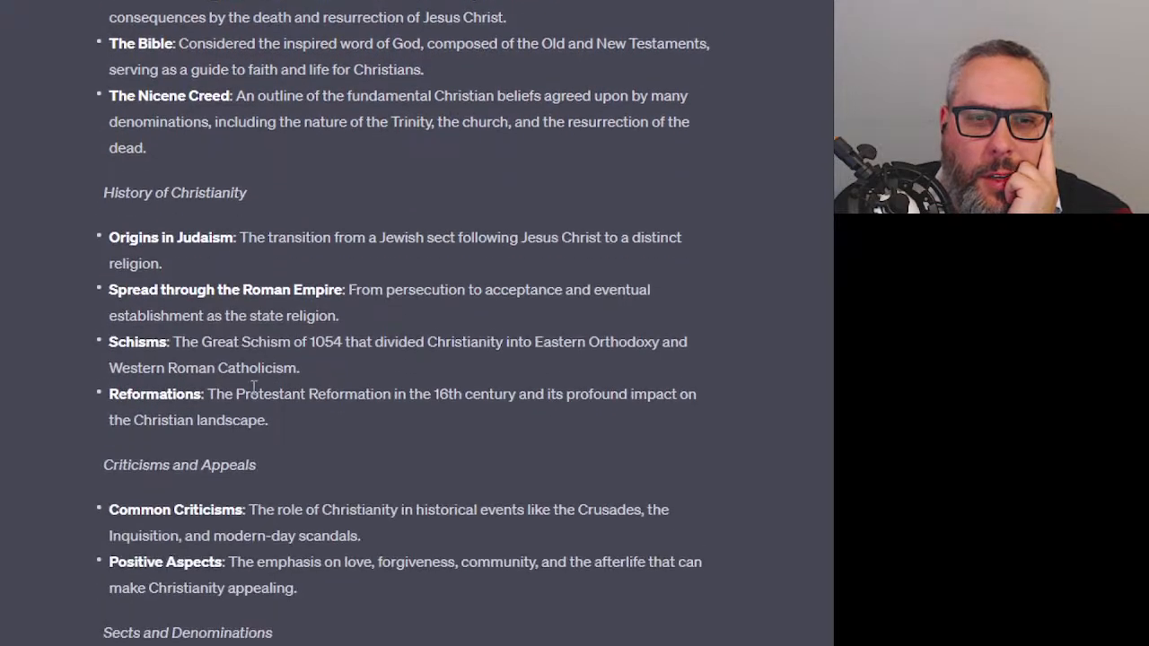
Read the outline's history, criticisms, denominations and holidays sections, continuing to the expanded Core Beliefs text
drag(139, 192, 351, 425)
scroll(350, 418, down, 1)
click(342, 413)
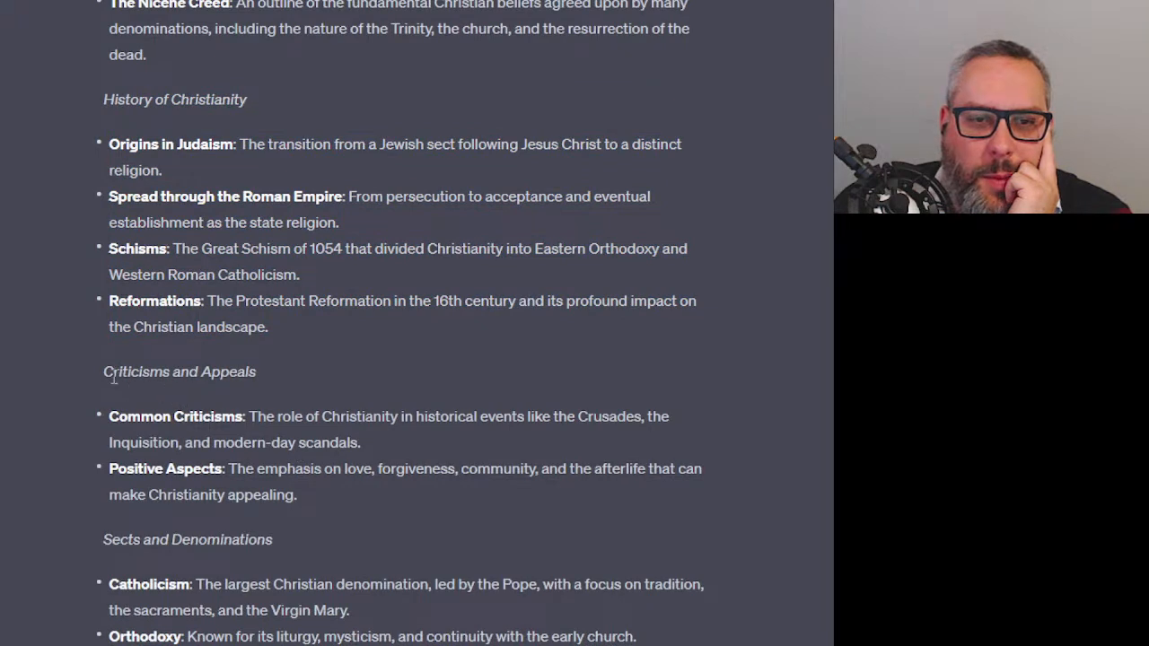
scroll(102, 377, down, 2)
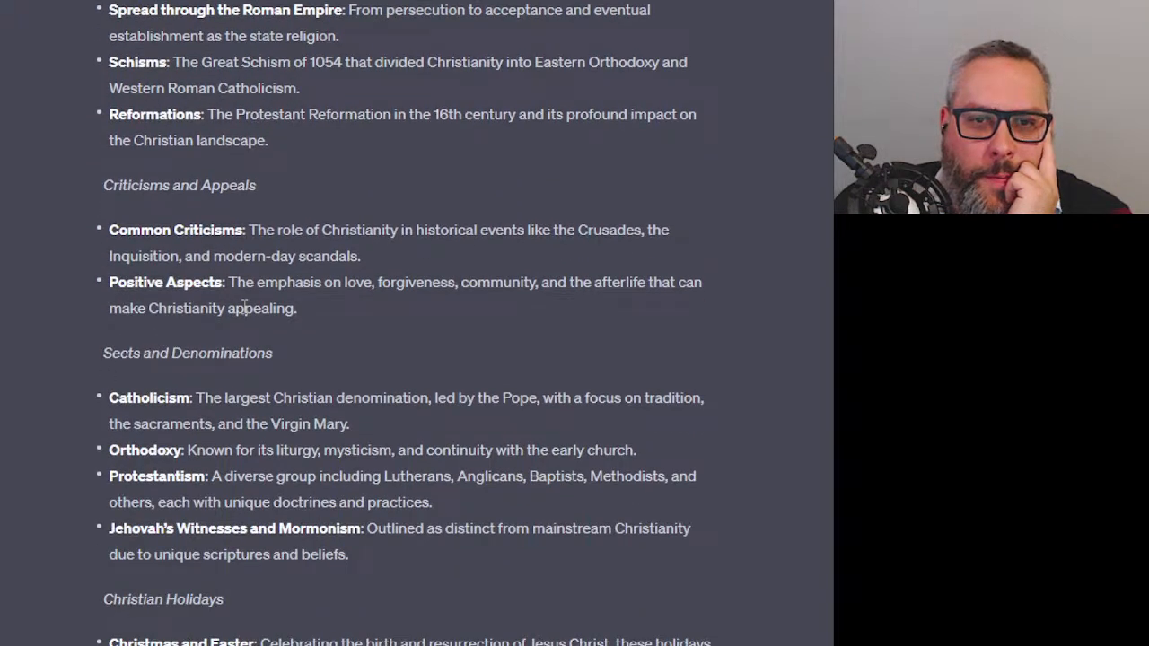
scroll(281, 326, down, 1)
drag(143, 261, 136, 303)
click(410, 465)
click(135, 303)
drag(229, 460, 93, 431)
click(165, 444)
scroll(165, 441, down, 3)
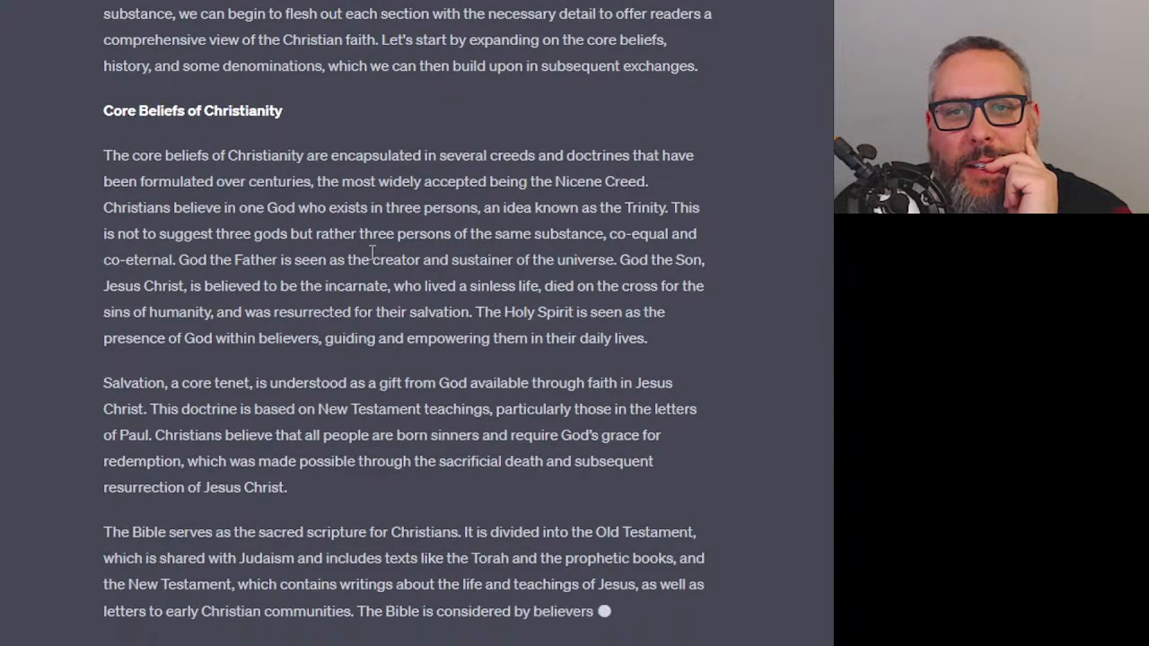
Compare the bulleted Christianity outline with the expanded prose on core beliefs and history being generated
scroll(359, 295, up, 4)
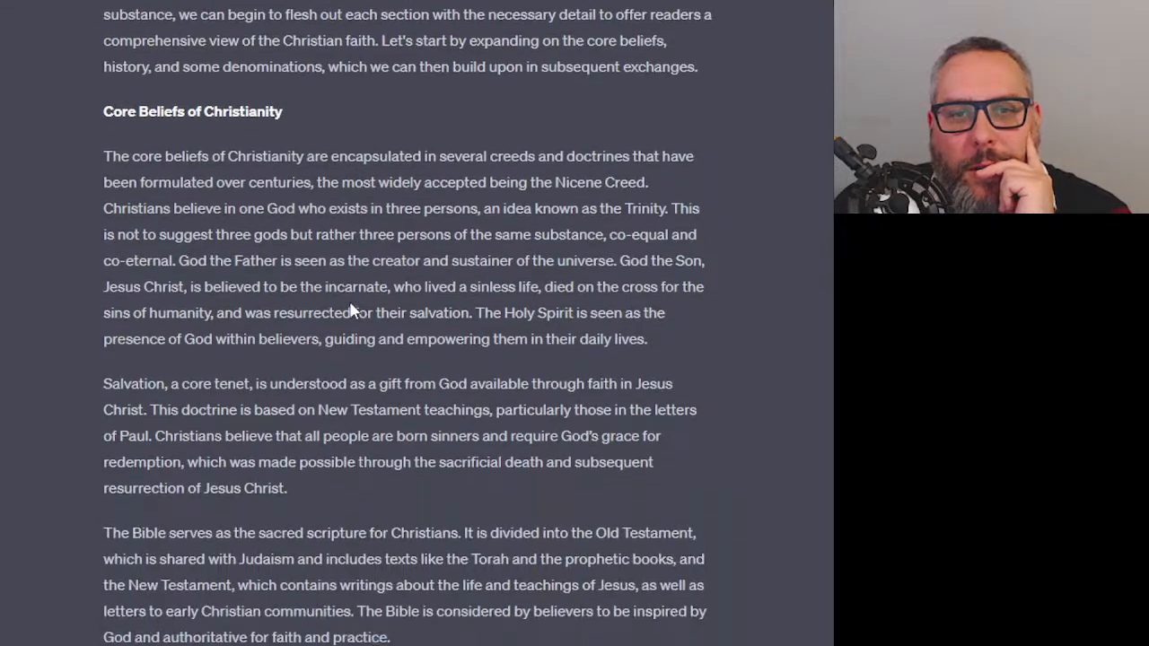
scroll(348, 318, up, 15)
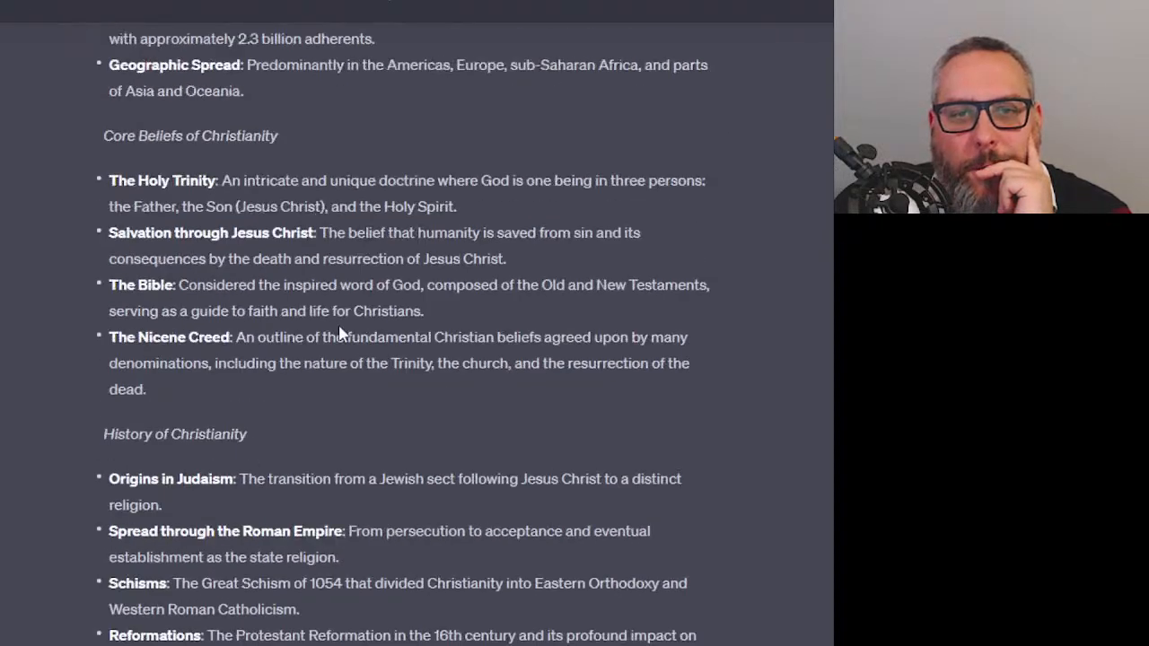
scroll(339, 334, down, 3)
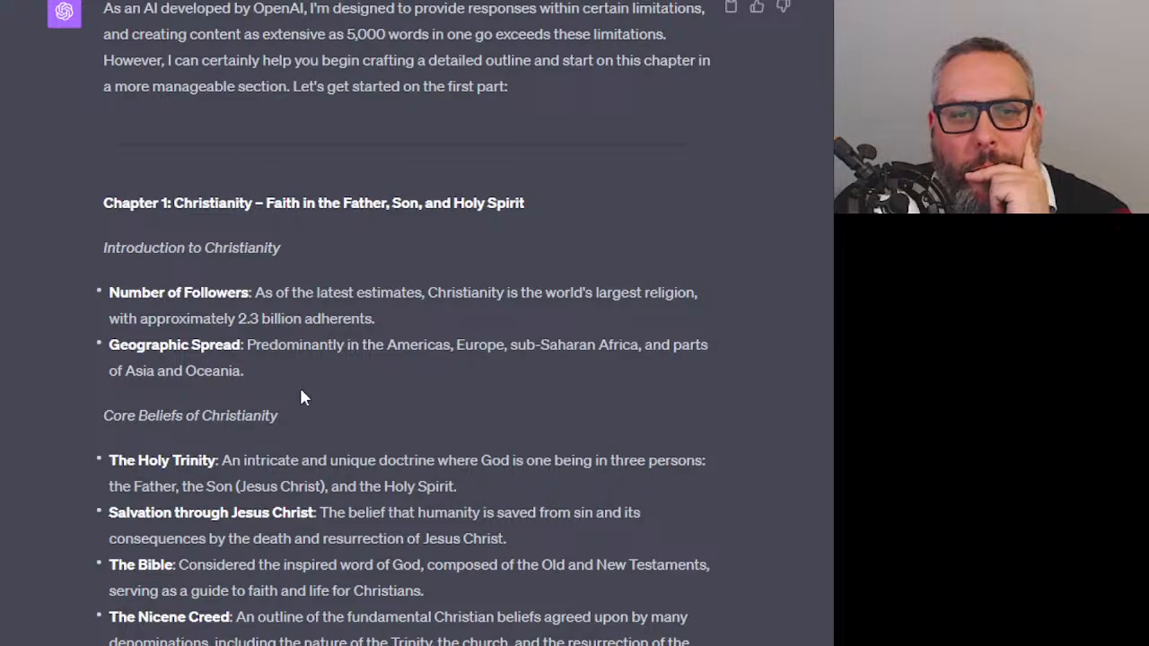
scroll(305, 411, down, 15)
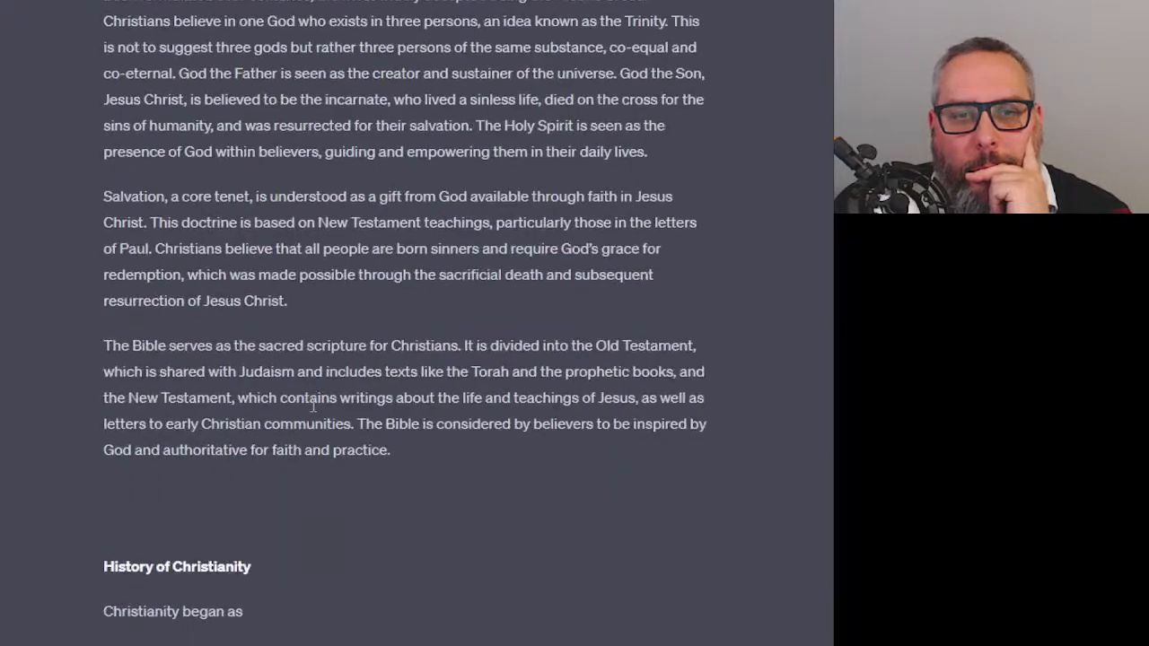
scroll(310, 408, up, 4)
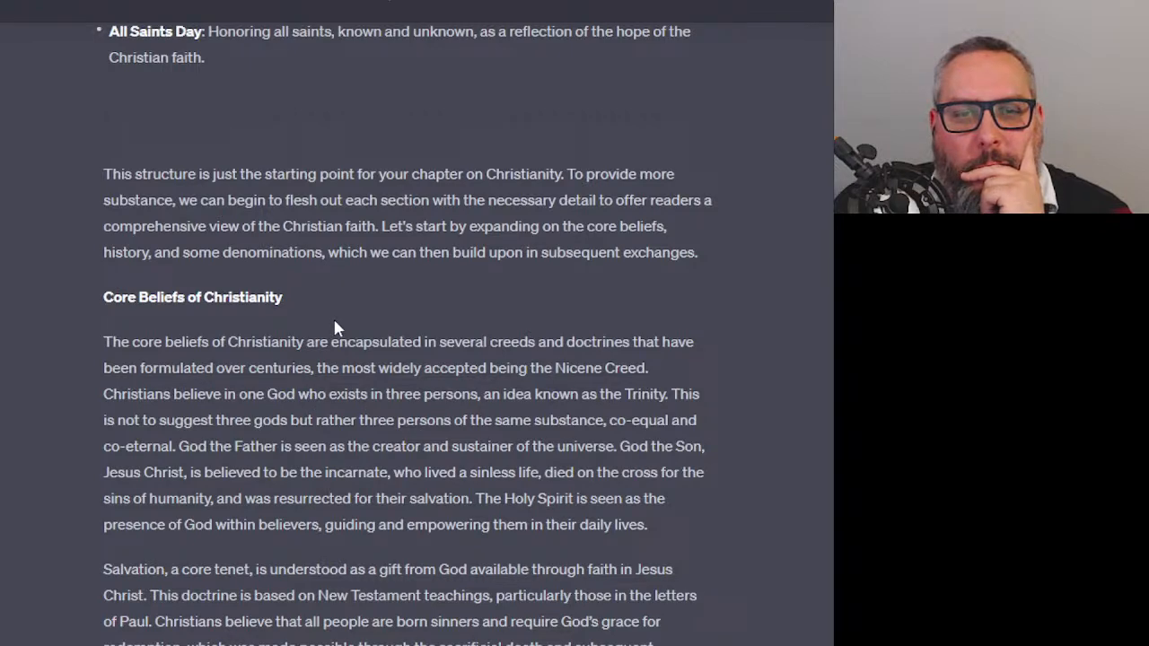
scroll(334, 327, down, 4)
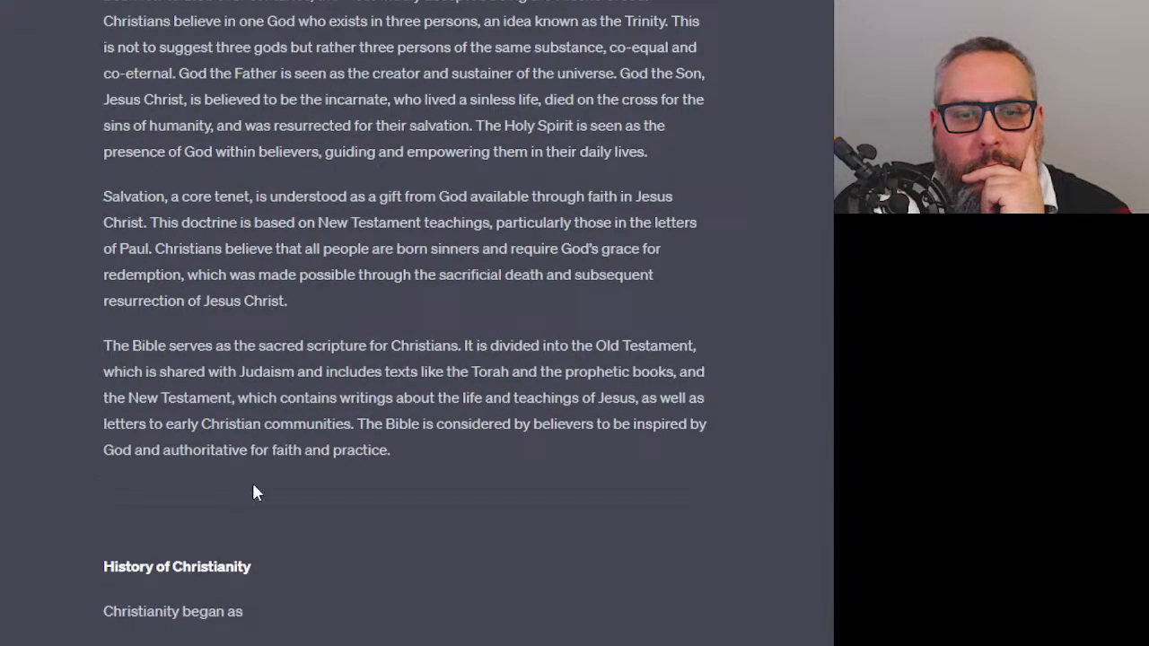
scroll(254, 492, up, 3)
scroll(260, 485, down, 1)
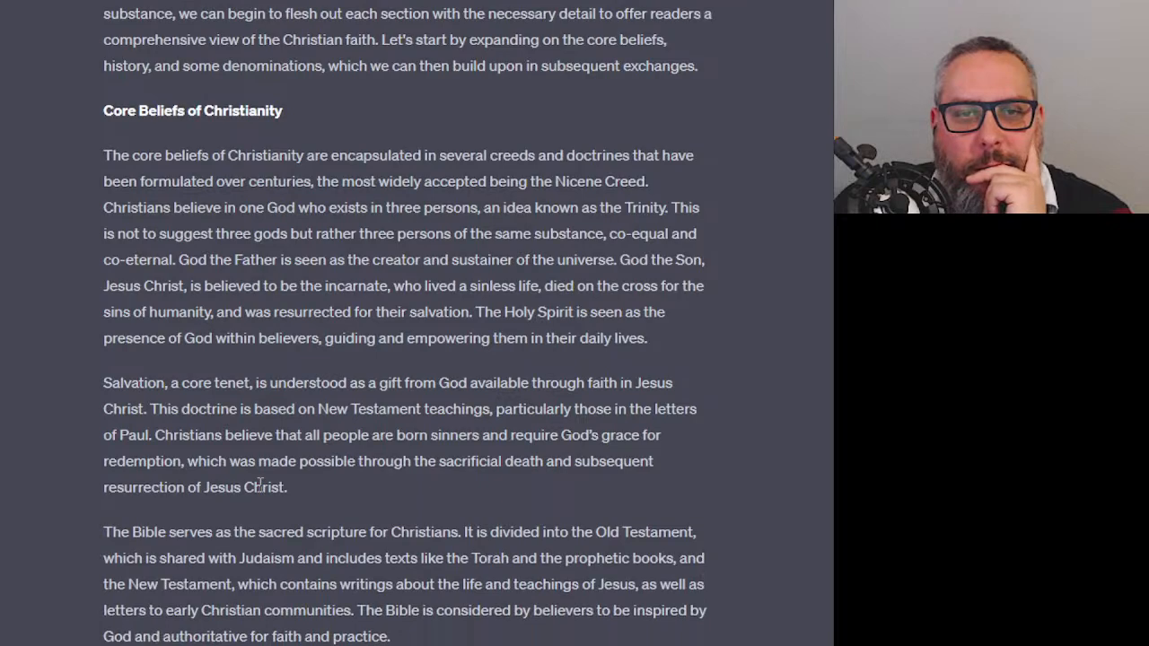
scroll(395, 628, up, 15)
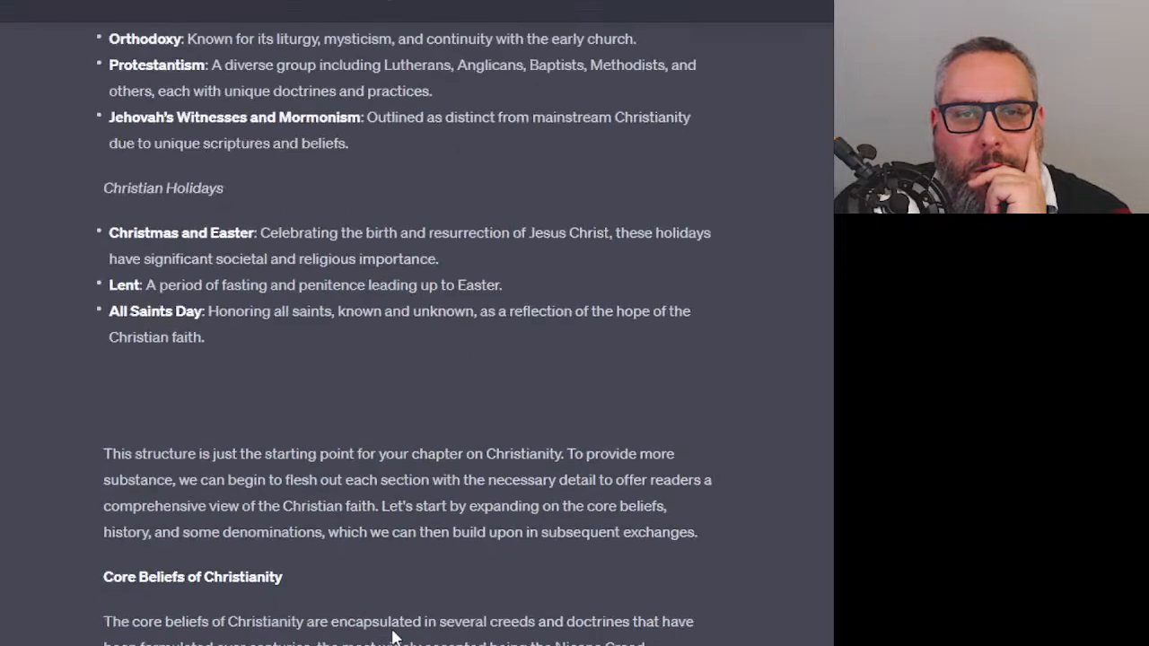
Compare the bulleted core beliefs in the outline with the expanded Core Beliefs of Christianity prose below it
scroll(393, 624, up, 1)
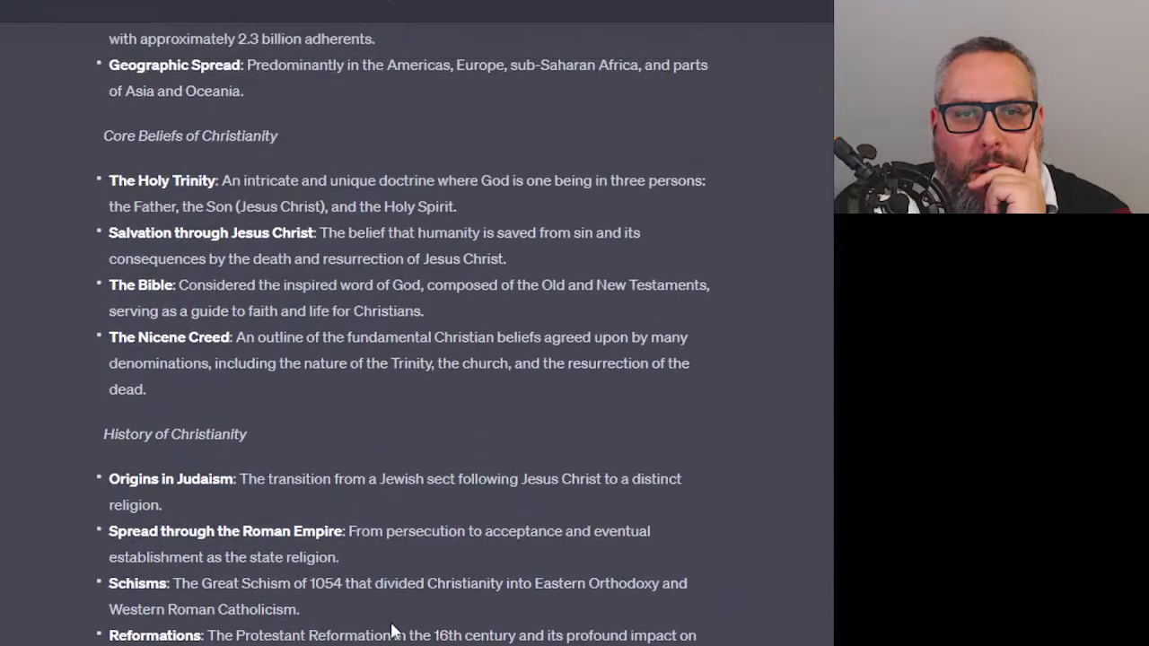
scroll(393, 631, down, 13)
scroll(369, 548, up, 2)
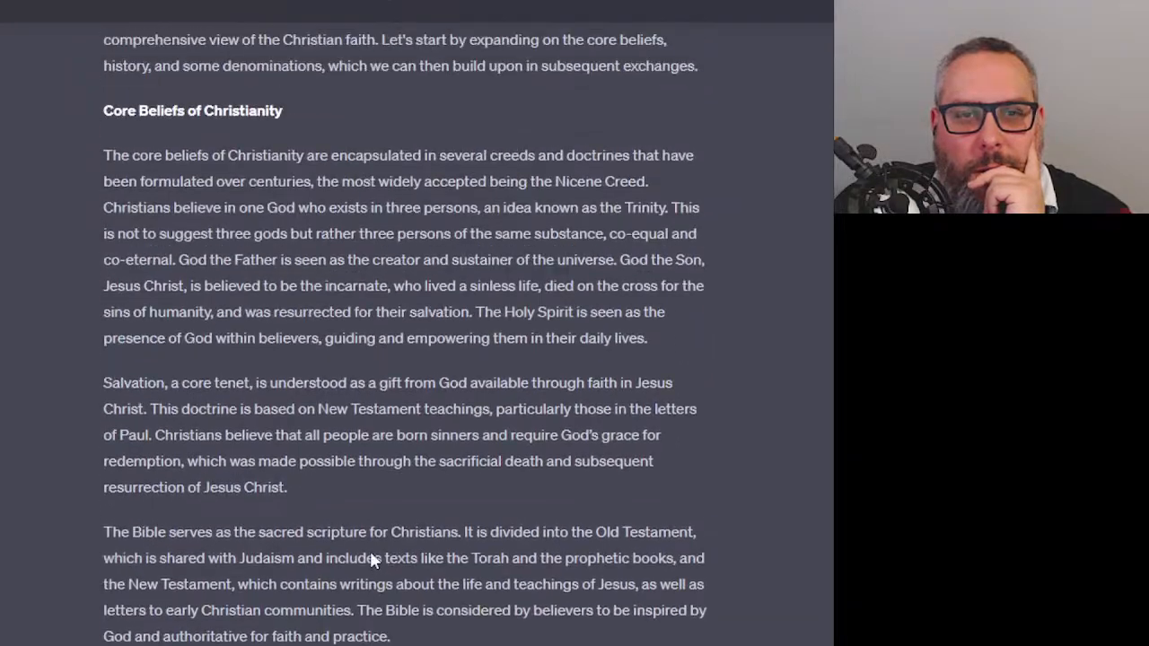
scroll(372, 552, up, 10)
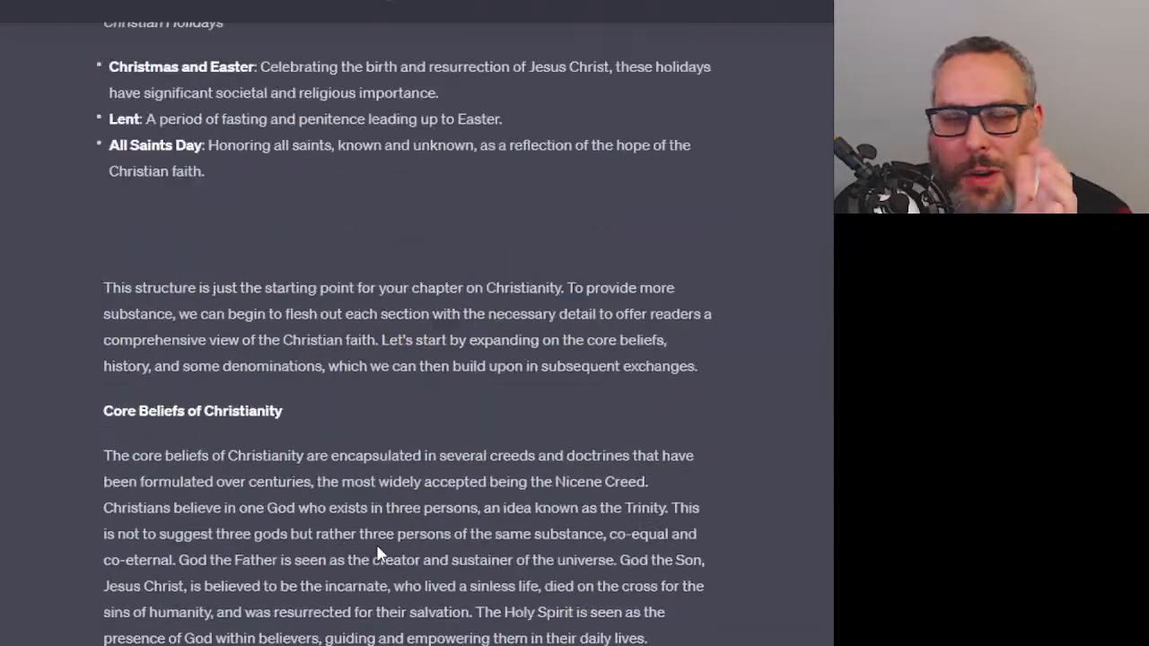
scroll(369, 447, up, 5)
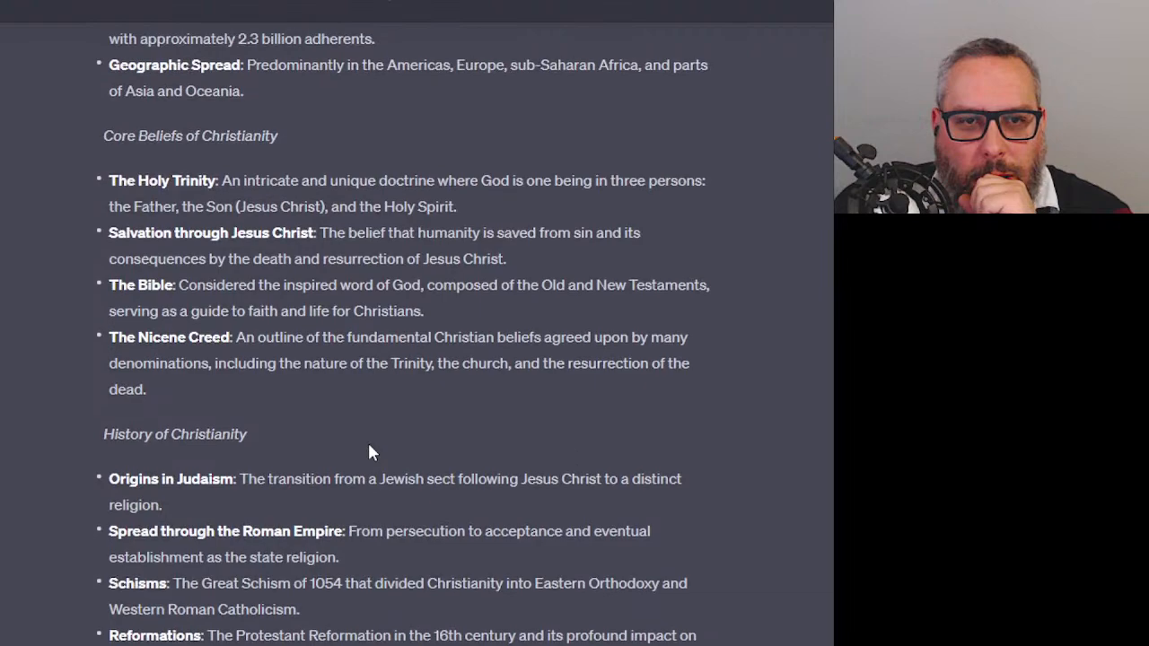
Select the expanded Core Beliefs of Christianity text, switch to the other open window and return to ChatGPT
drag(103, 108, 409, 449)
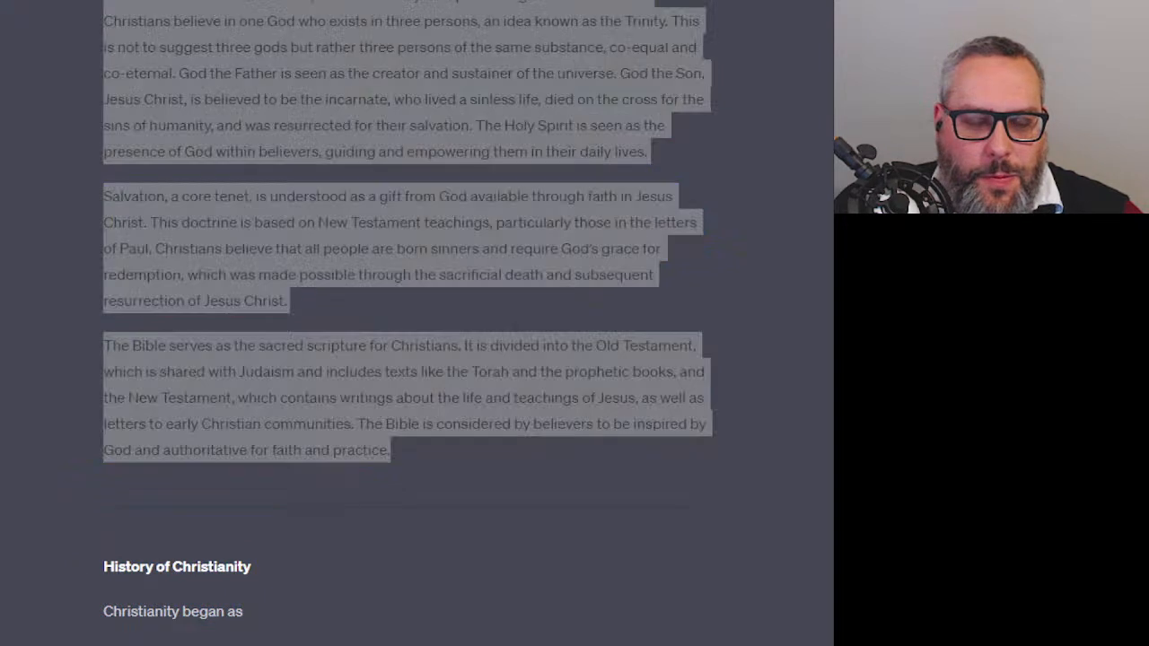
key(alt+Tab)
key(alt+Tab)
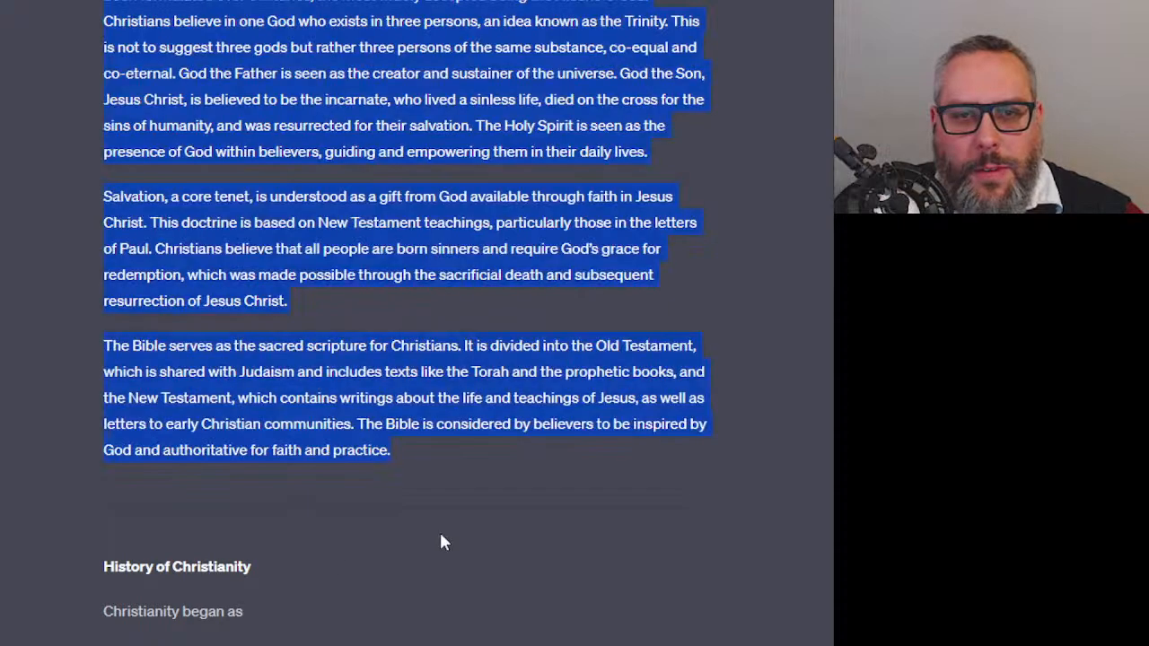
Reread the response's opening note on length limits and review the chapter outline down to the cut-off history section
click(410, 416)
scroll(408, 418, up, 15)
scroll(408, 415, up, 4)
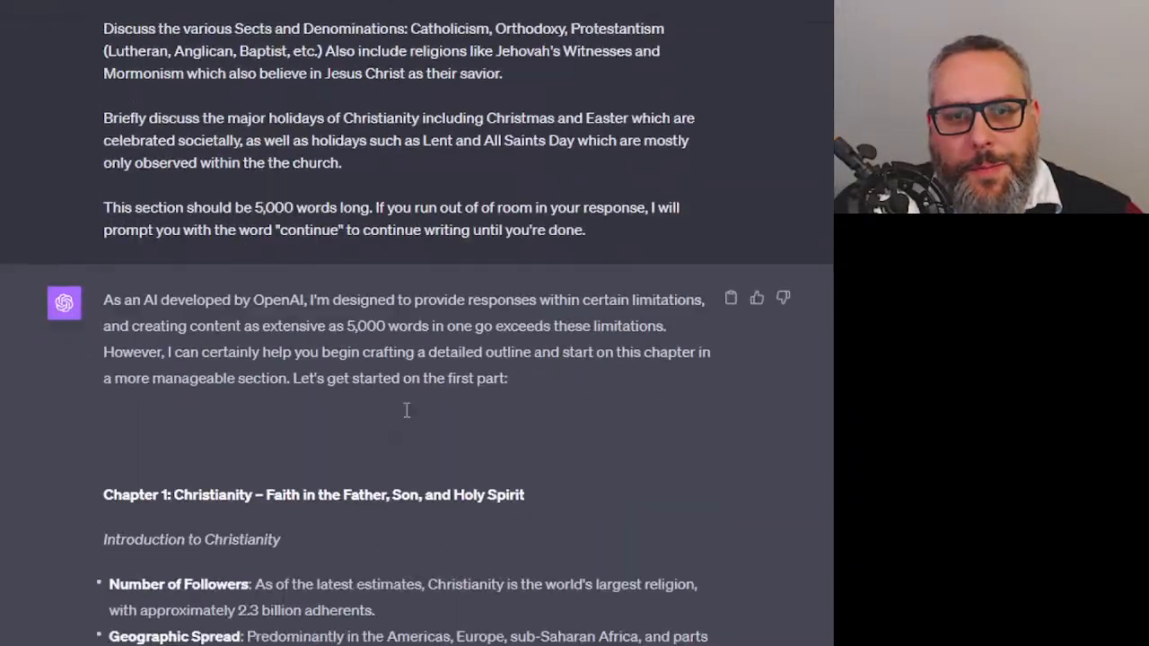
scroll(359, 404, down, 5)
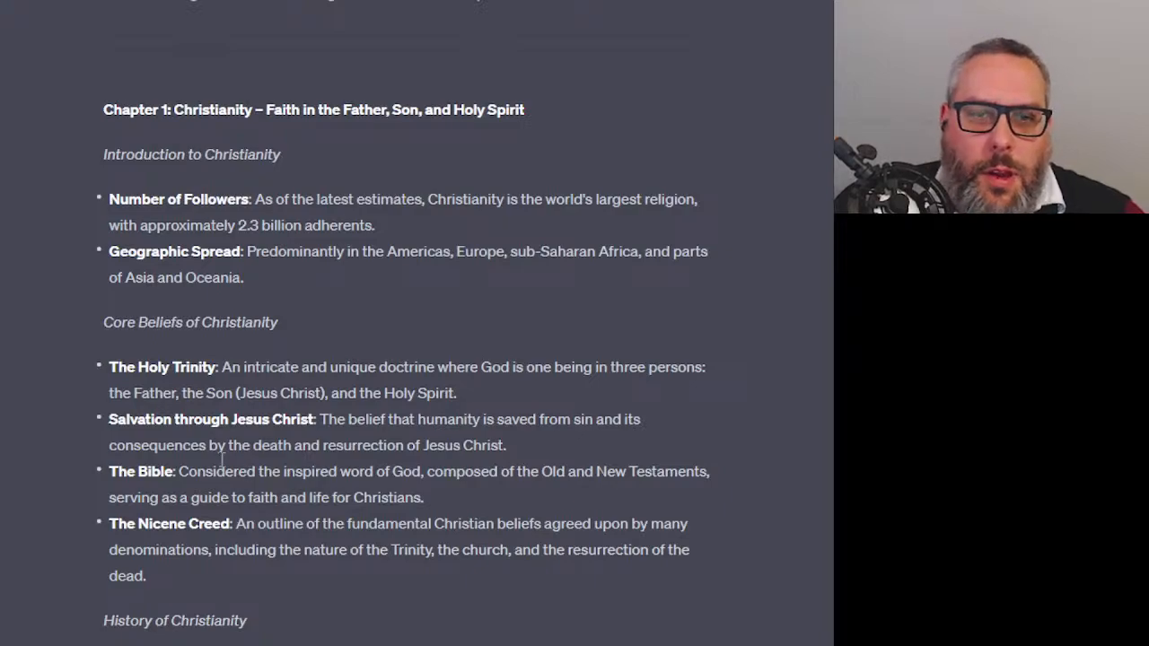
scroll(223, 468, down, 20)
scroll(243, 521, down, 3)
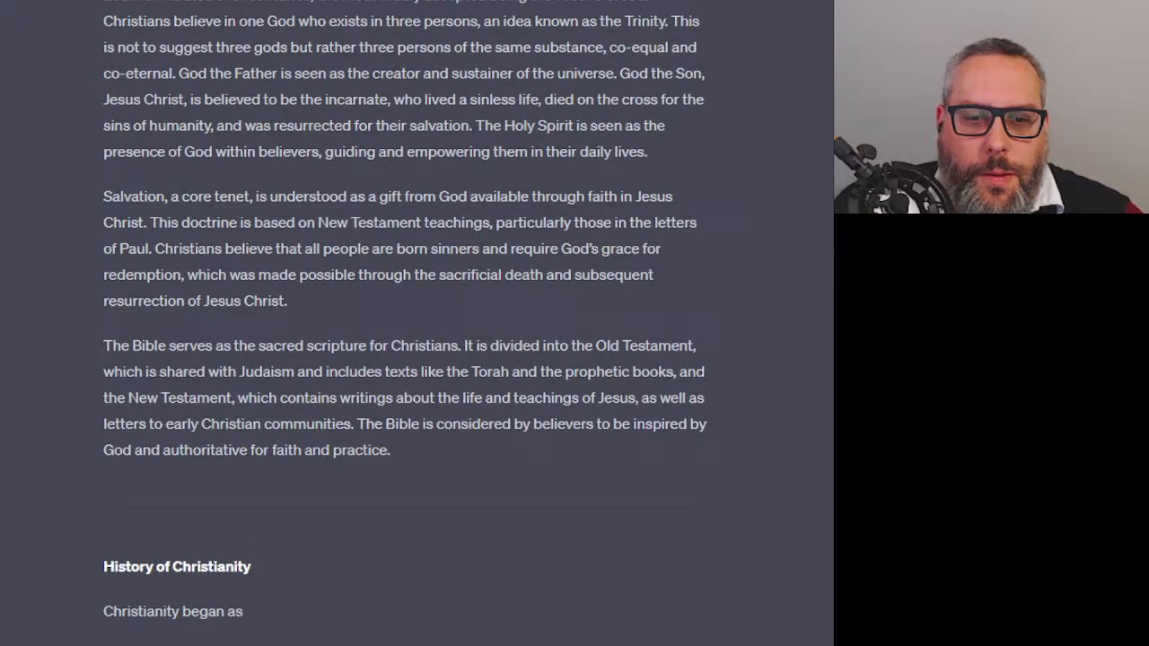
Select the title "Chapter 1: Christianity – Faith in the Father, Son, and Holy Spirit" and switch to the other window
scroll(266, 432, up, 10)
scroll(267, 435, up, 6)
scroll(266, 436, down, 4)
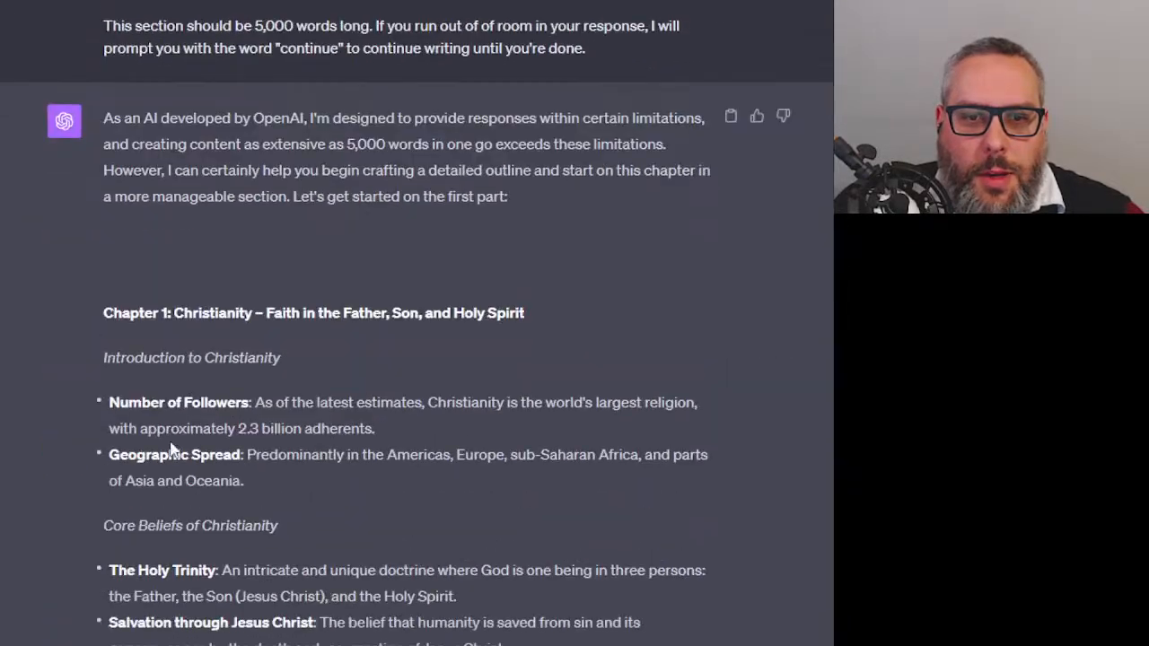
drag(100, 314, 541, 320)
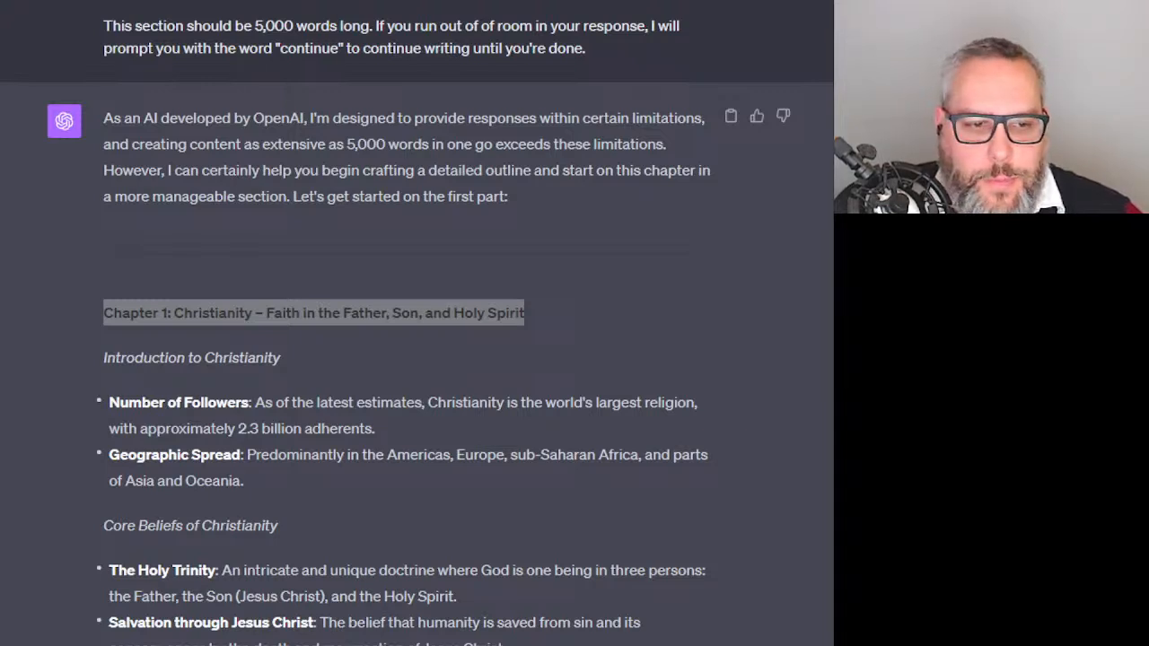
key(alt+Tab)
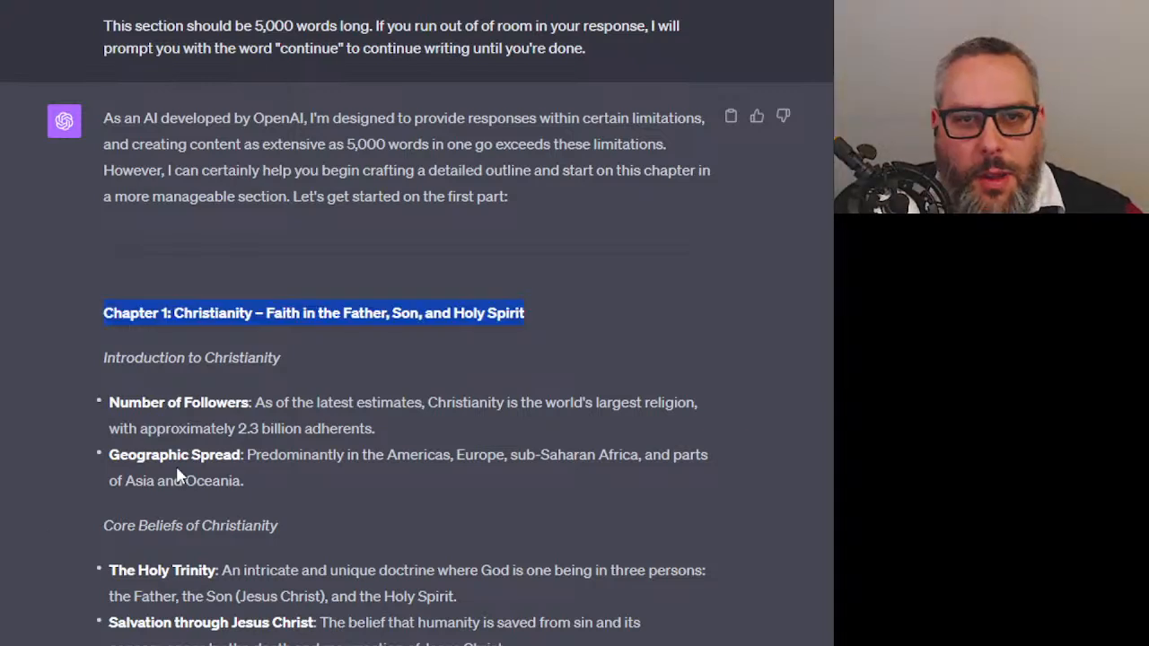
Read the generated Introduction to Christianity on followers and geographic spread, down to the demographics part
scroll(385, 446, down, 20)
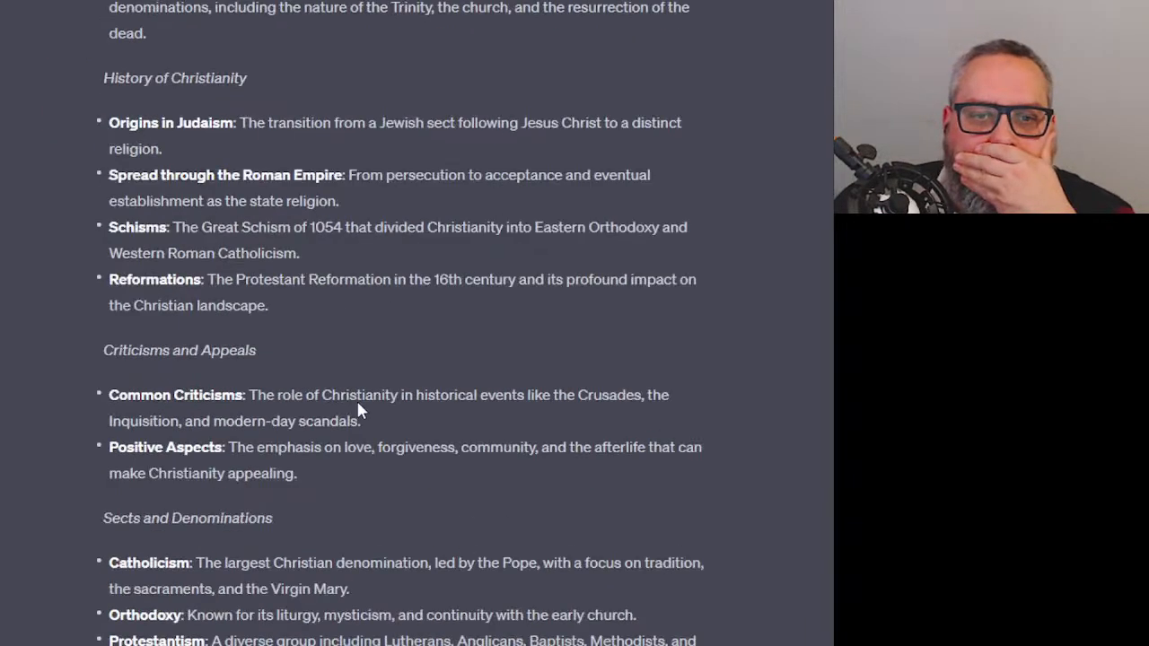
scroll(329, 392, down, 3)
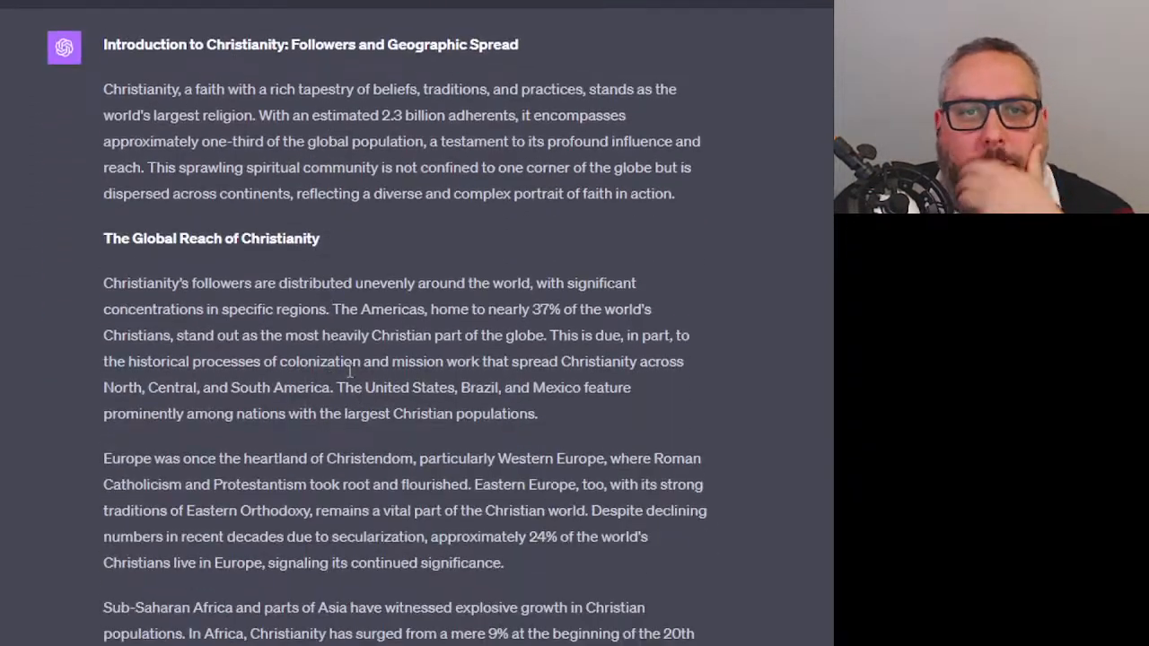
drag(299, 89, 354, 89)
click(308, 115)
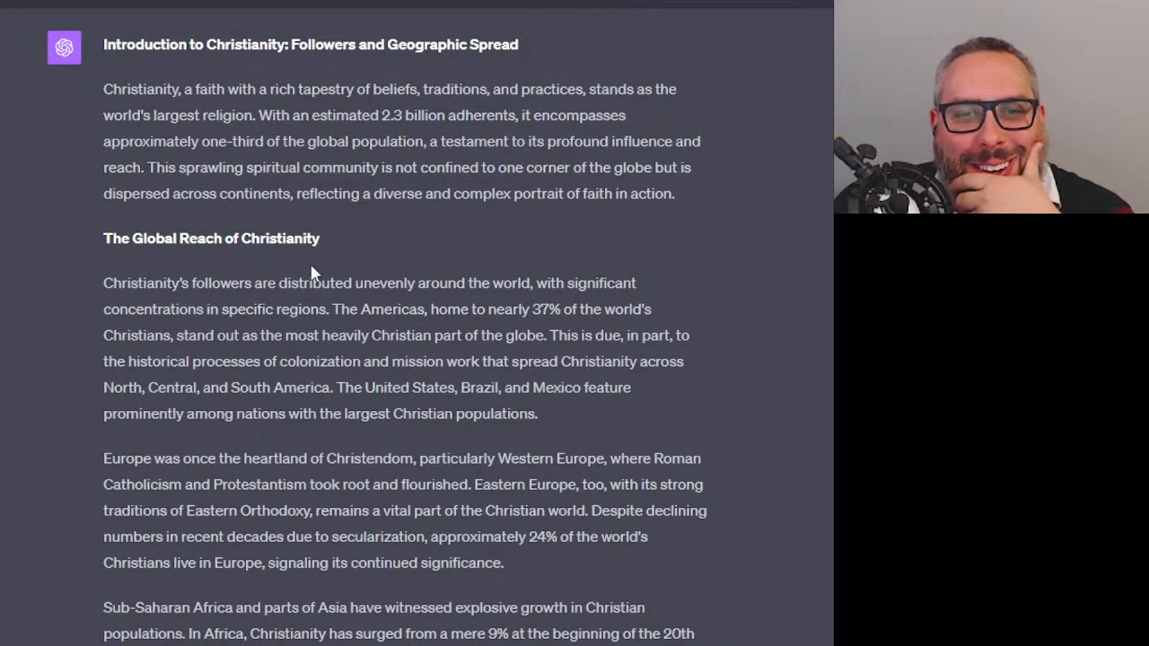
scroll(267, 341, down, 5)
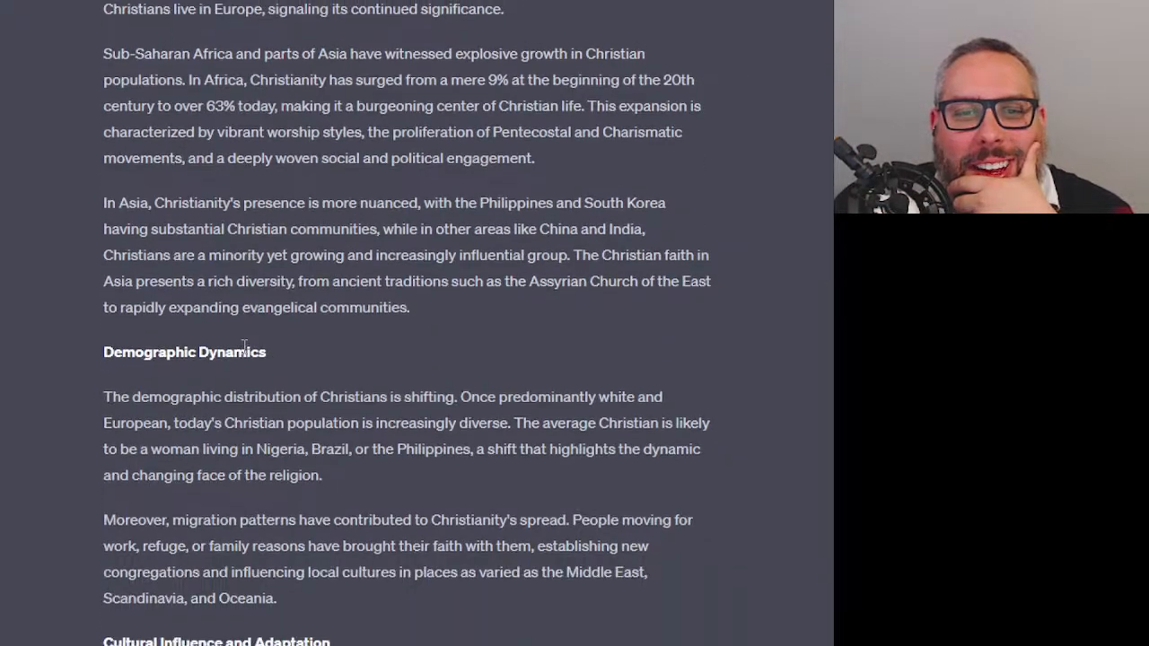
Check the introduction's structure from its title through the Demographic Dynamics and Cultural Influence and Adaptation headings
scroll(245, 350, up, 7)
drag(163, 159, 386, 151)
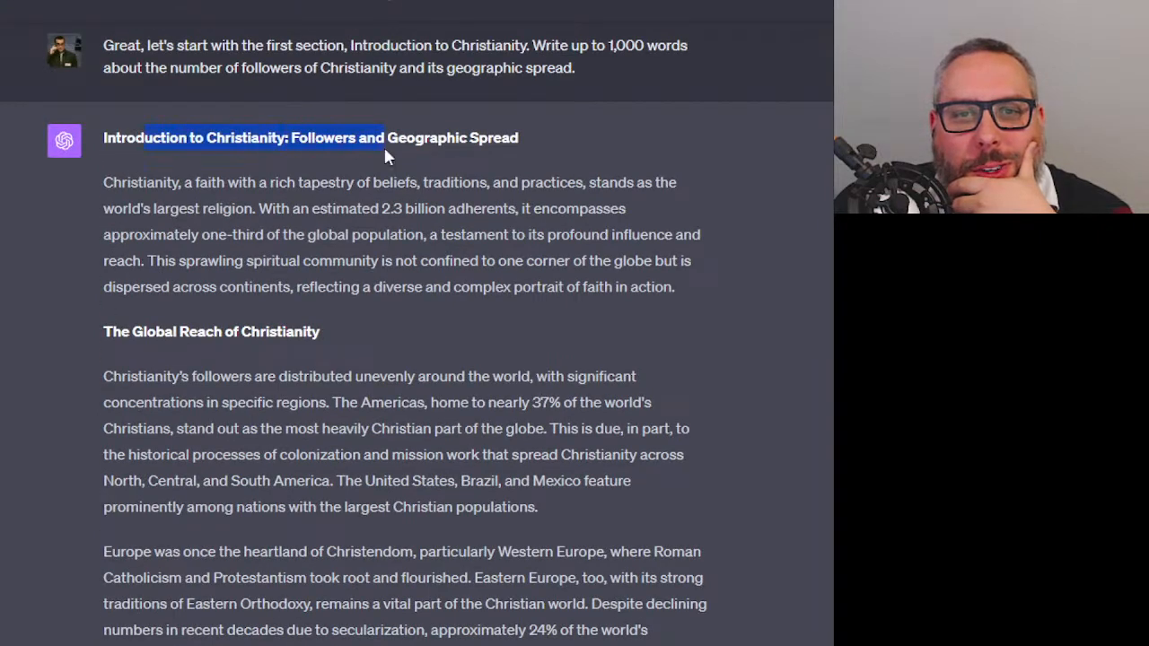
scroll(221, 351, down, 7)
drag(136, 343, 259, 340)
scroll(221, 346, down, 4)
drag(139, 338, 256, 300)
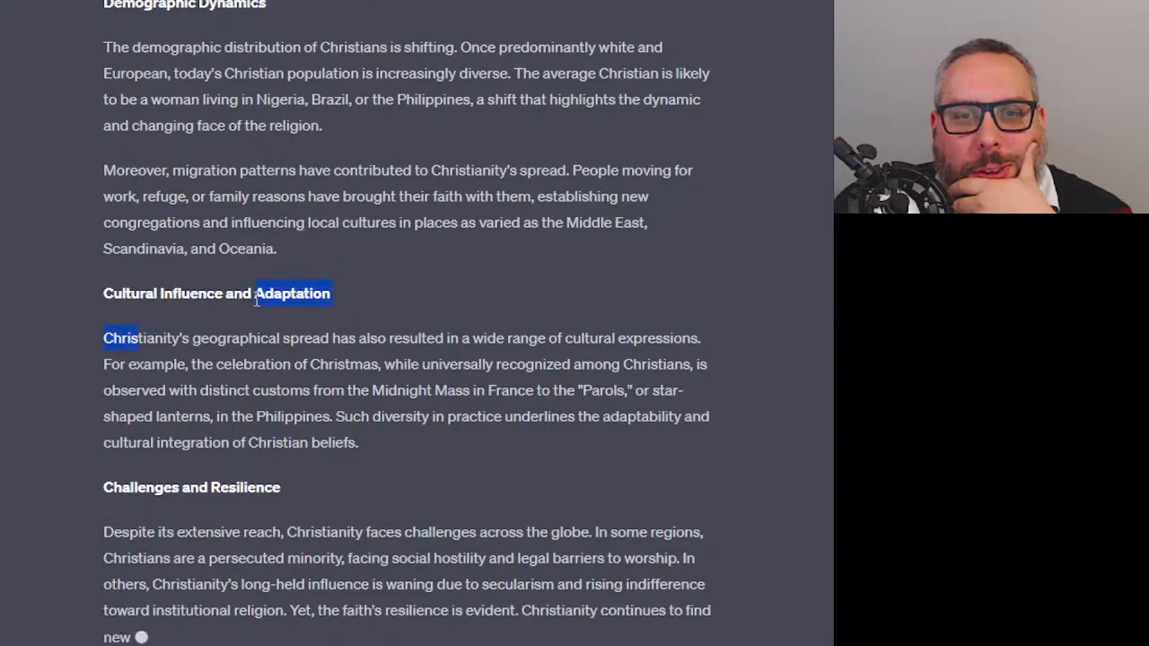
click(206, 401)
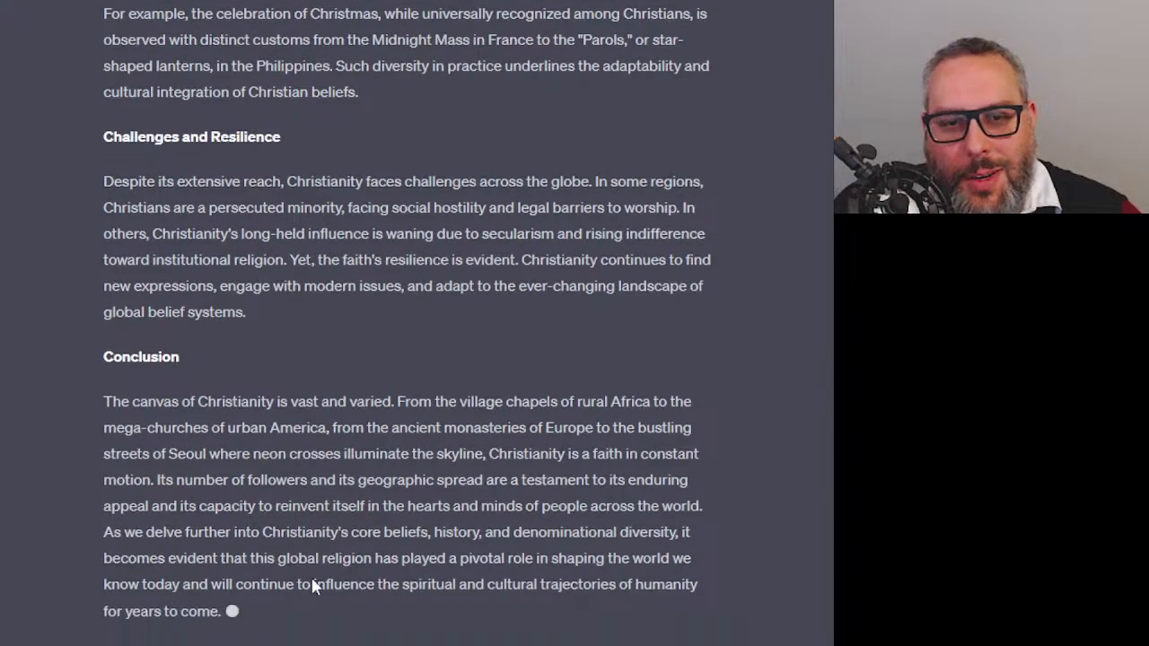
Select the whole generated Introduction to Christianity section, from conclusion back to title, and switch to the other window
drag(302, 619, 111, 395)
key(alt+Tab)
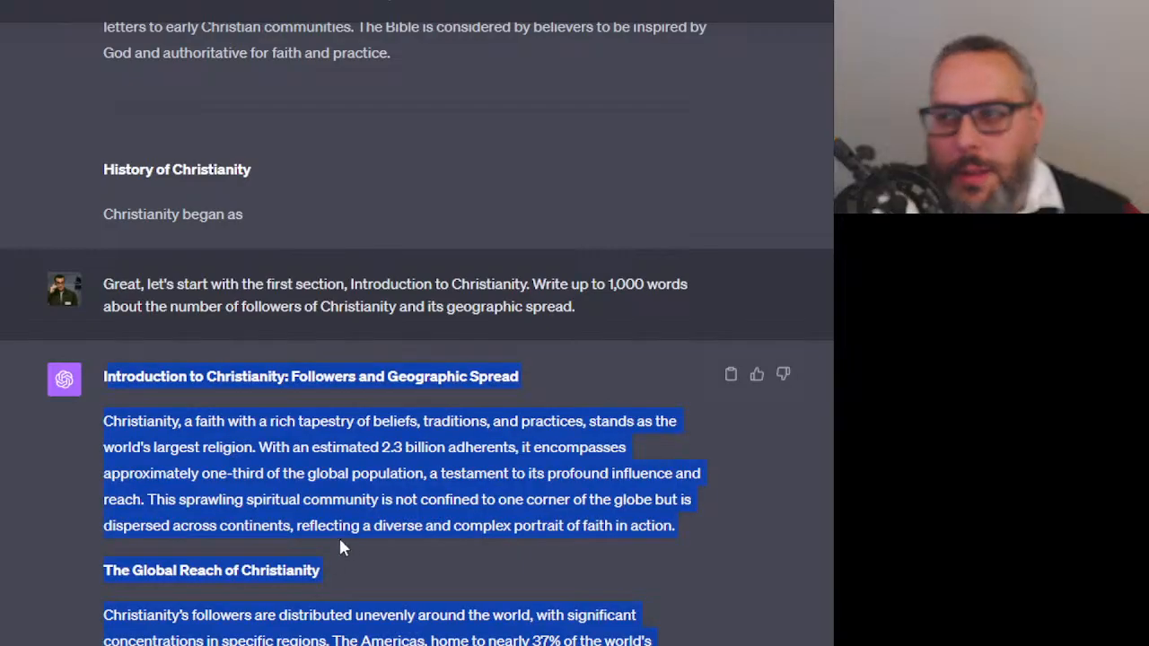
Go back to the chapter outline and find the Core Beliefs of Christianity heading as the next section
scroll(338, 535, up, 15)
scroll(338, 515, up, 12)
scroll(328, 518, down, 5)
scroll(284, 476, down, 3)
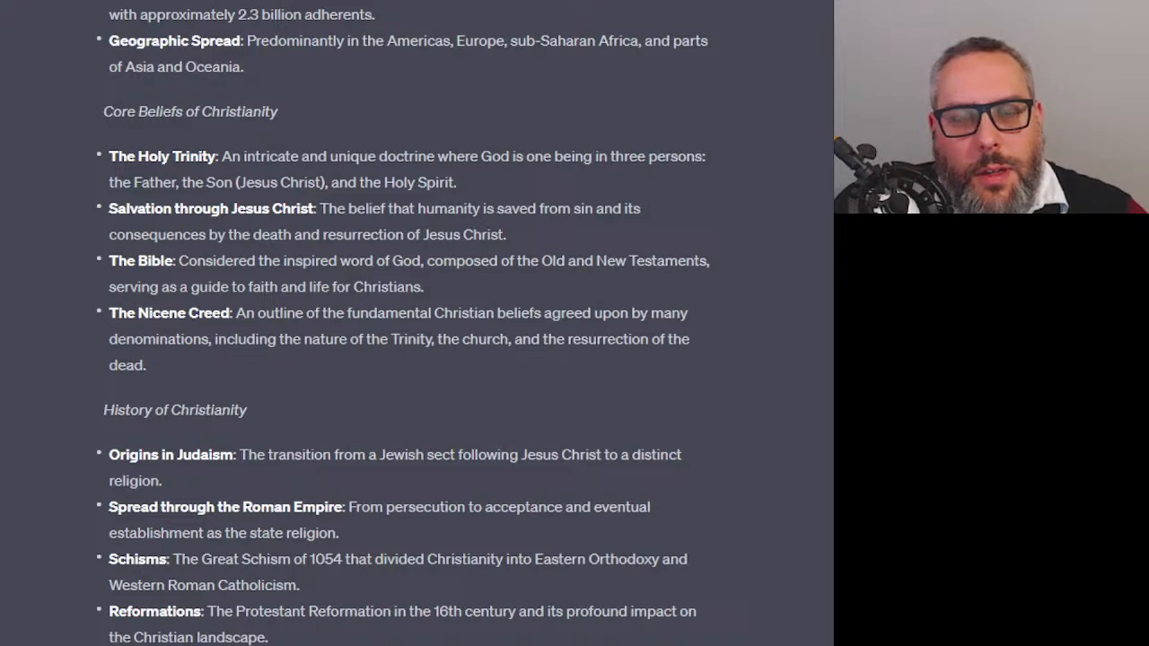
drag(289, 117, 96, 121)
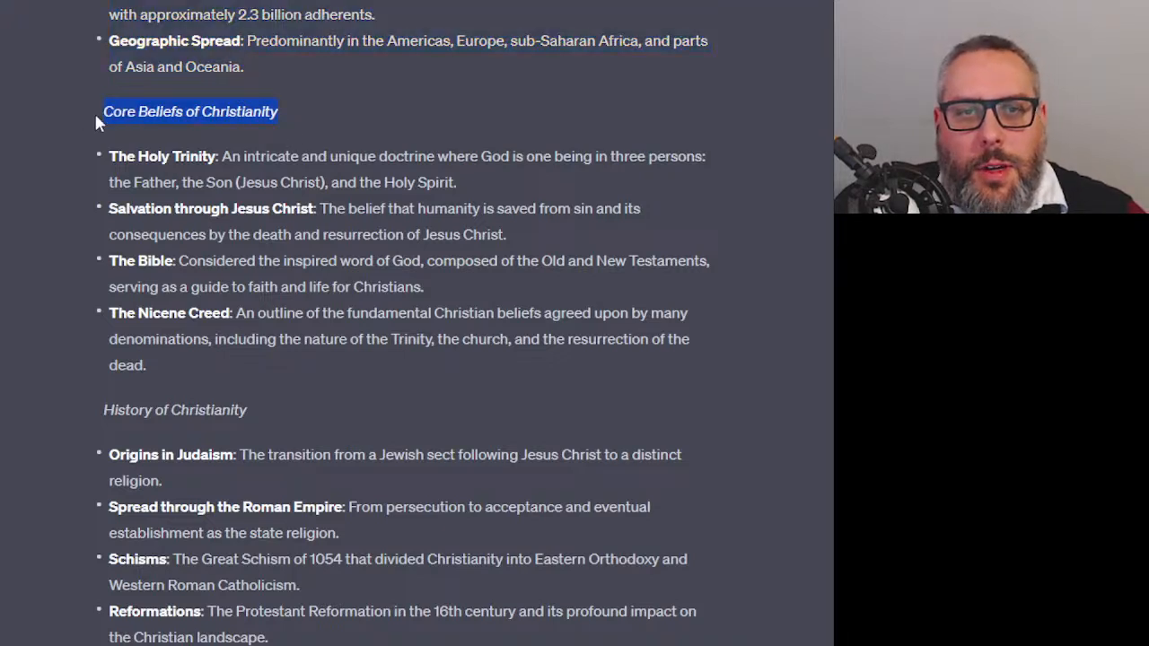
click(96, 121)
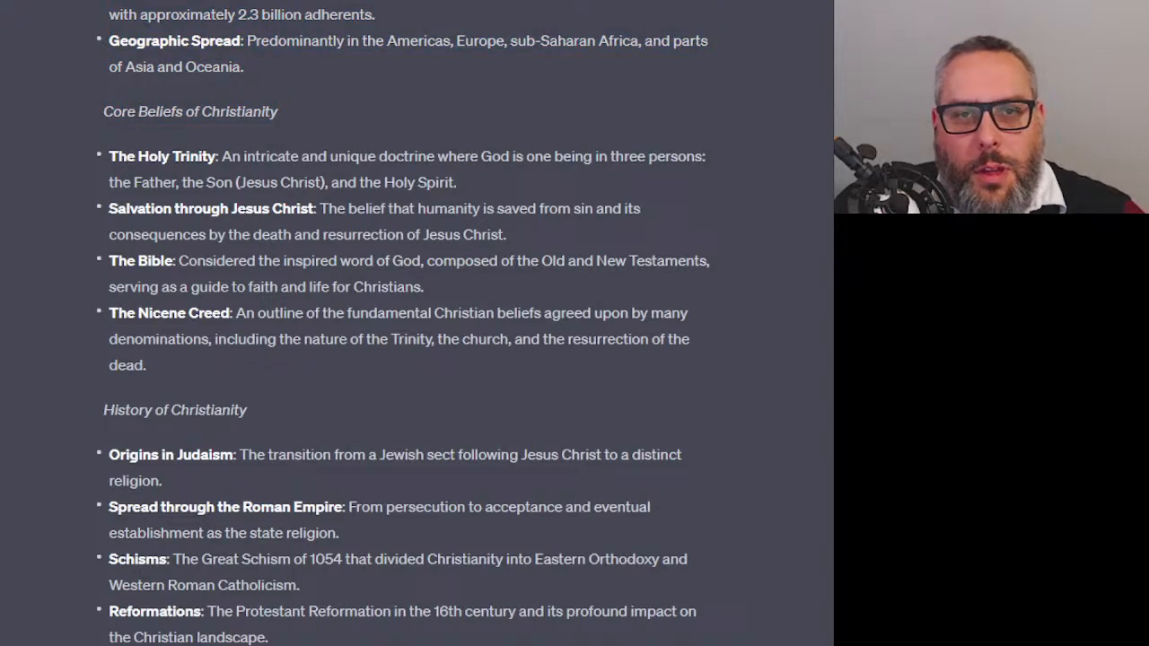
Draft a prompt for 2,000 words about the core beliefs of Christianity, adding the outline's bullets from The Holy Trinity to The Nicene Creed
drag(187, 363, 97, 163)
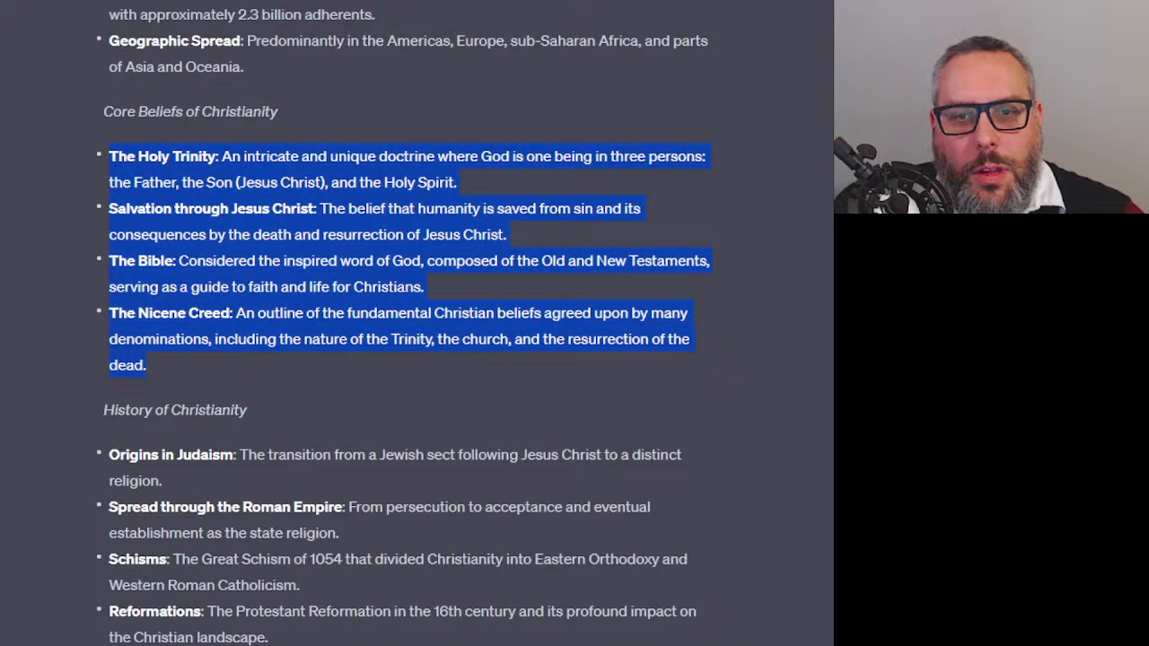
click(401, 572)
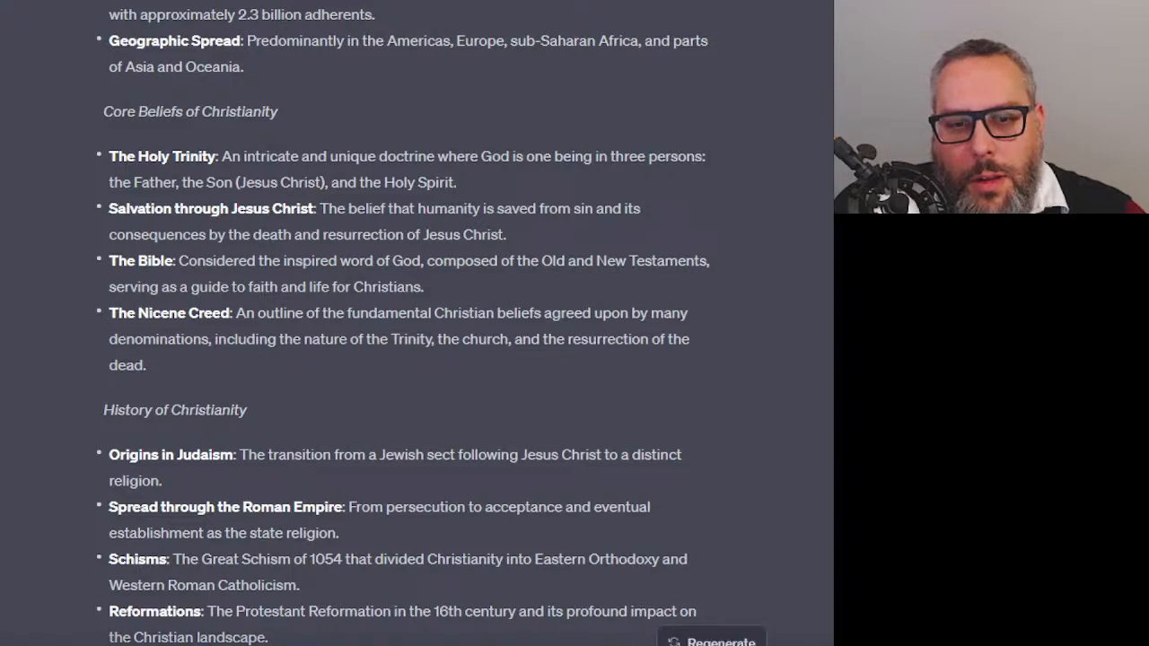
text(The Holy Trinity: An intricate and unique doctrine where God is one being in three persons: the Father, the Son (Jesus Christ), and the Holy Spirit.)
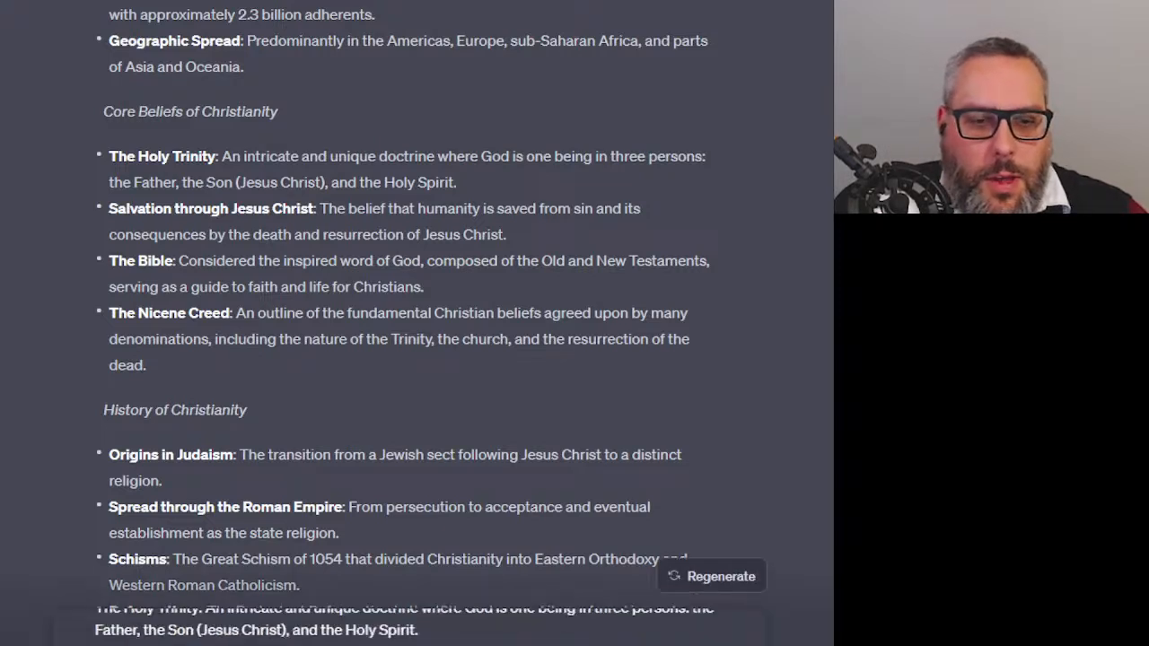
Format the pasted core beliefs in the draft prompt as a list with a leading hyphen on each item
scroll(409, 634, up, 5)
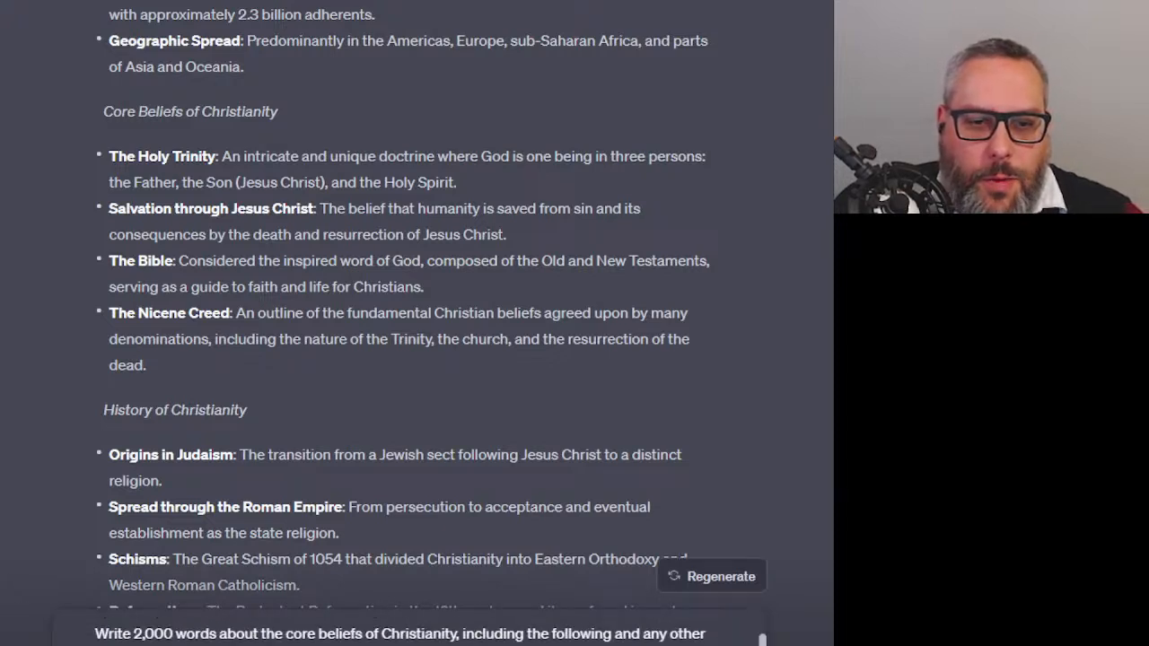
key(Down)
key(Down)
key(Down)
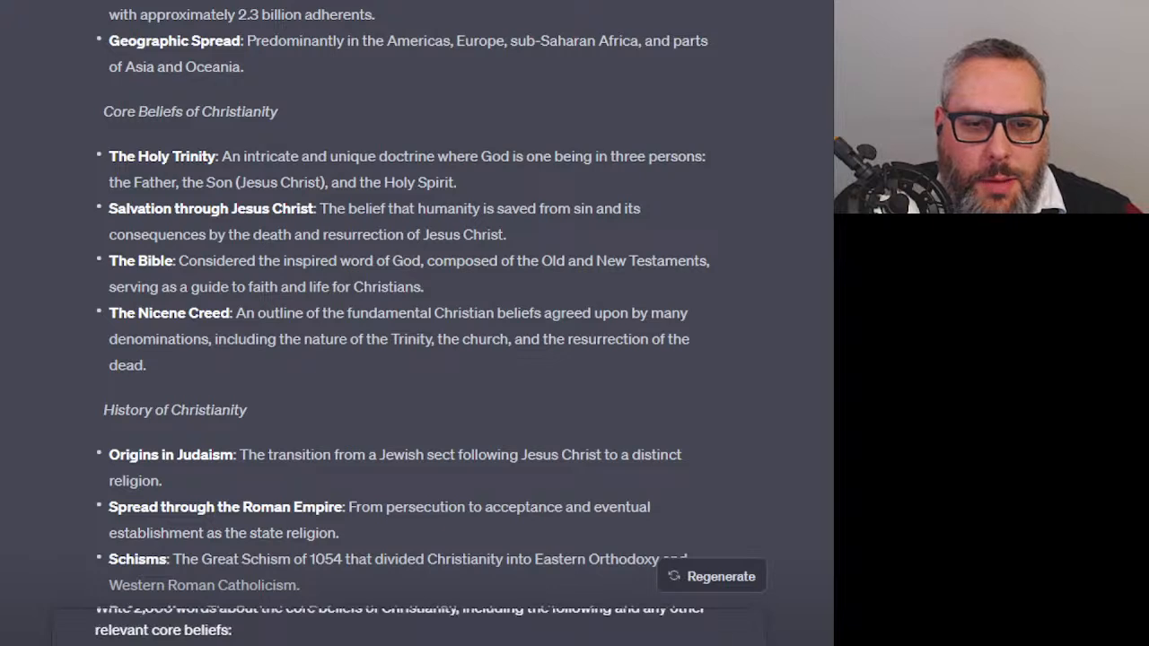
key(Down)
key(Down)
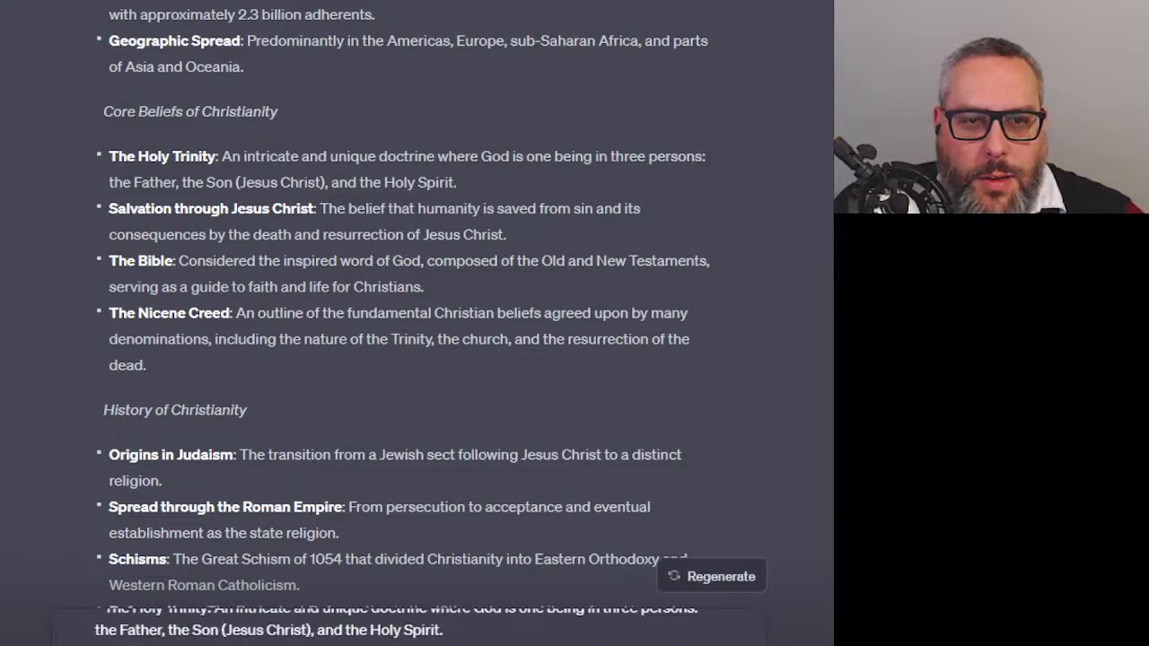
scroll(410, 632, up, 1)
scroll(409, 632, down, 2)
scroll(409, 632, up, 3)
scroll(409, 632, down, 3)
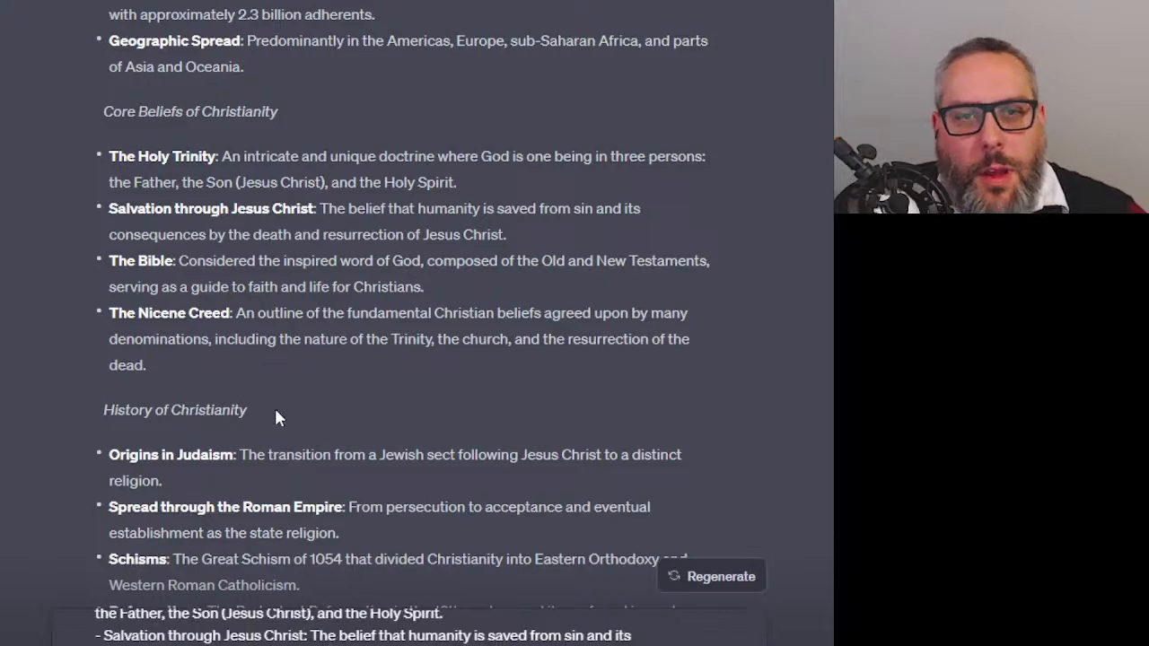
Select the original prompt's instruction about prompting with the word "continue" when the response runs out of room
scroll(275, 419, up, 15)
scroll(246, 392, down, 7)
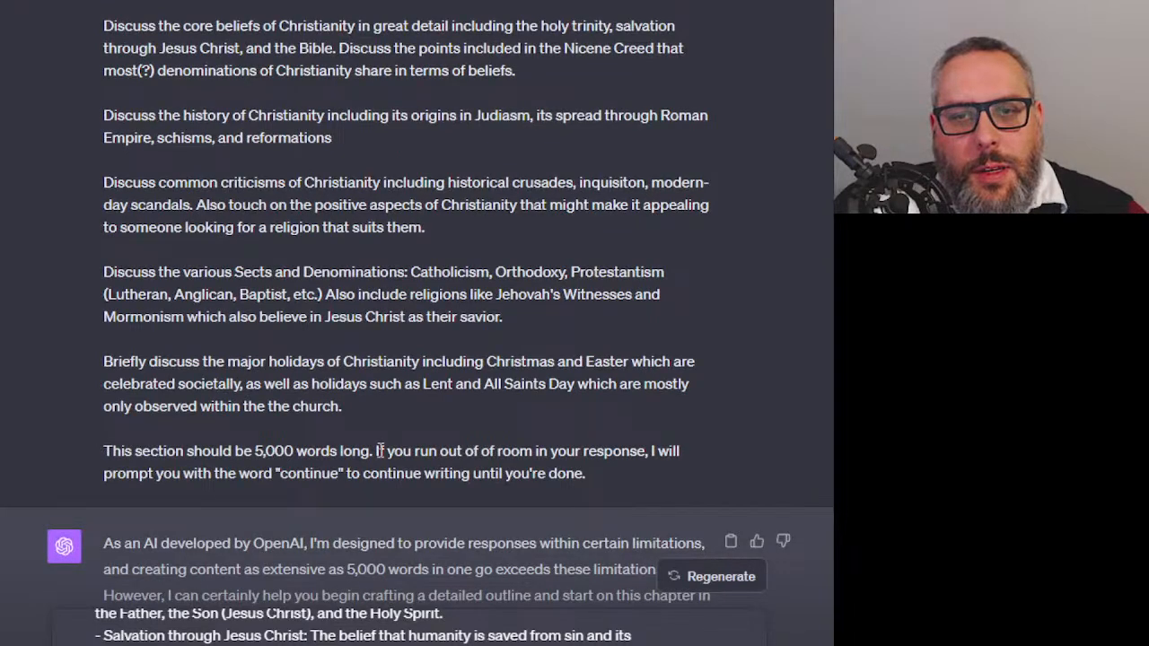
drag(376, 451, 599, 485)
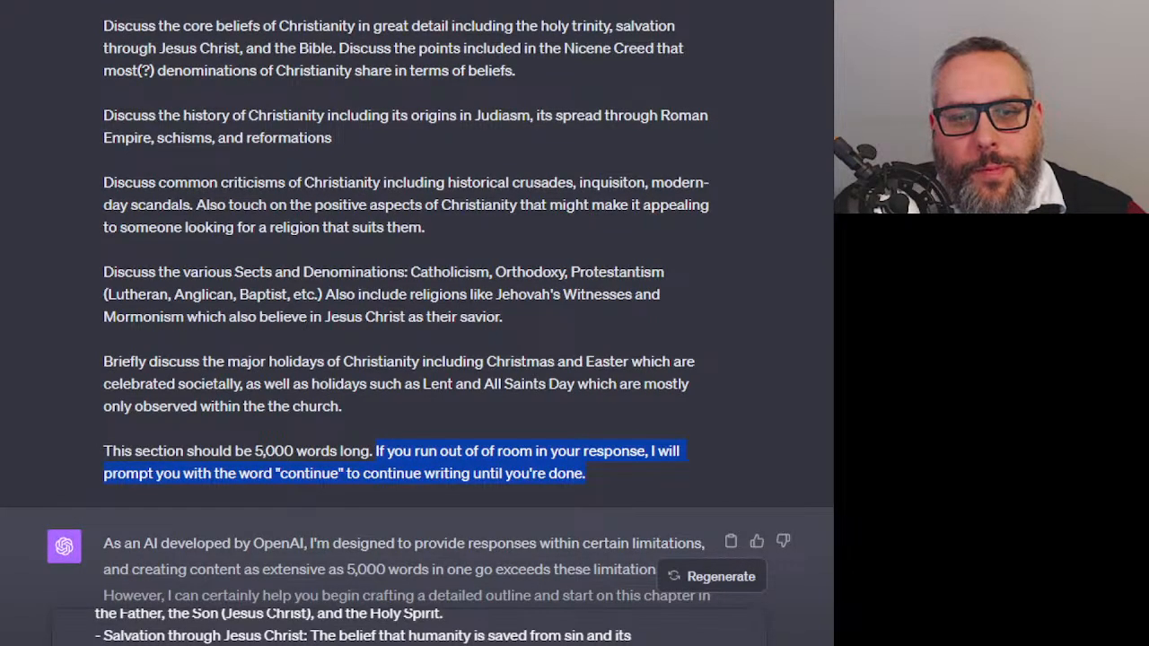
Add the copied "continue" instruction to the end of the core beliefs prompt, check the draft, and send it
click(408, 635)
scroll(408, 635, up, 3)
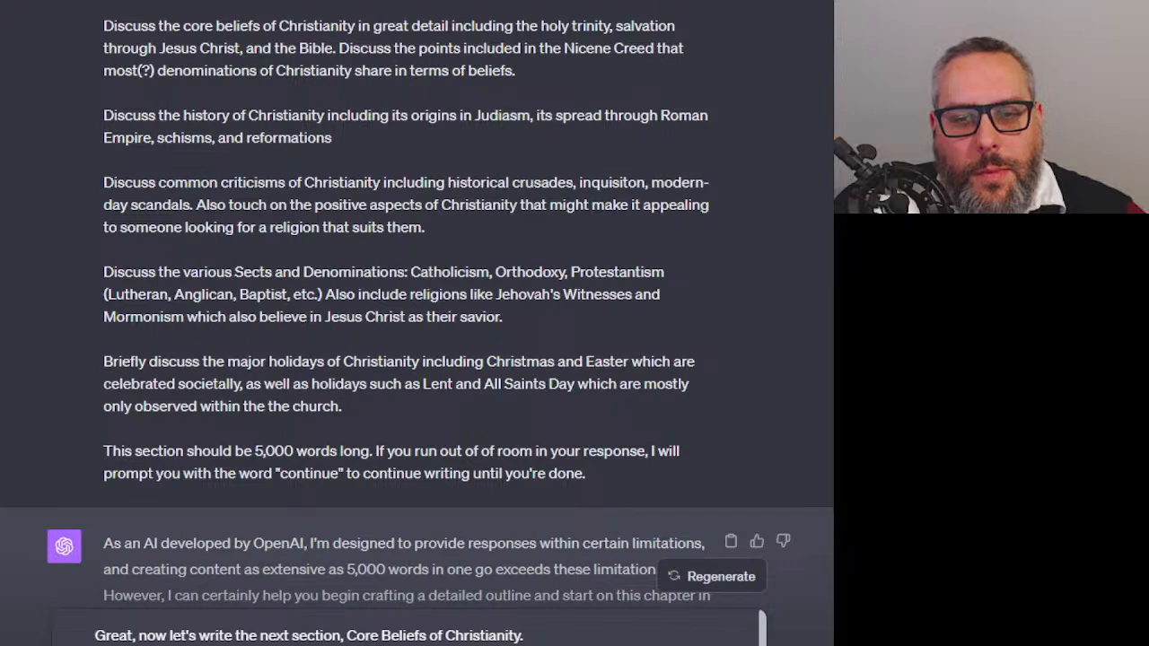
scroll(404, 629, down, 5)
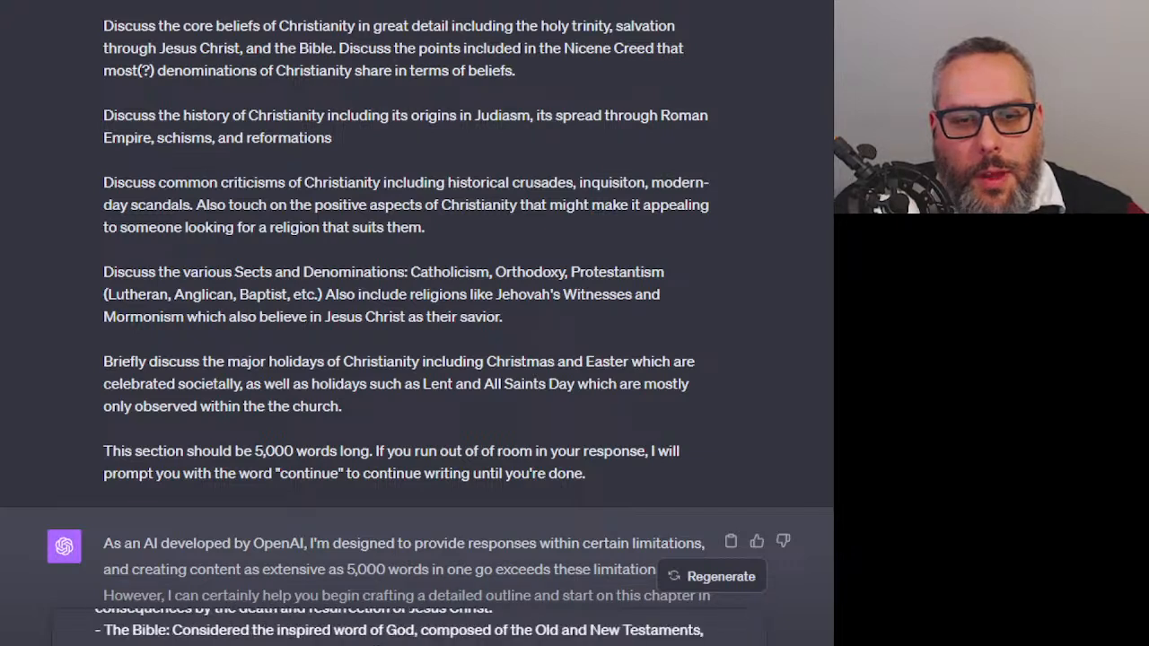
scroll(404, 628, down, 1)
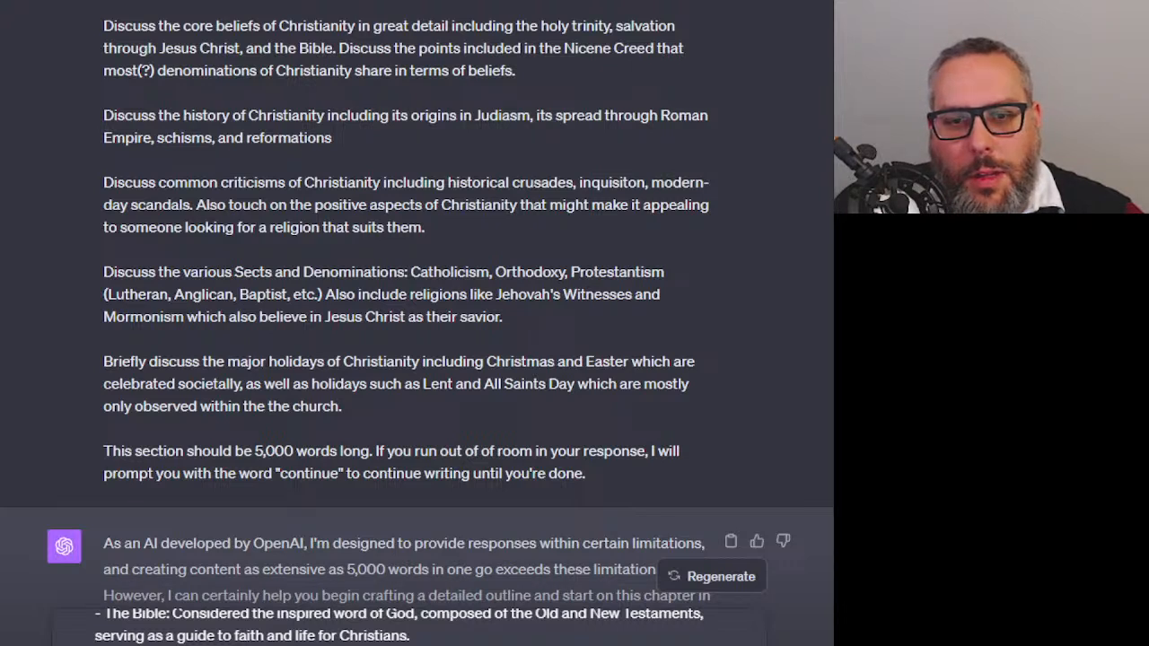
scroll(423, 387, down, 15)
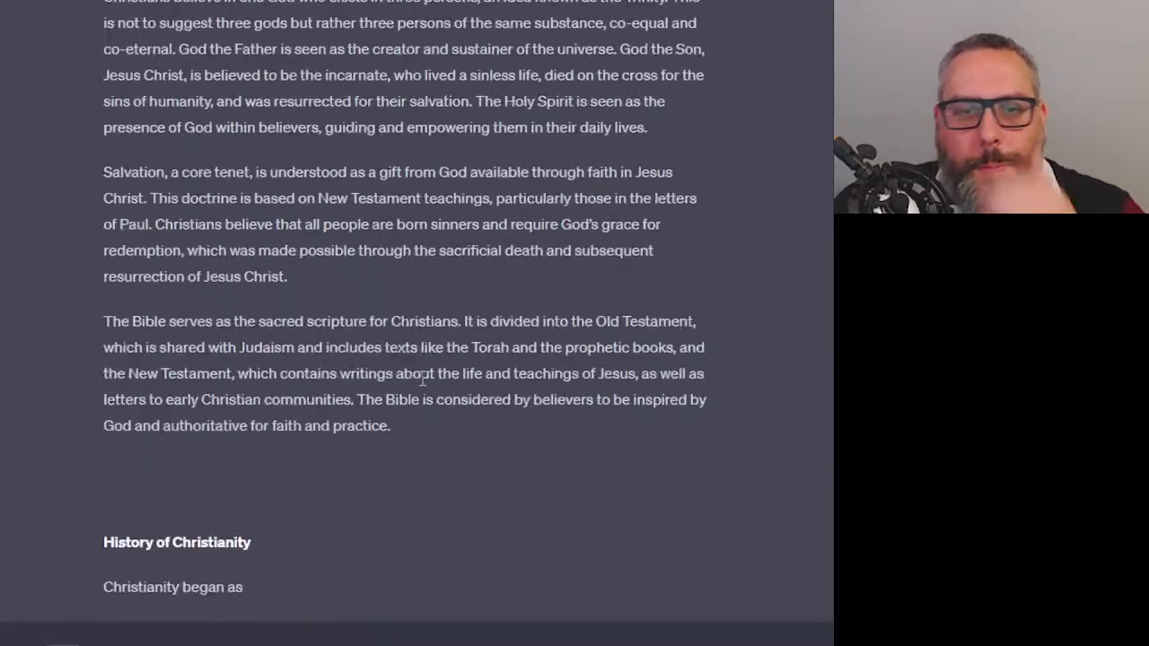
scroll(404, 391, down, 20)
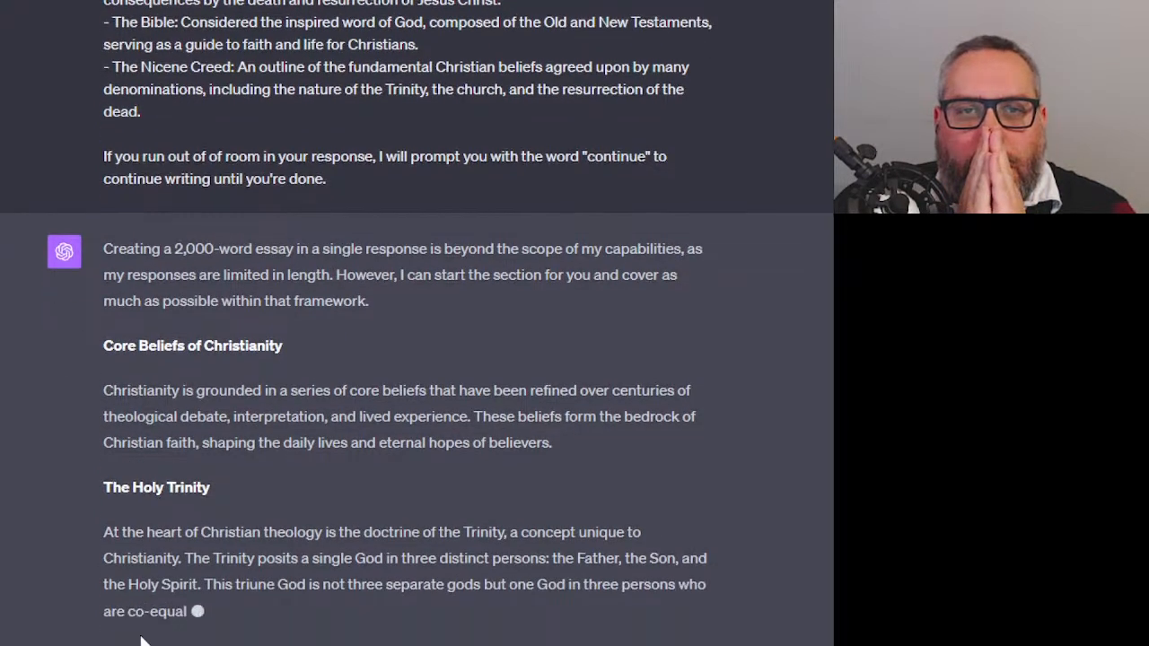
Review the opening of the core beliefs response against the bullets in the submitted prompt
scroll(140, 557, up, 1)
scroll(139, 557, up, 2)
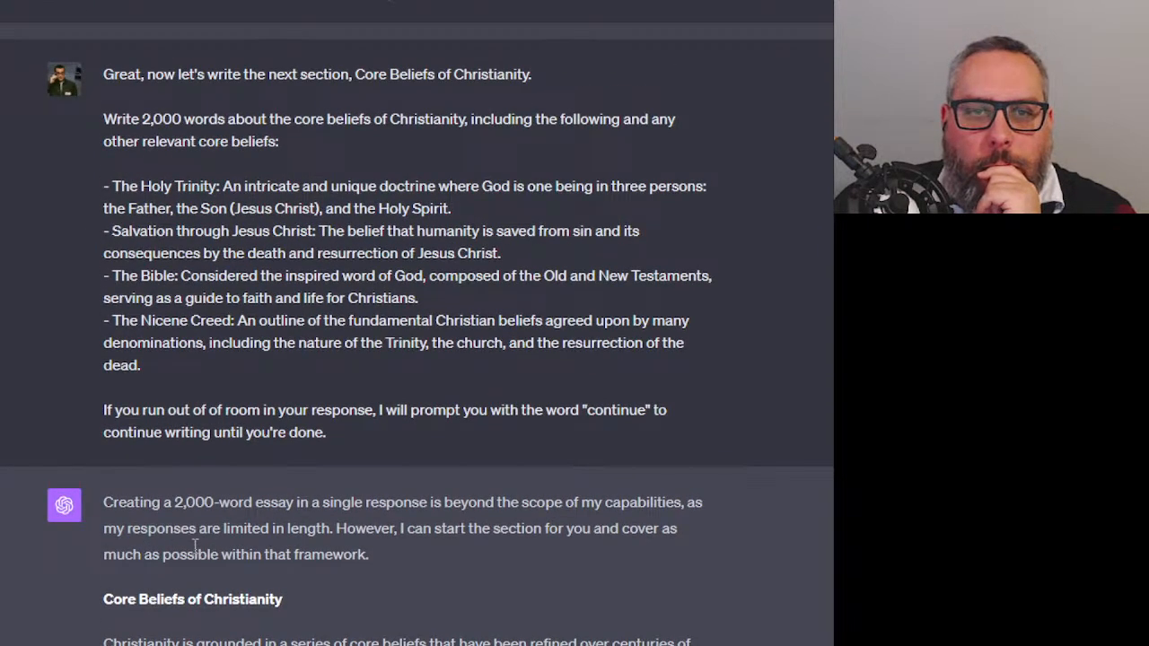
scroll(195, 545, down, 3)
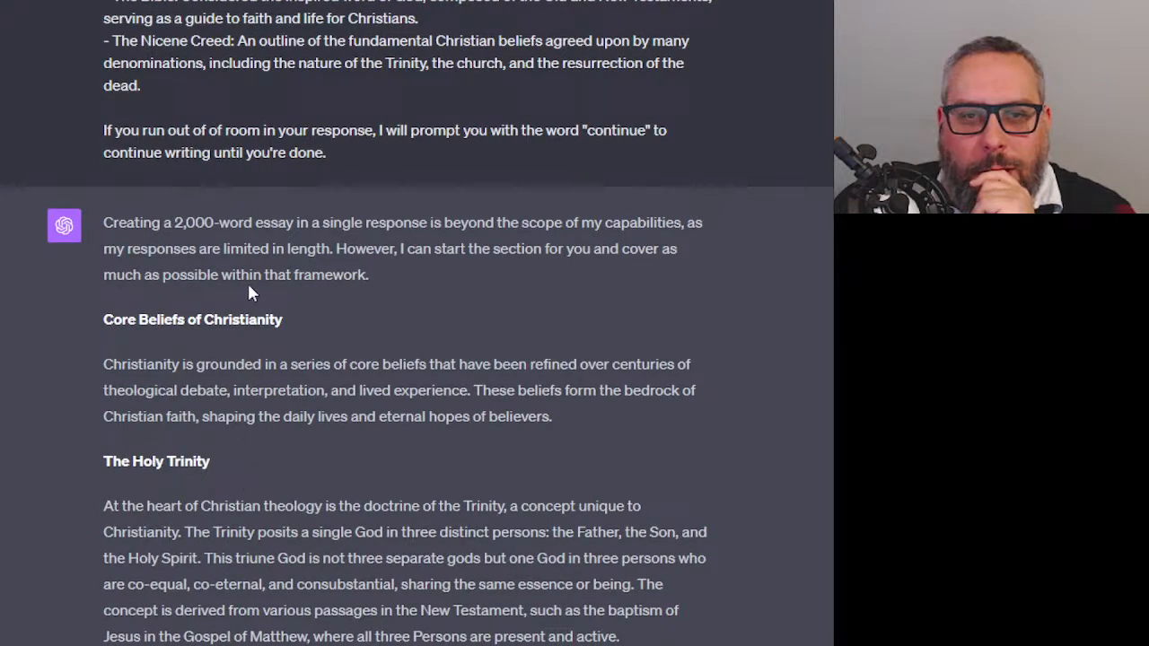
drag(106, 228, 539, 282)
click(533, 284)
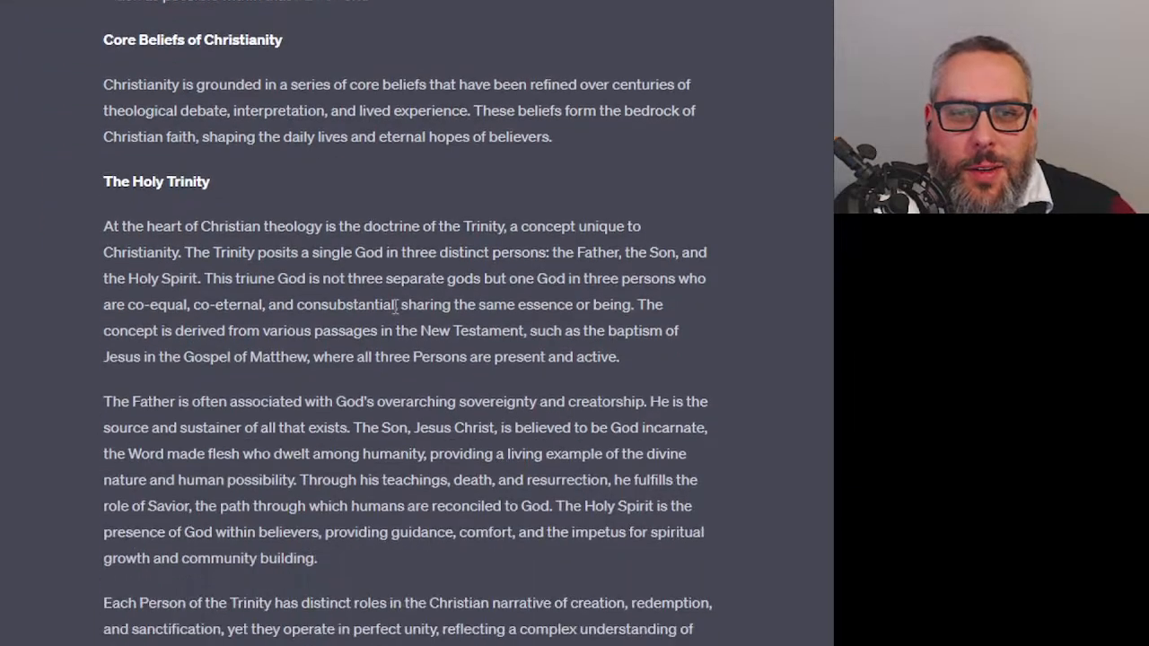
scroll(364, 299, up, 10)
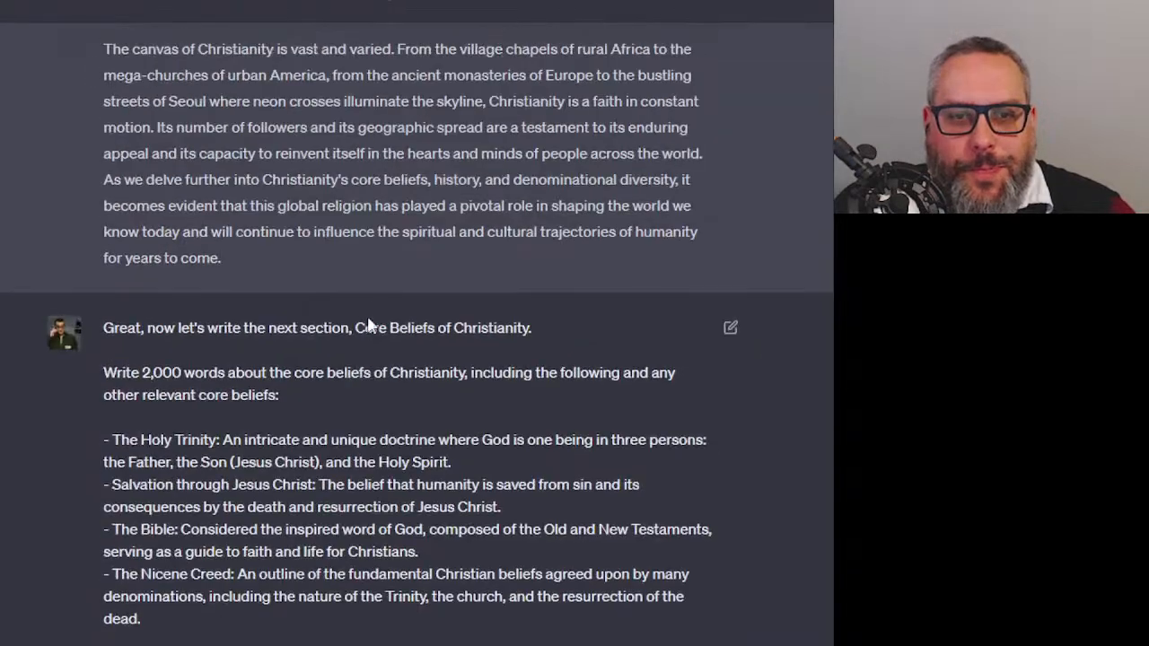
scroll(113, 292, down, 2)
drag(103, 249, 328, 346)
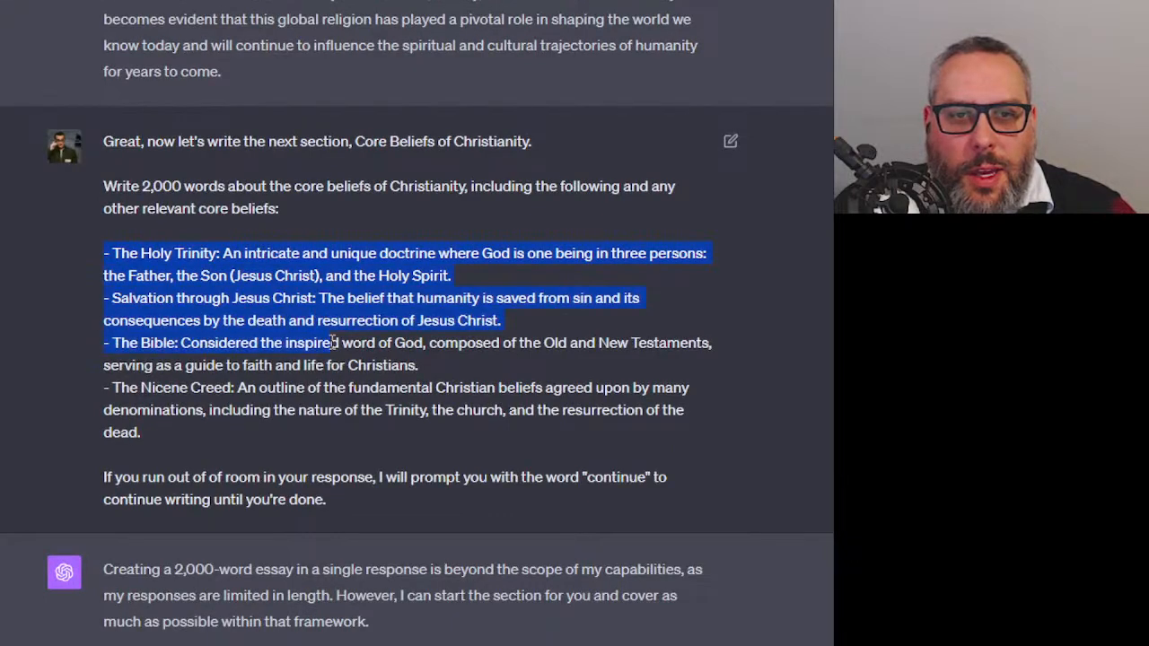
scroll(324, 355, down, 8)
scroll(317, 359, down, 2)
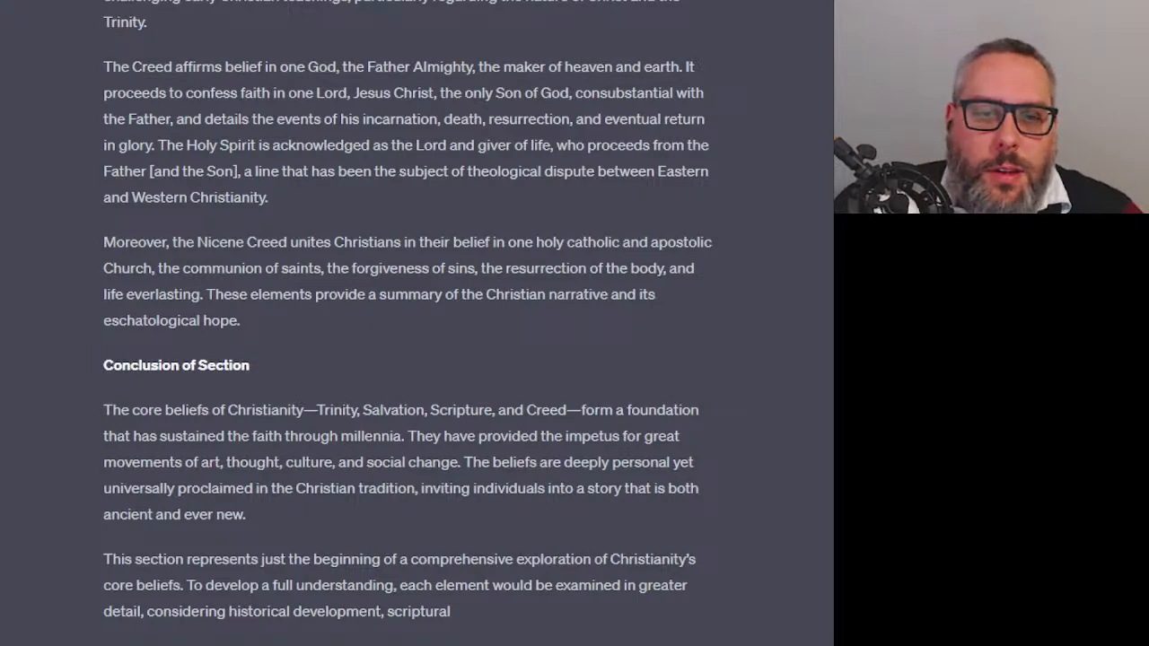
Send "continue" and copy the first part of the section, from the Core Beliefs of Christianity heading to the cut-off sentence
key(Return)
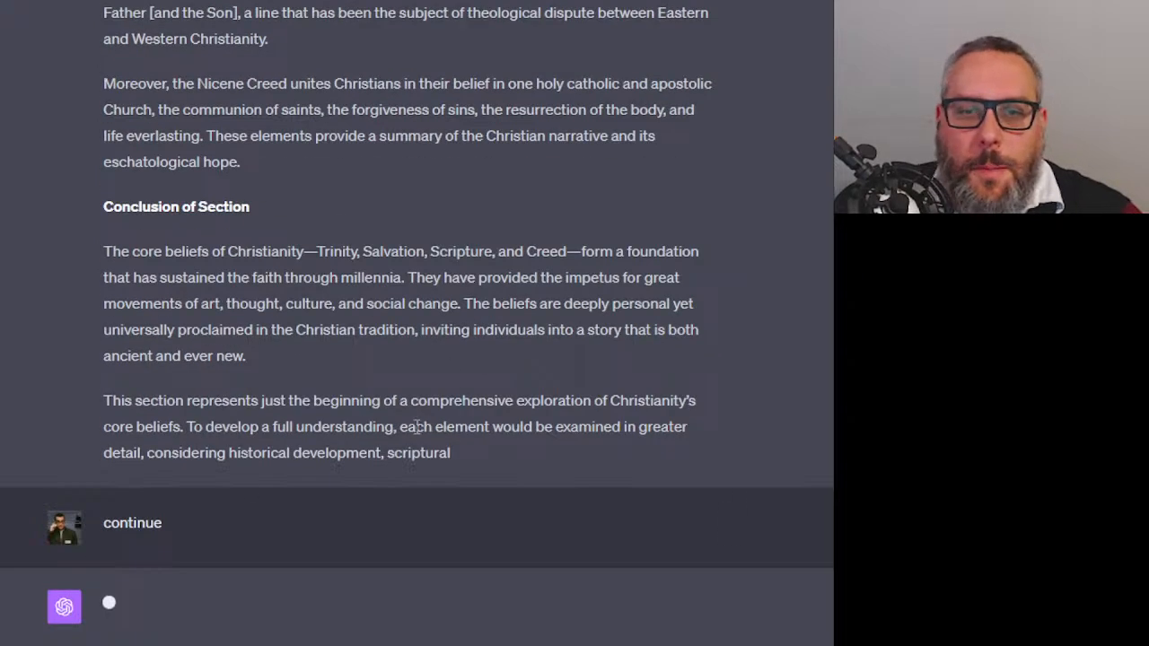
drag(451, 453, 97, 381)
key(alt+Tab)
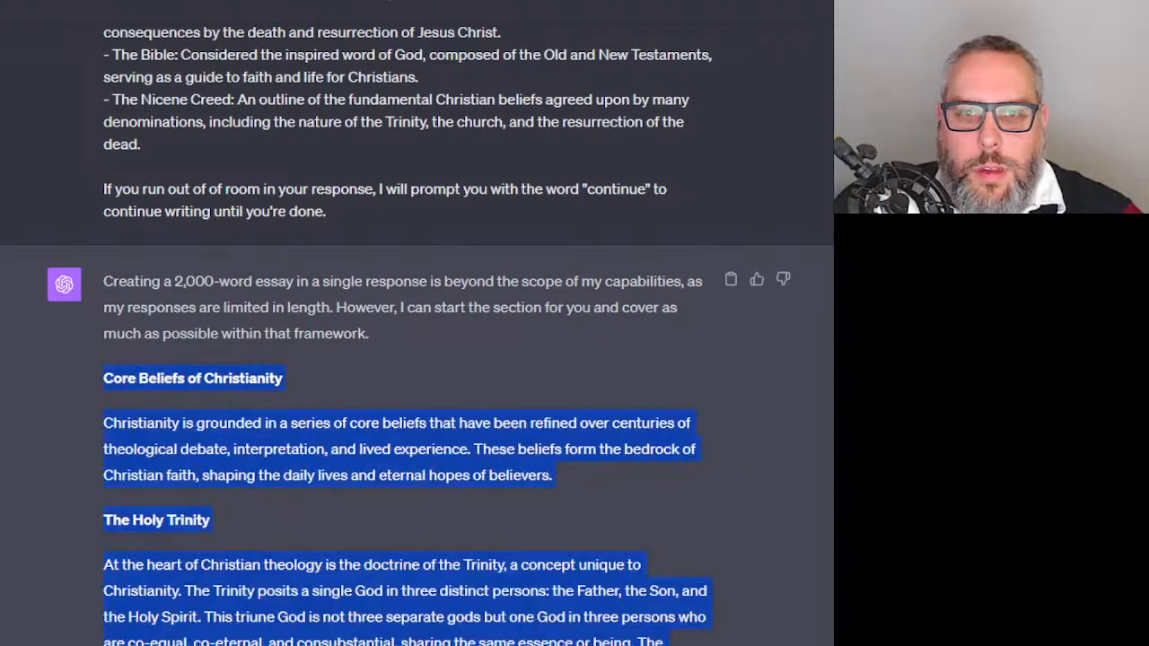
Read the continued response from Scriptural Foundation and Theological Nuances through Practical Implications for Believers
scroll(306, 417, down, 20)
scroll(323, 413, down, 4)
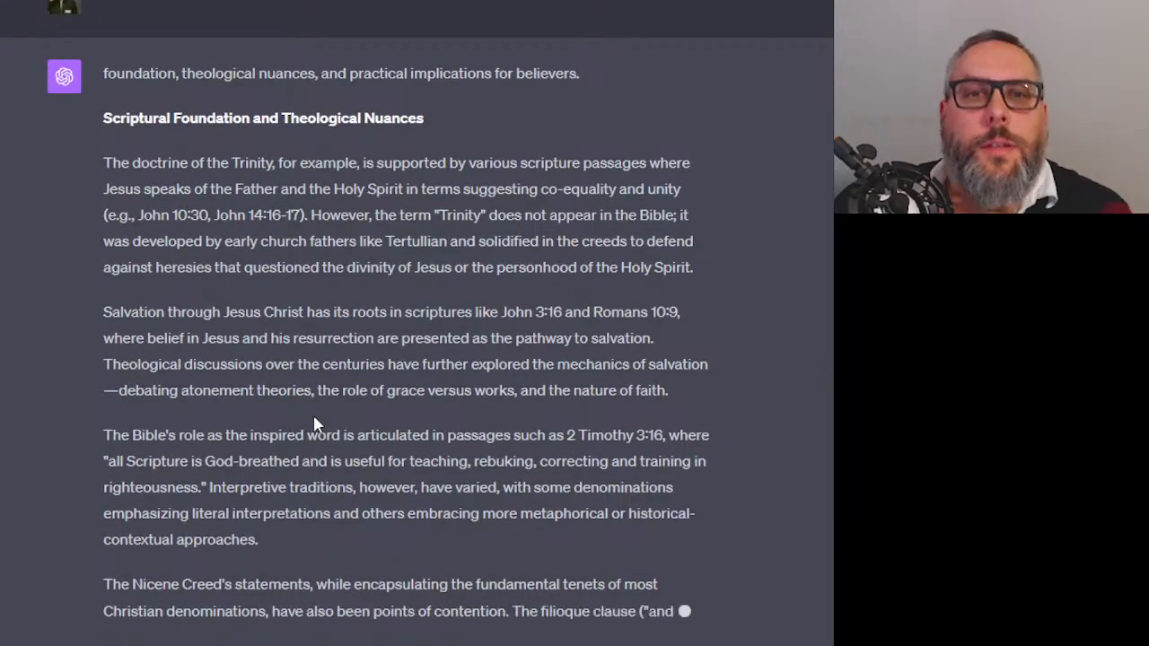
scroll(336, 314, up, 4)
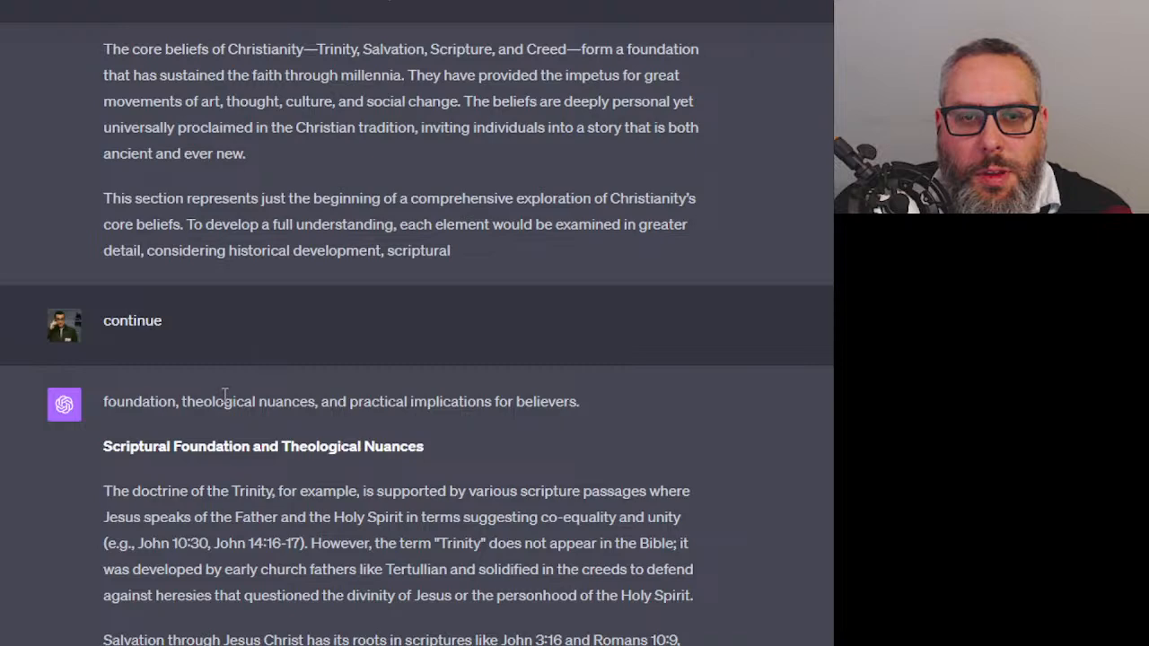
scroll(223, 390, down, 3)
scroll(225, 398, down, 1)
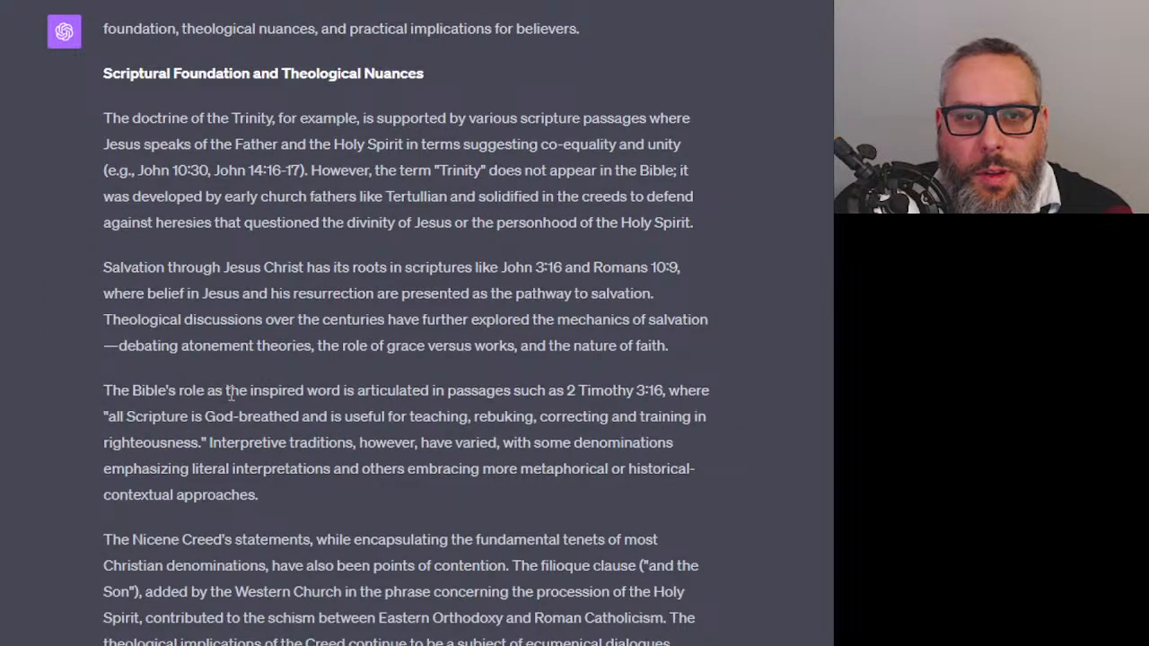
scroll(227, 386, down, 3)
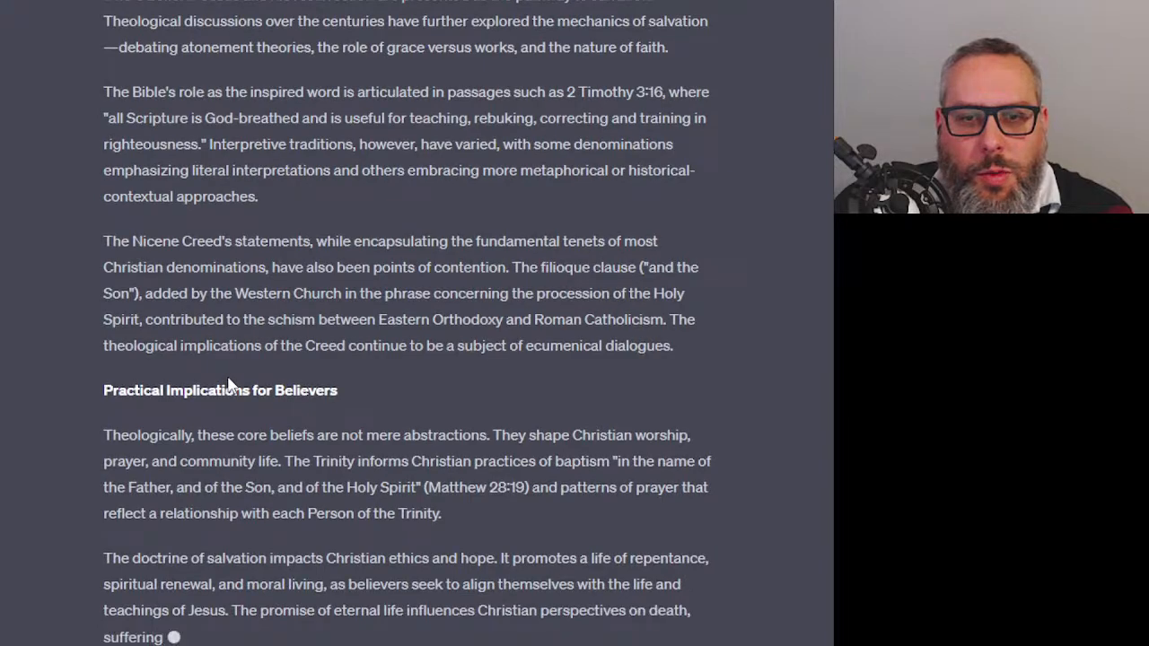
scroll(226, 384, down, 1)
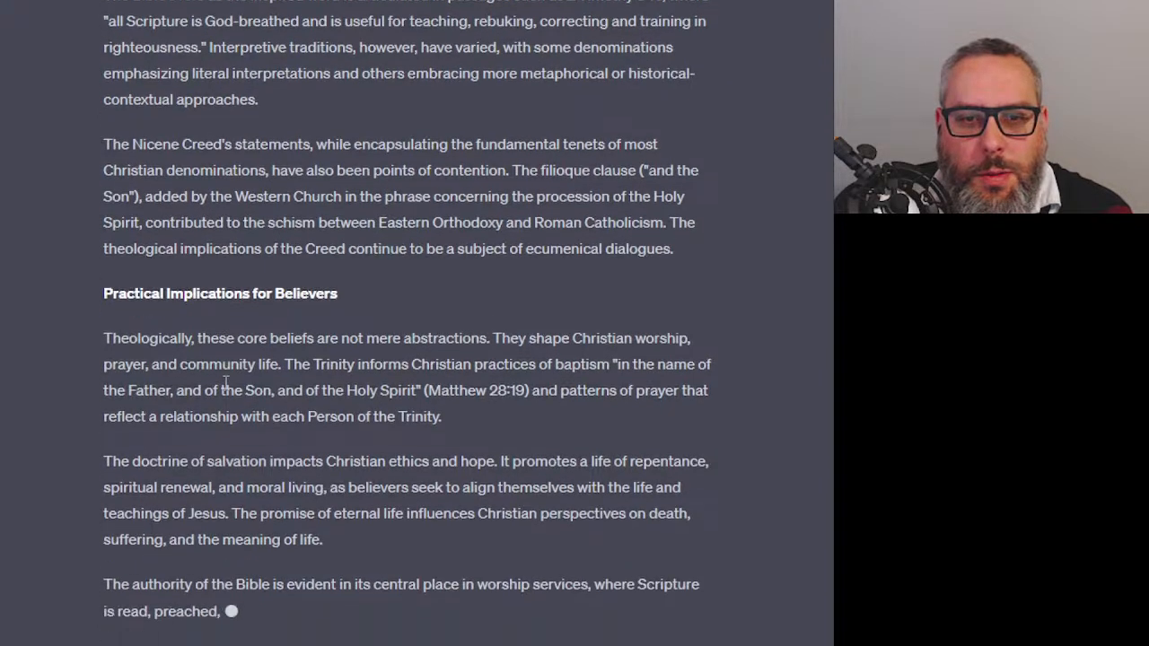
Go back to the Chapter 1 outline and review its sections from Introduction to Christianity to Christian Holidays
scroll(211, 393, up, 20)
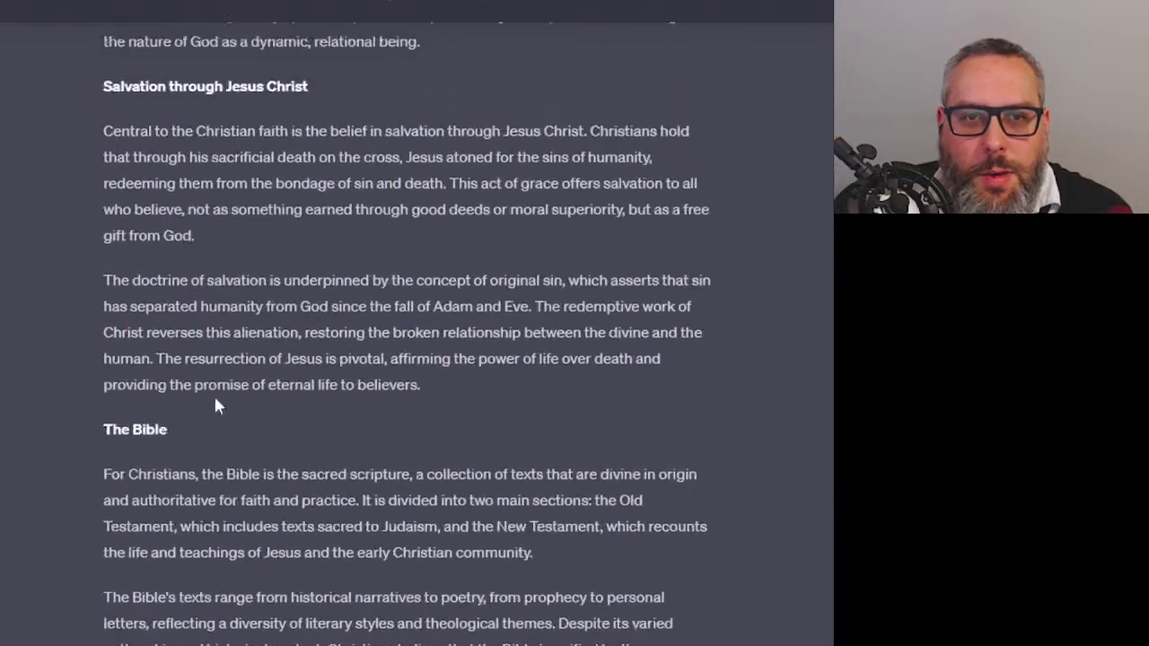
scroll(216, 397, up, 20)
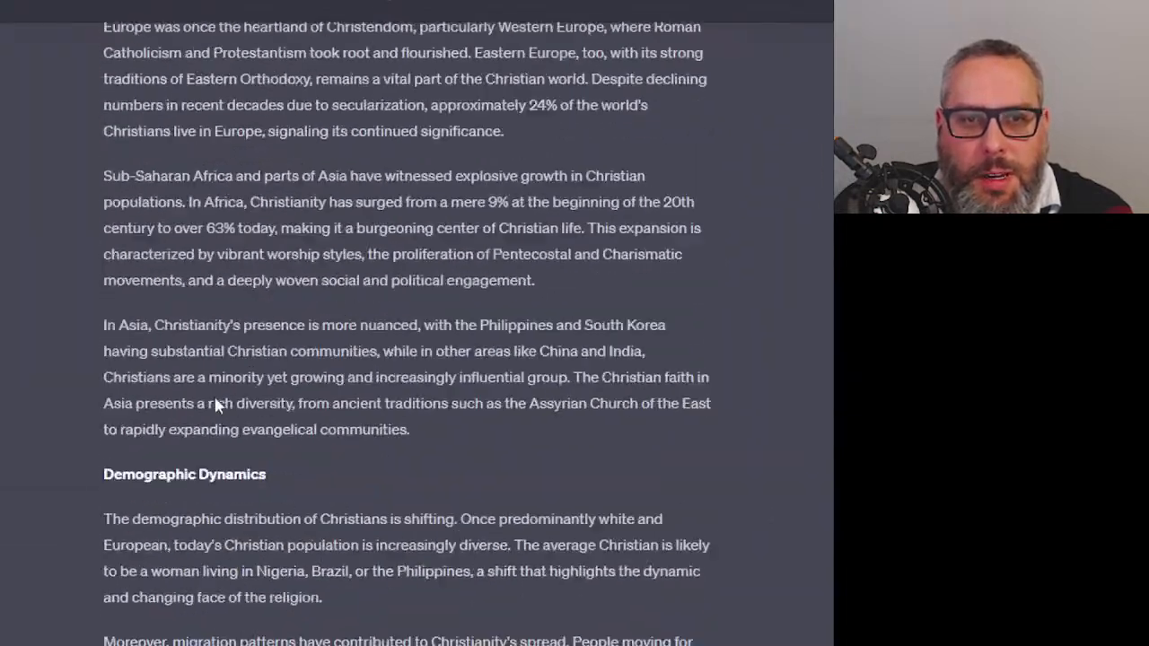
scroll(216, 406, up, 20)
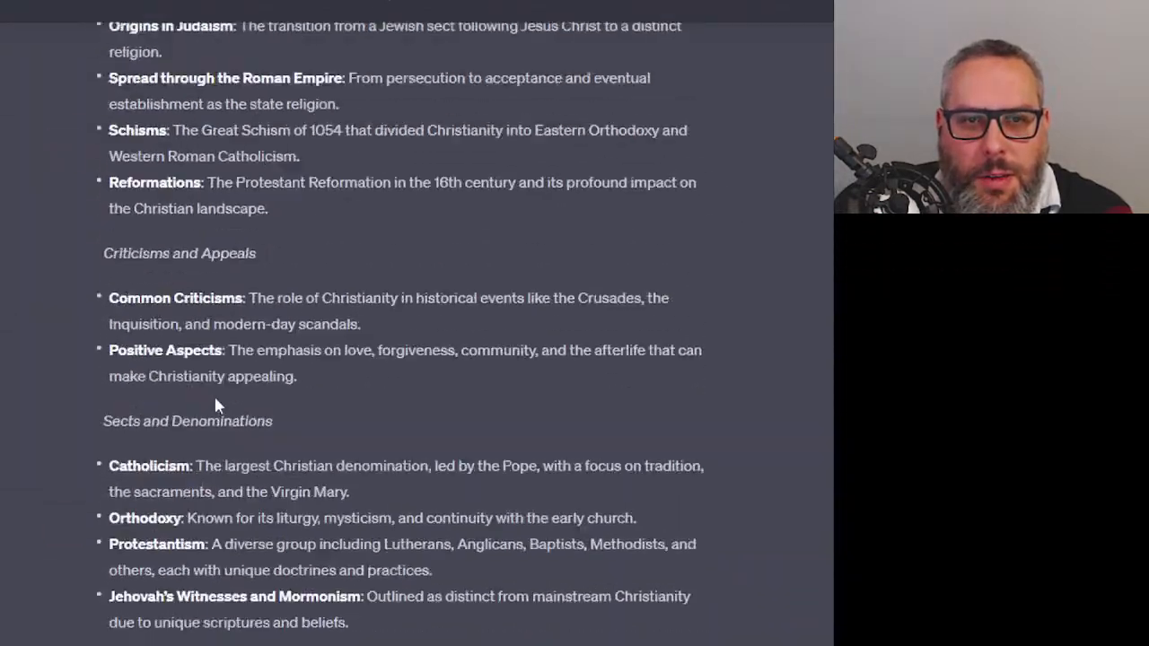
scroll(215, 404, up, 2)
scroll(215, 402, down, 5)
scroll(216, 396, down, 3)
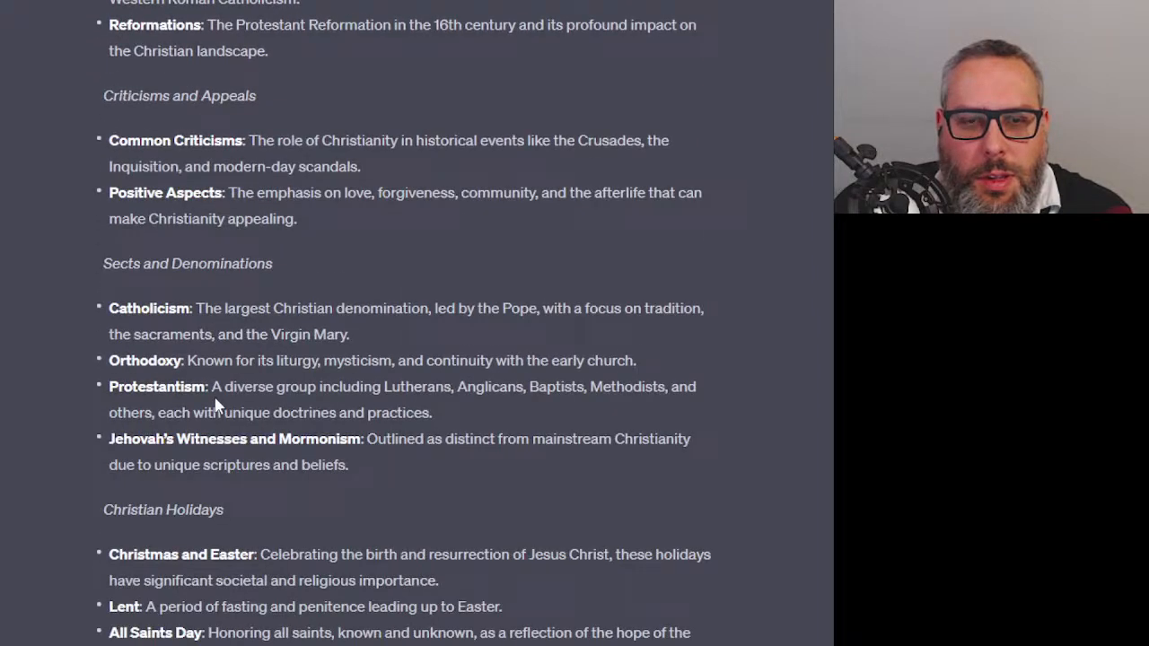
scroll(217, 412, down, 1)
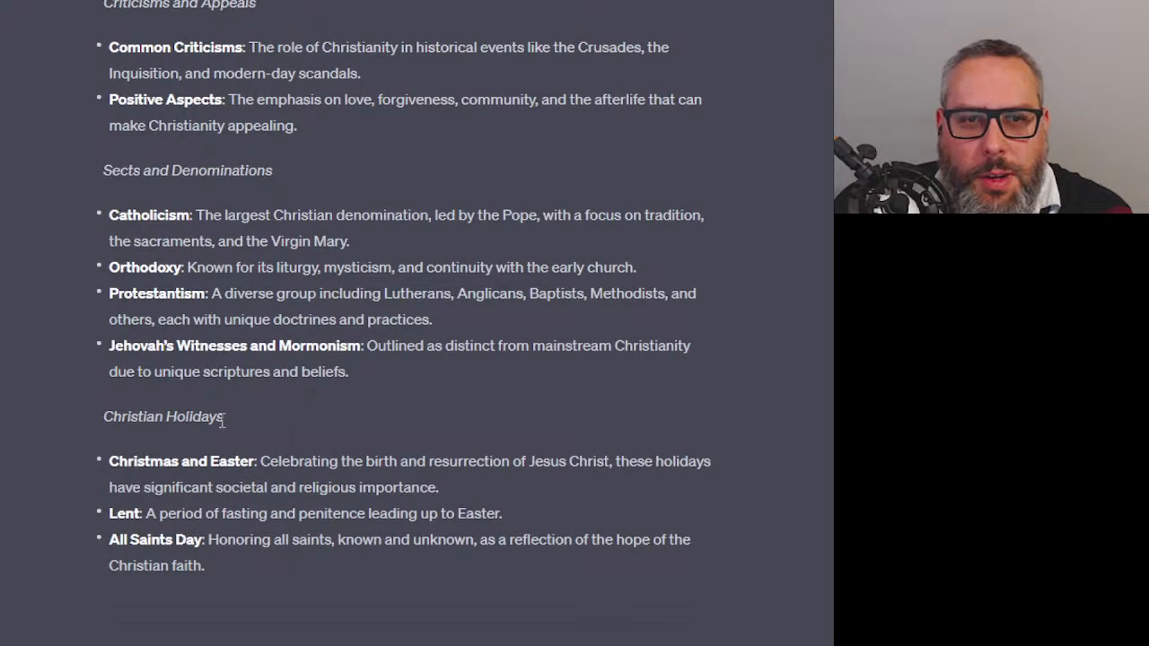
scroll(223, 421, up, 10)
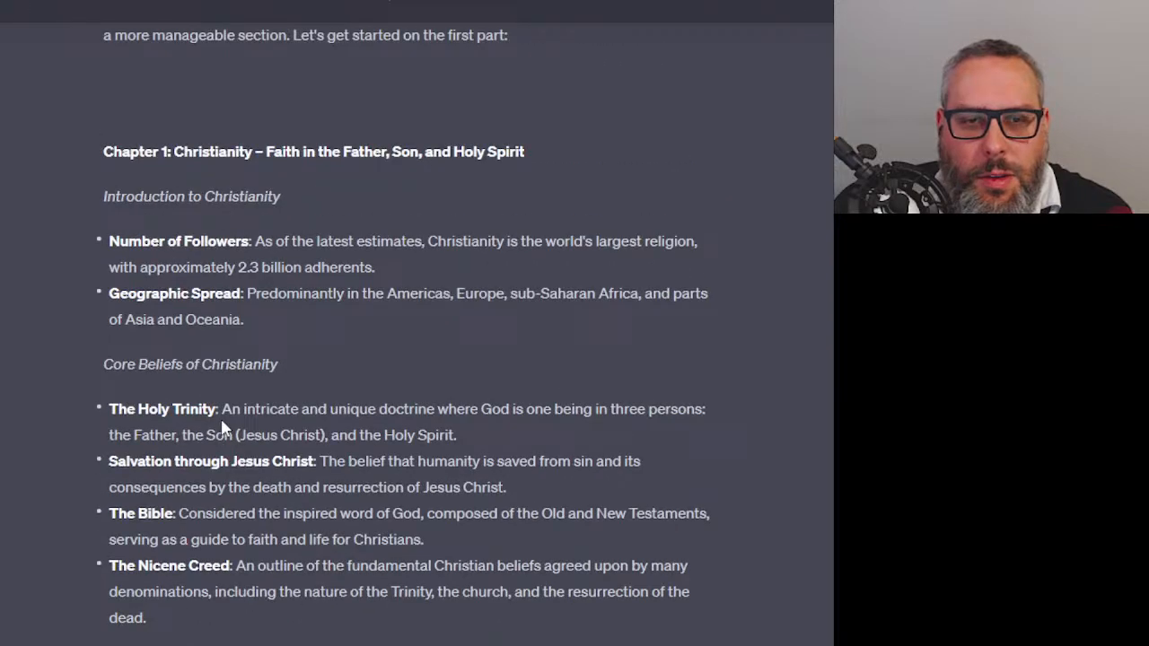
scroll(222, 427, down, 6)
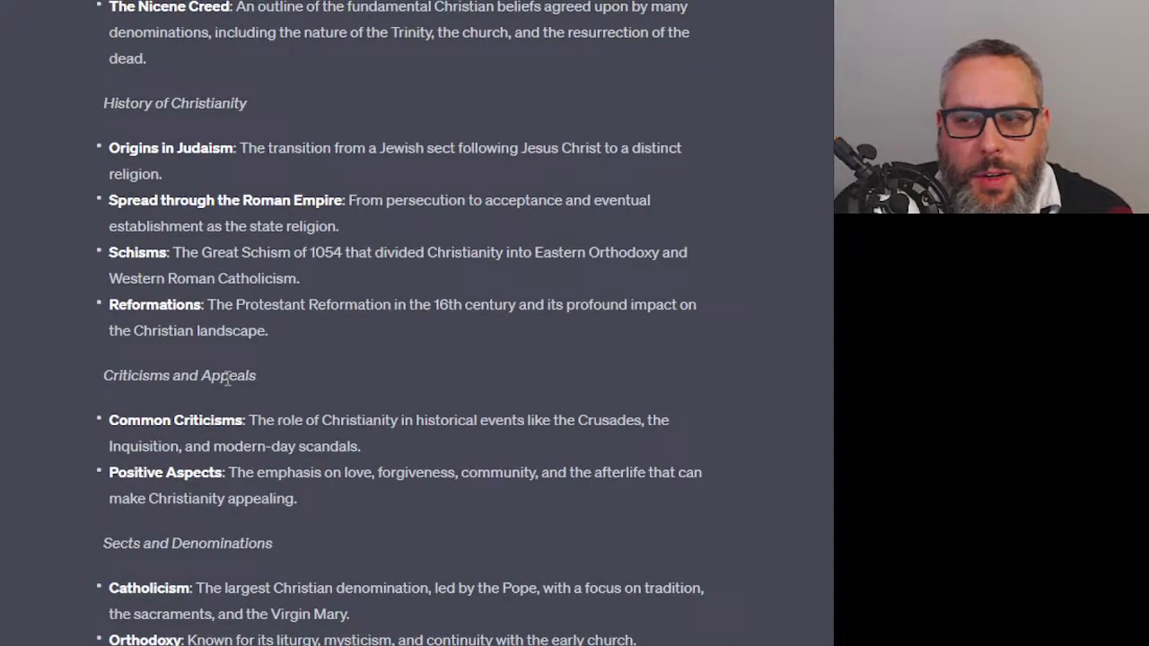
scroll(229, 377, up, 3)
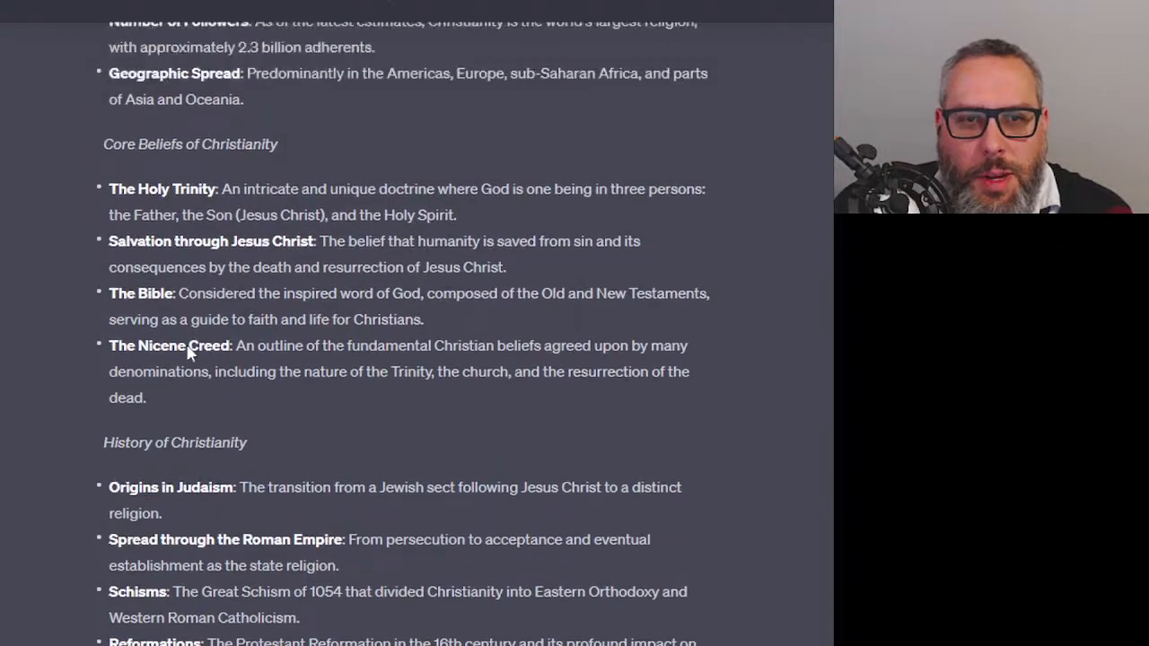
scroll(185, 448, down, 1)
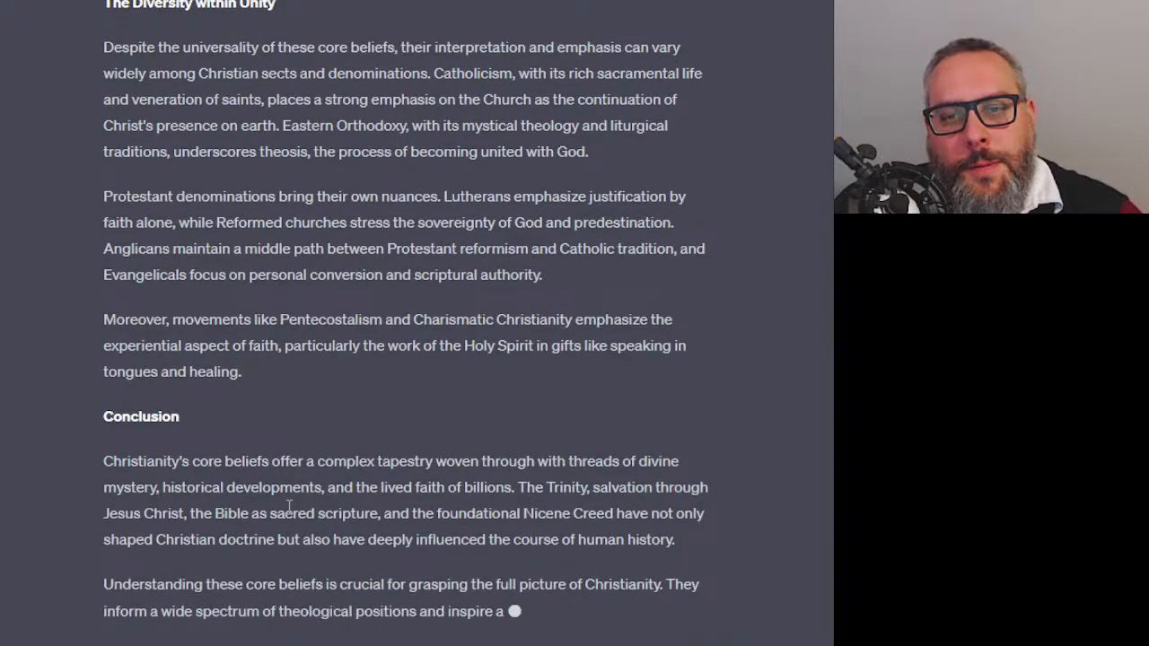
Copy the continued core beliefs response through the end of its Conclusion
scroll(289, 505, up, 20)
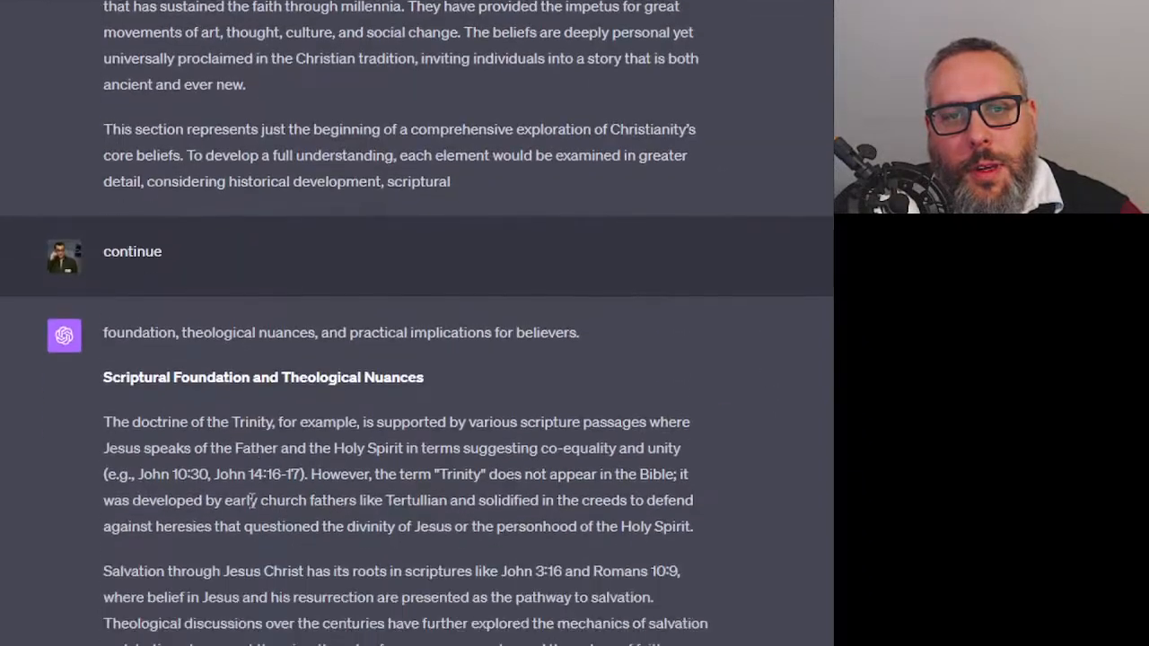
scroll(252, 500, down, 2)
drag(104, 230, 523, 611)
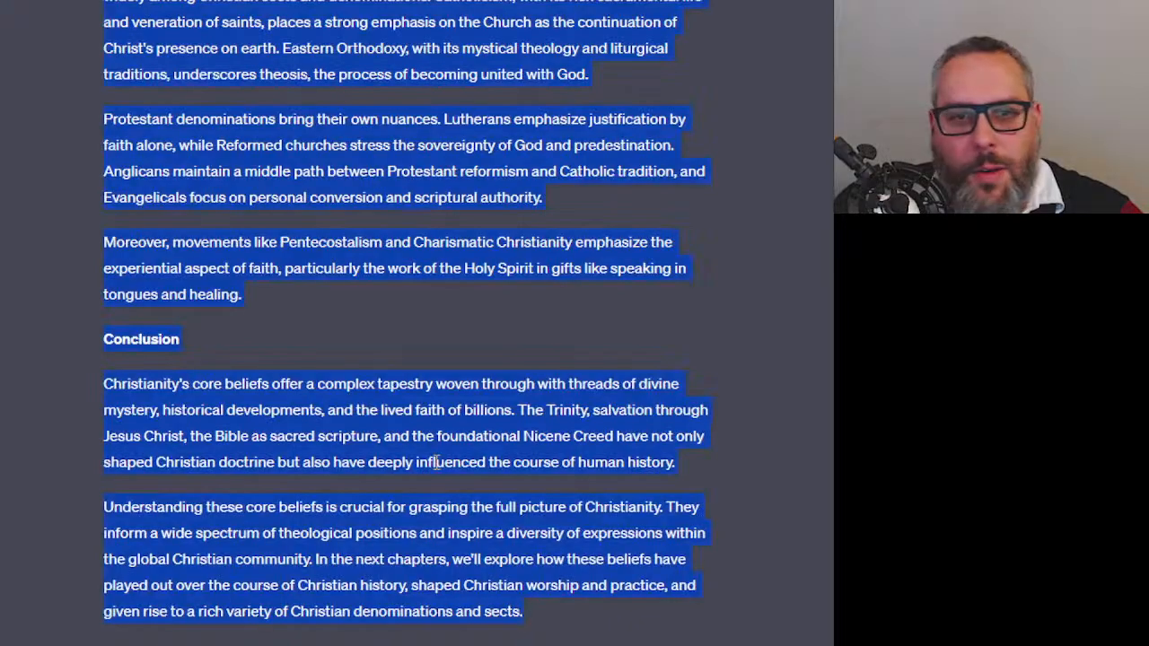
click(710, 584)
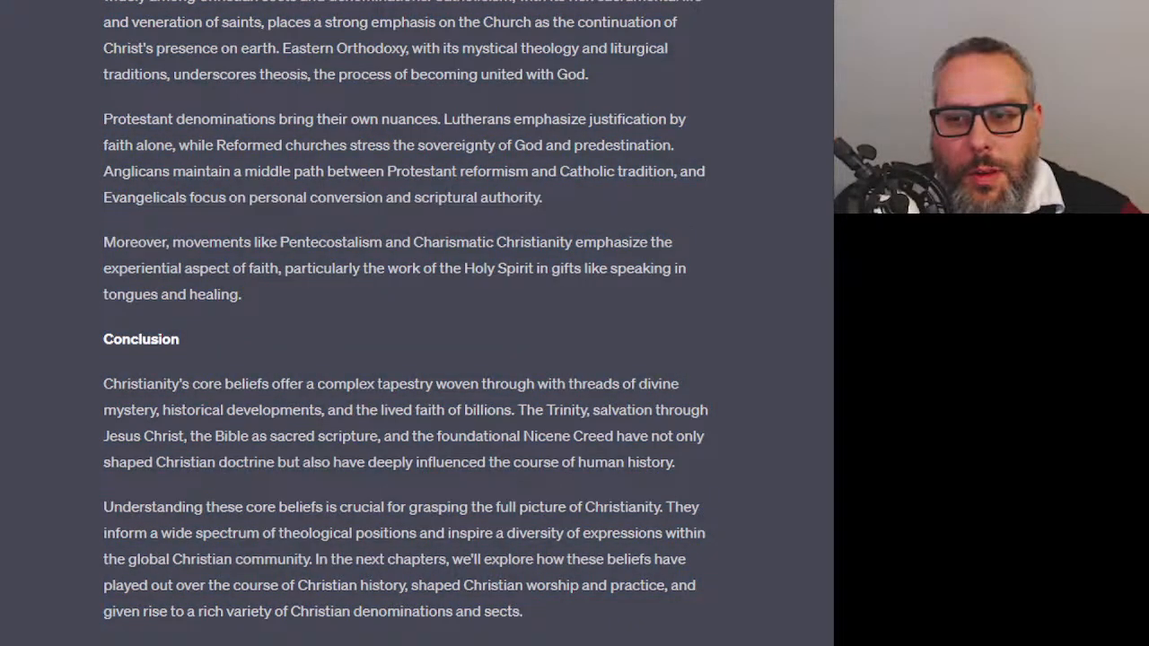
Copy the History of Christianity points from the outline into a new prompt opening "Great, let's write the next section titled History of Christianity."
scroll(417, 323, up, 20)
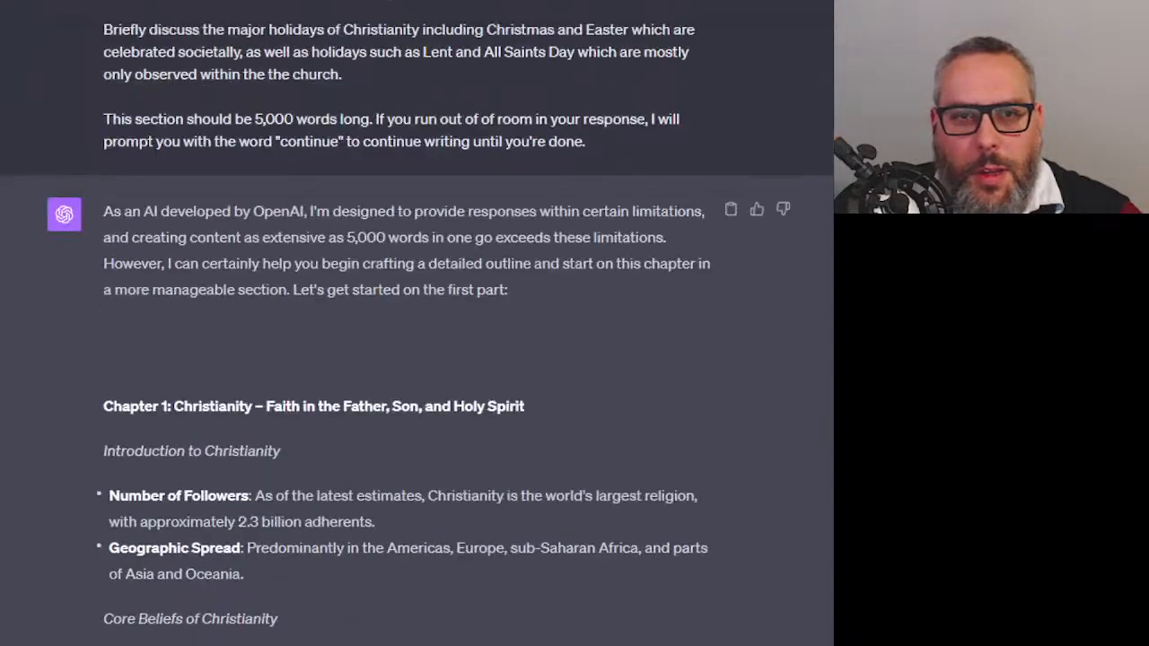
scroll(416, 323, down, 9)
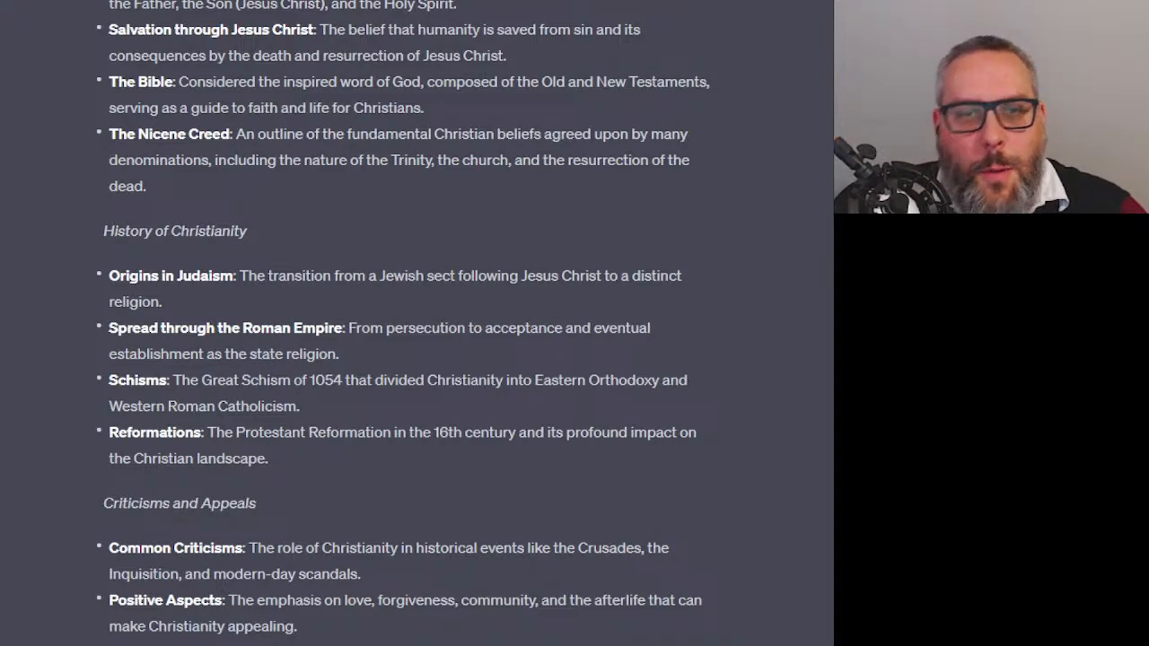
drag(294, 457, 108, 279)
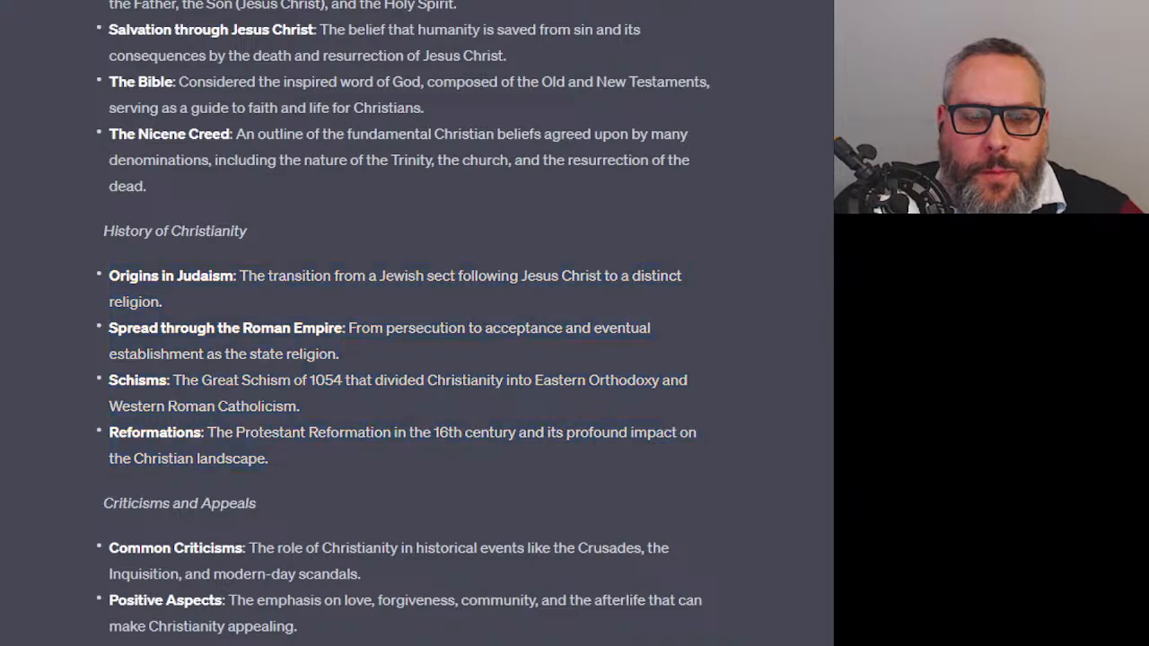
key(ctrl+v)
scroll(409, 631, up, 2)
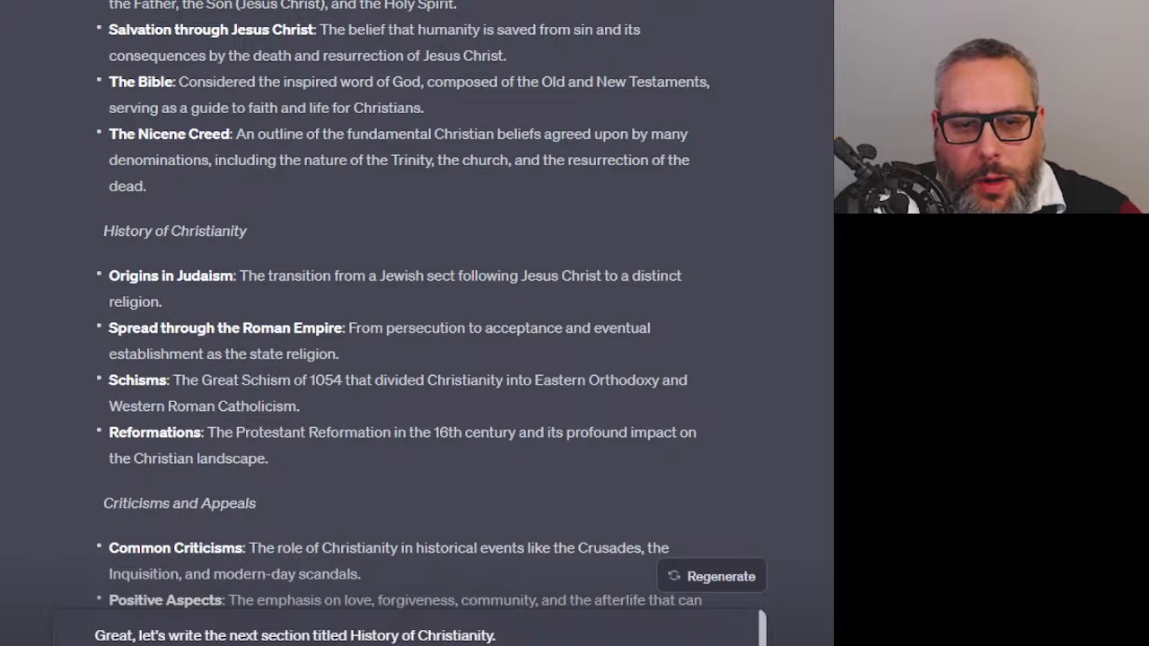
Format the four history aspects as a dashed list, request 2,000 words with the "continue" instruction, and send the prompt
scroll(408, 628, down, 3)
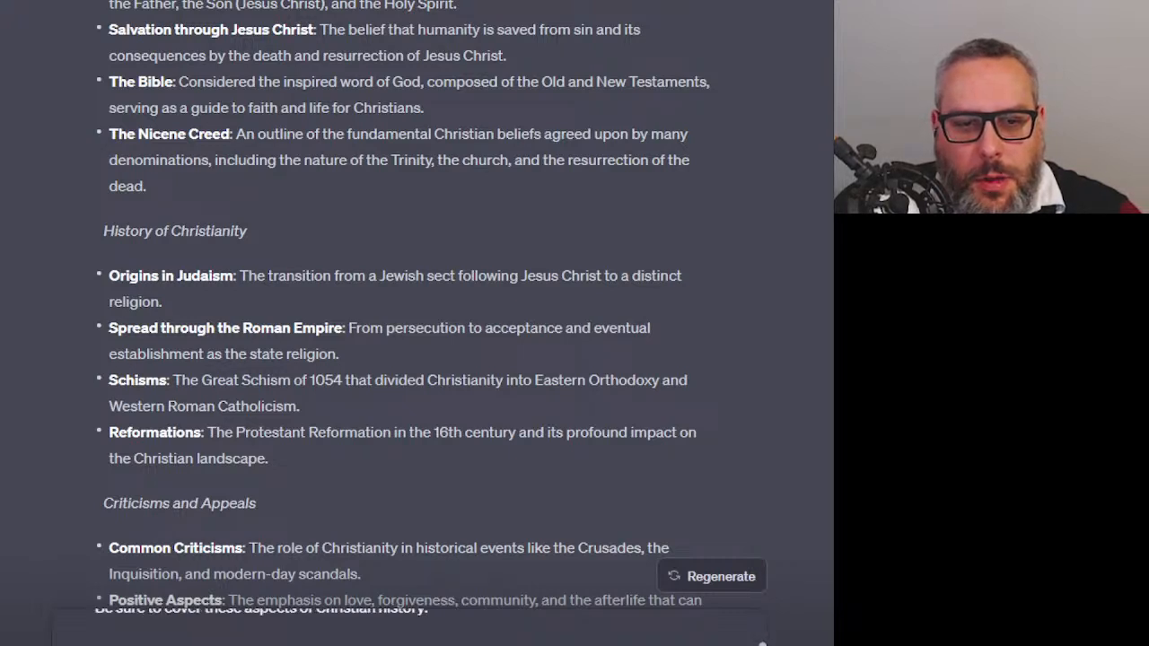
scroll(409, 628, down, 2)
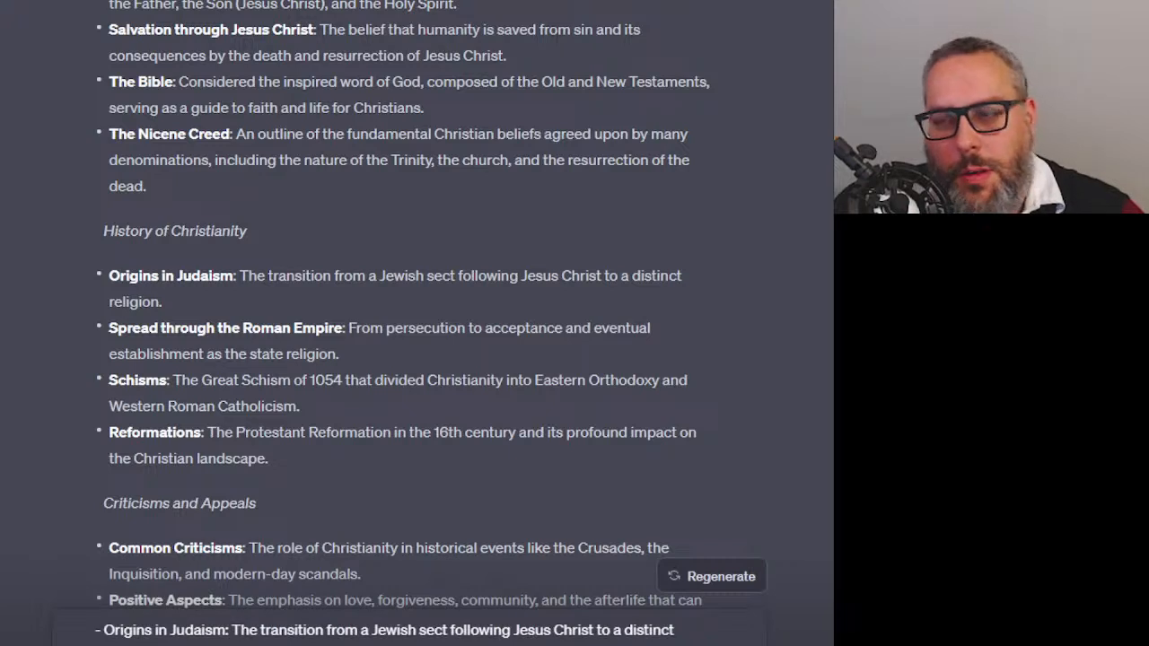
scroll(409, 628, down, 1)
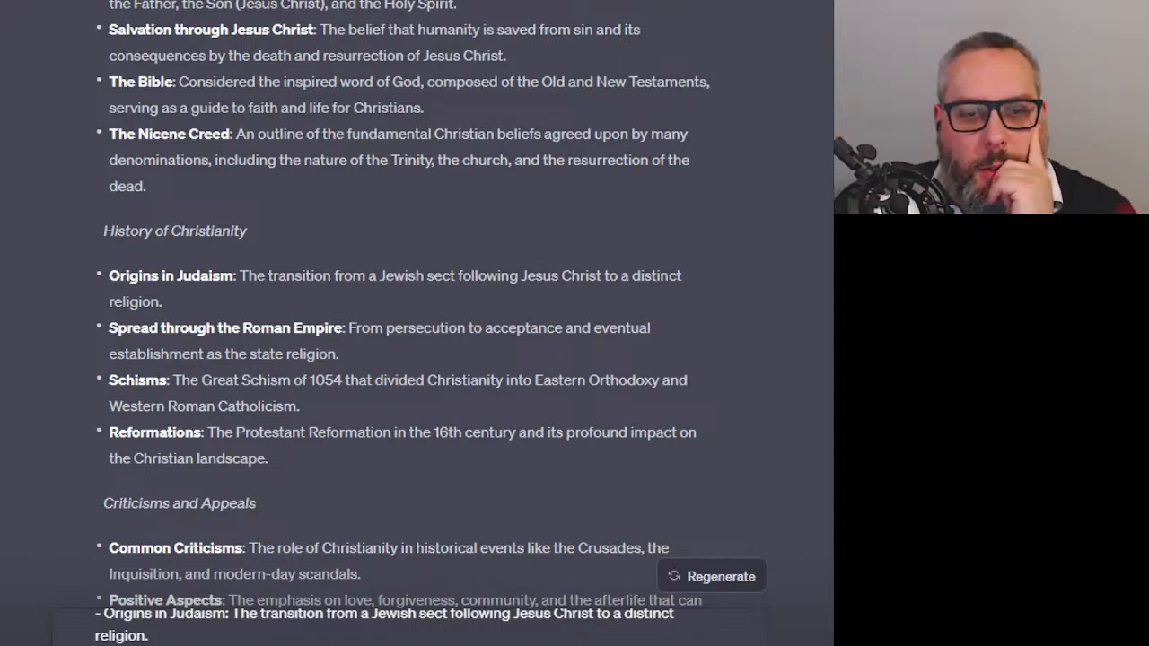
scroll(409, 628, up, 1)
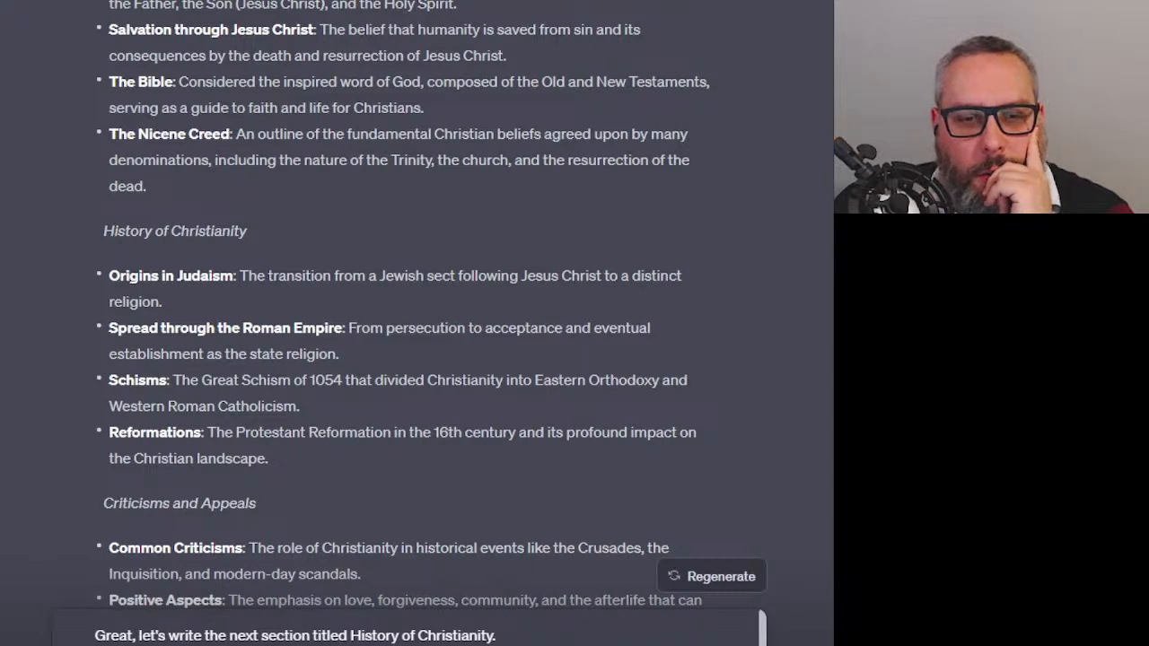
scroll(409, 628, down, 1)
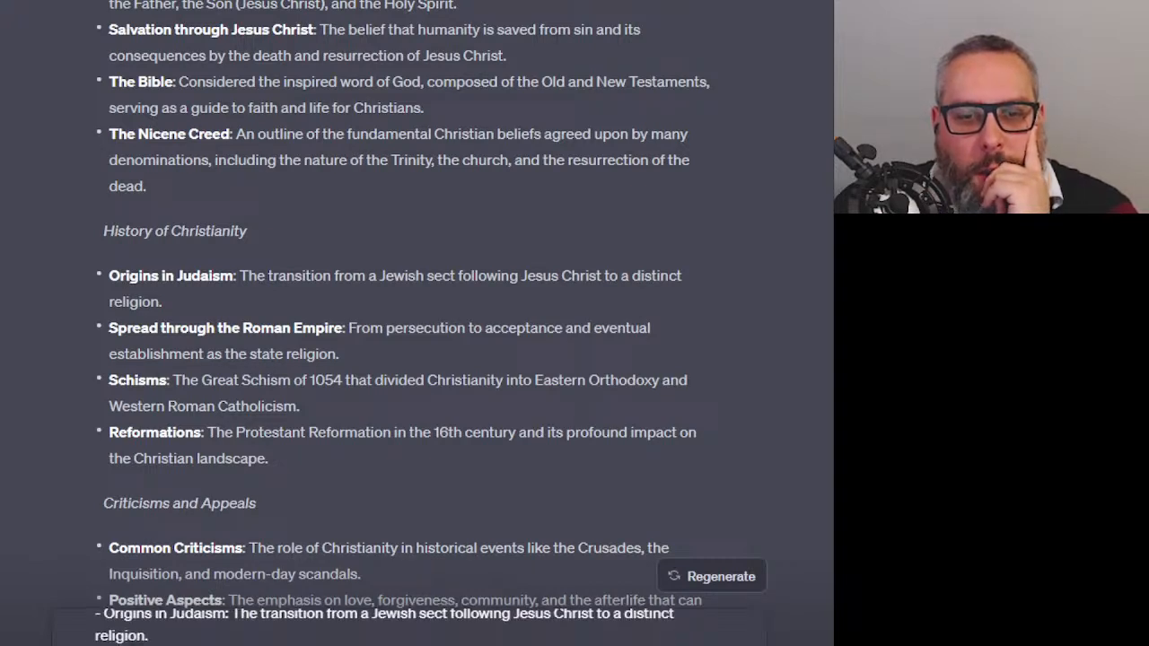
scroll(409, 628, down, 1)
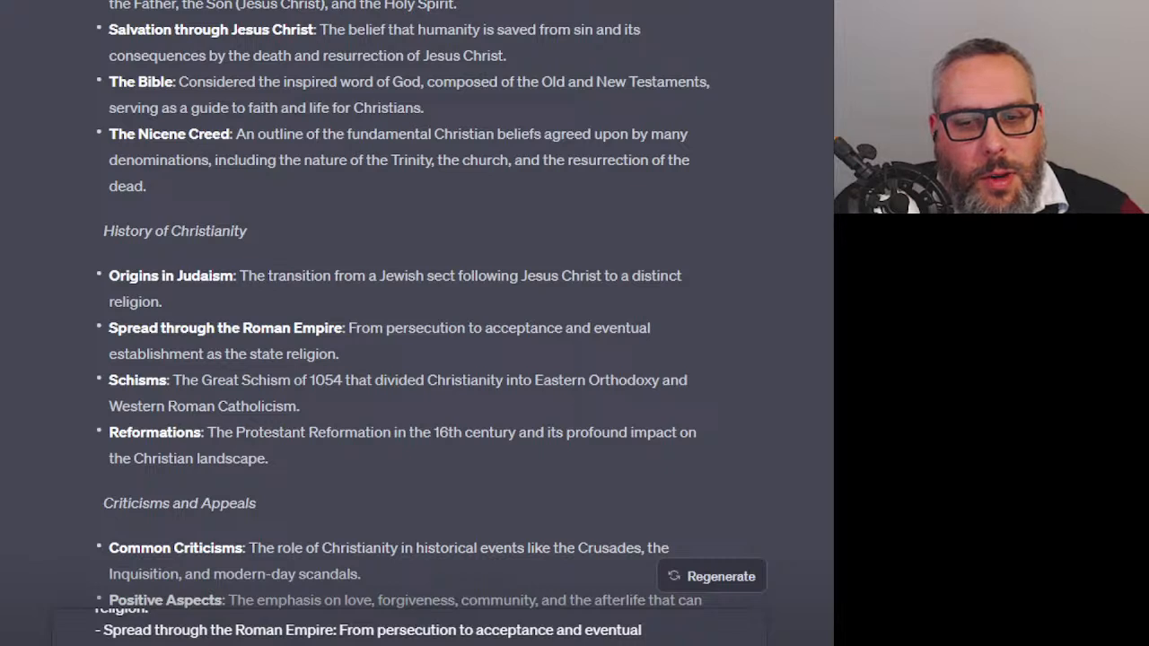
key(shift+Return)
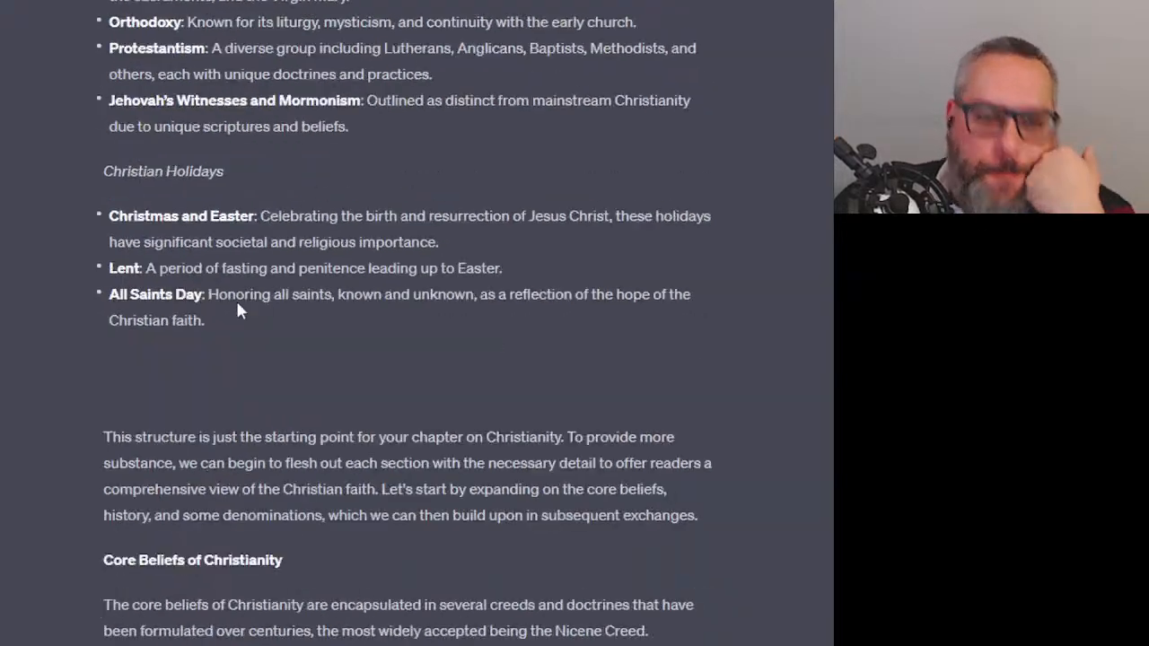
Check the History of Christianity response against its prompt and send "continue" to have the cut-off Conclusion finished
scroll(237, 304, down, 20)
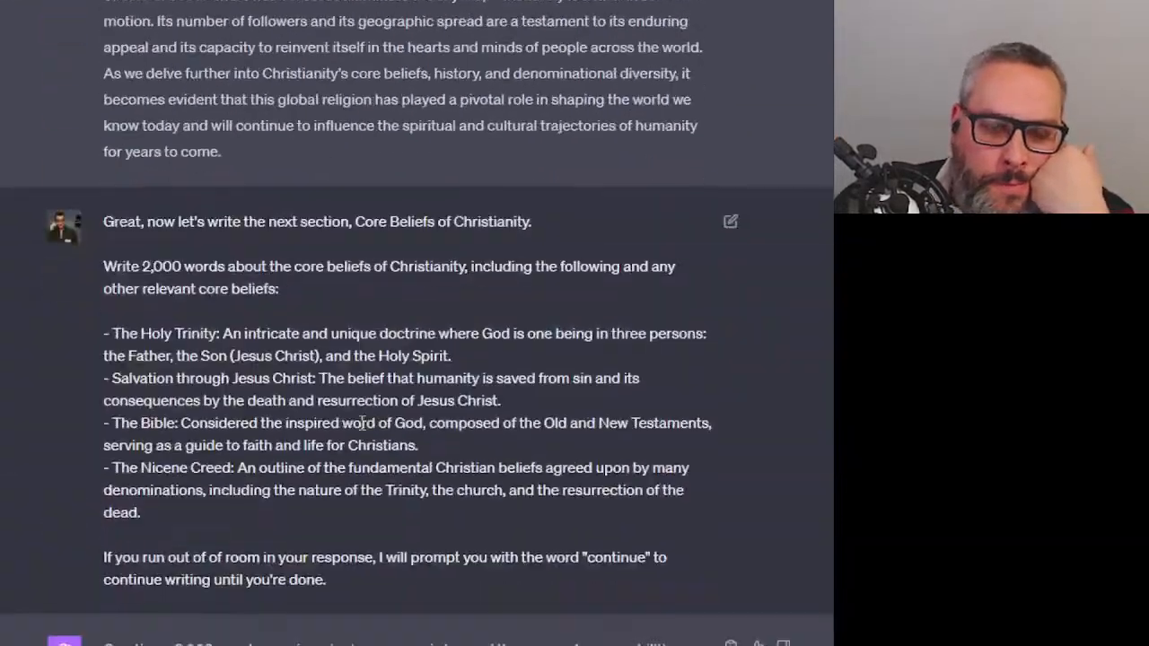
scroll(374, 437, down, 20)
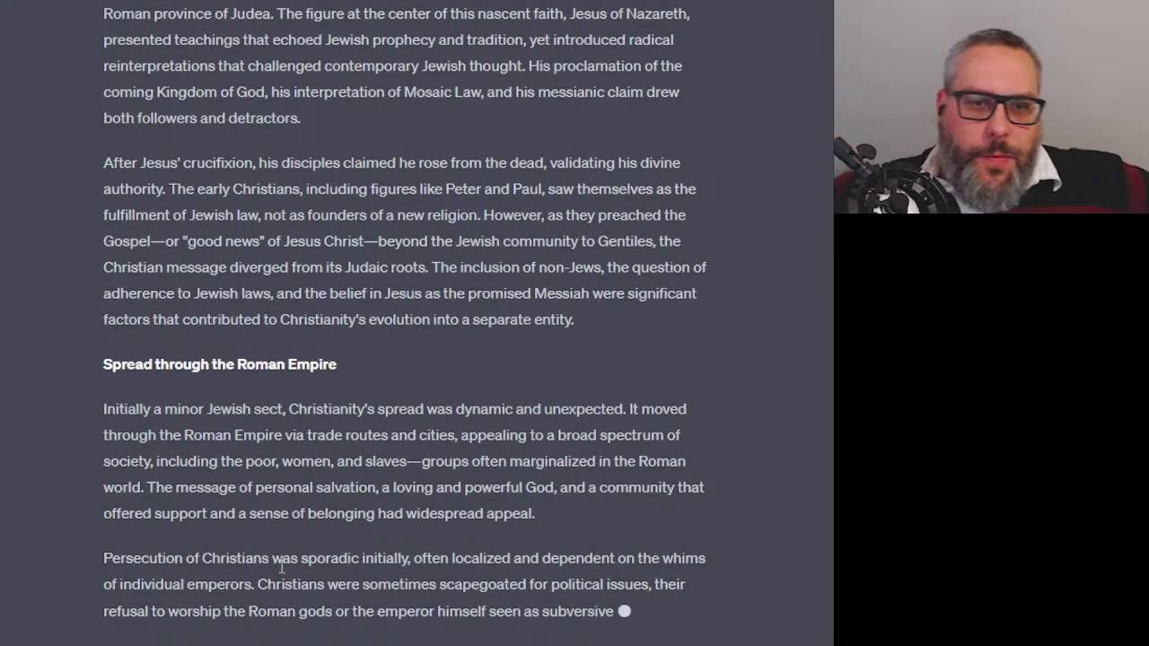
scroll(230, 551, up, 7)
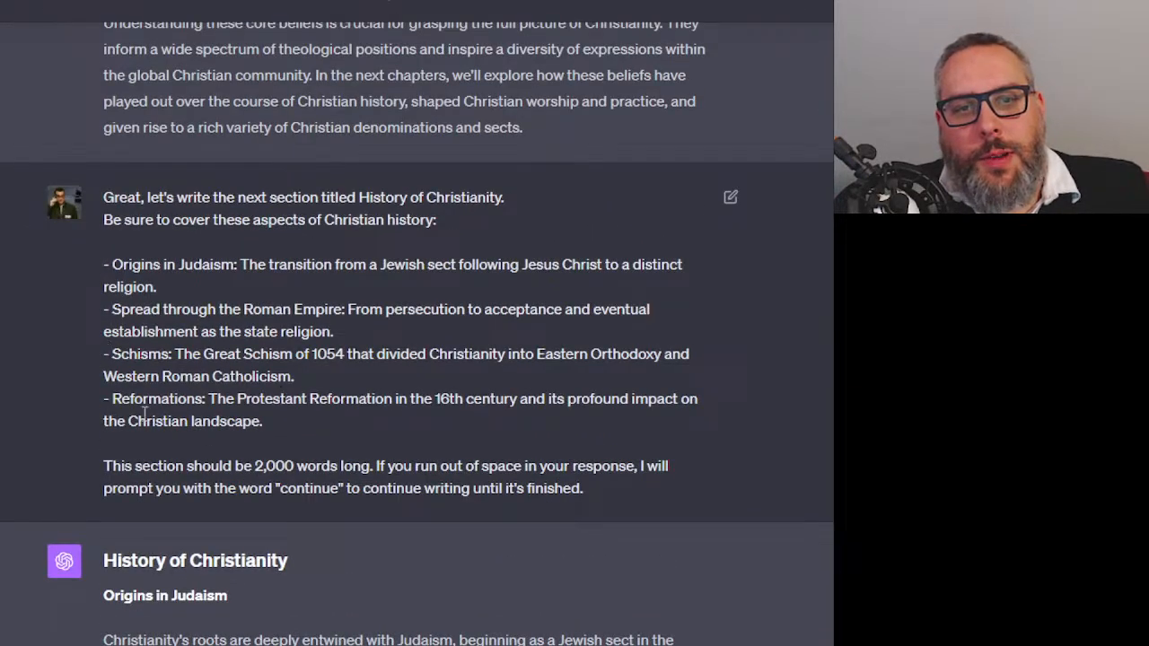
scroll(141, 415, down, 6)
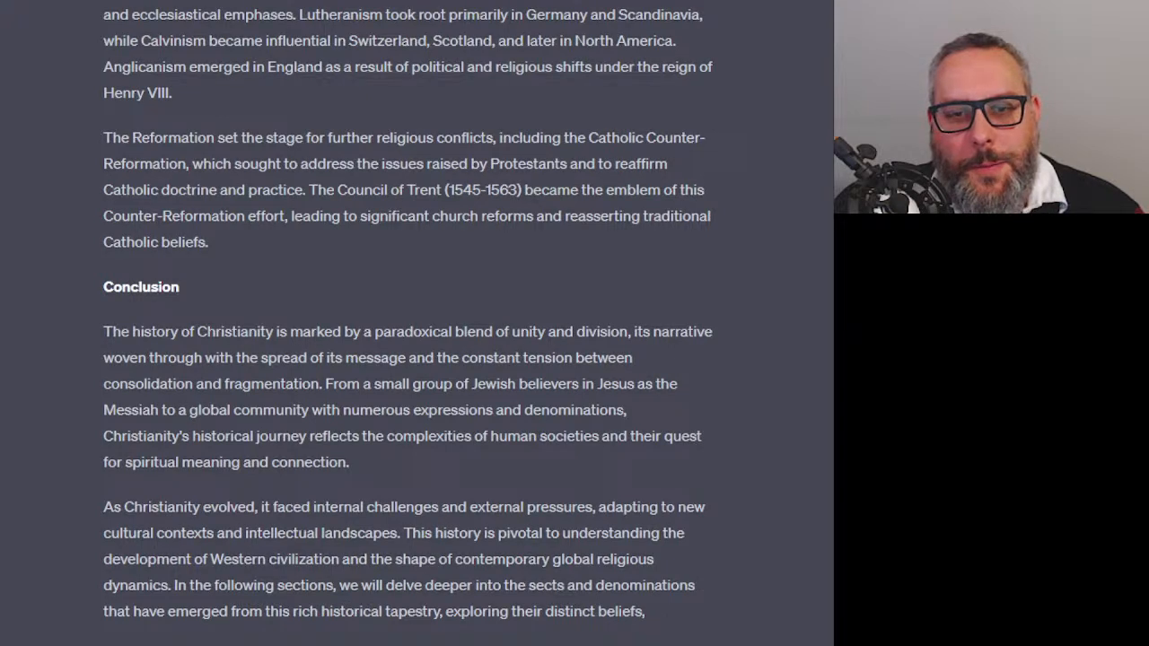
drag(647, 610, 680, 635)
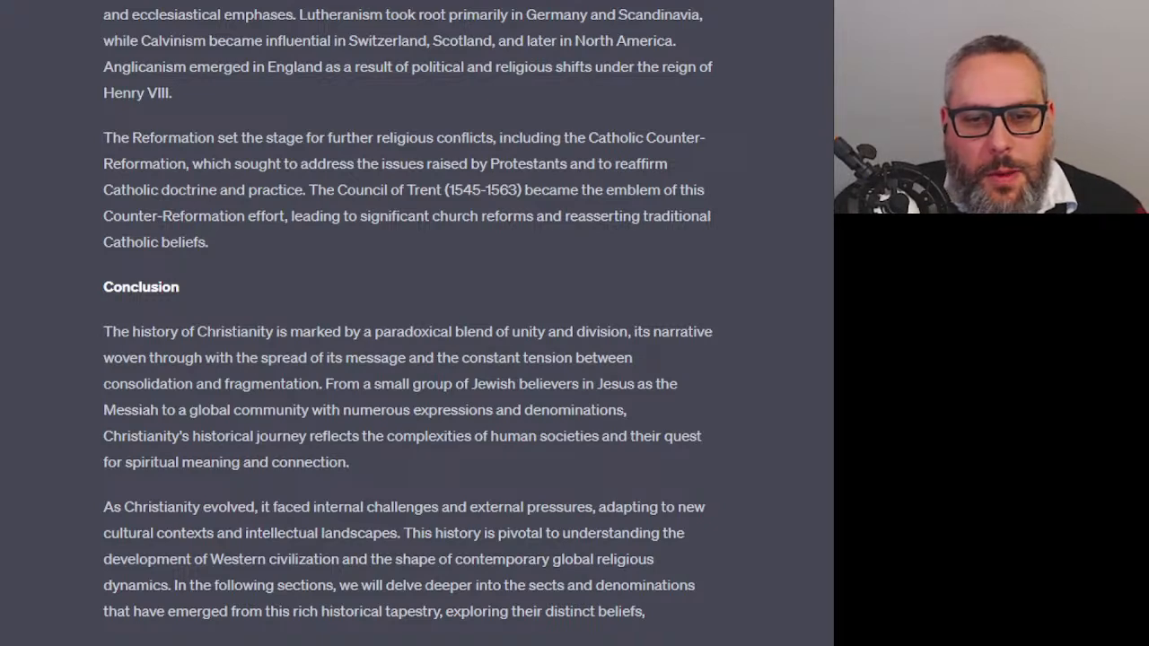
key(Return)
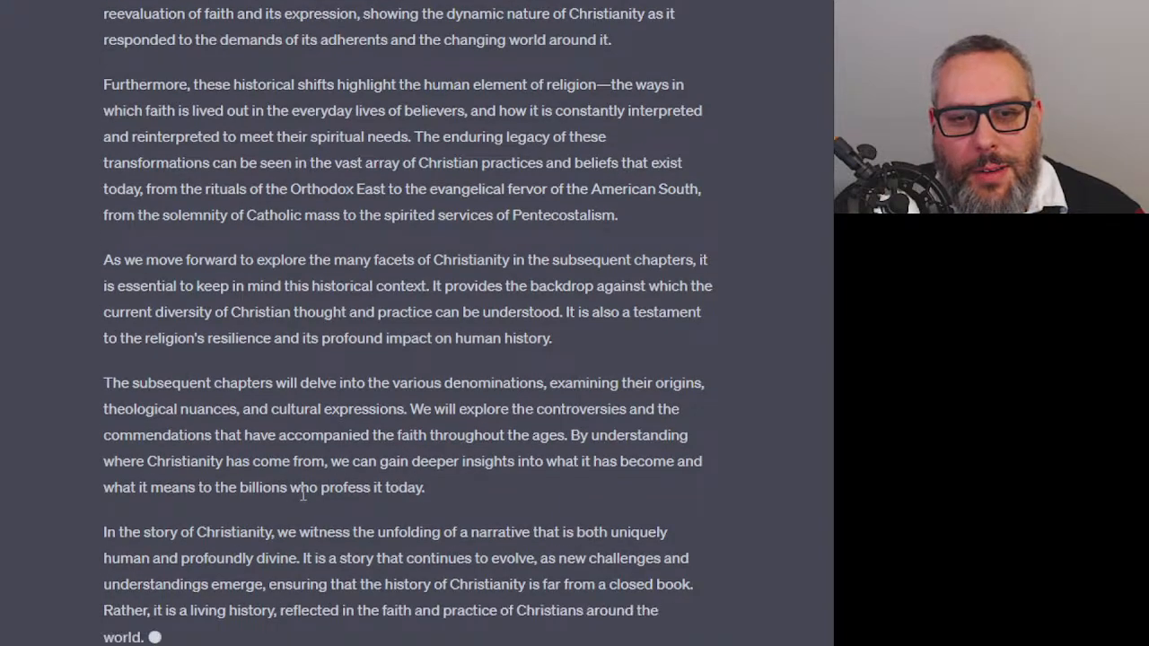
Copy the first part of the history section, from the History of Christianity heading to the cut-off sentence in its Conclusion
scroll(304, 500, up, 2)
scroll(304, 500, up, 6)
drag(659, 462, 203, 384)
scroll(485, 432, up, 3)
scroll(384, 398, up, 19)
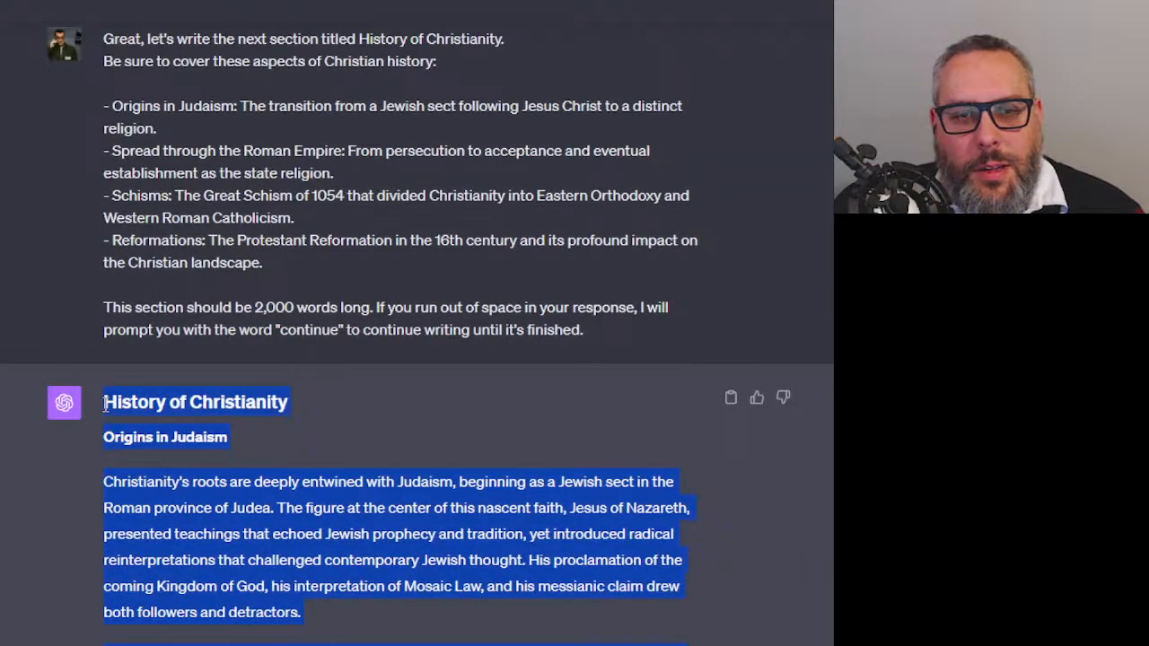
key(alt+Tab)
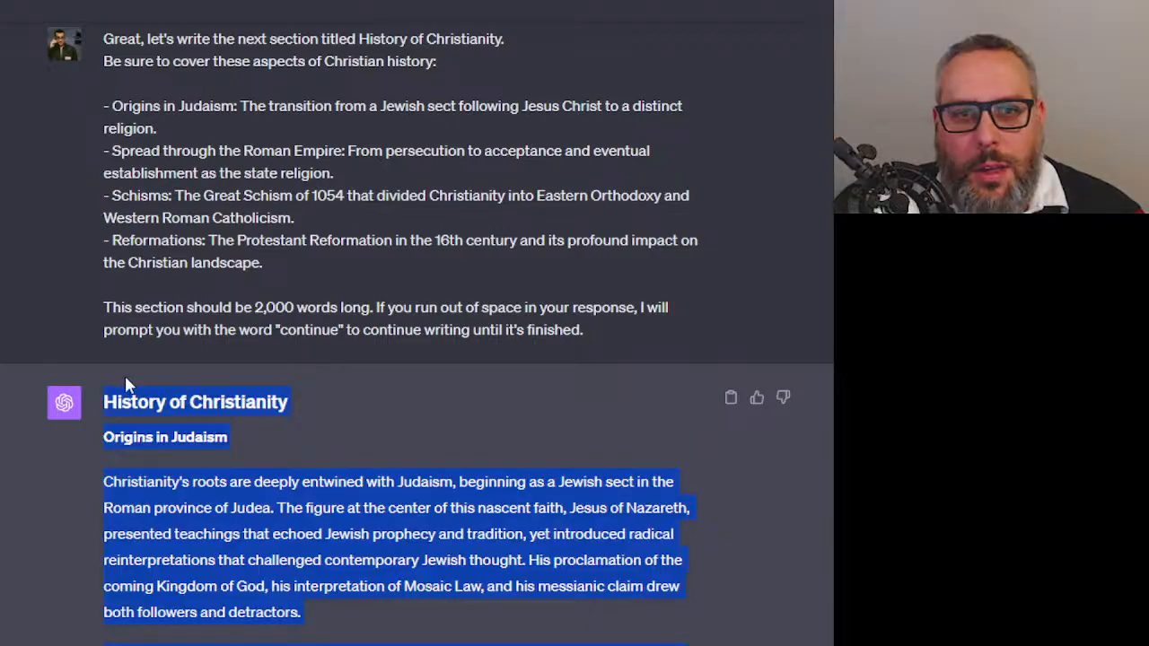
Copy the continued history response through its final sentence ending "Christians around the world."
scroll(135, 372, down, 18)
scroll(144, 380, down, 10)
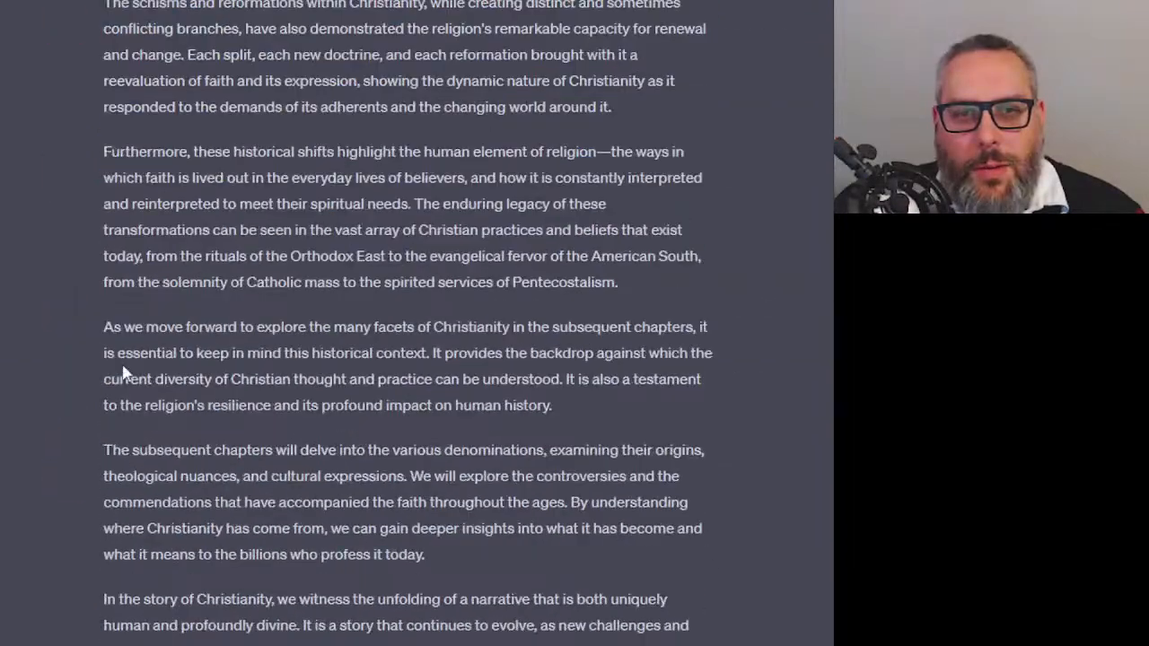
scroll(123, 364, up, 4)
drag(106, 266, 707, 611)
scroll(475, 449, down, 4)
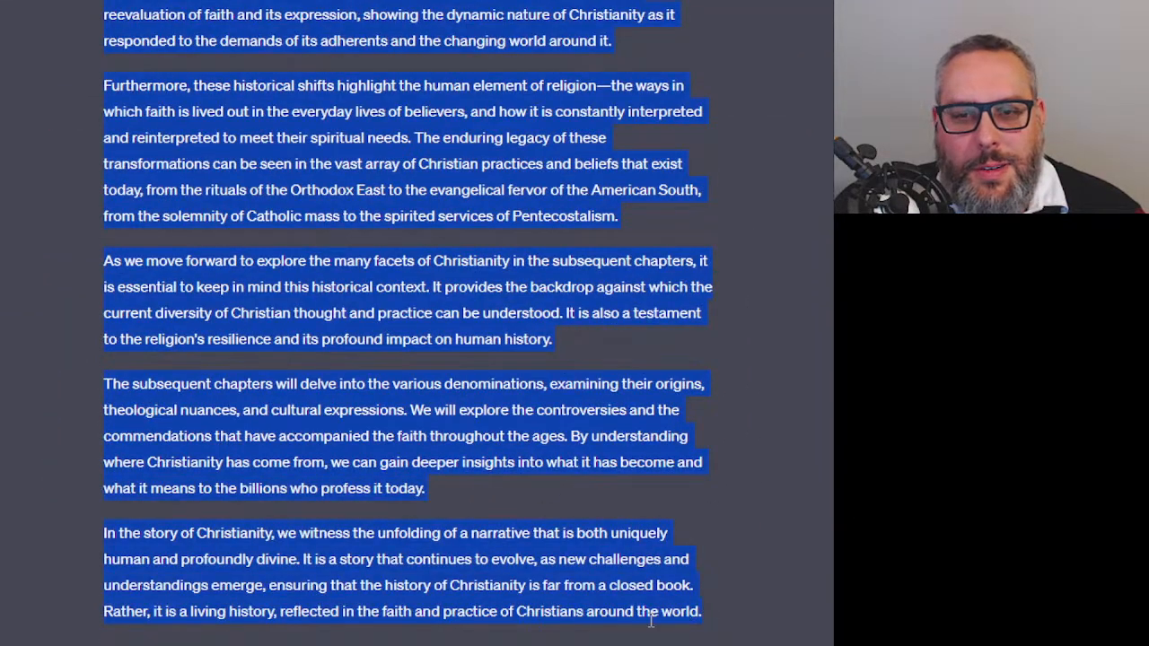
key(alt+Tab)
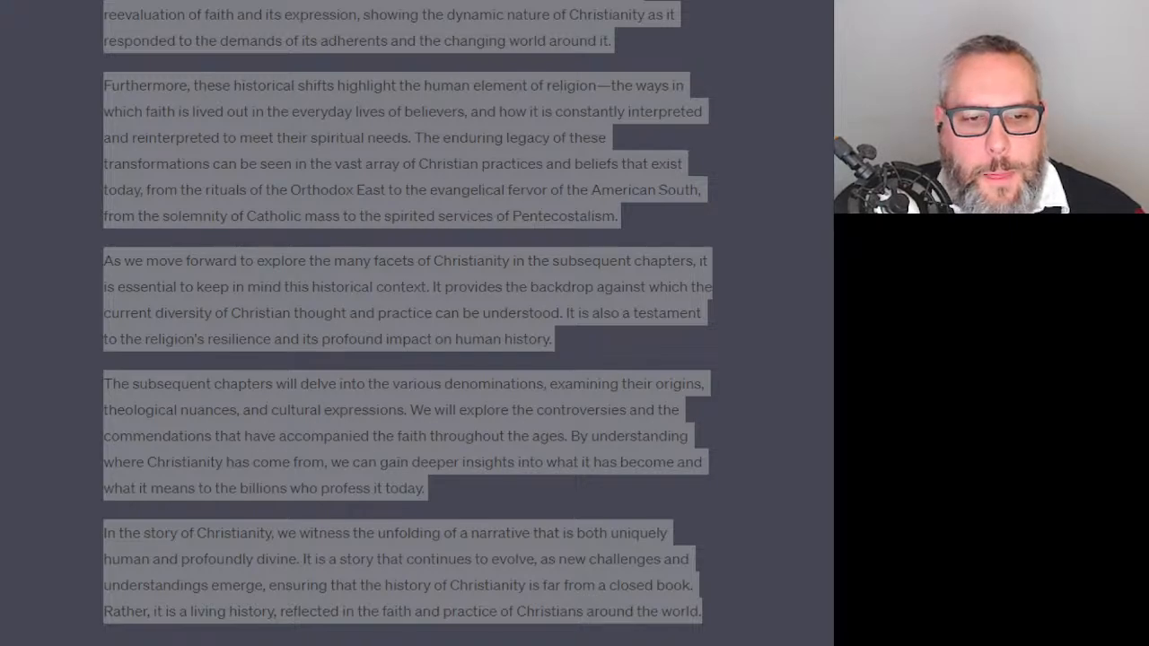
key(alt+Tab)
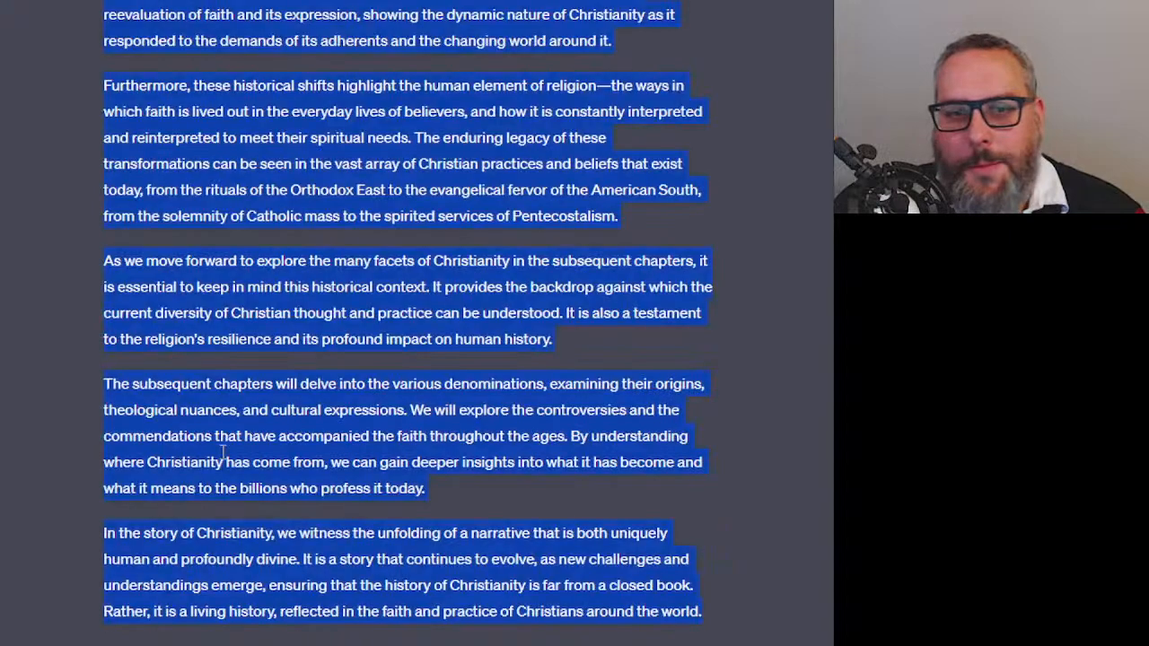
click(337, 496)
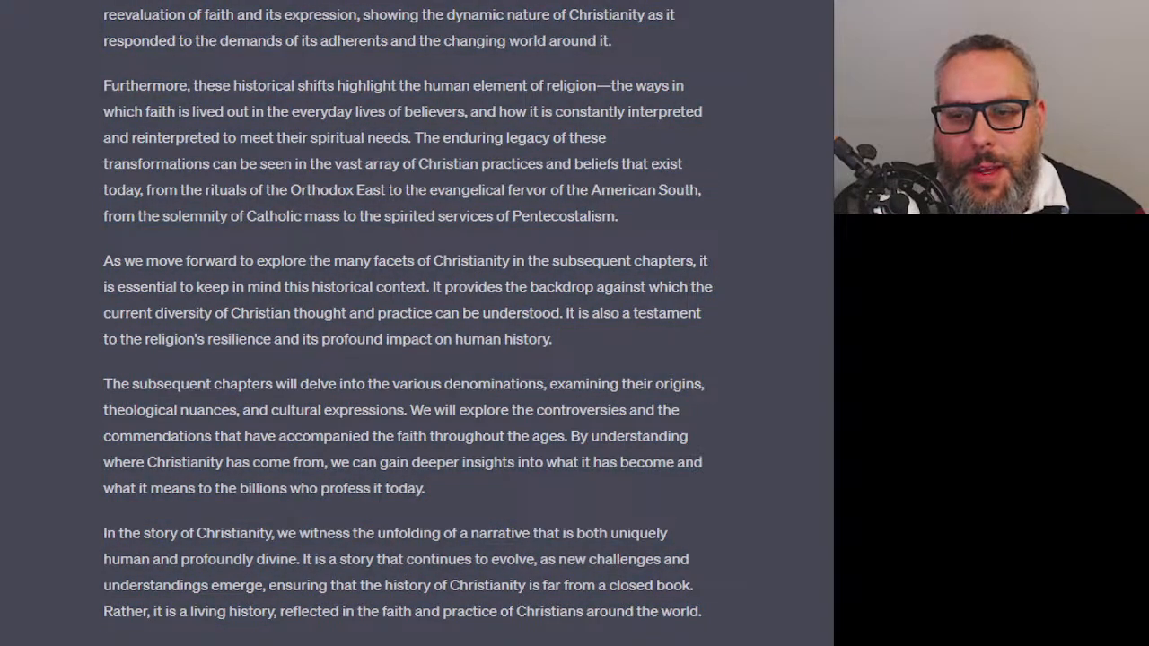
Locate the outline's Criticisms and Appeals points and start a prompt reading "Great, let's write the next section, Criticism and appeals. Cover the following:"
scroll(416, 323, up, 20)
scroll(416, 323, down, 20)
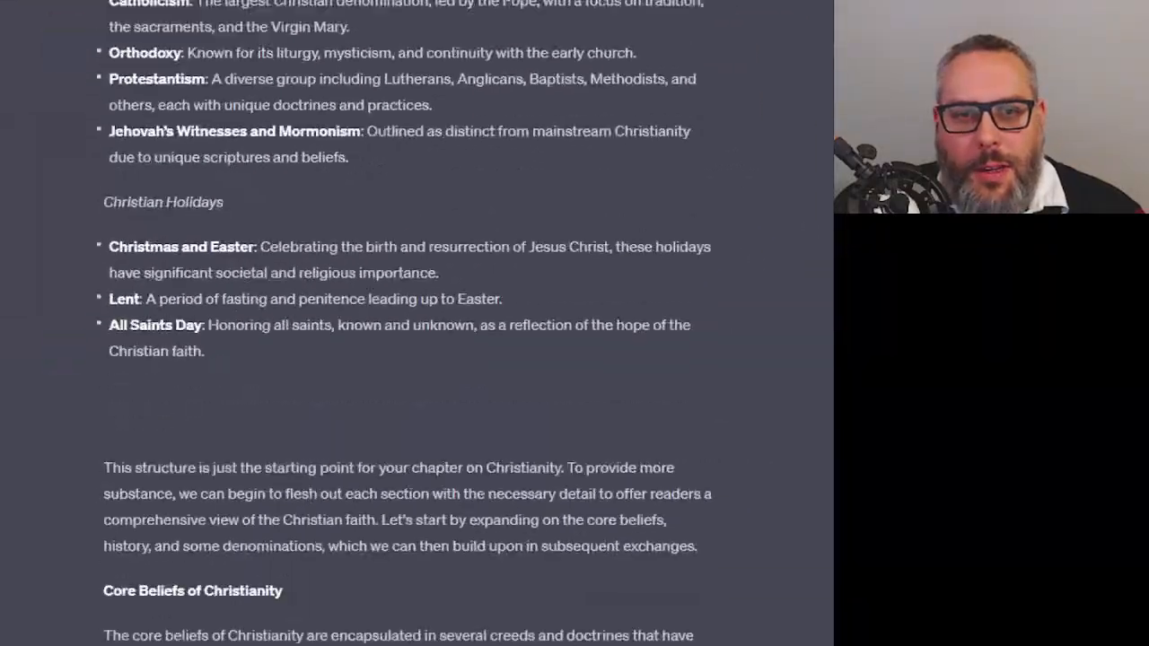
scroll(416, 324, up, 9)
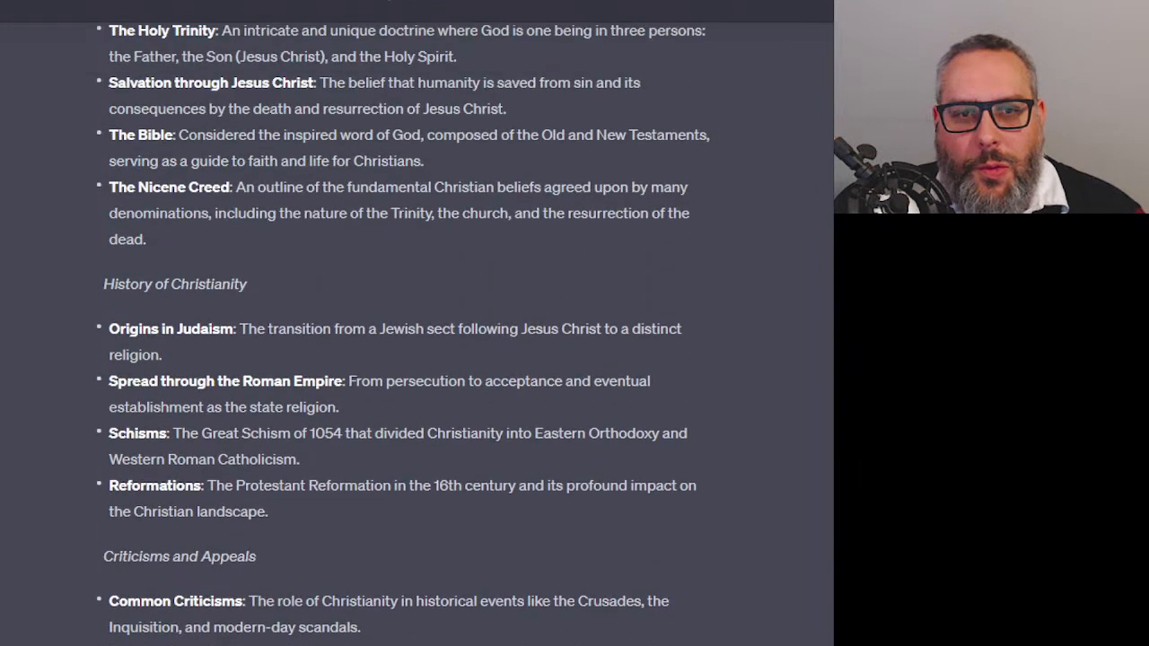
scroll(417, 323, down, 5)
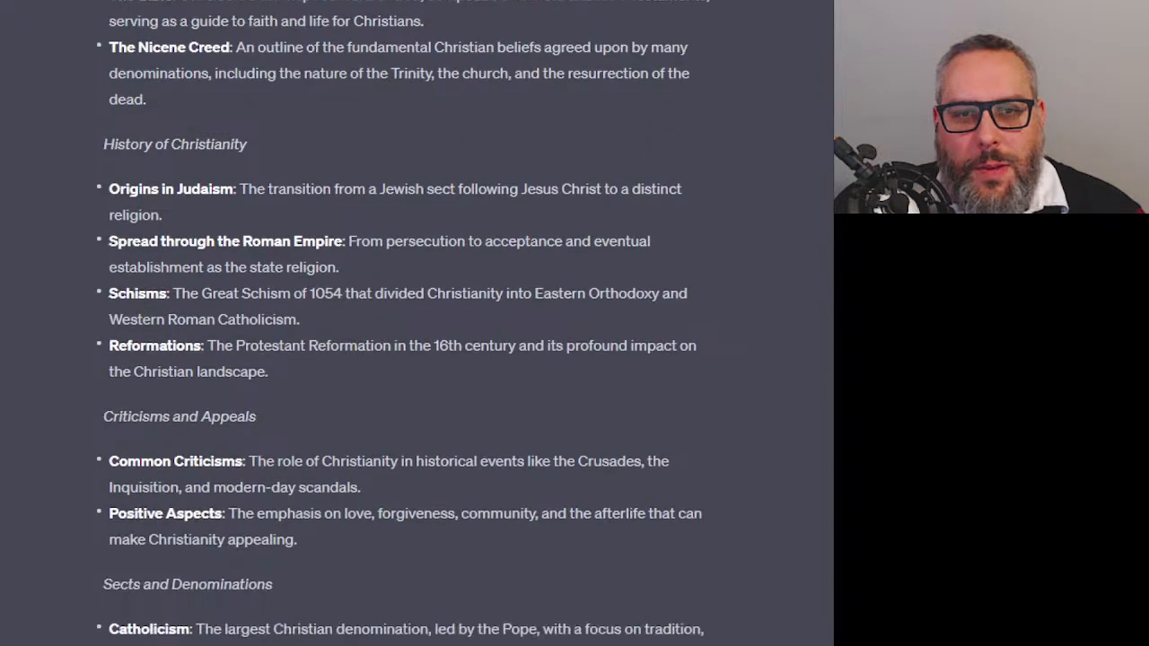
scroll(417, 323, down, 1)
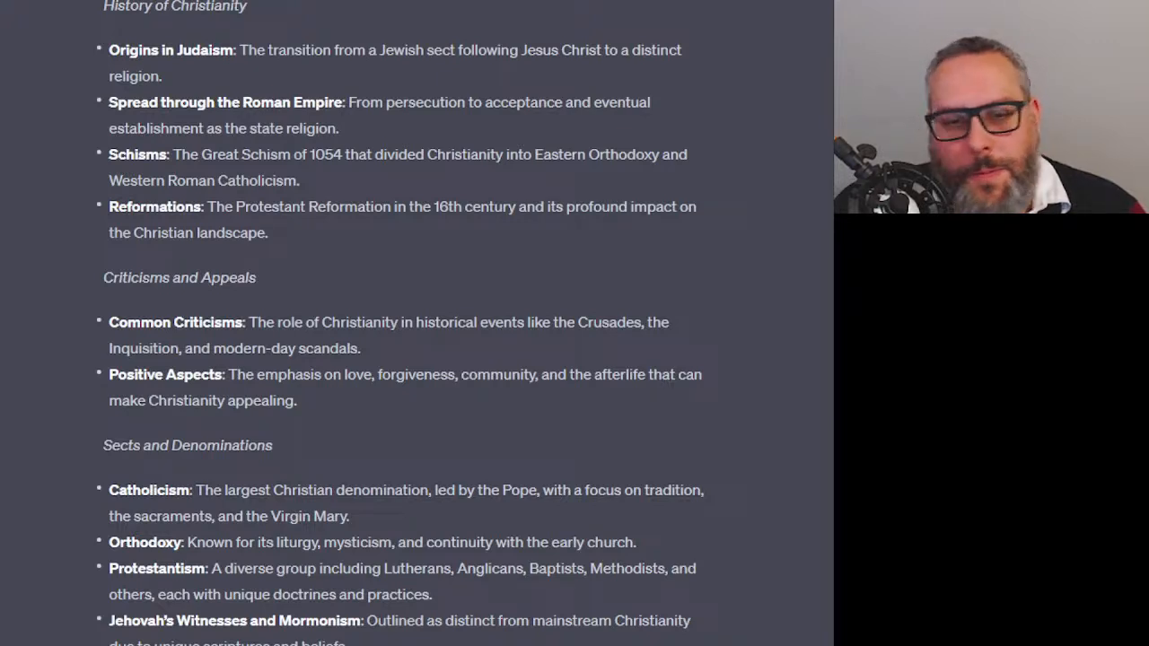
drag(312, 404, 90, 324)
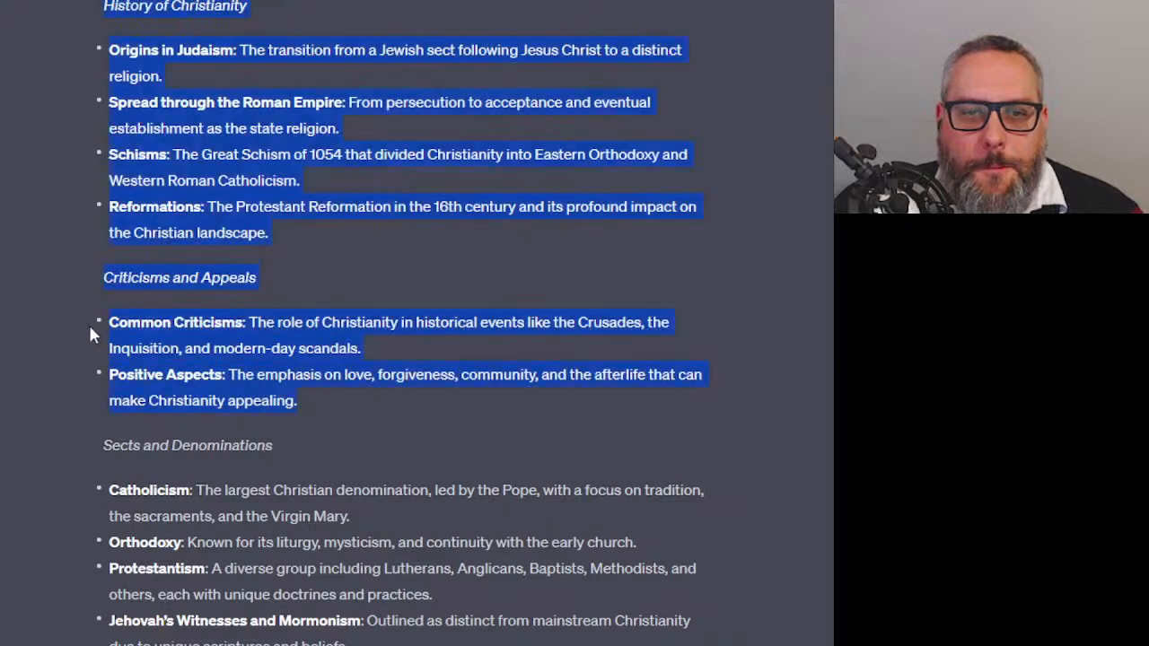
click(90, 323)
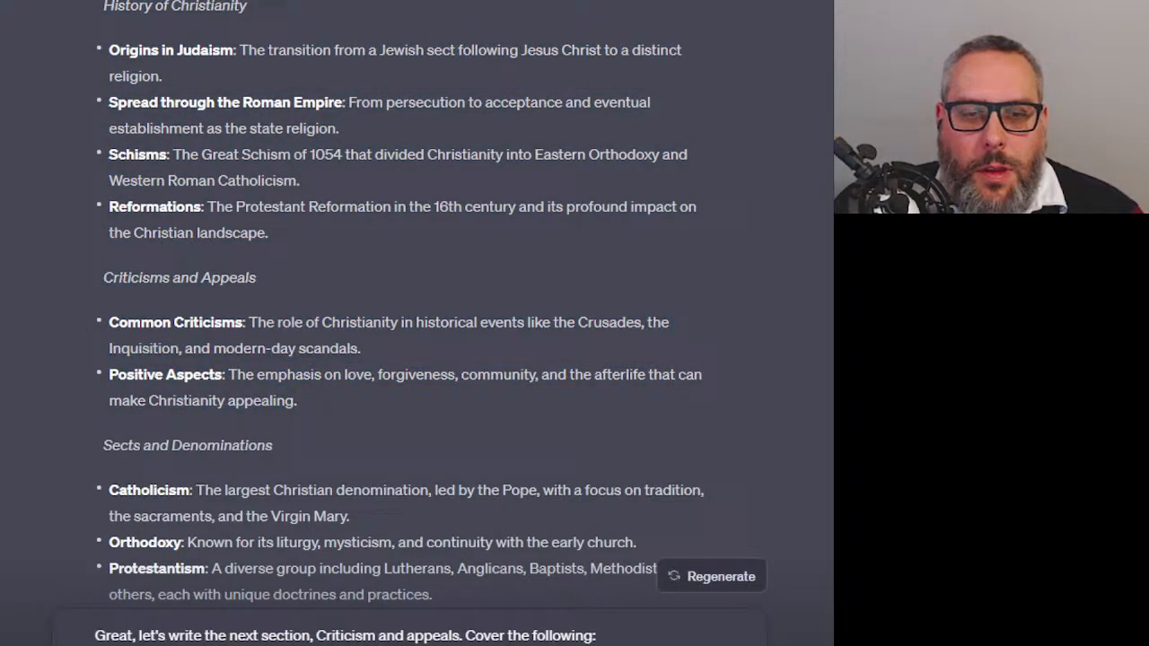
key(shift+Return)
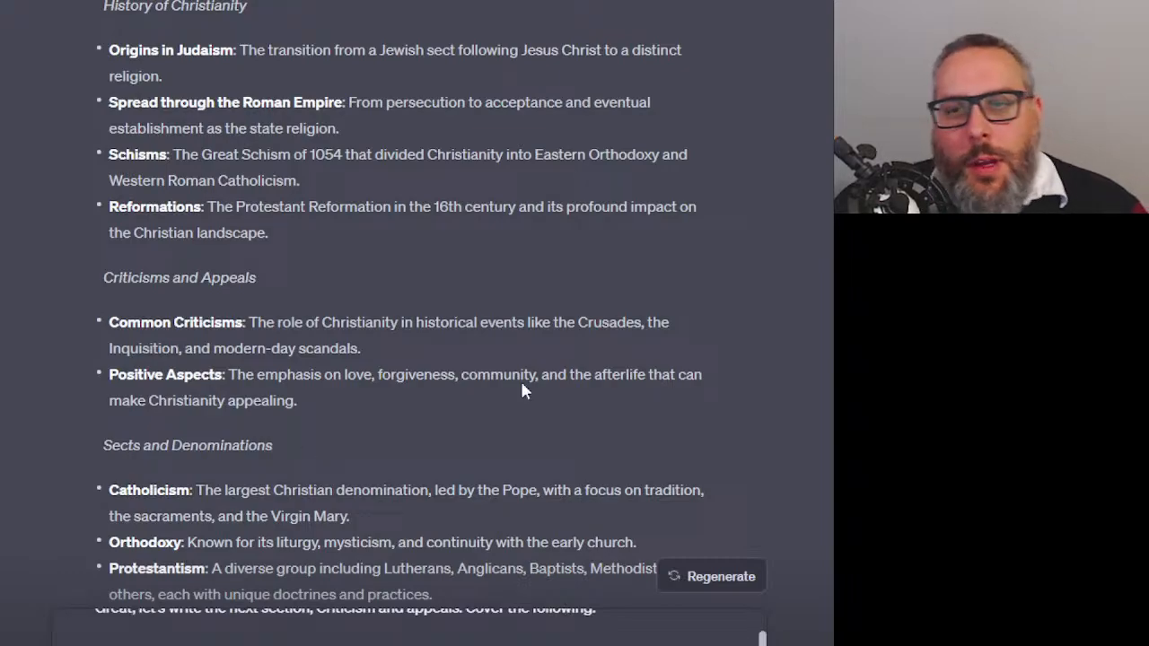
Copy the earlier prompt's "If you run out of room" instruction and add the Common Criticisms and Positive Aspects outline points to the draft prompt
scroll(418, 306, down, 10)
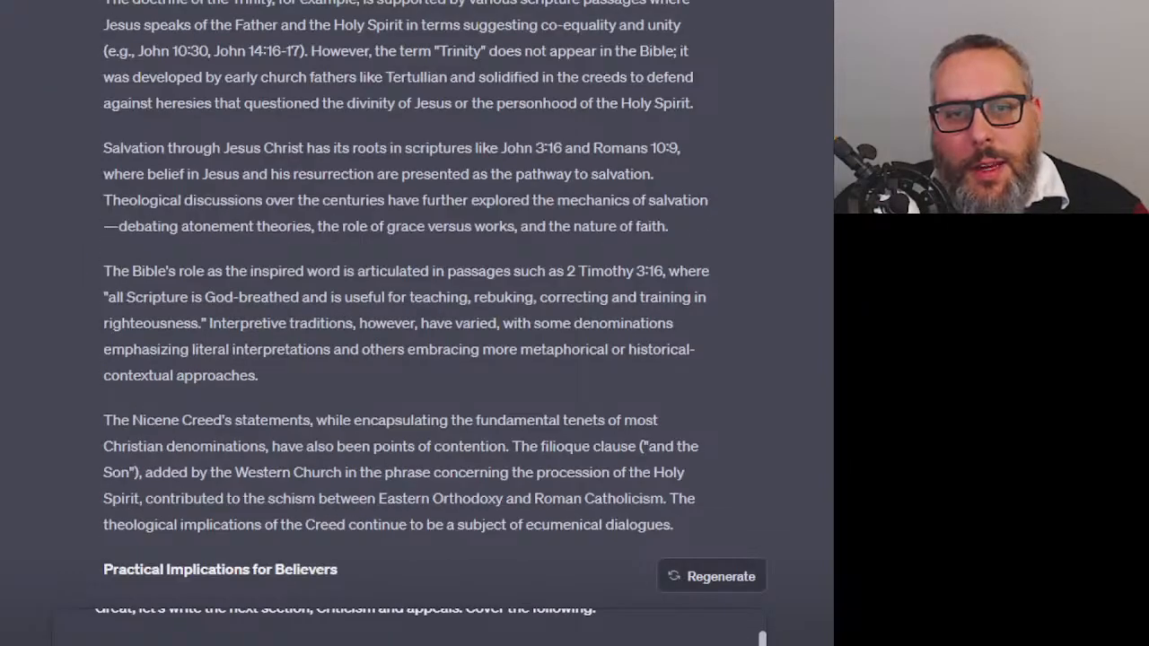
scroll(416, 316, up, 15)
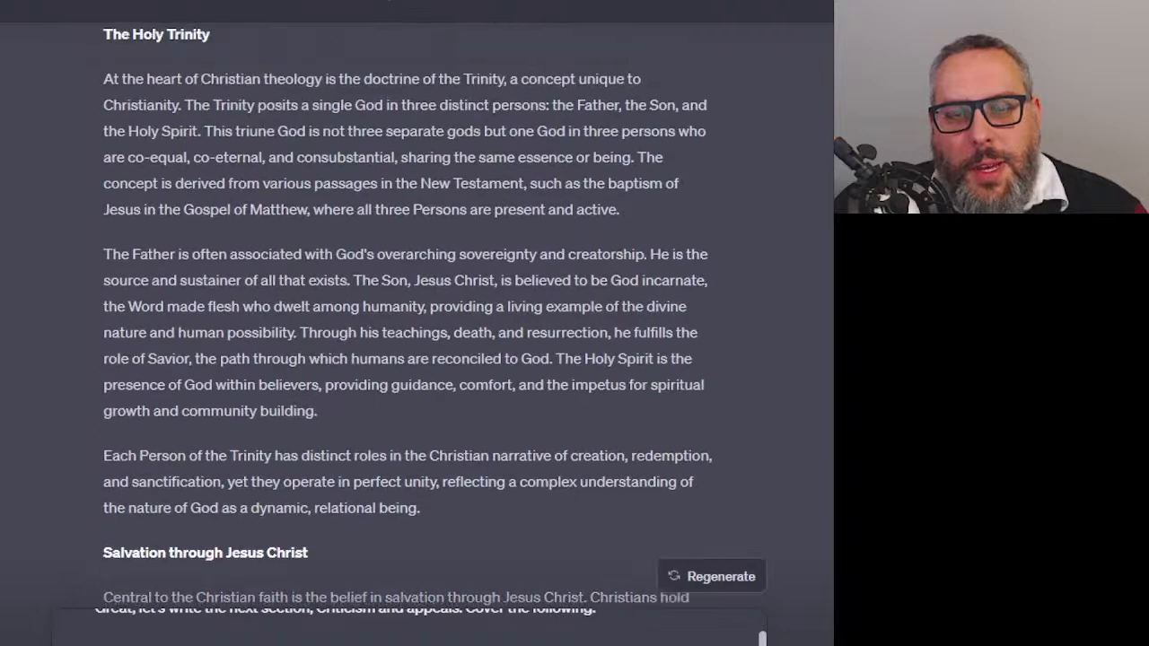
scroll(417, 305, up, 6)
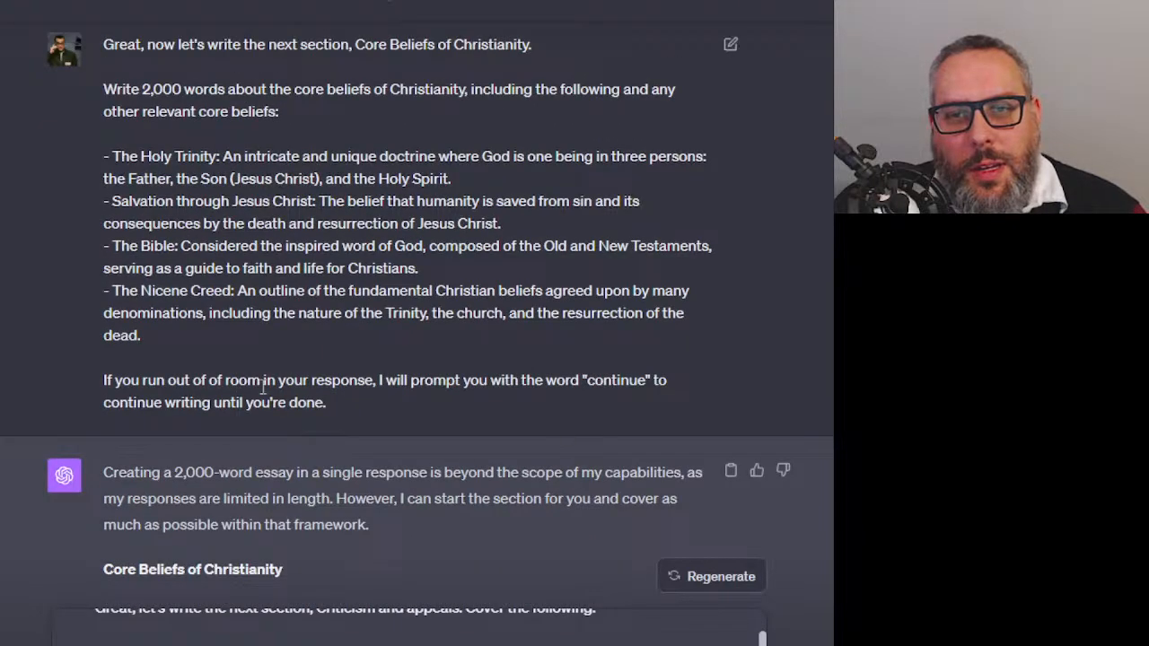
drag(366, 406, 113, 379)
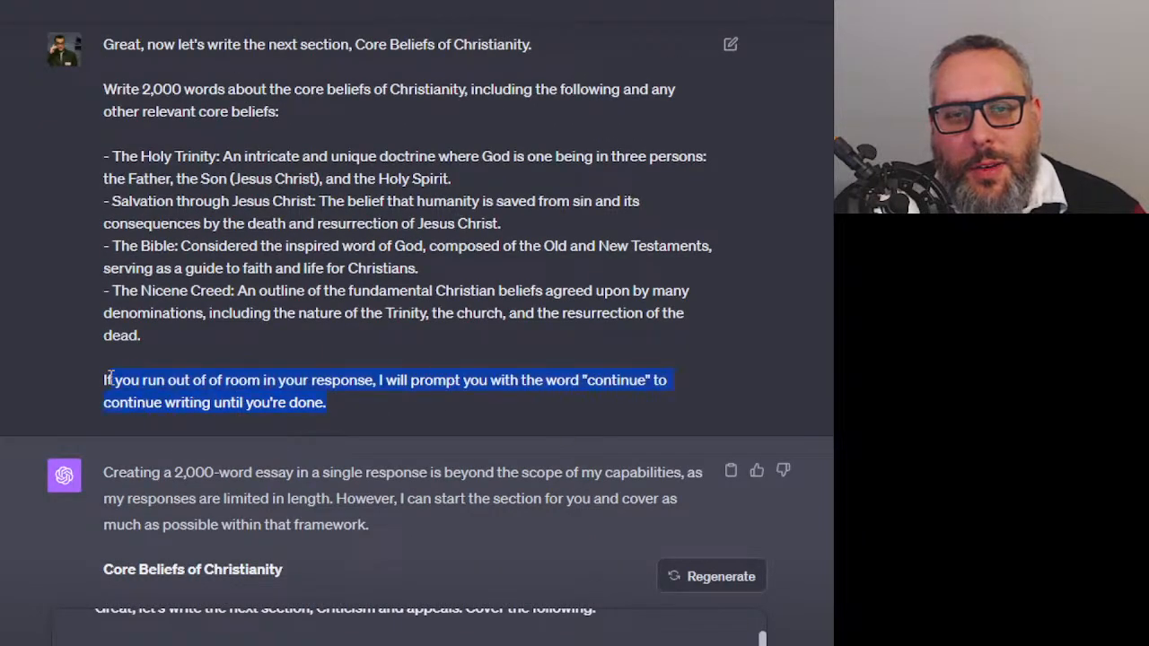
click(341, 636)
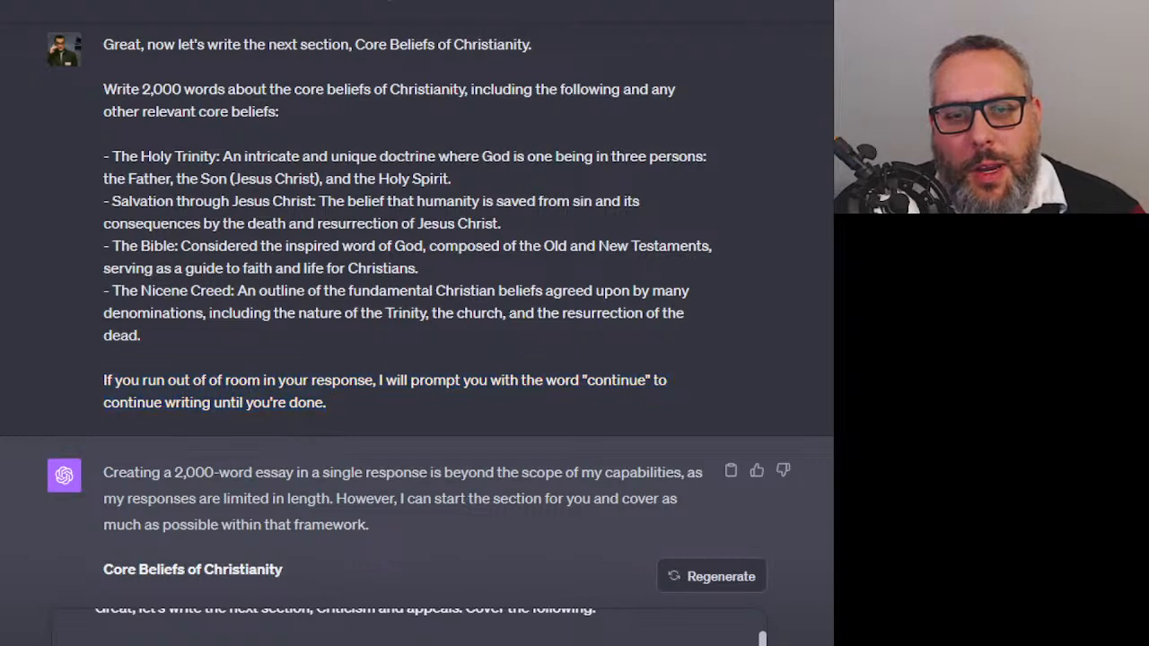
key(shift+Return)
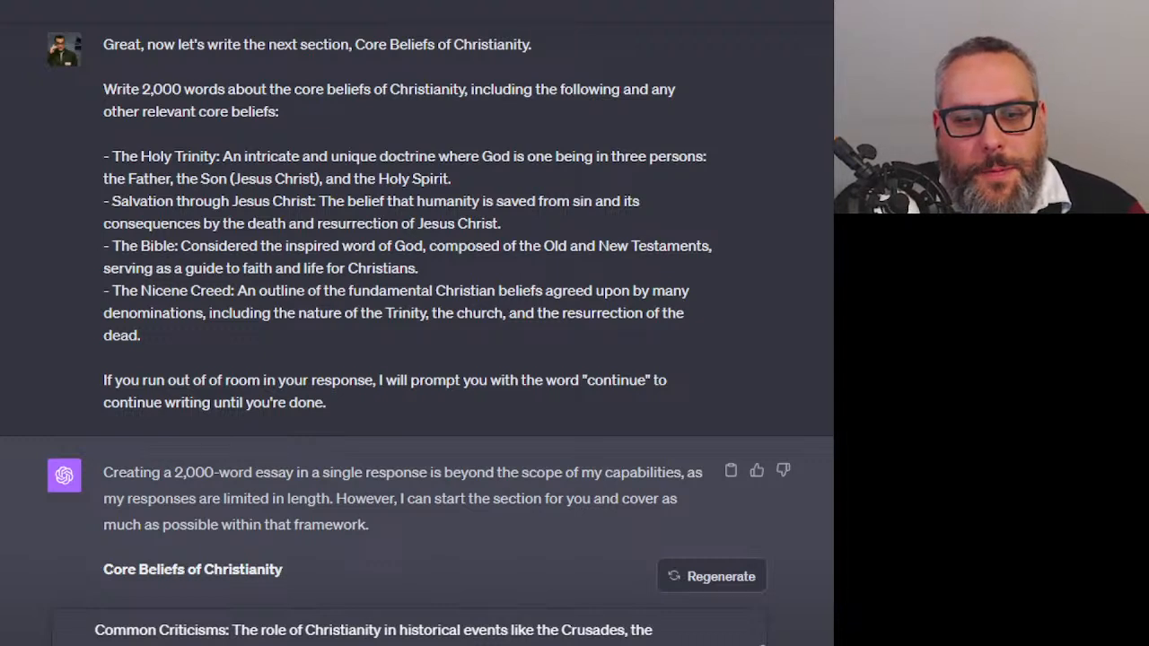
scroll(408, 630, down, 1)
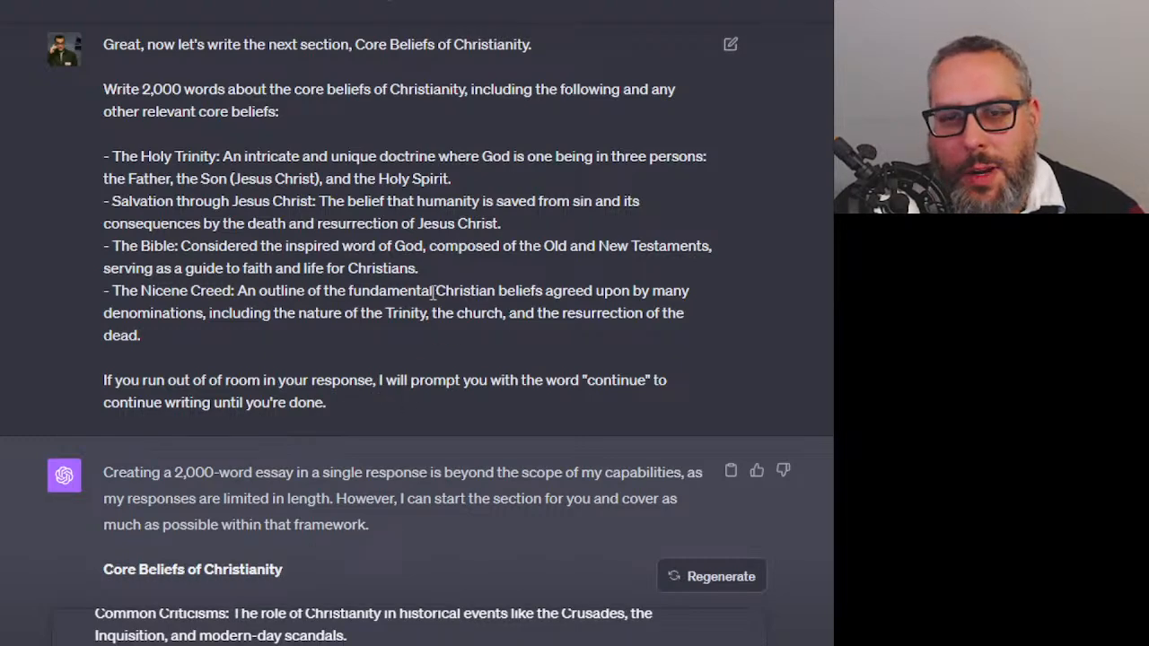
Complete the Criticism and appeals prompt with "This section should be 2,000 words long." plus the "continue" instruction, and send it
scroll(409, 306, down, 20)
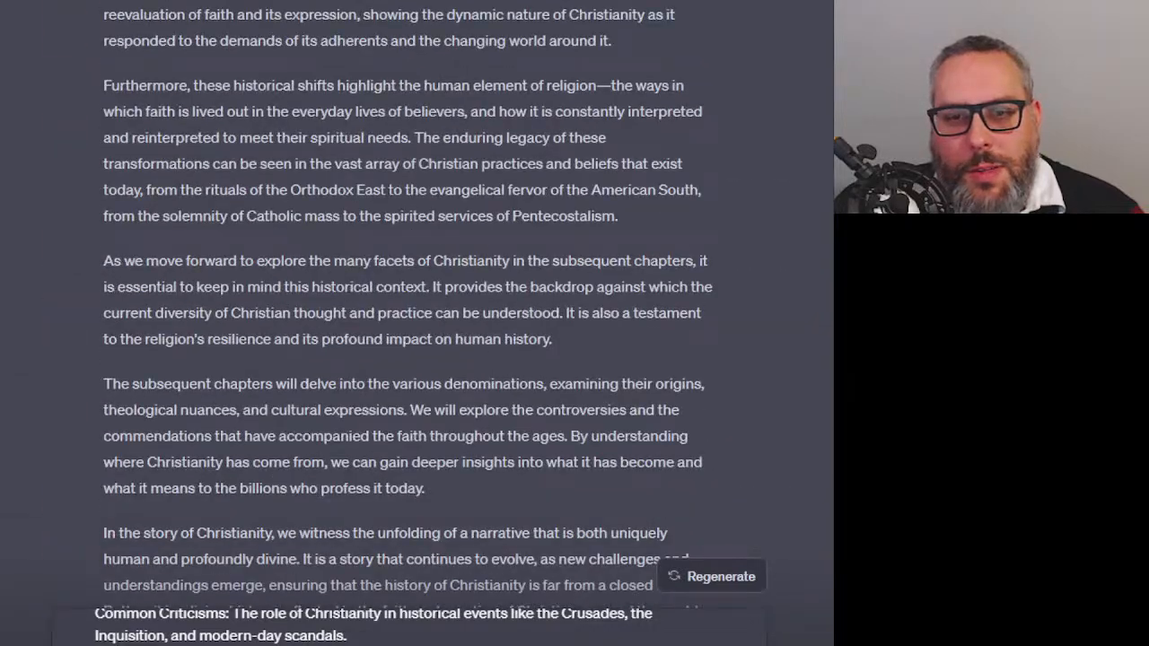
scroll(409, 630, up, 3)
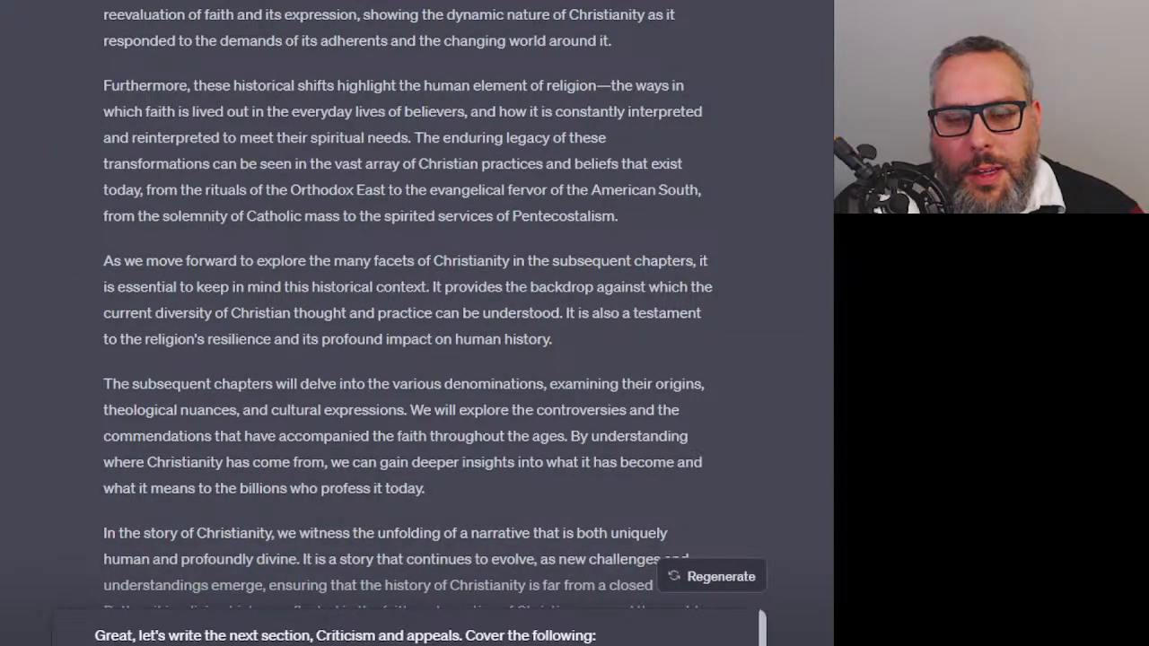
scroll(408, 628, down, 3)
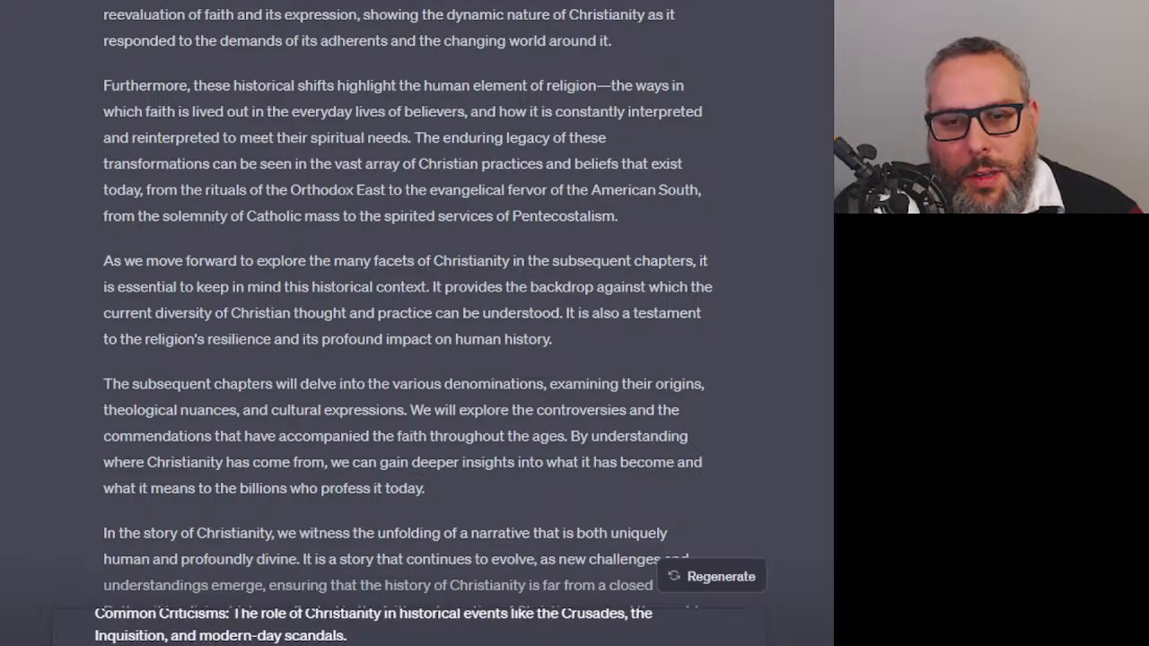
key(Return)
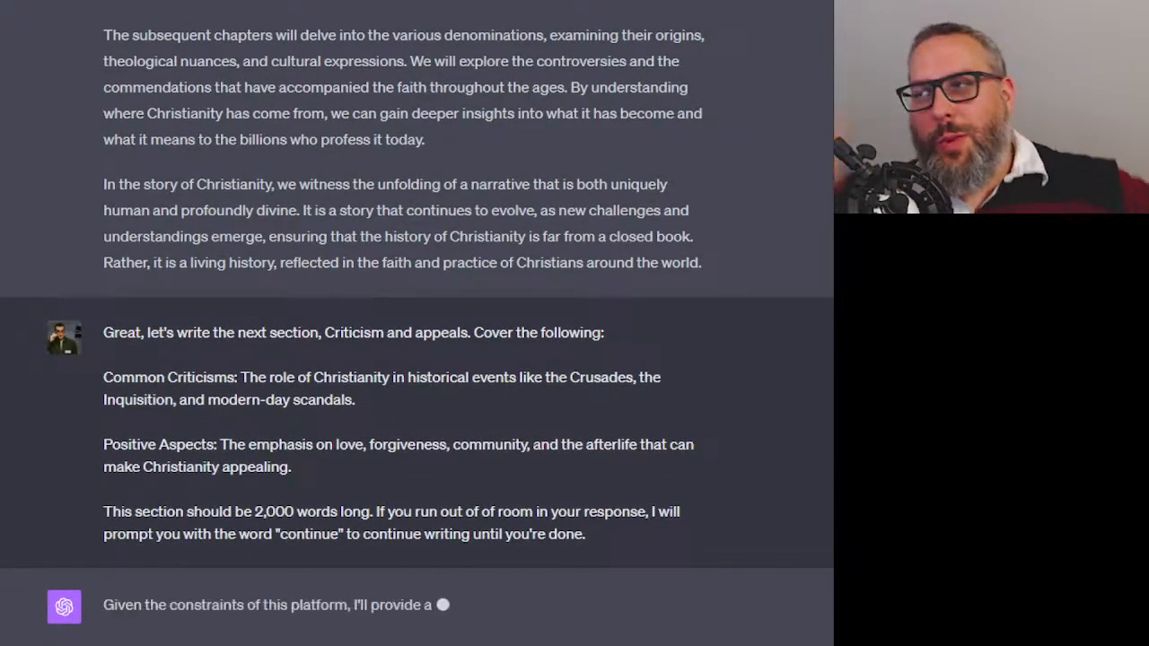
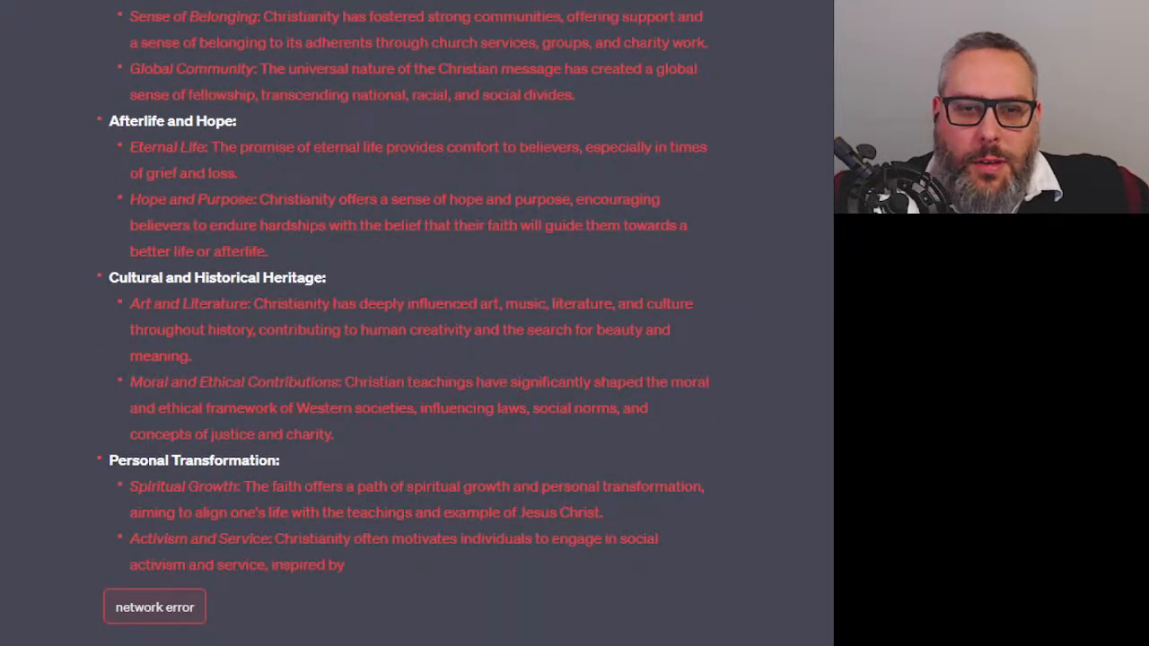
drag(359, 555, 93, 441)
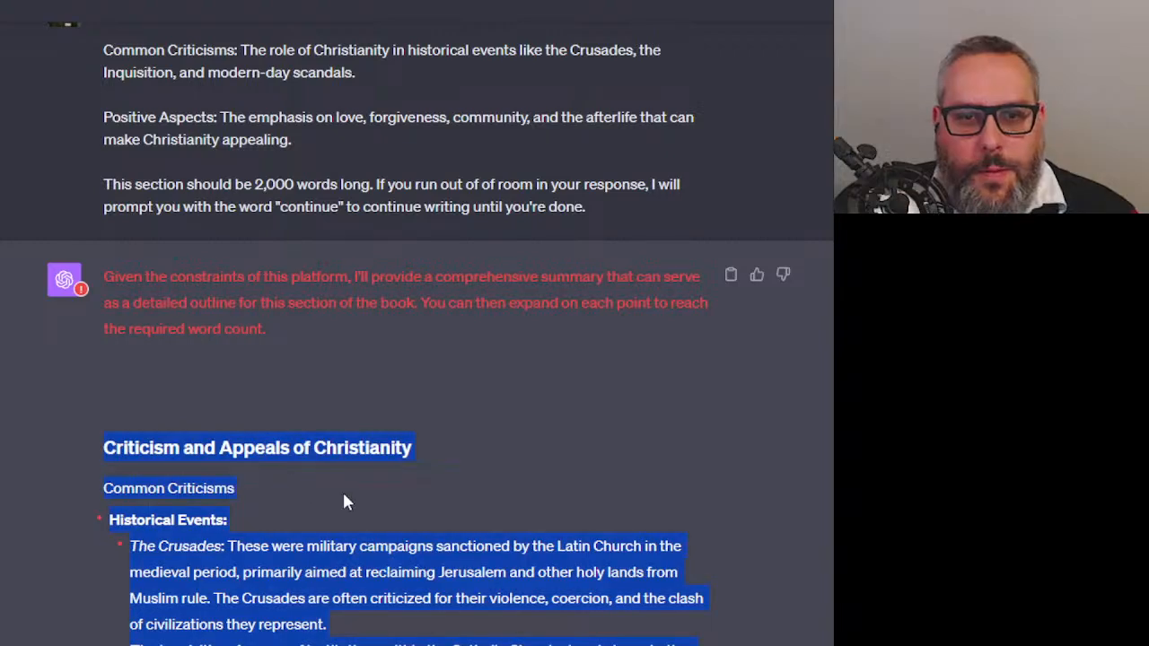
click(390, 437)
scroll(390, 437, up, 1)
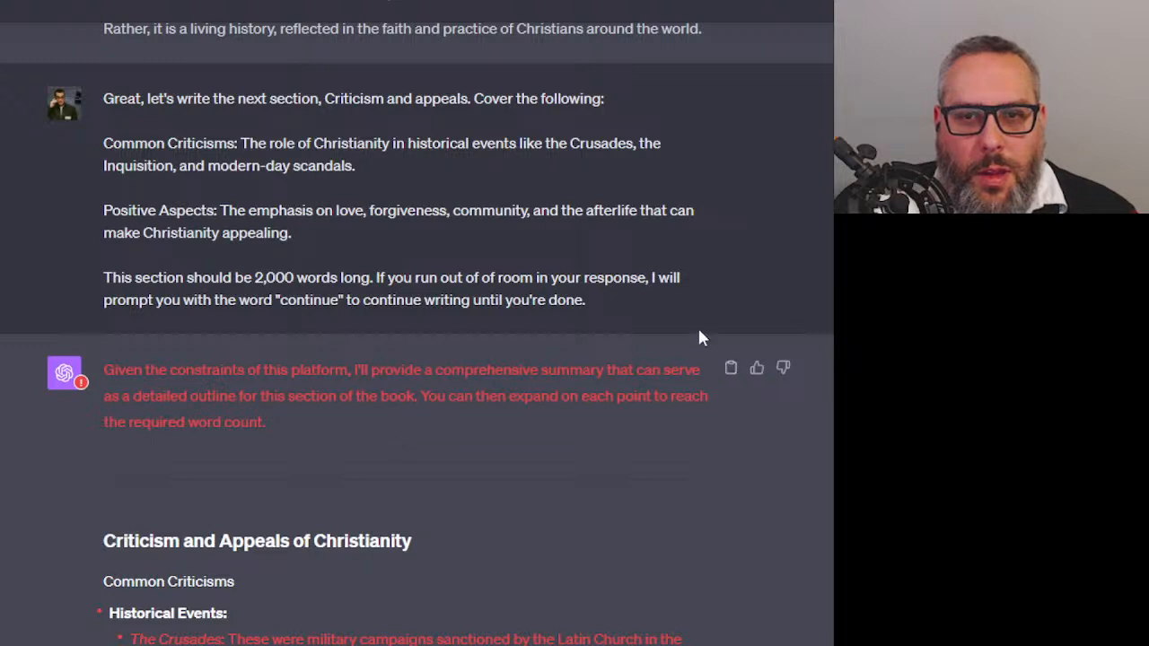
Reopen the sent Criticism and appeals prompt for editing and delete its Positive Aspects paragraph
click(731, 101)
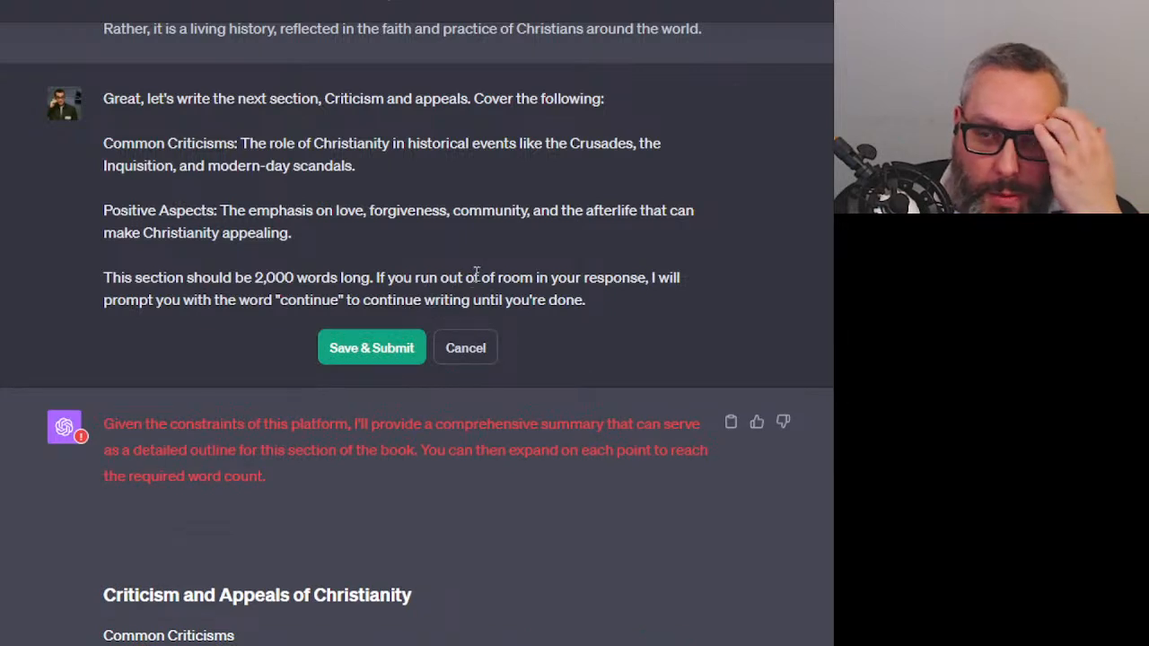
drag(150, 184, 644, 294)
click(328, 233)
drag(328, 233, 101, 190)
key(BackSpace)
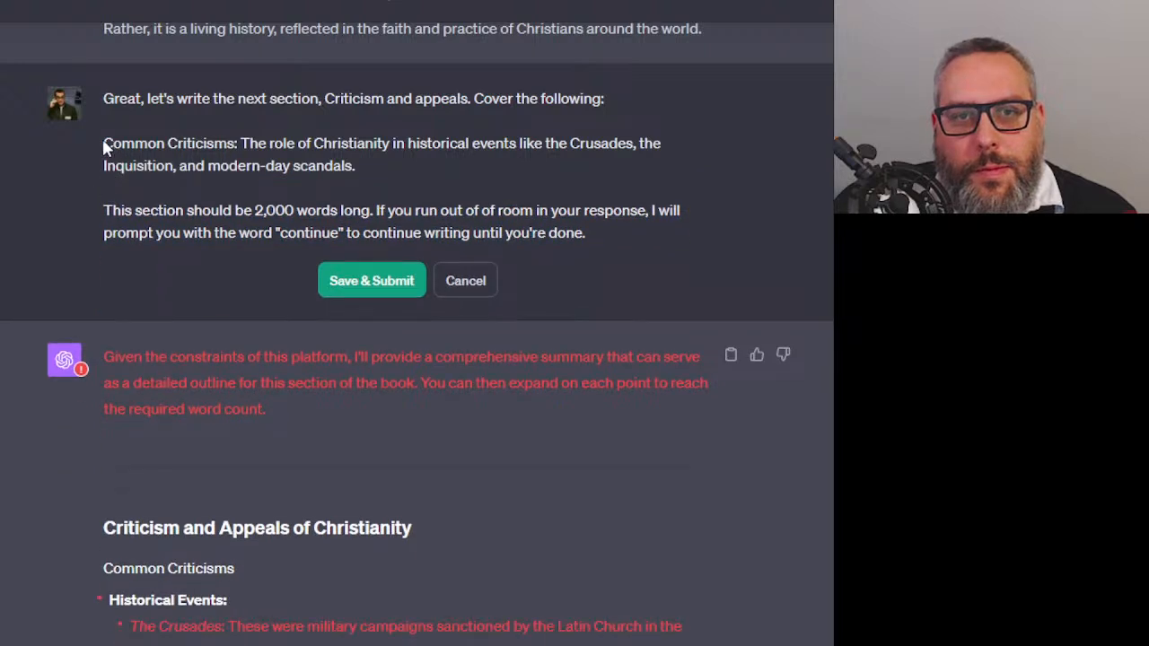
Remove "Cover the following:" from the prompt and introduce Common Criticisms with "Let's start with the subsection titled"
drag(474, 99, 628, 98)
key(BackSpace)
click(112, 139)
text(Let's sta)
text(rt with the substt)
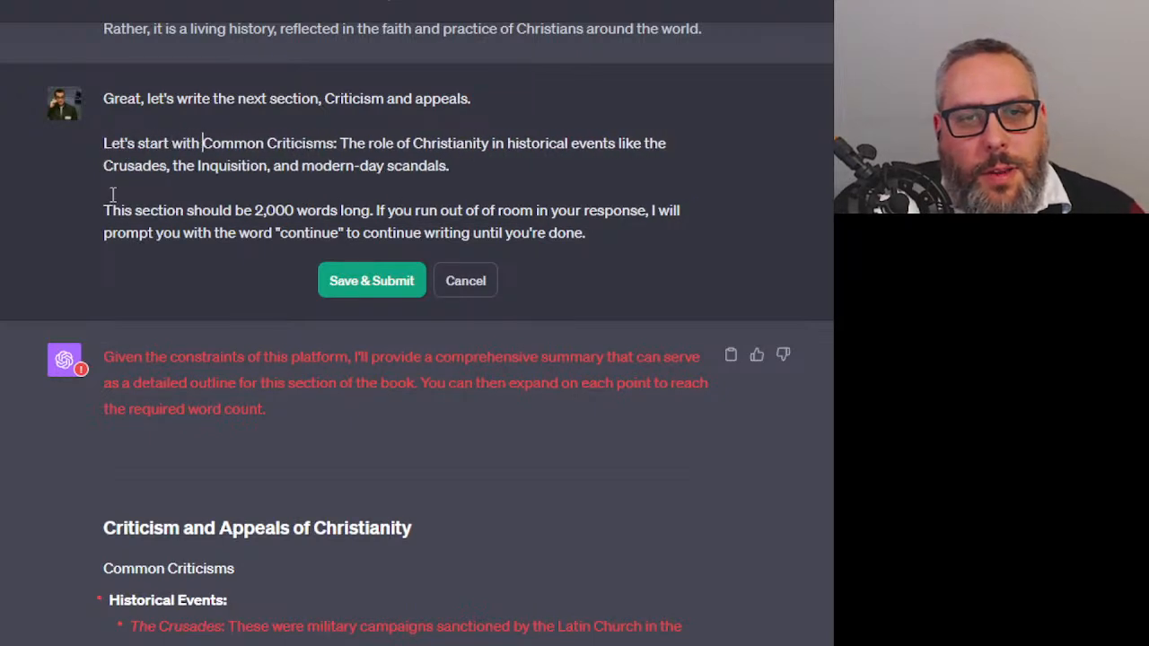
key(BackSpace)
key(BackSpace)
text(ection titled)
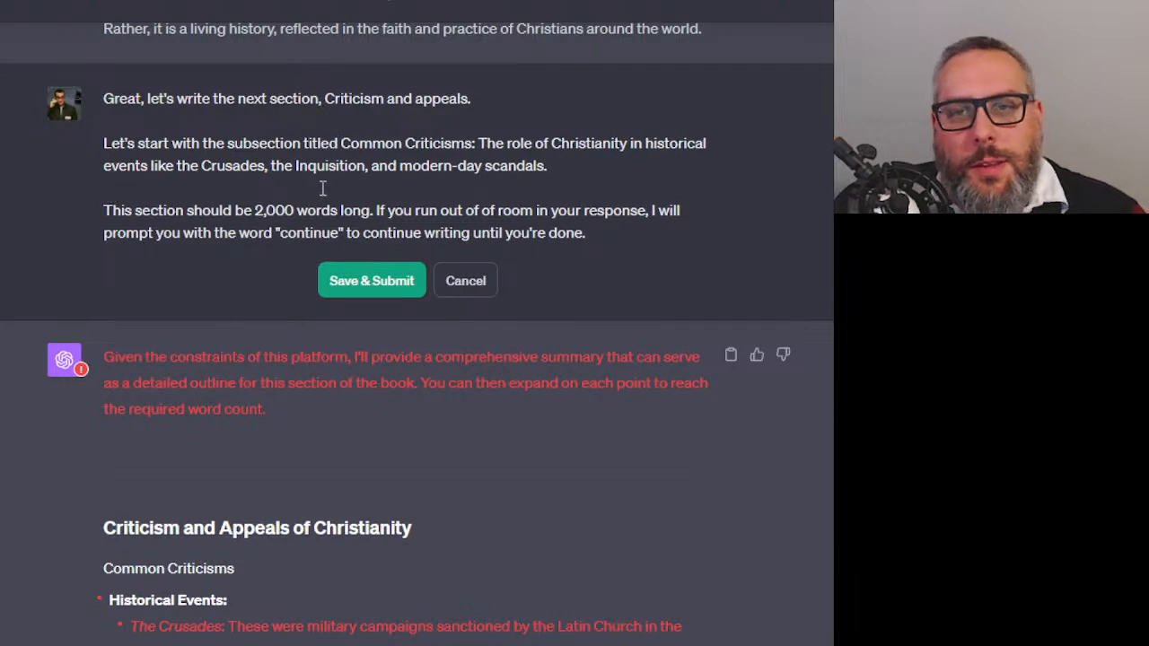
Turn the text after "Common Criticisms" into its own sentence beginning "It will cover the role of Christianity"
click(476, 143)
text(It)
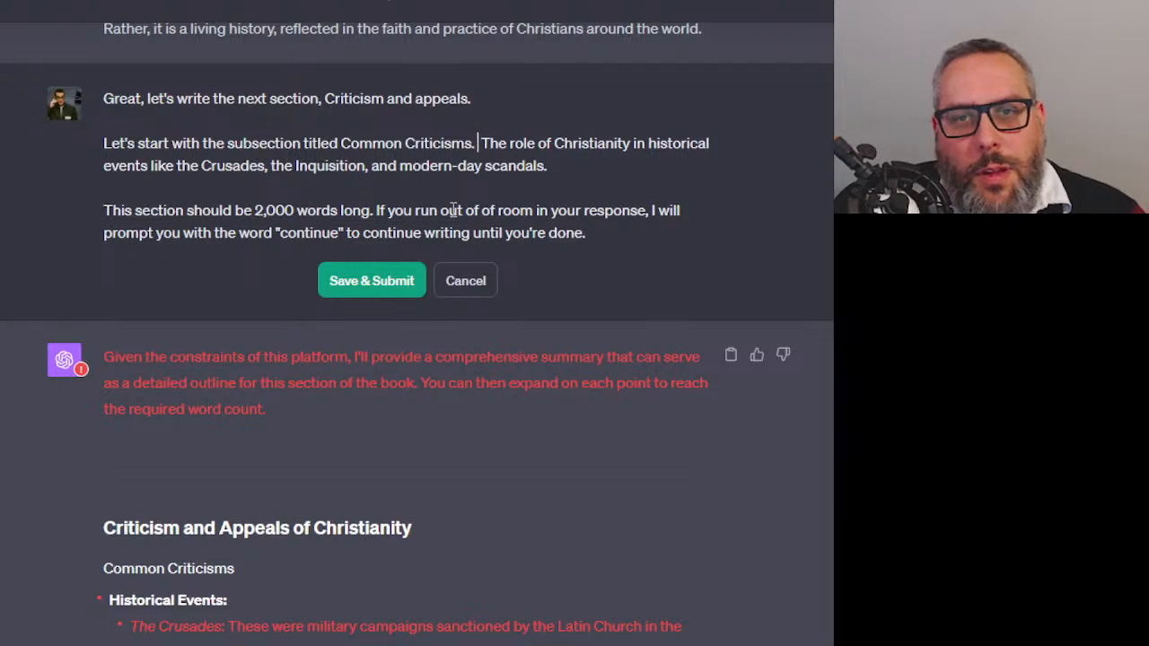
text( will cover)
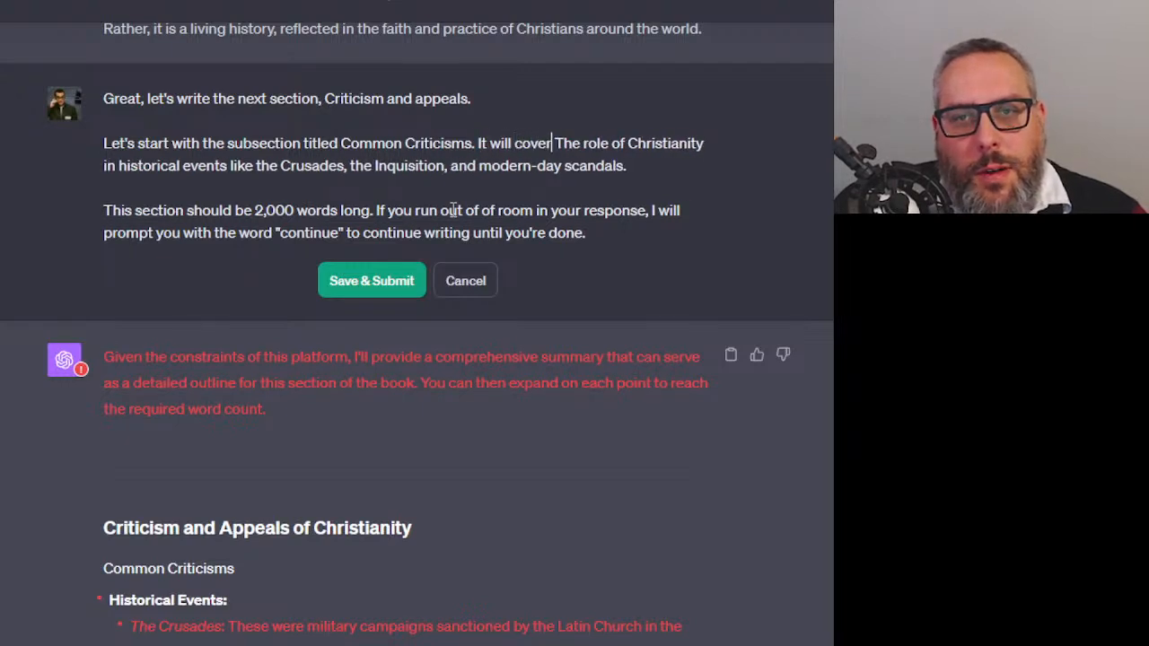
key(Delete)
text(t)
Add the line "Please expand upon the following outline for this section:" between the Common Criticisms sentence and the 2,000-word instruction
click(652, 167)
key(Return)
key(Return)
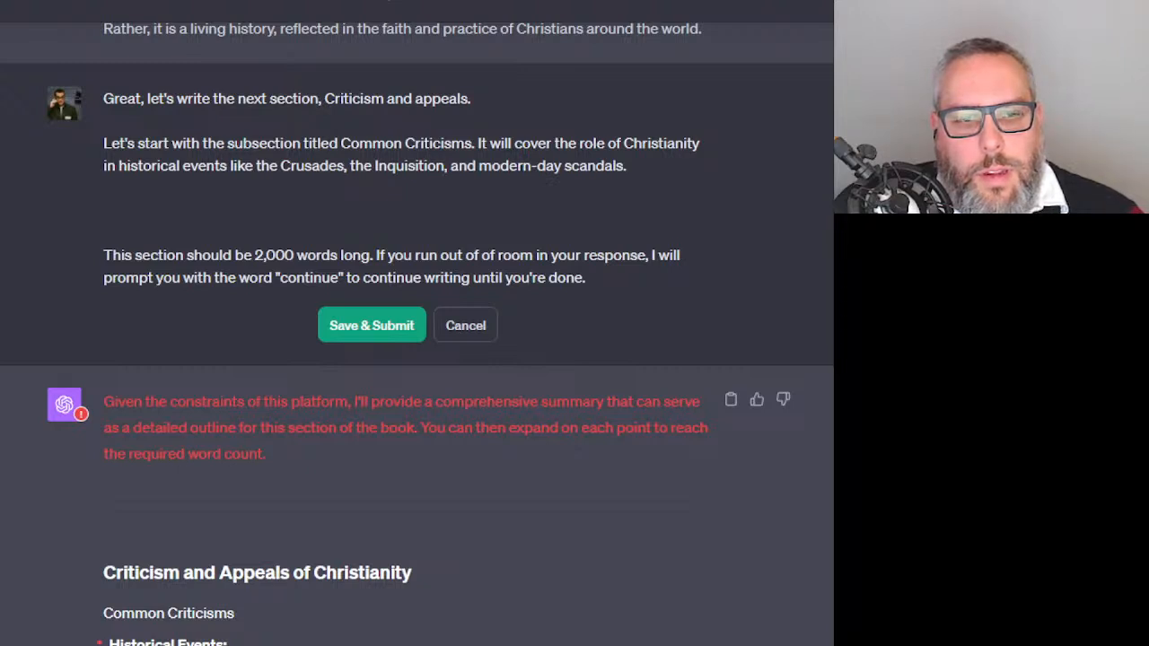
text(Please expand u)
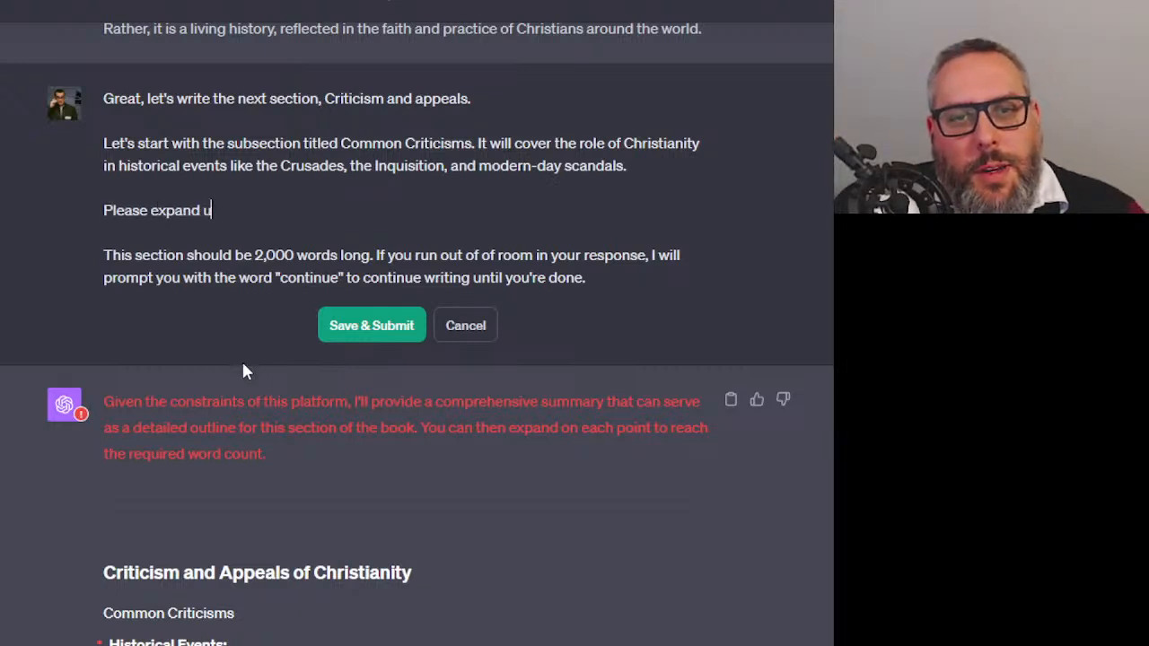
text(pon the following)
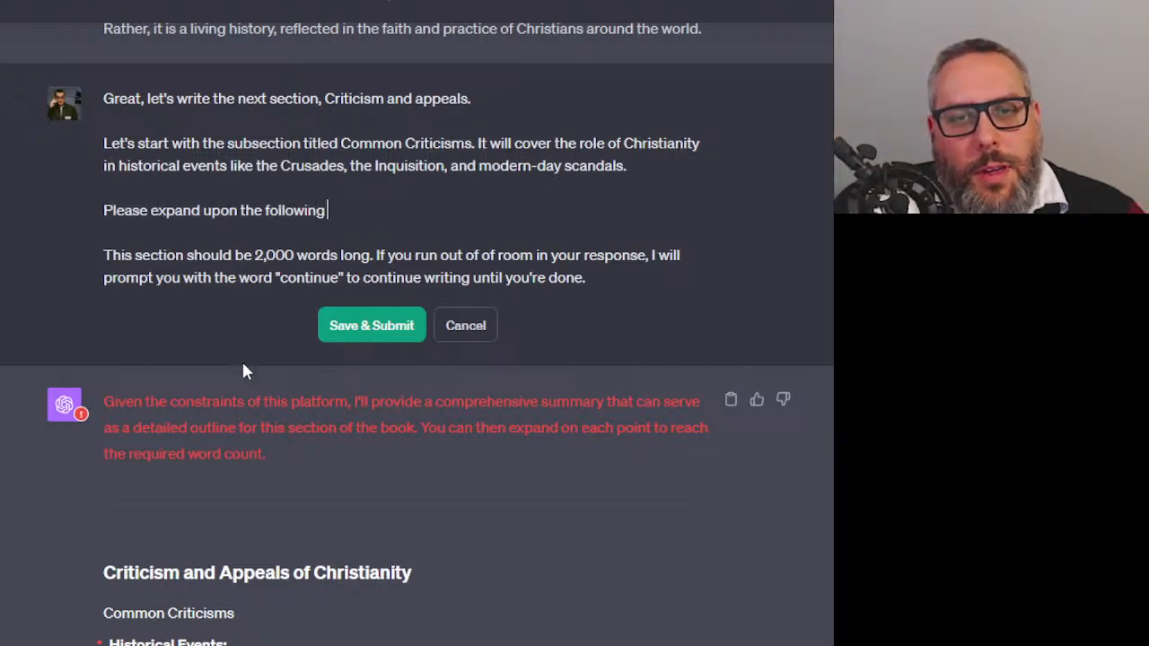
text( outline for this section:)
key(Return)
key(Return)
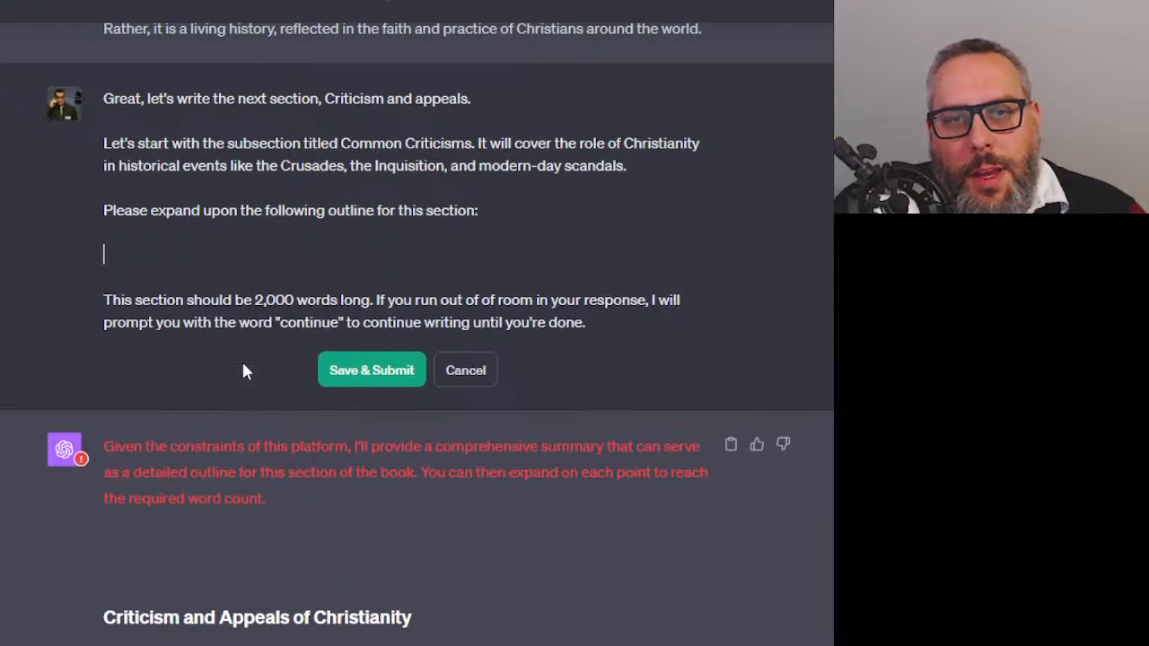
Paste the criticisms outline, from The Crusades through Political Involvement, below that line and resubmit the edited prompt
key(ctrl+v)
scroll(333, 542, down, 2)
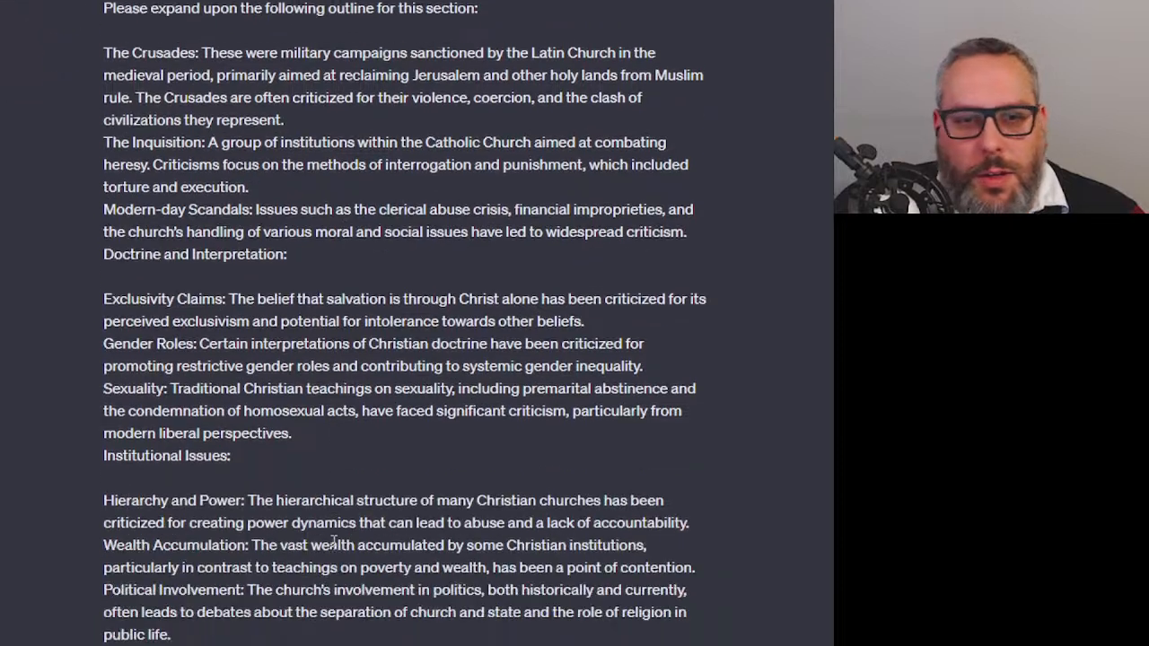
scroll(333, 542, down, 2)
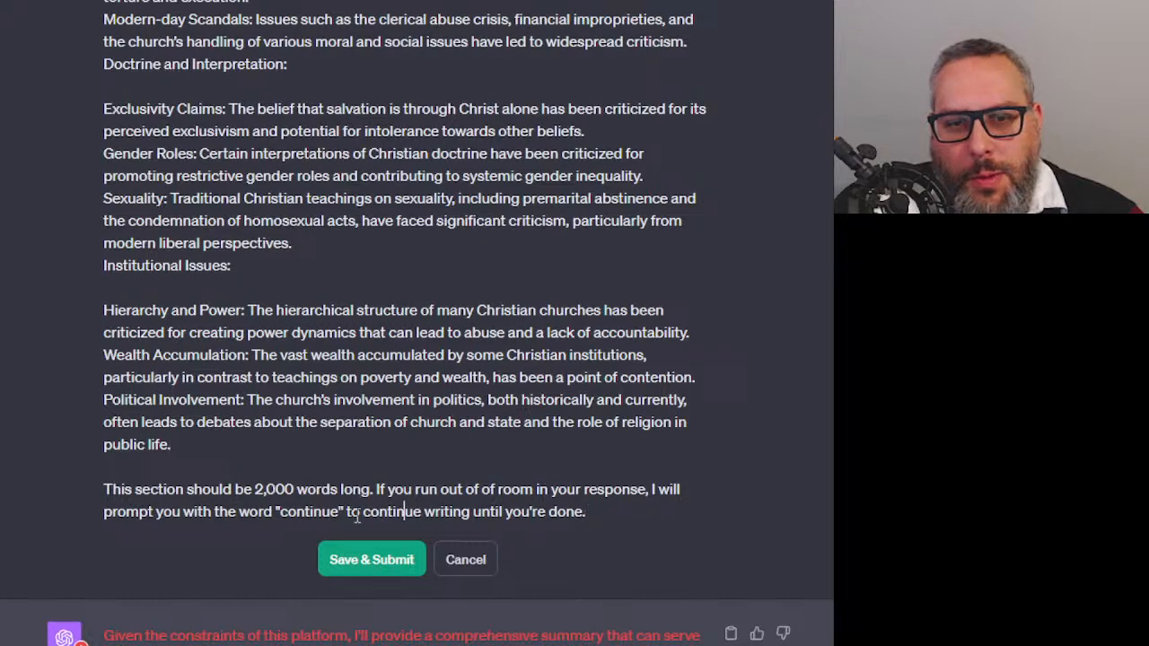
click(365, 563)
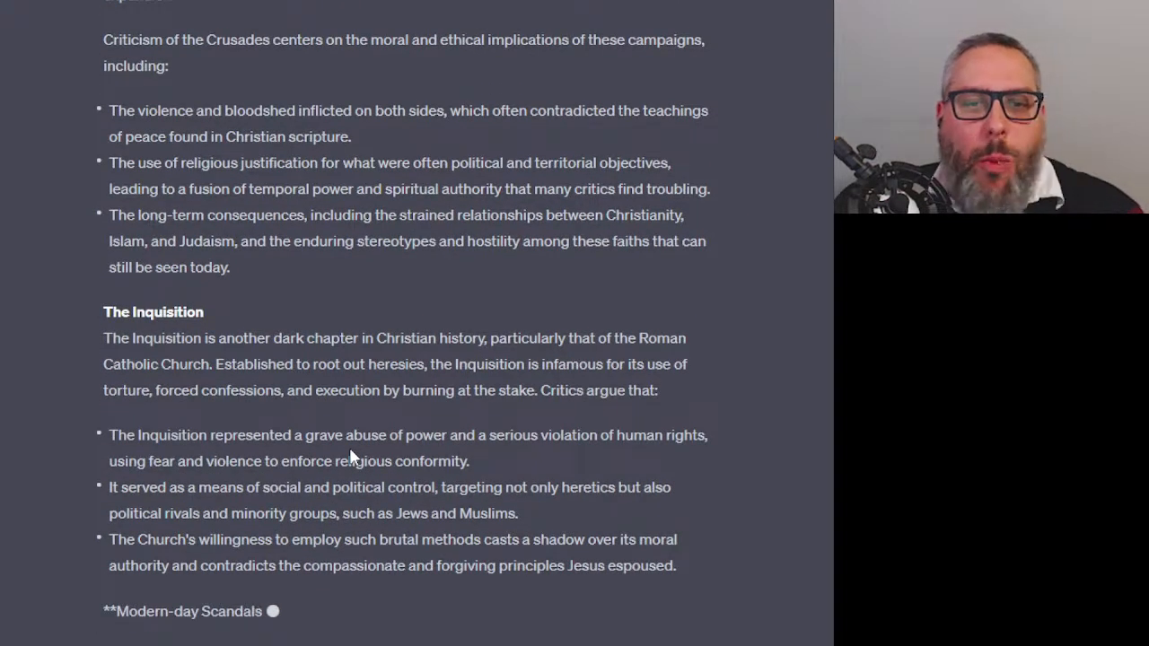
Check the outline points in the resubmitted prompt against the Common Criticisms response
scroll(349, 452, up, 10)
scroll(348, 447, up, 6)
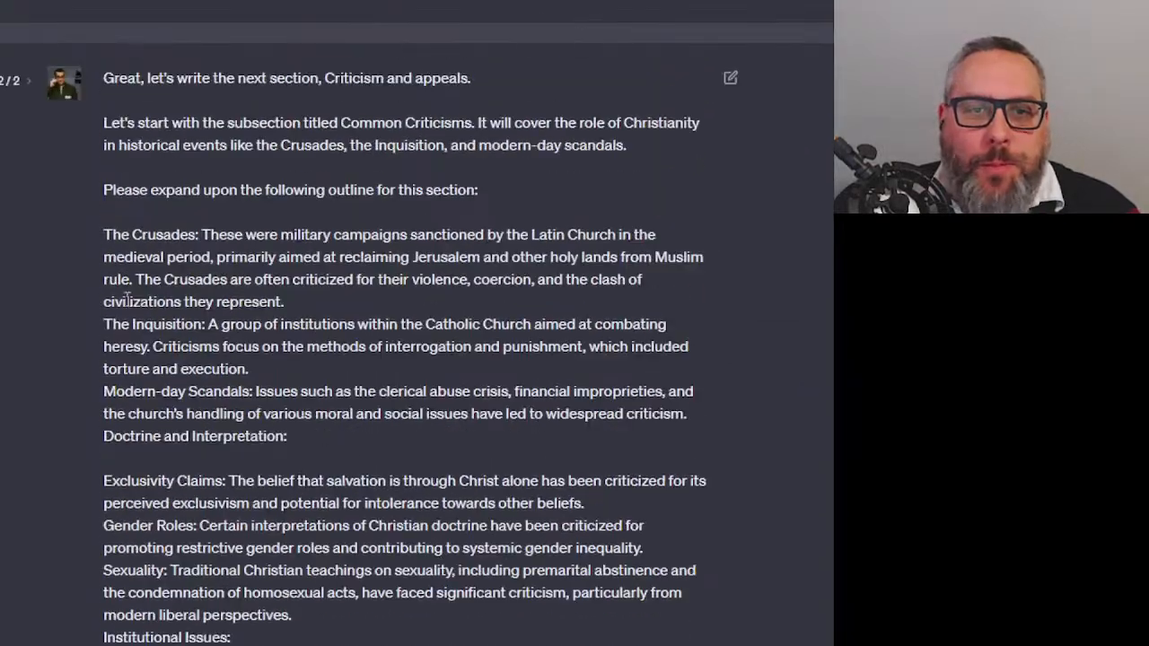
scroll(204, 414, down, 2)
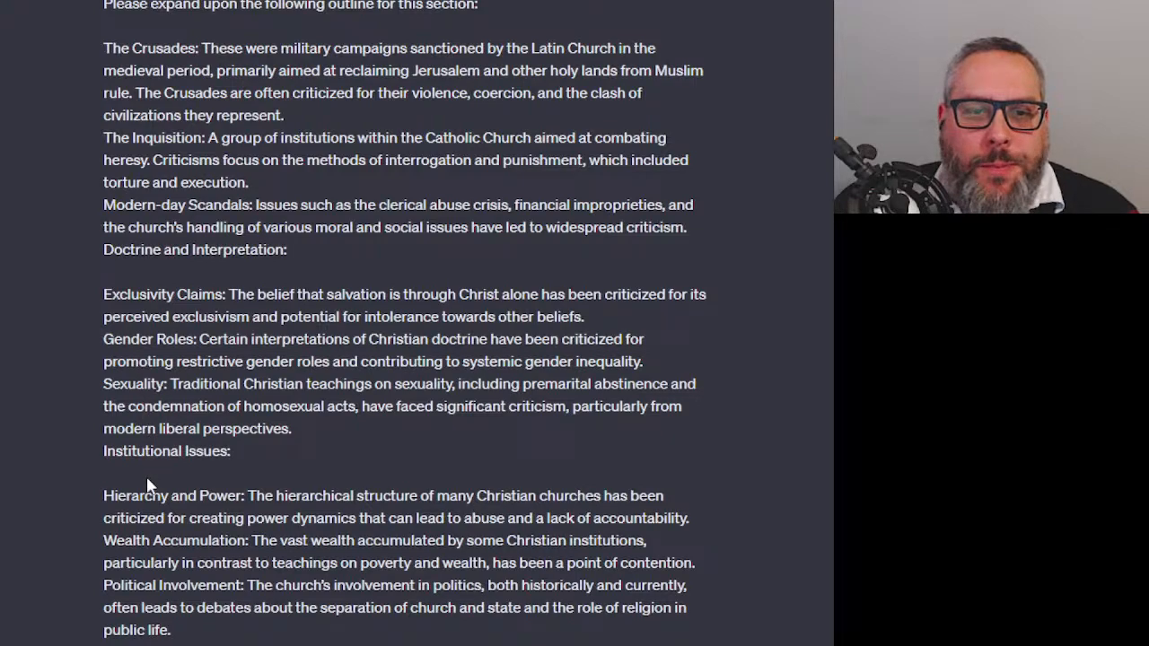
scroll(149, 487, down, 15)
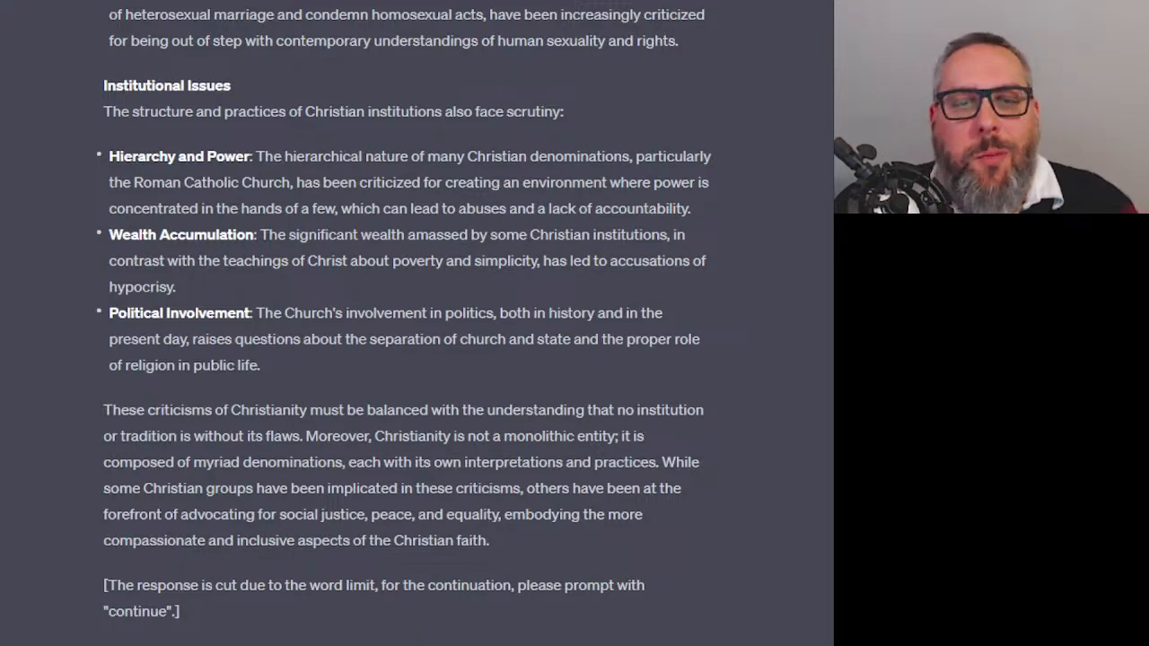
Copy the Common Criticisms of Christianity response, from its heading through the paragraph ending "aspects of the Christian faith."
drag(489, 541, 97, 289)
scroll(333, 413, up, 13)
scroll(275, 501, up, 6)
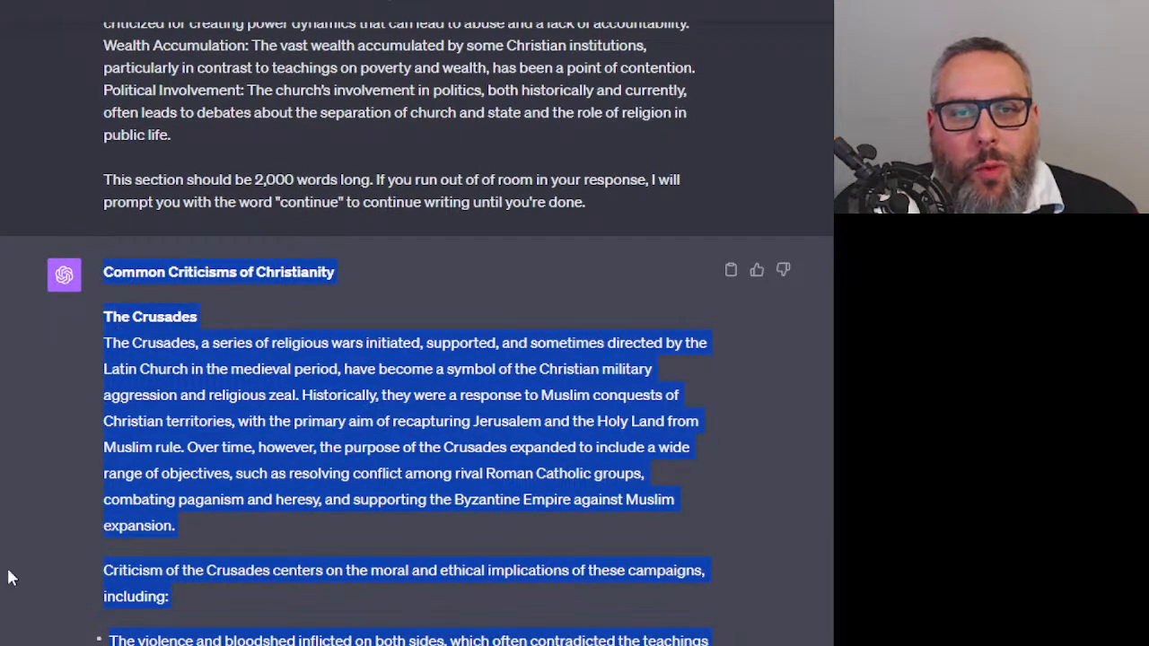
key(alt+Tab)
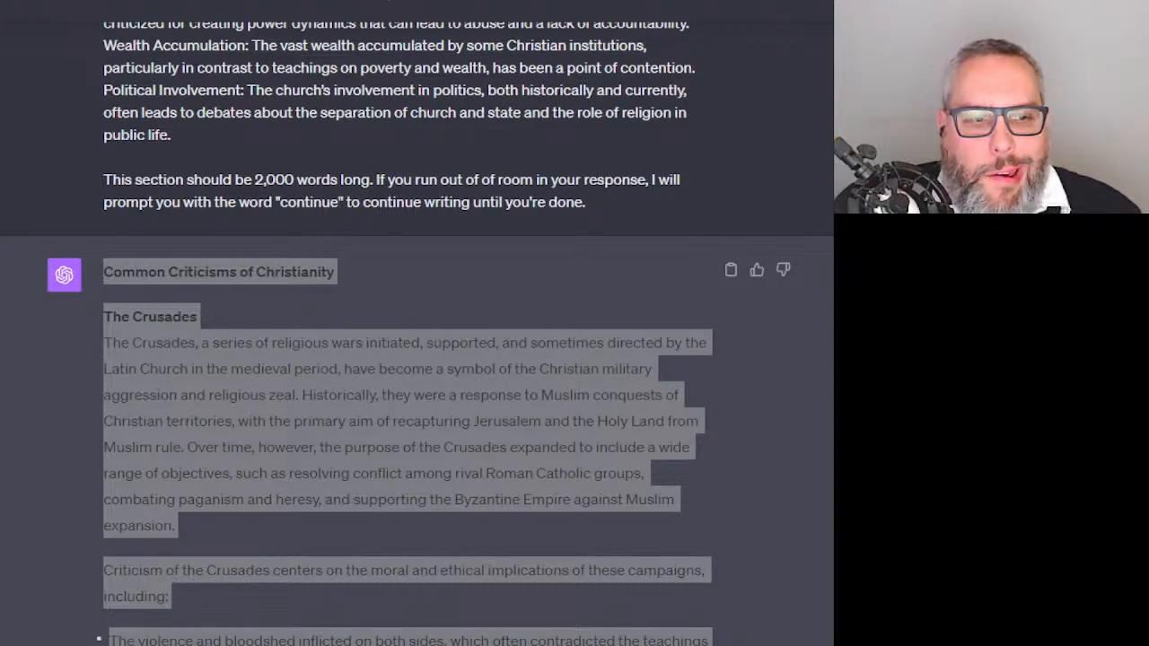
key(alt+Tab)
Send "continue" to get the rest of the cut-off Common Criticisms response
scroll(310, 586, down, 2)
scroll(309, 585, down, 10)
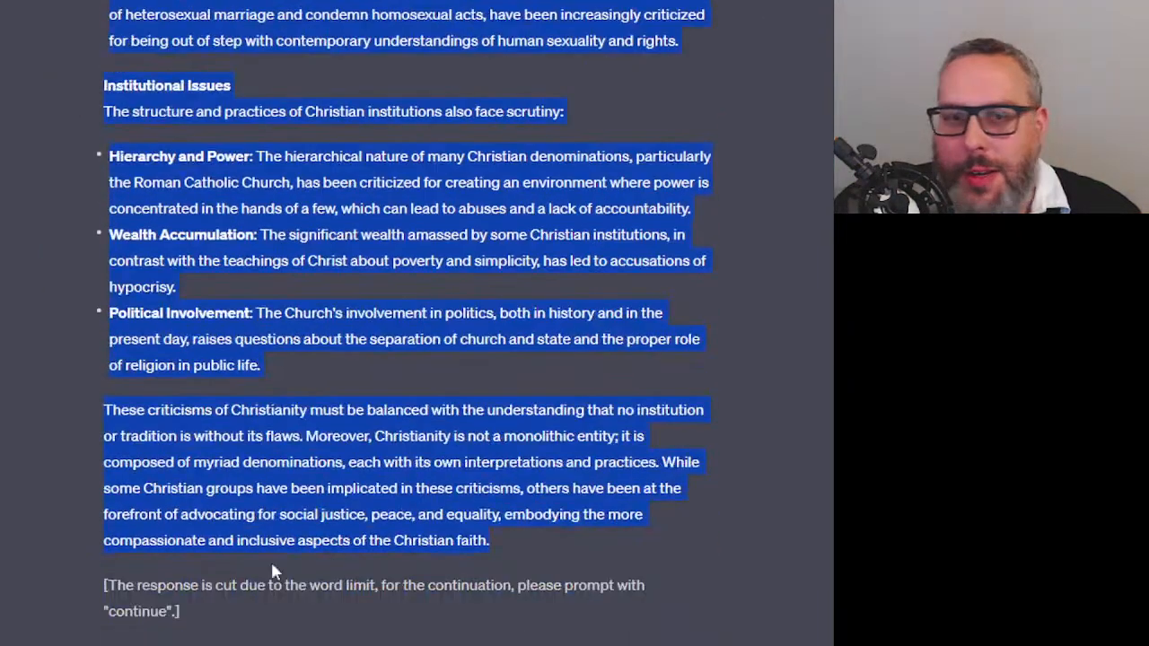
click(282, 551)
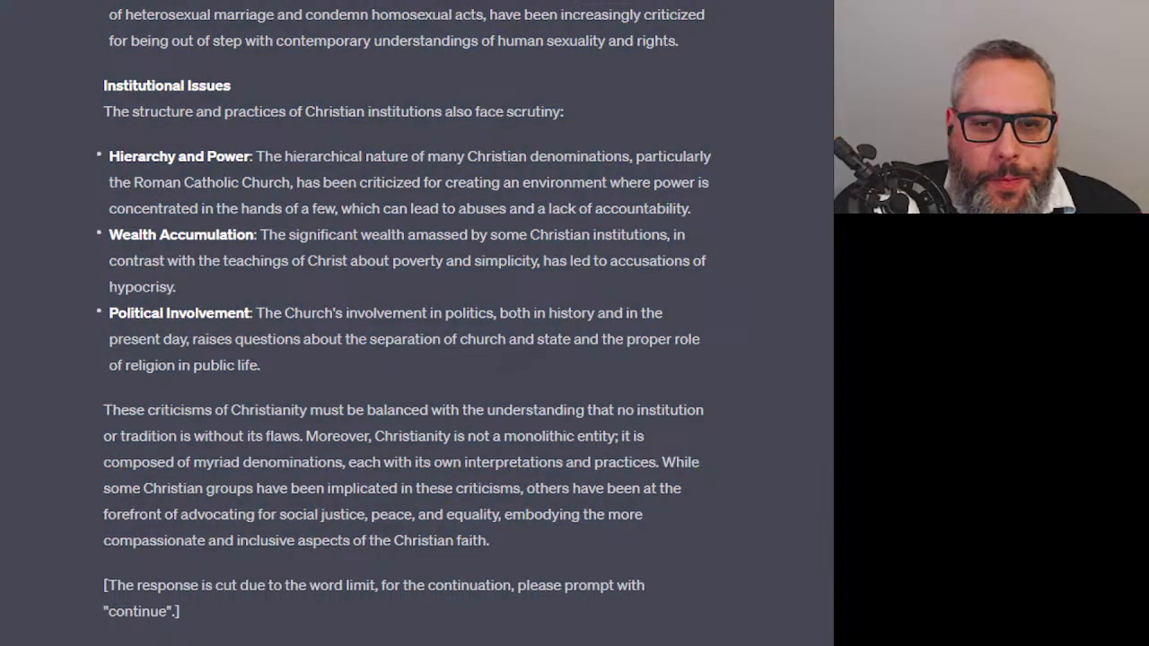
text(continue)
key(Return)
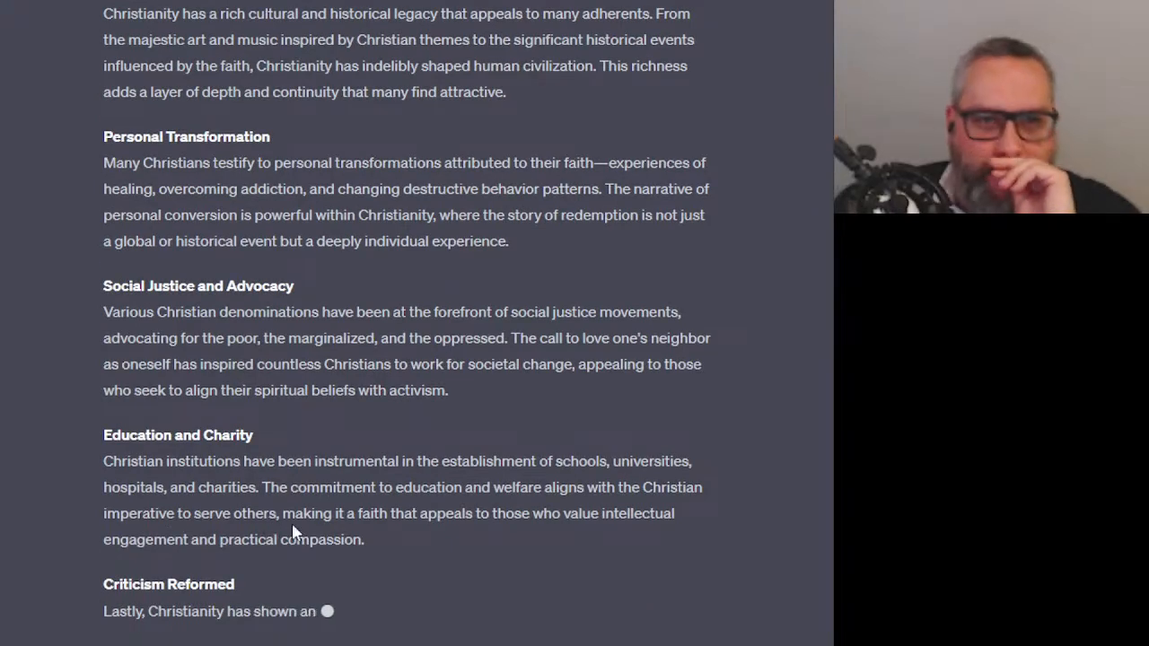
Review and copy the Appeals of Christianity response, from "Despite the critiques" through the conclusion ending "lives of its adherents."
scroll(335, 481, up, 8)
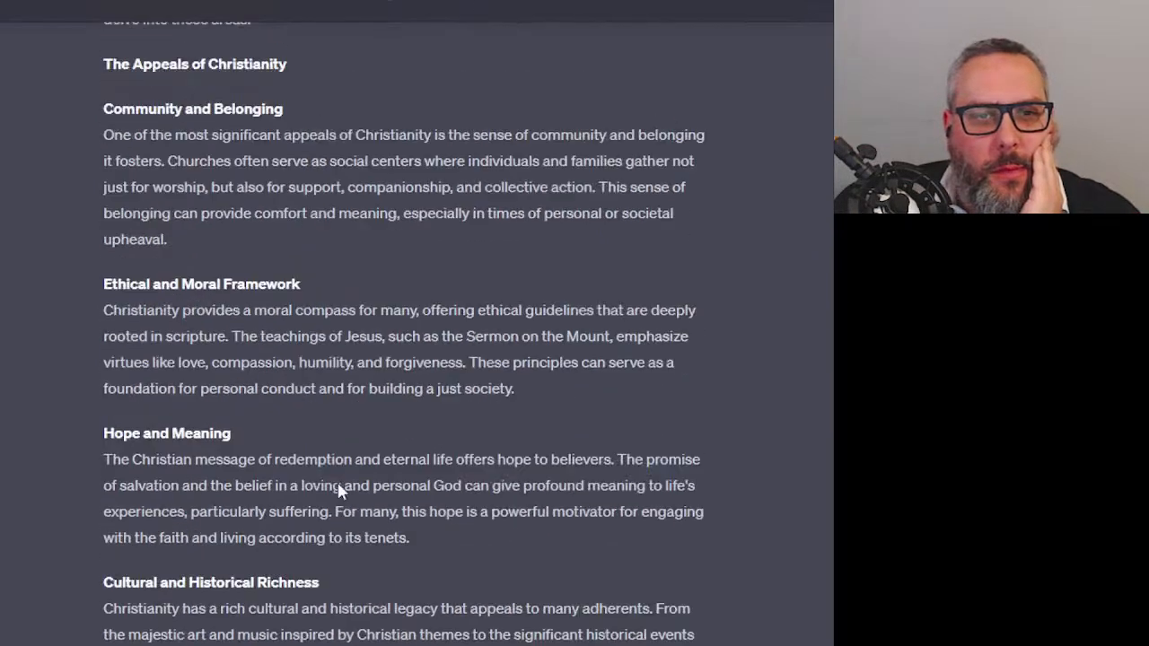
scroll(338, 491, up, 1)
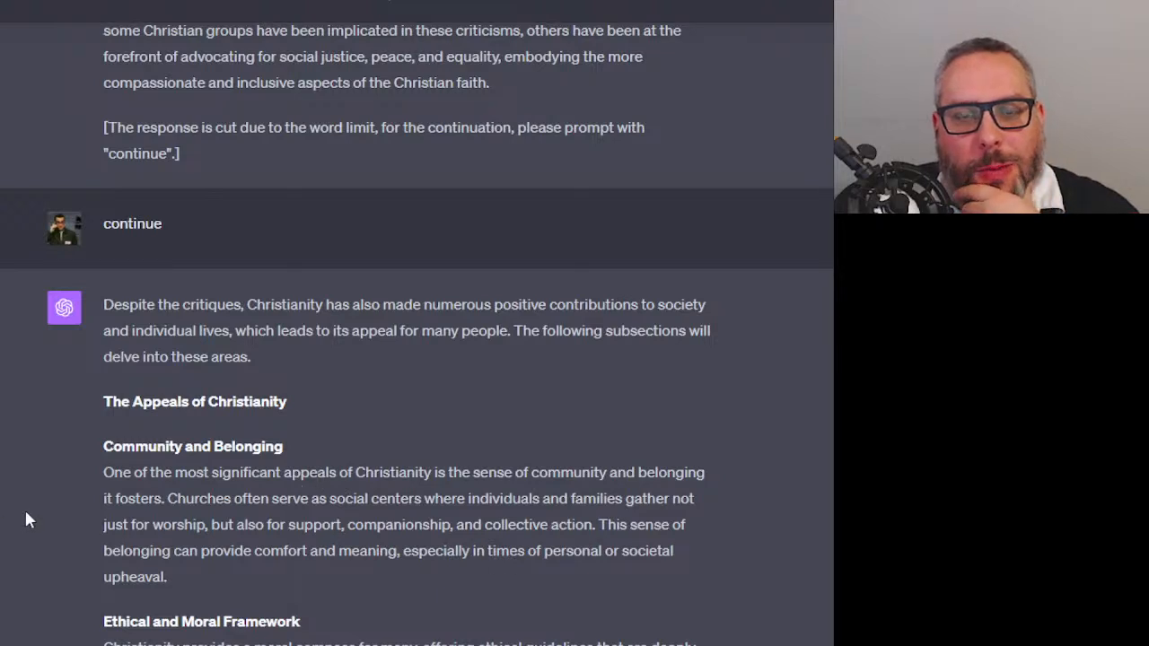
scroll(24, 513, down, 3)
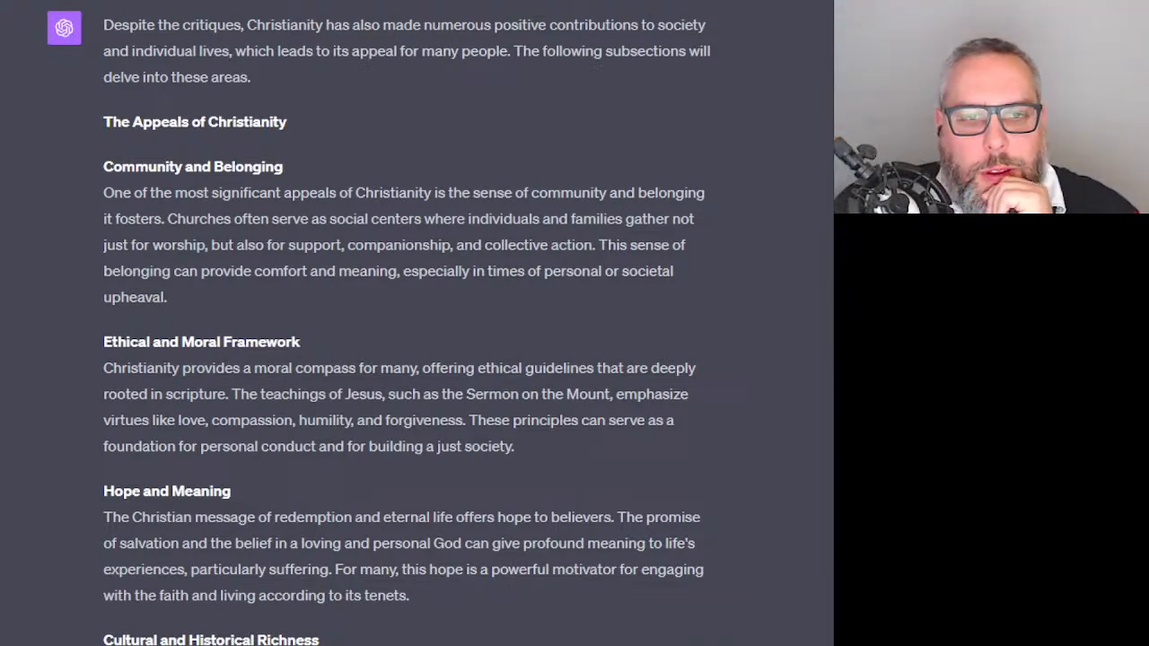
scroll(270, 409, down, 5)
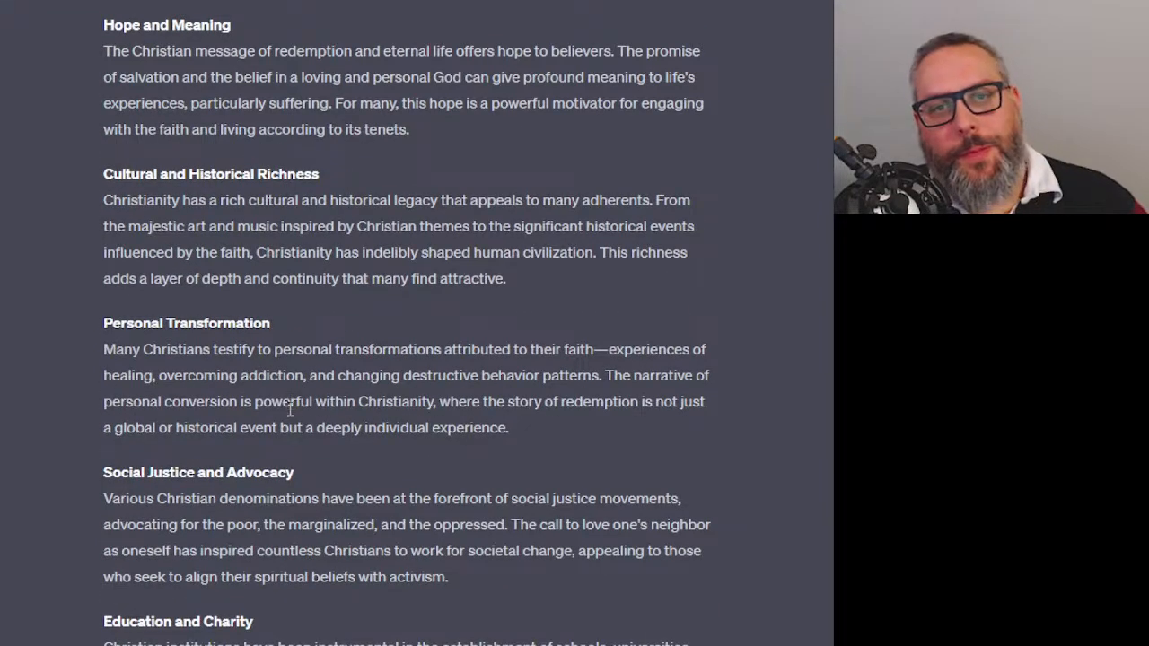
scroll(290, 409, down, 1)
scroll(290, 409, down, 5)
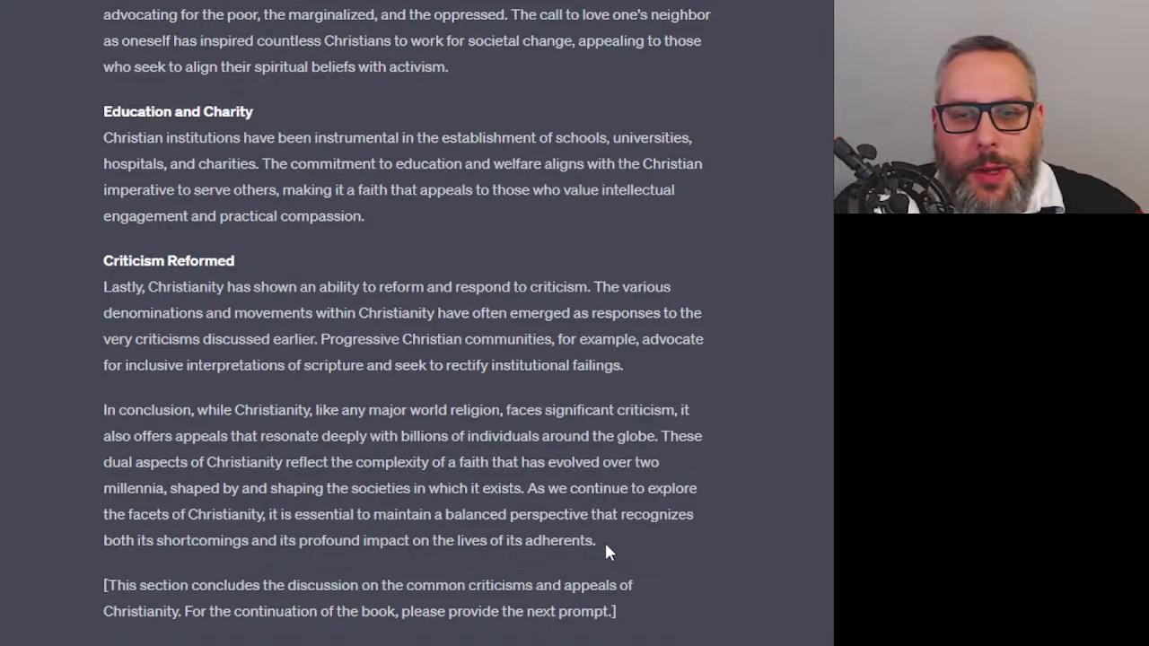
scroll(107, 410, up, 10)
drag(598, 535, 108, 355)
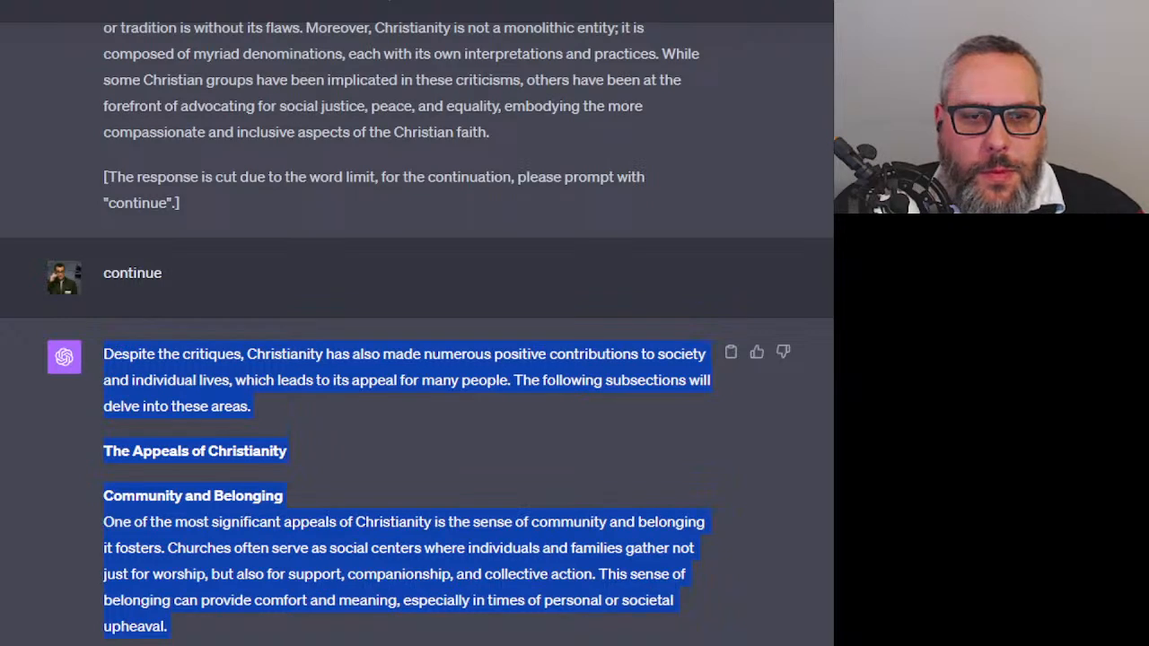
key(alt+Tab)
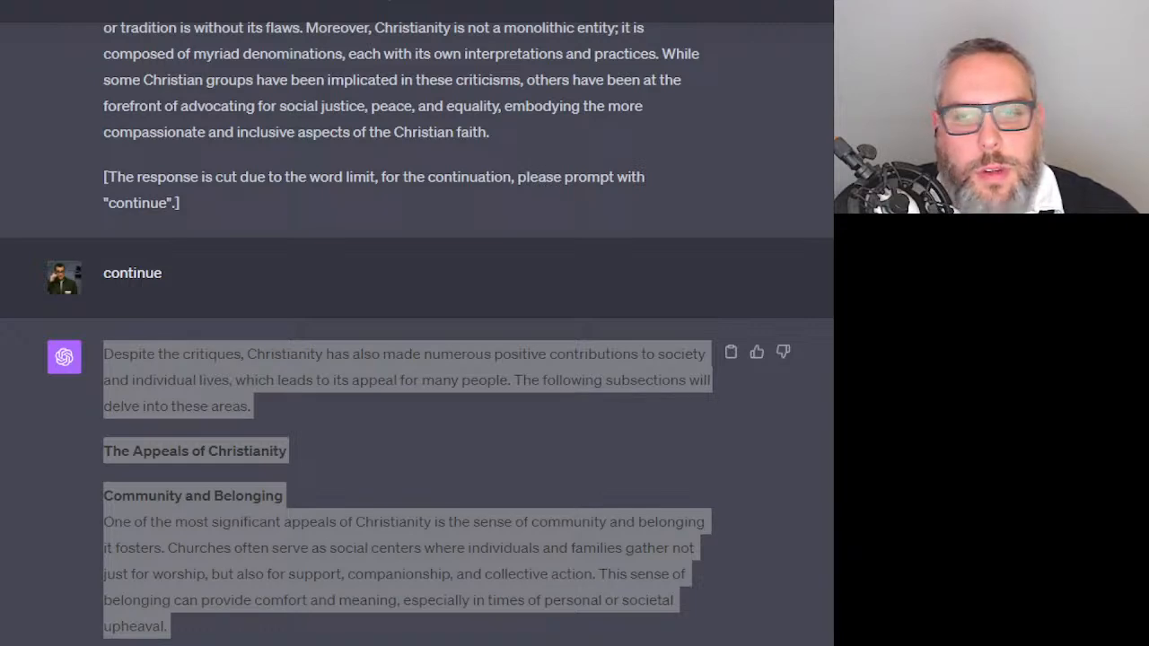
click(767, 587)
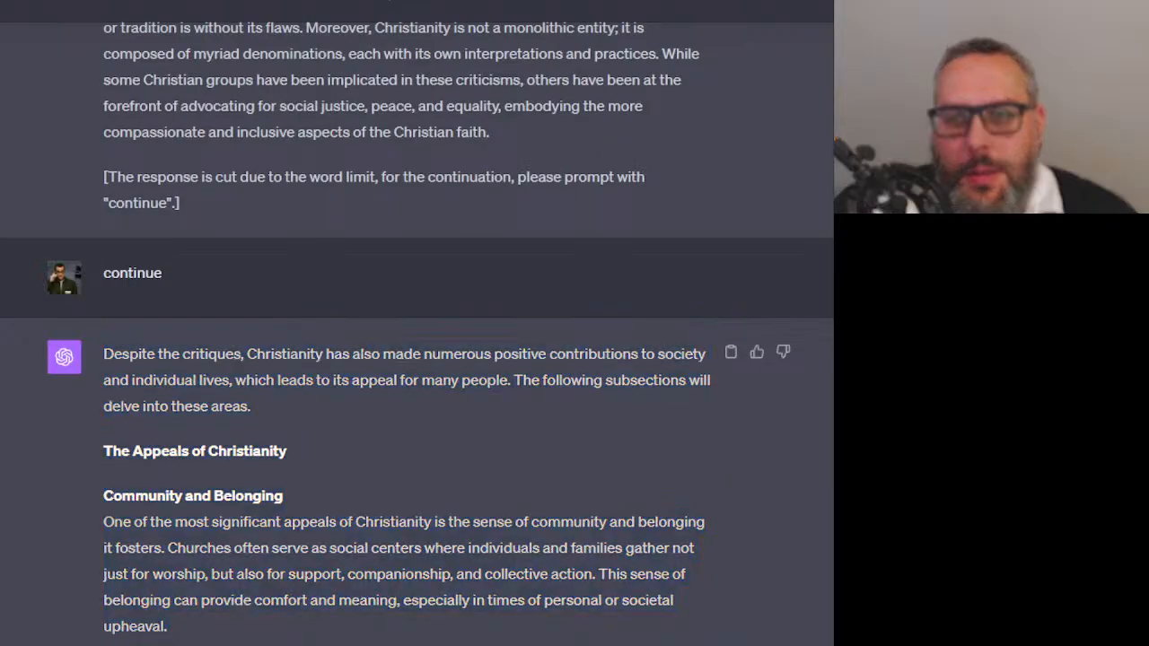
Copy the four Sects and Denominations points from the chapter outline and paste them into a new prompt
scroll(417, 333, up, 1)
scroll(416, 332, up, 20)
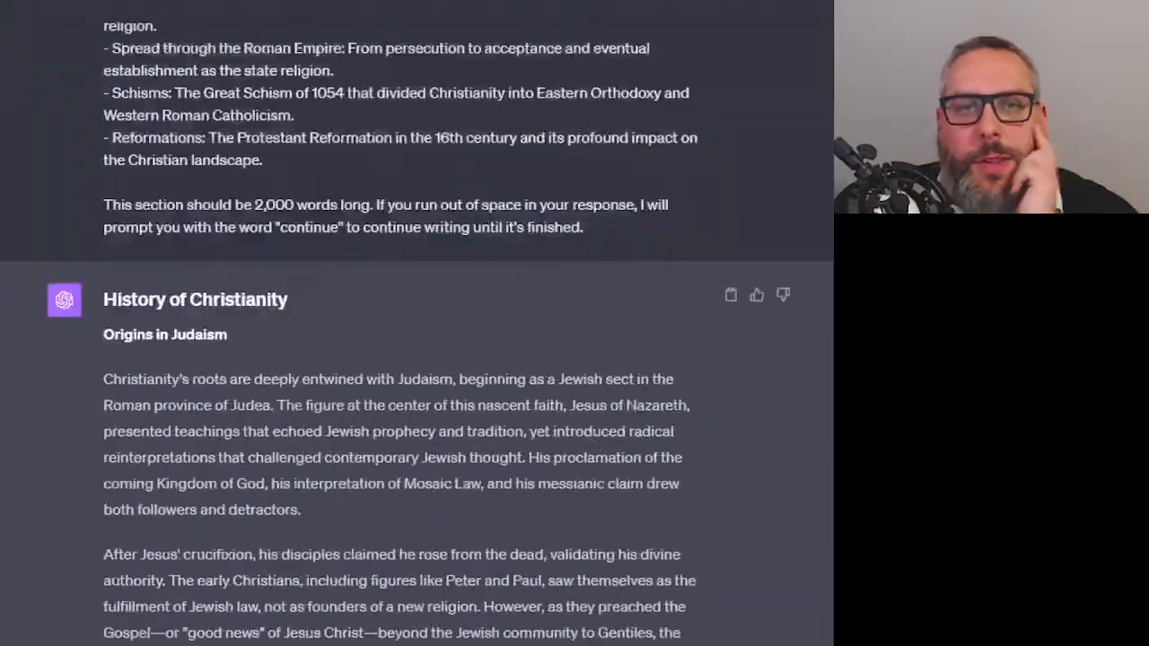
scroll(416, 332, down, 20)
scroll(417, 332, up, 20)
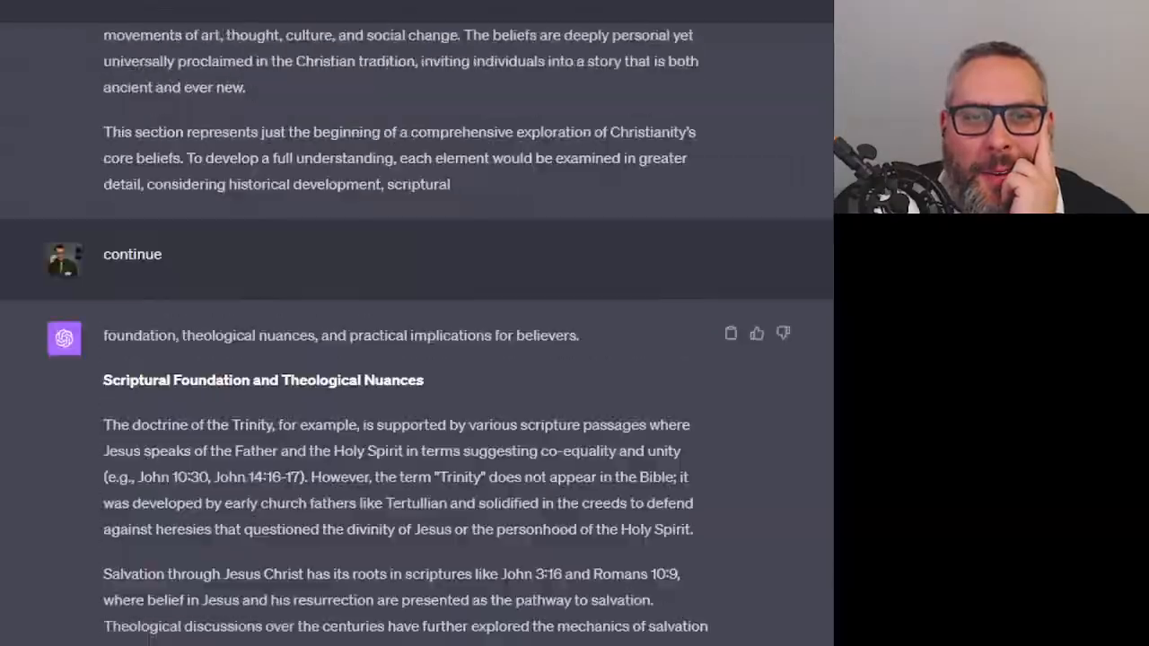
scroll(416, 332, down, 20)
scroll(417, 332, up, 20)
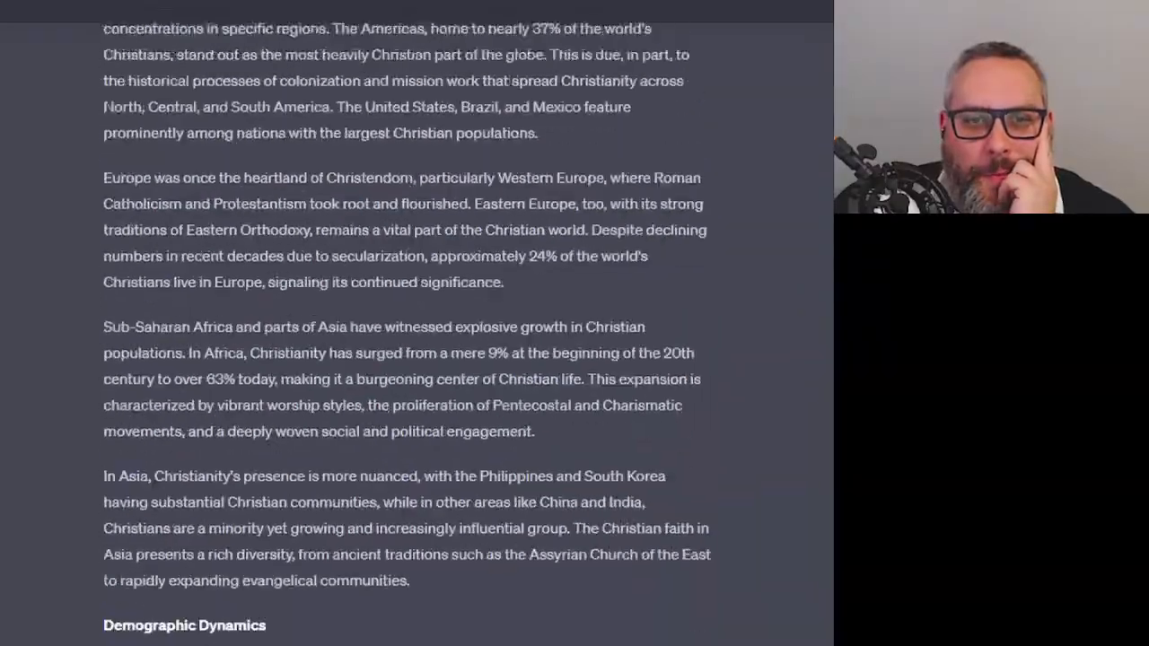
scroll(405, 334, up, 5)
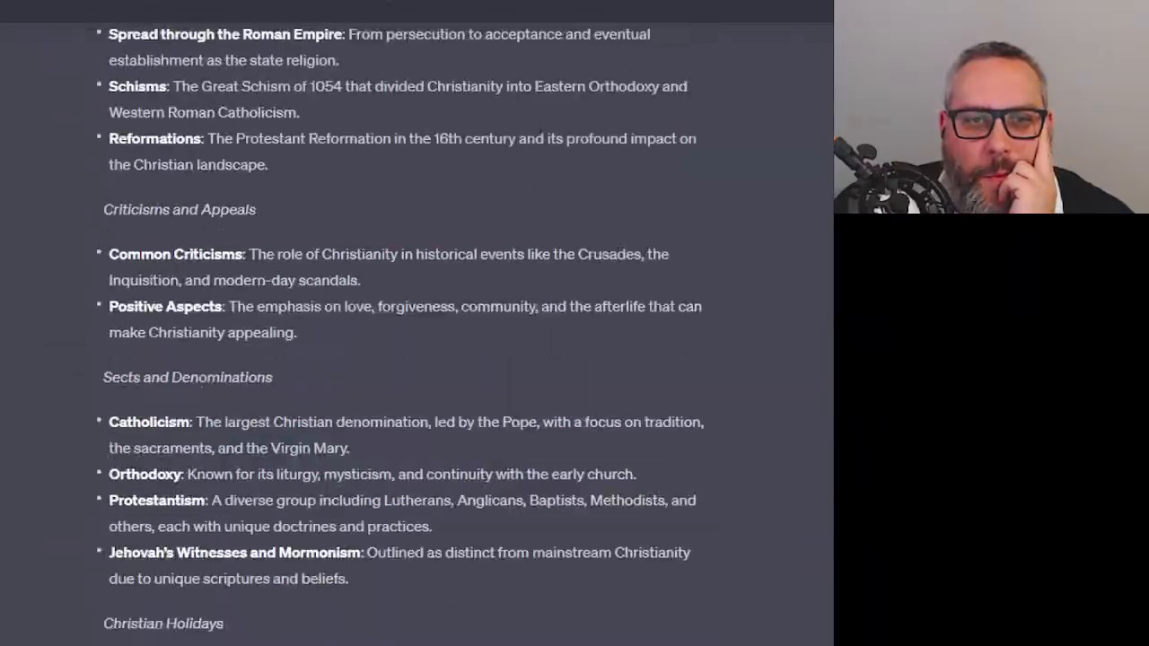
scroll(417, 332, down, 1)
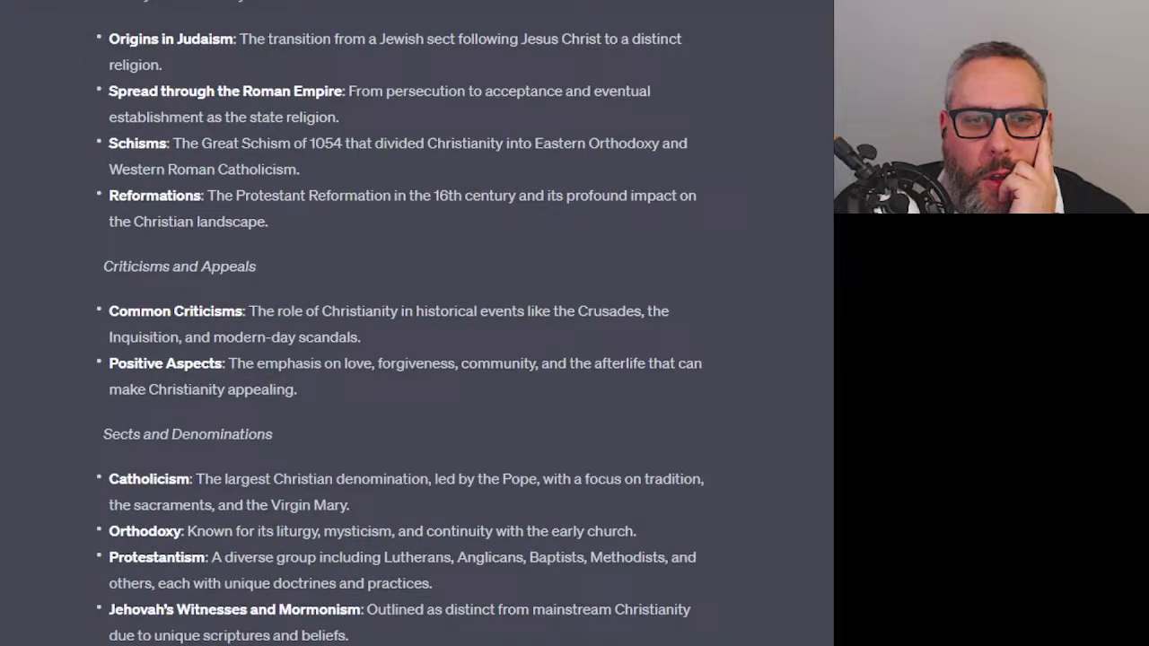
scroll(416, 332, up, 3)
scroll(417, 332, down, 5)
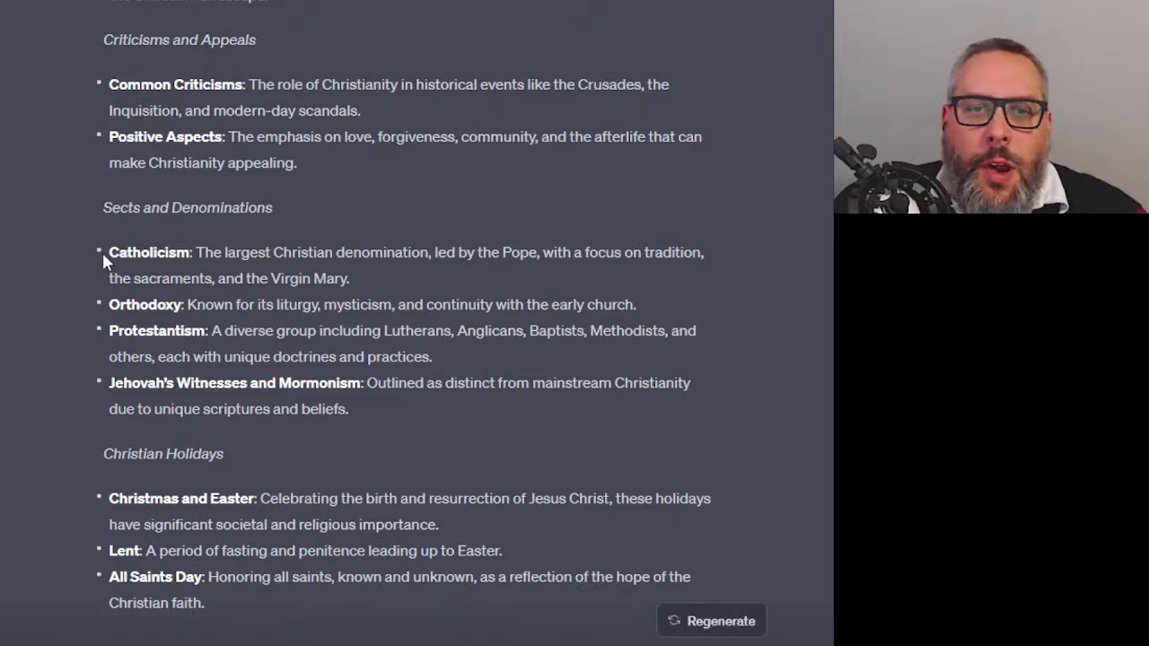
drag(106, 251, 421, 413)
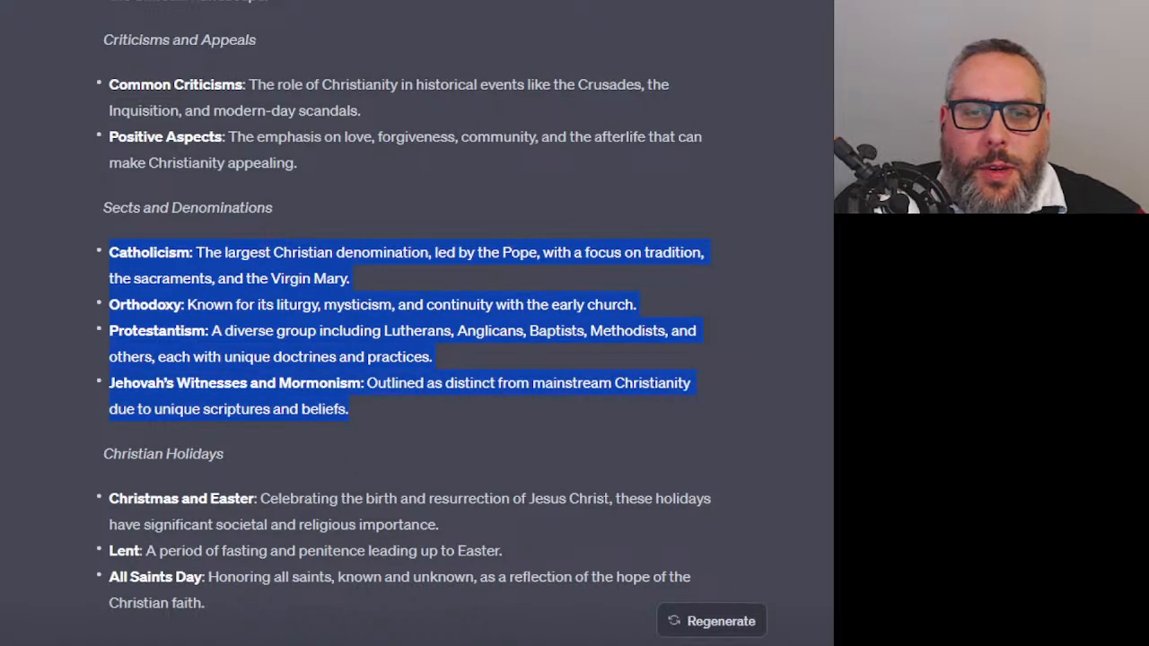
click(264, 643)
key(ctrl+v)
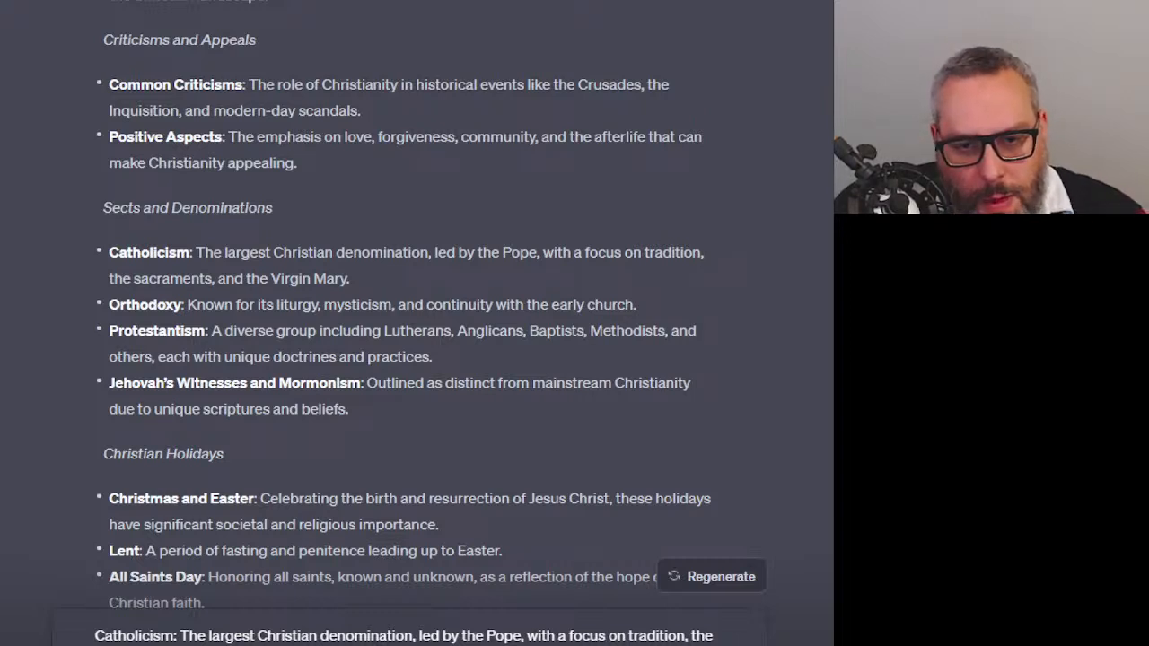
Mark the pasted points with dashes and open the prompt with "Great, now let's write the next section titled Sects and Denominations"
click(96, 635)
text(-)
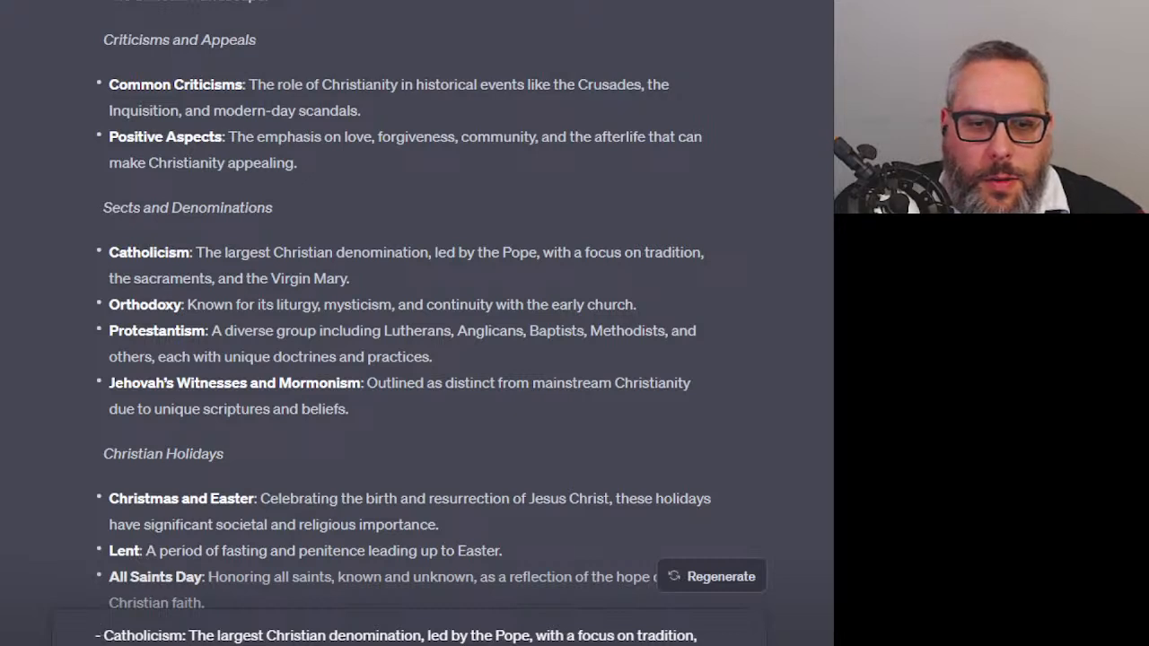
scroll(408, 635, up, 2)
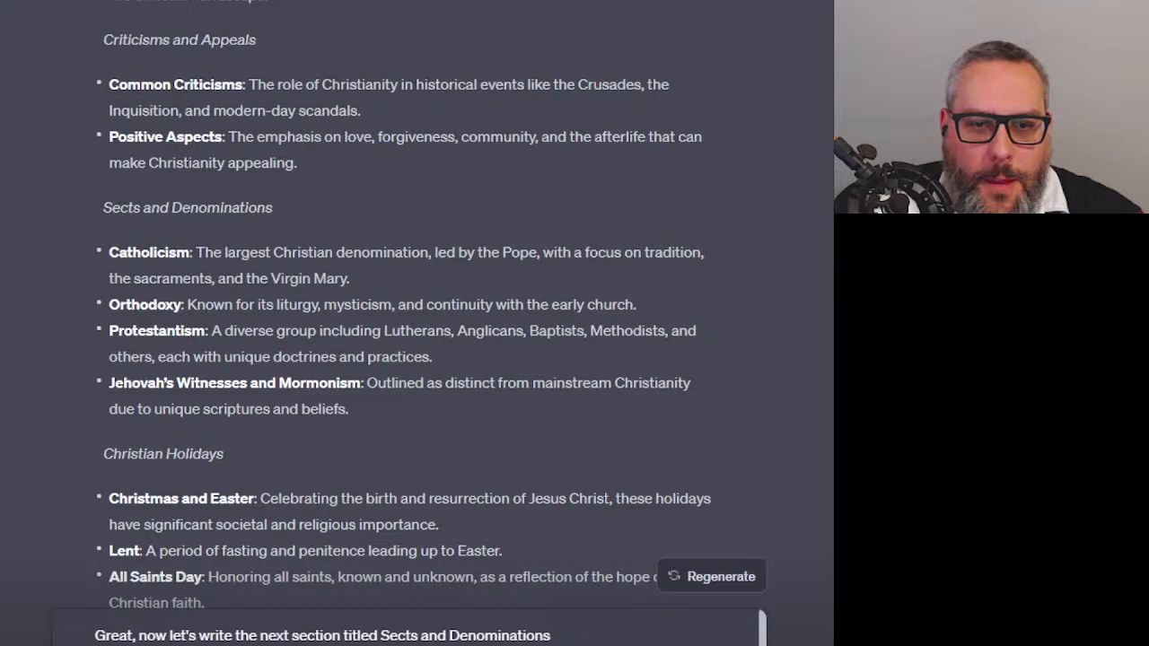
Broaden the last point to "Jehovah's Witnesses, Mormonism, and others", add the 2,000-word length and "continue" instruction, and send the prompt
scroll(409, 629, down, 2)
scroll(408, 629, down, 1)
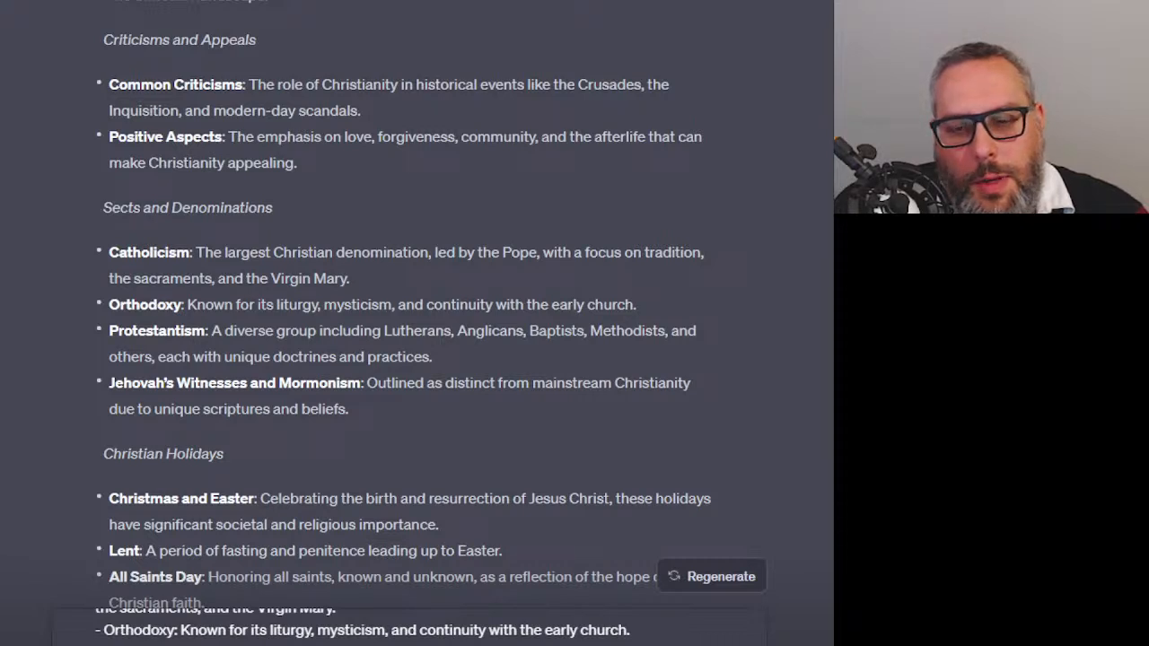
scroll(409, 631, down, 1)
scroll(408, 630, up, 3)
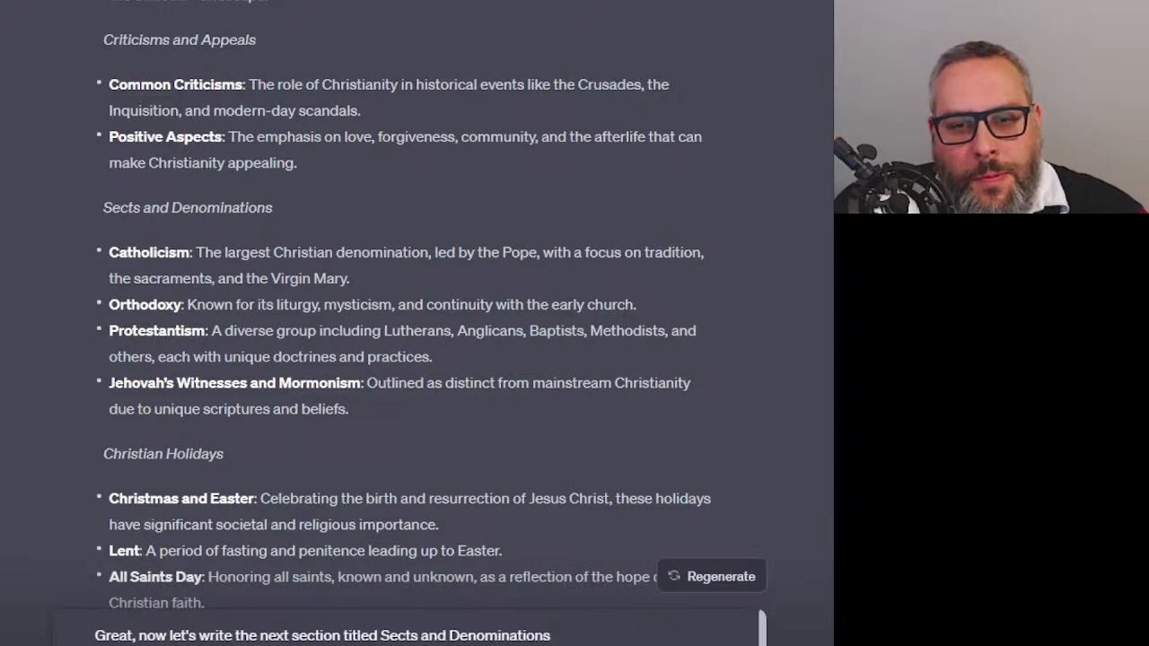
scroll(408, 630, down, 3)
scroll(398, 473, down, 4)
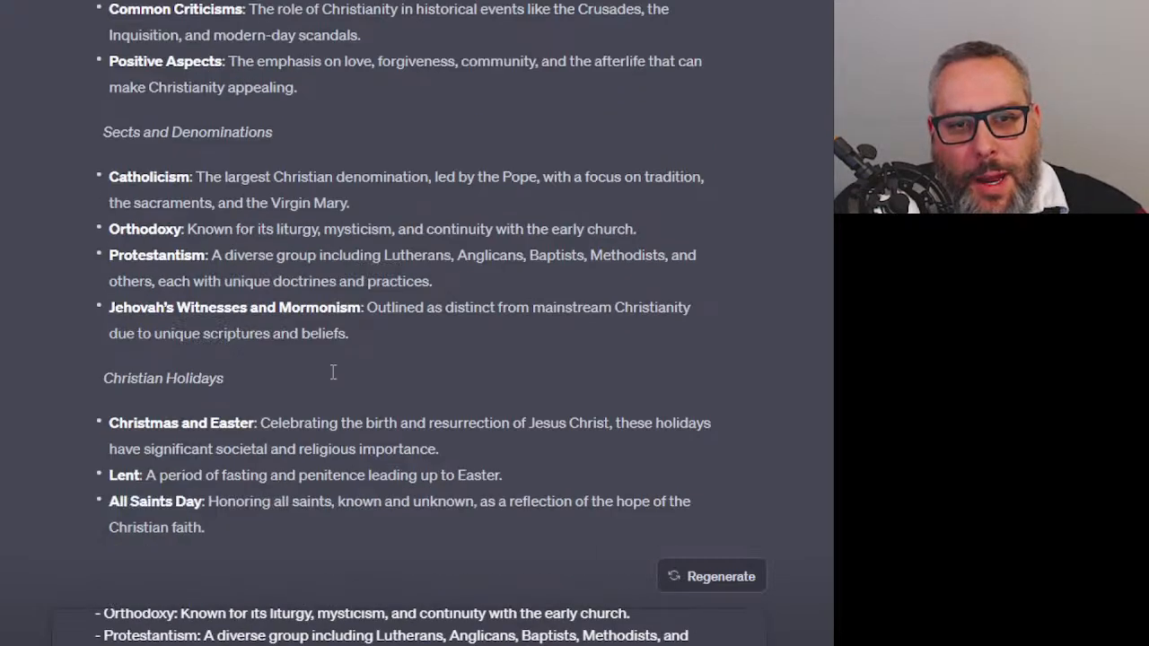
scroll(290, 395, down, 4)
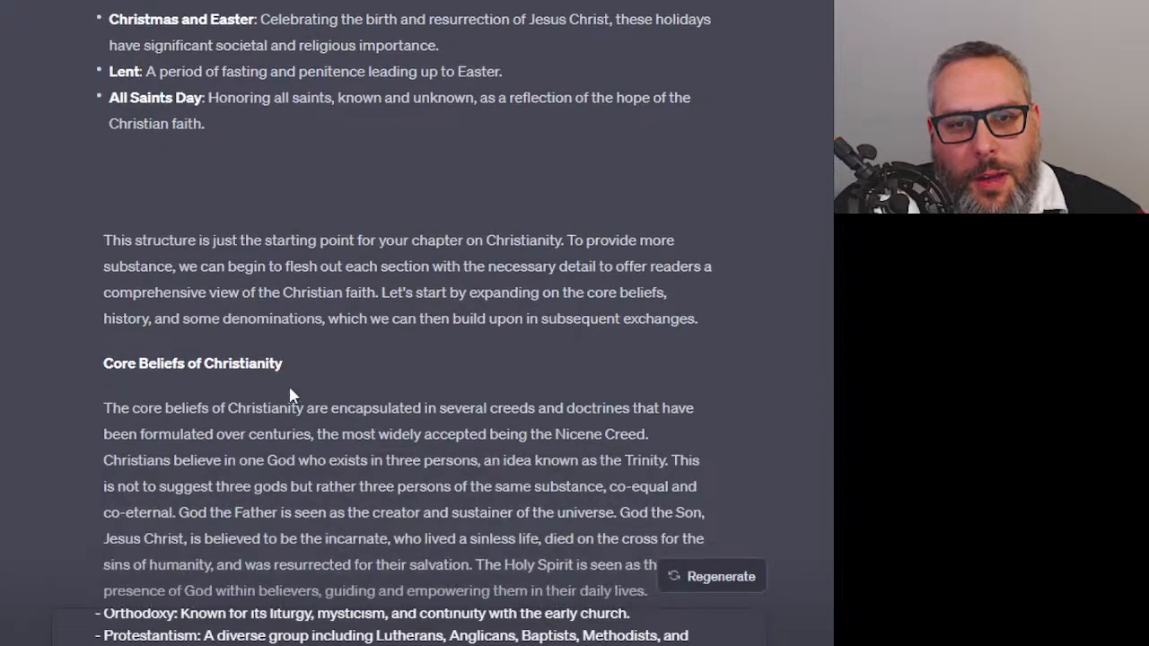
scroll(290, 395, up, 6)
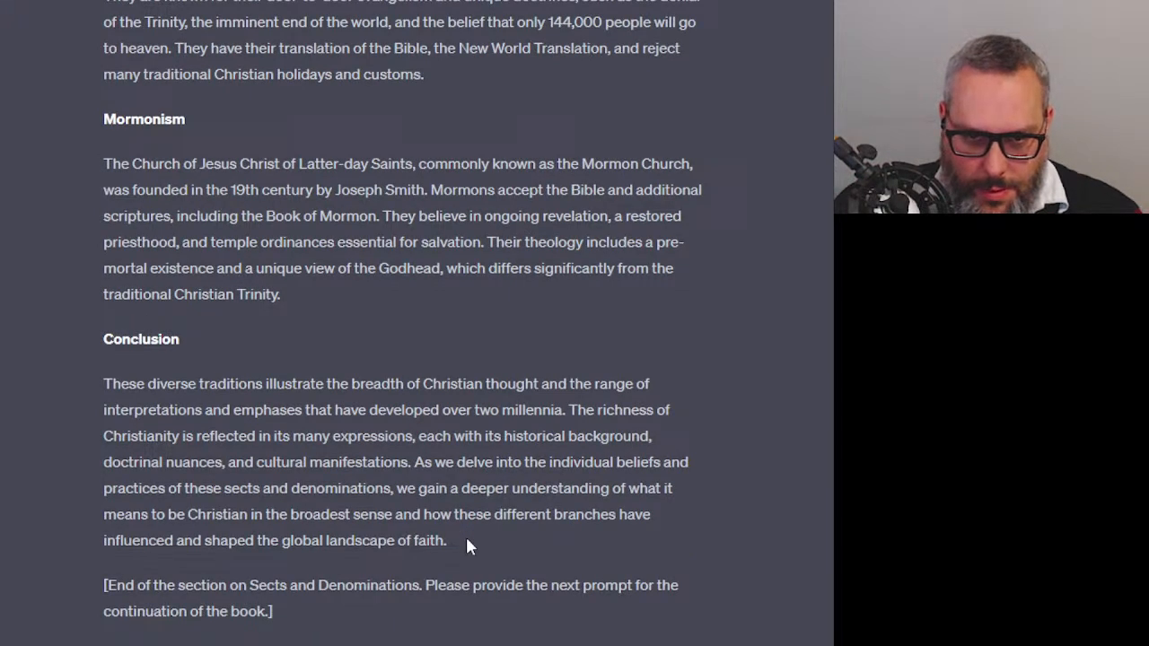
Copy the Sects and Denominations of Christianity response, from its heading through the conclusion ending "global landscape of faith."
drag(432, 620, 412, 572)
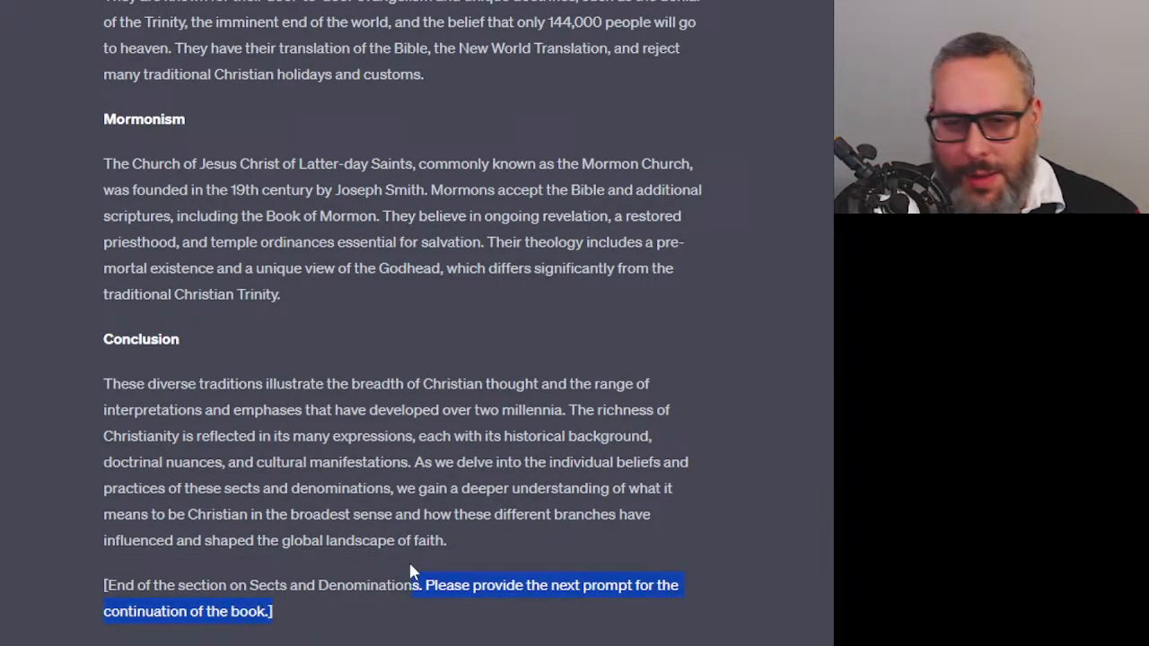
click(410, 566)
drag(464, 547, 108, 426)
scroll(395, 395, up, 6)
scroll(333, 467, up, 10)
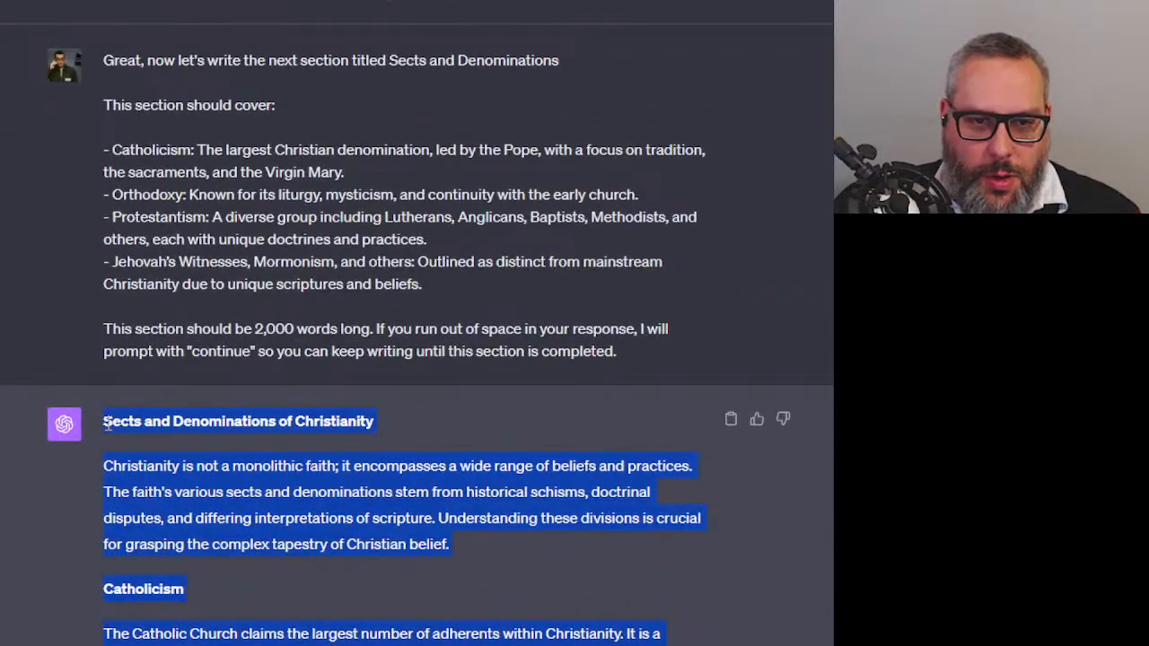
key(alt+Tab)
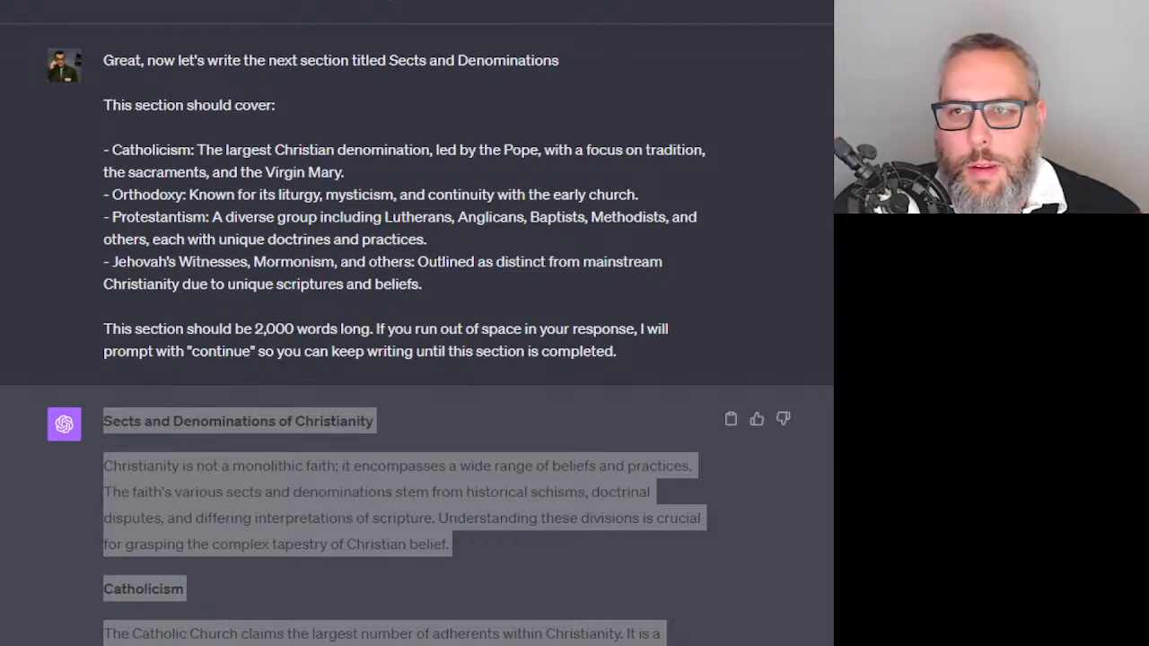
key(alt+Tab)
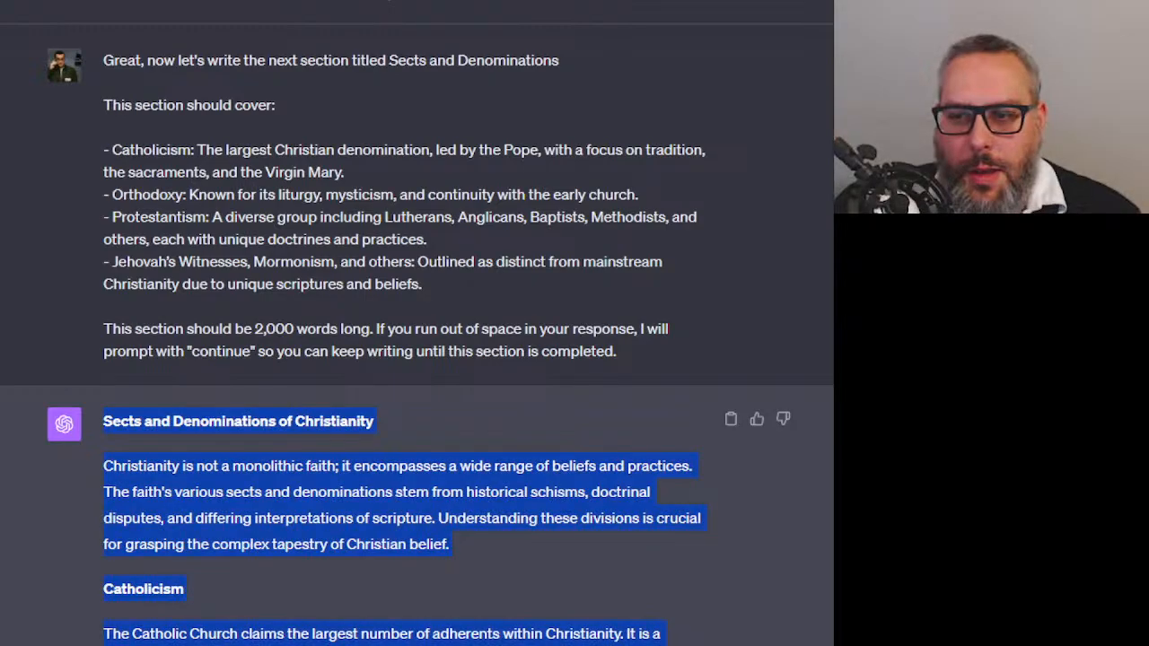
Draft the Christian holidays prompt from the outline's Christmas and Easter description, adding Good Friday, Ascension Day, Palm Sunday, Lent, Advent and other major holidays
scroll(416, 359, up, 20)
scroll(416, 360, down, 20)
scroll(416, 359, up, 15)
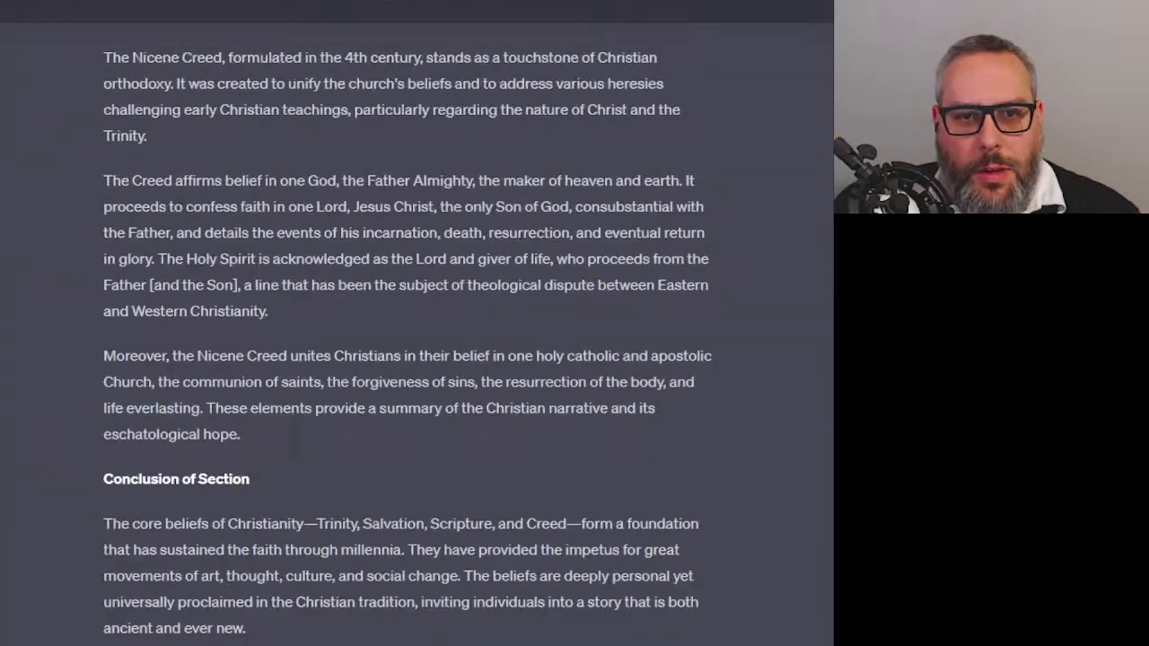
scroll(416, 359, up, 15)
scroll(417, 323, up, 20)
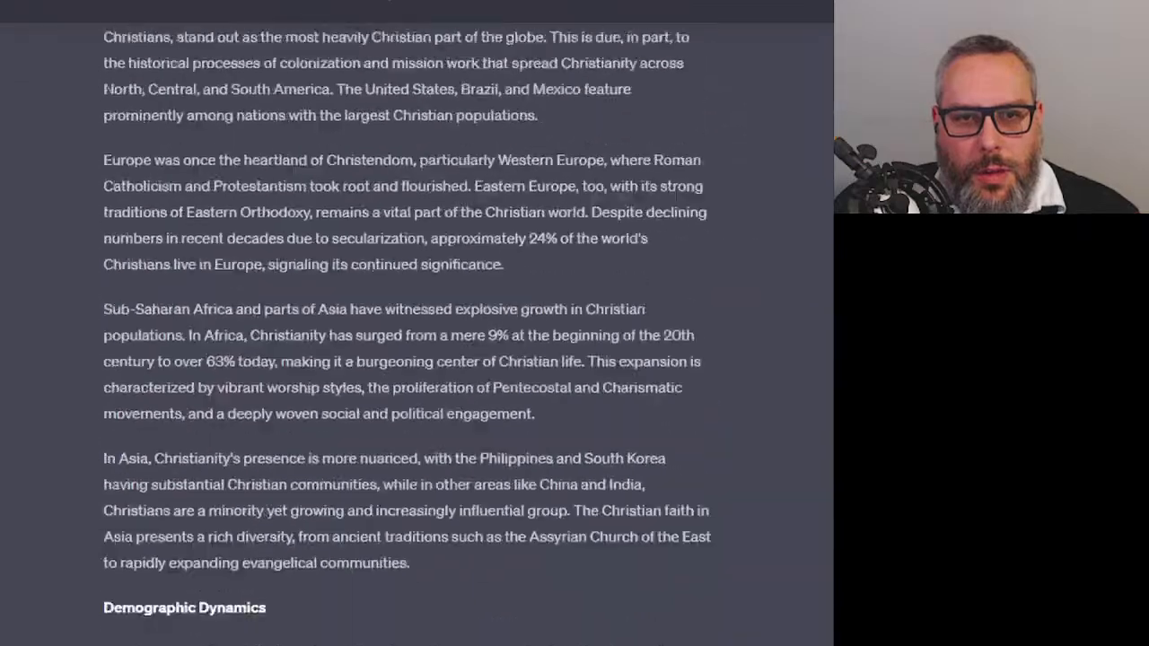
scroll(417, 323, up, 2)
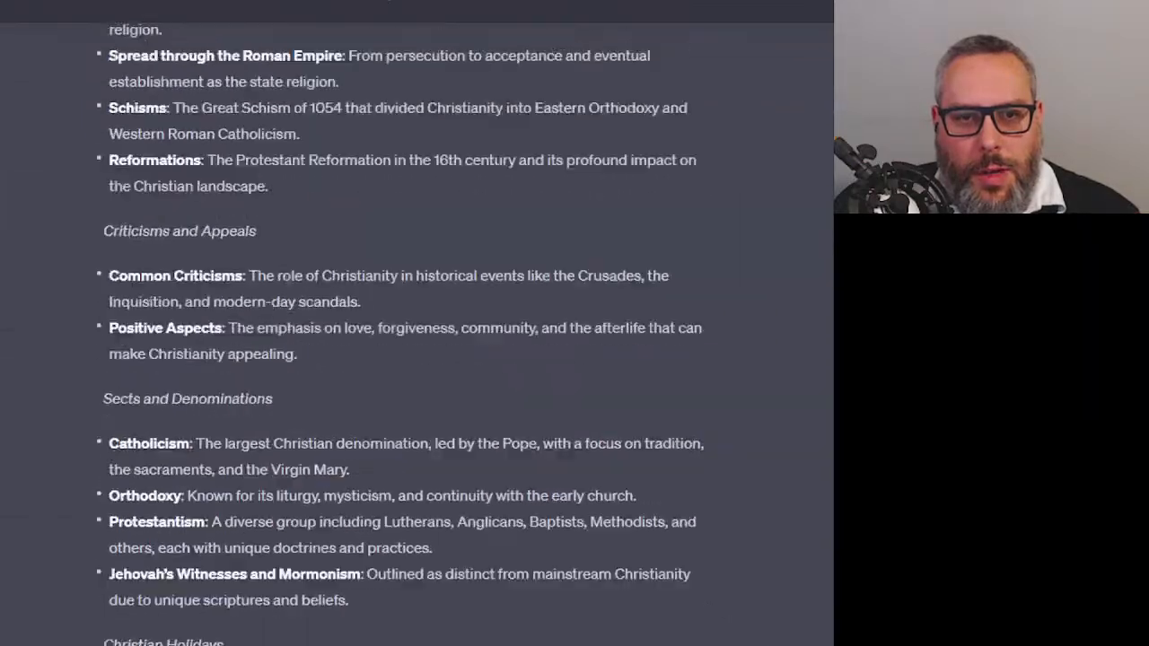
scroll(416, 324, down, 5)
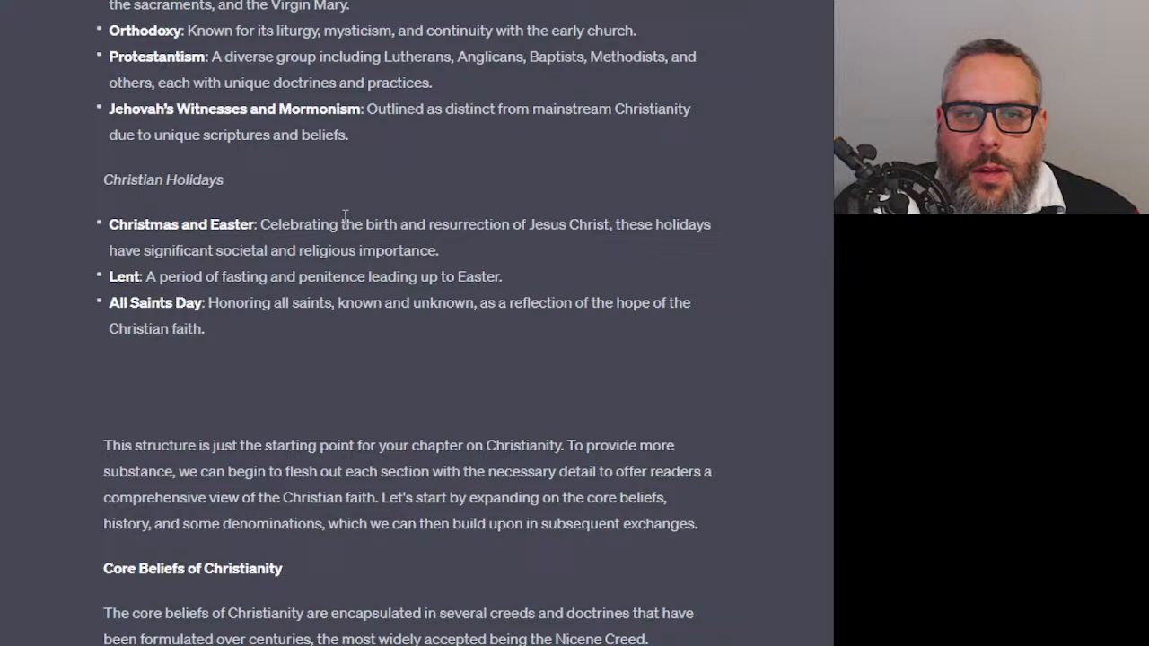
drag(342, 222, 449, 255)
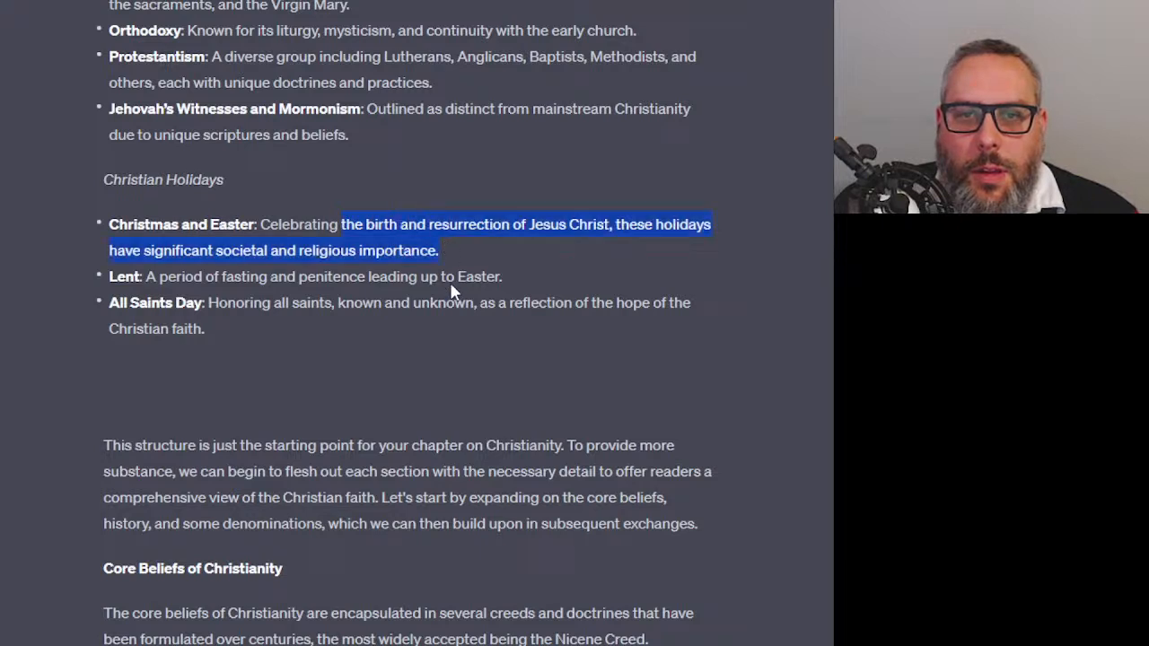
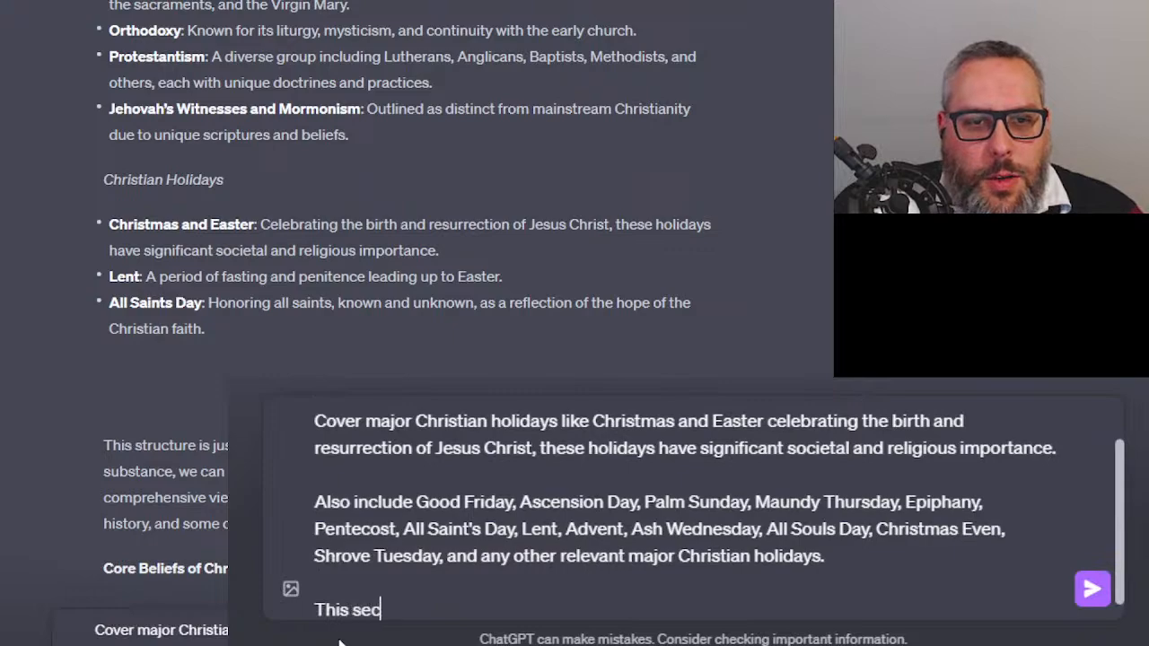
Finish the holidays prompt with the 2,000-word length and "continue" instruction copied from the Sects and Denominations prompt
scroll(258, 356, up, 5)
scroll(258, 357, up, 10)
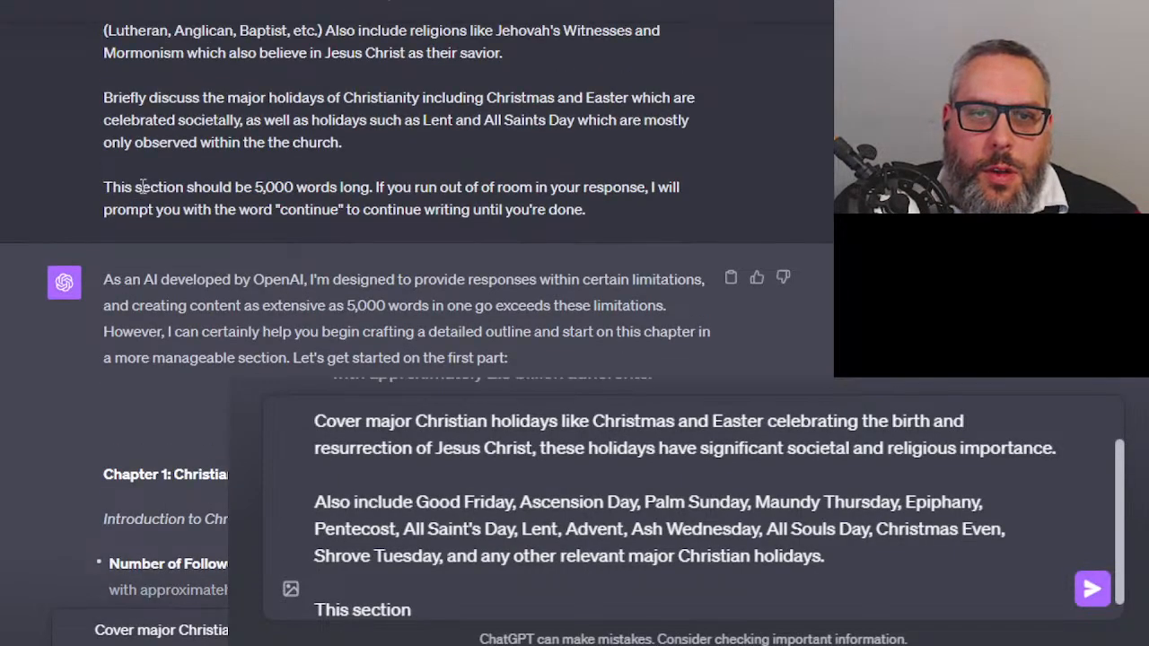
scroll(418, 198, down, 20)
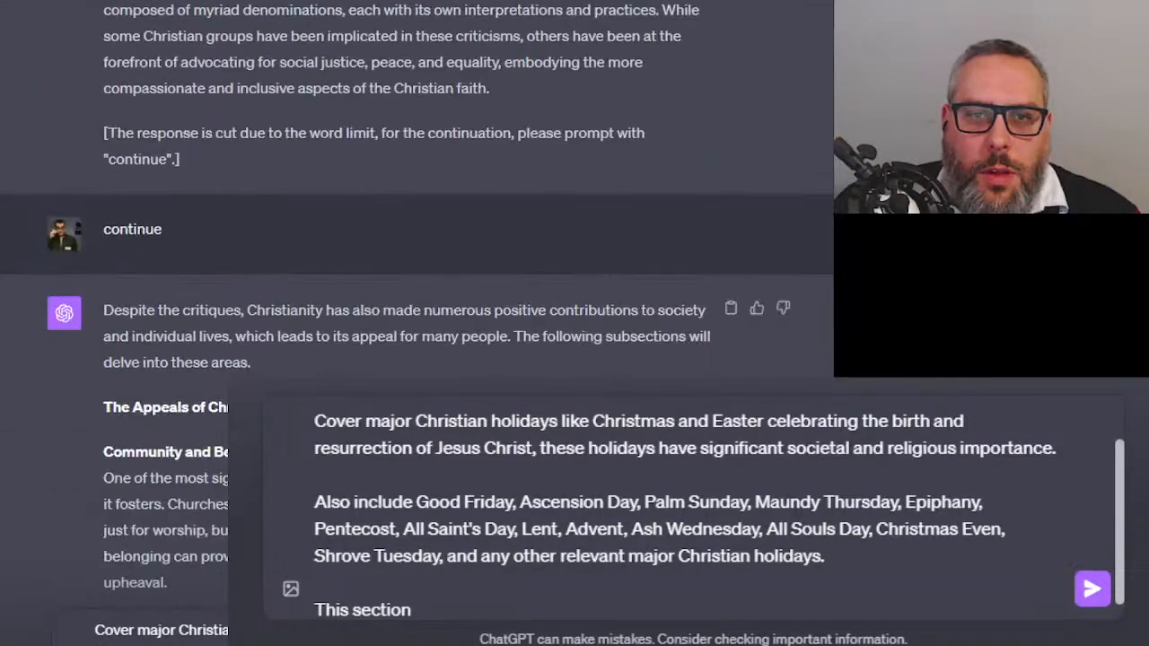
scroll(417, 269, down, 10)
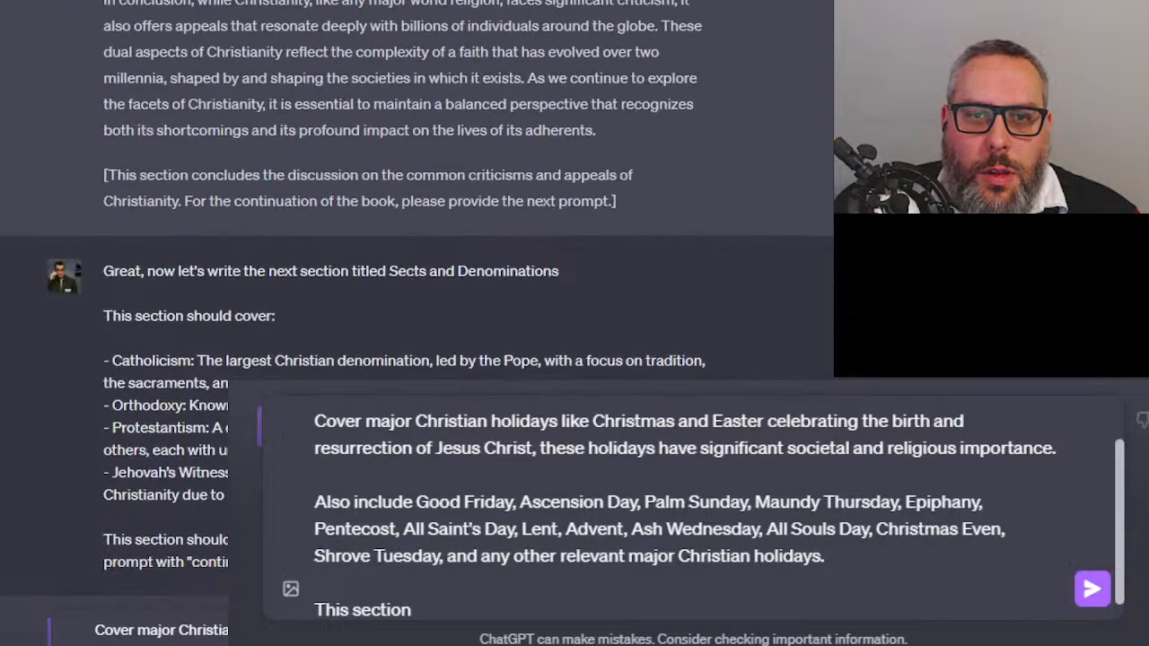
scroll(213, 268, down, 5)
scroll(213, 267, up, 2)
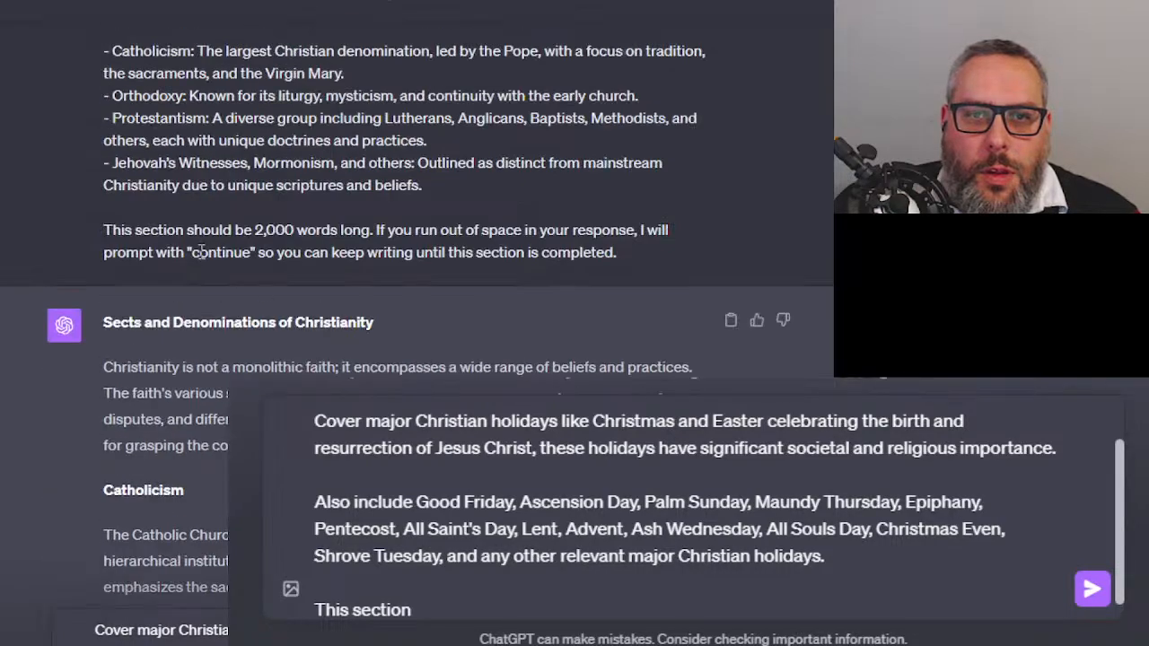
drag(187, 234, 635, 247)
key(ctrl+c)
click(439, 608)
key(ctrl+v)
click(412, 584)
scroll(682, 575, down, 1)
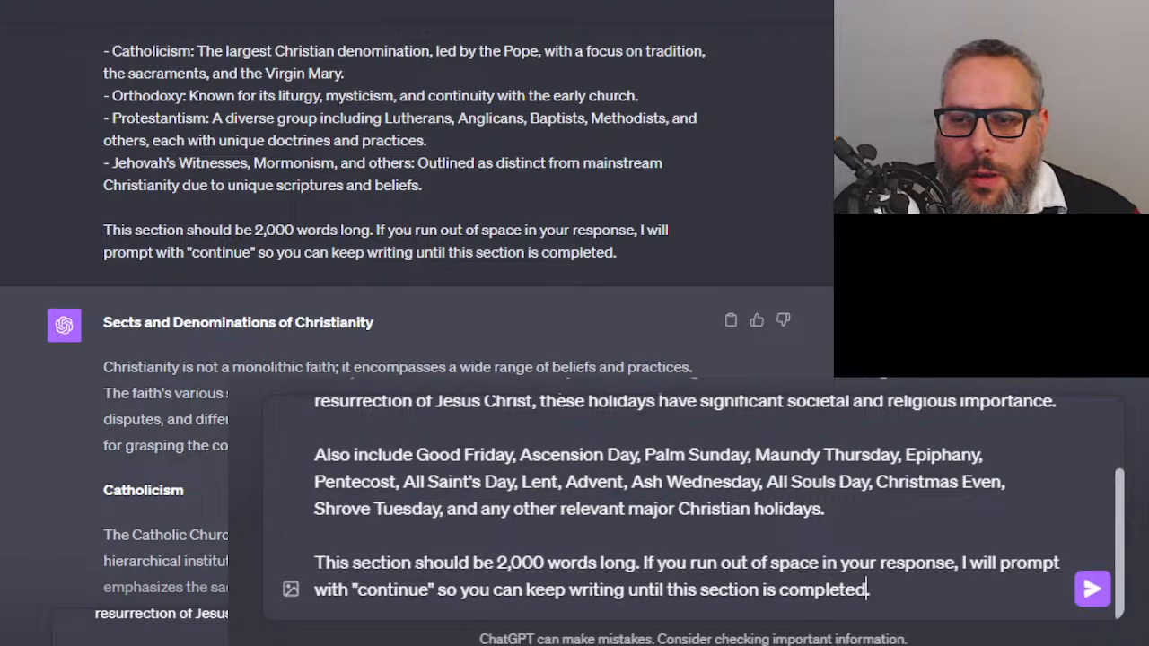
Check the complete Christian Holidays prompt from its opening line to its end and send it
scroll(868, 589, down, 10)
scroll(813, 566, up, 3)
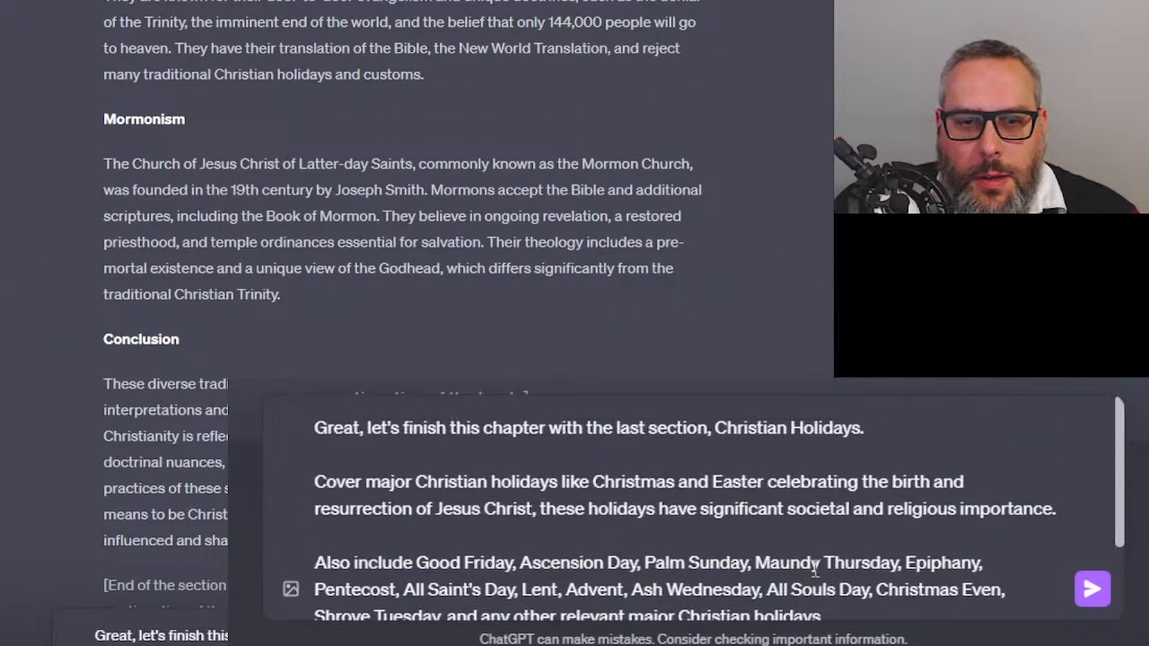
scroll(812, 566, down, 3)
click(838, 566)
key(Return)
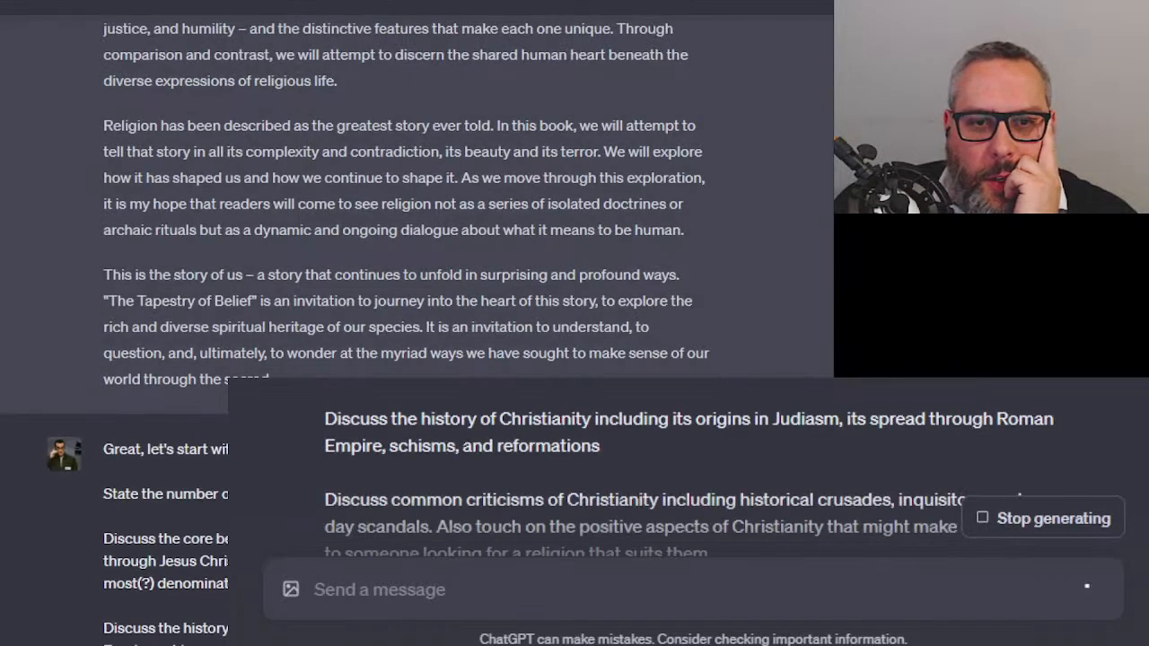
Review the book's introduction and the Chapter 1 Christianity outline, from Introduction to Christianity through Christian Holidays
scroll(484, 323, up, 15)
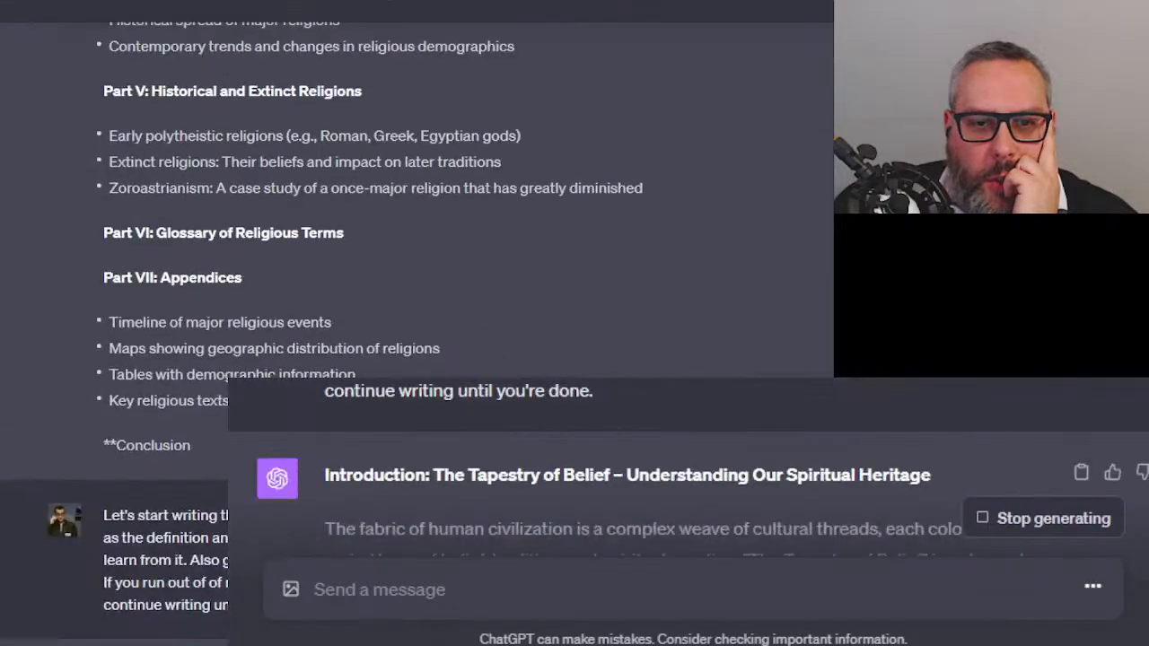
scroll(520, 323, down, 10)
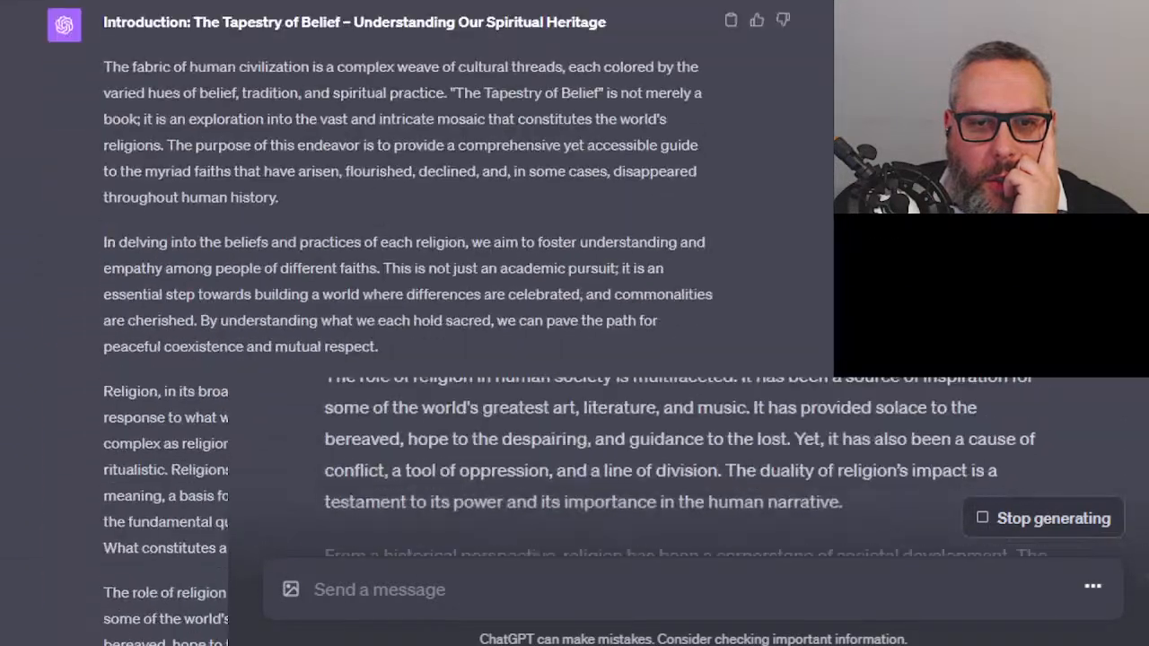
scroll(521, 323, down, 15)
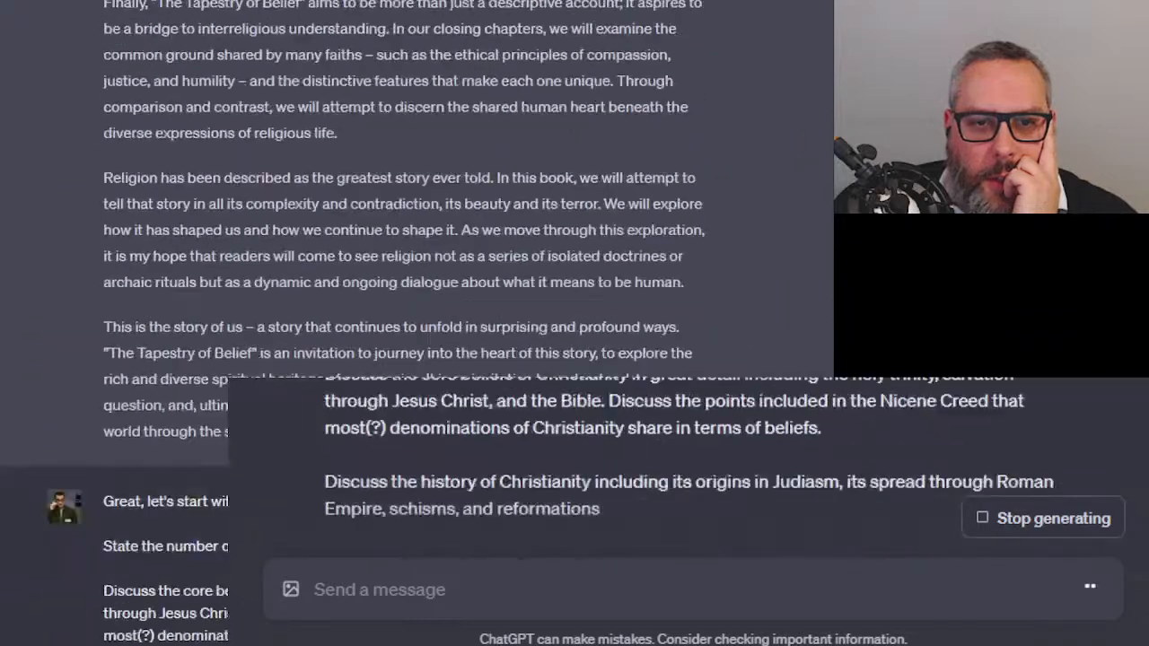
scroll(521, 323, down, 10)
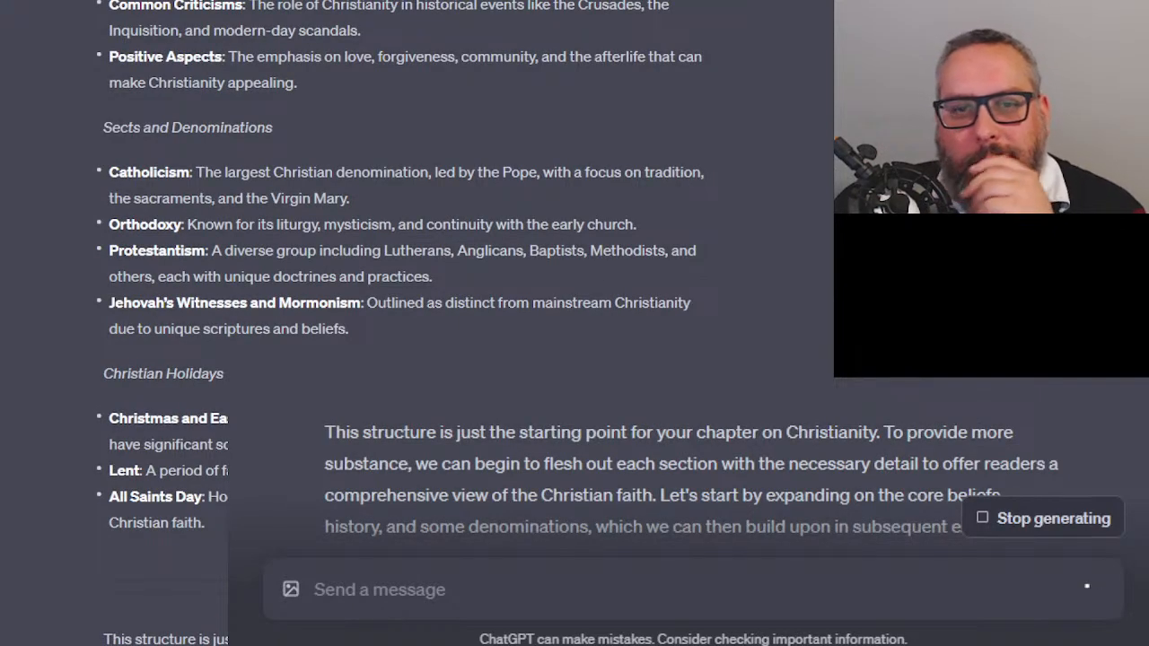
scroll(119, 251, up, 15)
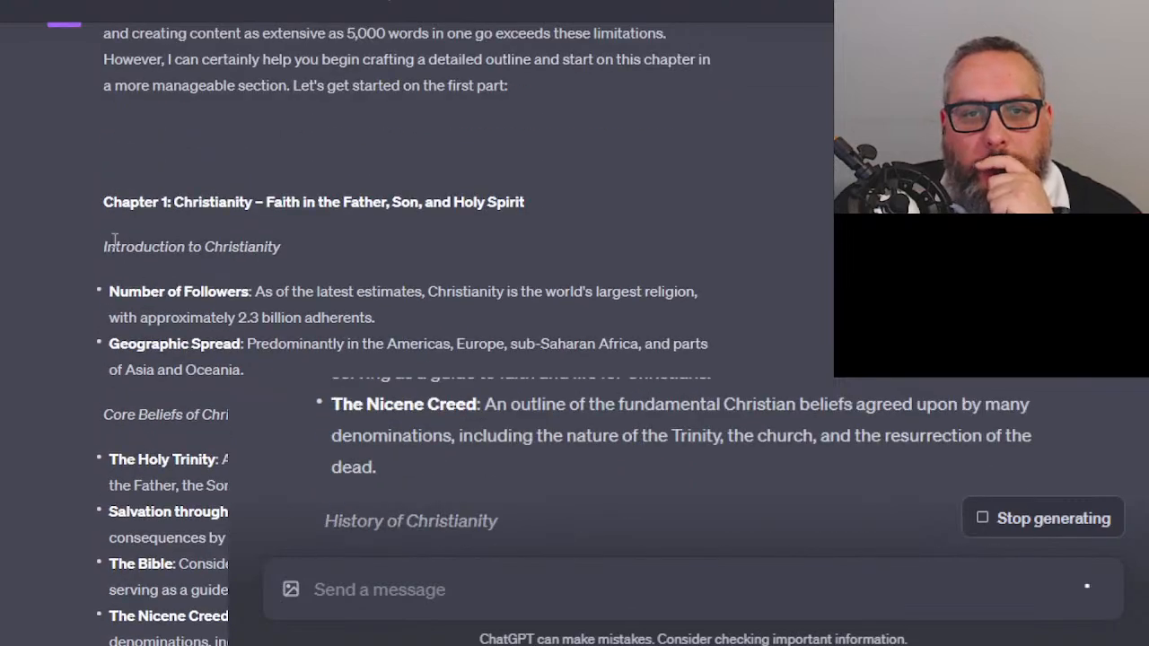
scroll(200, 433, down, 3)
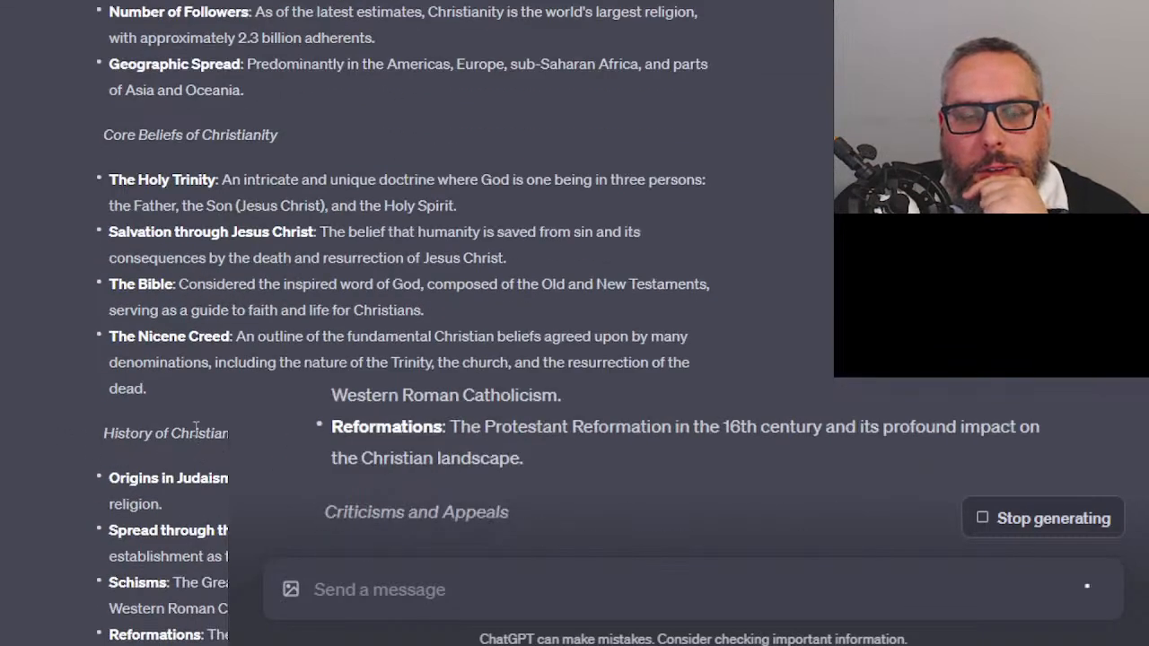
scroll(180, 431, down, 6)
scroll(266, 340, down, 5)
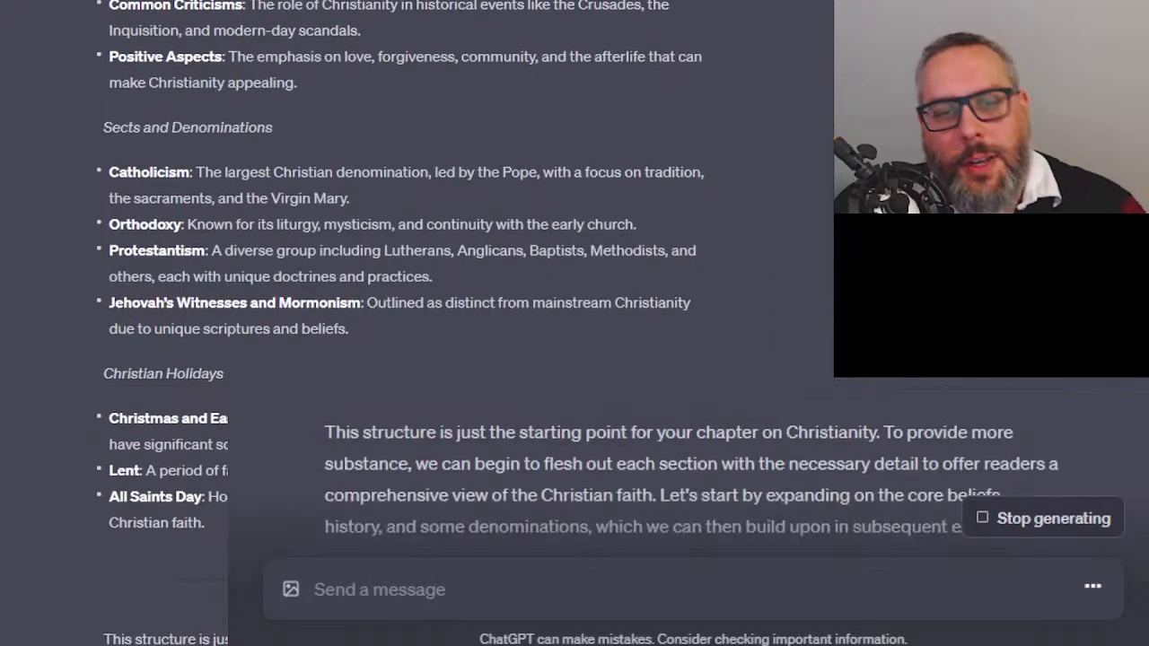
scroll(283, 366, down, 2)
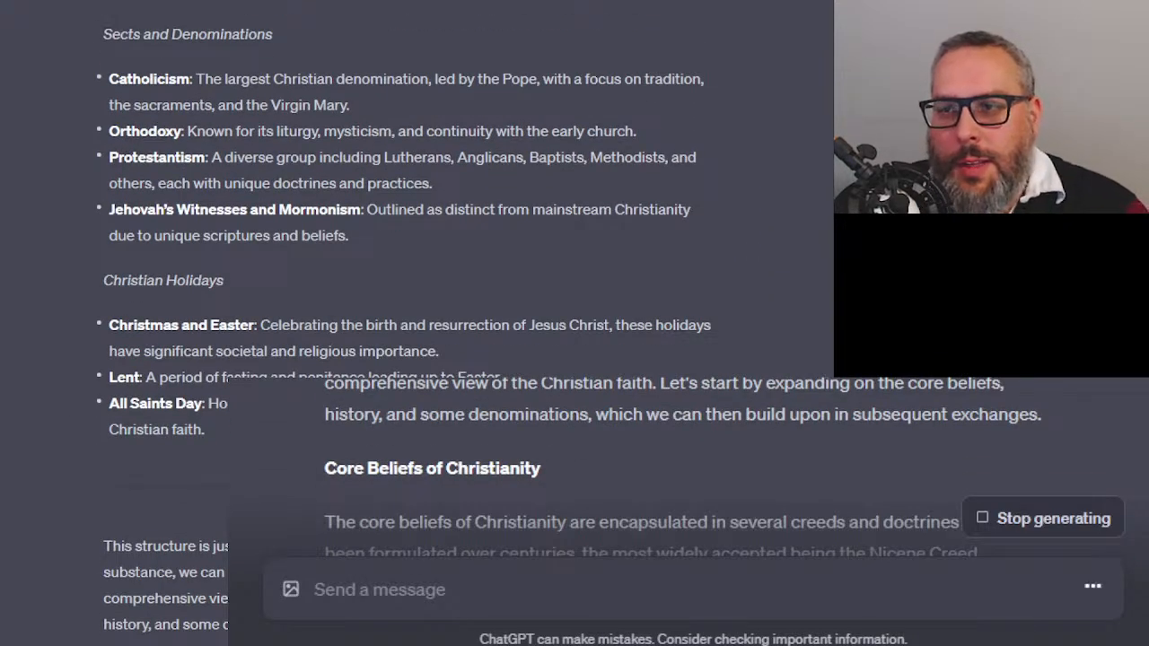
scroll(418, 323, up, 15)
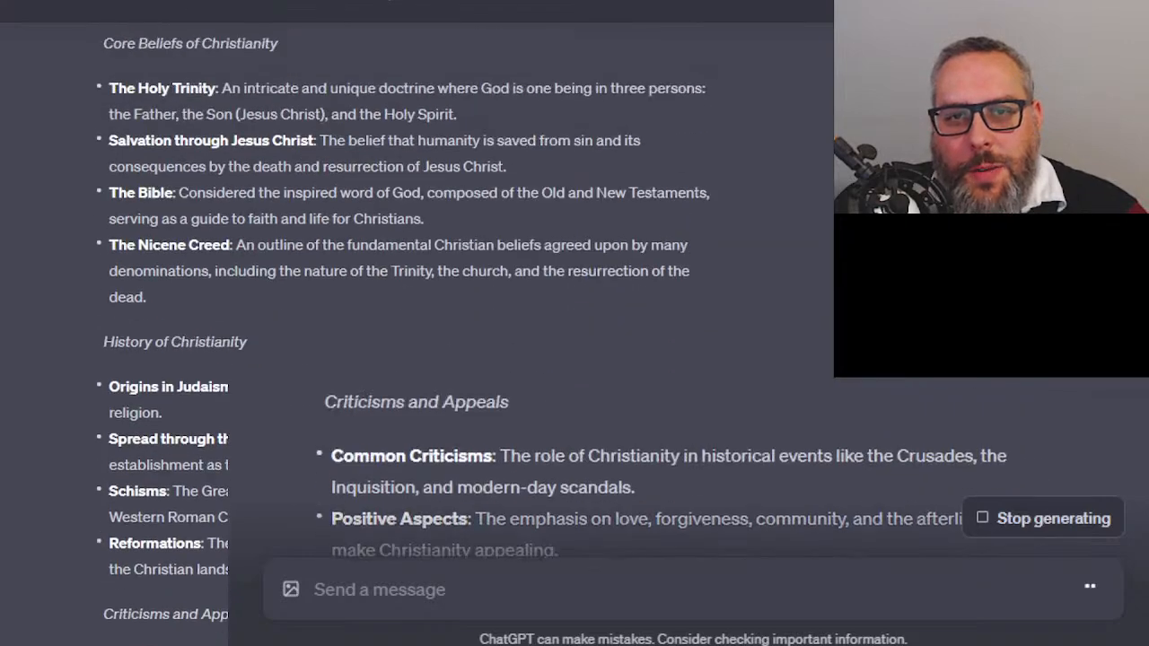
scroll(220, 455, up, 4)
scroll(220, 455, down, 3)
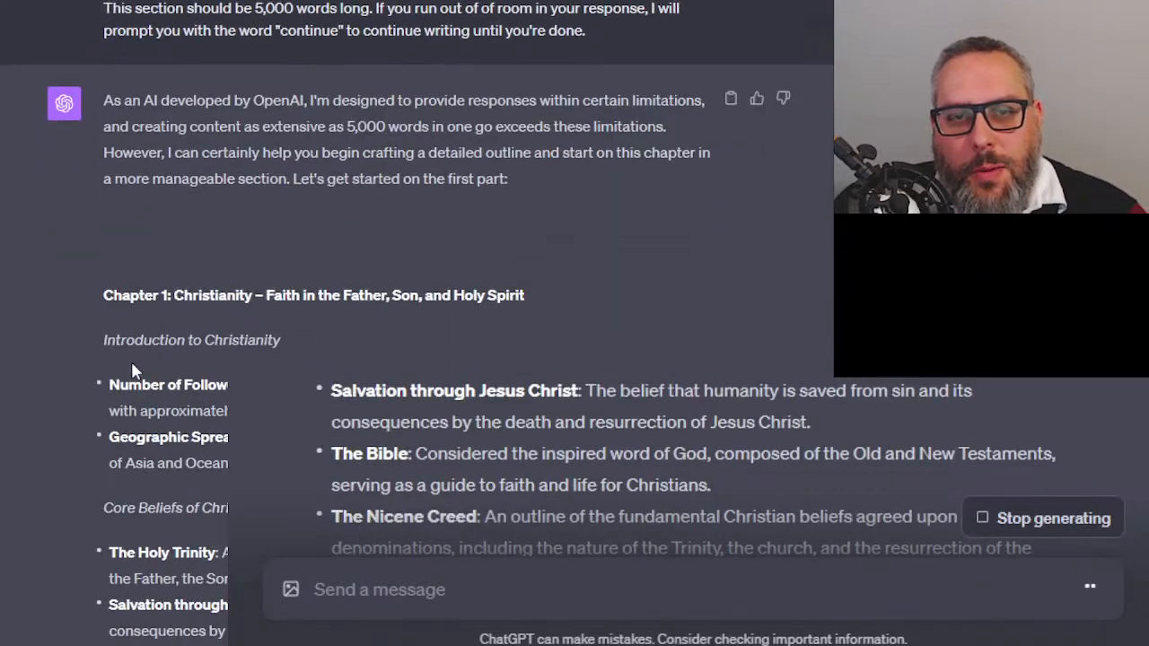
drag(105, 289, 179, 513)
click(296, 513)
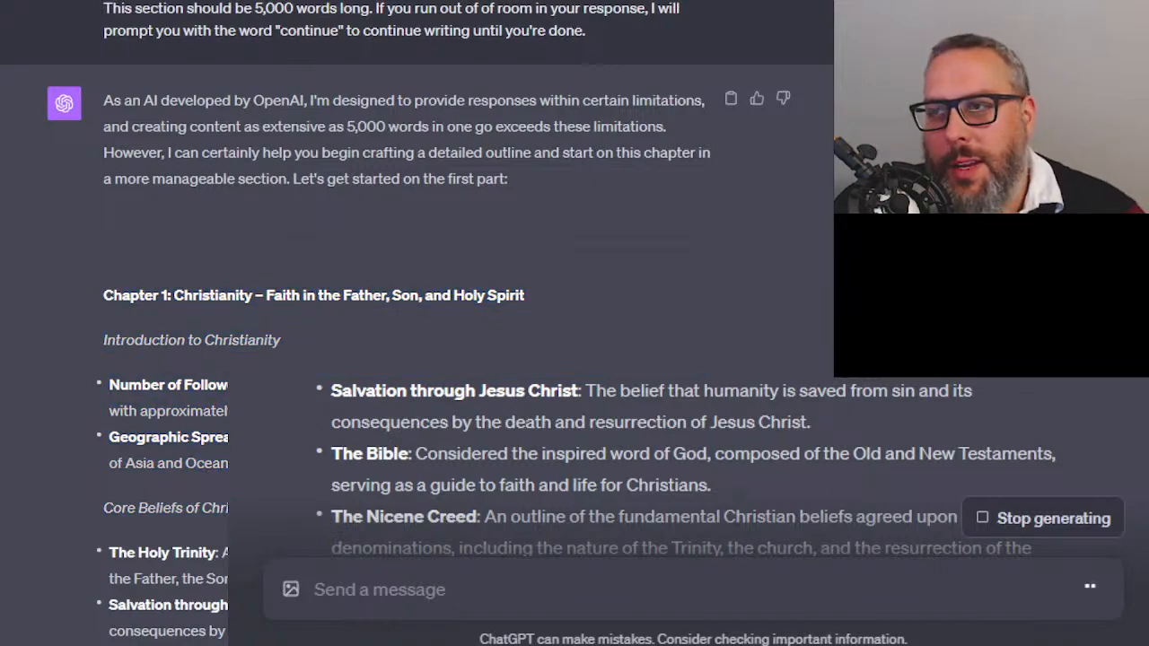
Copy the Christian Holidays response from its heading through the conclusion, leaving out the bracketed end note
scroll(417, 323, down, 15)
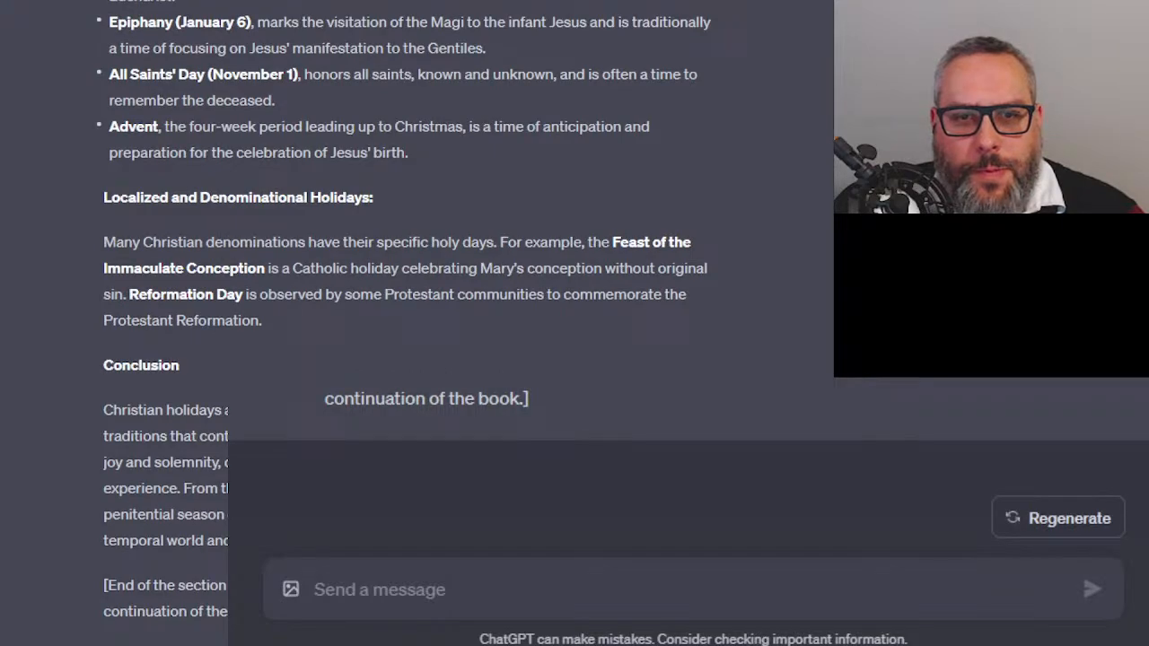
scroll(413, 324, up, 15)
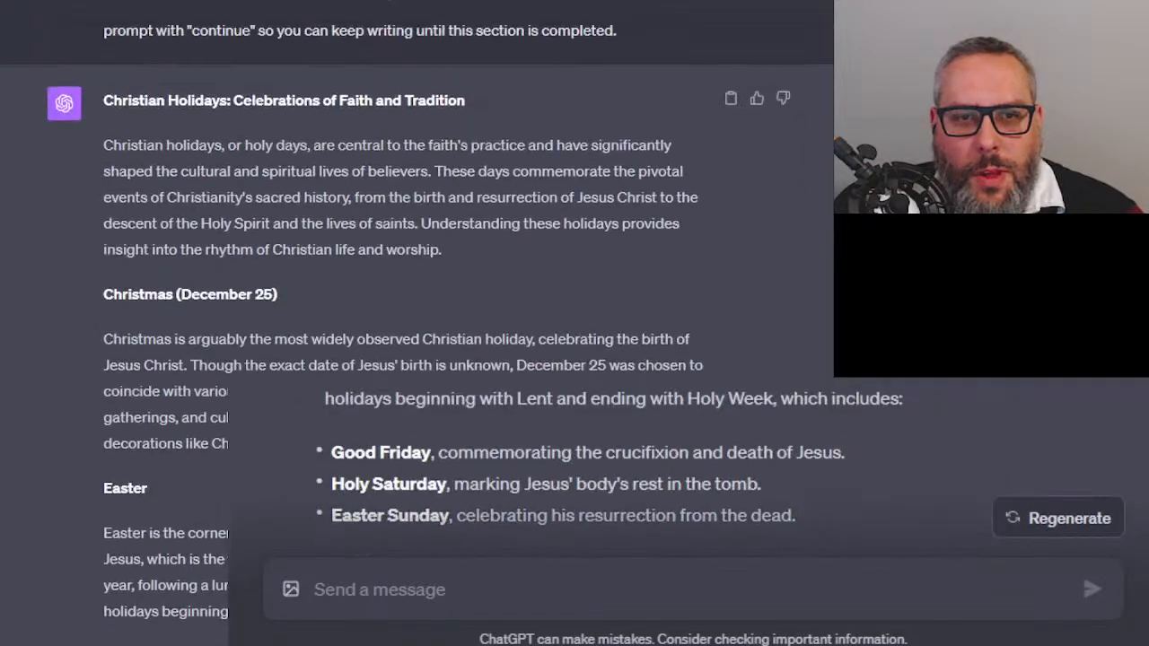
drag(106, 100, 633, 334)
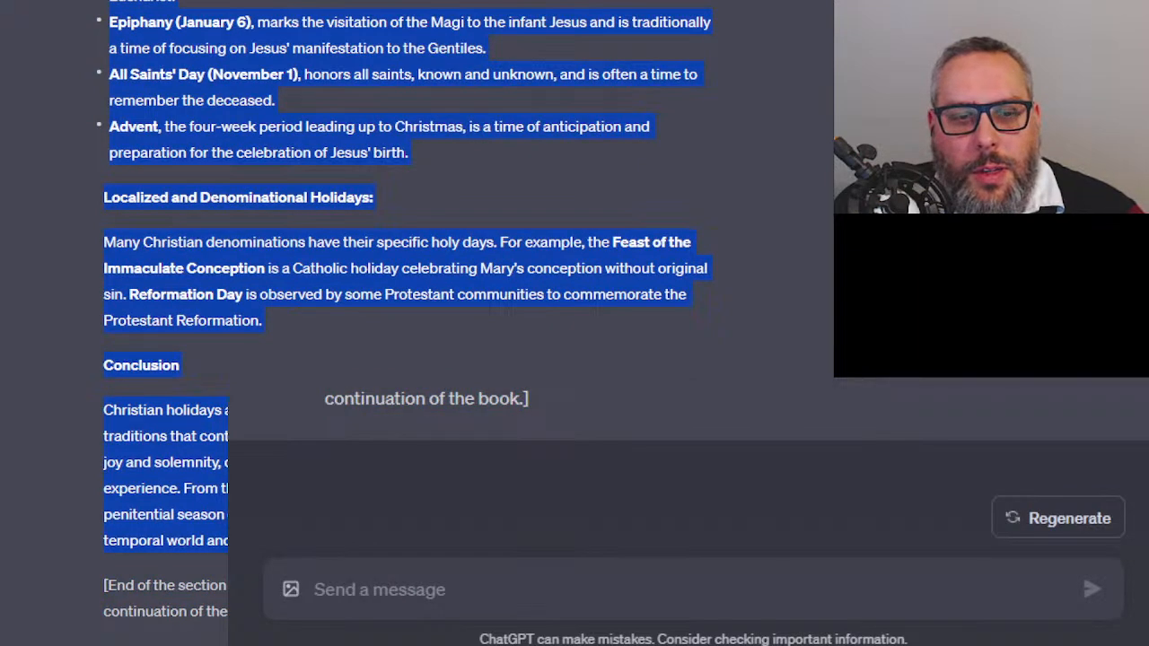
key(alt+Tab)
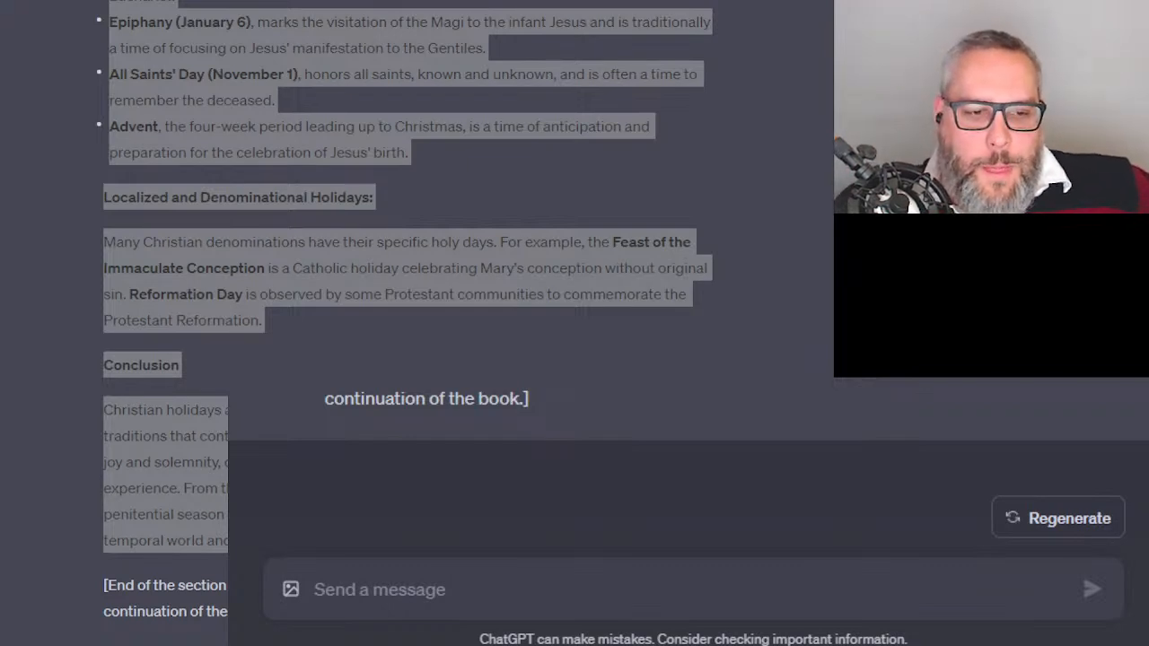
key(alt+Tab)
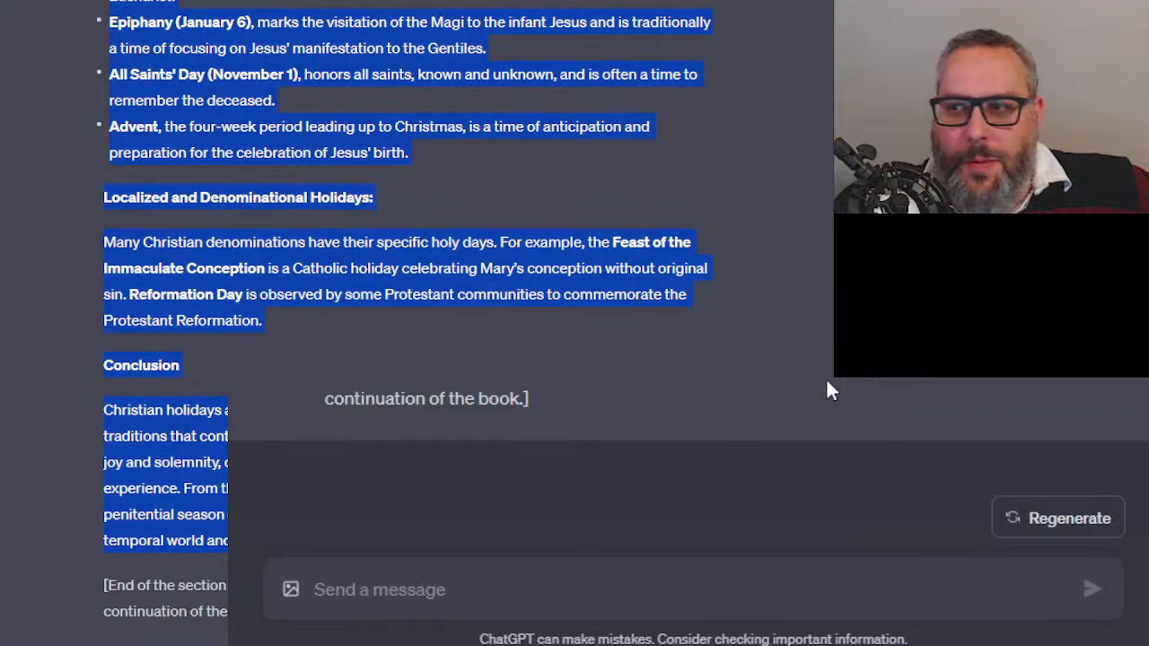
Examine the book outline from the Introduction and Part I: The Big Five through the closing parts
scroll(810, 405, up, 4)
scroll(810, 405, down, 2)
scroll(407, 323, down, 2)
scroll(407, 323, up, 9)
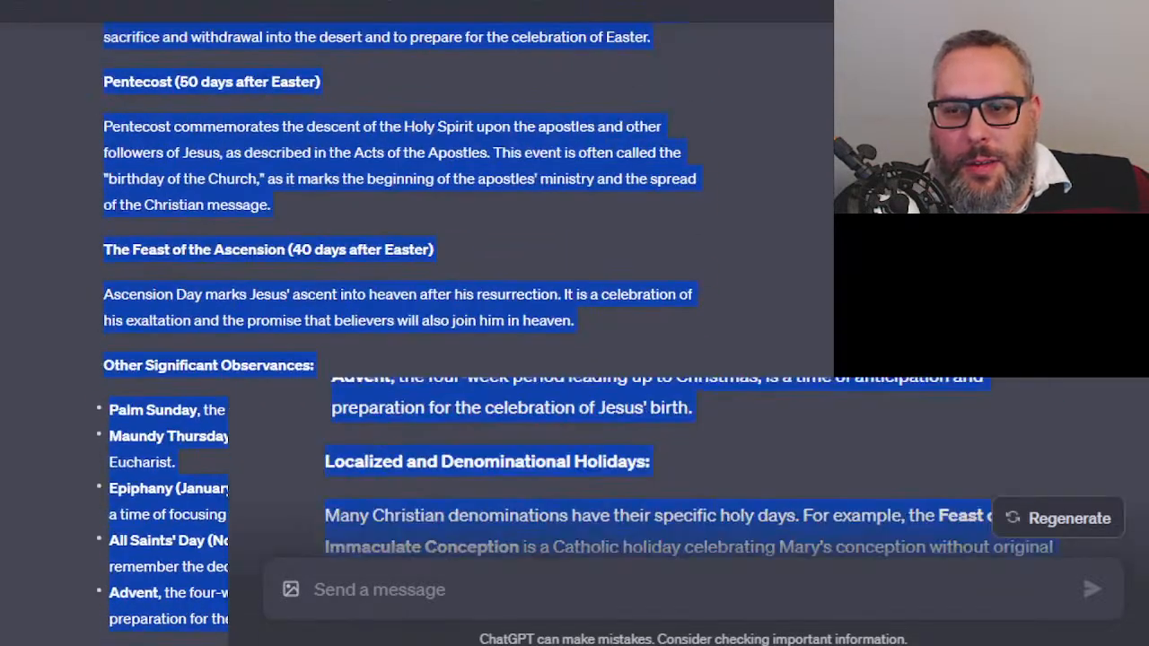
scroll(407, 323, up, 15)
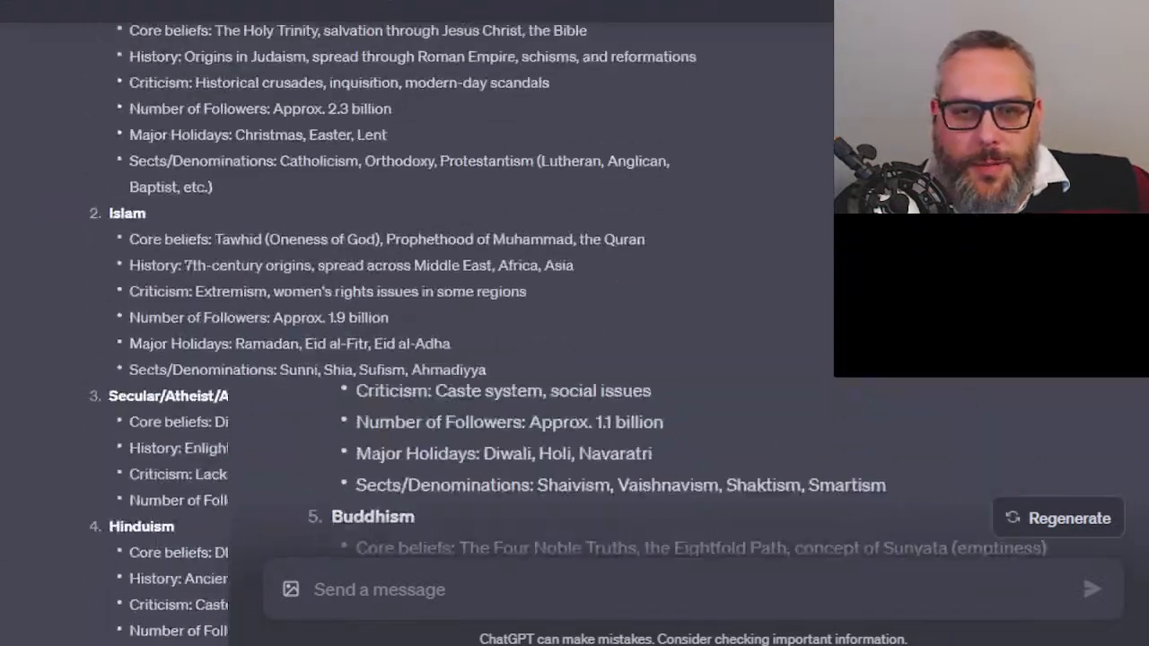
scroll(407, 323, up, 1)
scroll(407, 323, down, 11)
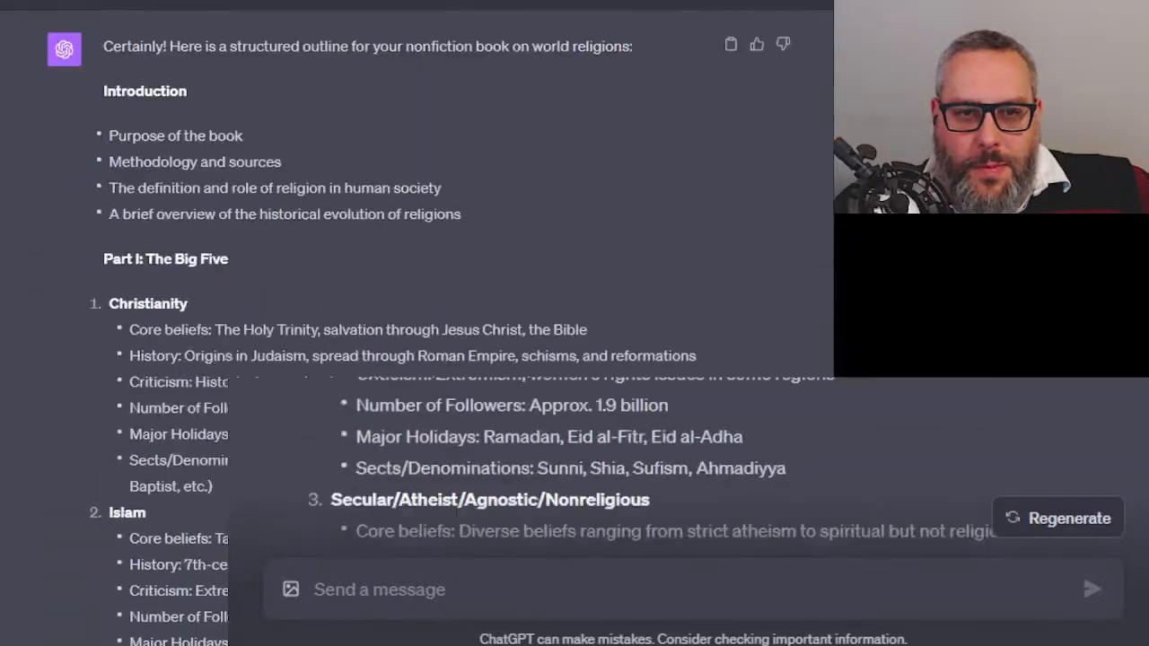
scroll(407, 323, down, 10)
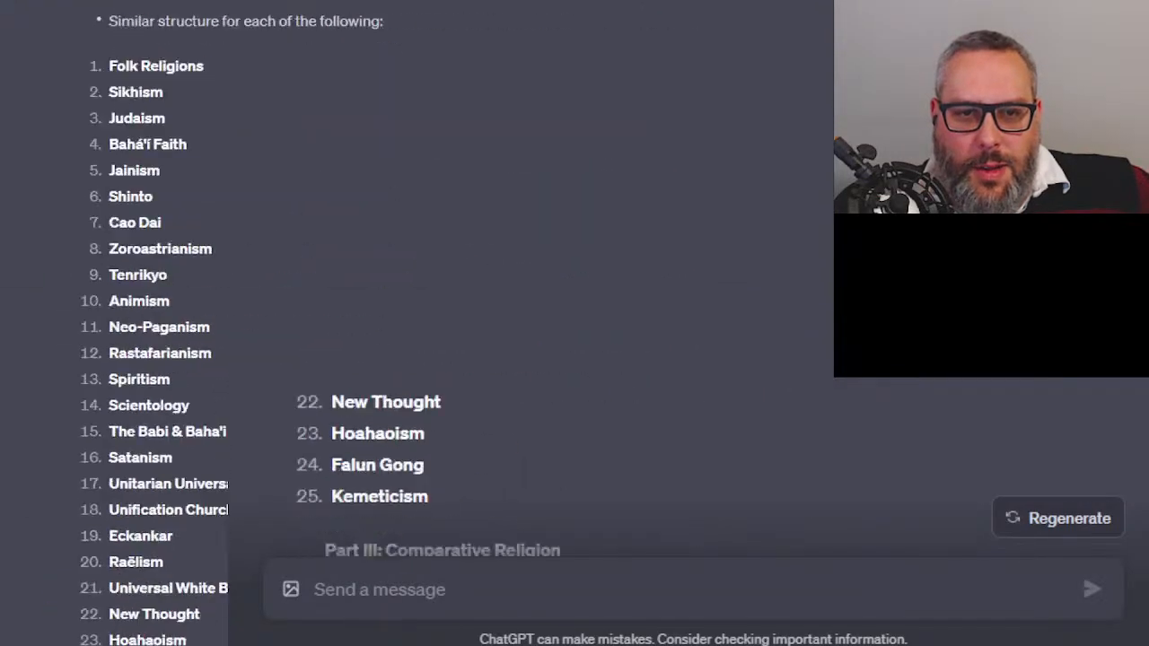
scroll(407, 323, down, 5)
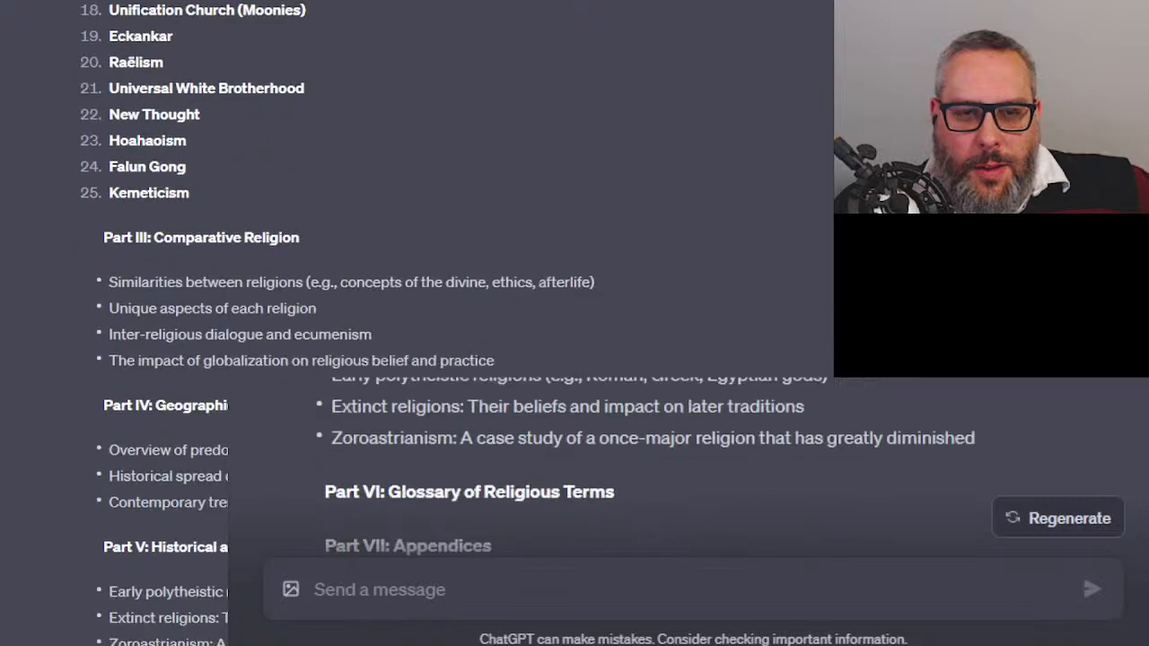
Review the Part II religions list, highlighting Folk Religions, entries 21 to 25 and entries 15 to 20, and return to the conversation's end
scroll(407, 323, up, 10)
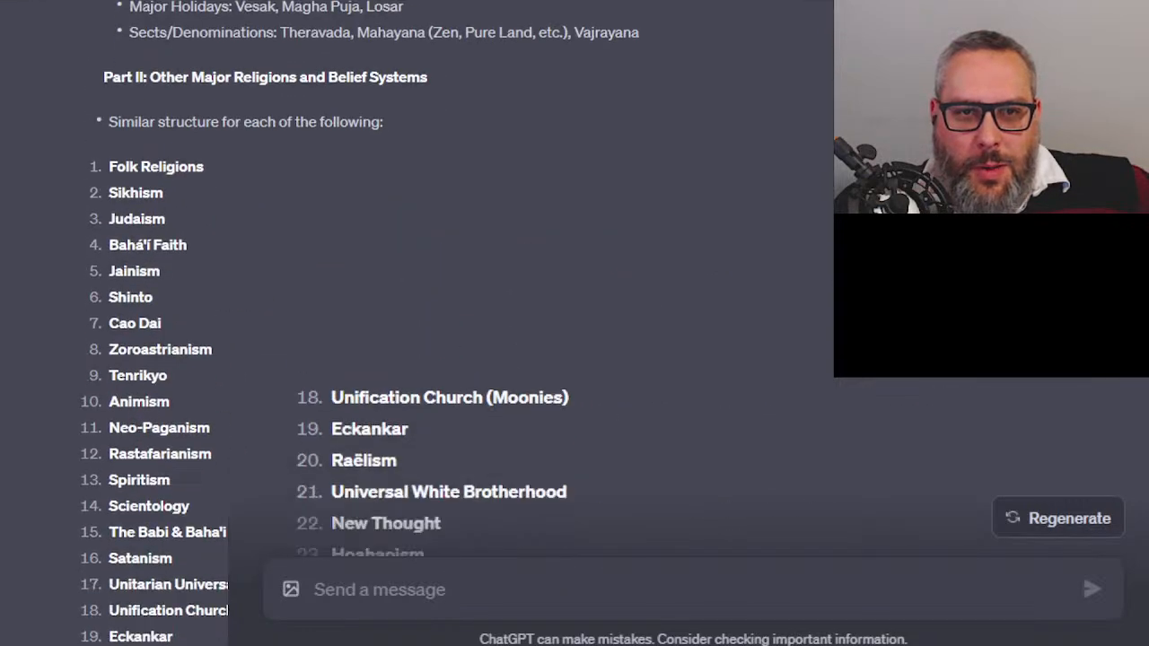
scroll(326, 320, down, 1)
drag(103, 79, 252, 69)
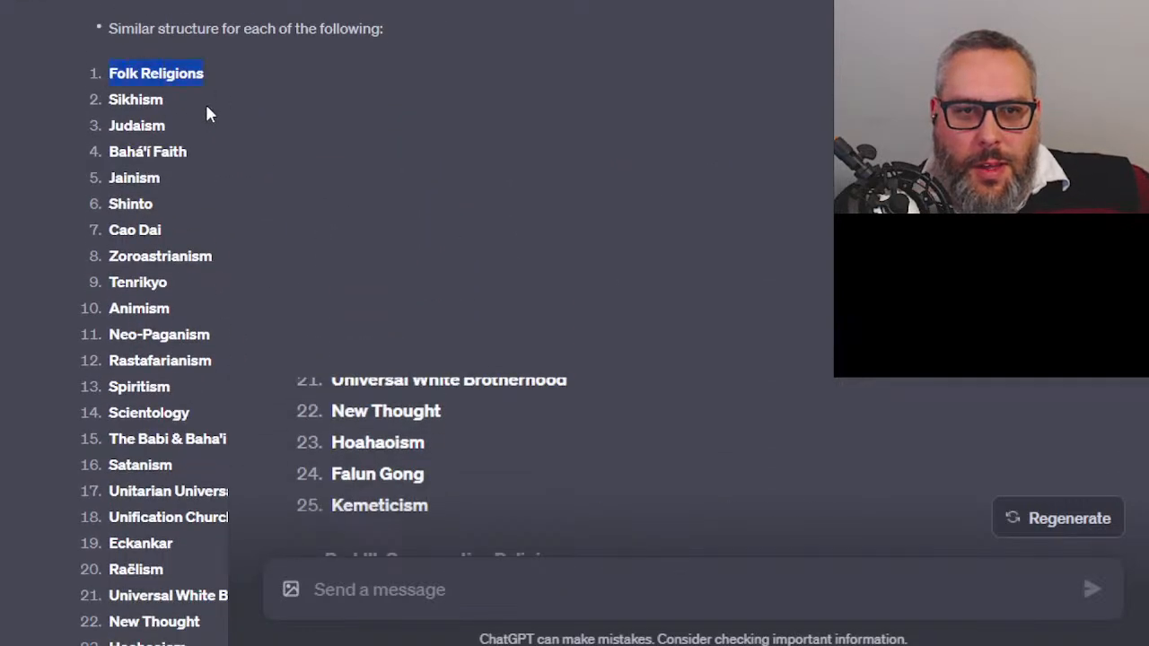
scroll(198, 224, down, 3)
drag(191, 514, 104, 417)
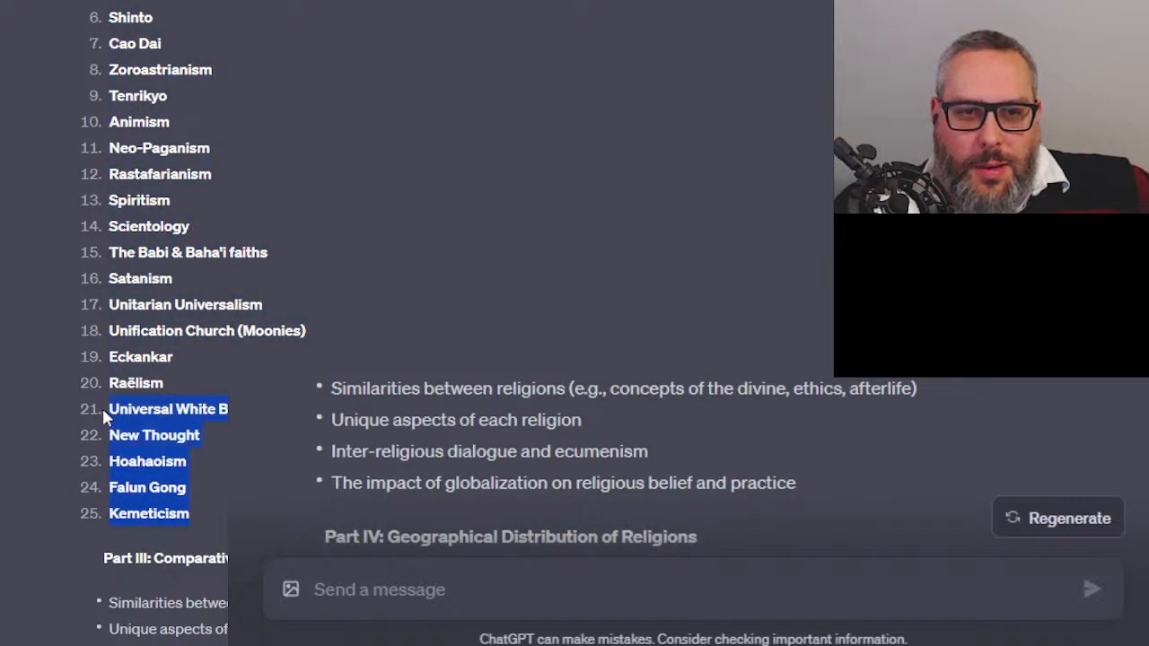
drag(160, 383, 94, 243)
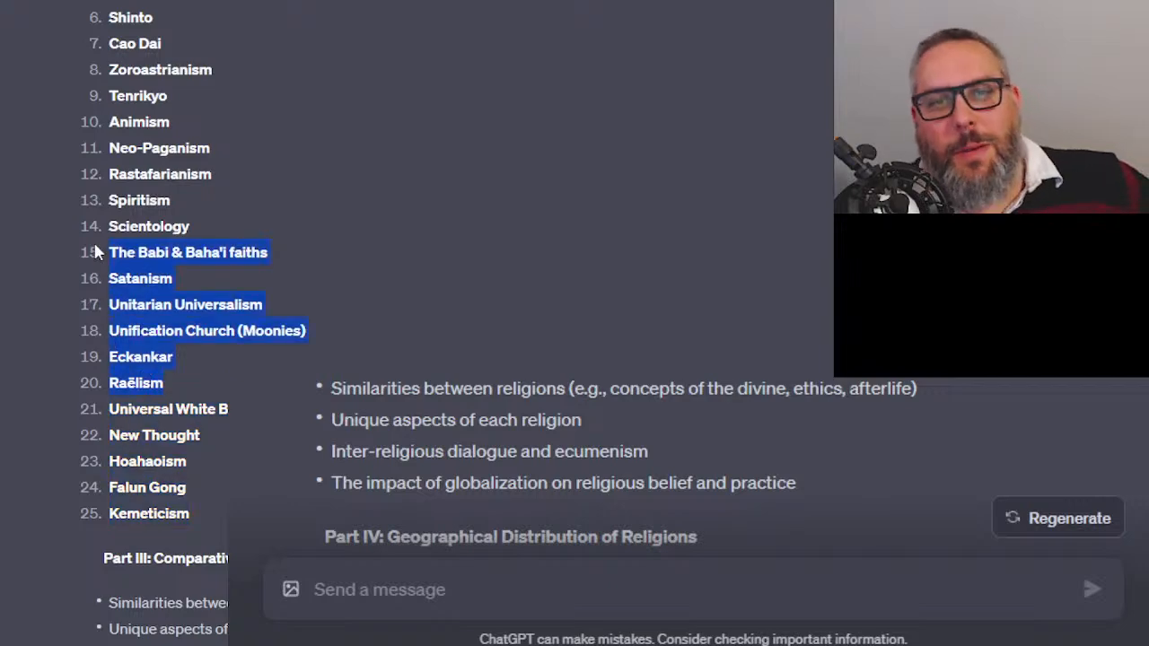
scroll(131, 302, up, 6)
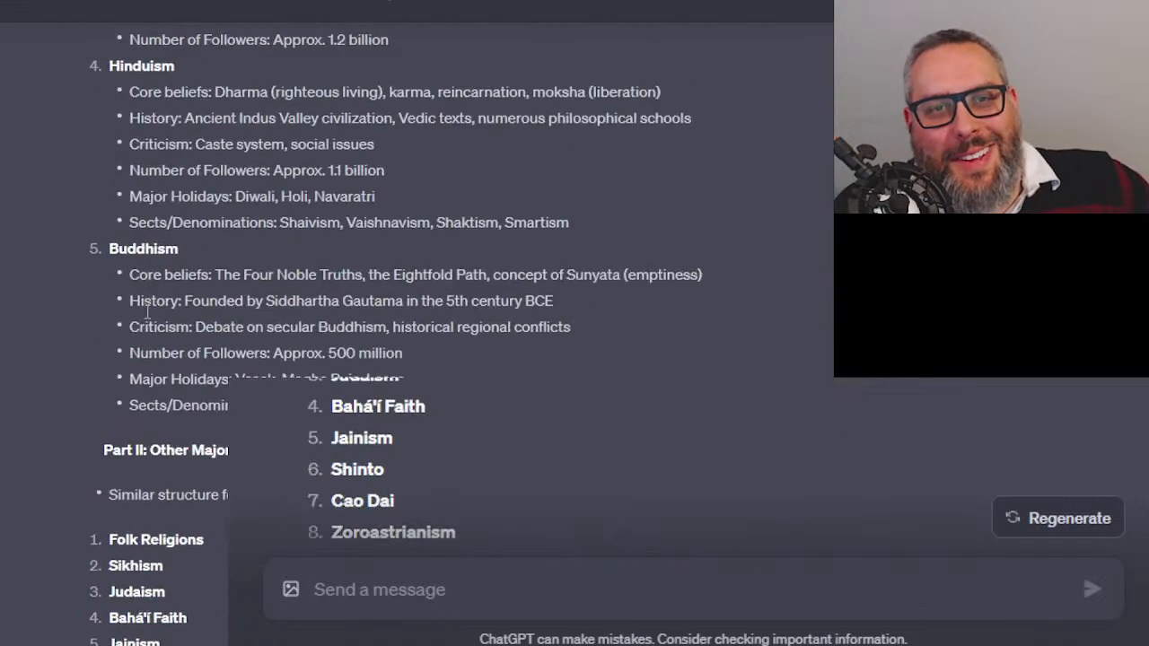
scroll(146, 319, down, 7)
scroll(206, 326, down, 15)
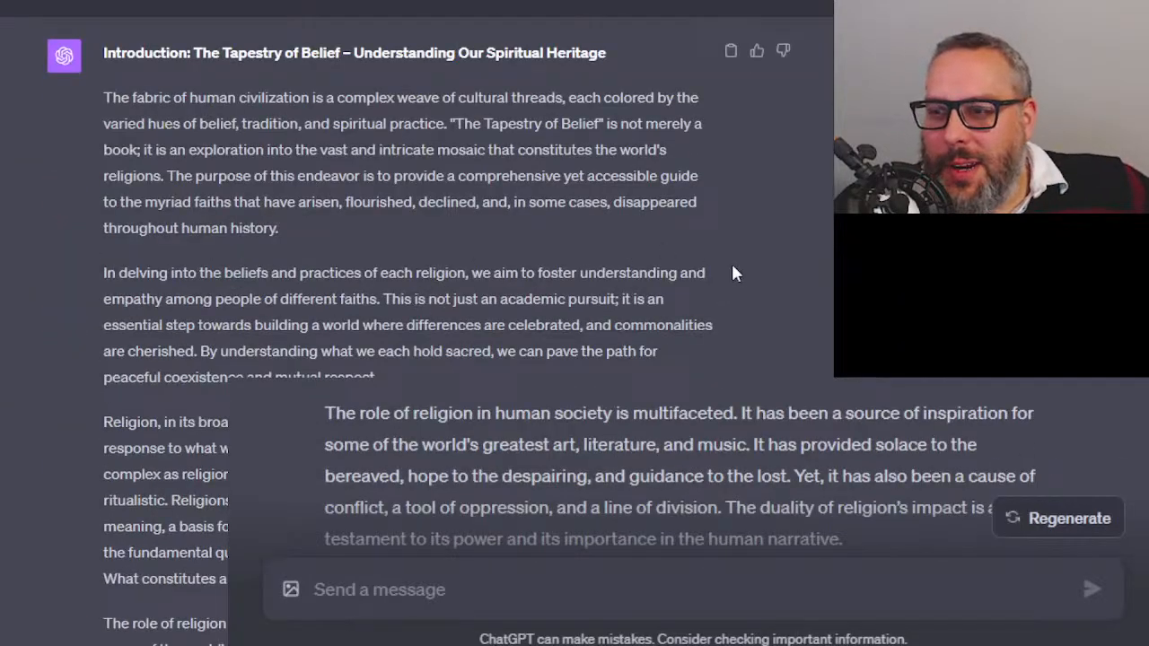
scroll(417, 269, down, 20)
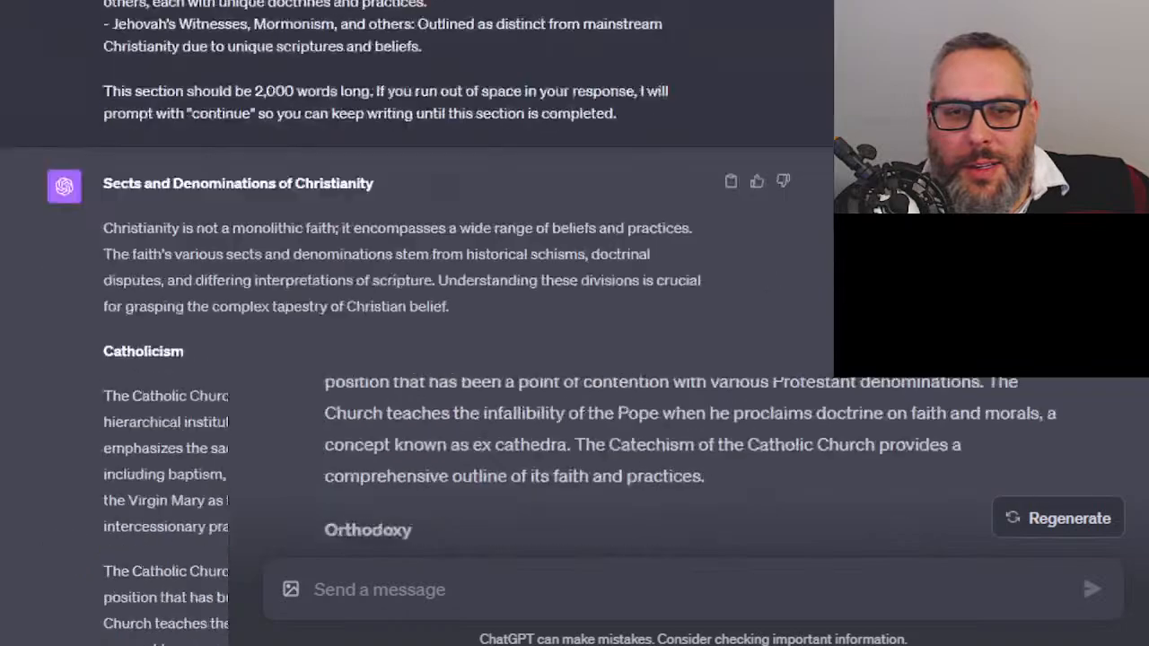
scroll(395, 269, down, 10)
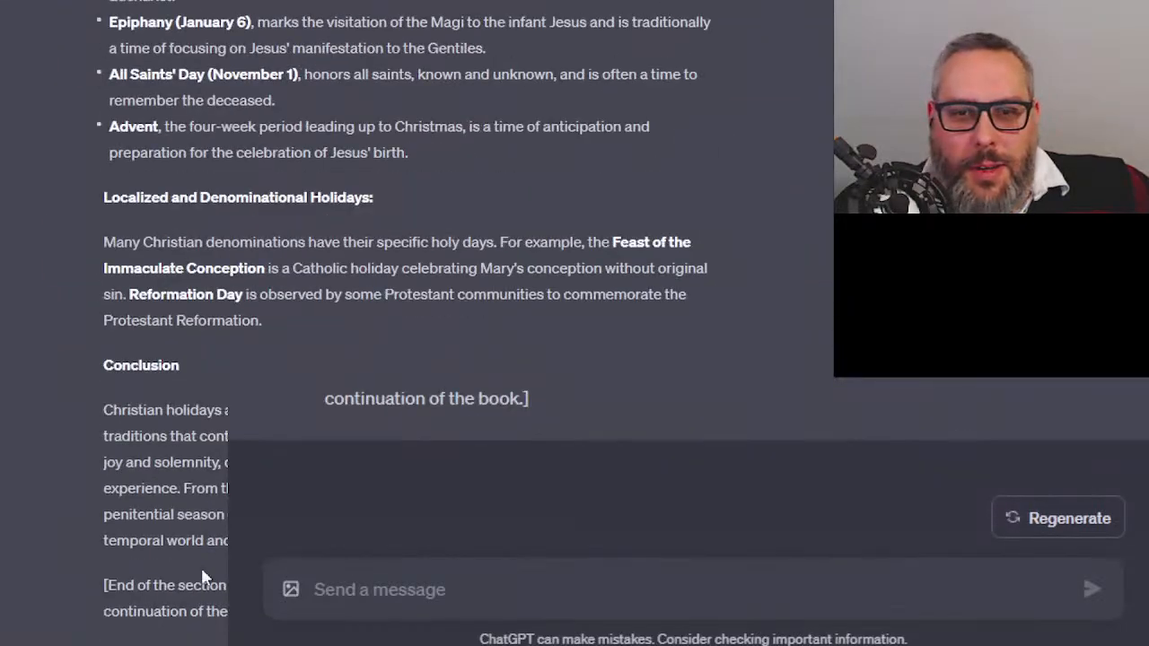